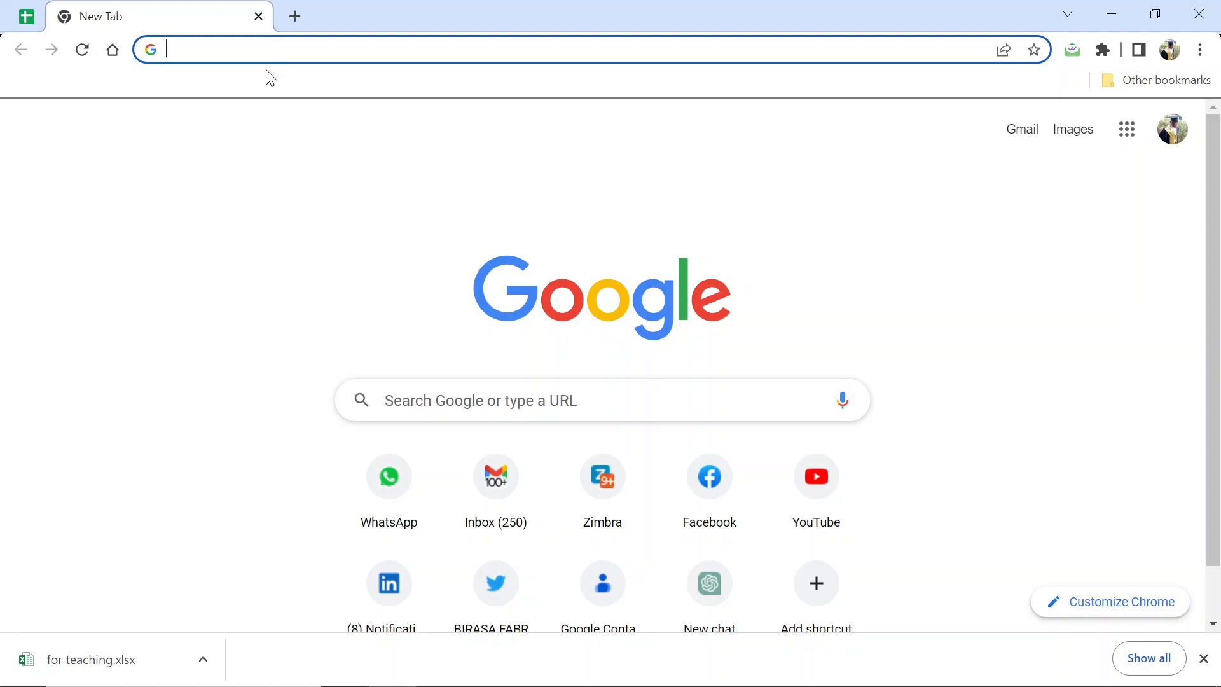
- Open the tutorial author's YouTube channel page by entering its youtube.com/@ address
{"action": "type", "text": "youtube.com"}
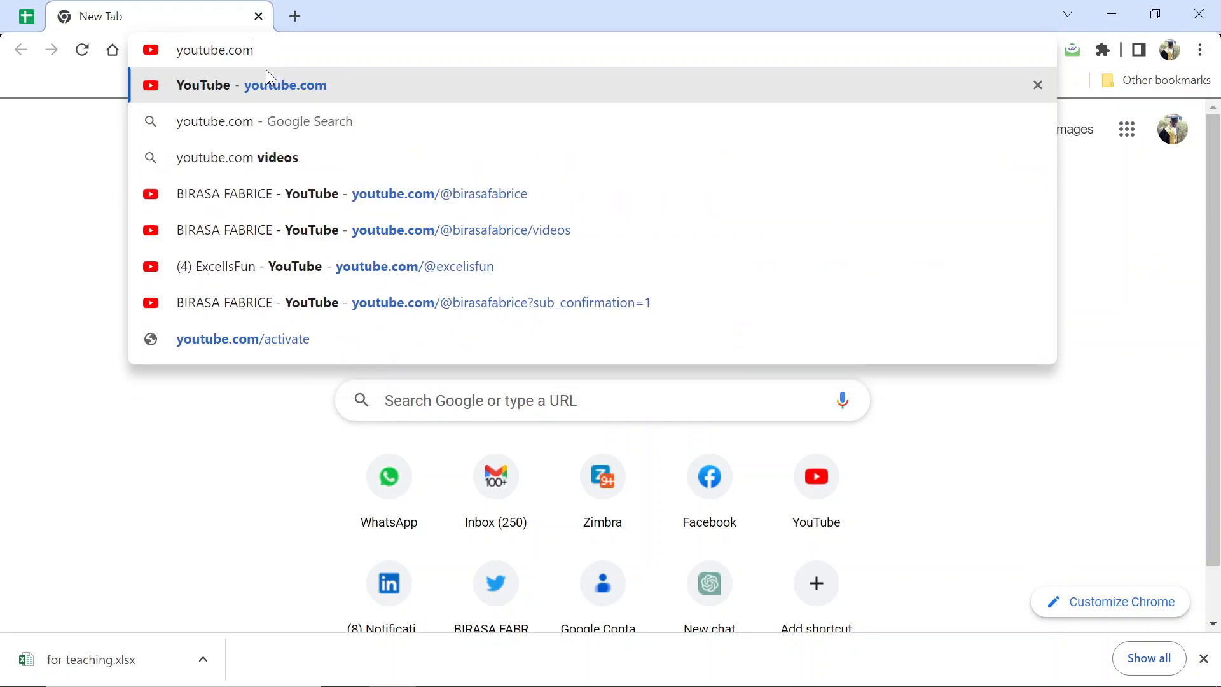
{"action": "type", "text": "/"}
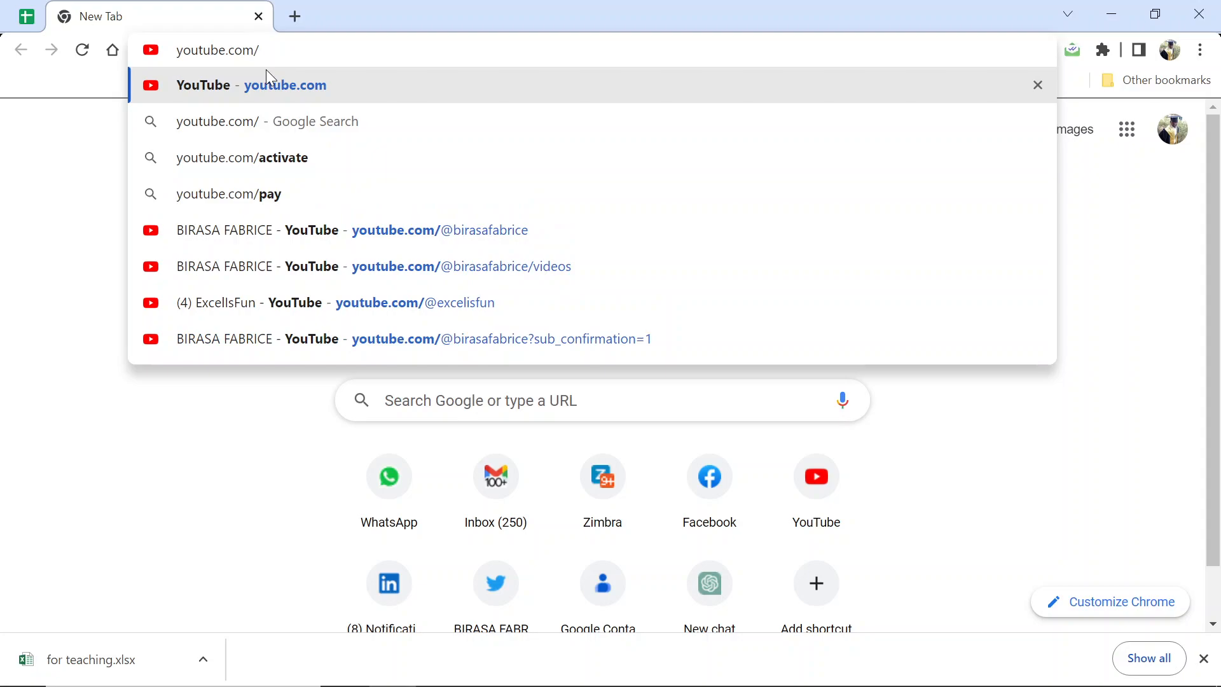
{"action": "type", "text": "@"}
{"action": "key", "text": "Return"}
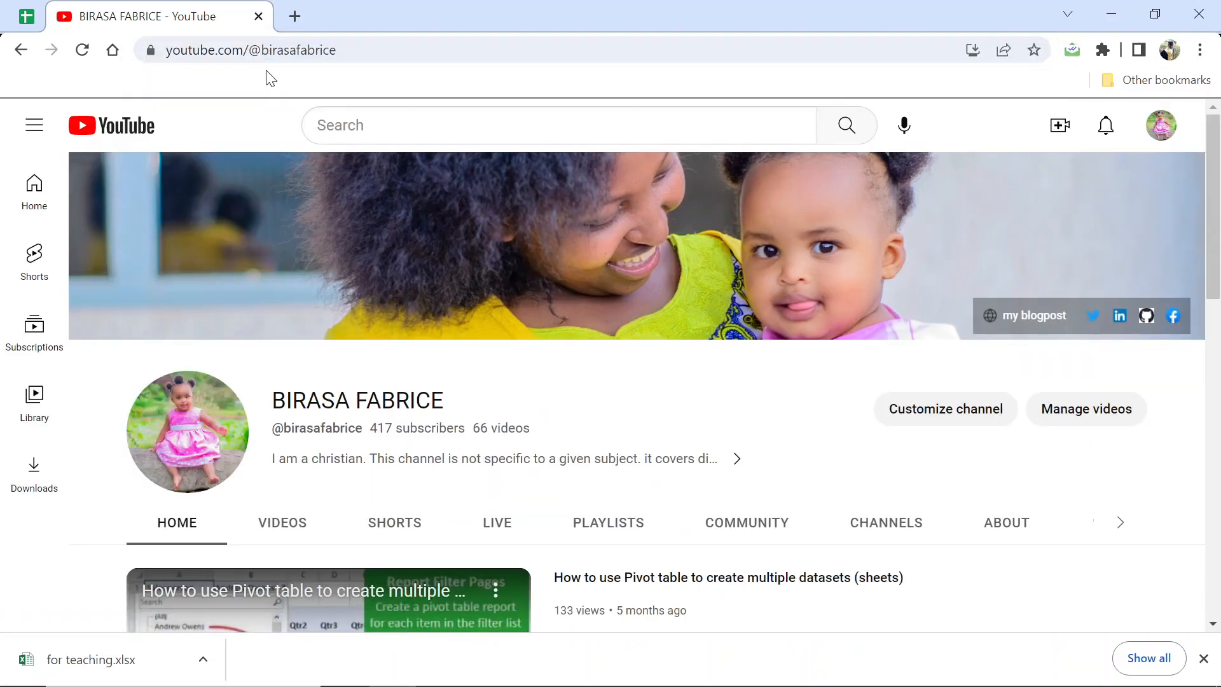
{"action": "left_click", "coordinate": [372, 51]}
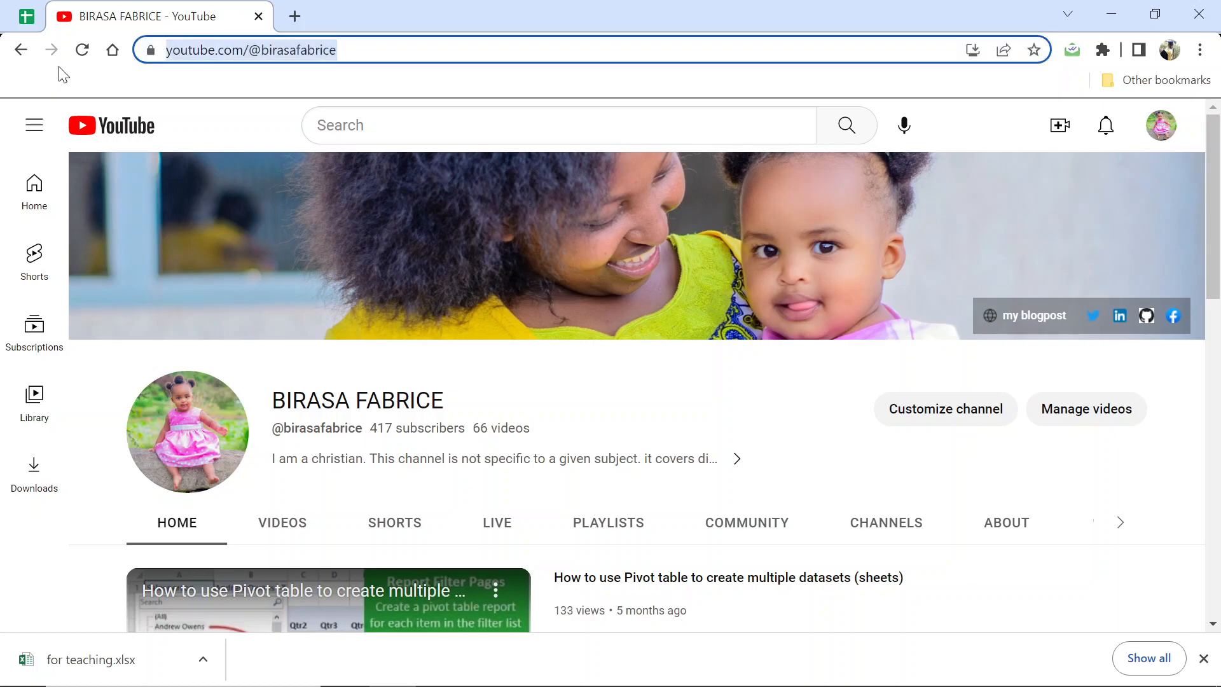
{"action": "type", "text": "you"}
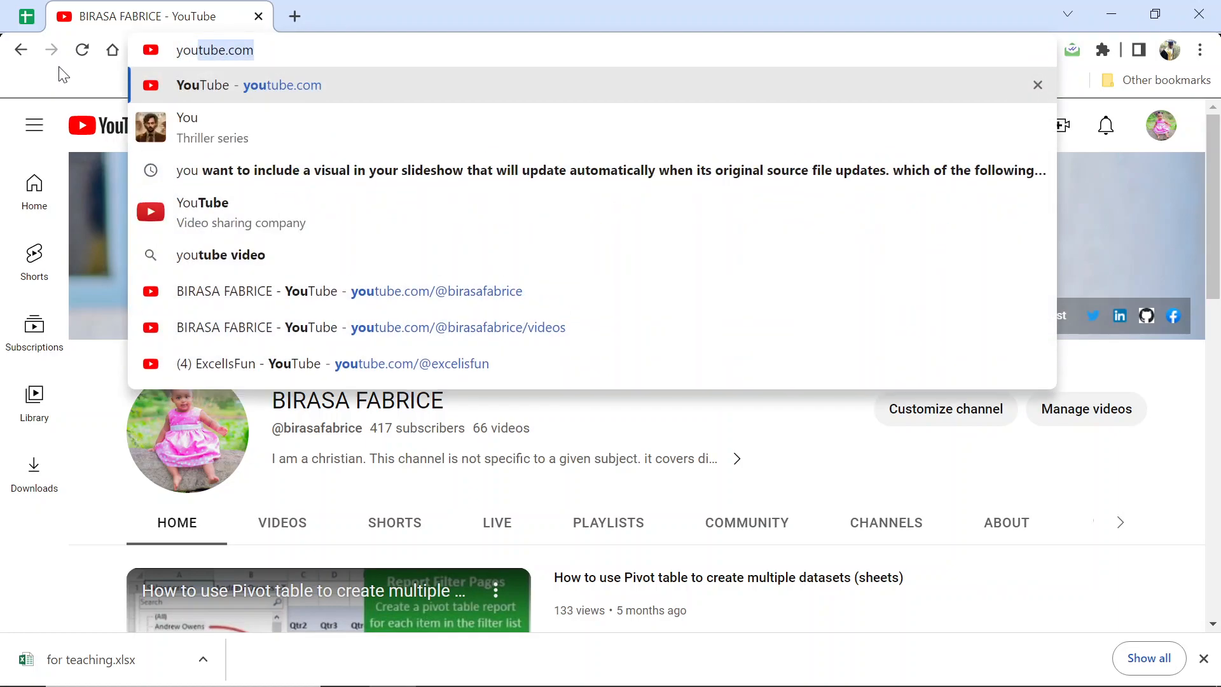
{"action": "type", "text": "tube.com"}
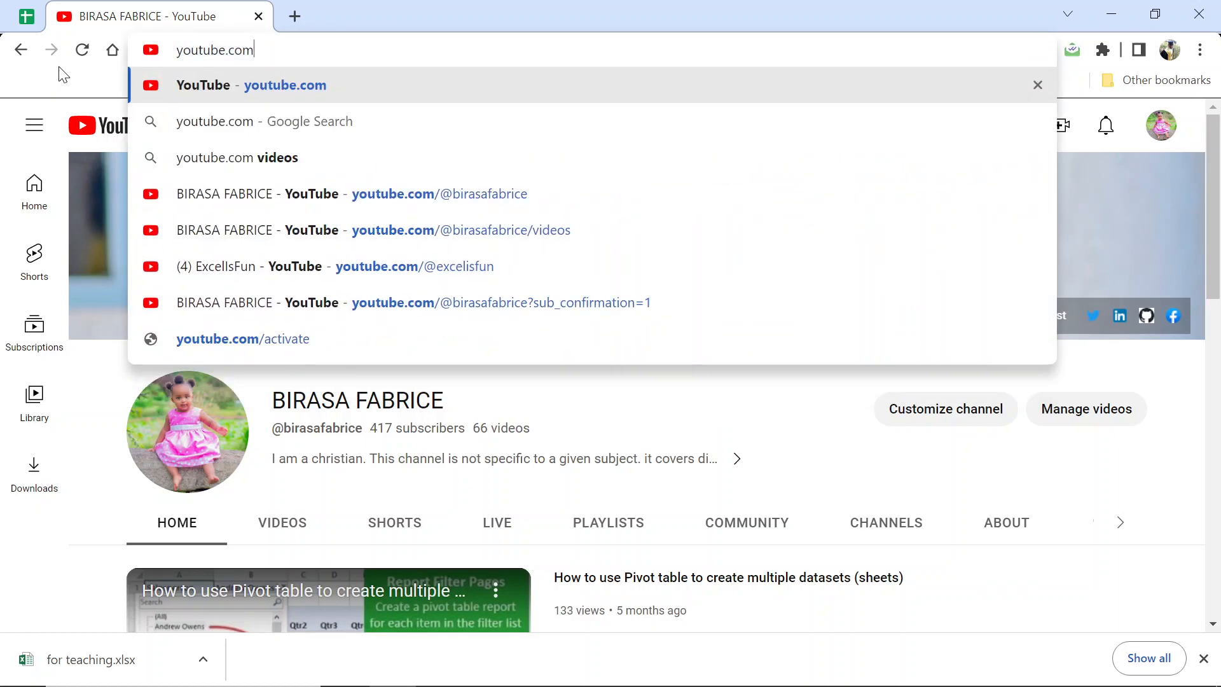
{"action": "type", "text": "/@"}
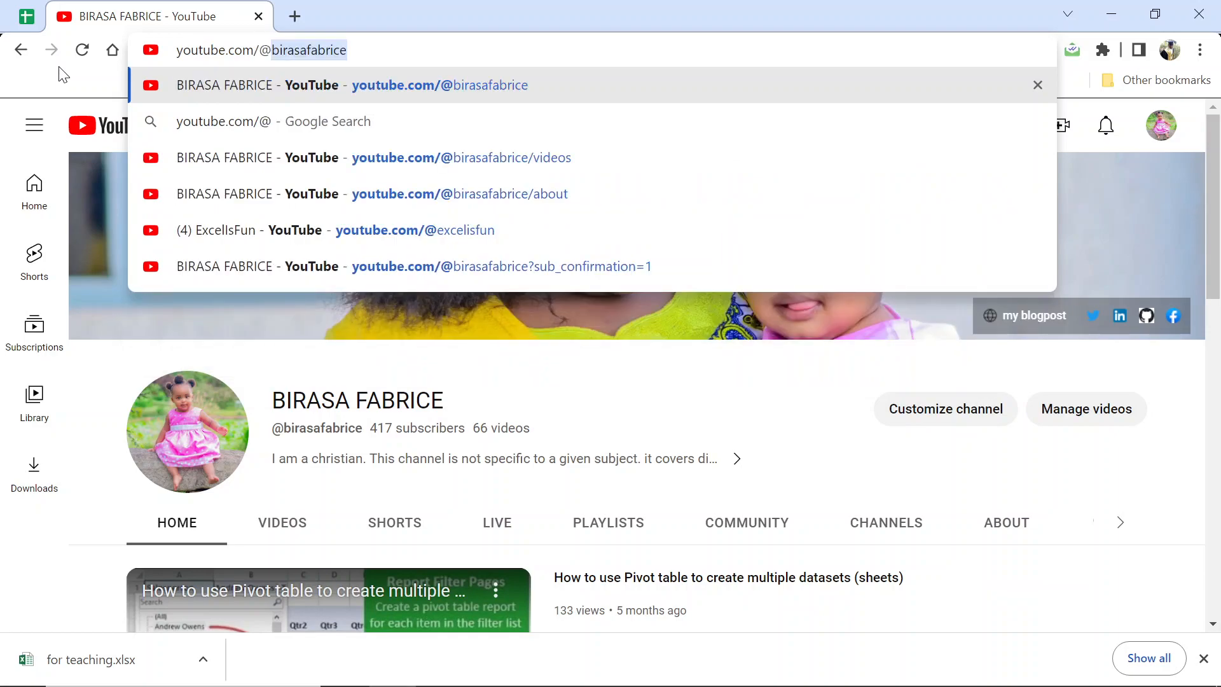
{"action": "type", "text": "birasafab"}
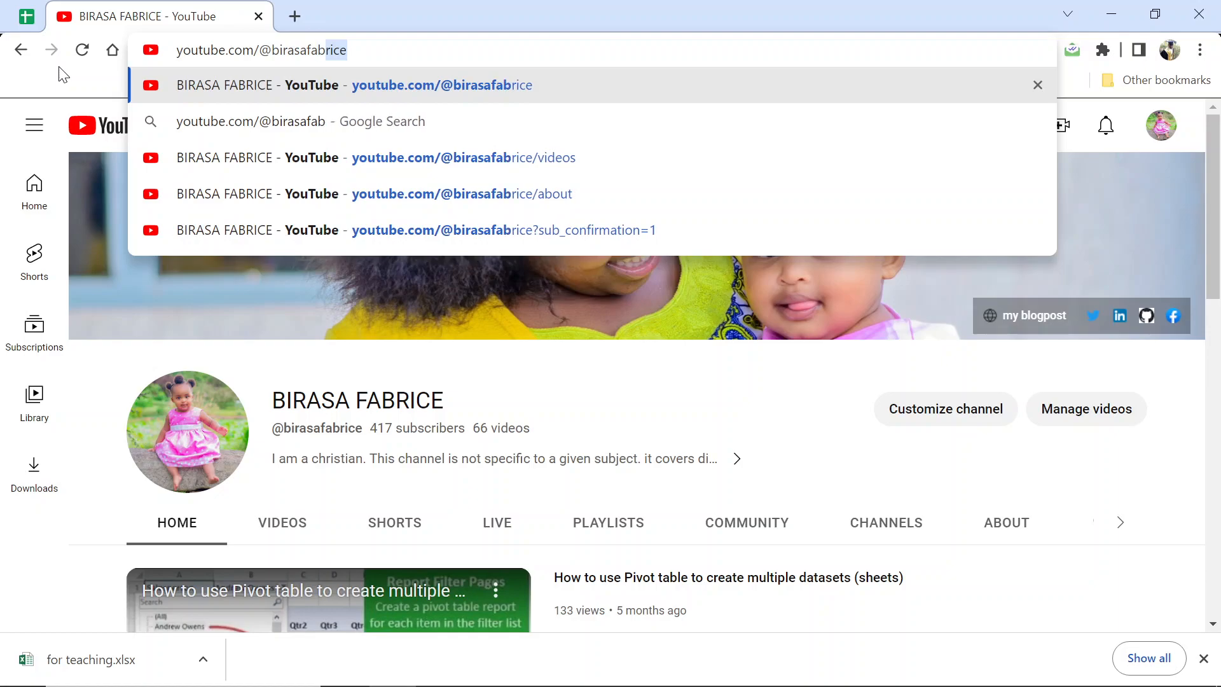
{"action": "key", "text": "Return"}
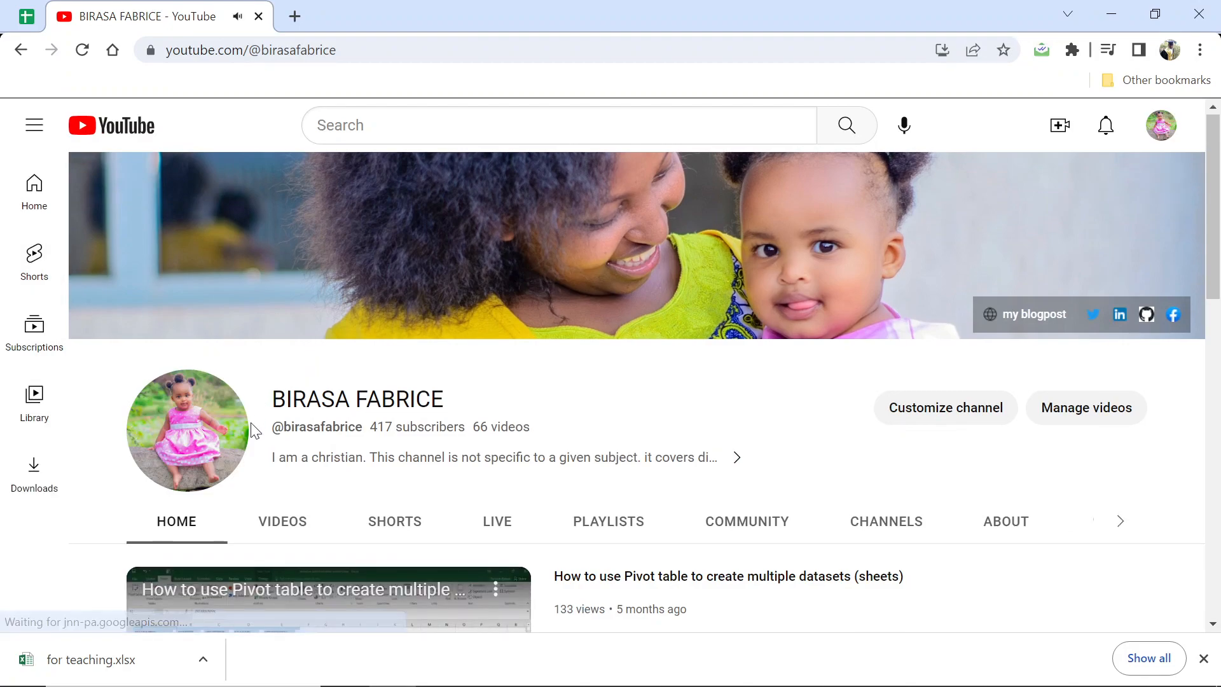
- Open the channel's video "All about data validation in excel (Part 2)" from its Videos list
{"action": "scroll", "coordinate": [267, 434], "scroll_direction": "down", "scroll_amount": 1}
{"action": "left_click", "coordinate": [280, 434]}
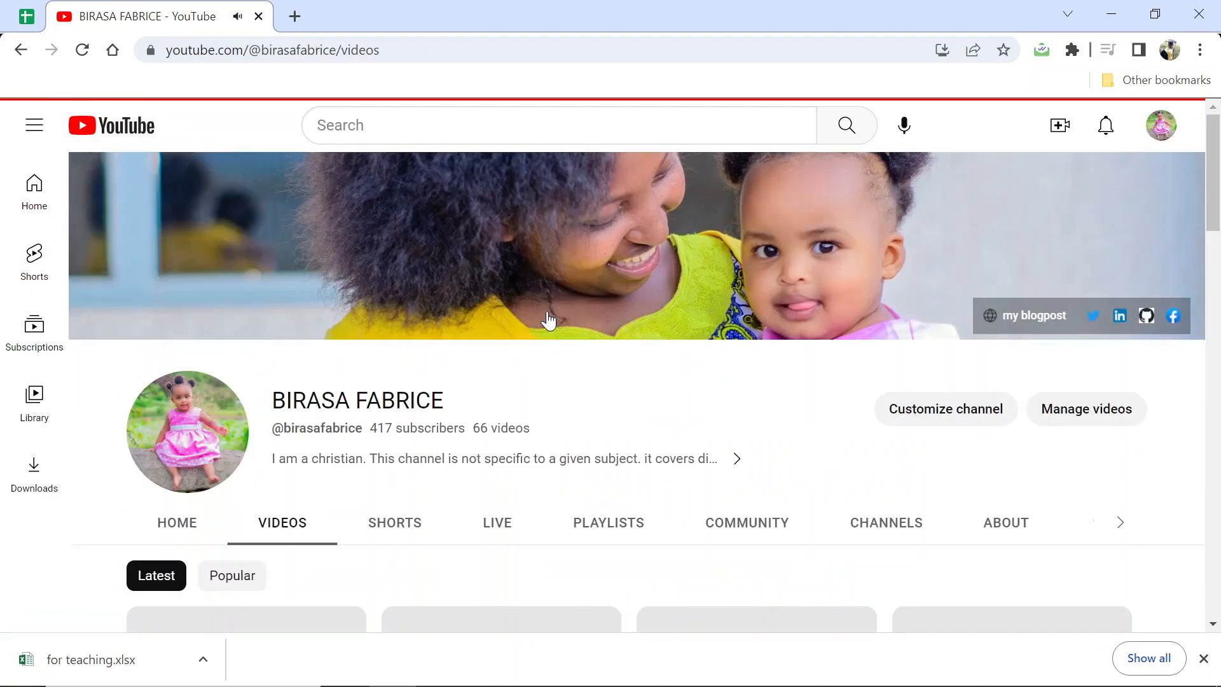
{"action": "scroll", "coordinate": [515, 312], "scroll_direction": "down", "scroll_amount": 2}
{"action": "scroll", "coordinate": [514, 308], "scroll_direction": "down", "scroll_amount": 1}
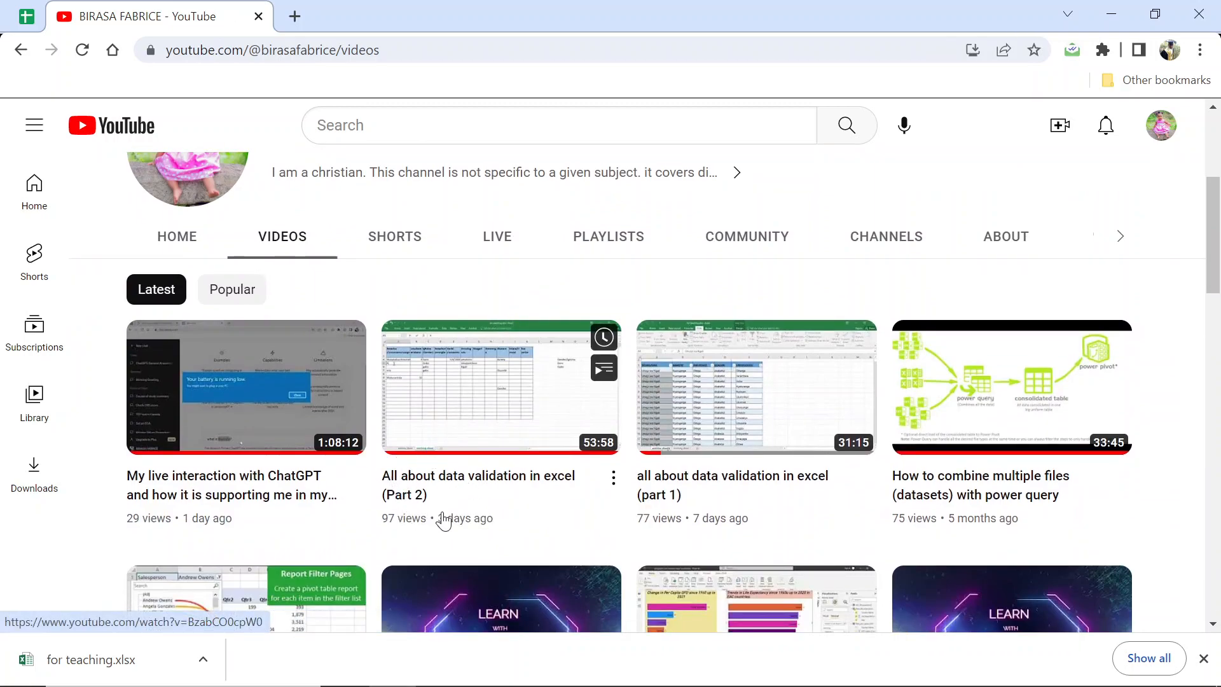
{"action": "left_click", "coordinate": [458, 482]}
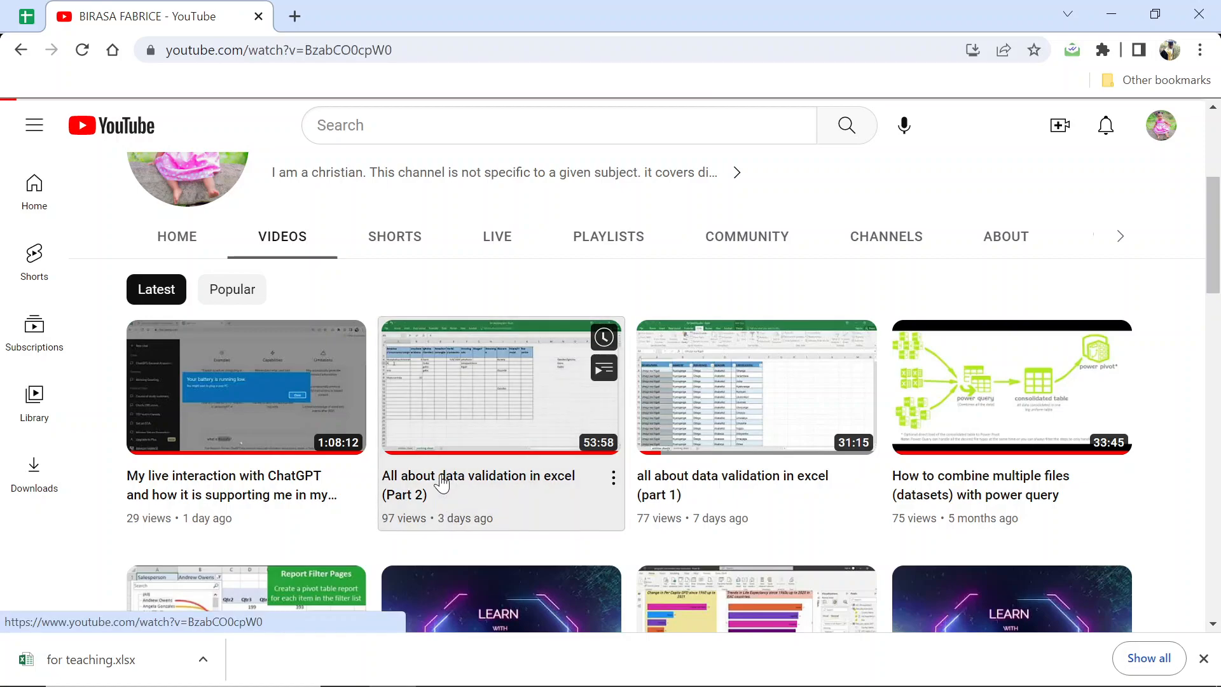
- Expand the video's description and highlight the series line and the dataset link line
{"action": "scroll", "coordinate": [330, 391], "scroll_direction": "down", "scroll_amount": 3}
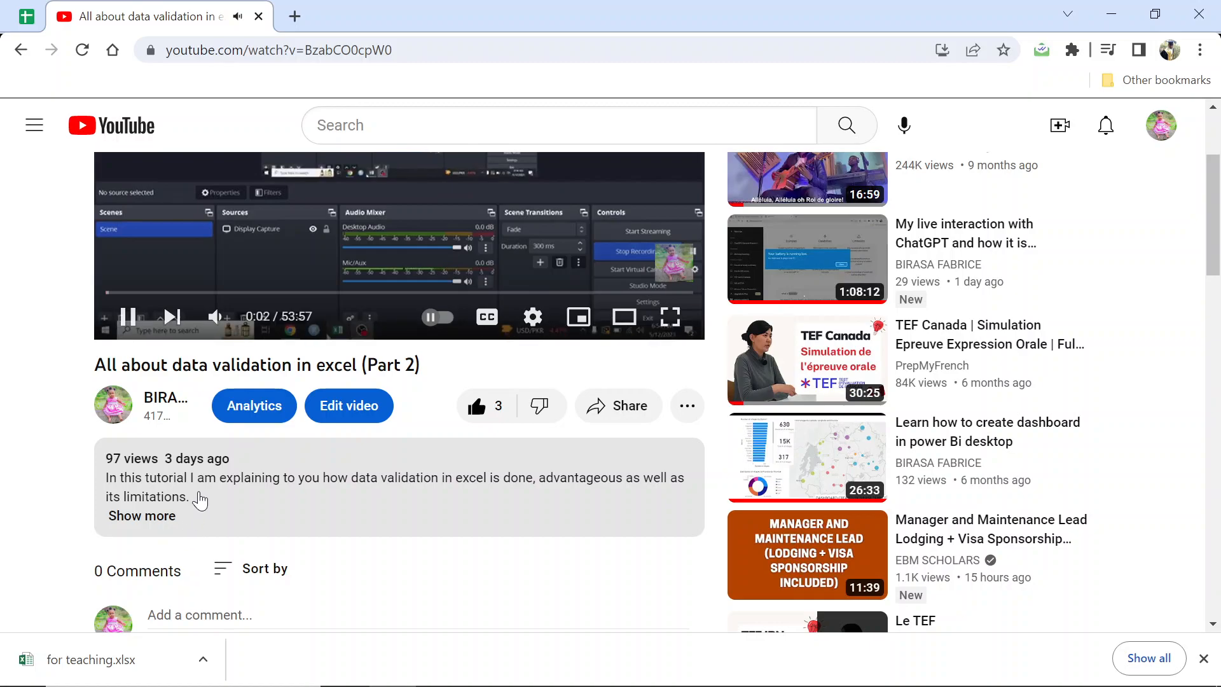
{"action": "left_click", "coordinate": [147, 518]}
{"action": "scroll", "coordinate": [258, 509], "scroll_direction": "down", "scroll_amount": 3}
{"action": "scroll", "coordinate": [257, 507], "scroll_direction": "down", "scroll_amount": 1}
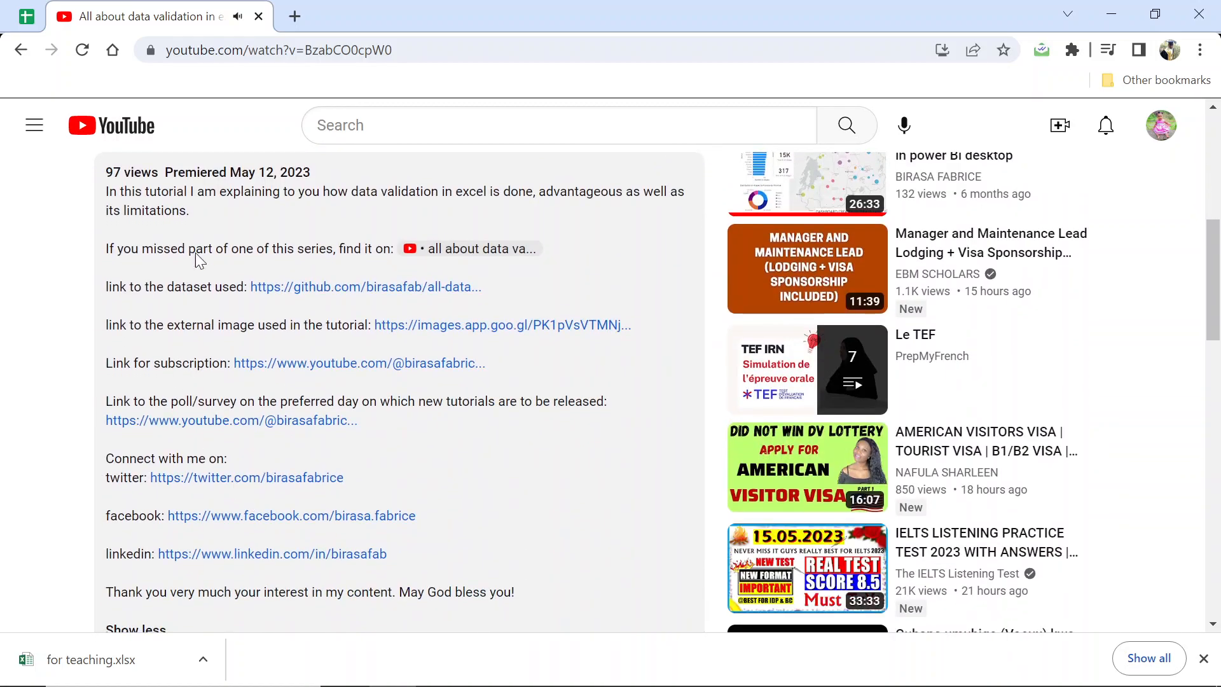
{"action": "left_click_drag", "start_coordinate": [113, 284], "coordinate": [223, 294]}
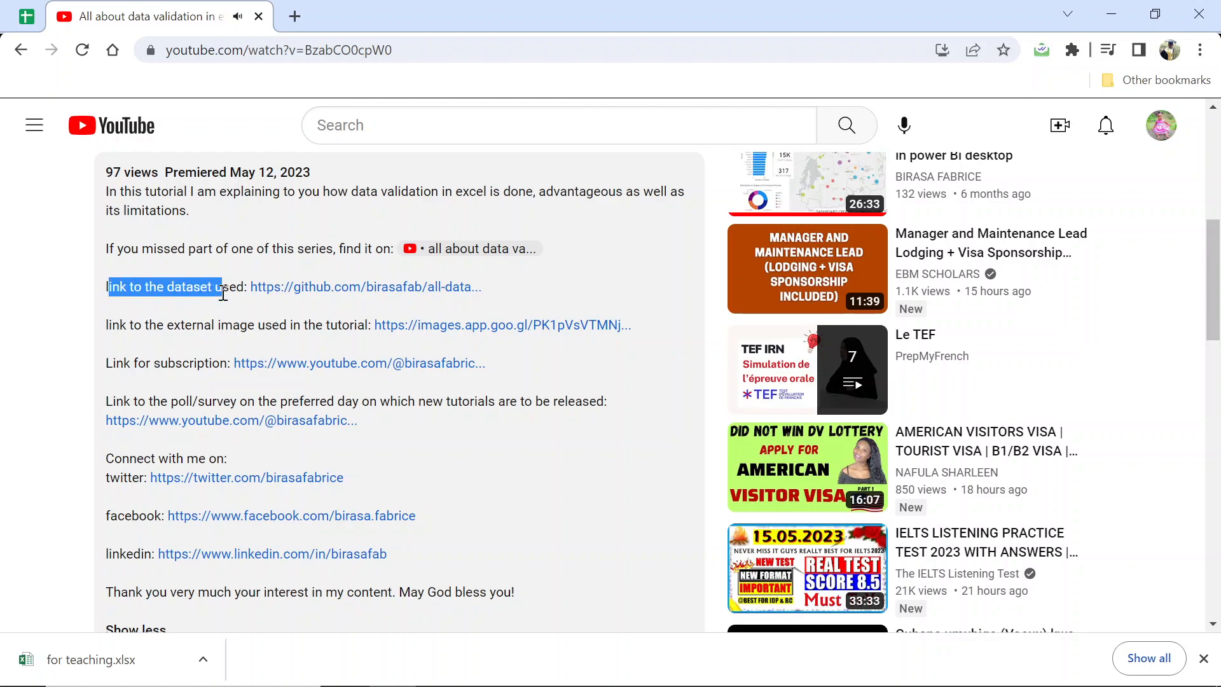
{"action": "left_click_drag", "start_coordinate": [120, 248], "coordinate": [384, 248]}
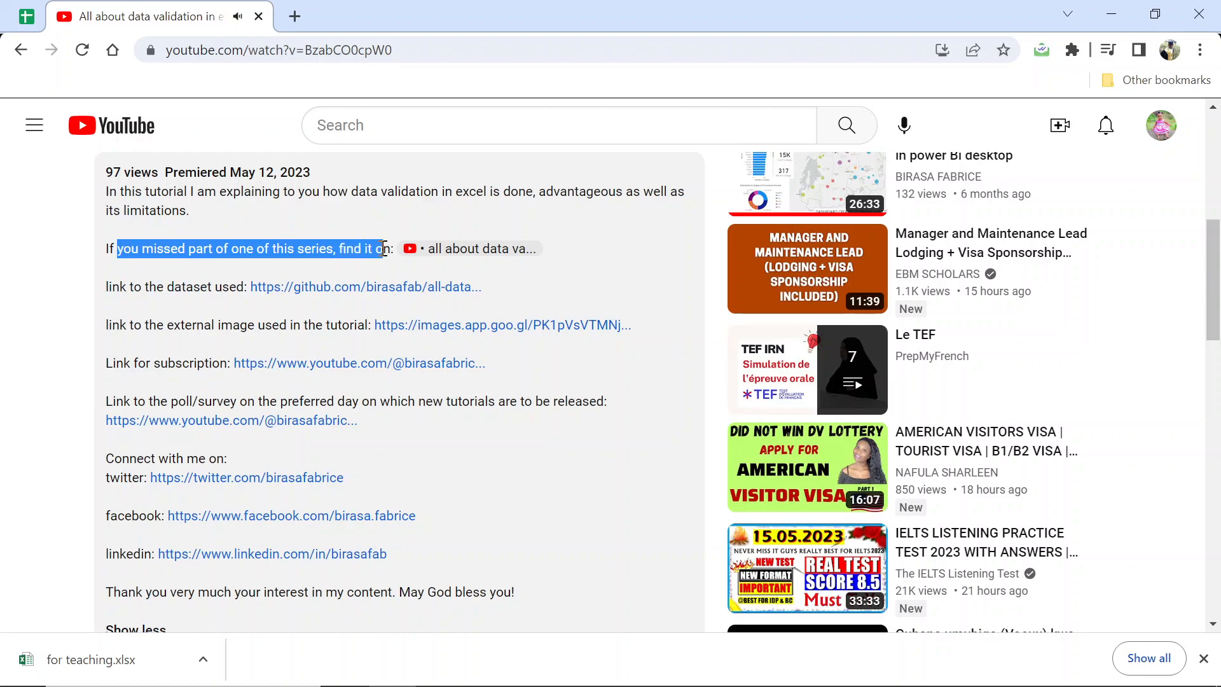
{"action": "left_click_drag", "start_coordinate": [384, 248], "coordinate": [475, 259]}
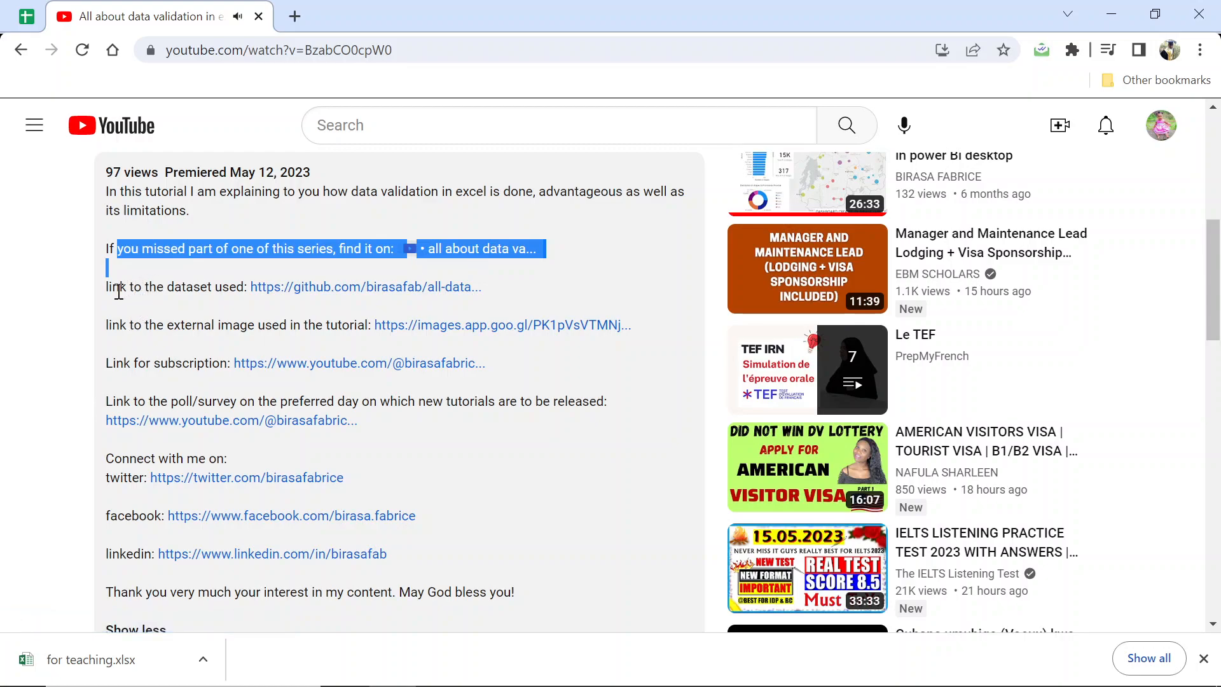
{"action": "left_click_drag", "start_coordinate": [119, 291], "coordinate": [179, 295]}
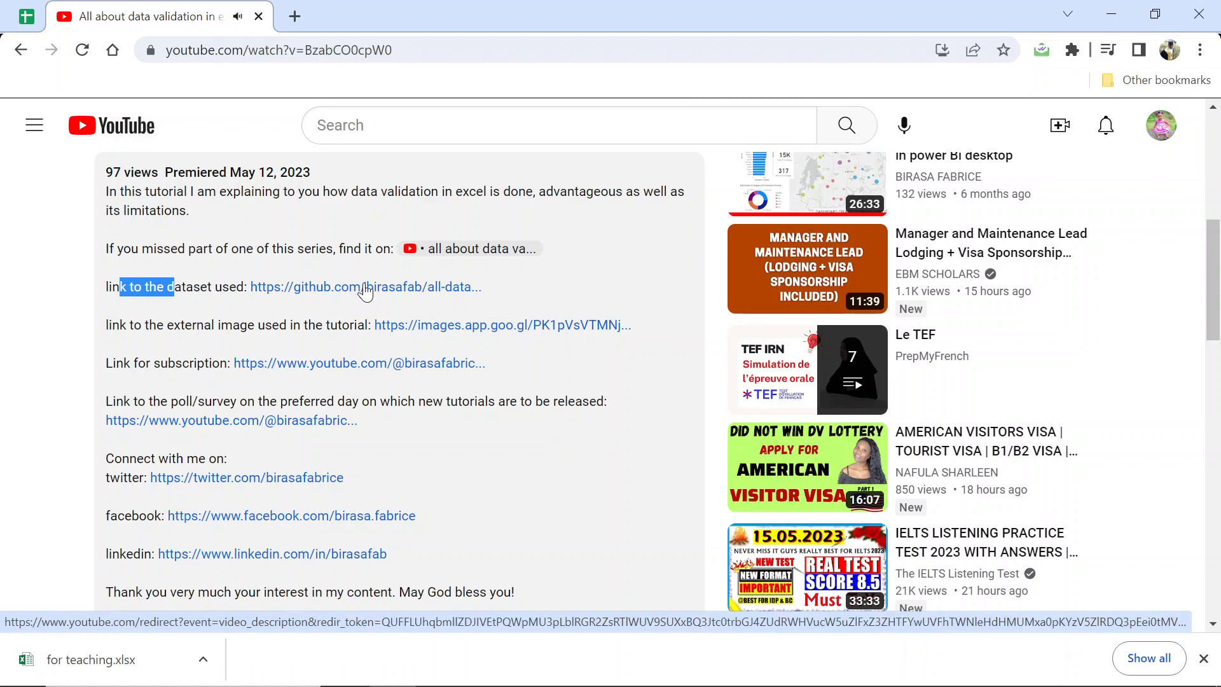
- Follow the dataset link to GitHub and download the raw for teaching.xlsx file
{"action": "left_click", "coordinate": [337, 288]}
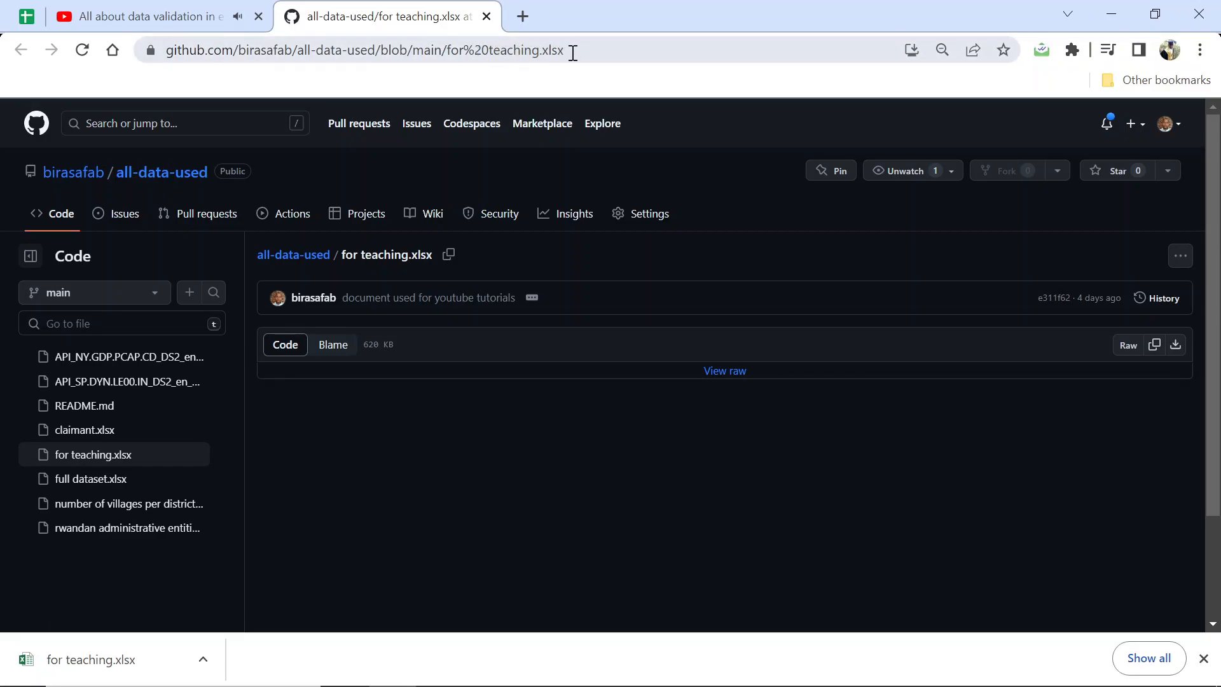
{"action": "left_click", "coordinate": [729, 376]}
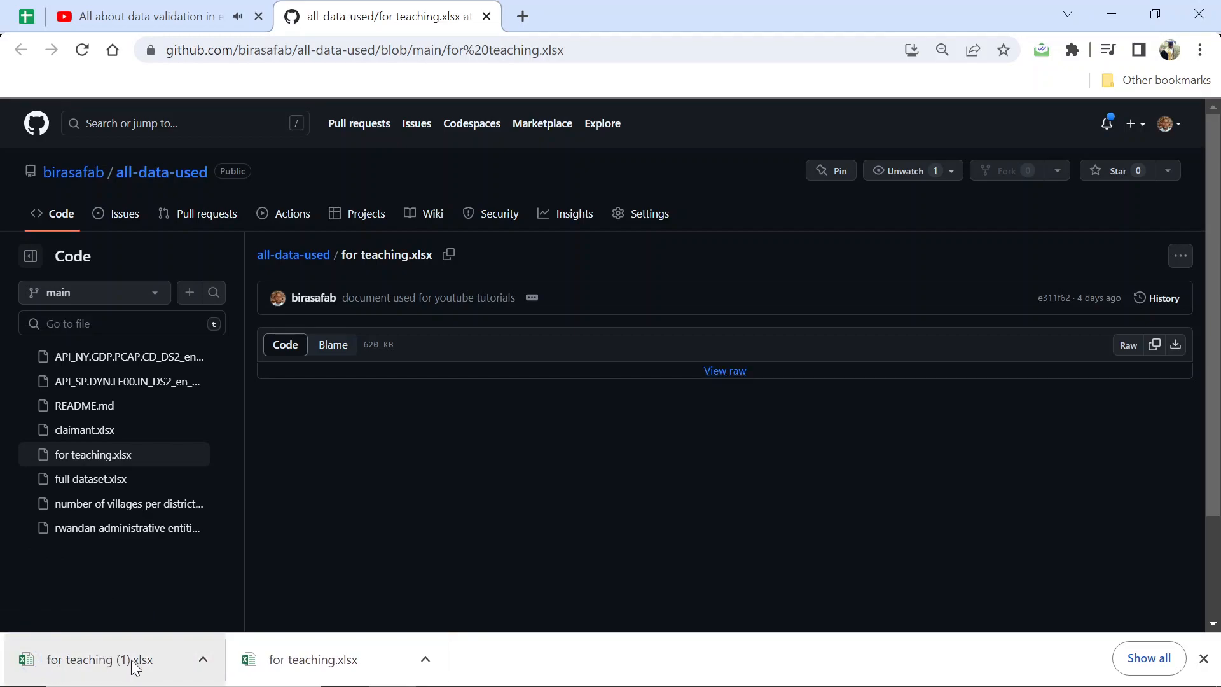
- Open the downloaded for teaching (1).xlsx workbook in Excel and enable editing
{"action": "left_click", "coordinate": [203, 660]}
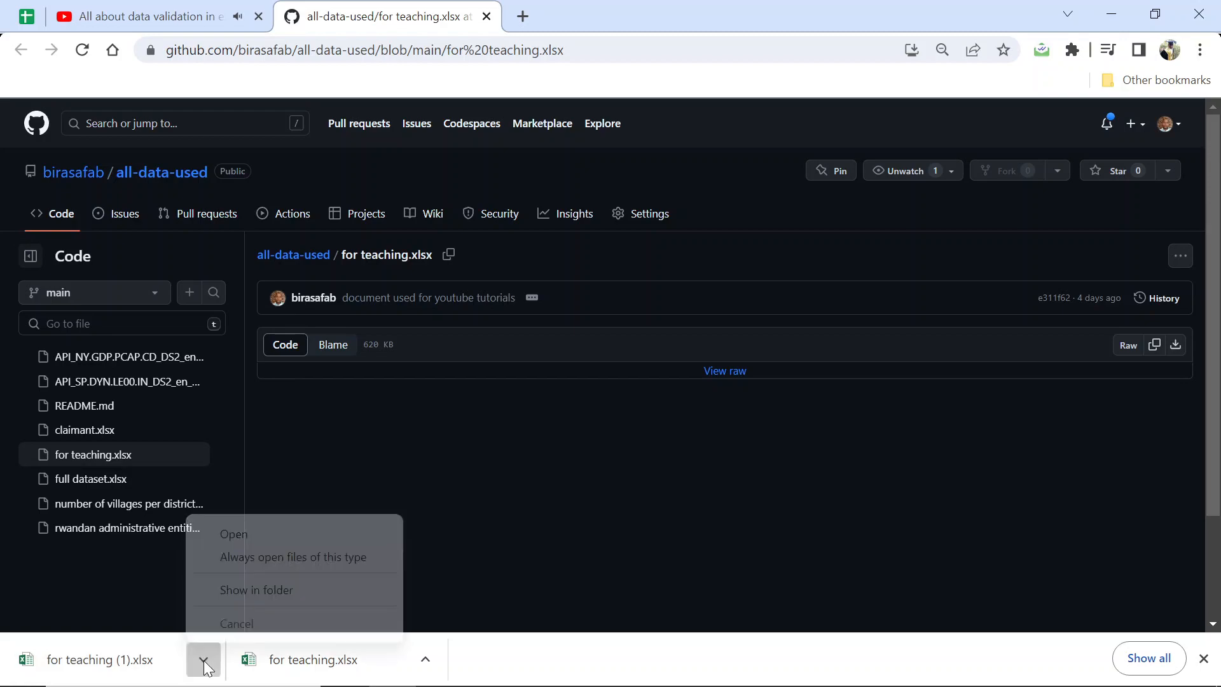
{"action": "left_click", "coordinate": [246, 540]}
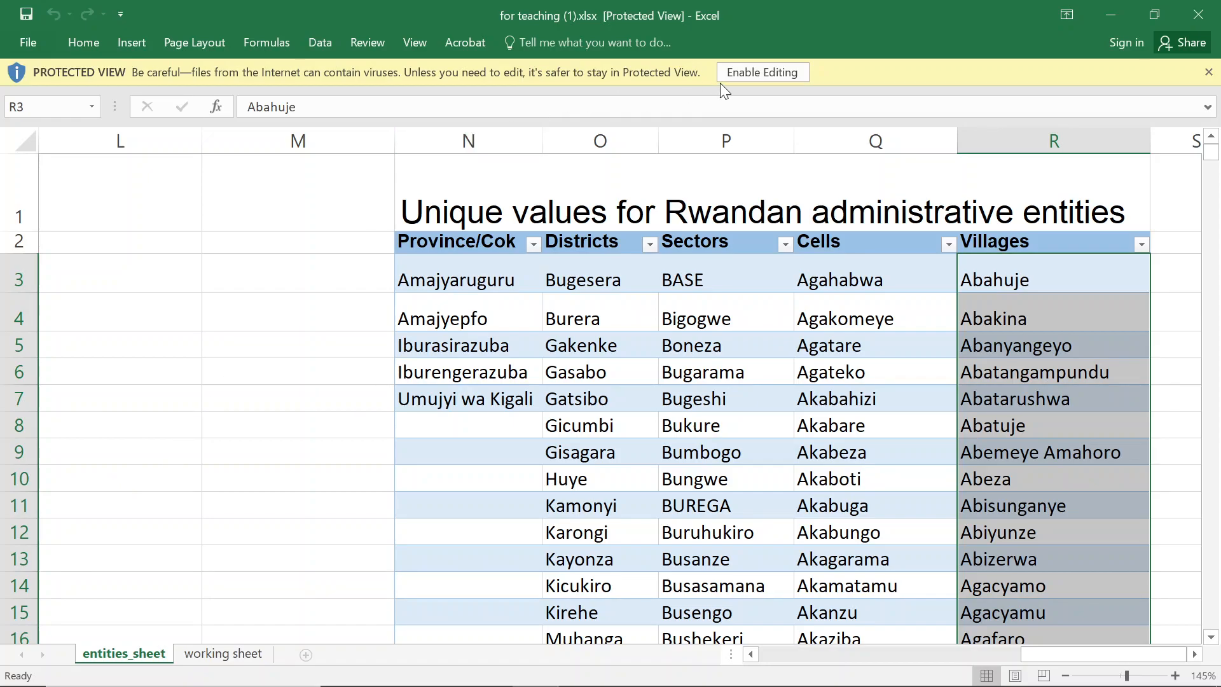
{"action": "left_click", "coordinate": [767, 73]}
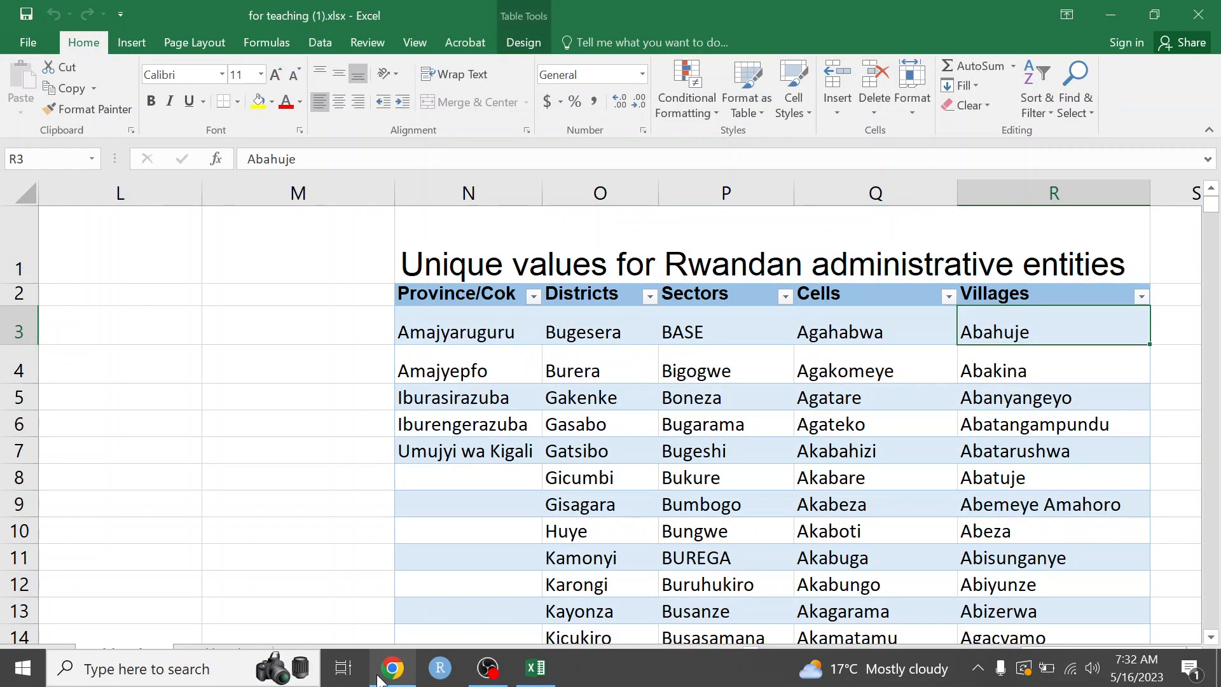
- Close the YouTube and GitHub browser tabs and switch back to the Excel workbook
{"action": "left_click", "coordinate": [380, 679]}
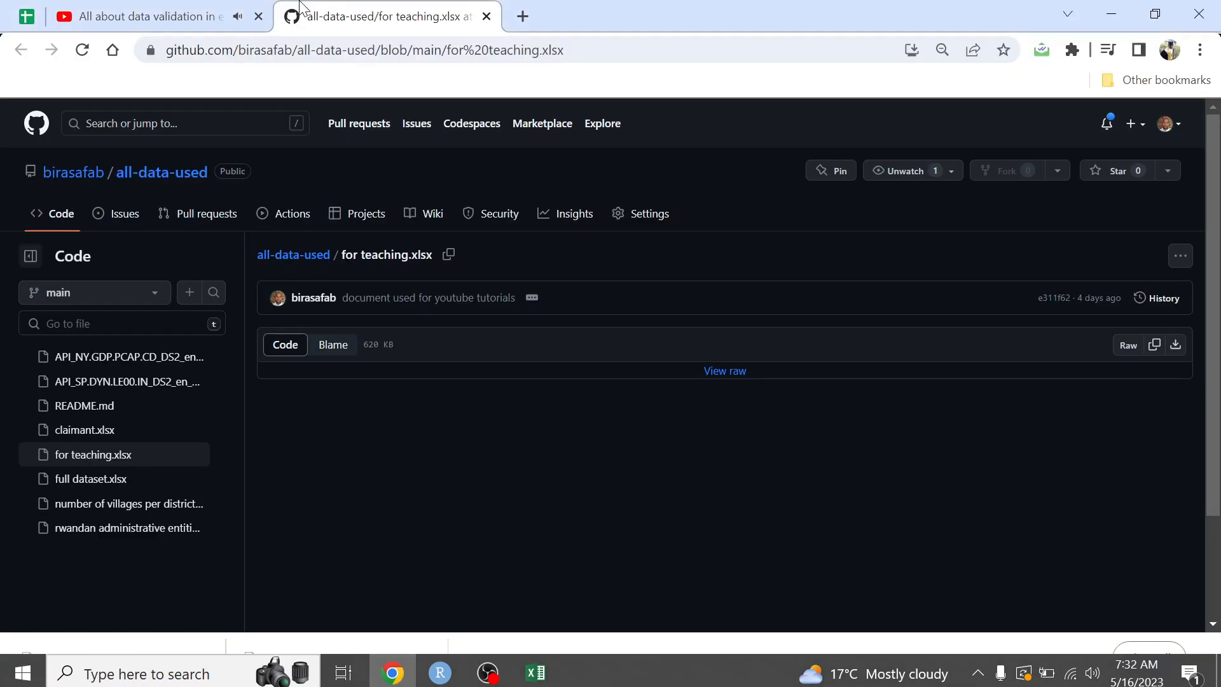
{"action": "left_click", "coordinate": [258, 16]}
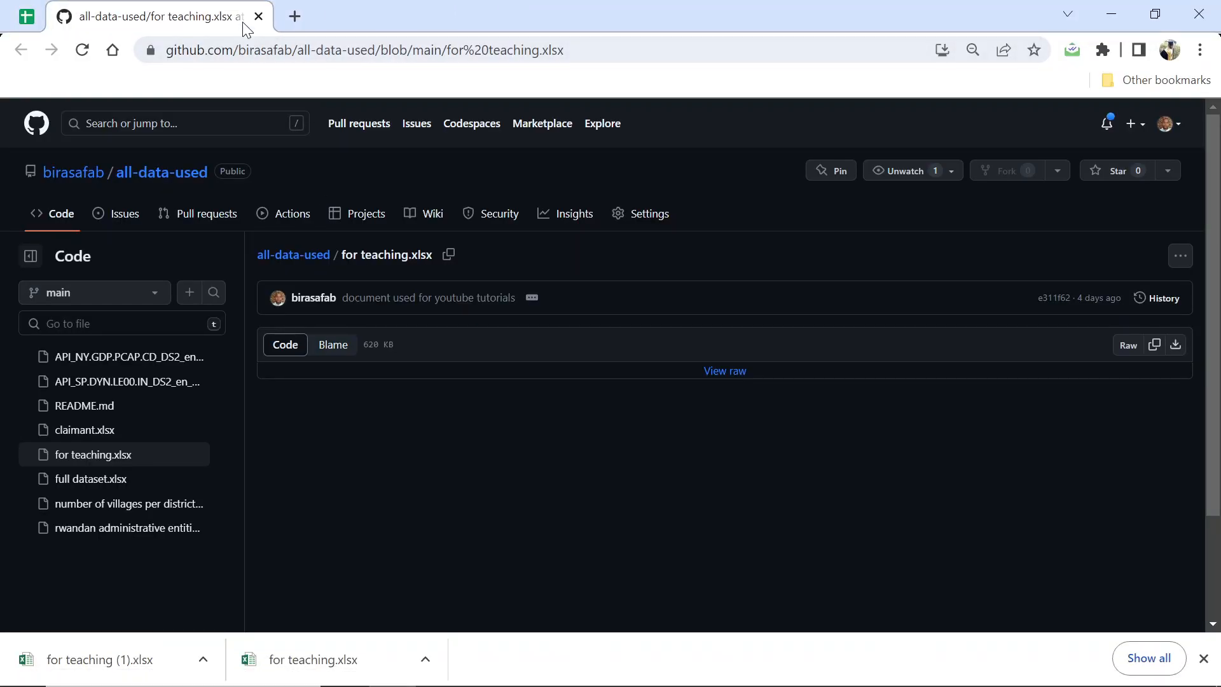
{"action": "left_click", "coordinate": [257, 16]}
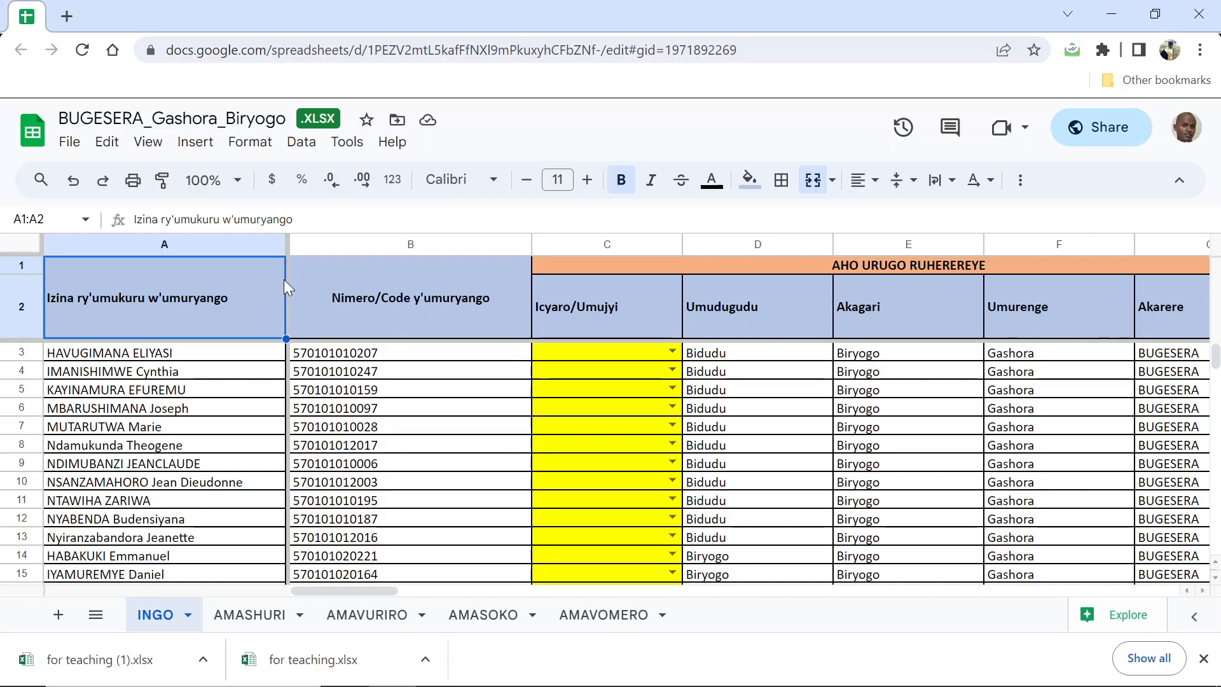
{"action": "key", "text": "alt+Tab"}
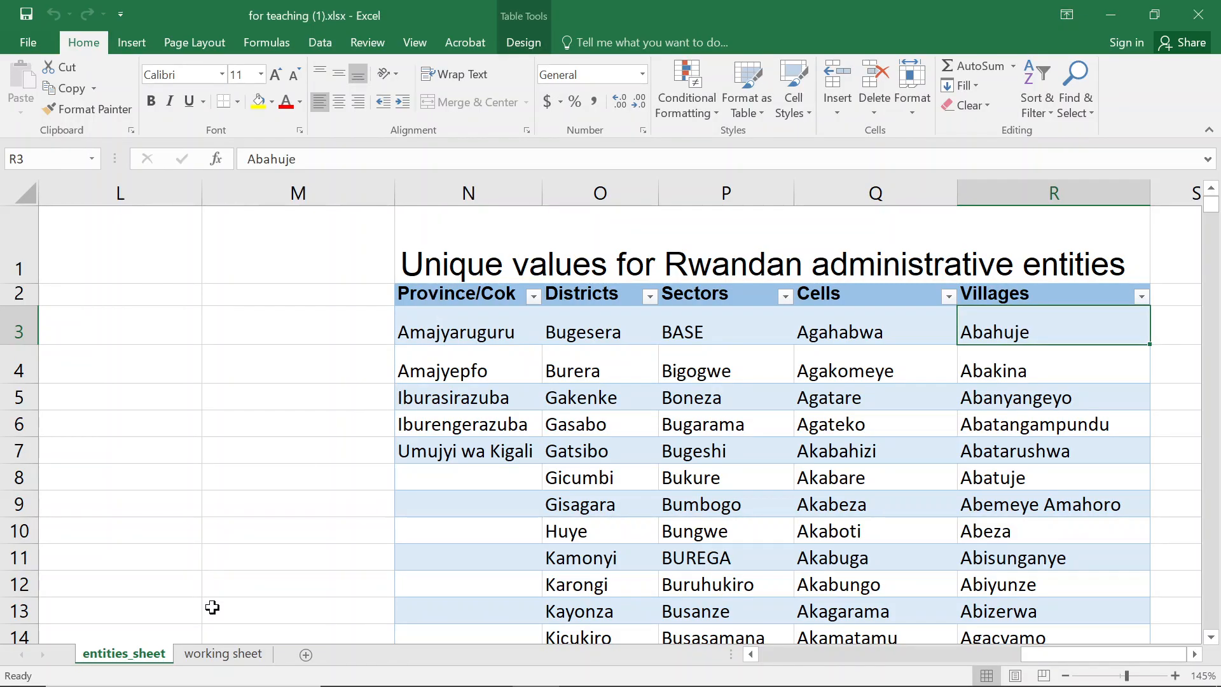
- Go to the working sheet and review the workbook's defined names in Name Manager
{"action": "left_click", "coordinate": [218, 655]}
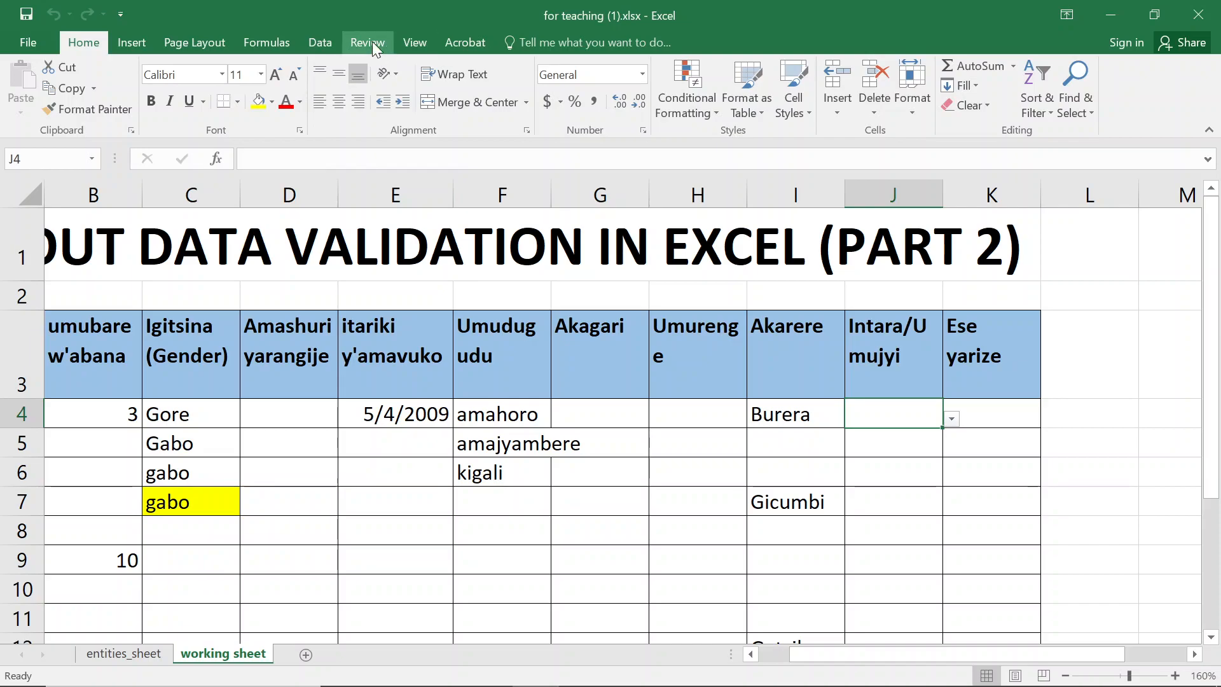
{"action": "left_click", "coordinate": [269, 44]}
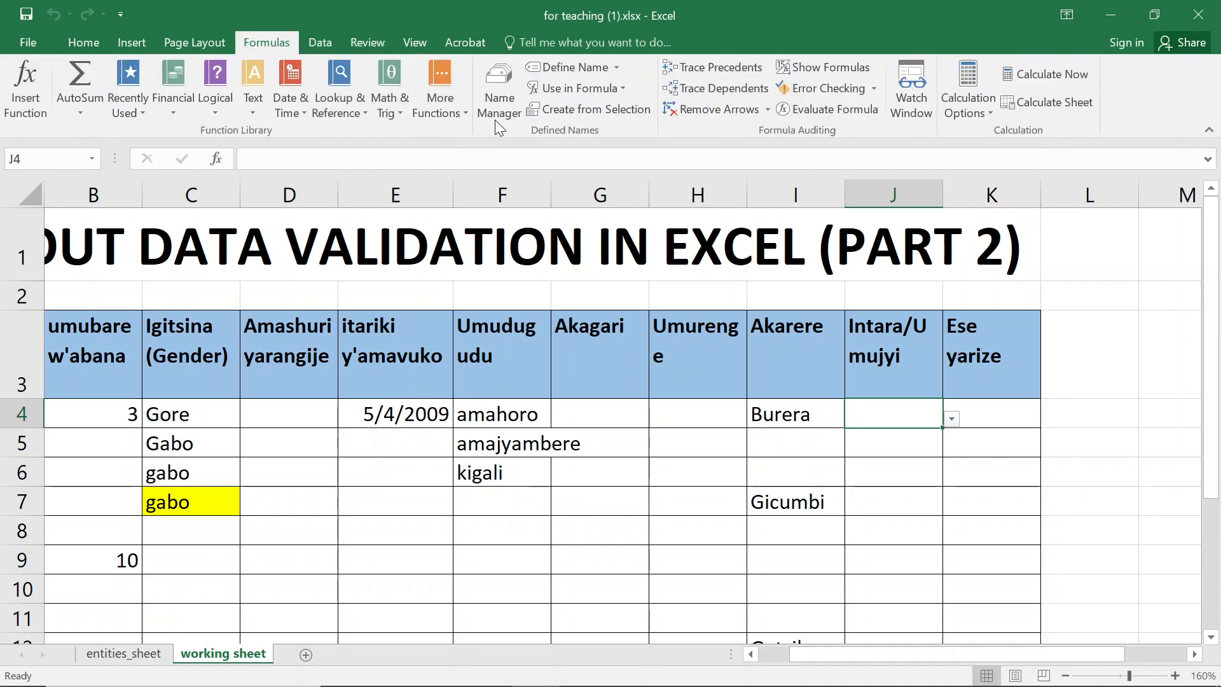
{"action": "left_click", "coordinate": [498, 102]}
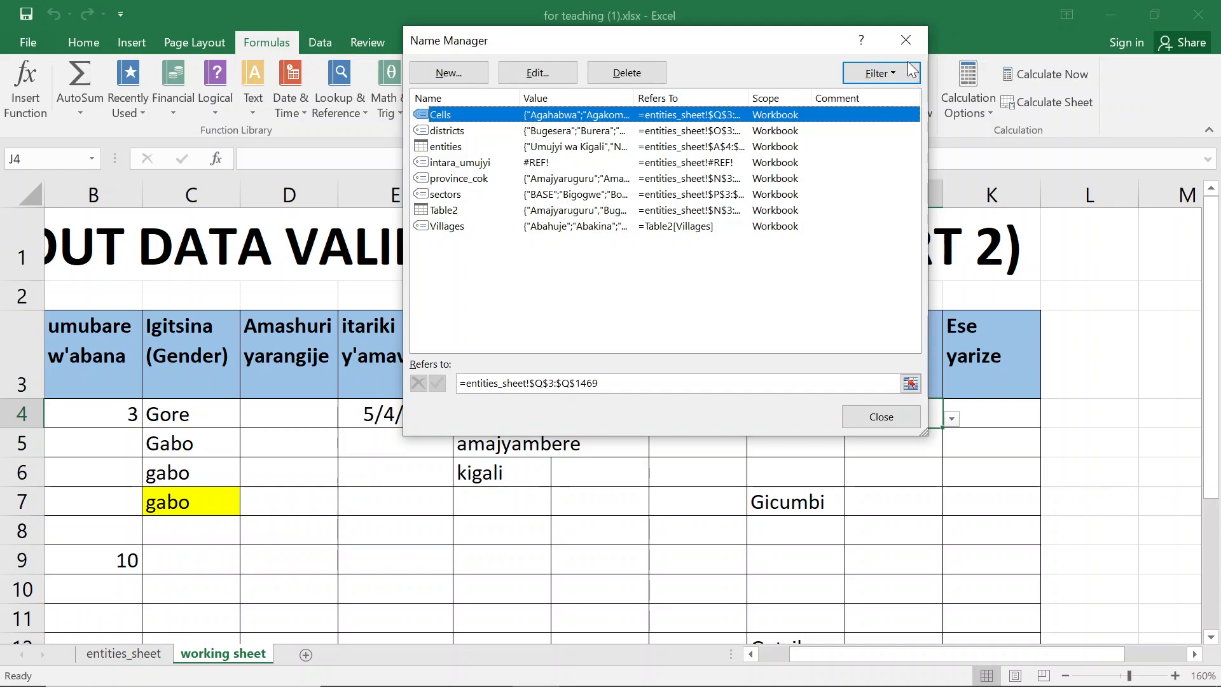
{"action": "left_click", "coordinate": [903, 41]}
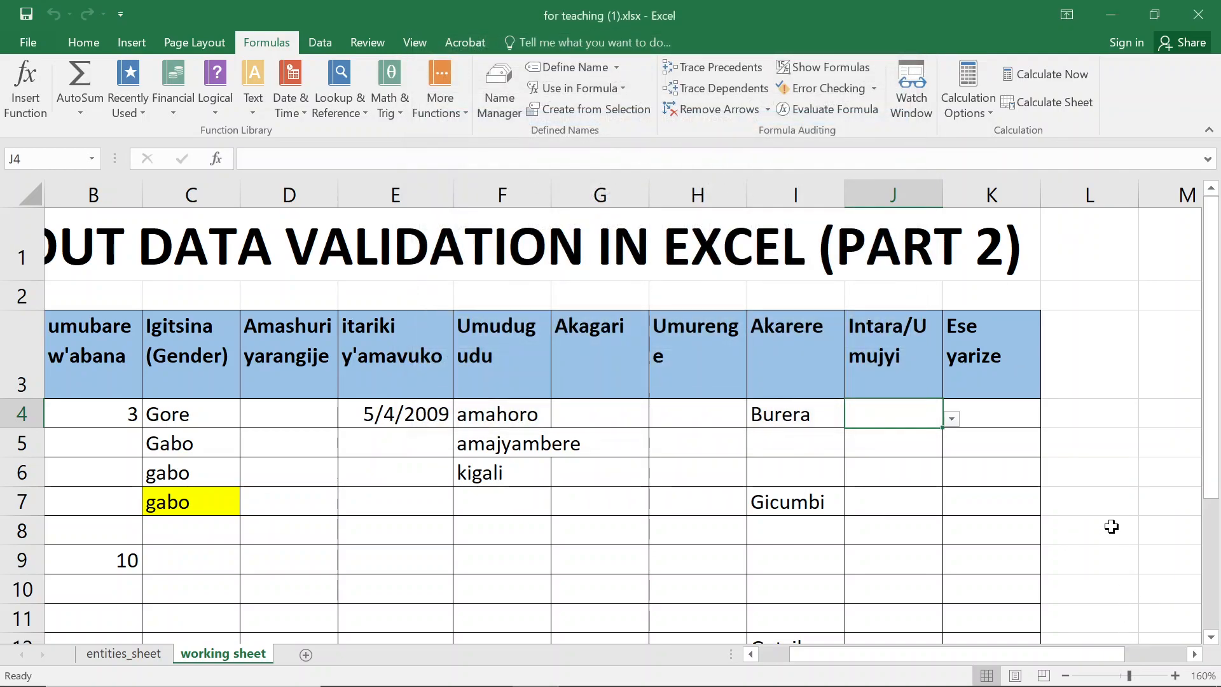
- Inspect the Gender/igitsina list in column N of the working sheet
{"action": "left_click", "coordinate": [1096, 478]}
{"action": "key", "text": "Right"}
{"action": "key", "text": "Right"}
{"action": "key", "text": "Right"}
{"action": "key", "text": "Left"}
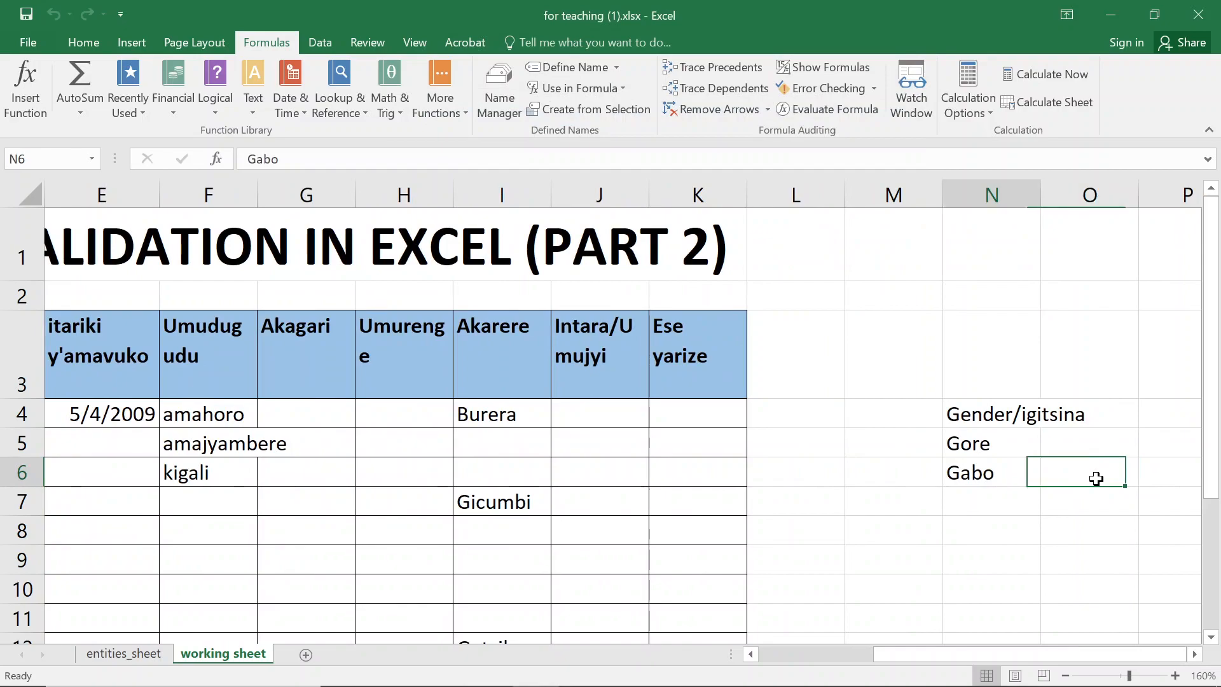
{"action": "left_click", "coordinate": [1003, 422]}
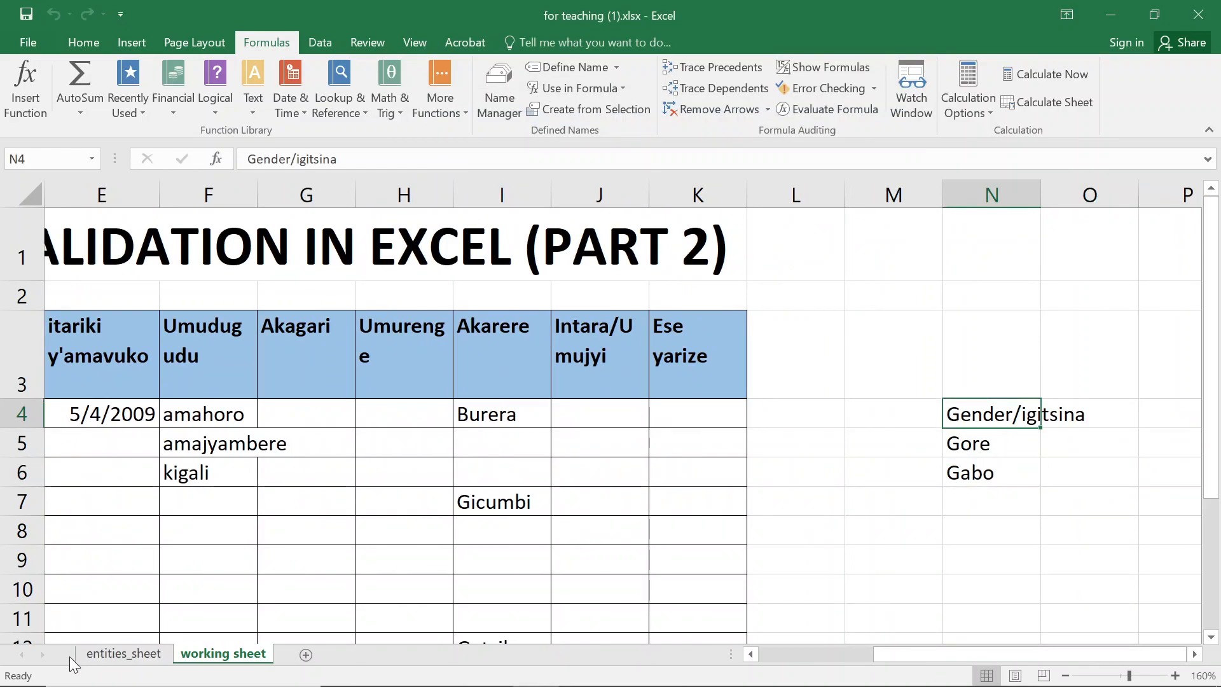
- Inspect the province list in column N of the entities sheet, then return to the working sheet
{"action": "left_click", "coordinate": [108, 654]}
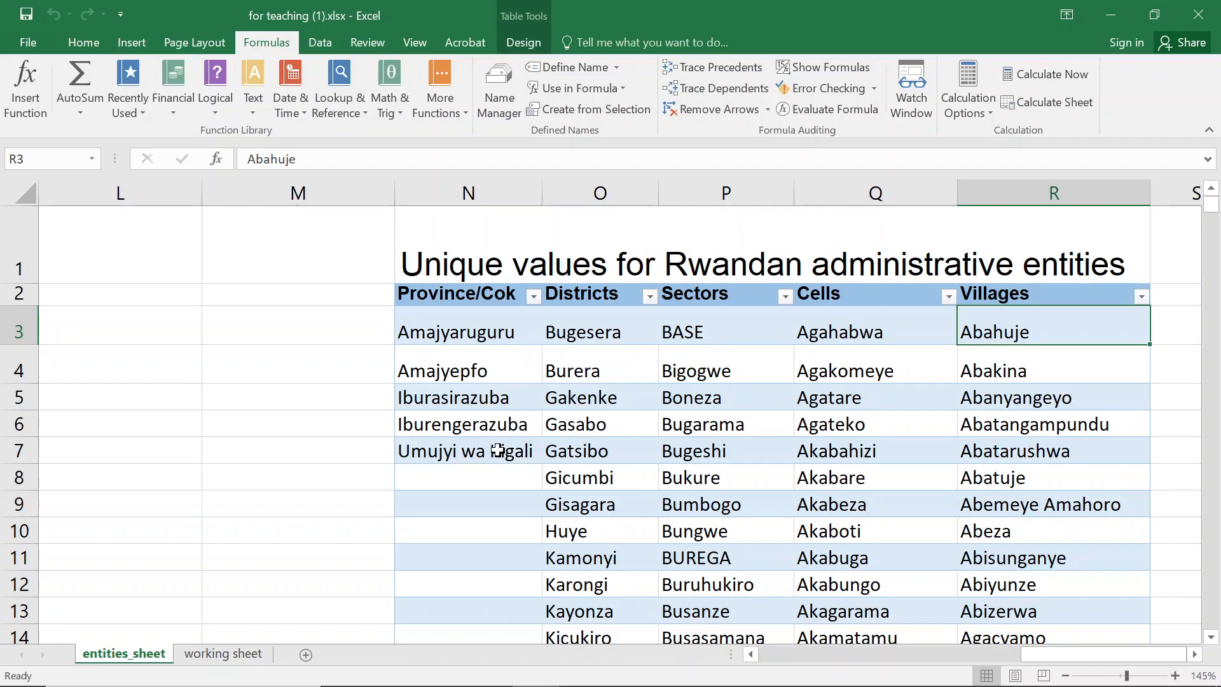
{"action": "left_click", "coordinate": [469, 325]}
{"action": "left_click_drag", "start_coordinate": [482, 325], "coordinate": [458, 459]}
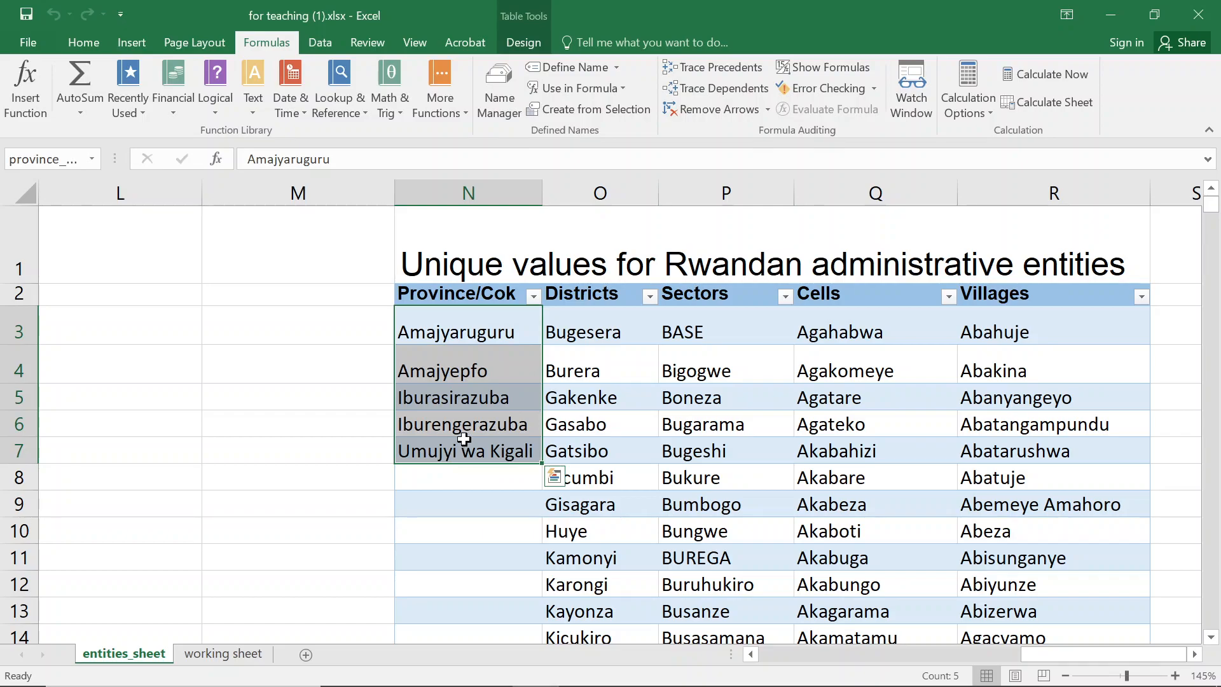
{"action": "left_click", "coordinate": [239, 656]}
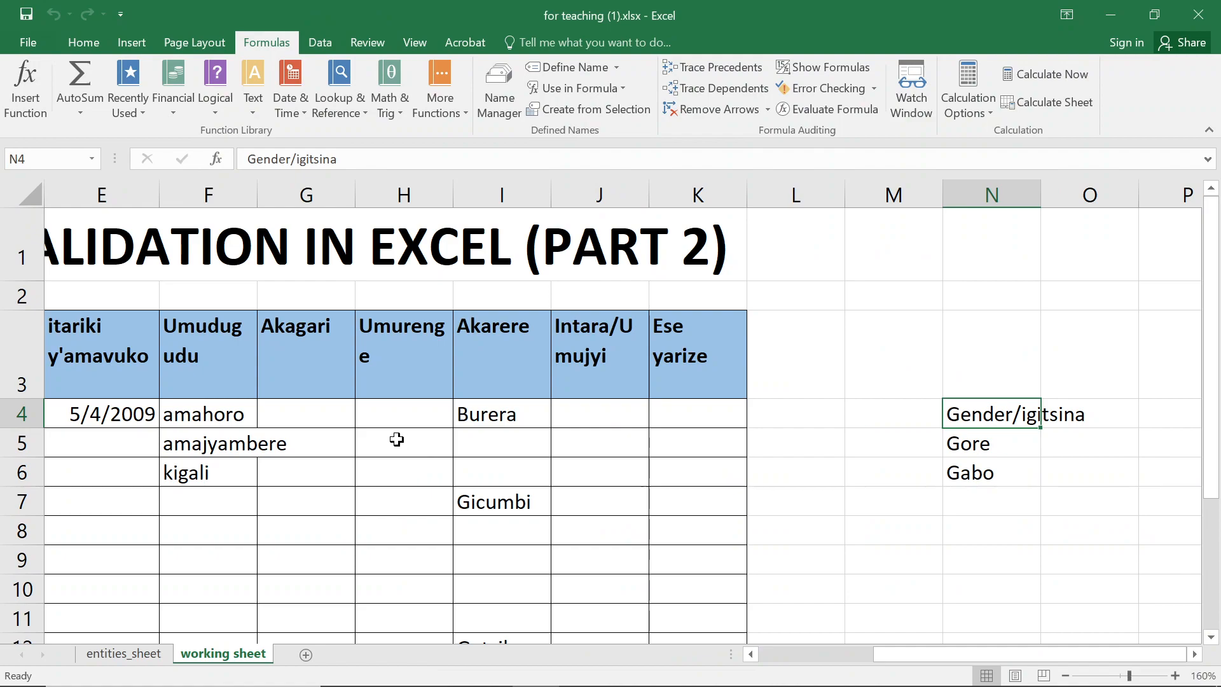
- Examine the gender dropdown list and its input message in cell C4 of the working sheet
{"action": "left_click", "coordinate": [50, 345]}
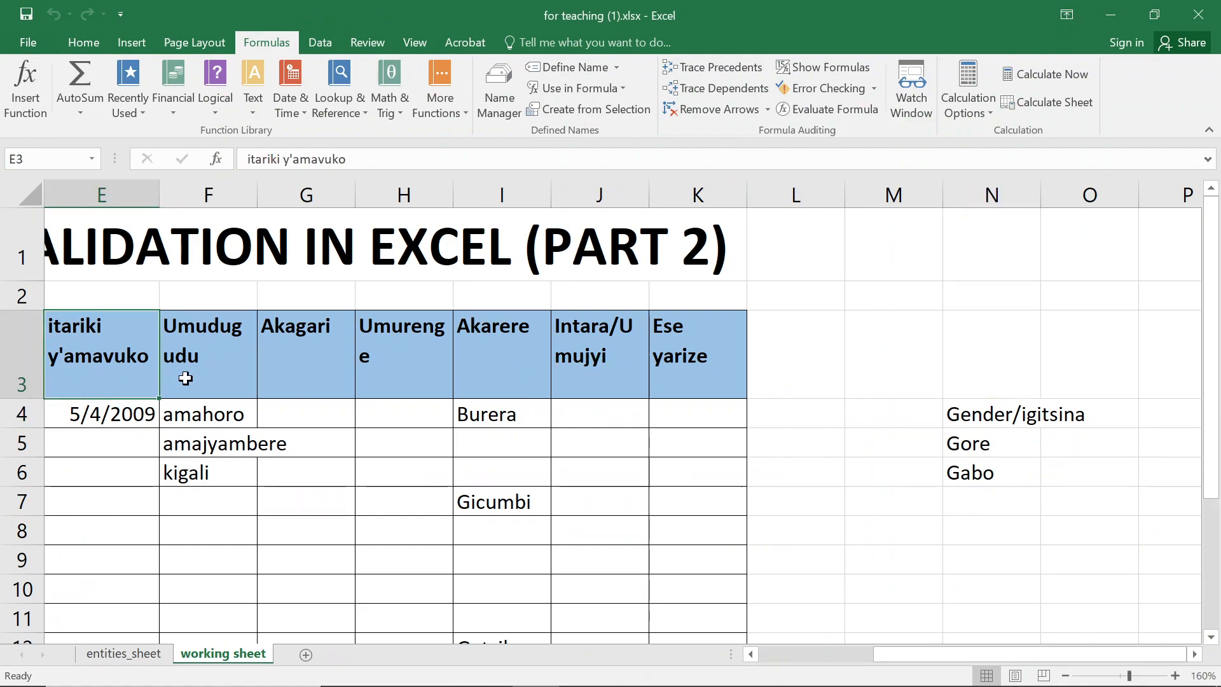
{"action": "key", "text": "Left"}
{"action": "key", "text": "Left"}
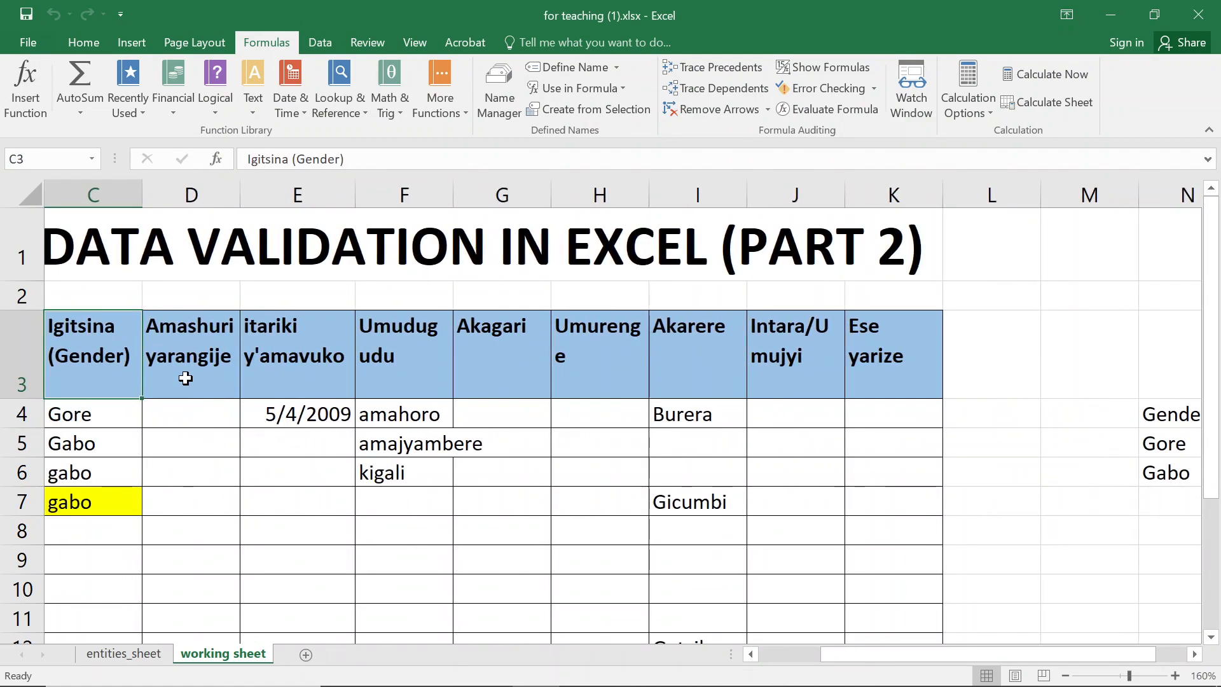
{"action": "key", "text": "Down"}
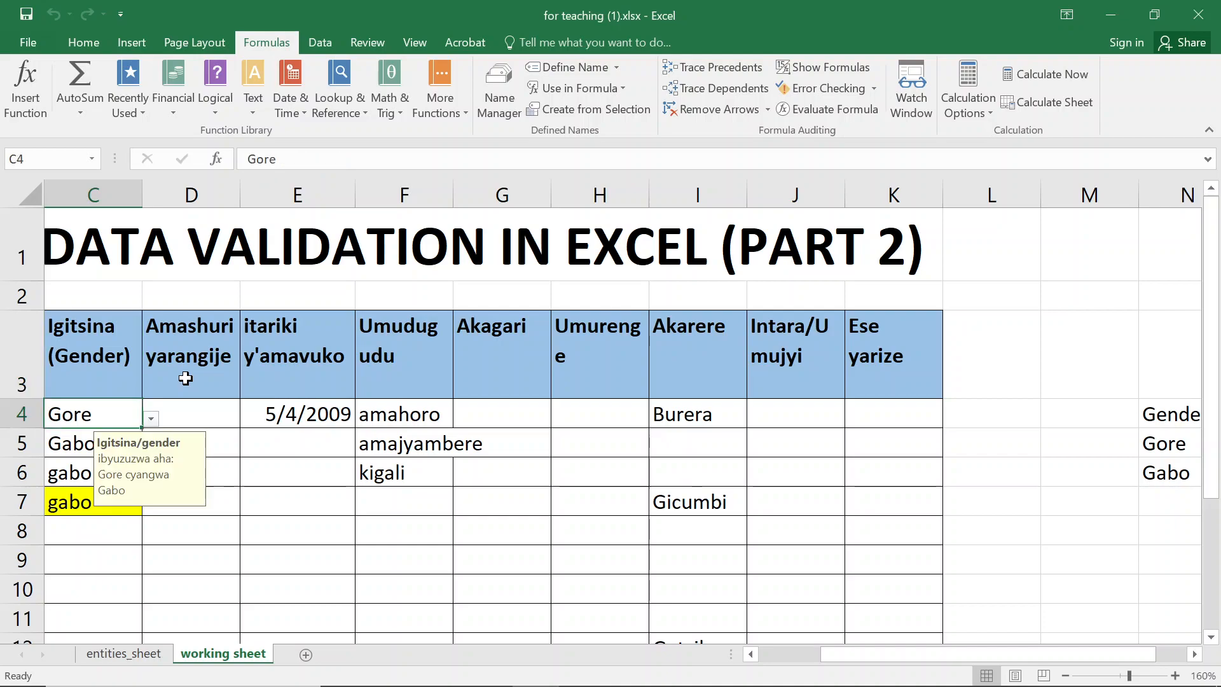
{"action": "left_click", "coordinate": [150, 419]}
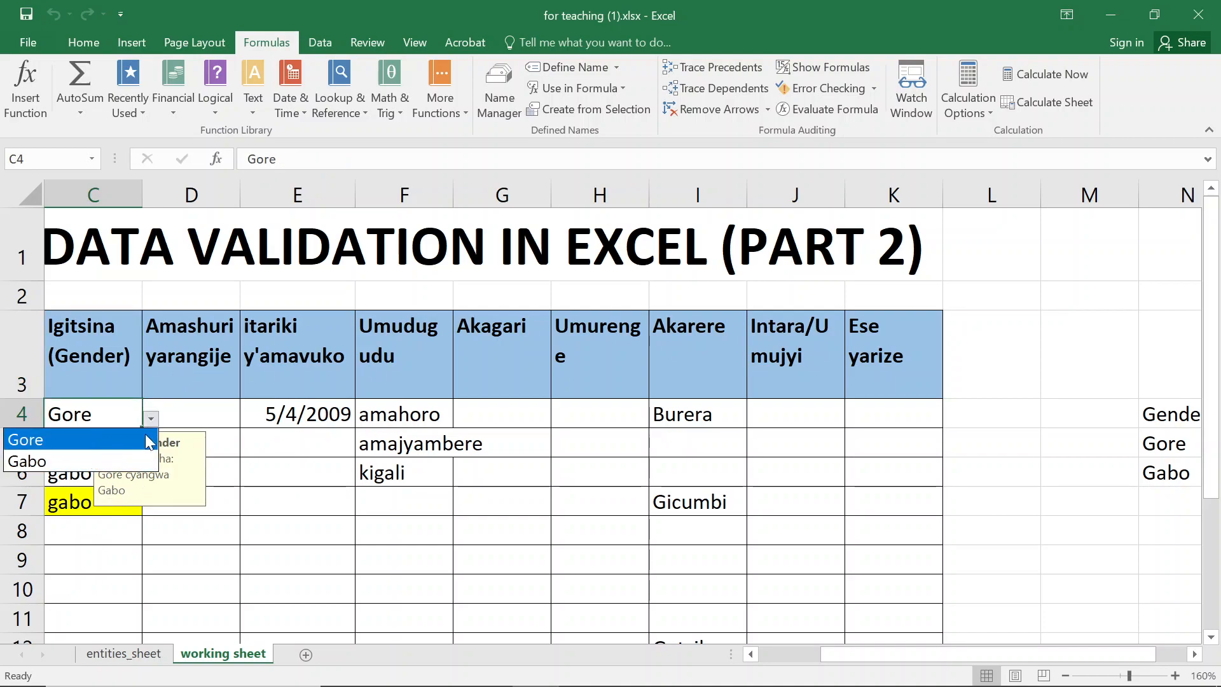
{"action": "key", "text": "Escape"}
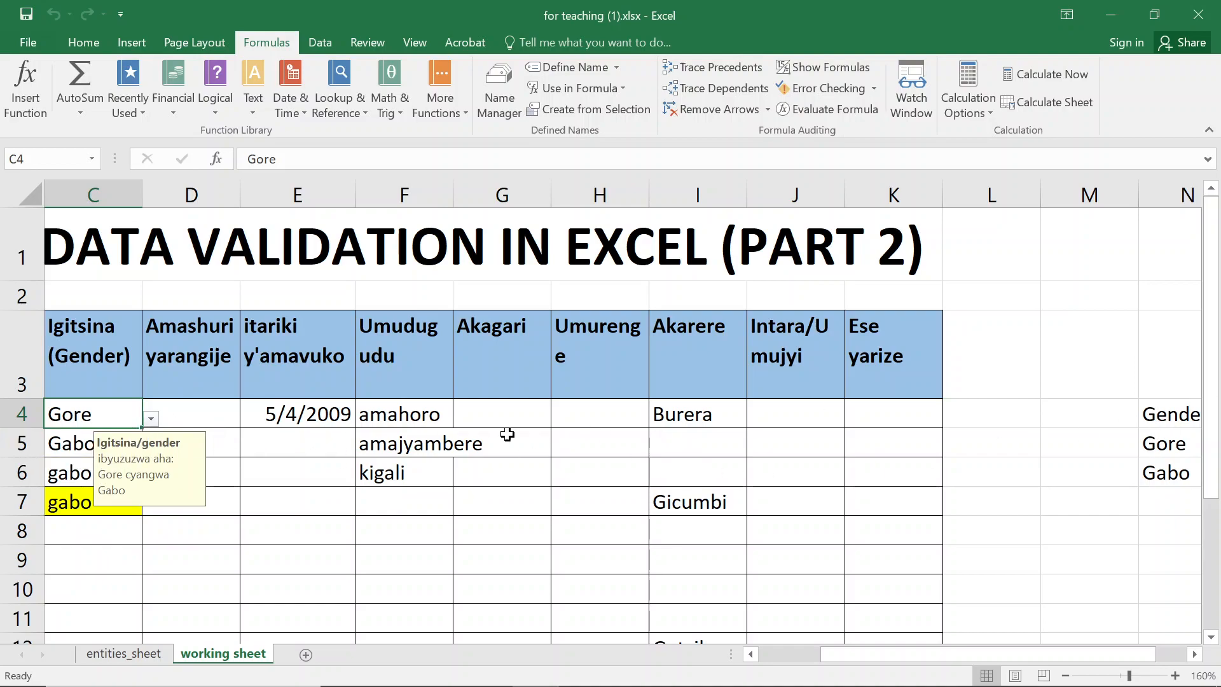
{"action": "left_click", "coordinate": [1177, 502]}
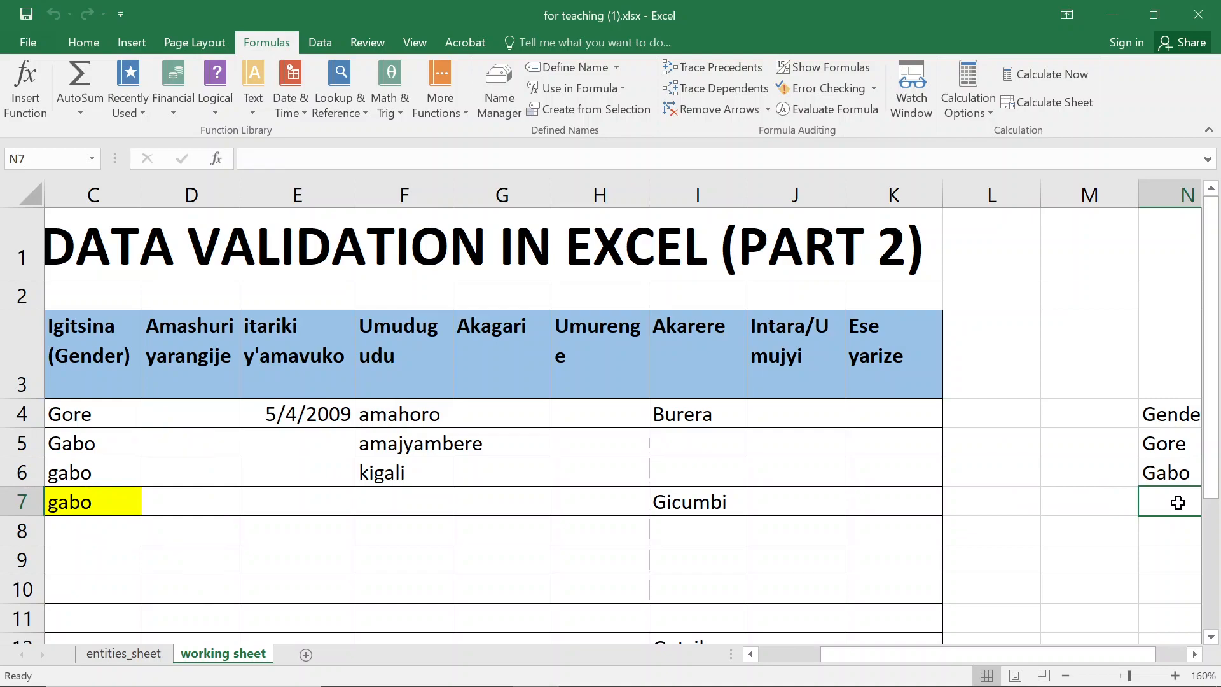
{"action": "left_click", "coordinate": [136, 414]}
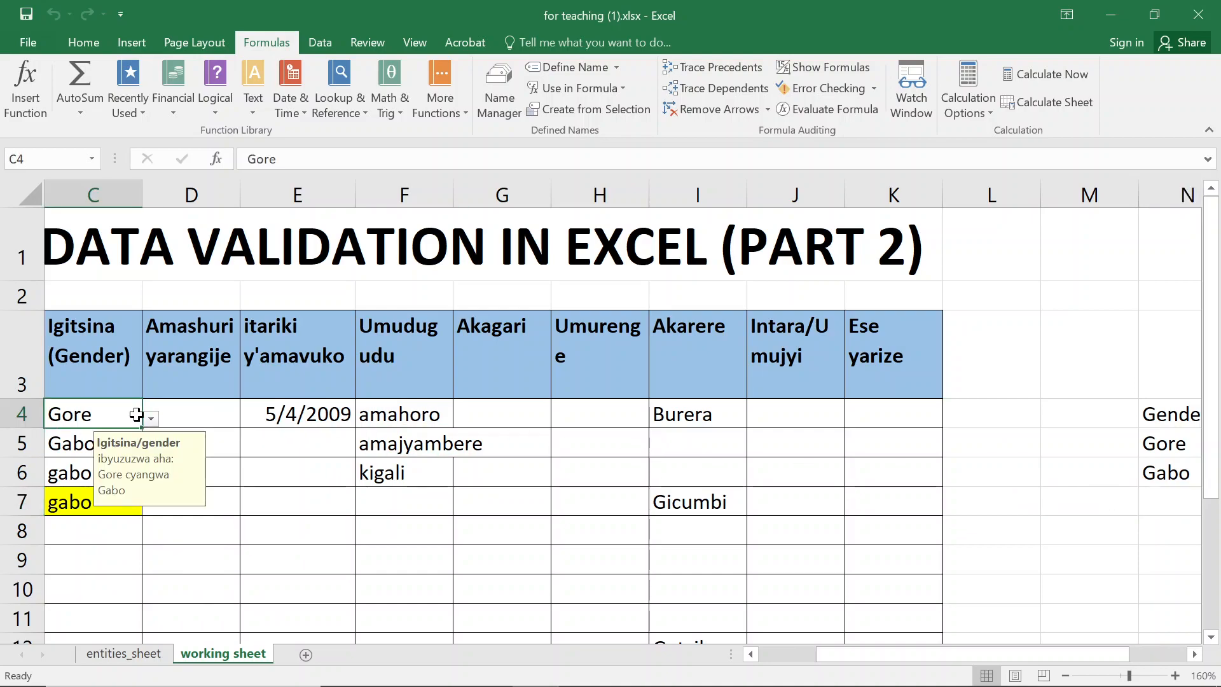
{"action": "left_click", "coordinate": [150, 418]}
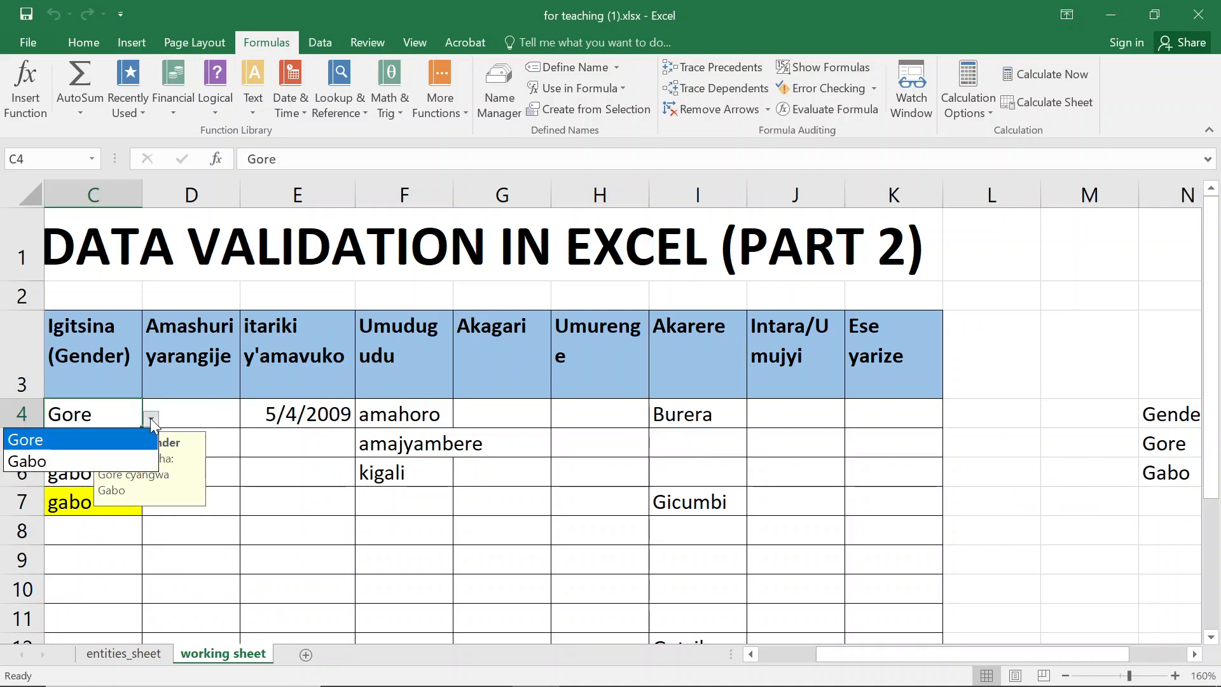
{"action": "left_click", "coordinate": [1172, 423]}
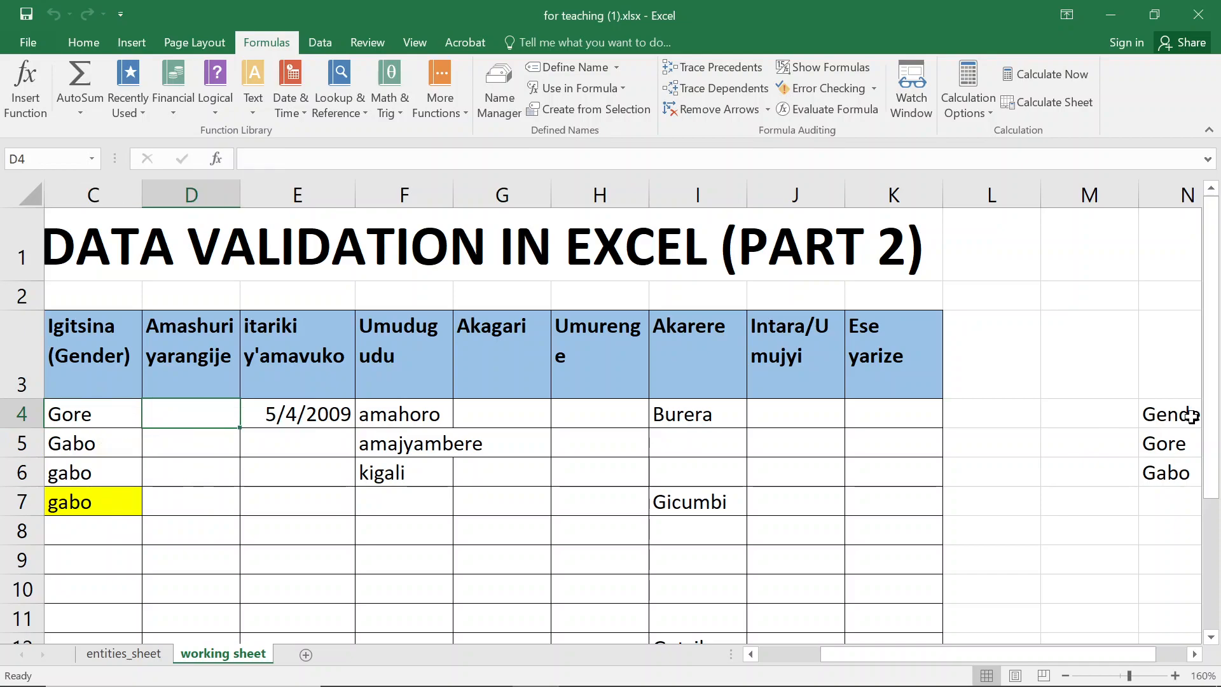
- Convert the Gender/igitsina list in N4:N6 into a table with headers
{"action": "left_click", "coordinate": [1184, 417]}
{"action": "left_click_drag", "start_coordinate": [1184, 416], "coordinate": [1081, 470]}
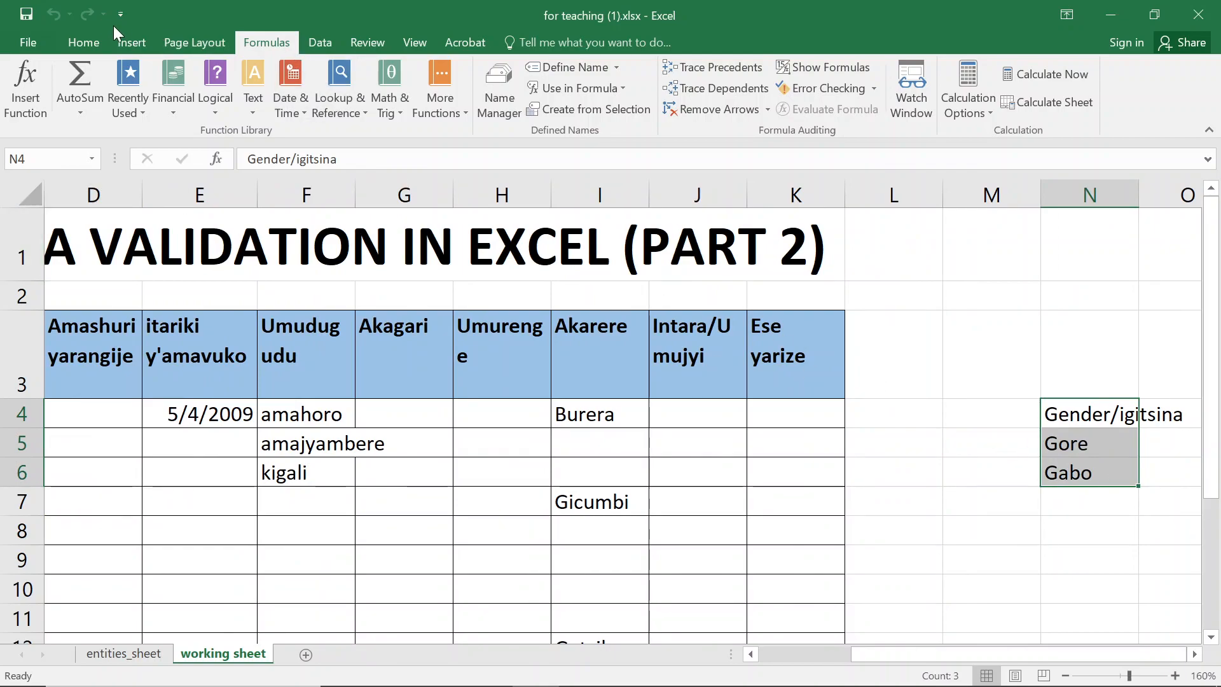
{"action": "left_click", "coordinate": [132, 38]}
{"action": "left_click", "coordinate": [154, 82]}
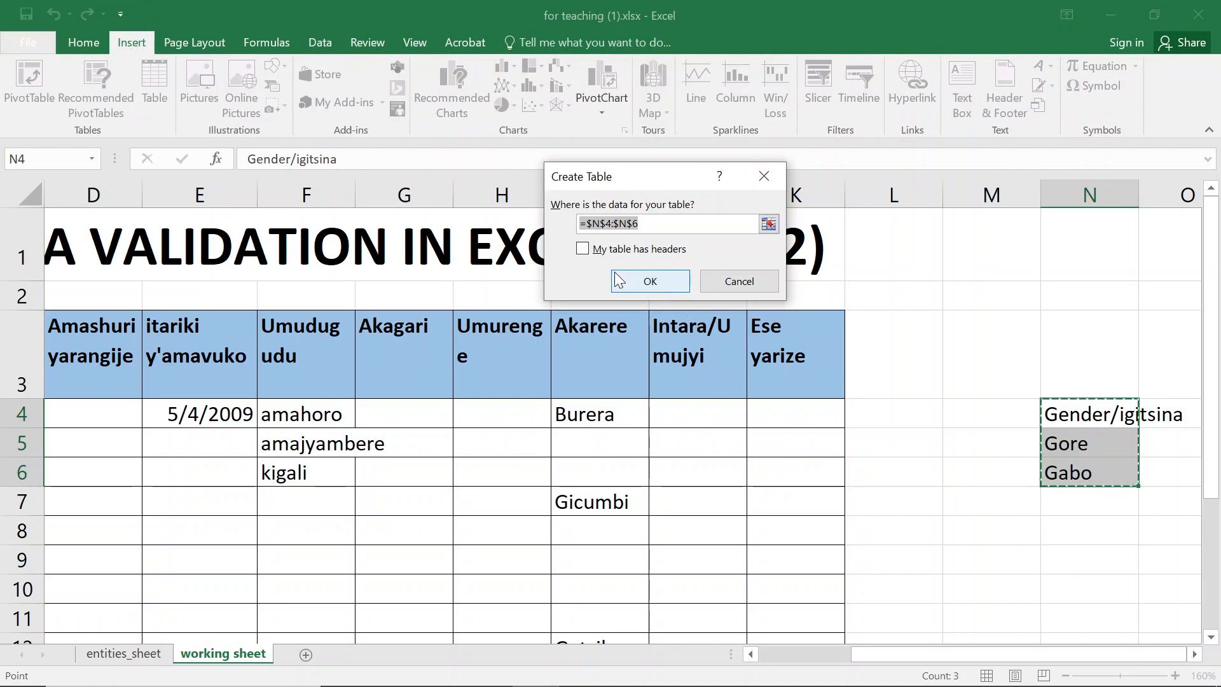
{"action": "left_click", "coordinate": [584, 249]}
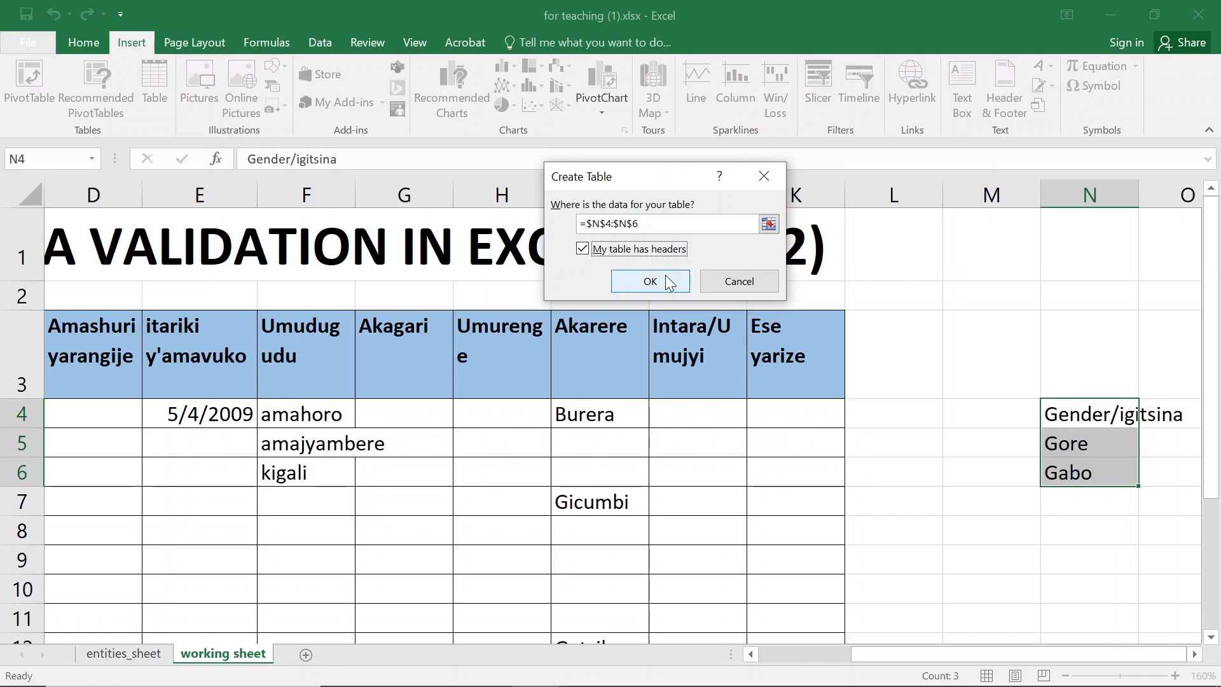
{"action": "left_click", "coordinate": [650, 281]}
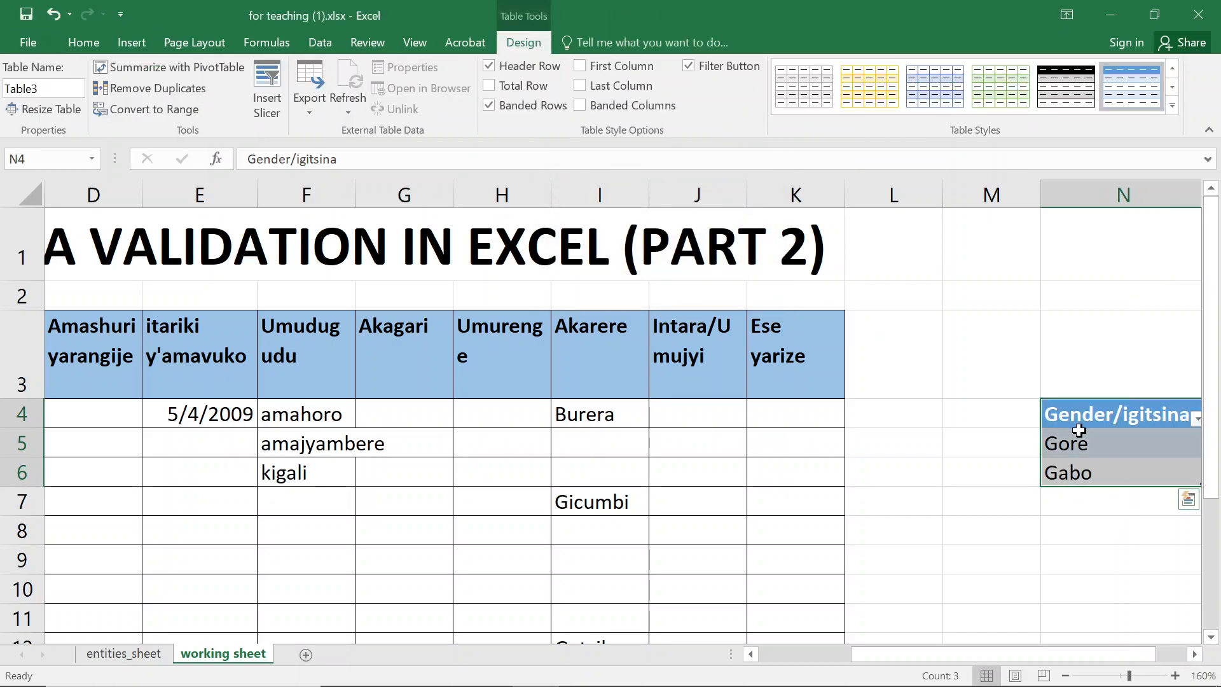
- Name the table's Gore and Gabo cells N5:N6 as gender
{"action": "left_click", "coordinate": [1079, 431]}
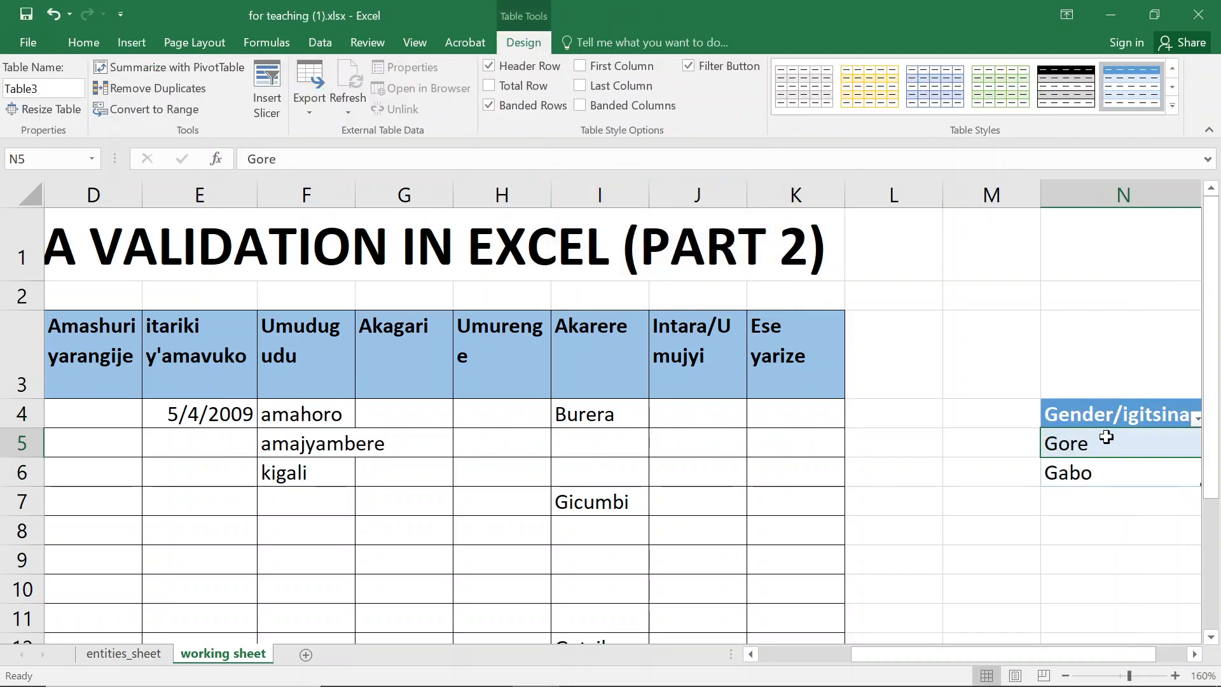
{"action": "key", "text": "Right"}
{"action": "key", "text": "Left"}
{"action": "key", "text": "shift+Down"}
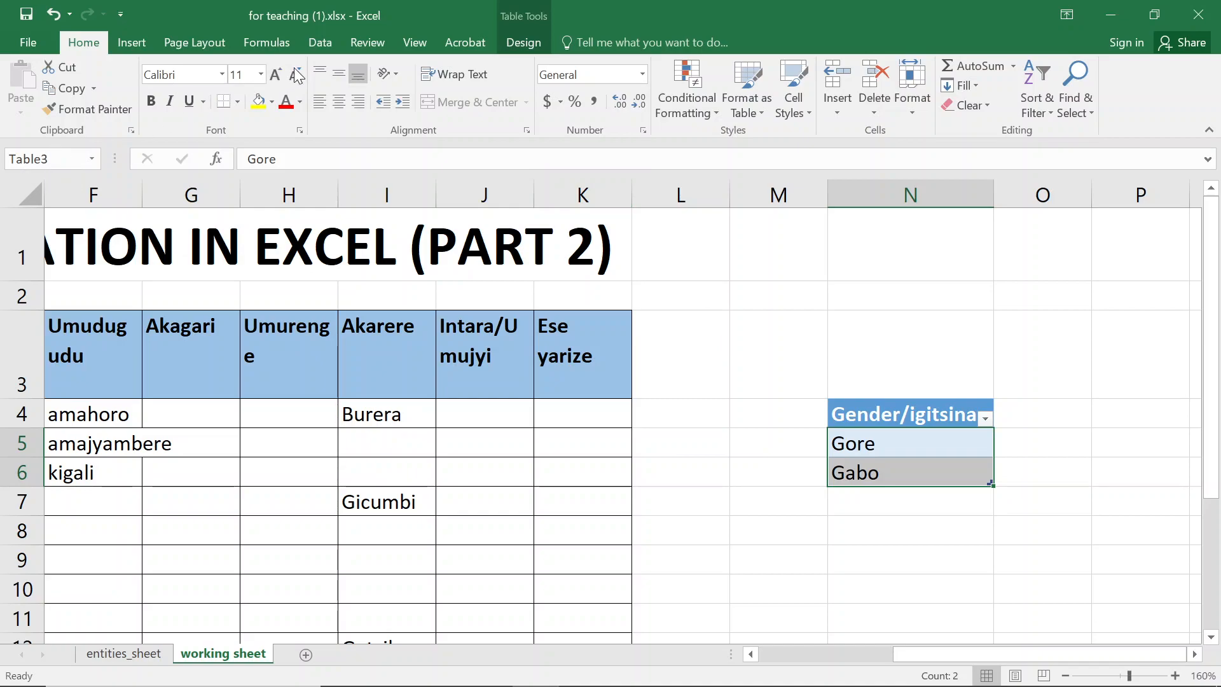
{"action": "left_click", "coordinate": [330, 44]}
{"action": "left_click", "coordinate": [262, 36]}
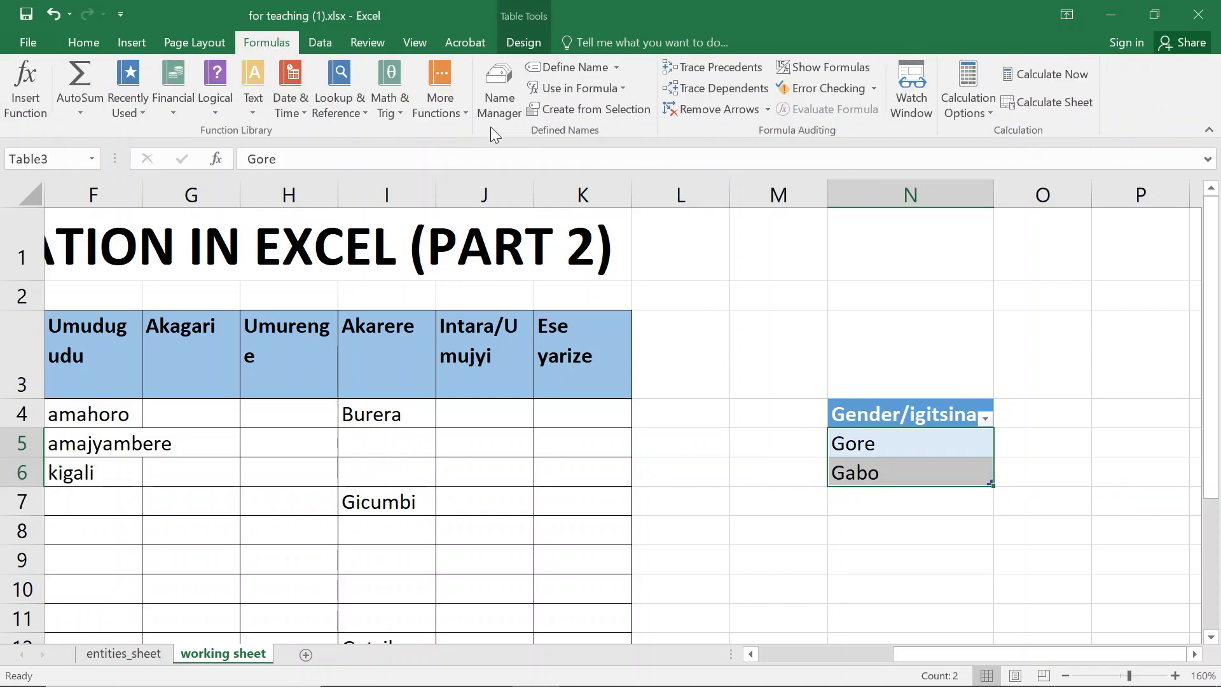
{"action": "left_click", "coordinate": [498, 97]}
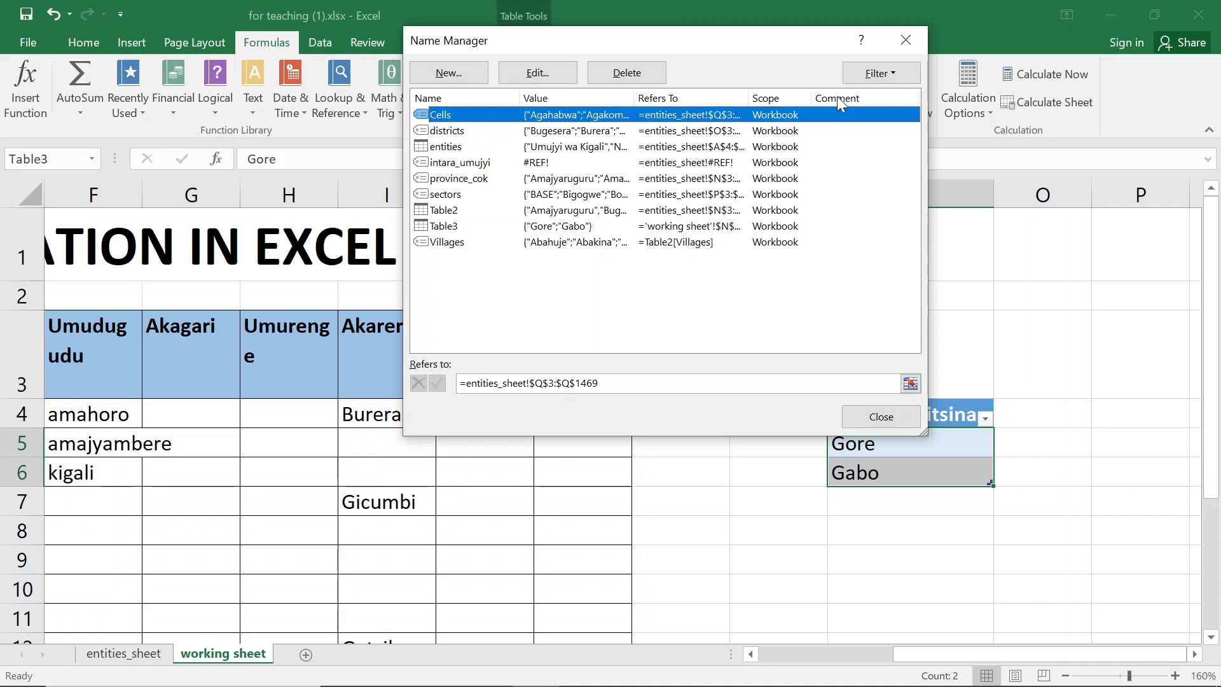
{"action": "left_click", "coordinate": [892, 35]}
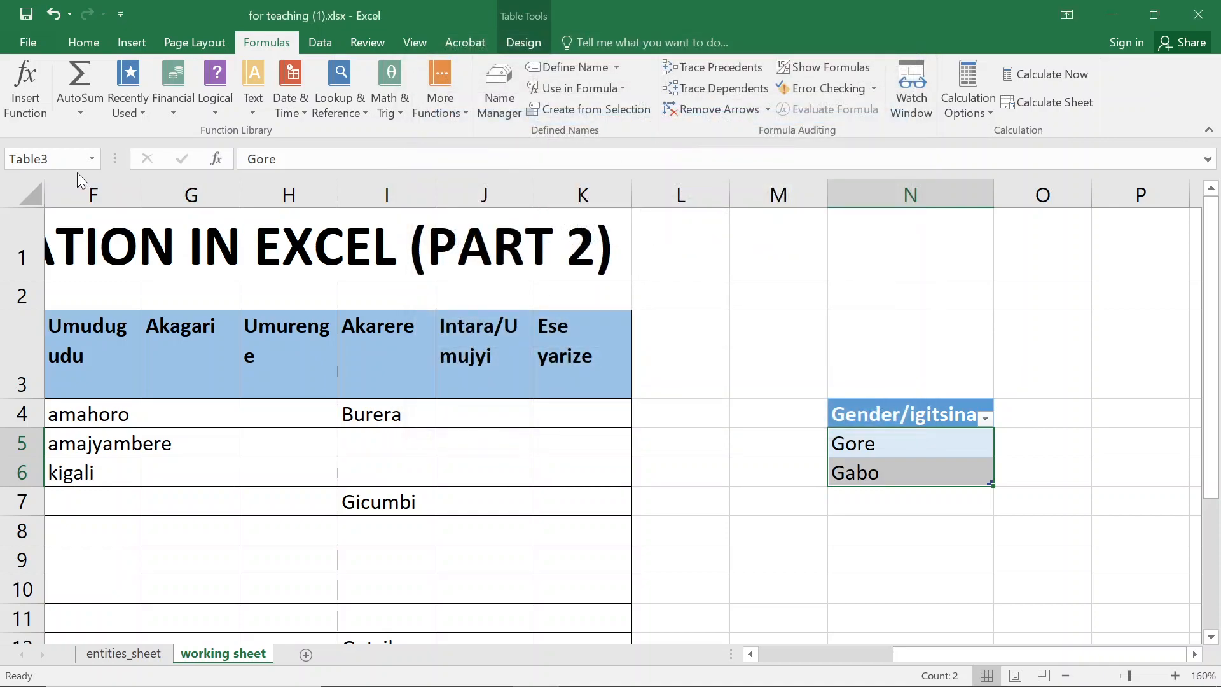
{"action": "left_click", "coordinate": [62, 160]}
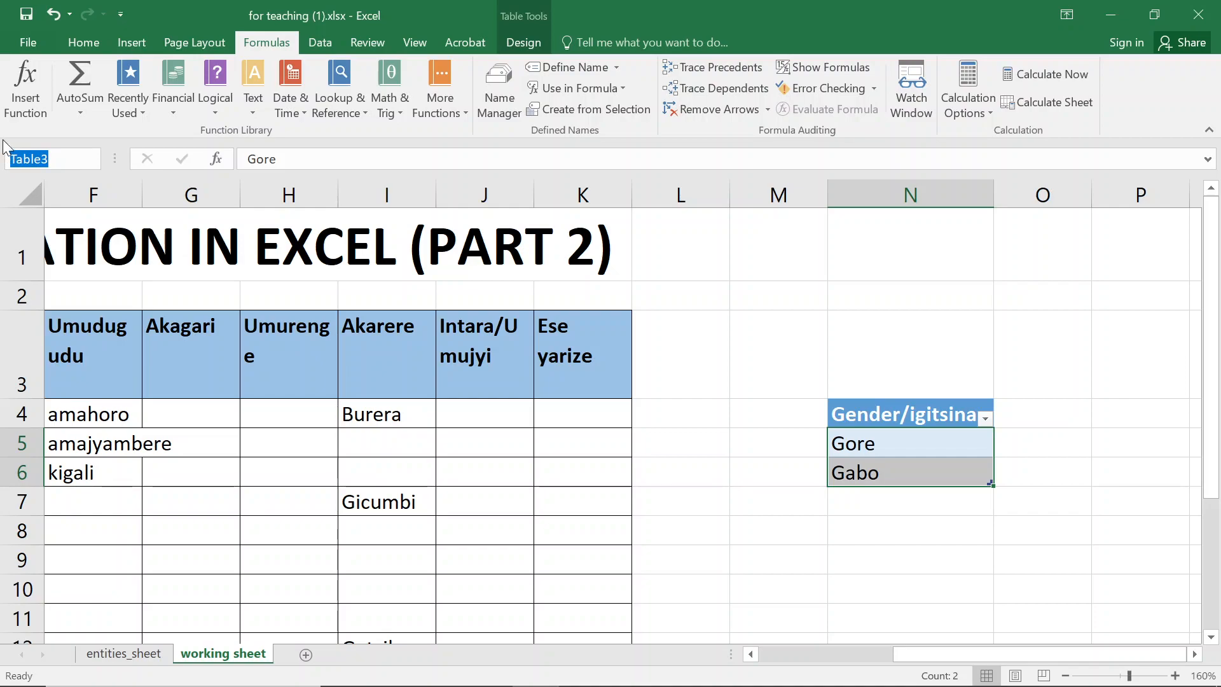
{"action": "type", "text": "geender"}
{"action": "key", "text": "BackSpace"}
{"action": "key", "text": "BackSpace"}
{"action": "key", "text": "BackSpace"}
{"action": "key", "text": "BackSpace"}
{"action": "left_click", "coordinate": [19, 89]}
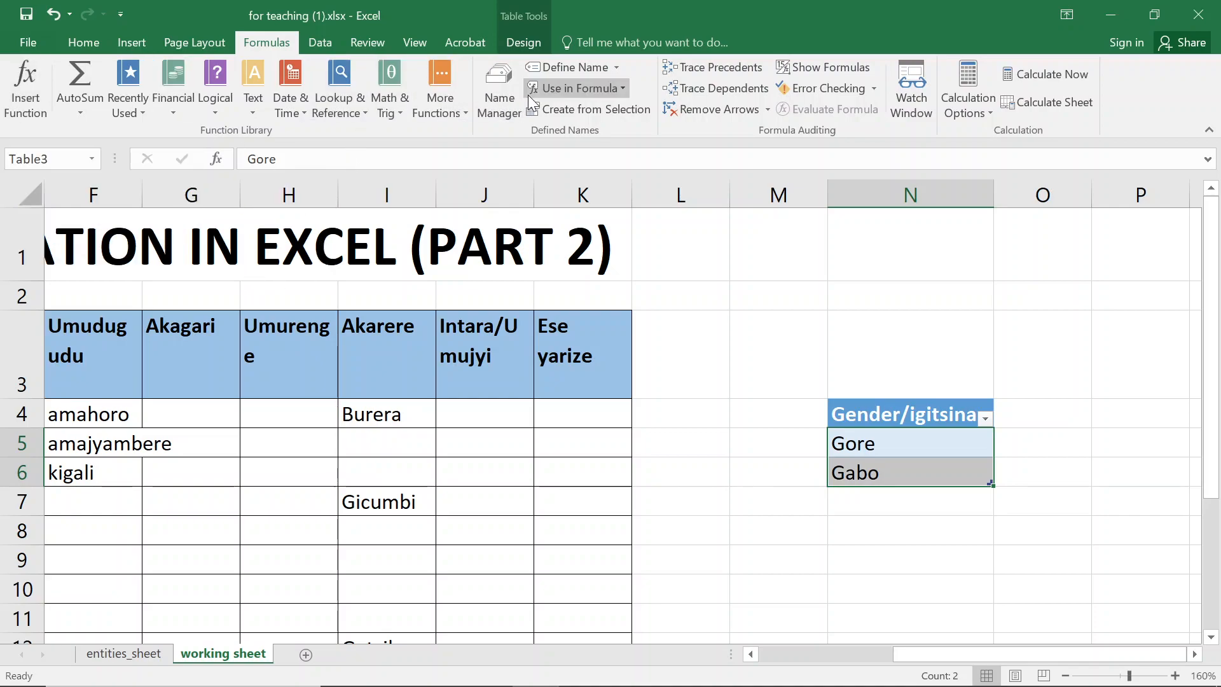
- Review the new gender name and its reference in Name Manager
{"action": "left_click", "coordinate": [499, 96]}
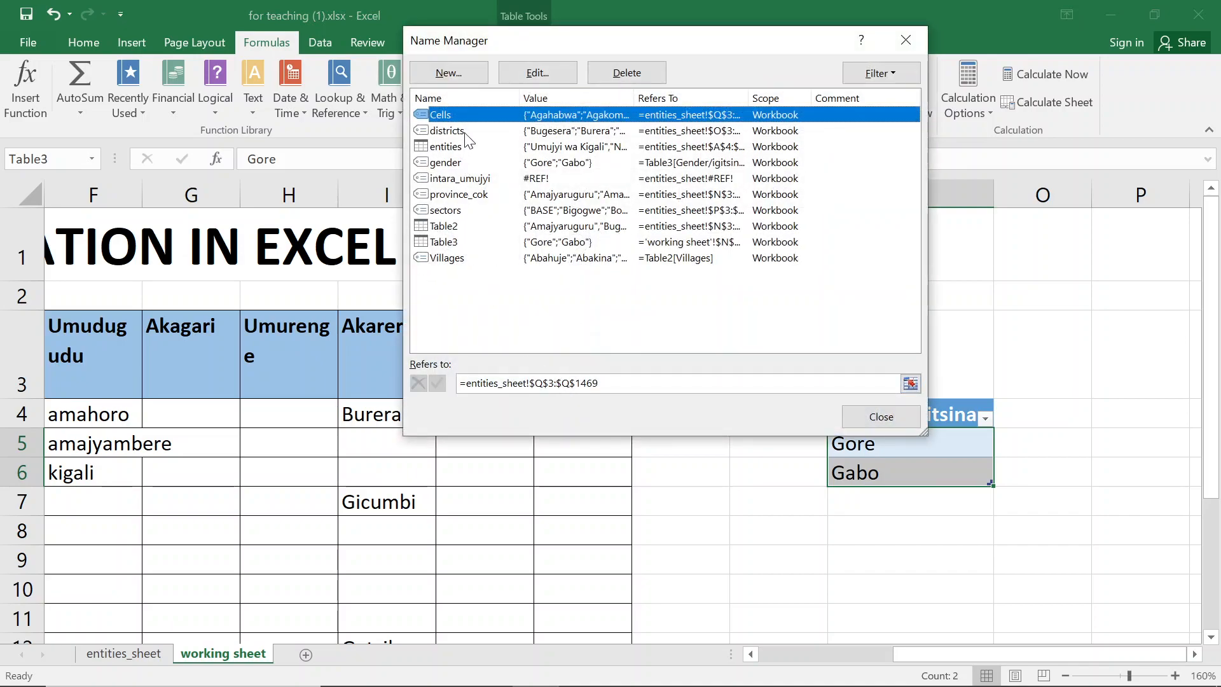
{"action": "left_click", "coordinate": [453, 163]}
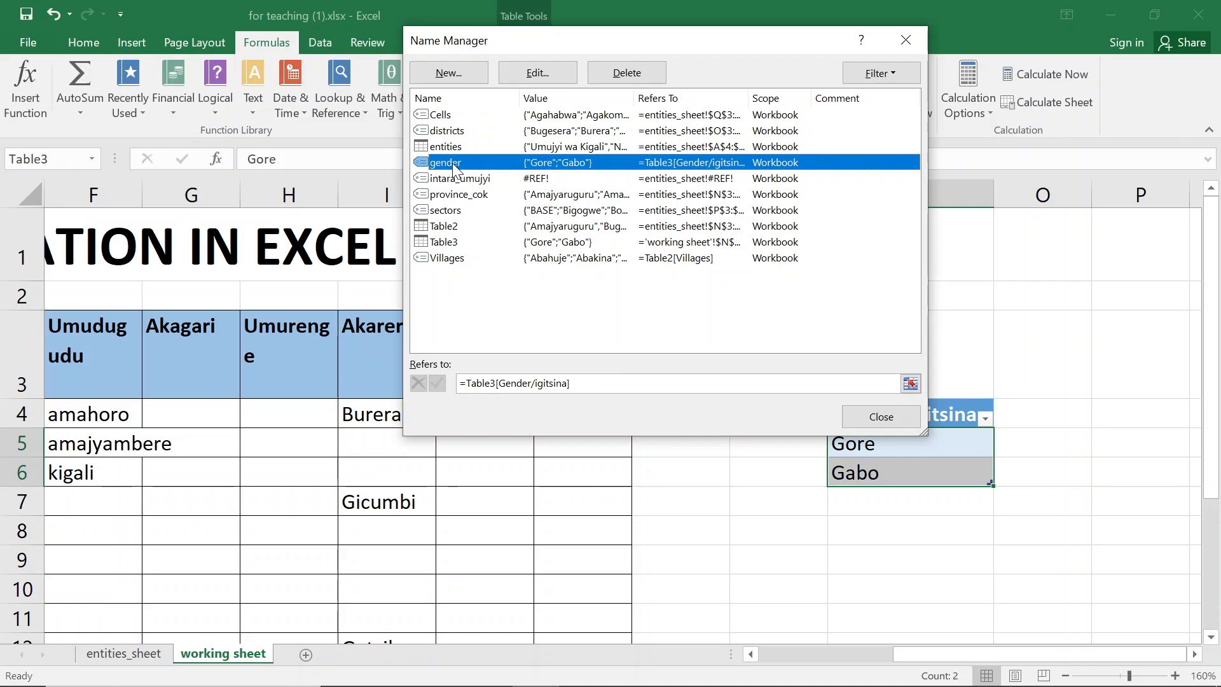
{"action": "left_click", "coordinate": [897, 416]}
{"action": "left_click", "coordinate": [884, 451]}
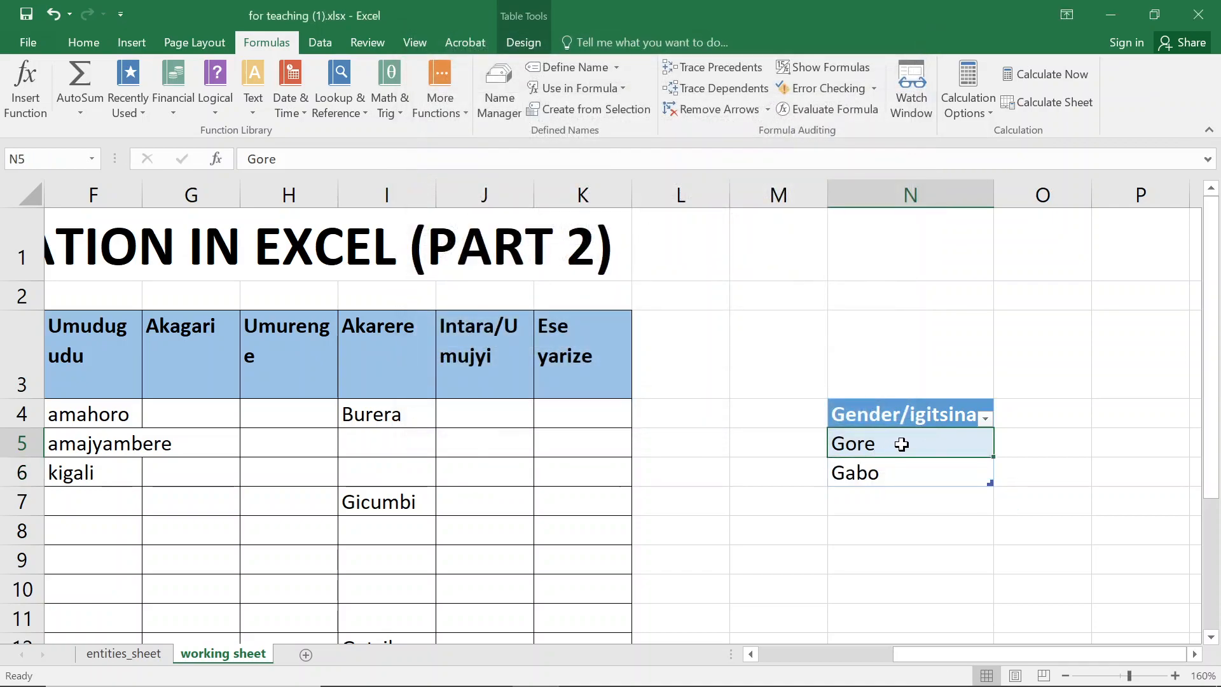
{"action": "left_click", "coordinate": [901, 468]}
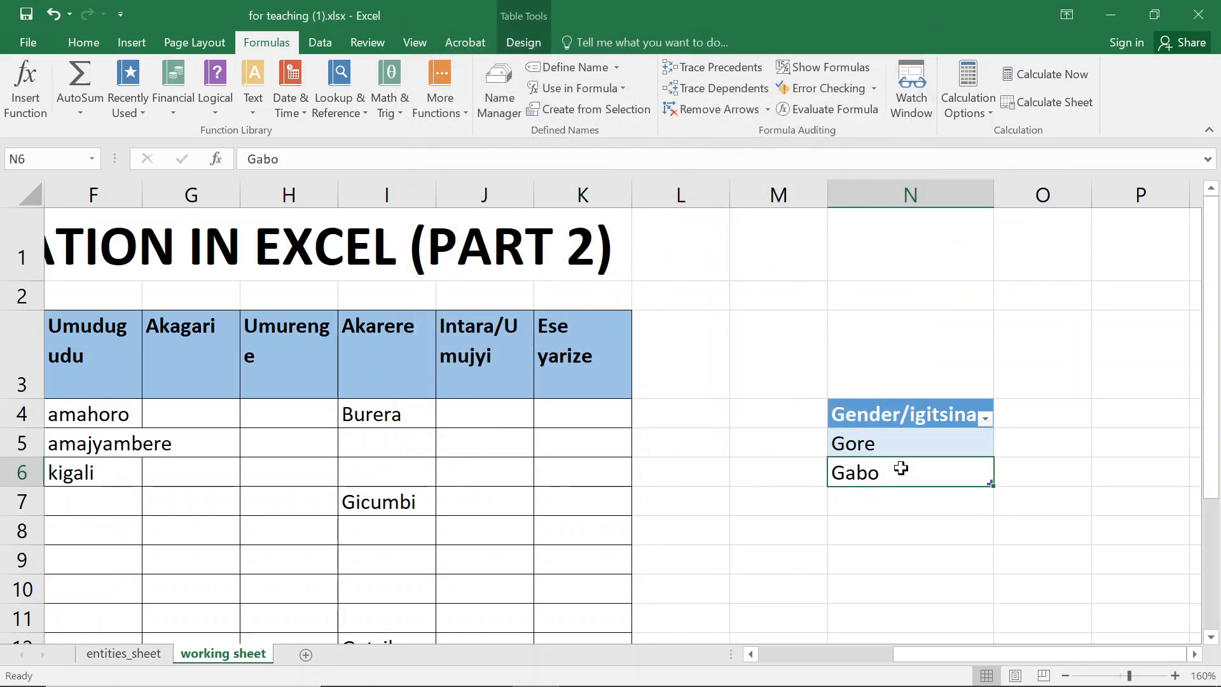
- Test the gender dropdown in cell C4 by choosing Gore from the list
{"action": "left_click", "coordinate": [134, 345]}
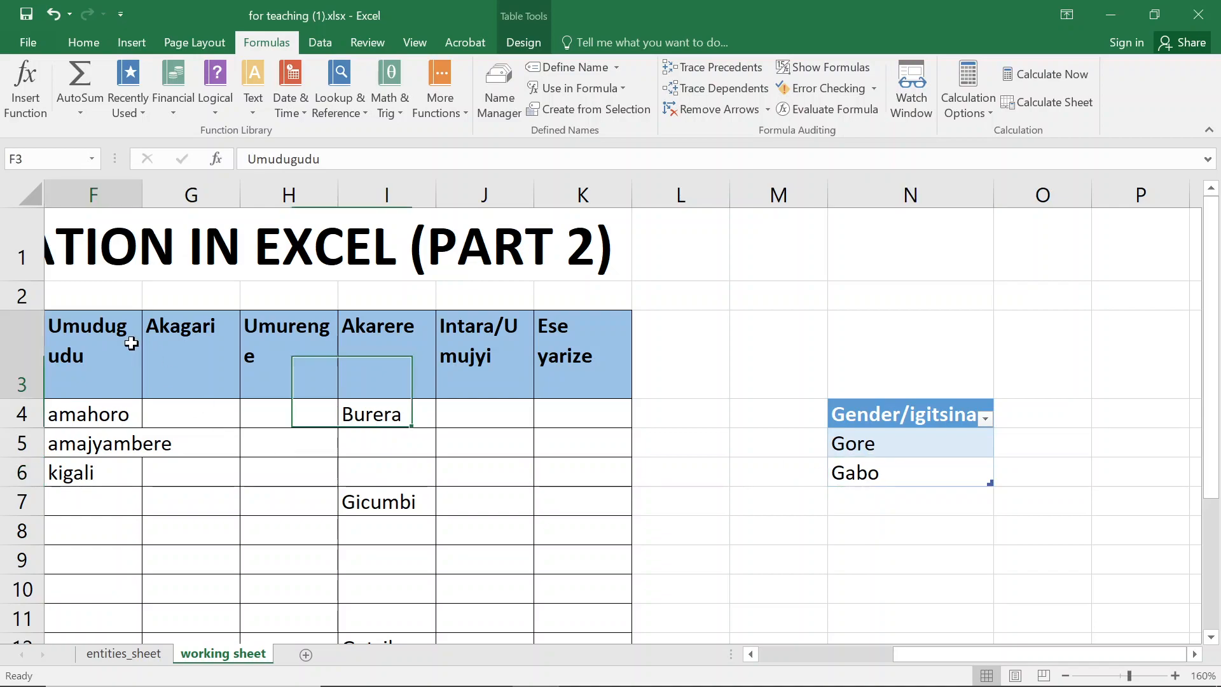
{"action": "key", "text": "Left"}
{"action": "key", "text": "Left"}
{"action": "key", "text": "Left"}
{"action": "key", "text": "Left"}
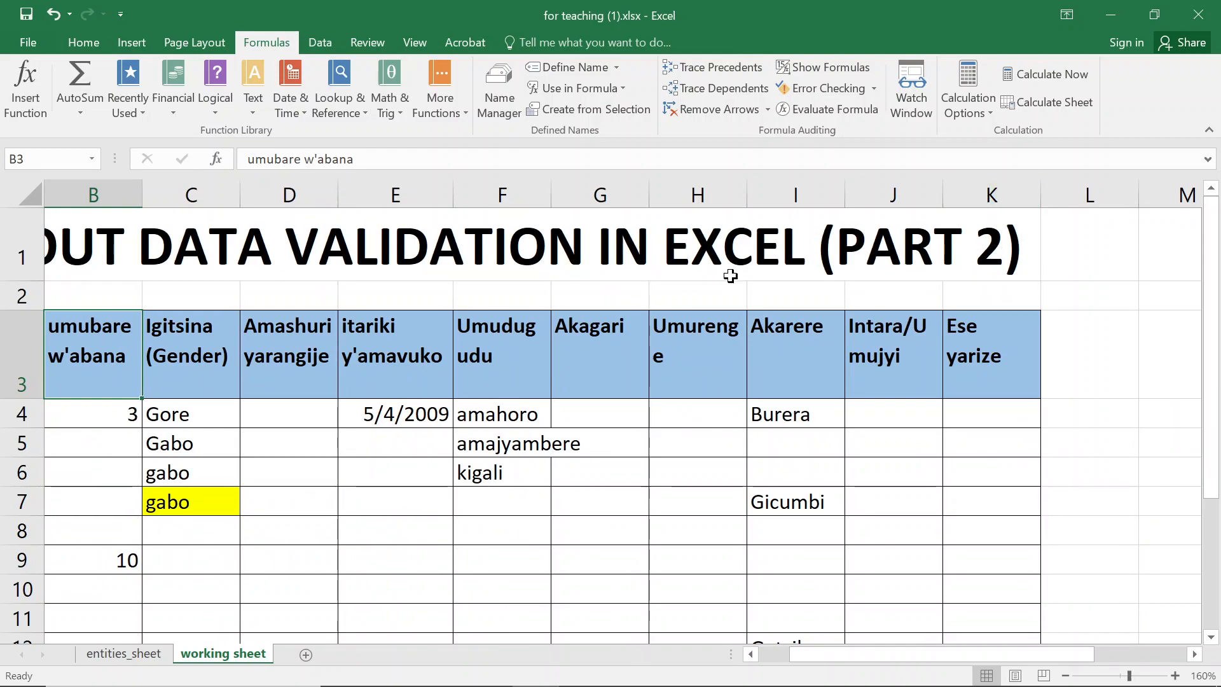
{"action": "left_click", "coordinate": [175, 410]}
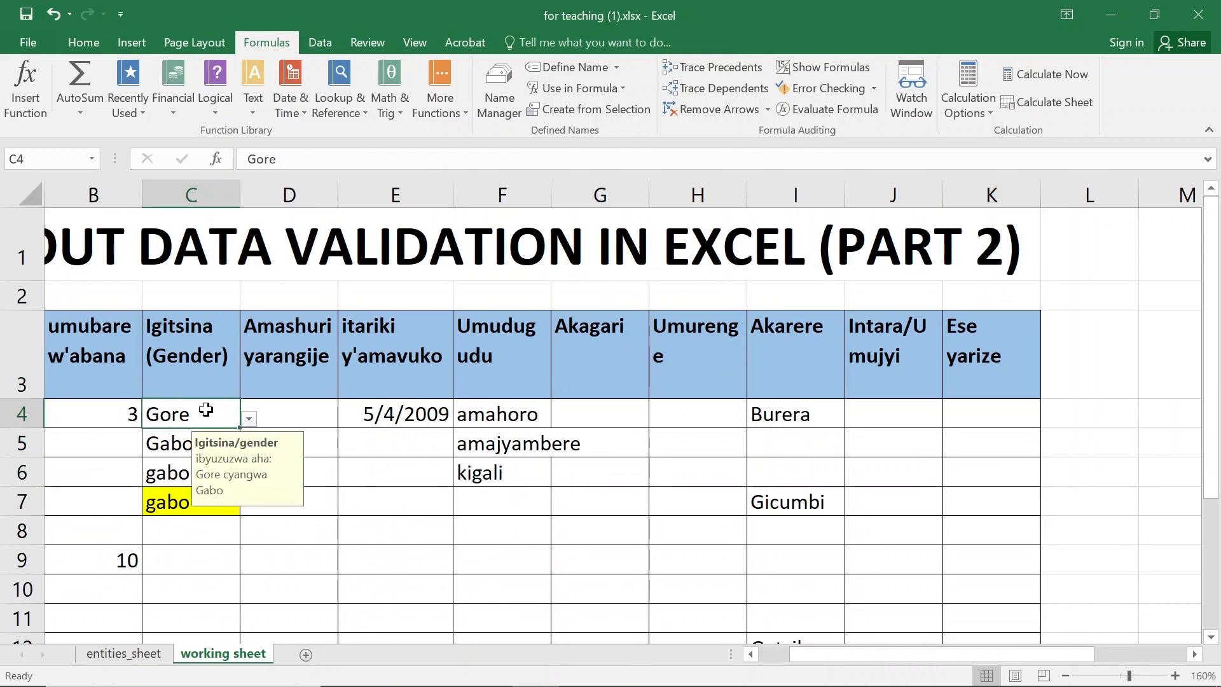
{"action": "left_click", "coordinate": [248, 420]}
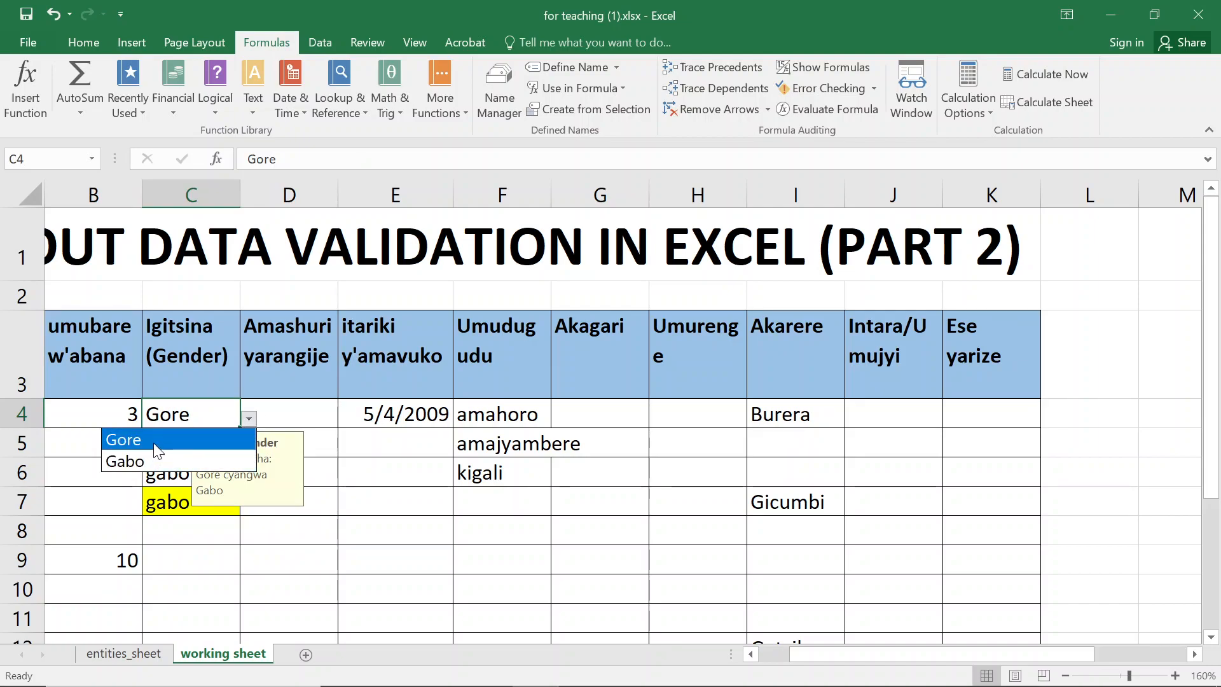
{"action": "left_click", "coordinate": [123, 439]}
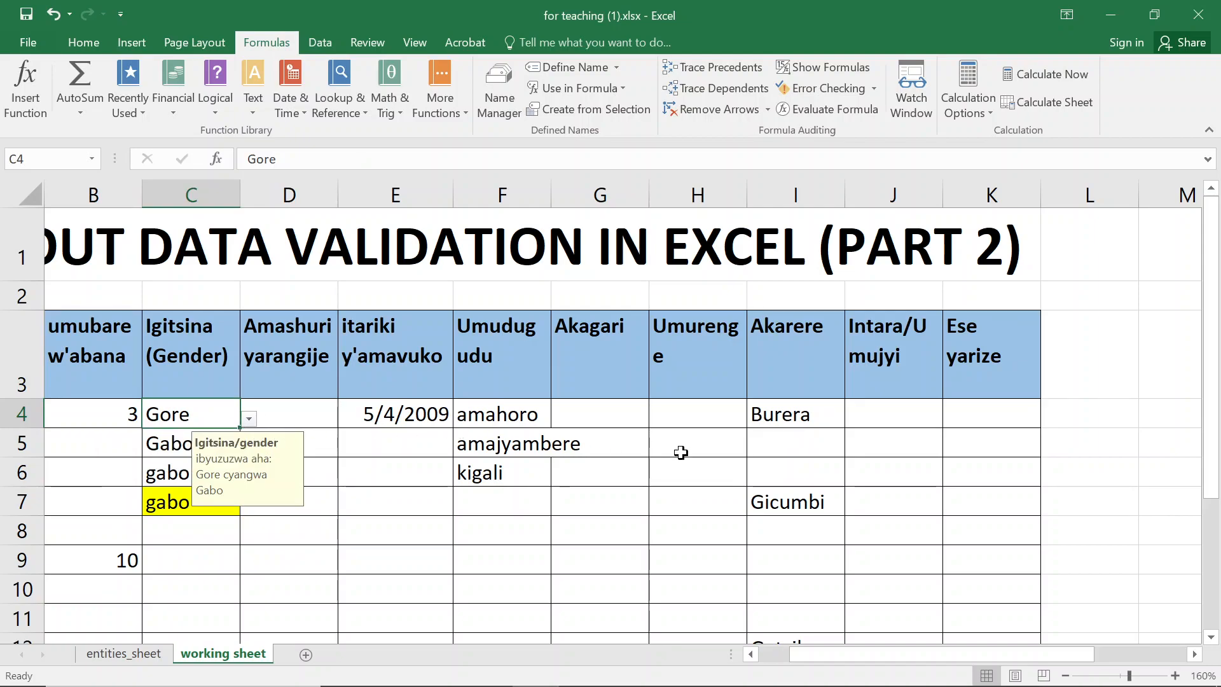
{"action": "left_click", "coordinate": [1141, 431]}
{"action": "key", "text": "Right"}
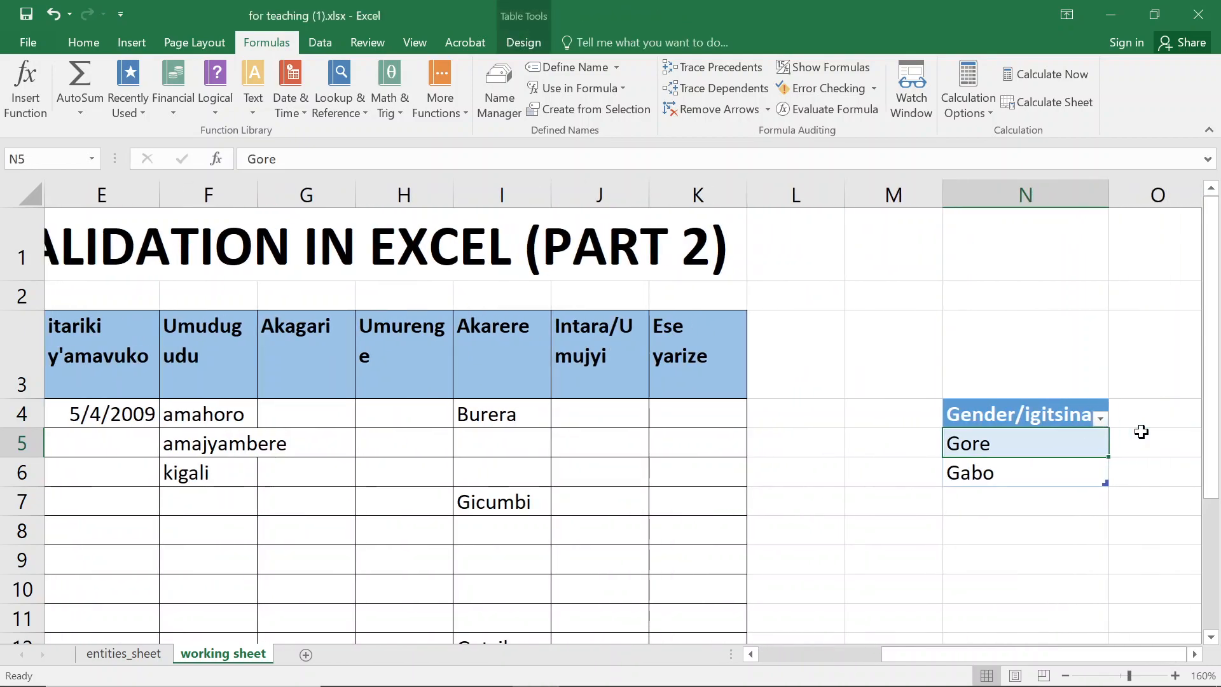
- Change the gender table's N5 entry to Gore/woman
{"action": "left_click", "coordinate": [1033, 461]}
{"action": "left_click", "coordinate": [1031, 449]}
{"action": "double_click", "coordinate": [1031, 449]}
{"action": "type", "text": "/"}
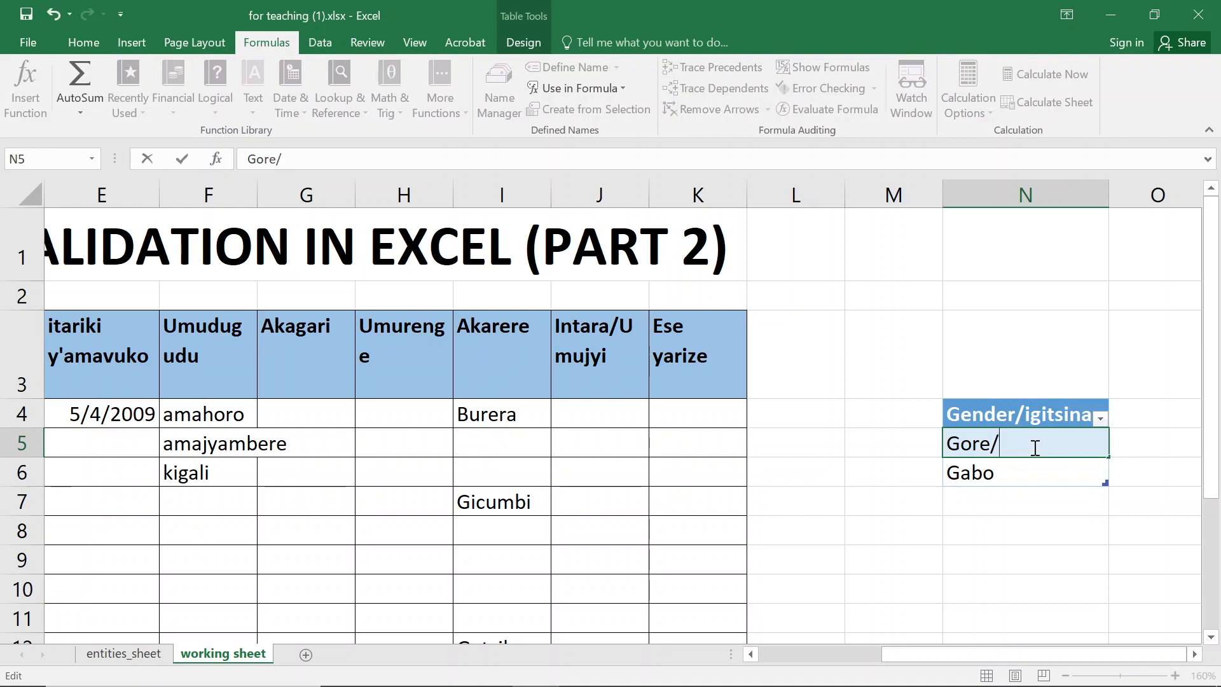
{"action": "type", "text": "woman"}
{"action": "key", "text": "Return"}
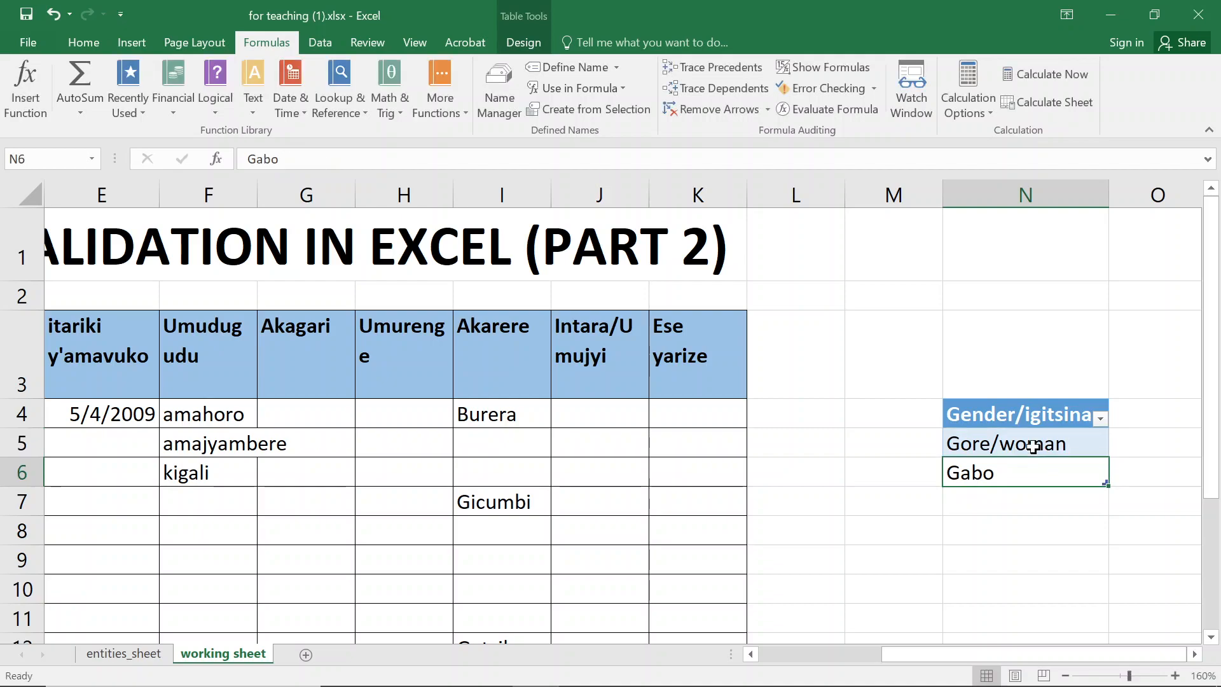
- Change the gender table's N6 entry to Gabo/man
{"action": "double_click", "coordinate": [1011, 474]}
{"action": "type", "text": "/"}
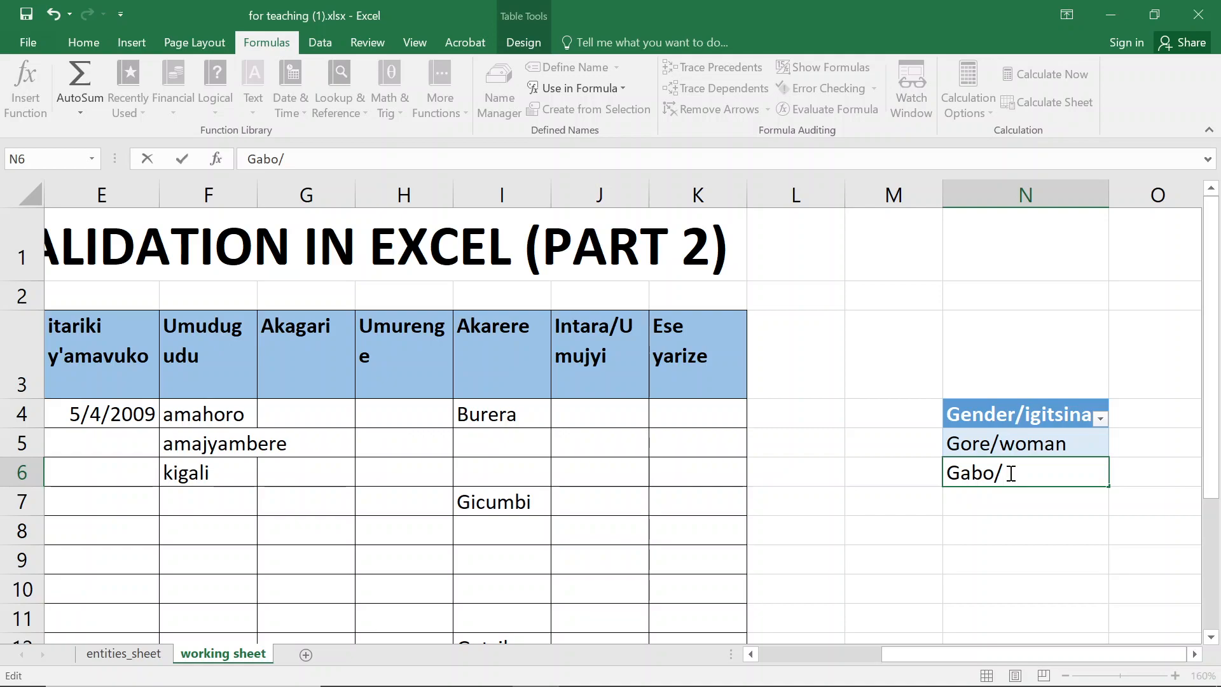
{"action": "type", "text": "man"}
{"action": "key", "text": "Return"}
- Check the updated options in the gender dropdown of cell C4
{"action": "left_click", "coordinate": [107, 370]}
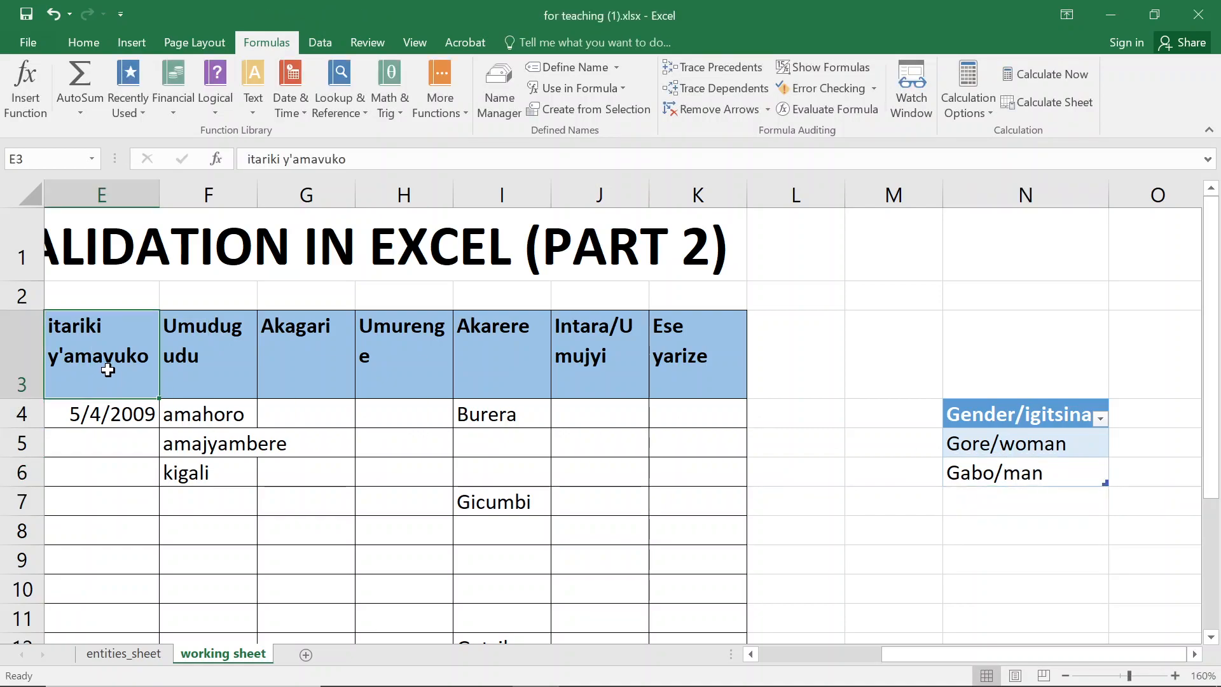
{"action": "key", "text": "Left"}
{"action": "key", "text": "Left"}
{"action": "key", "text": "Left"}
{"action": "key", "text": "Down"}
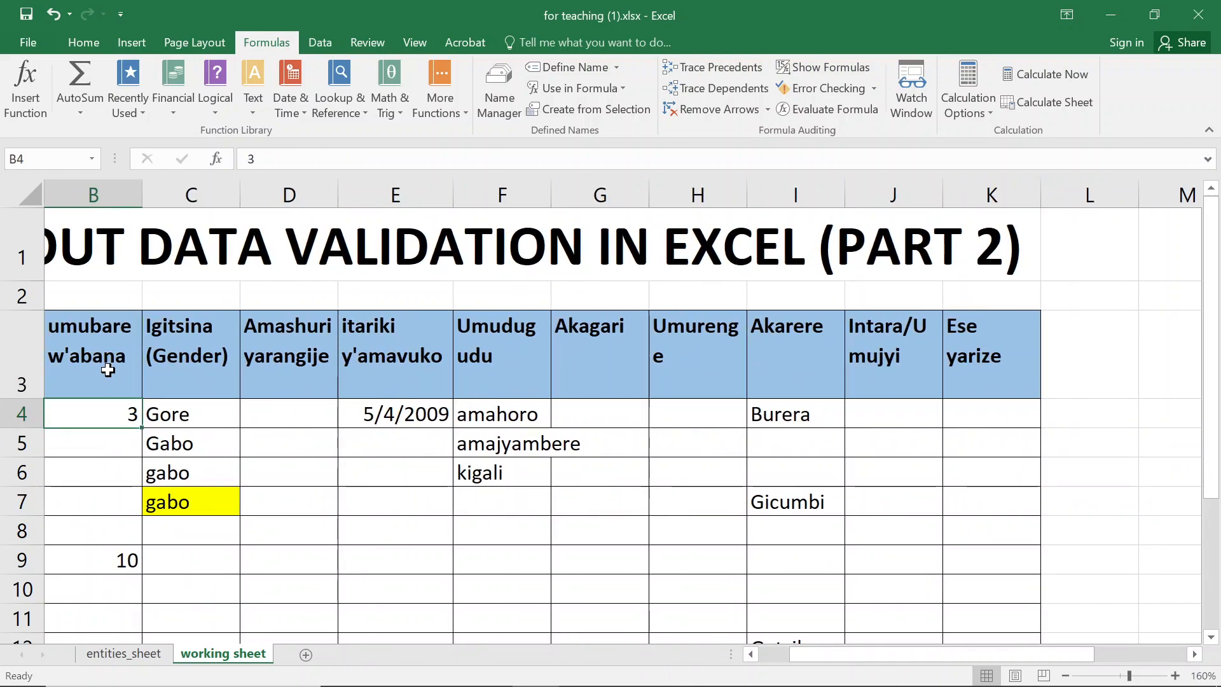
{"action": "left_click", "coordinate": [197, 413]}
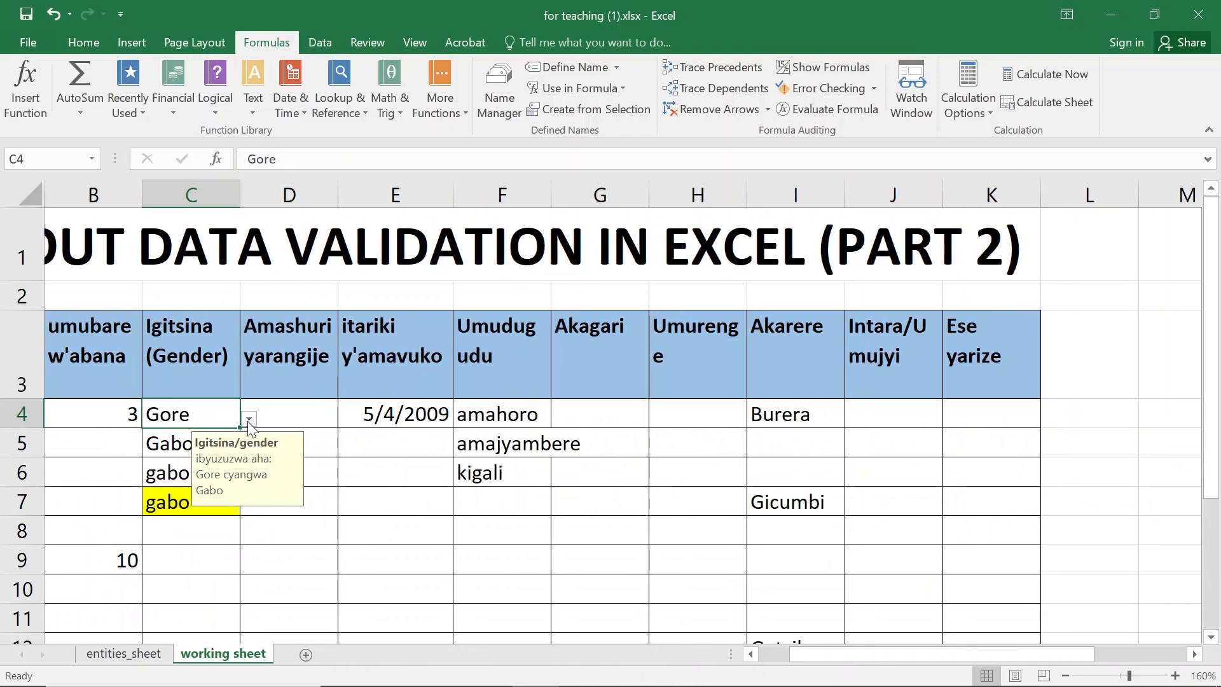
{"action": "left_click", "coordinate": [249, 419]}
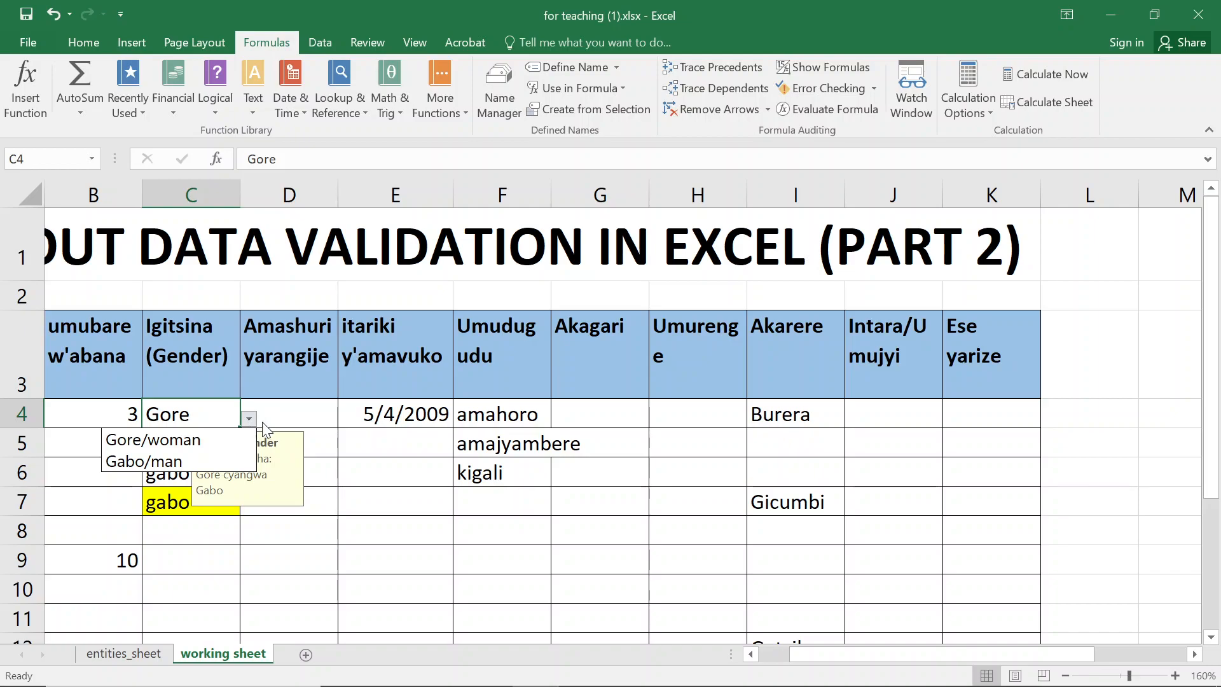
{"action": "left_click", "coordinate": [1147, 414]}
{"action": "left_click", "coordinate": [1147, 413]}
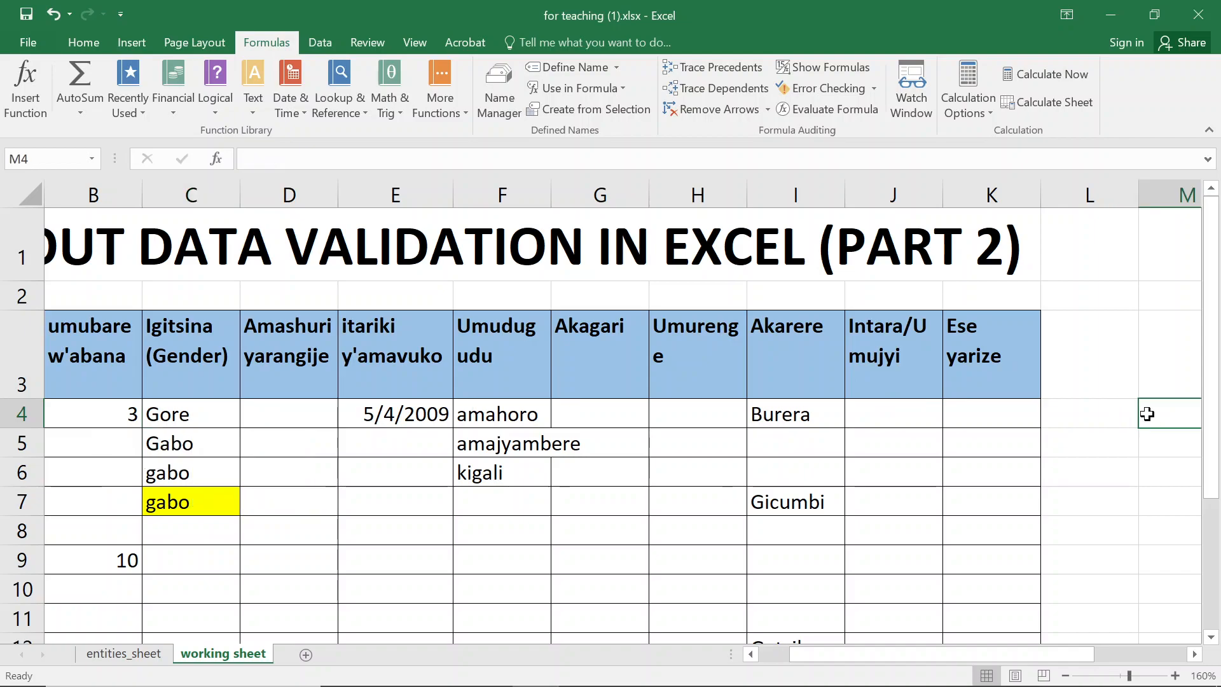
- Open the gender dropdown in cell C9 to review its listed options
{"action": "key", "text": "Right"}
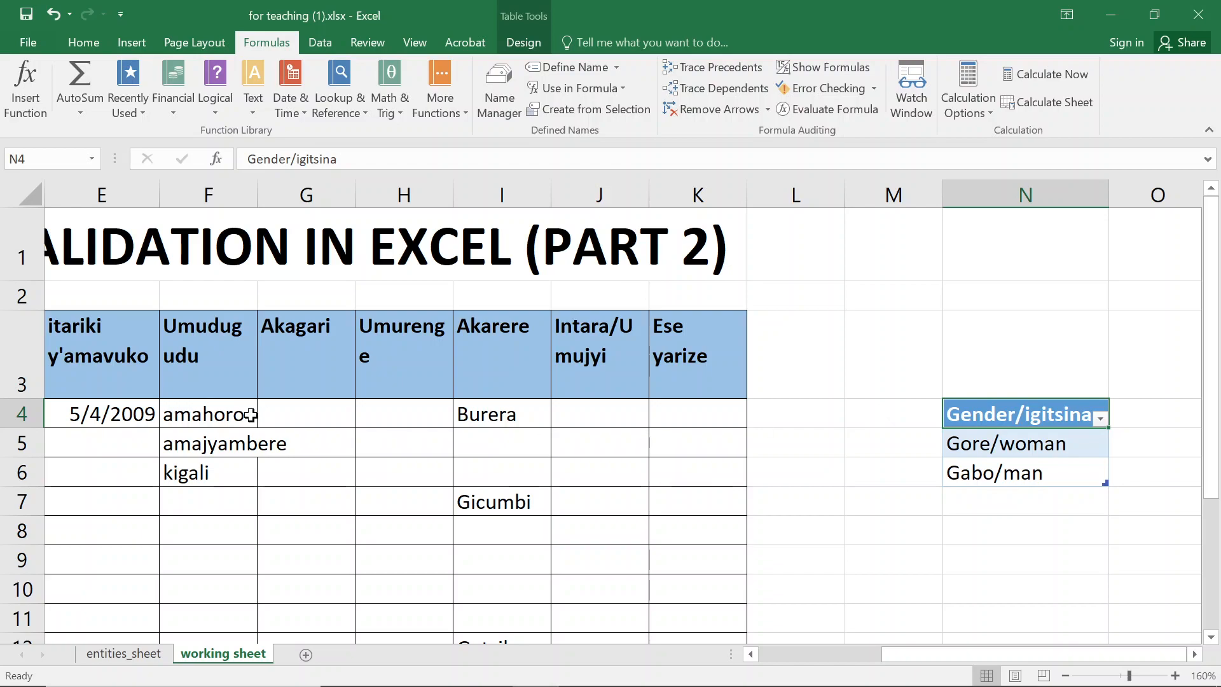
{"action": "left_click", "coordinate": [111, 435]}
{"action": "key", "text": "Left"}
{"action": "key", "text": "Left"}
{"action": "key", "text": "Left"}
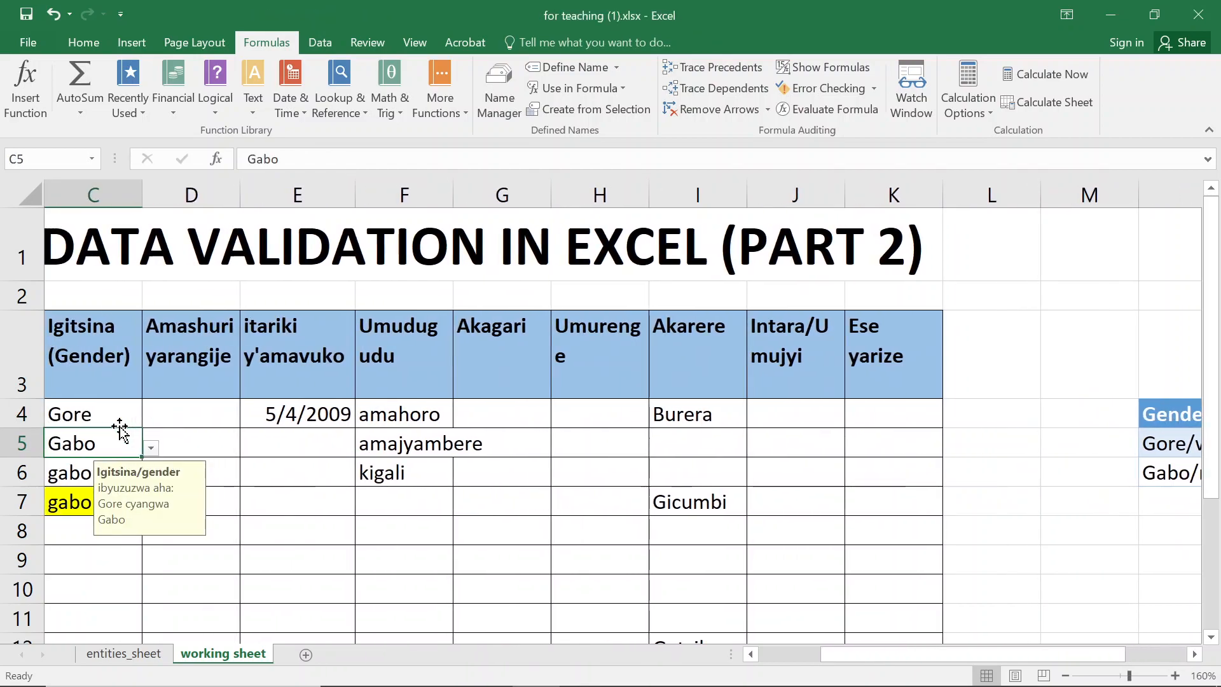
{"action": "left_click", "coordinate": [170, 418]}
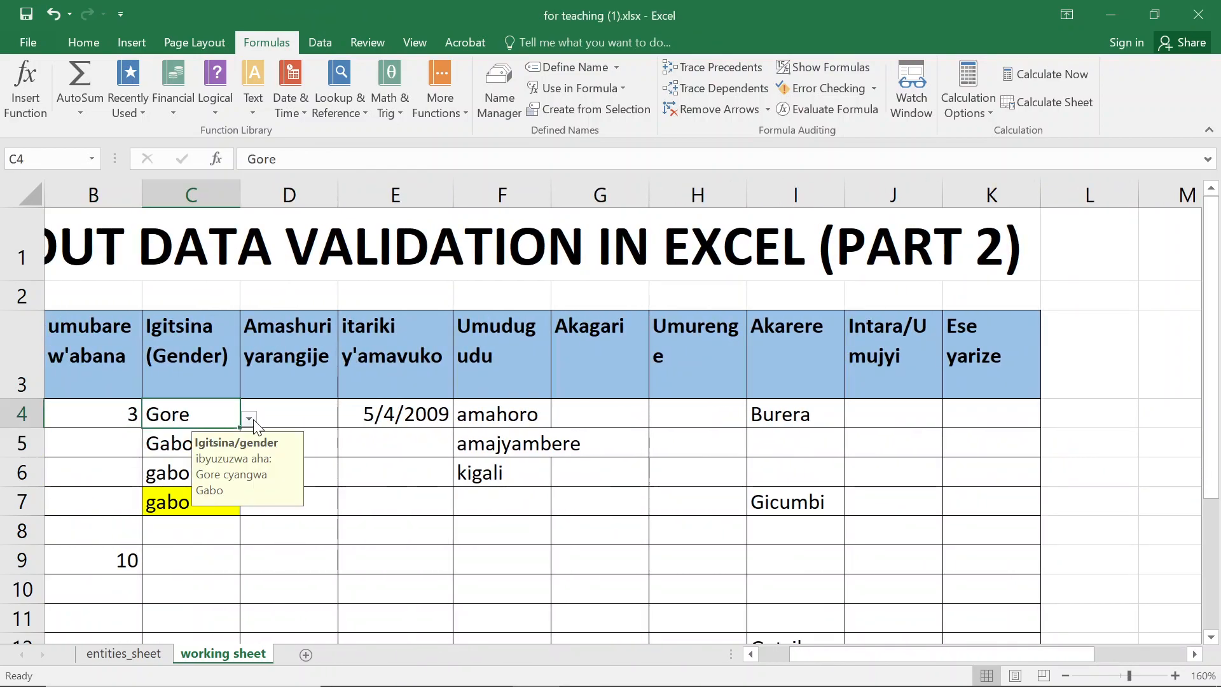
{"action": "left_click", "coordinate": [248, 418]}
{"action": "left_click", "coordinate": [165, 497]}
{"action": "left_click", "coordinate": [175, 511]}
{"action": "left_click", "coordinate": [187, 565]}
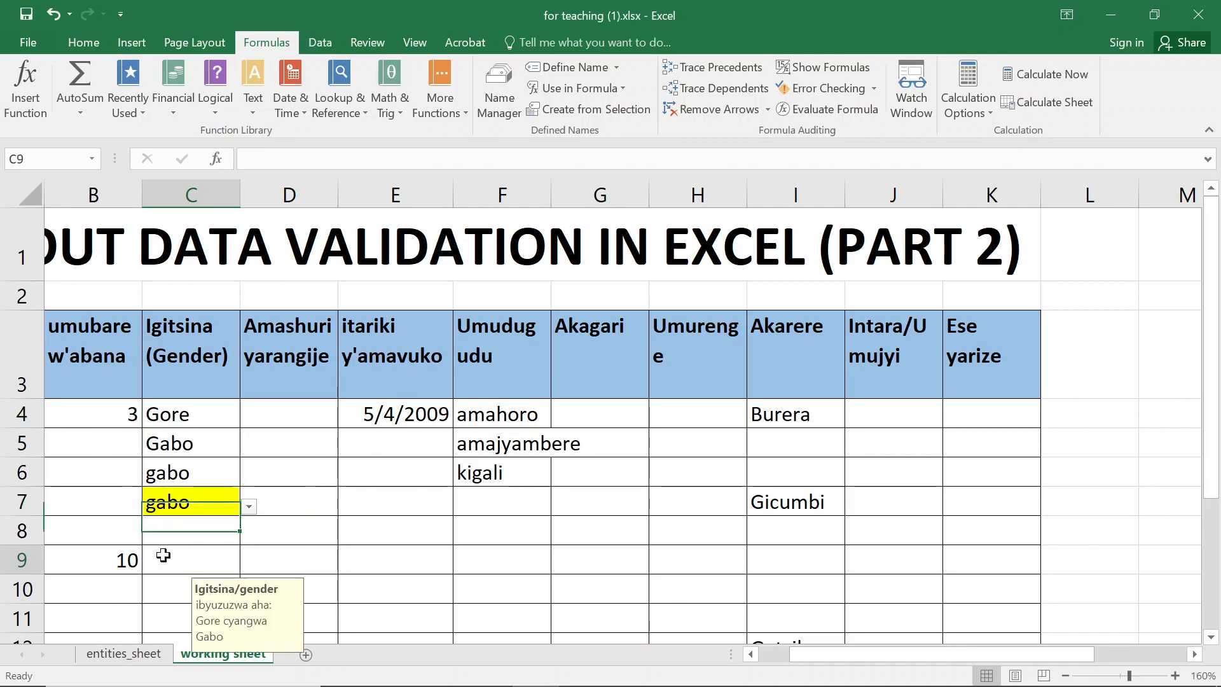
{"action": "left_click", "coordinate": [248, 568]}
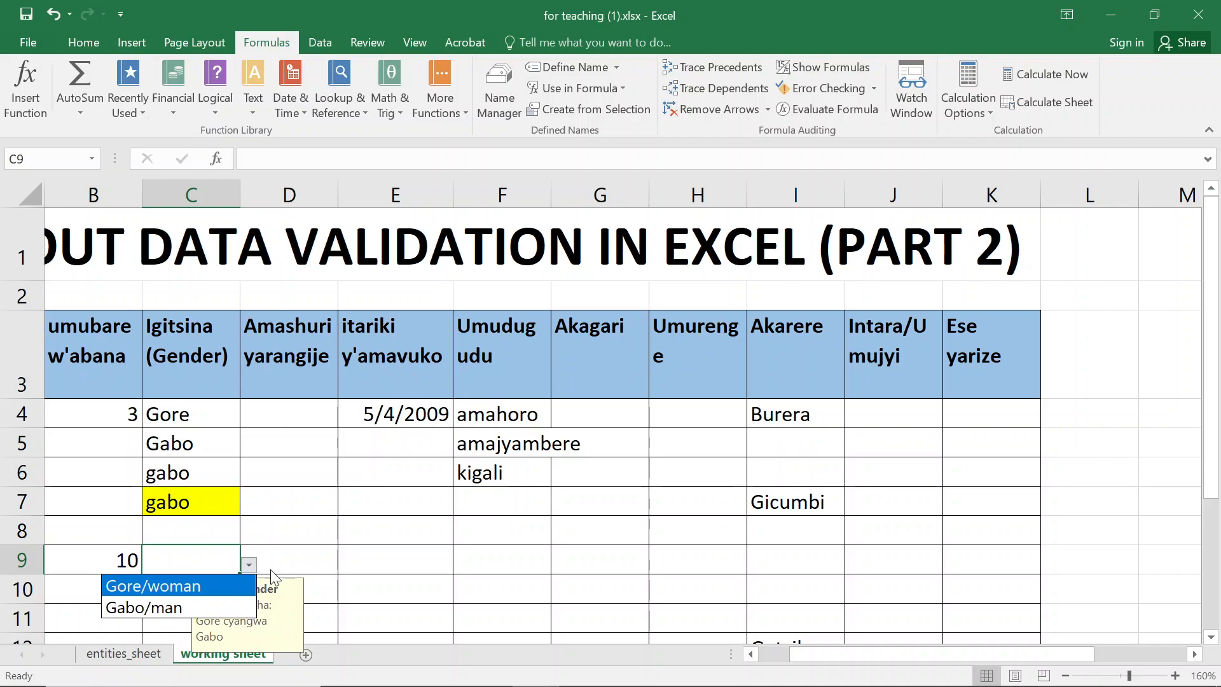
{"action": "left_click", "coordinate": [1050, 422]}
{"action": "left_click", "coordinate": [1078, 409]}
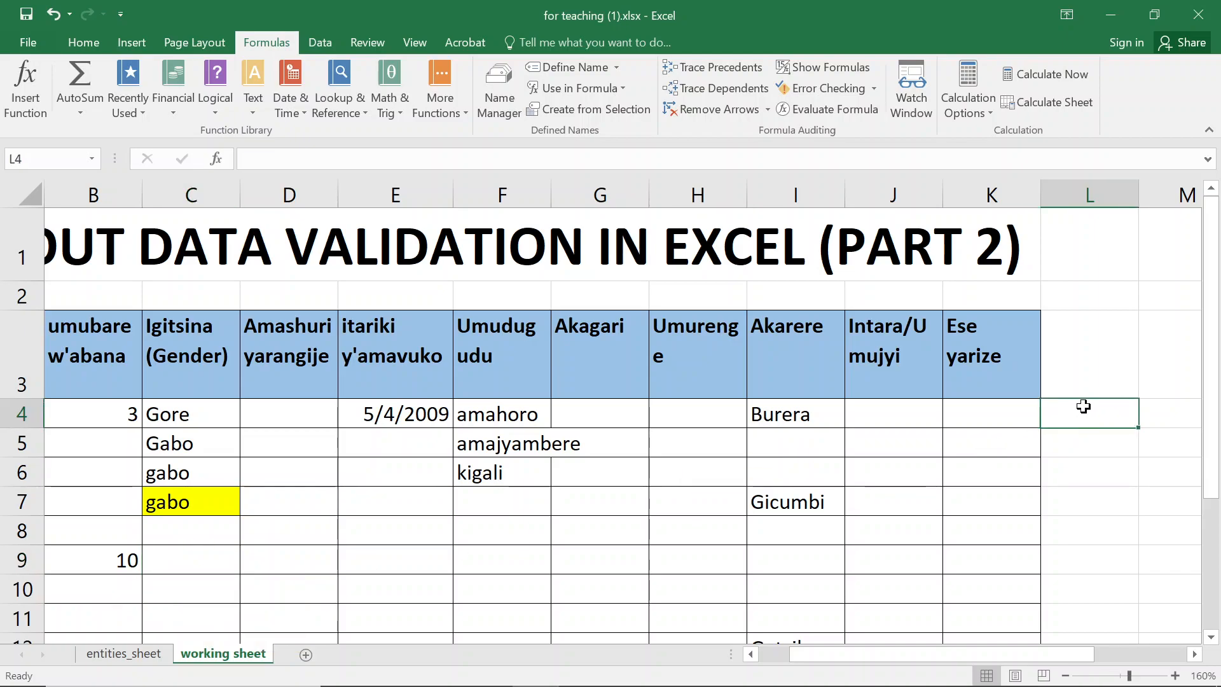
- Add umuhungu/boy as a new entry in N7 of the gender table
{"action": "key", "text": "Right"}
{"action": "key", "text": "Right"}
{"action": "key", "text": "Right"}
{"action": "key", "text": "Down"}
{"action": "key", "text": "Left"}
{"action": "key", "text": "Left"}
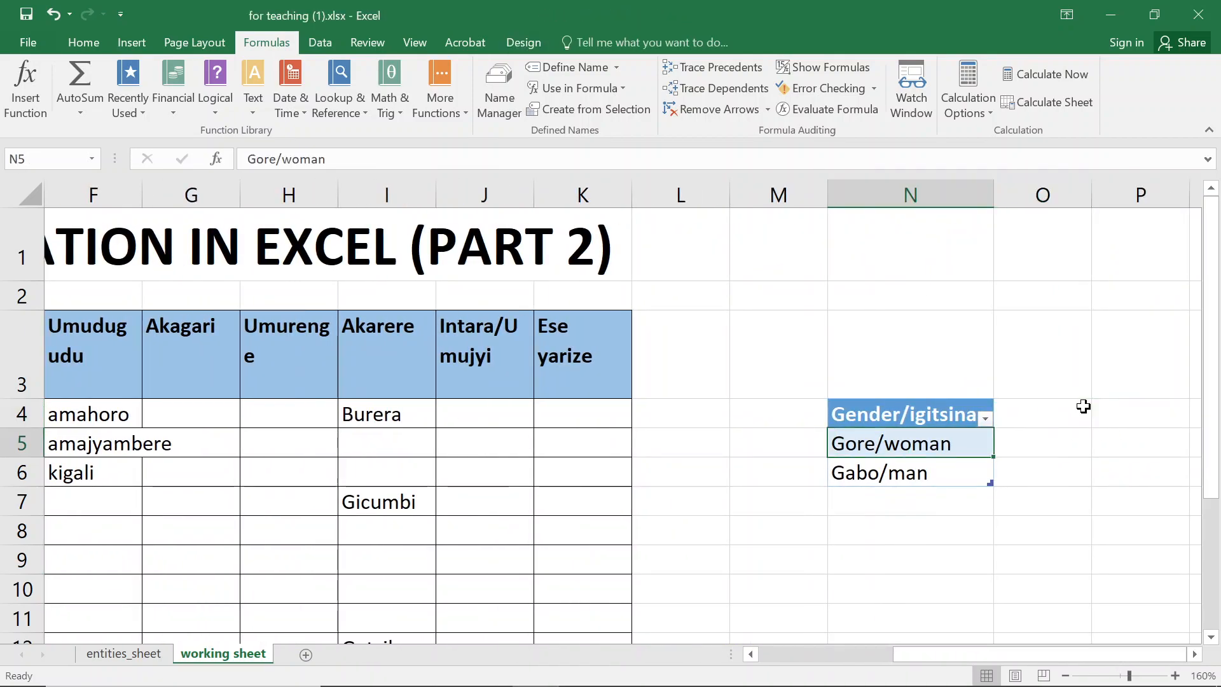
{"action": "key", "text": "Right"}
{"action": "key", "text": "Down"}
{"action": "key", "text": "Down"}
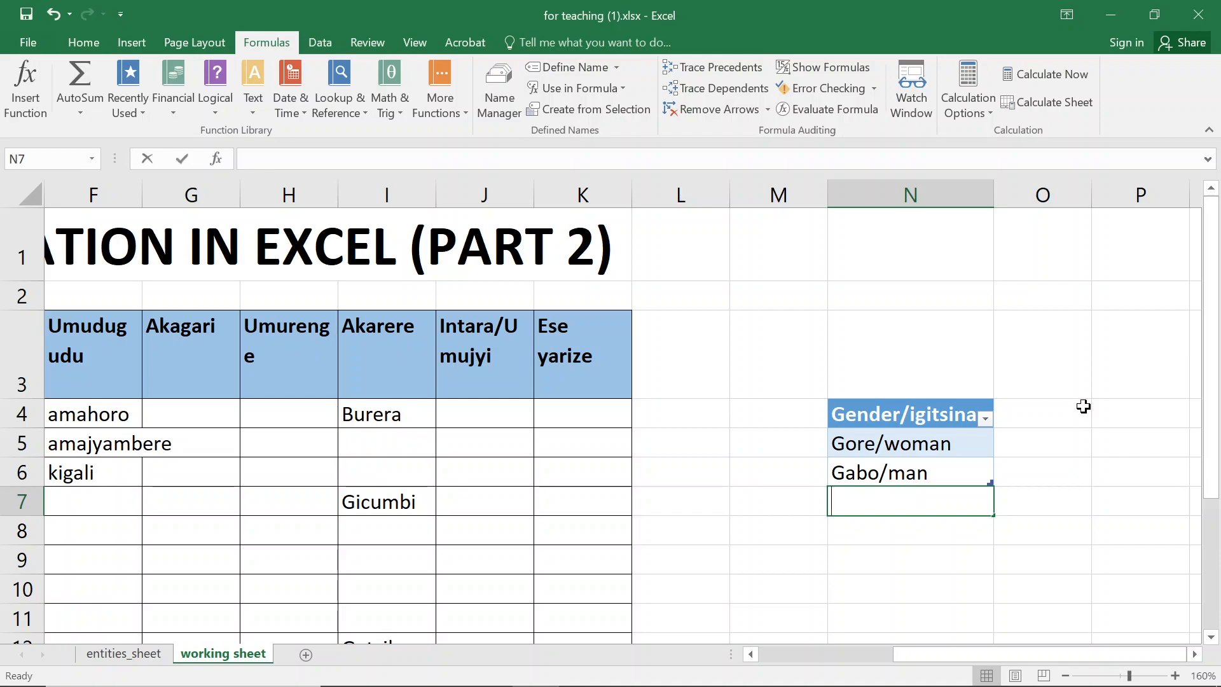
{"action": "type", "text": "umuhungu"}
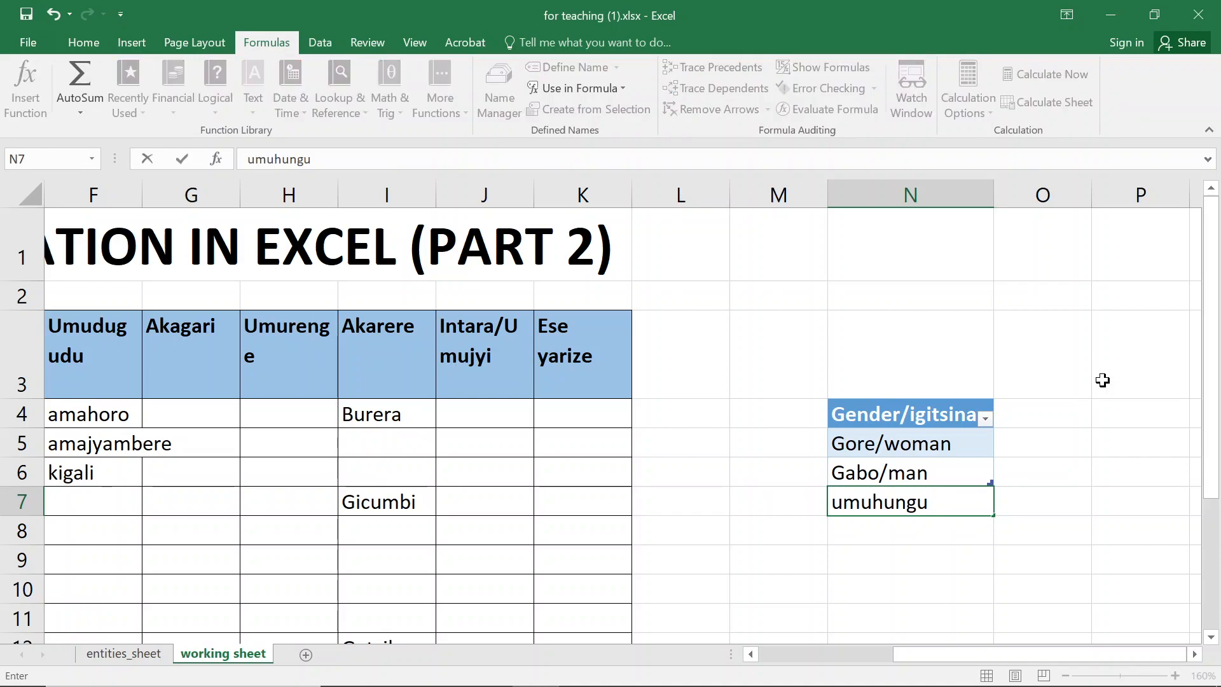
{"action": "type", "text": "/b"}
{"action": "key", "text": "BackSpace"}
{"action": "type", "text": "/bo"}
{"action": "type", "text": "y"}
{"action": "key", "text": "BackSpace"}
{"action": "type", "text": "oy"}
{"action": "key", "text": "Return"}
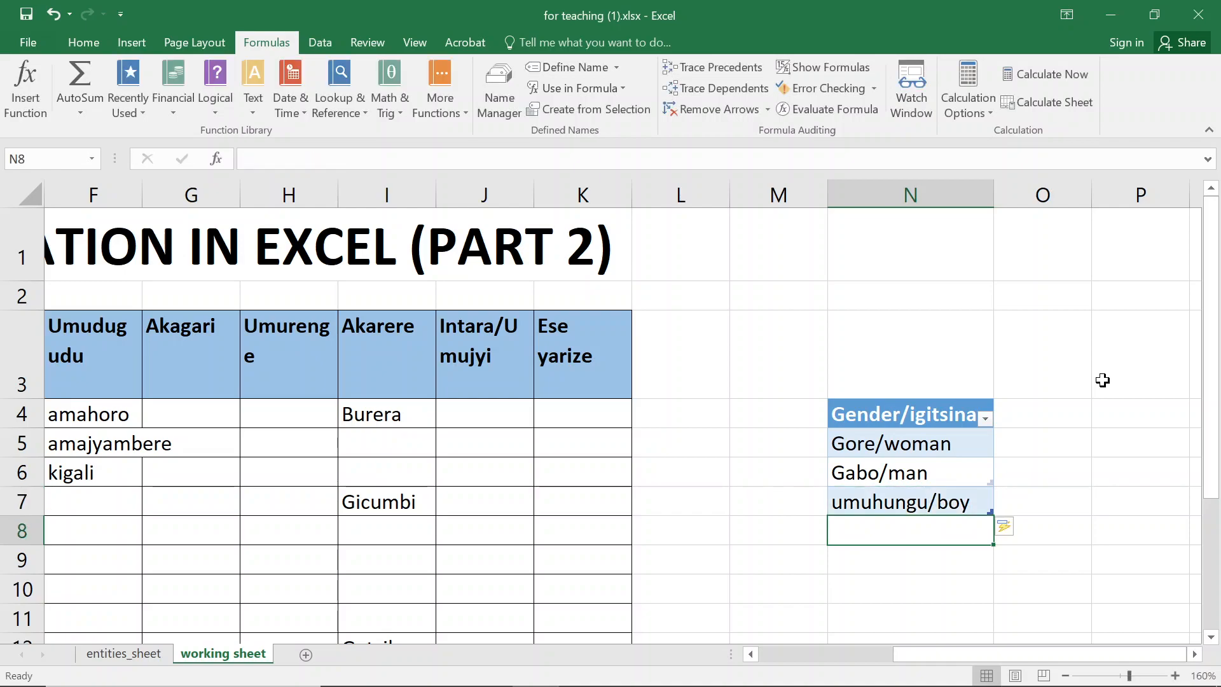
- Open the gender dropdown in cell C9 to check that the new entry is listed
{"action": "left_click", "coordinate": [54, 421]}
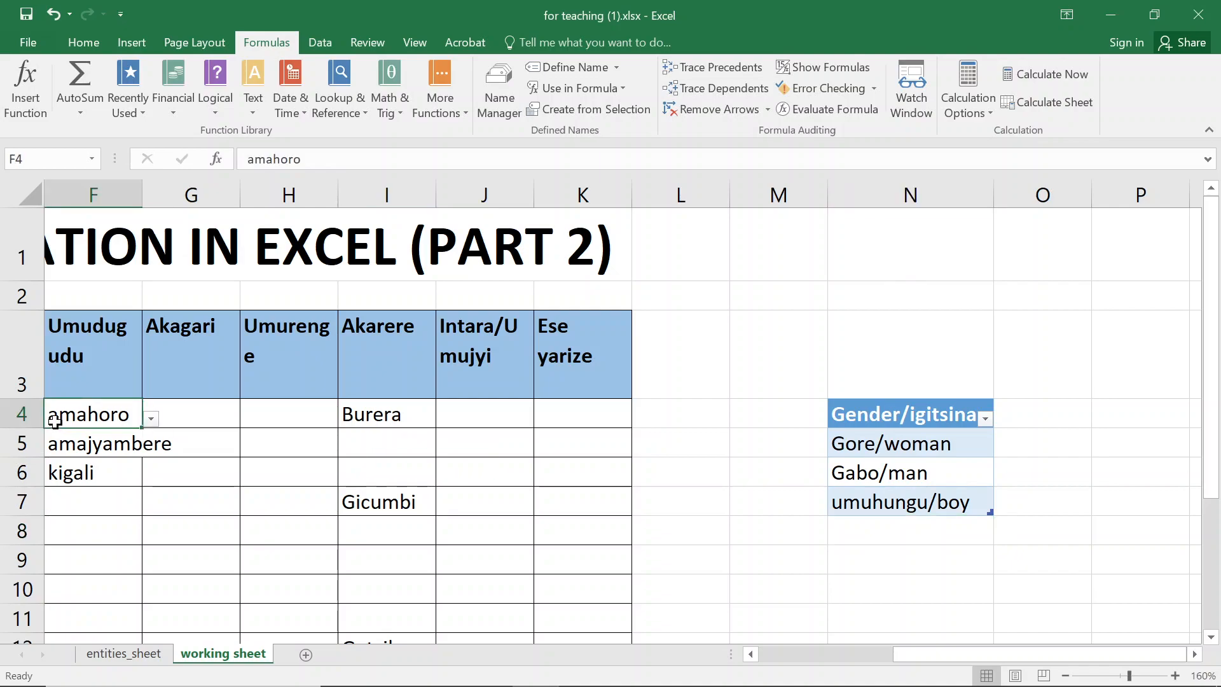
{"action": "key", "text": "Left"}
{"action": "key", "text": "Left"}
{"action": "key", "text": "Left"}
{"action": "key", "text": "Left"}
{"action": "key", "text": "Right"}
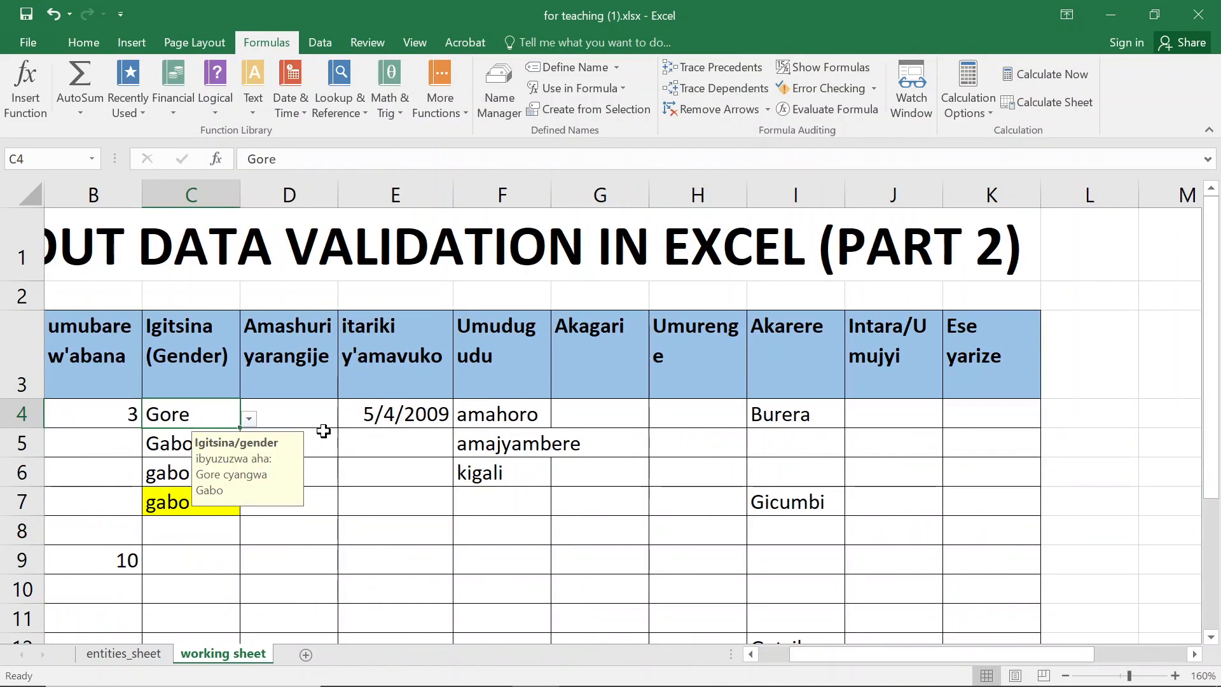
{"action": "left_click", "coordinate": [190, 547]}
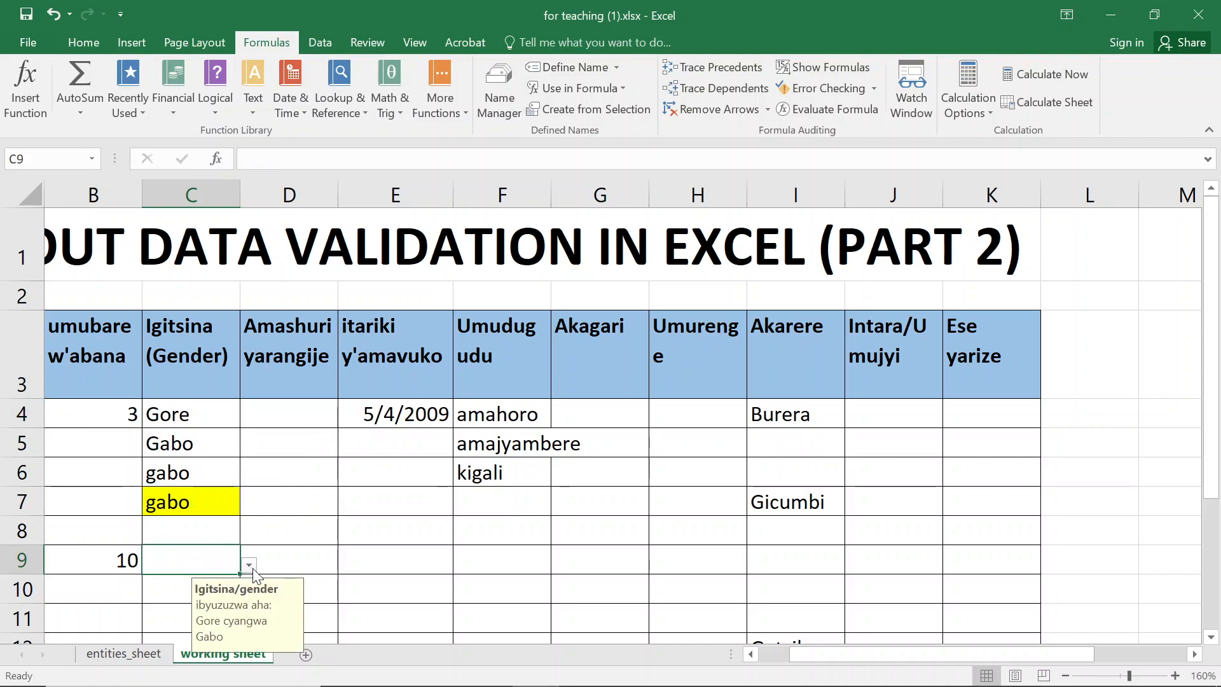
{"action": "left_click", "coordinate": [249, 565]}
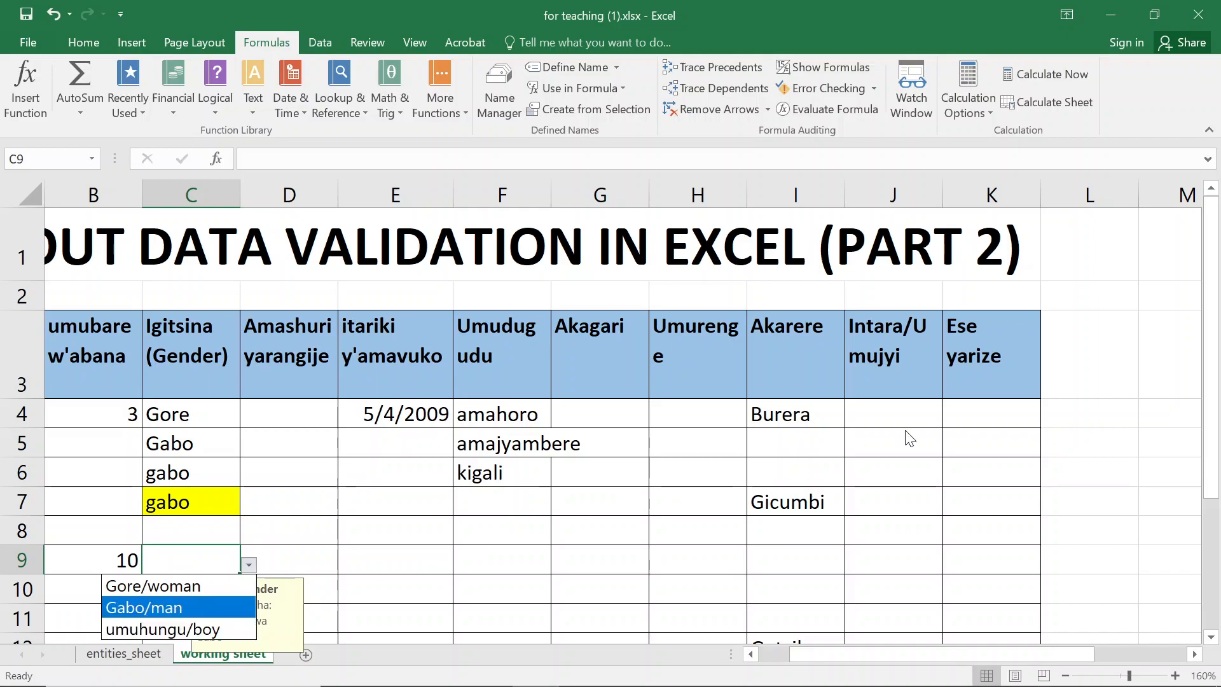
{"action": "left_click", "coordinate": [1100, 410]}
{"action": "left_click", "coordinate": [1092, 407]}
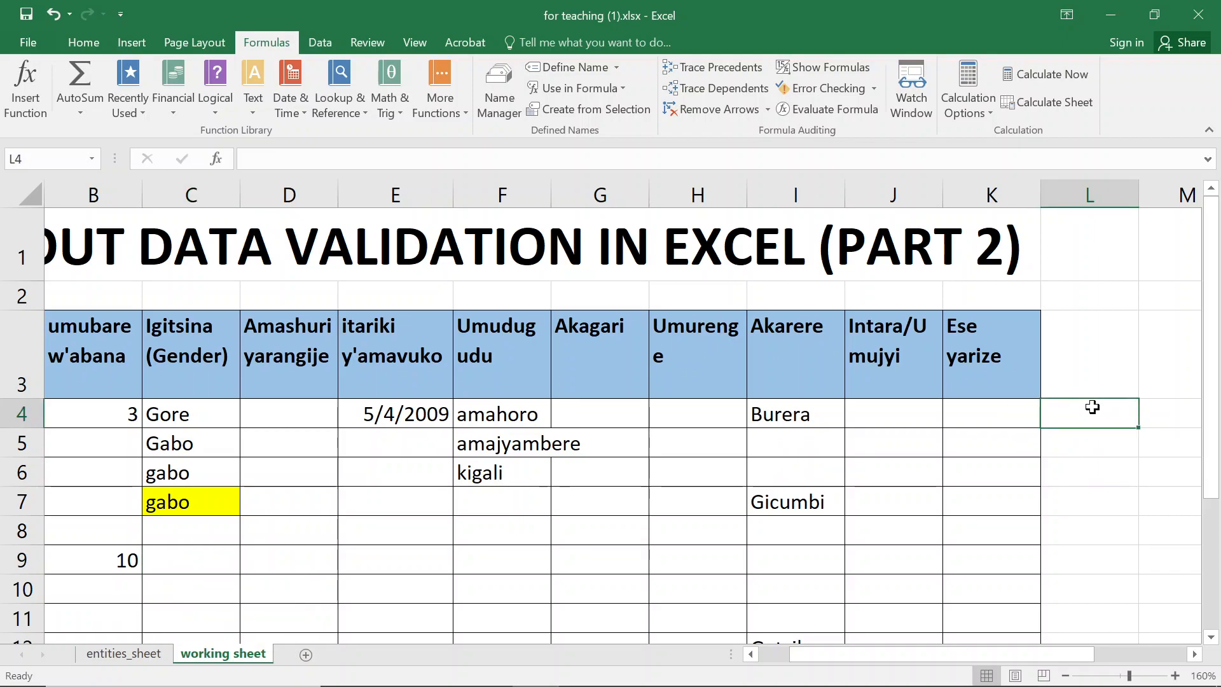
- Add umukobwa/girl as a new entry in N8 of the gender table
{"action": "key", "text": "Right"}
{"action": "key", "text": "Right"}
{"action": "key", "text": "Down"}
{"action": "key", "text": "Down"}
{"action": "key", "text": "Down"}
{"action": "key", "text": "Down"}
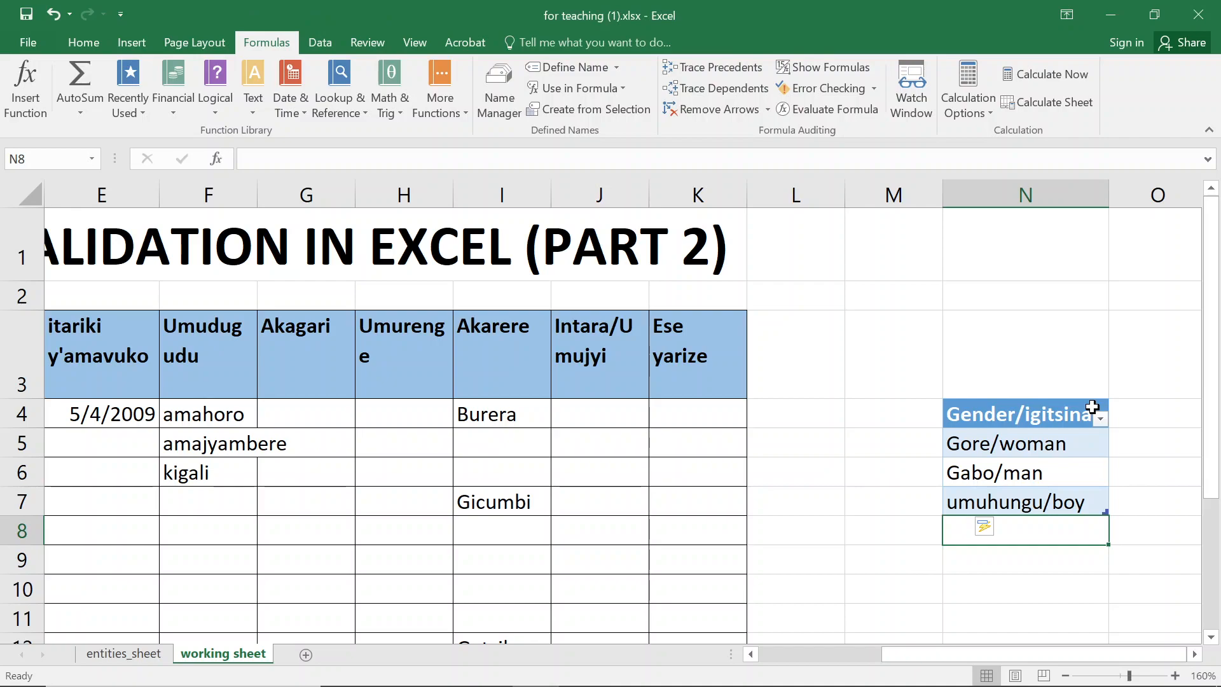
{"action": "type", "text": "umukobw"}
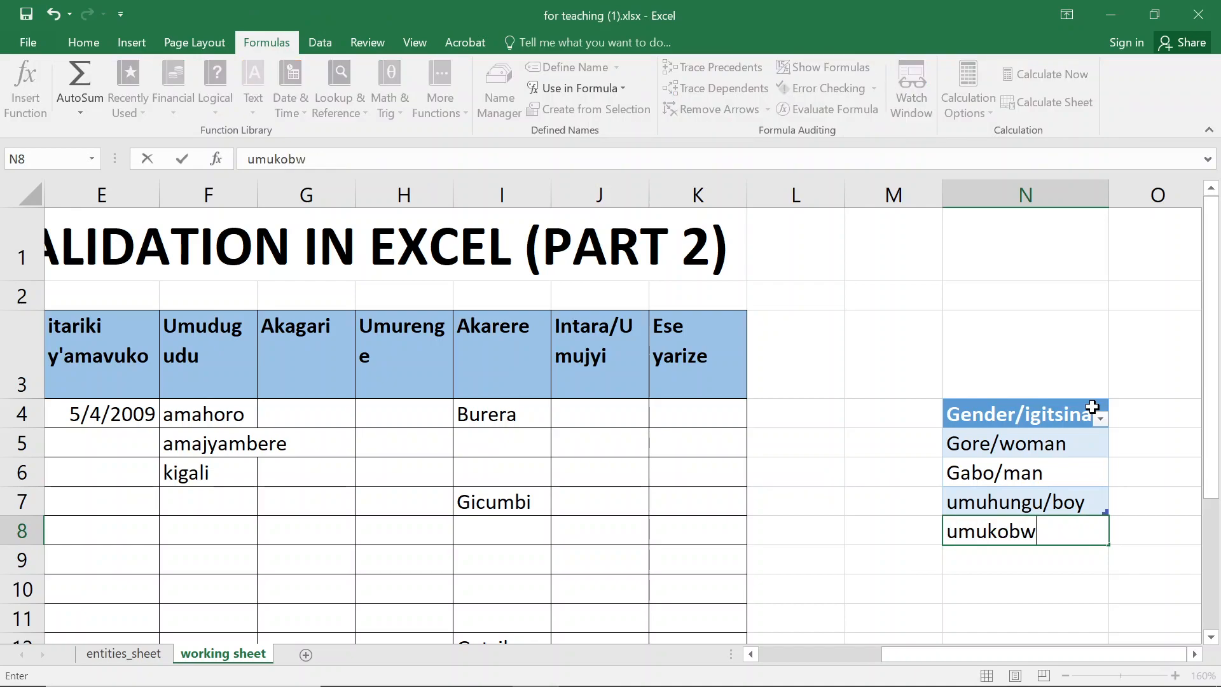
{"action": "type", "text": "a/girl"}
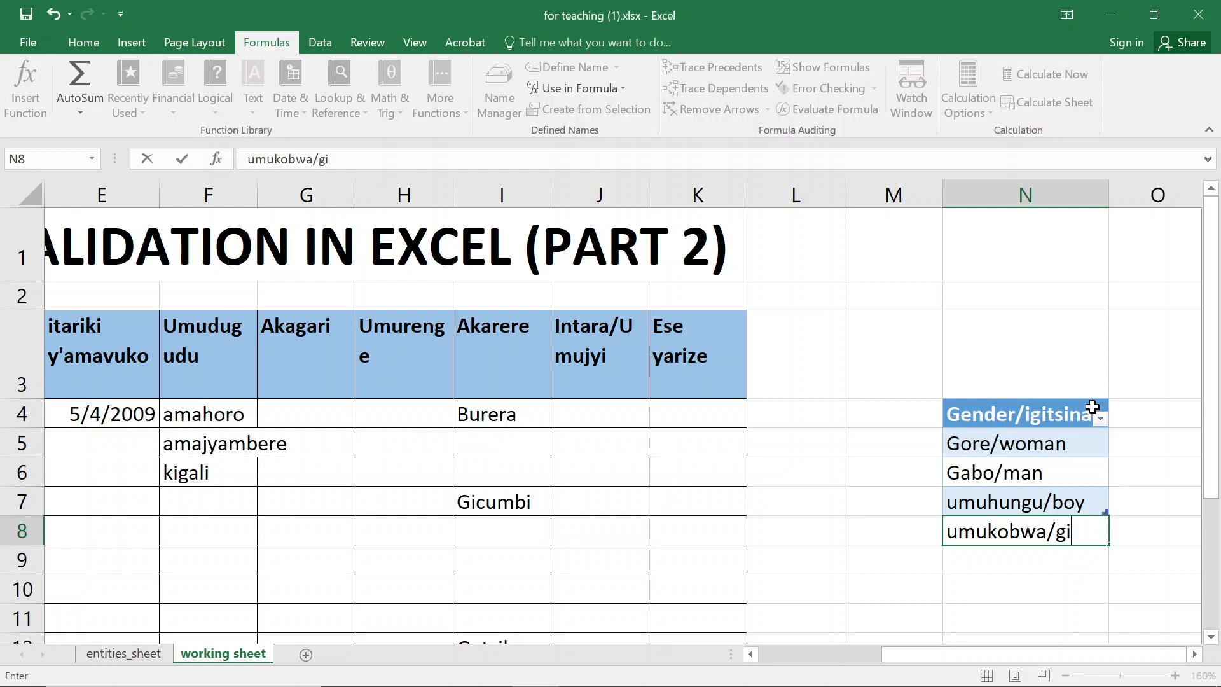
{"action": "key", "text": "Return"}
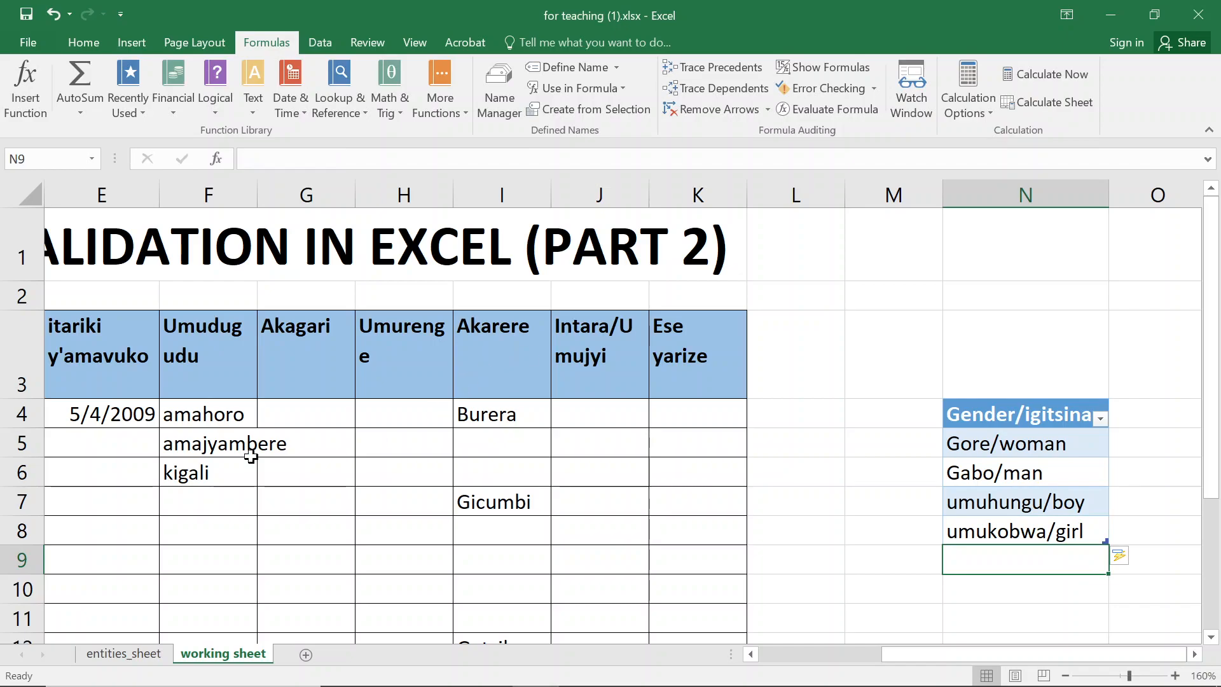
- Choose umuhungu/boy from the gender dropdown in cell C9
{"action": "left_click", "coordinate": [155, 419]}
{"action": "key", "text": "Left"}
{"action": "key", "text": "Left"}
{"action": "key", "text": "Left"}
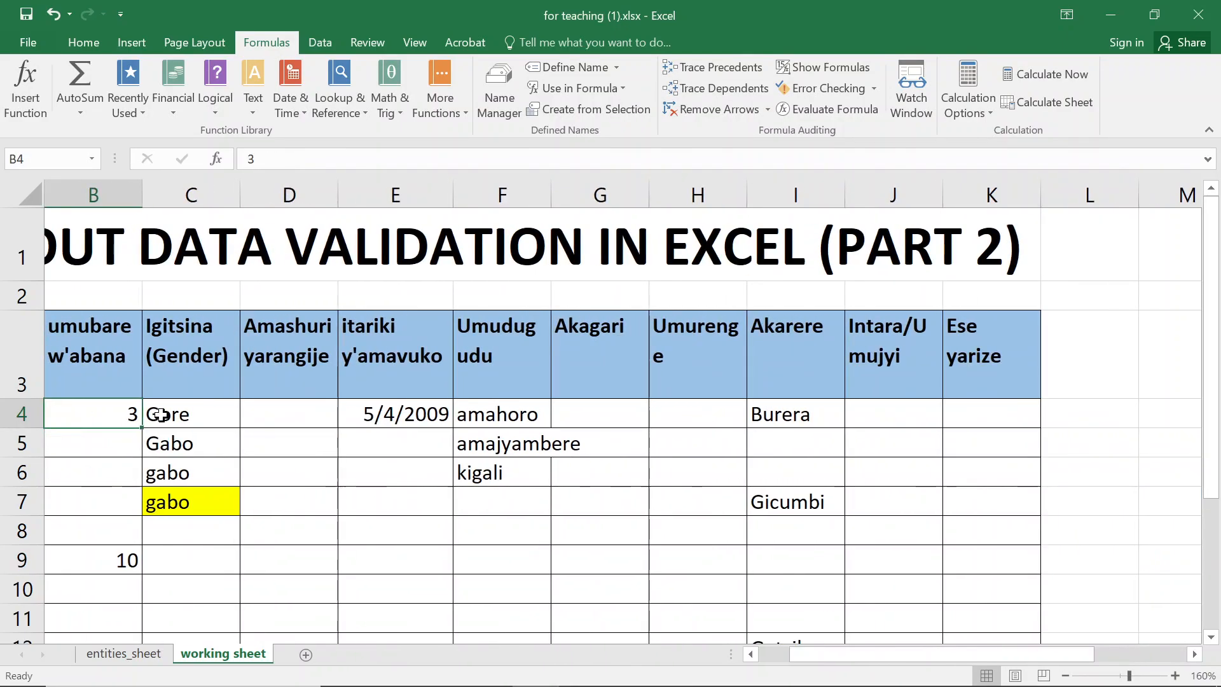
{"action": "left_click", "coordinate": [202, 580]}
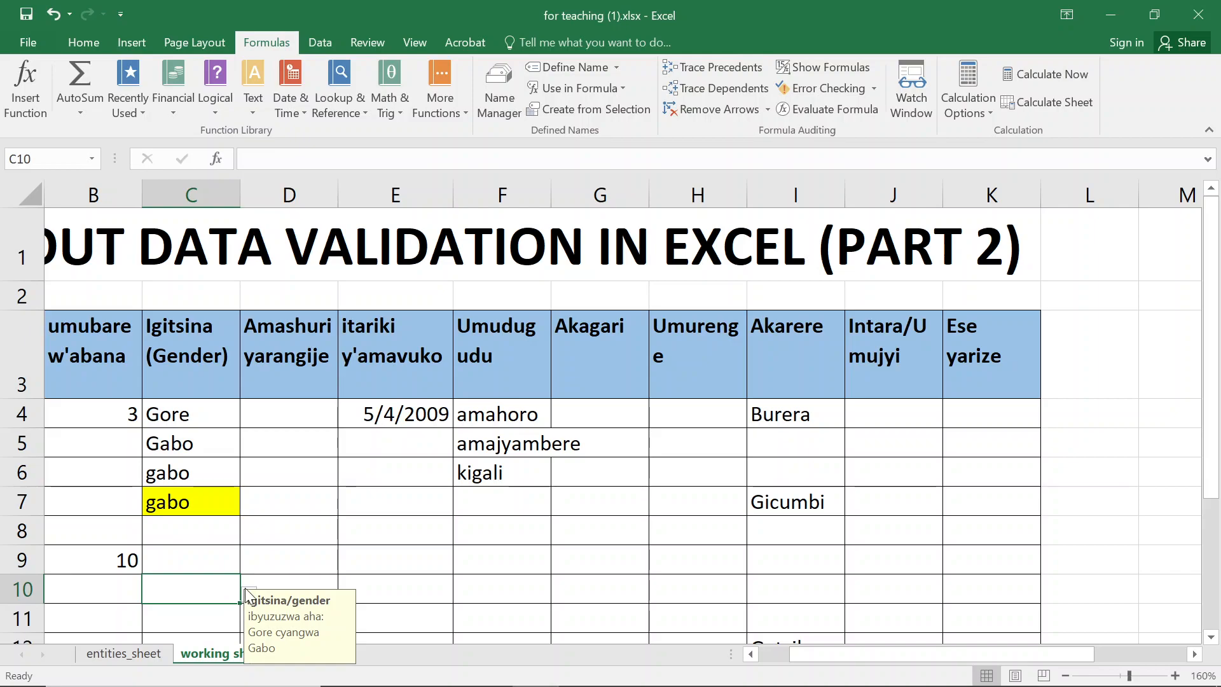
{"action": "left_click", "coordinate": [212, 559]}
{"action": "left_click", "coordinate": [248, 565]}
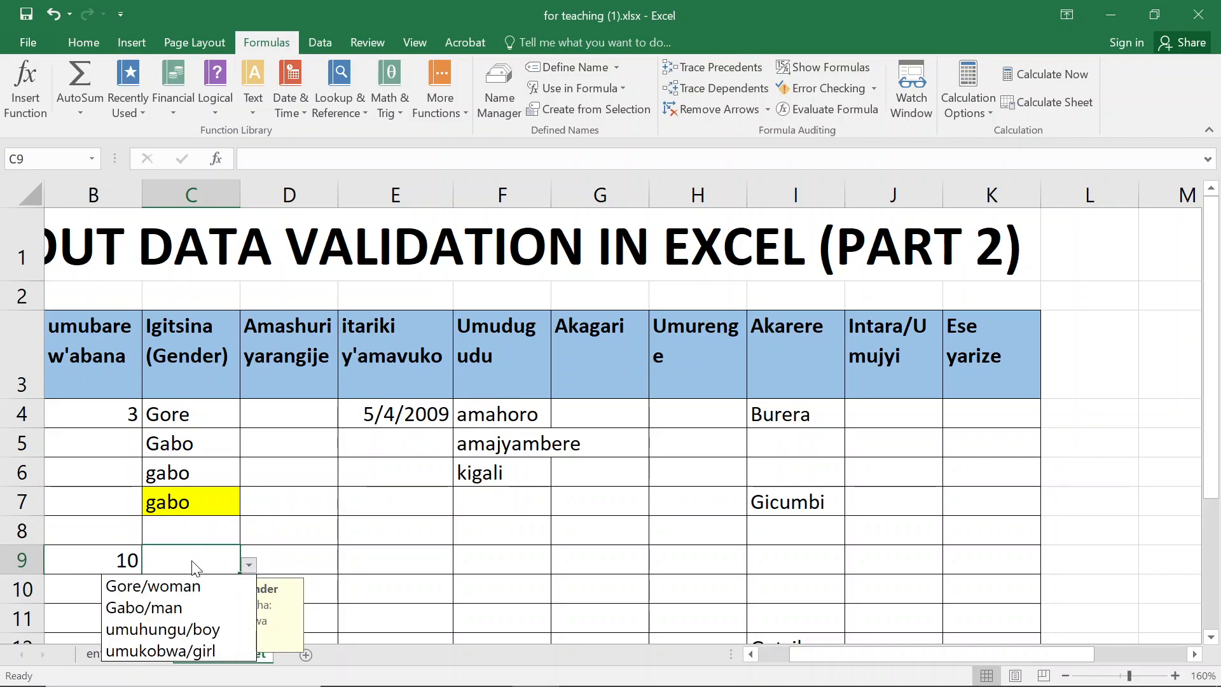
{"action": "left_click", "coordinate": [162, 629]}
{"action": "left_click", "coordinate": [159, 625]}
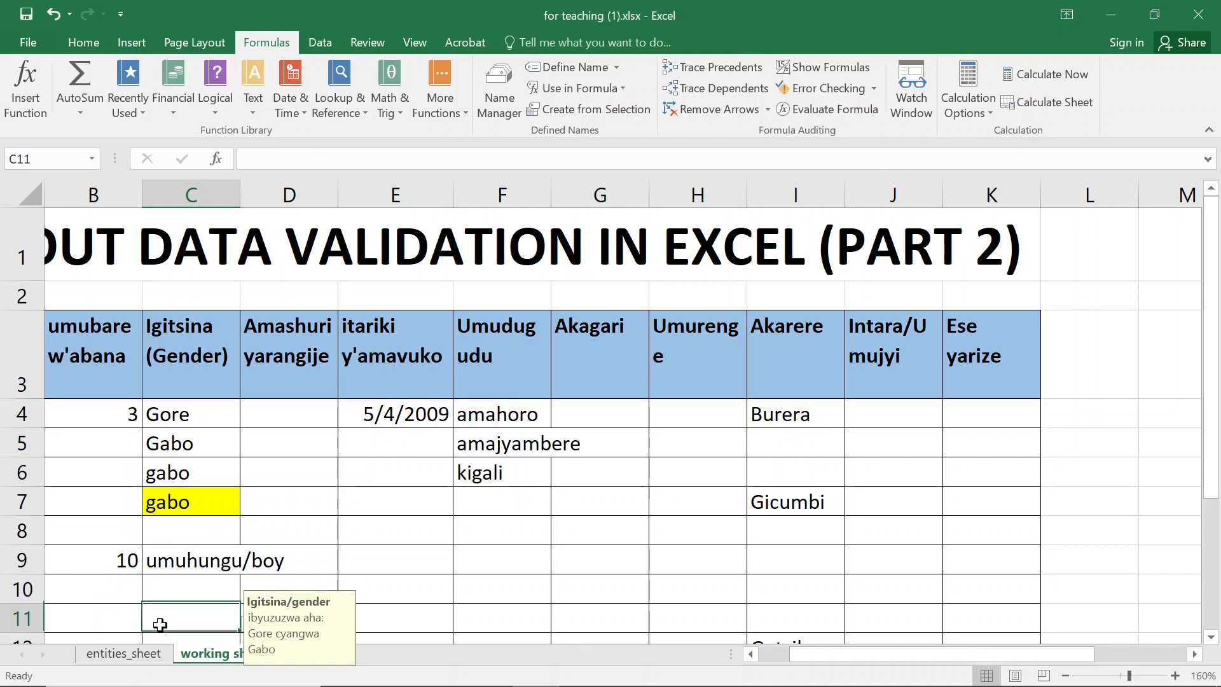
- Choose umukobwa/girl from the gender dropdown in cell C8
{"action": "left_click", "coordinate": [219, 591]}
{"action": "left_click", "coordinate": [220, 500]}
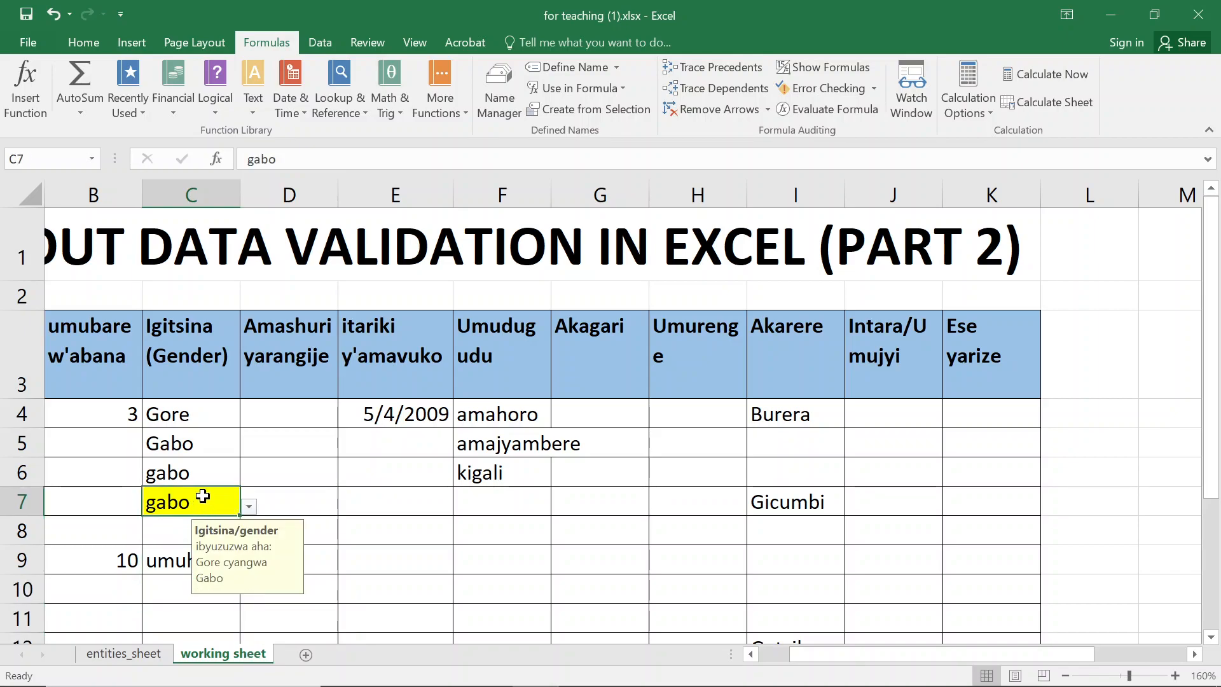
{"action": "left_click", "coordinate": [164, 534]}
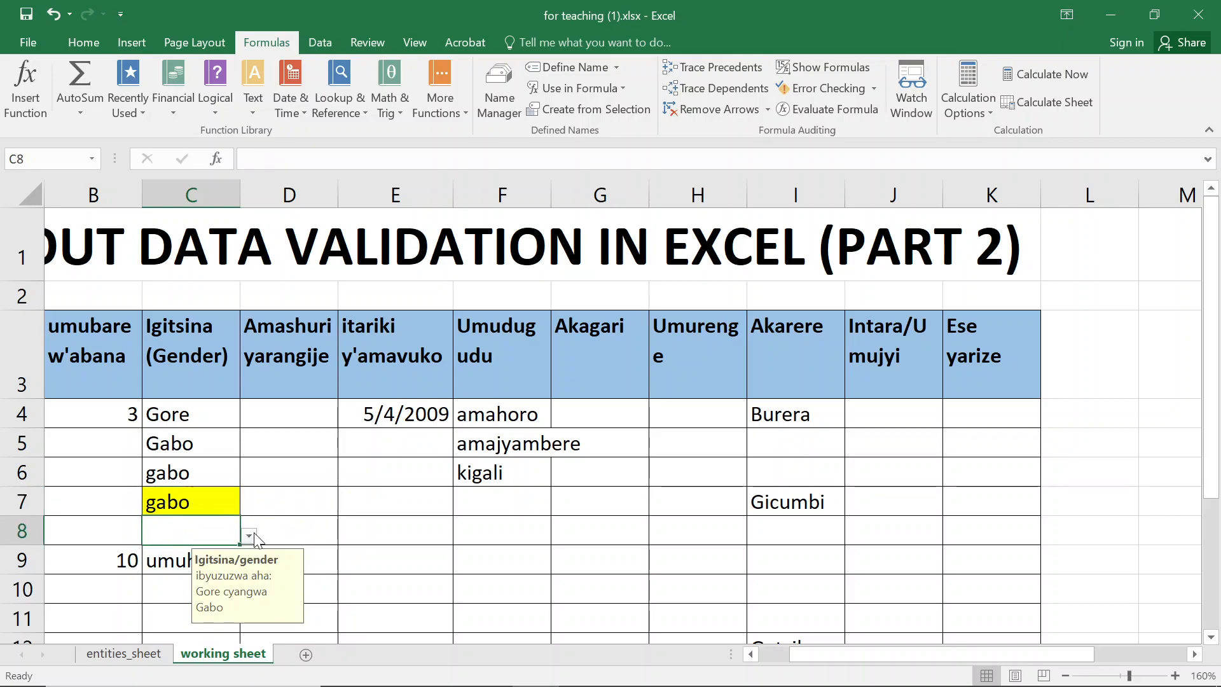
{"action": "left_click", "coordinate": [249, 536]}
{"action": "left_click", "coordinate": [170, 623]}
{"action": "left_click", "coordinate": [316, 465]}
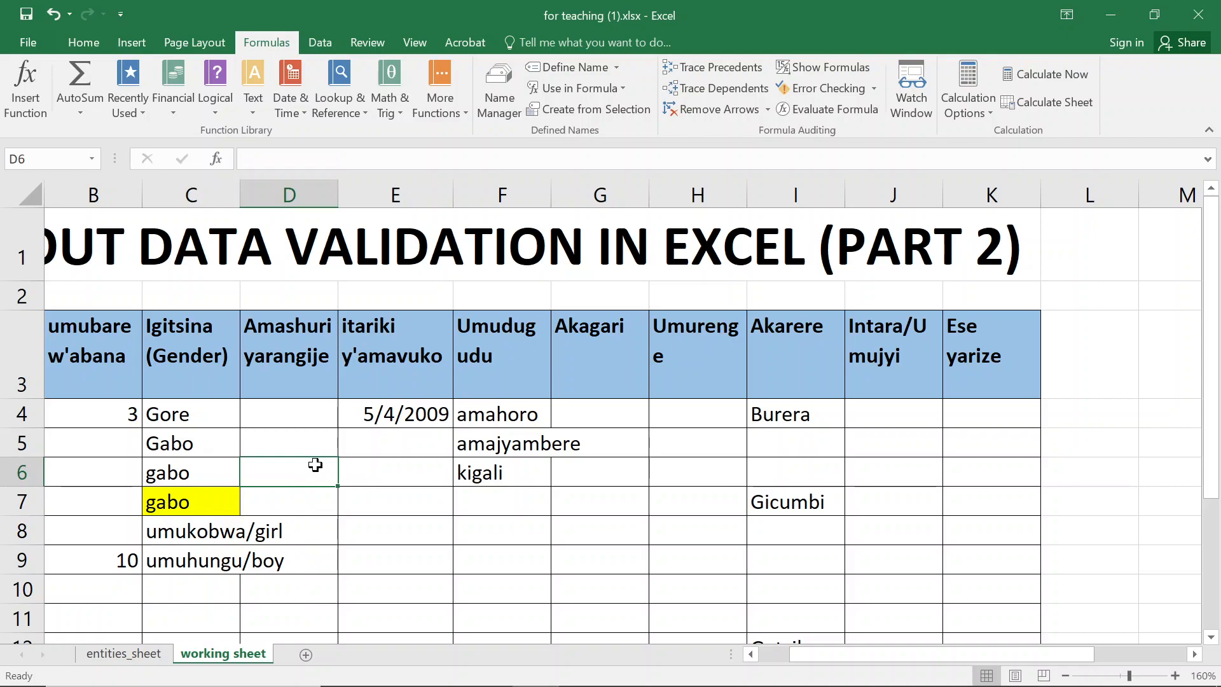
- Inspect the data validation list source for the gender cells C4:C20, then close the dialog without changes
{"action": "left_click", "coordinate": [199, 463]}
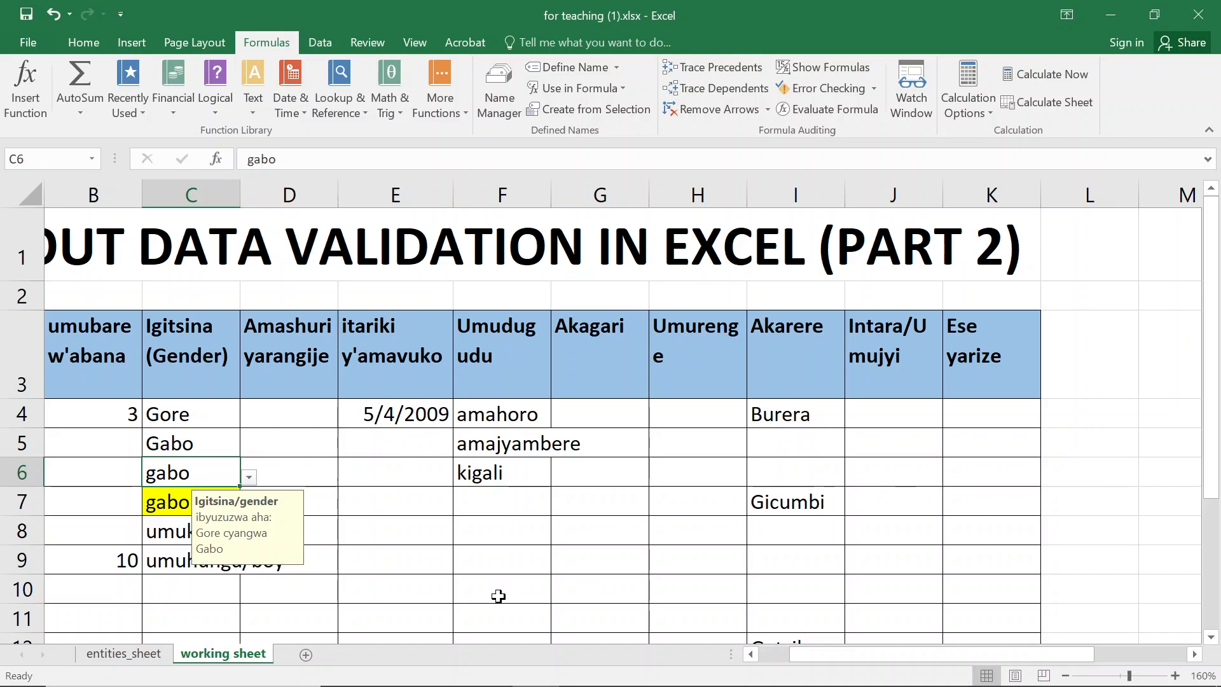
{"action": "left_click_drag", "start_coordinate": [178, 414], "coordinate": [184, 539]}
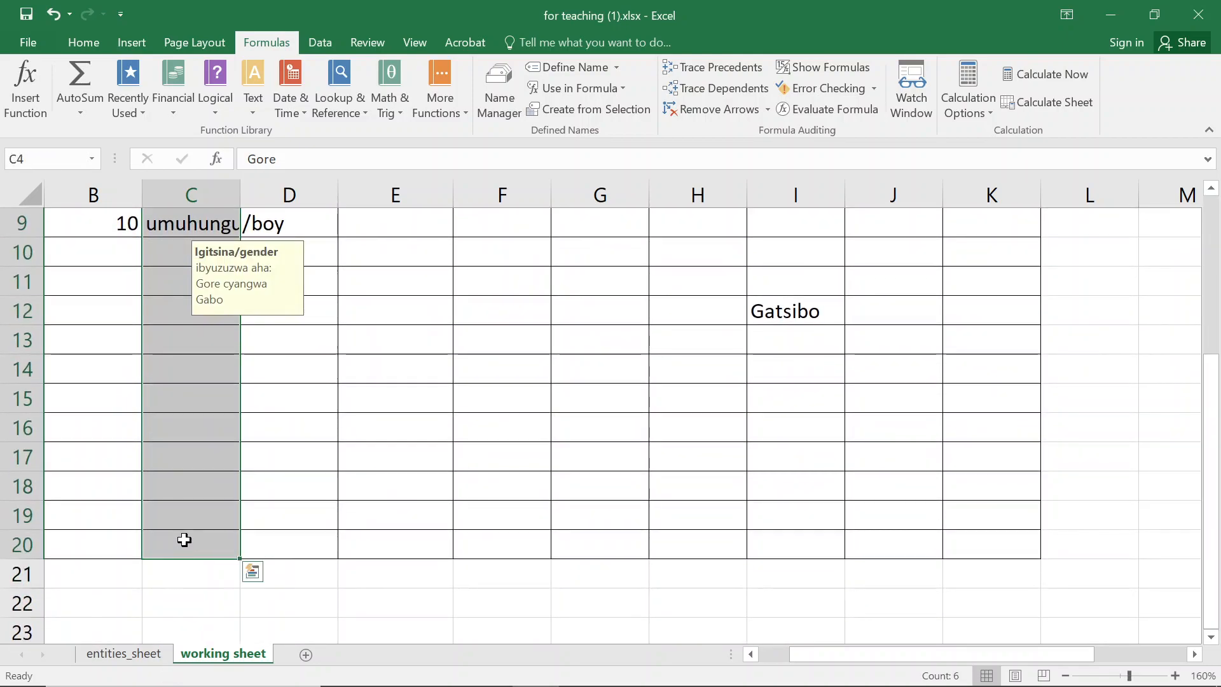
{"action": "left_click", "coordinate": [316, 40]}
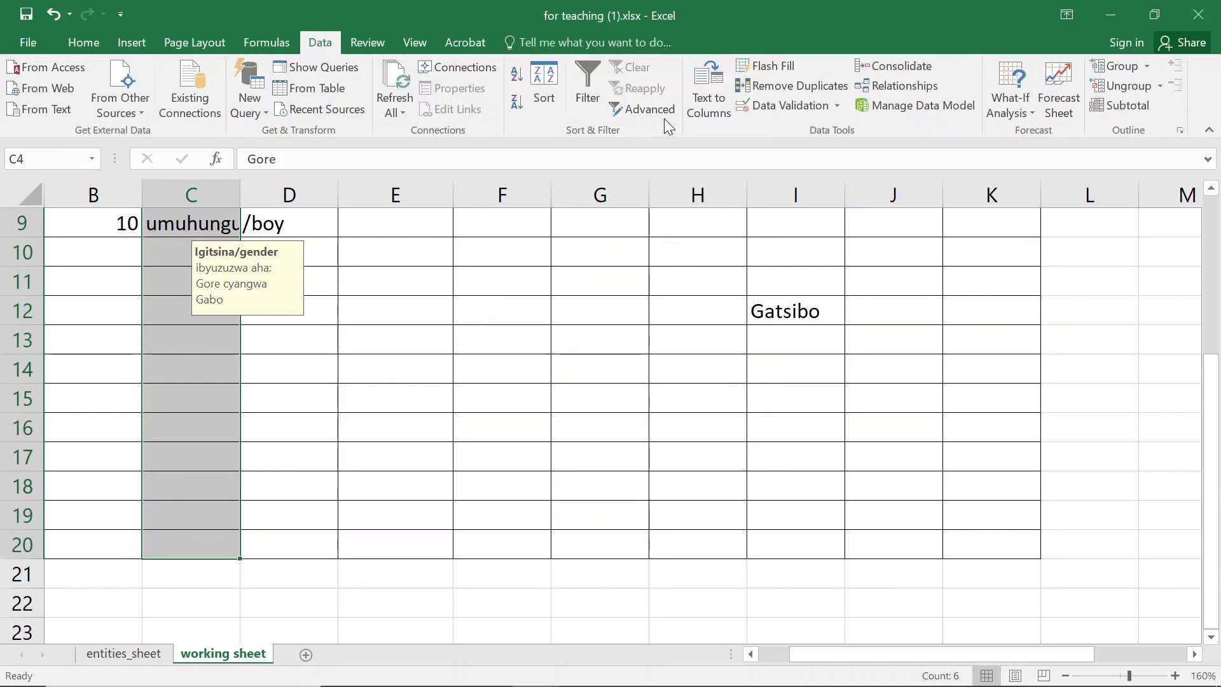
{"action": "left_click", "coordinate": [792, 105]}
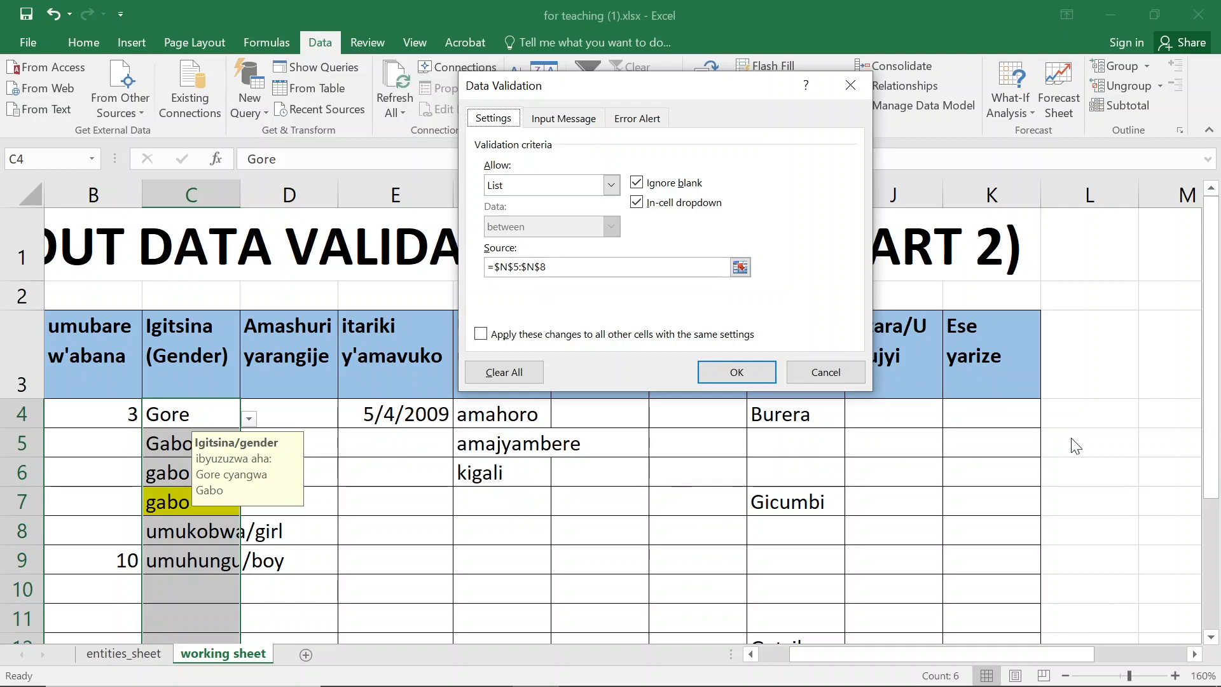
{"action": "left_click", "coordinate": [830, 370]}
{"action": "left_click", "coordinate": [1120, 437]}
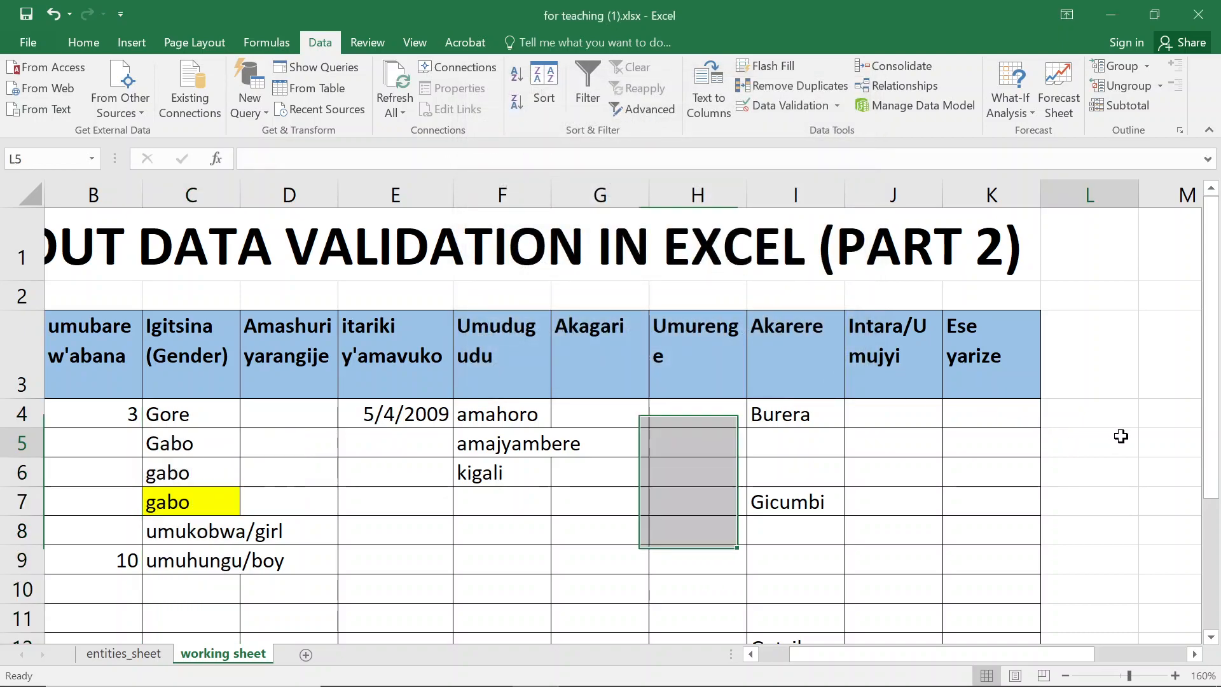
- Add kid as a new entry in N9 of the gender table
{"action": "key", "text": "Right"}
{"action": "key", "text": "Right"}
{"action": "key", "text": "Down"}
{"action": "key", "text": "Down"}
{"action": "key", "text": "Down"}
{"action": "key", "text": "Down"}
{"action": "key", "text": "Up"}
{"action": "key", "text": "Down"}
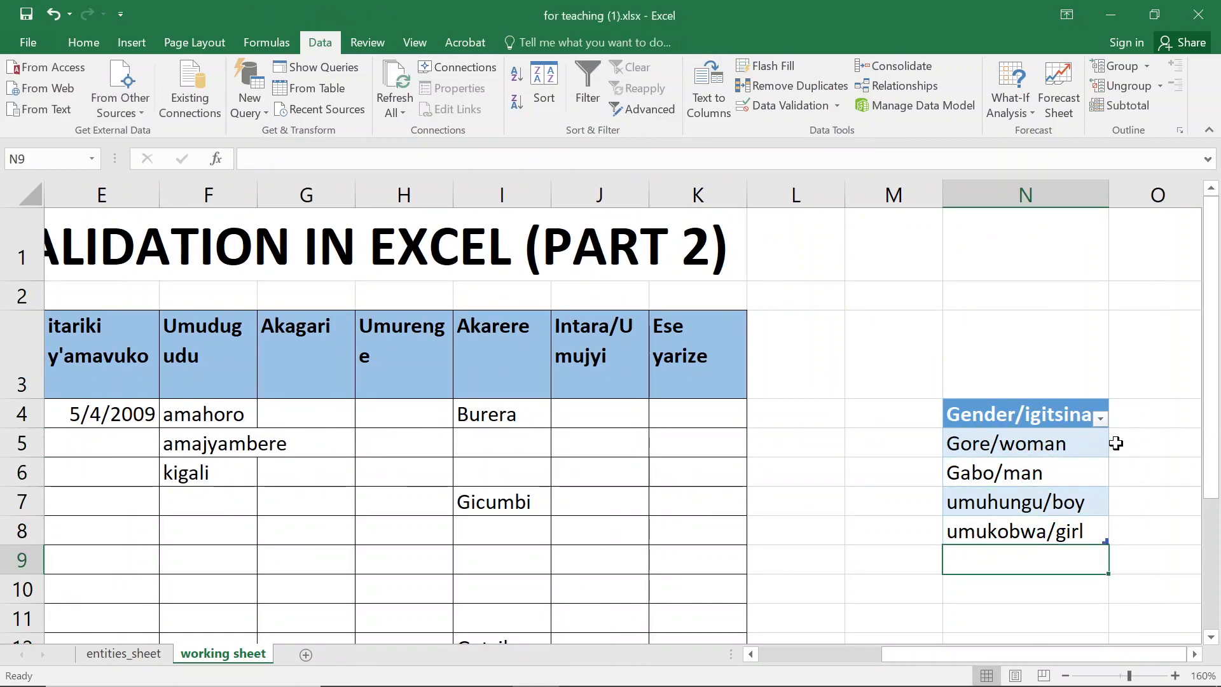
{"action": "type", "text": "kid"}
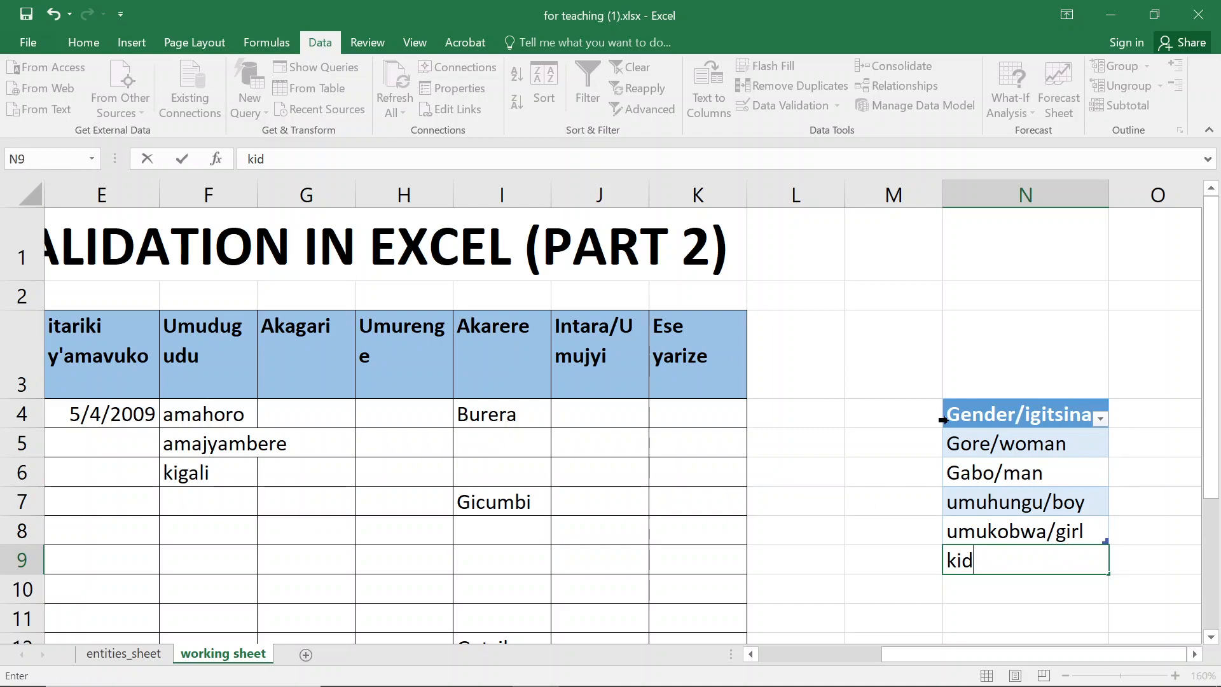
{"action": "key", "text": "Return"}
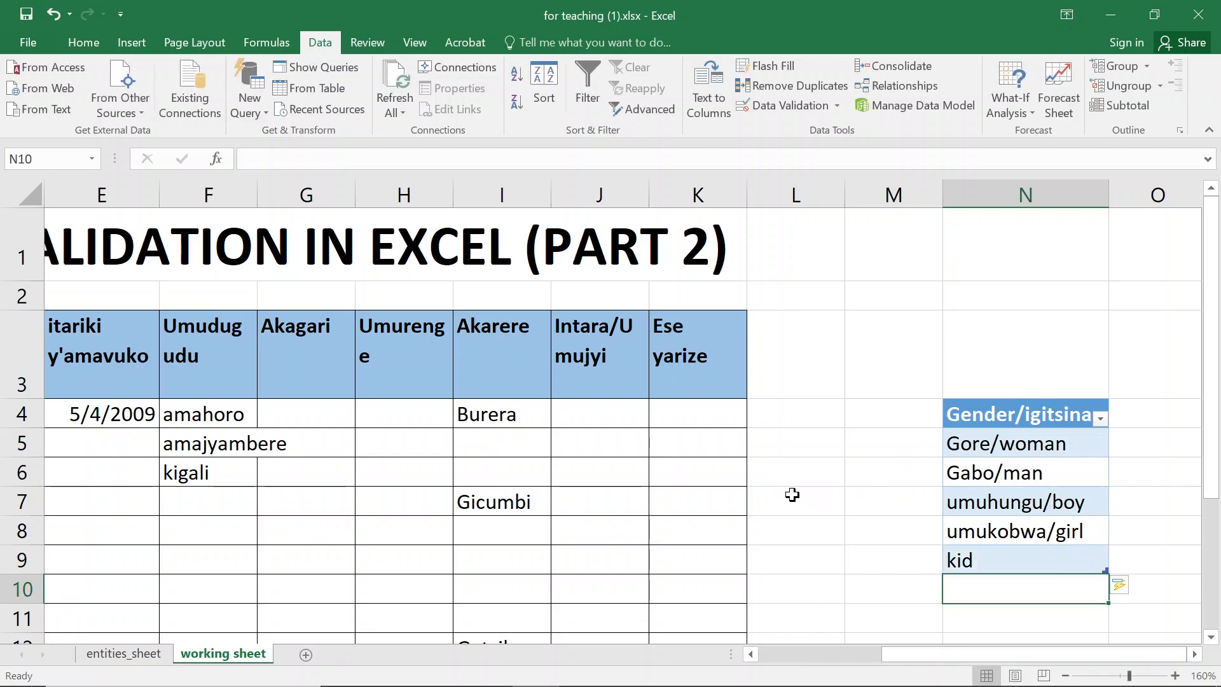
- Review the data validation list source for gender cells C4:C9 to check it now includes row 9
{"action": "left_click", "coordinate": [92, 409]}
{"action": "key", "text": "Left"}
{"action": "key", "text": "Left"}
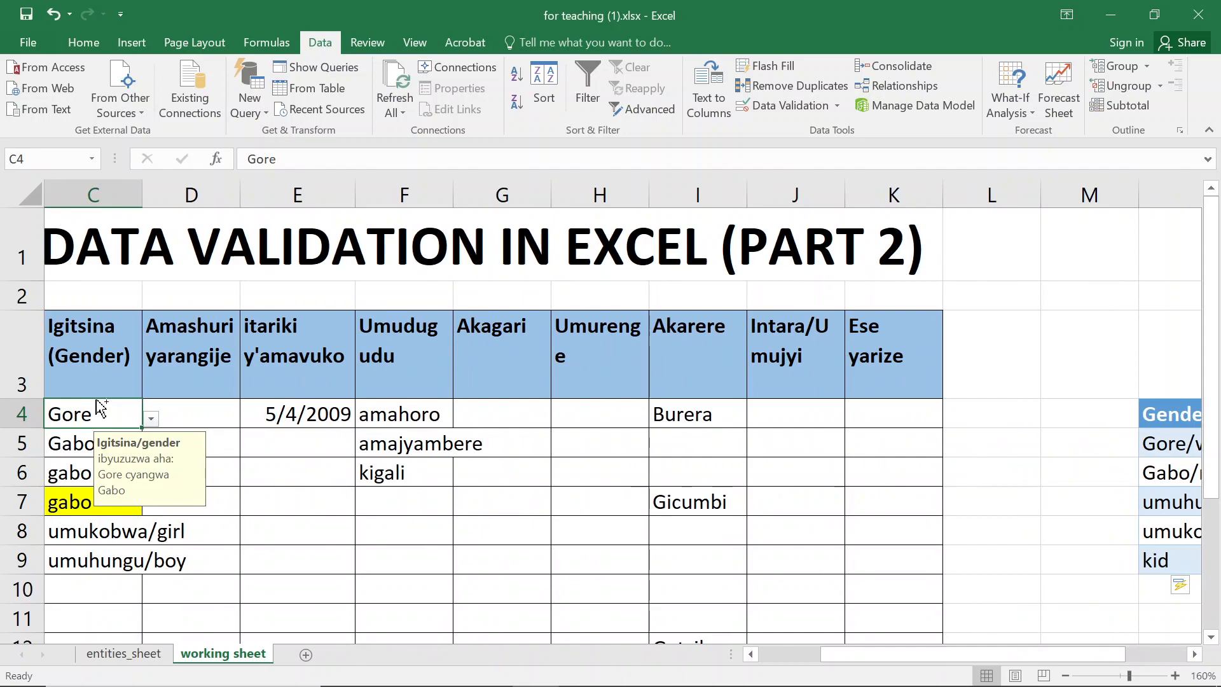
{"action": "key", "text": "shift+Down"}
{"action": "key", "text": "shift+Down"}
{"action": "key", "text": "shift+Down"}
{"action": "key", "text": "shift+Down"}
{"action": "key", "text": "shift+Down"}
{"action": "key", "text": "shift+Down"}
{"action": "key", "text": "shift+Down"}
{"action": "key", "text": "shift+Down"}
{"action": "key", "text": "shift+Down"}
{"action": "key", "text": "shift+Down"}
{"action": "key", "text": "shift+Down"}
{"action": "key", "text": "shift+Down"}
{"action": "key", "text": "shift+Down"}
{"action": "key", "text": "shift+Down"}
{"action": "key", "text": "shift+Down"}
{"action": "key", "text": "shift+Down"}
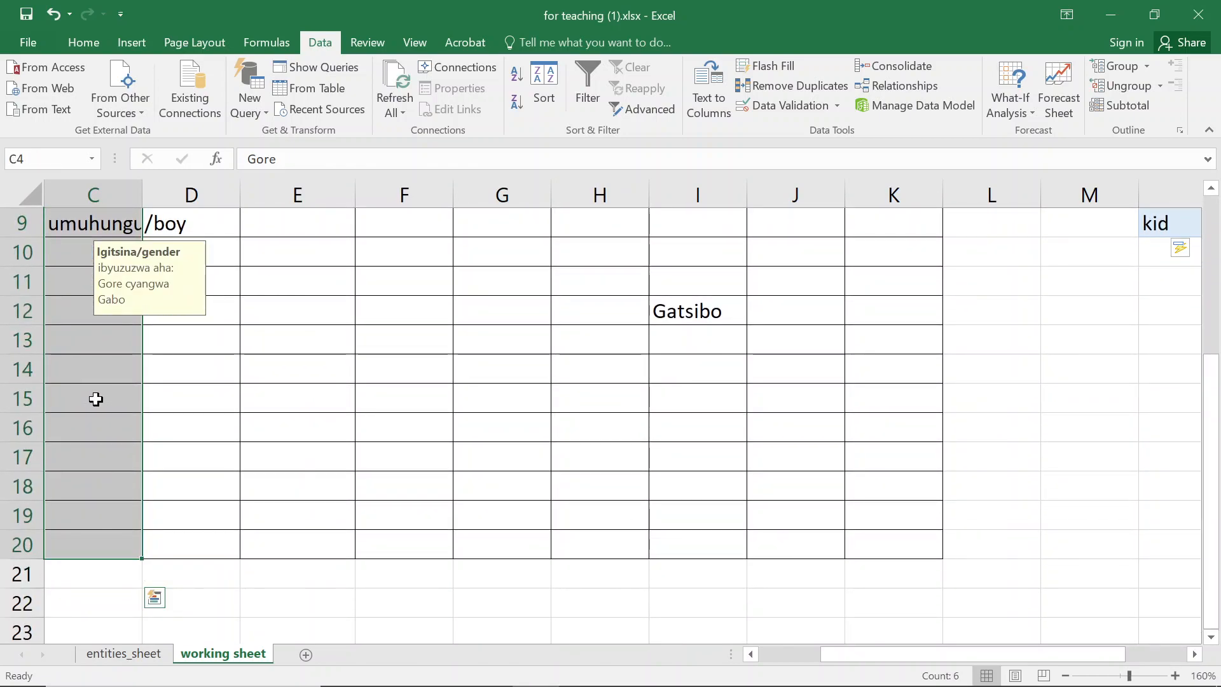
{"action": "left_click", "coordinate": [780, 99]}
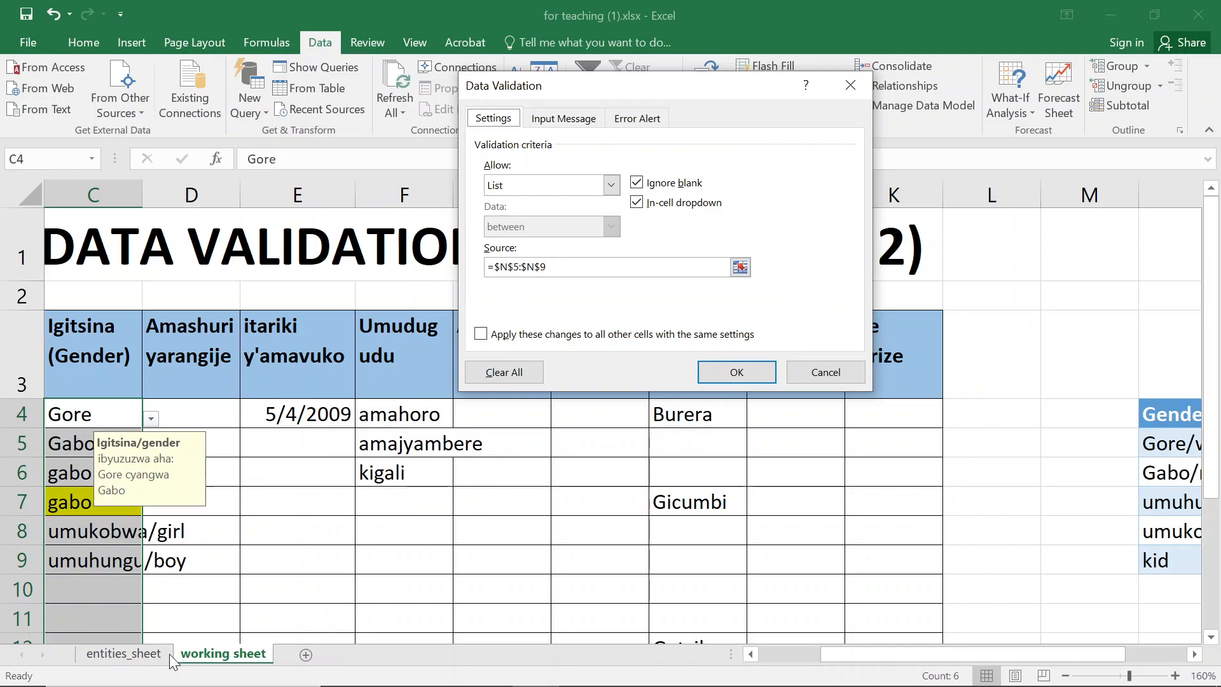
{"action": "left_click", "coordinate": [742, 372]}
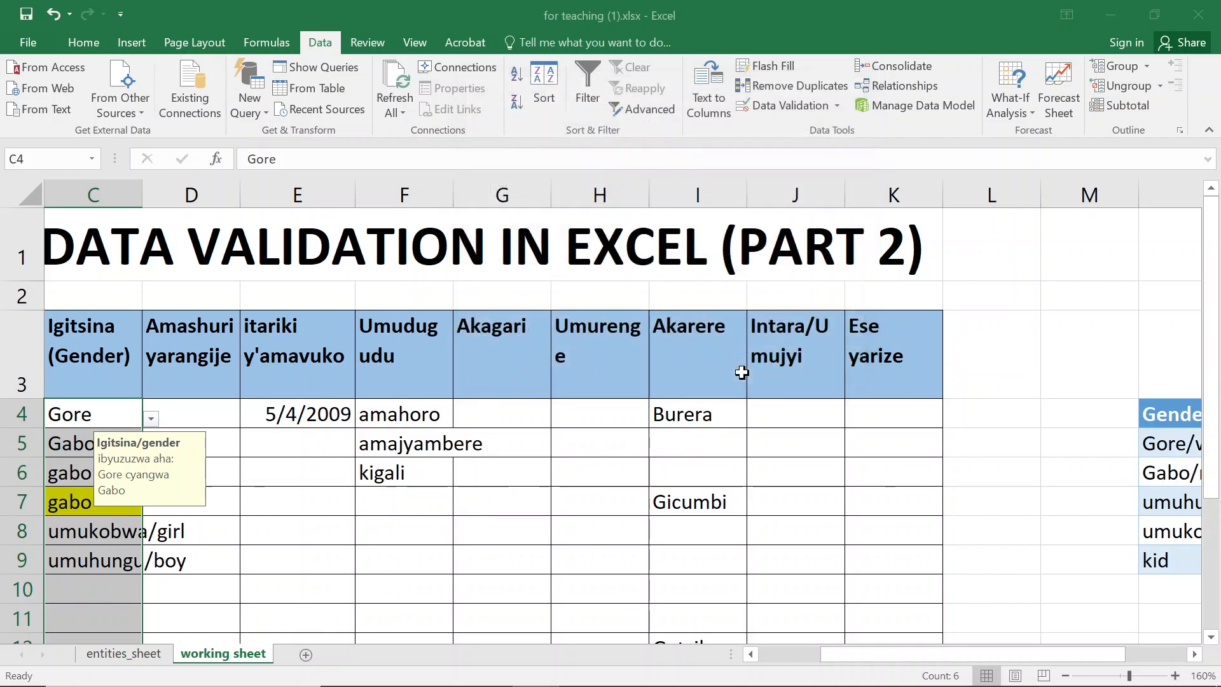
- Delete the kid entry from N9 of the gender table
{"action": "left_click", "coordinate": [1165, 568]}
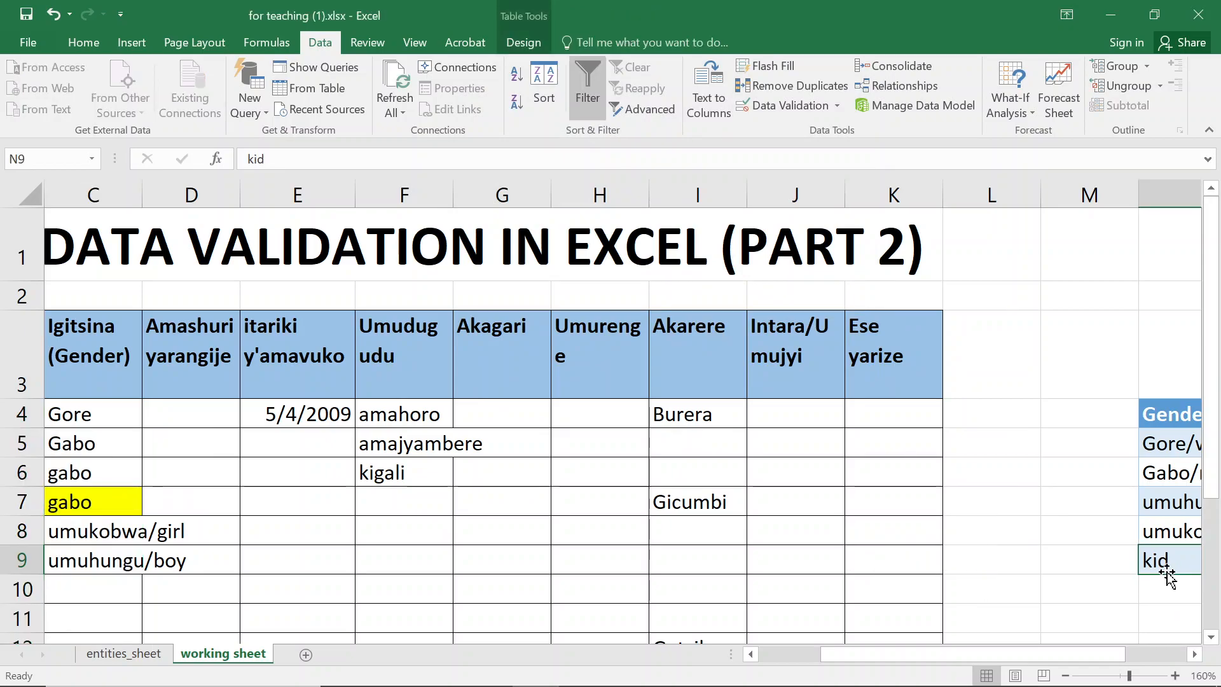
{"action": "key", "text": "Right"}
{"action": "key", "text": "Left"}
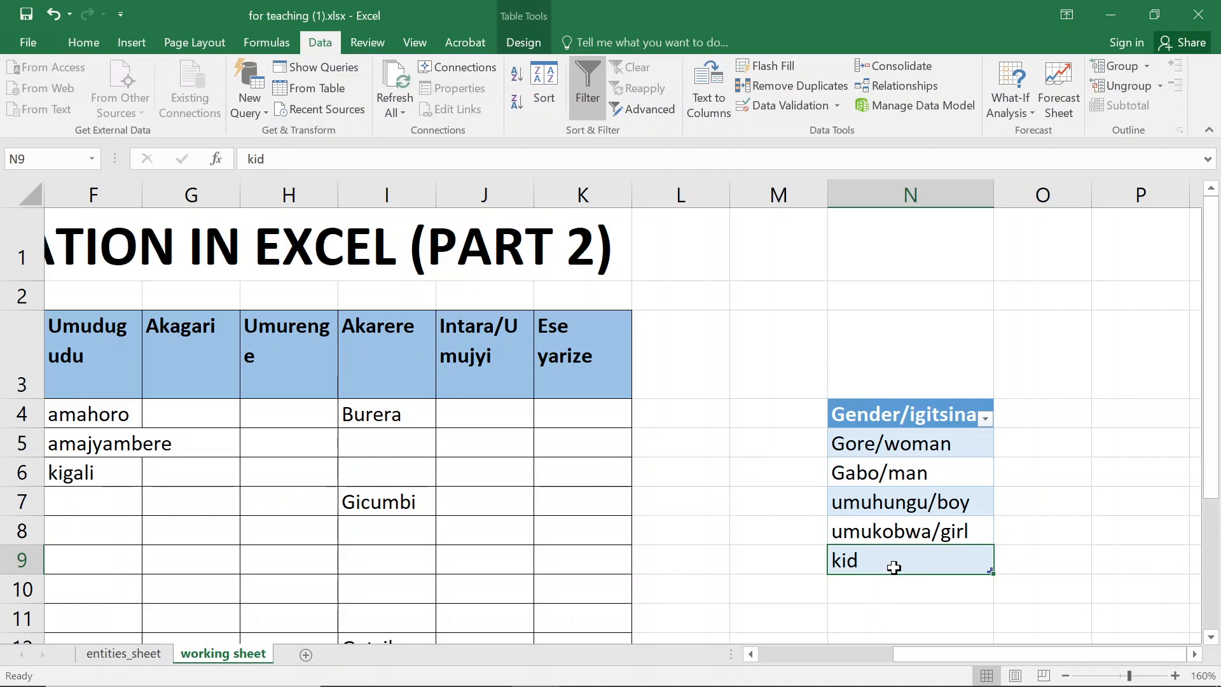
{"action": "key", "text": "Delete"}
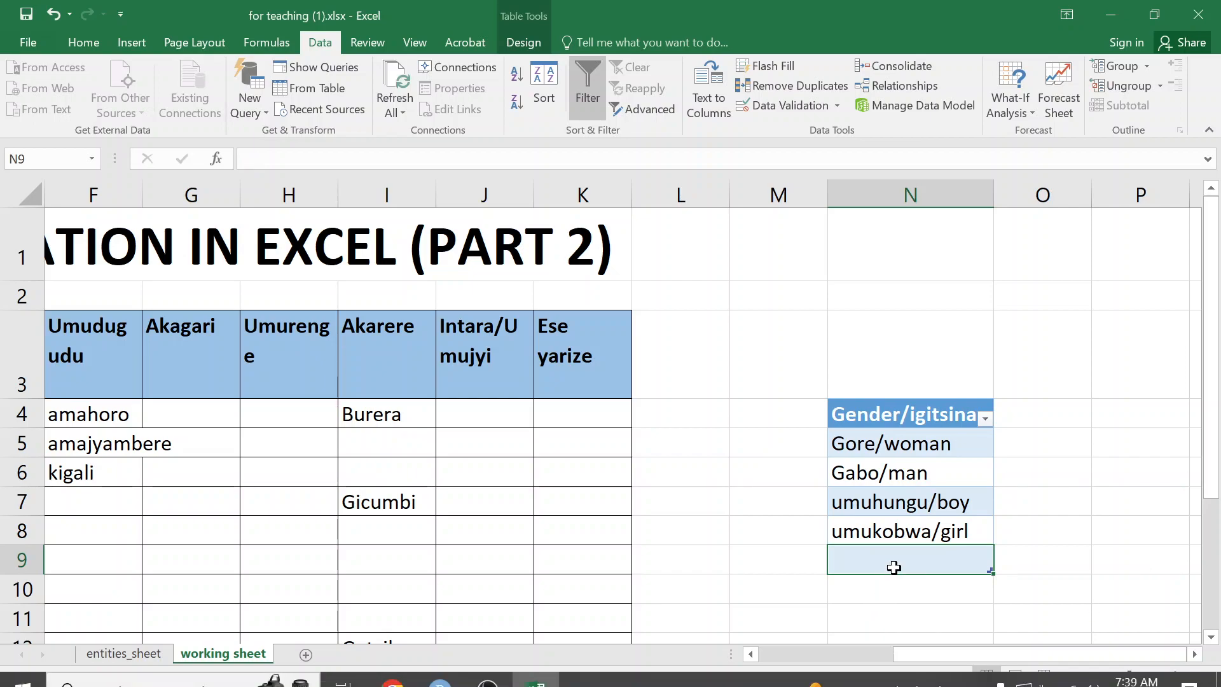
{"action": "key", "text": "super"}
{"action": "type", "text": "kyey"}
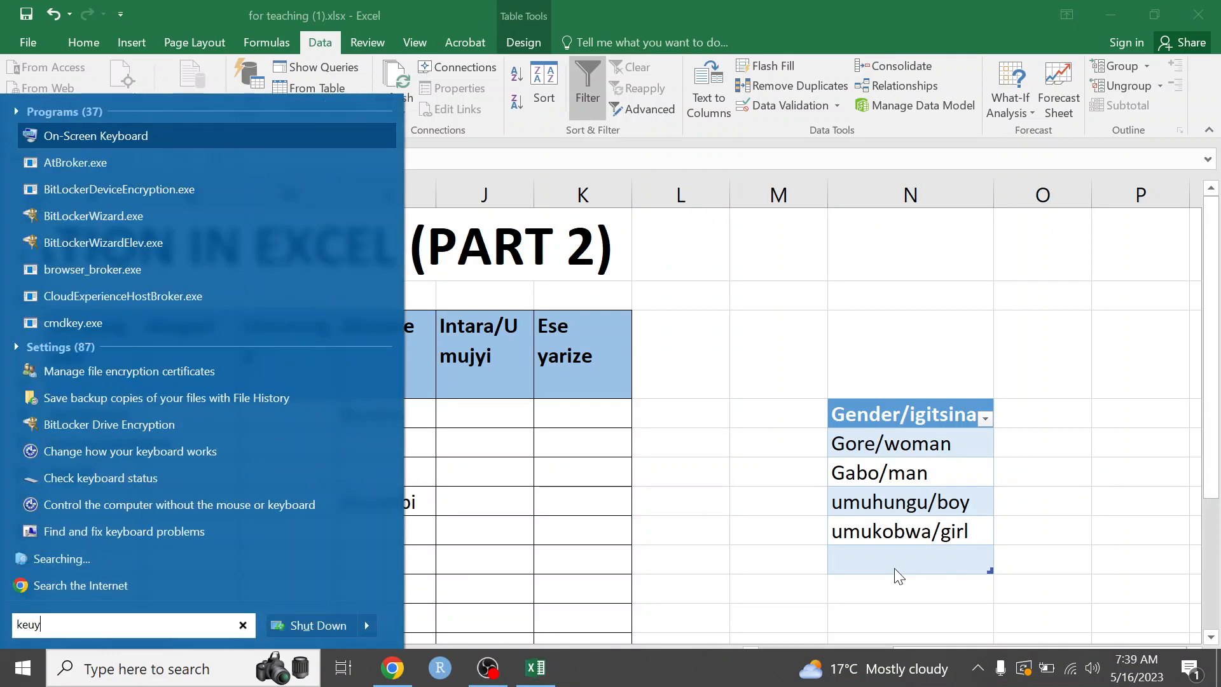
{"action": "key", "text": "Return"}
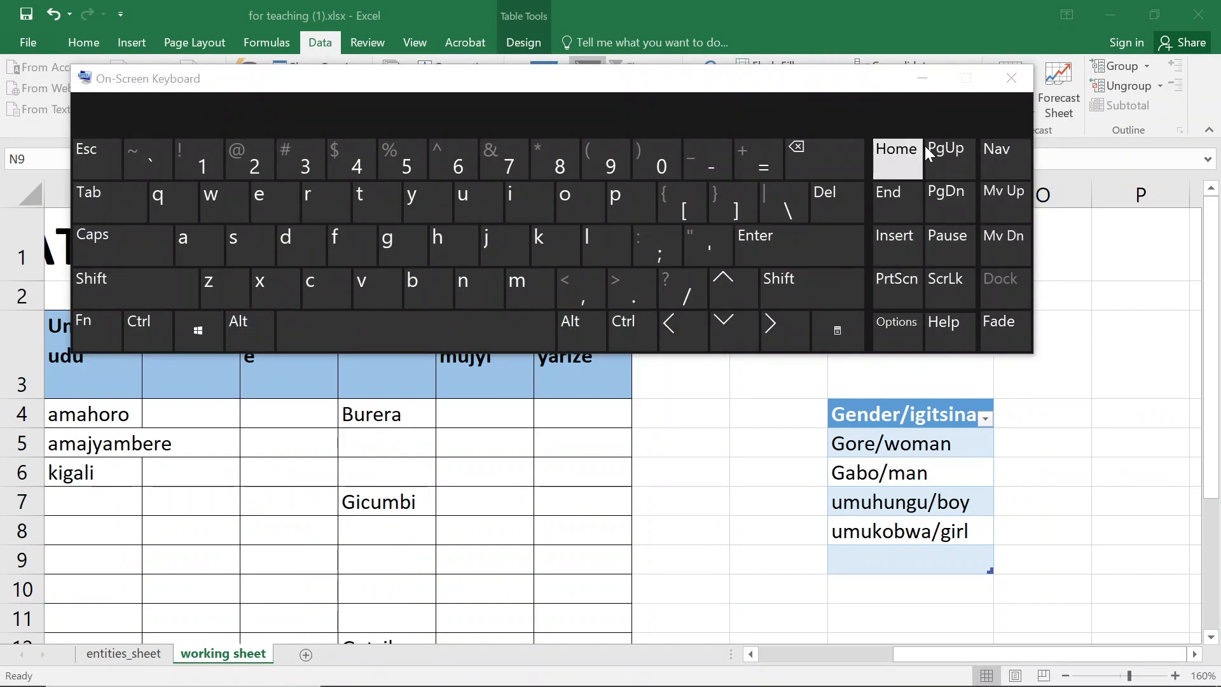
{"action": "left_click", "coordinate": [1010, 79]}
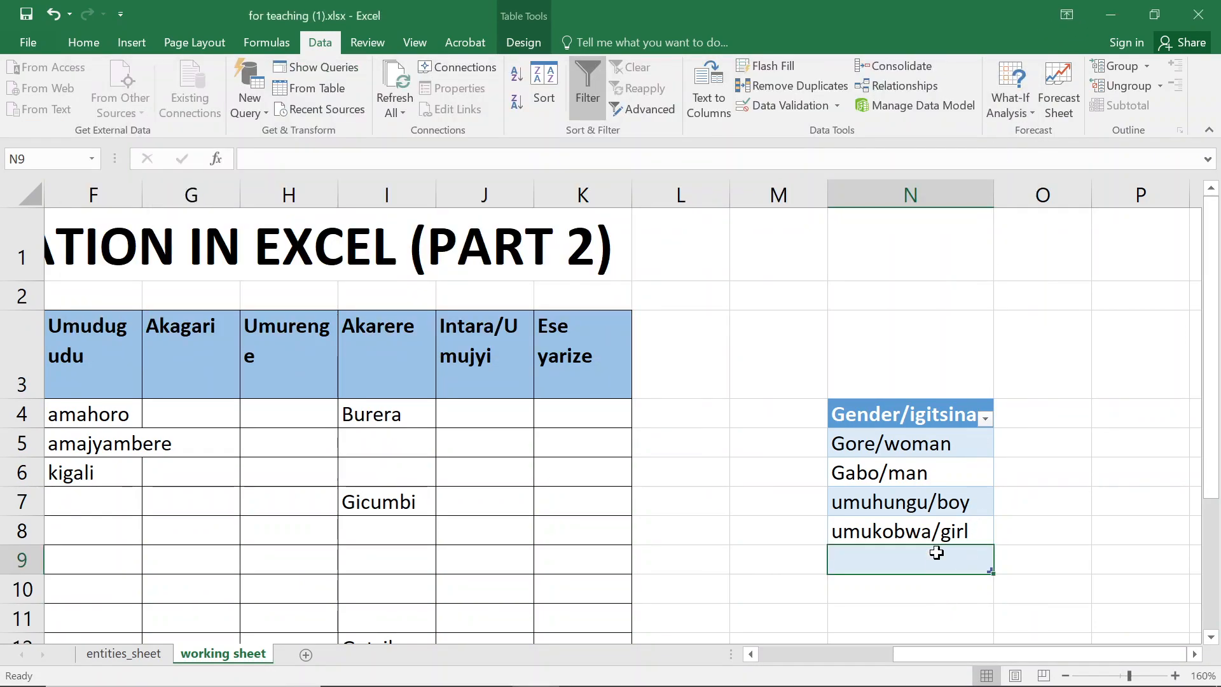
- Open the gender dropdown in cell C4 to check which entries it lists, then close it
{"action": "left_click", "coordinate": [927, 528]}
{"action": "left_click", "coordinate": [120, 361]}
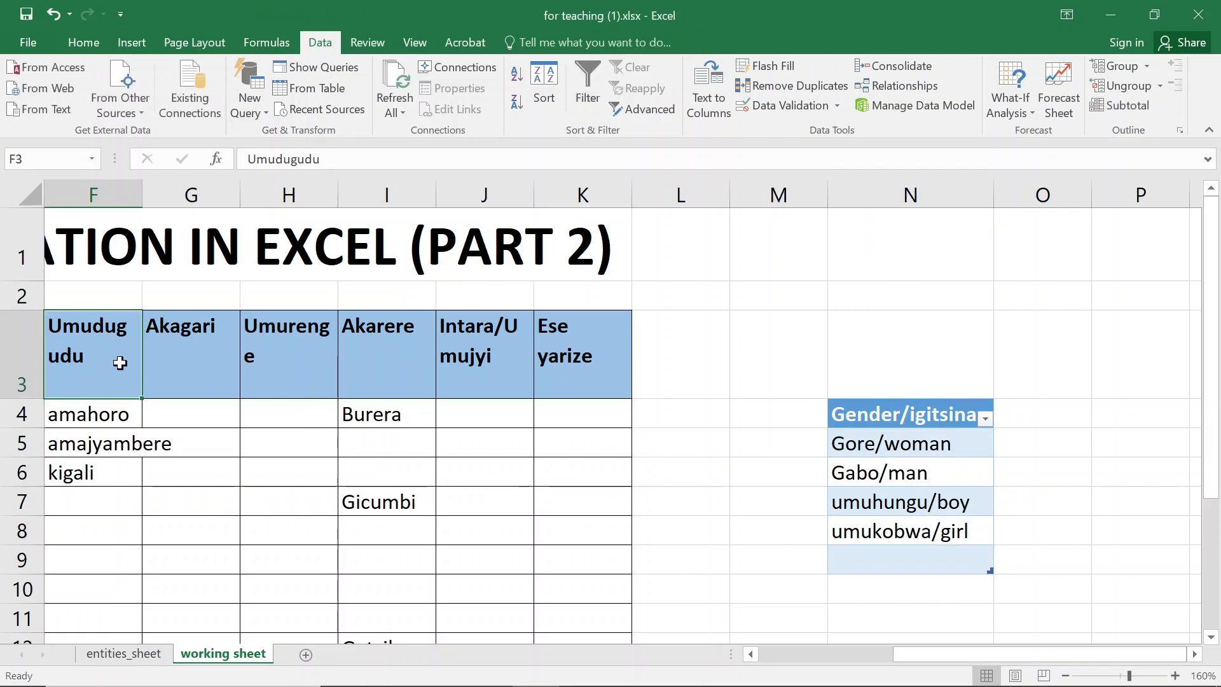
{"action": "key", "text": "Left"}
{"action": "key", "text": "Left"}
{"action": "key", "text": "Left"}
{"action": "key", "text": "Left"}
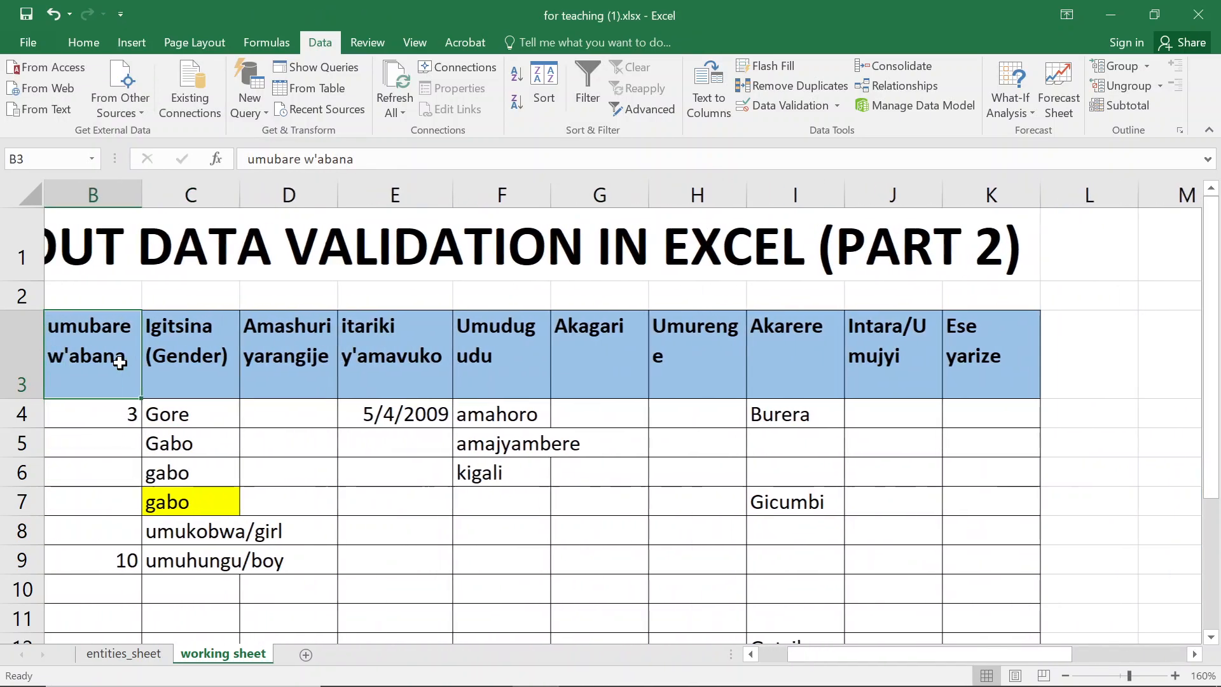
{"action": "key", "text": "Right"}
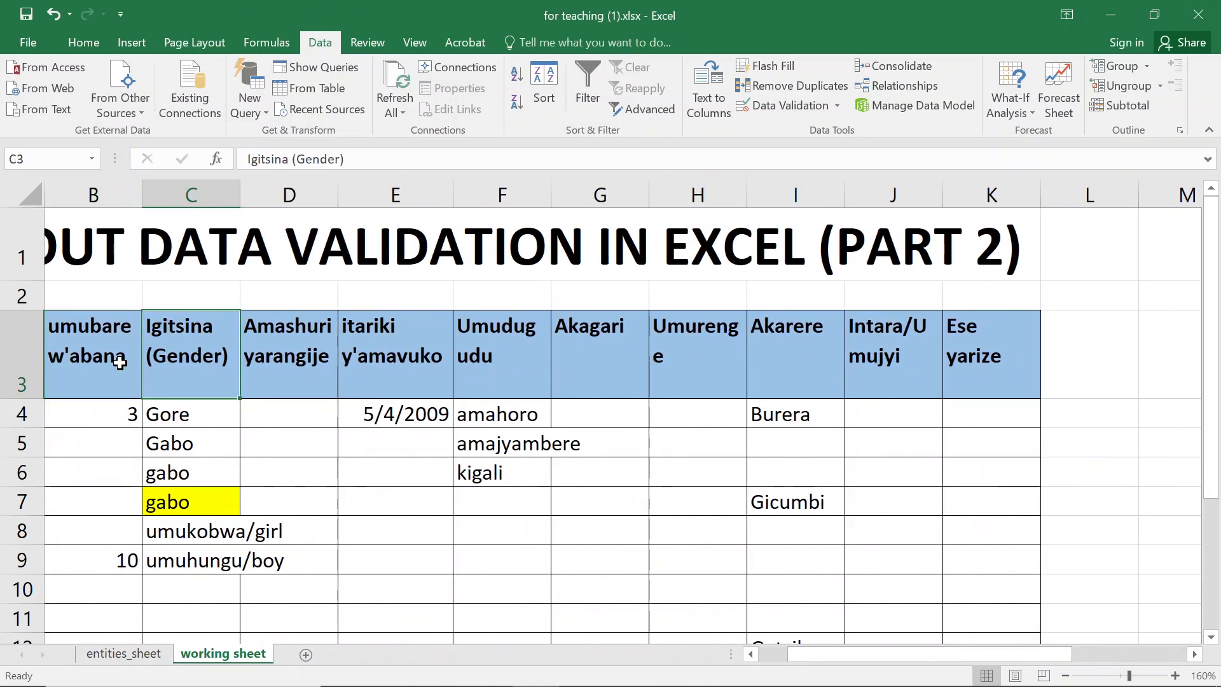
{"action": "left_click", "coordinate": [223, 414]}
{"action": "left_click", "coordinate": [251, 420]}
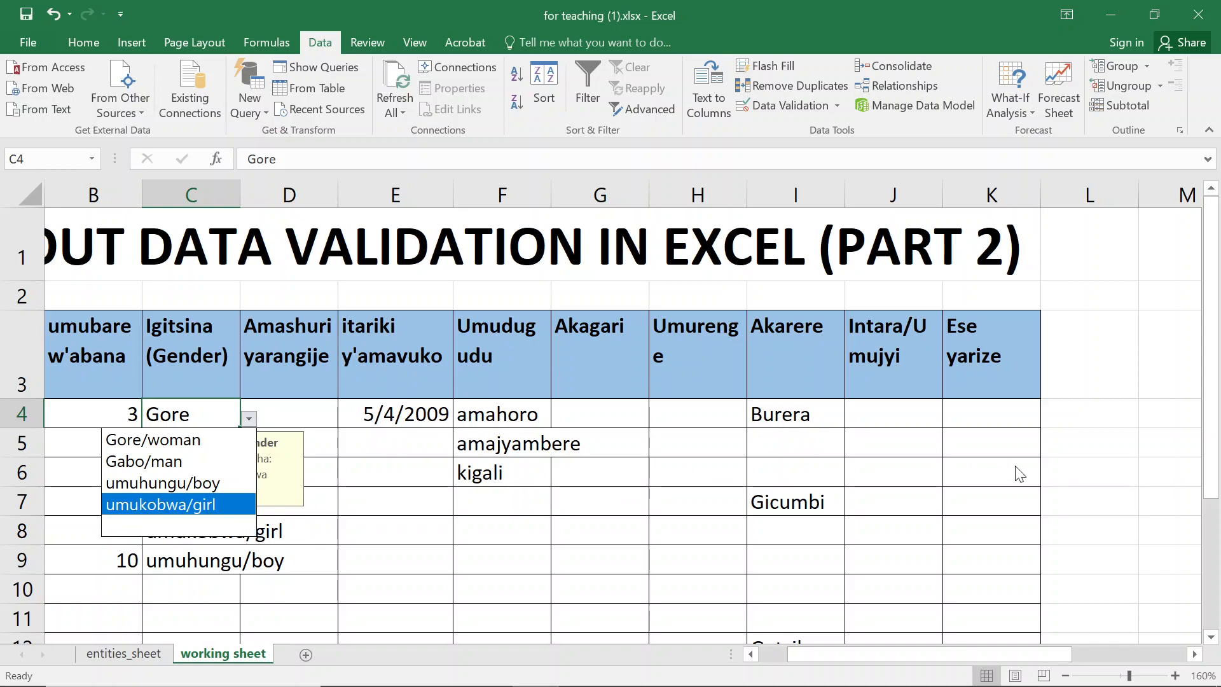
{"action": "key", "text": "Escape"}
{"action": "left_click", "coordinate": [1082, 439]}
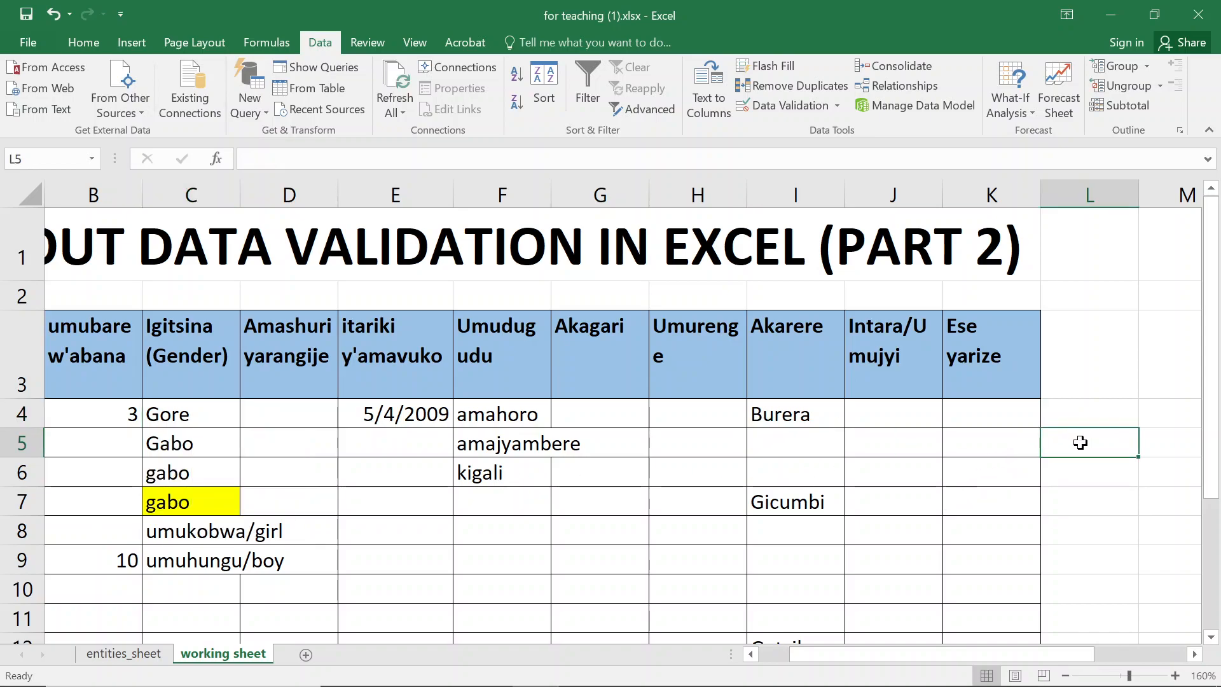
- Resize the gender table so it ends at row 8, removing the empty row 9
{"action": "key", "text": "Right"}
{"action": "key", "text": "Right"}
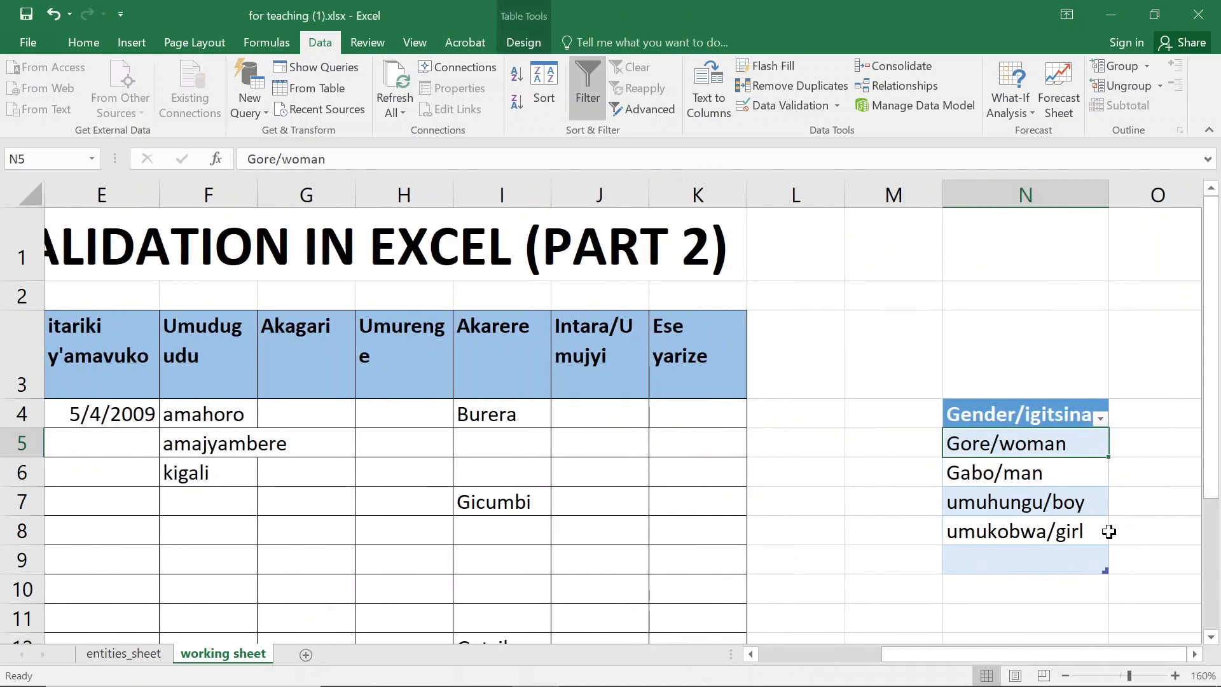
{"action": "left_click", "coordinate": [1091, 559]}
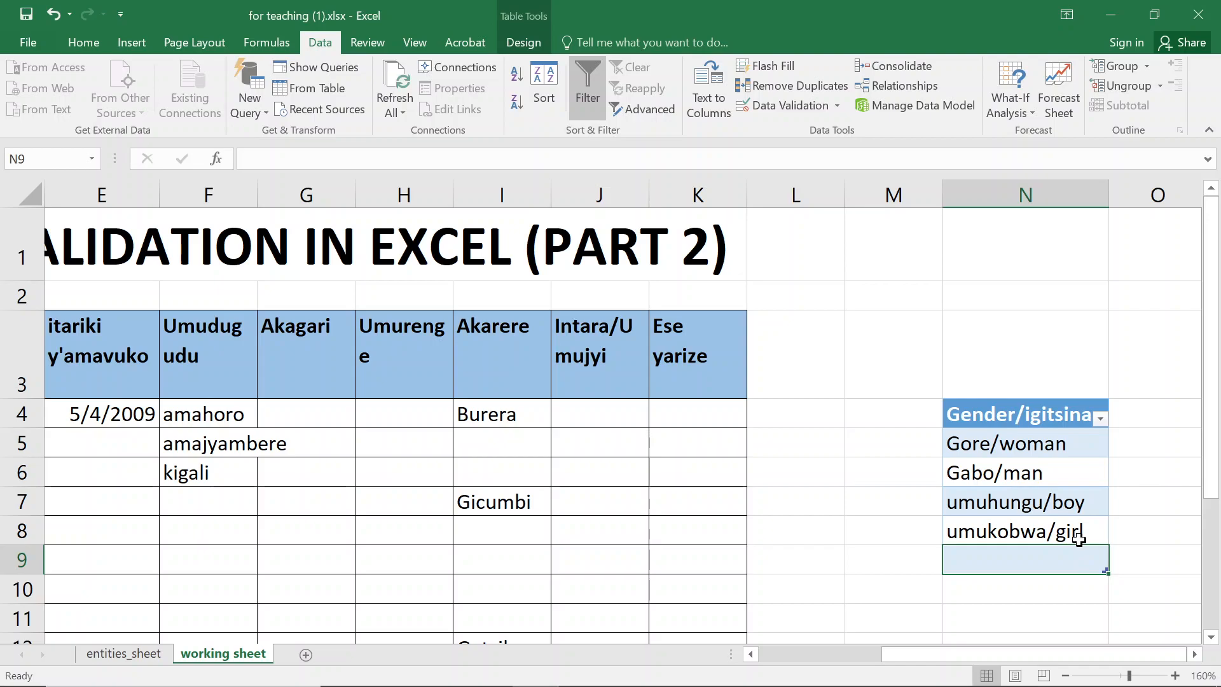
{"action": "left_click", "coordinate": [1079, 539]}
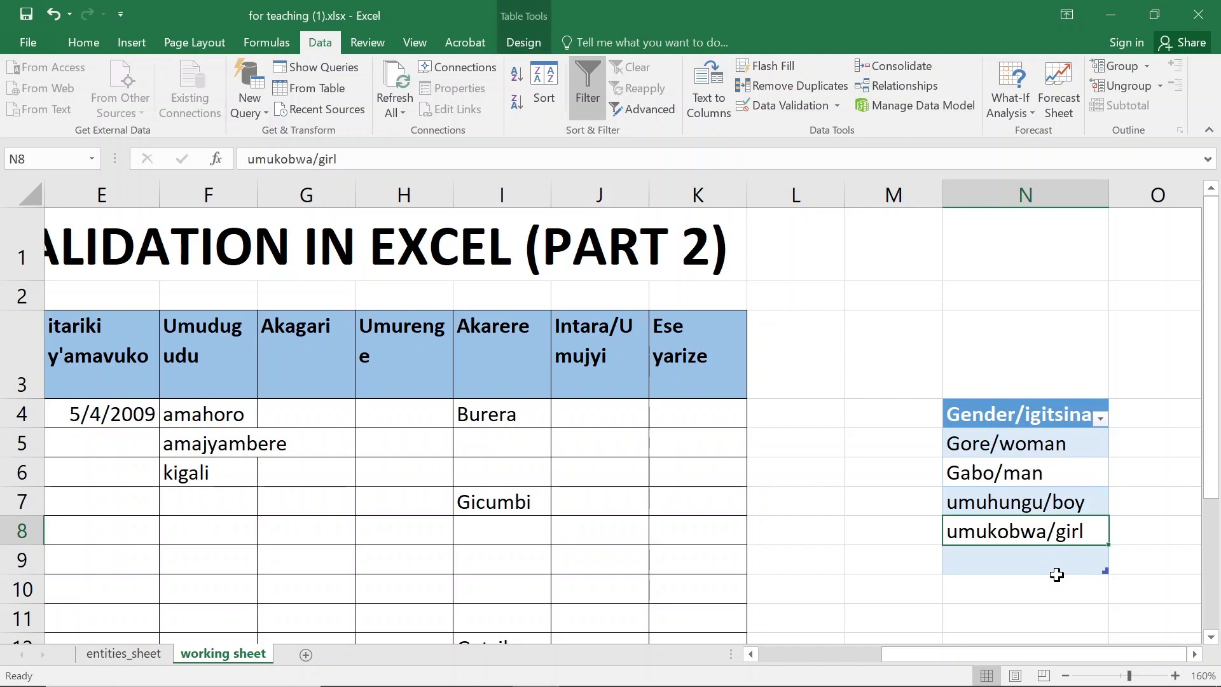
{"action": "left_click", "coordinate": [1063, 565]}
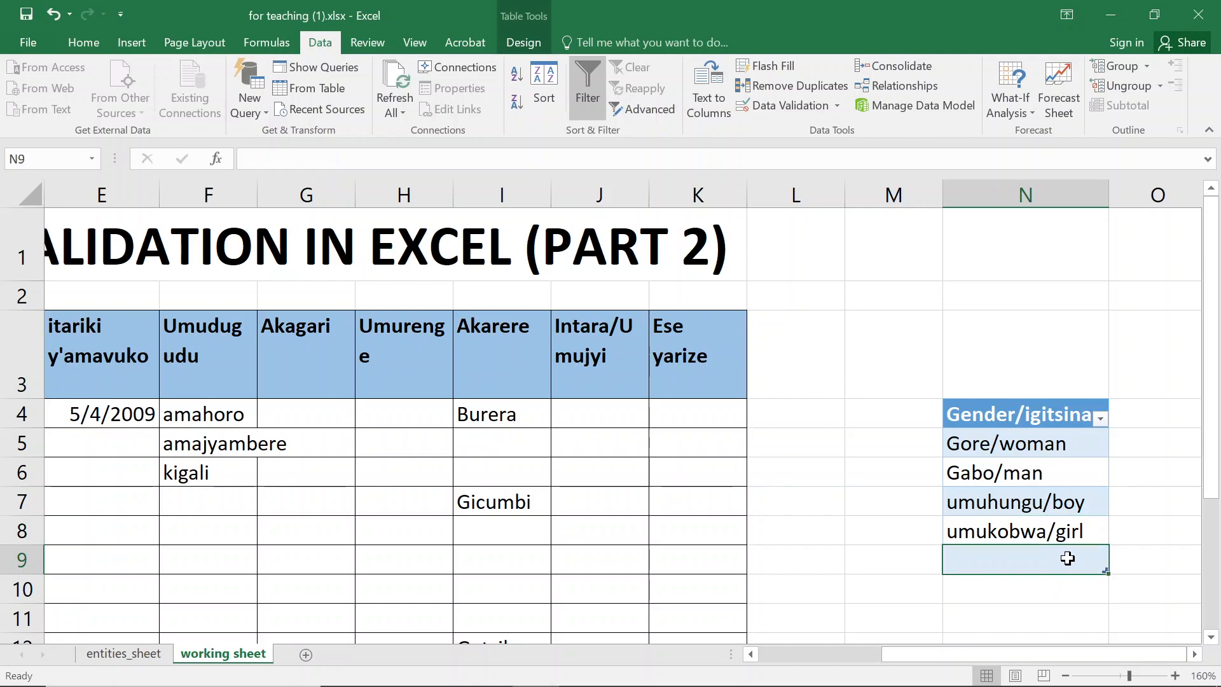
{"action": "left_click_drag", "start_coordinate": [1107, 574], "coordinate": [1107, 574]}
{"action": "left_click", "coordinate": [1112, 568]}
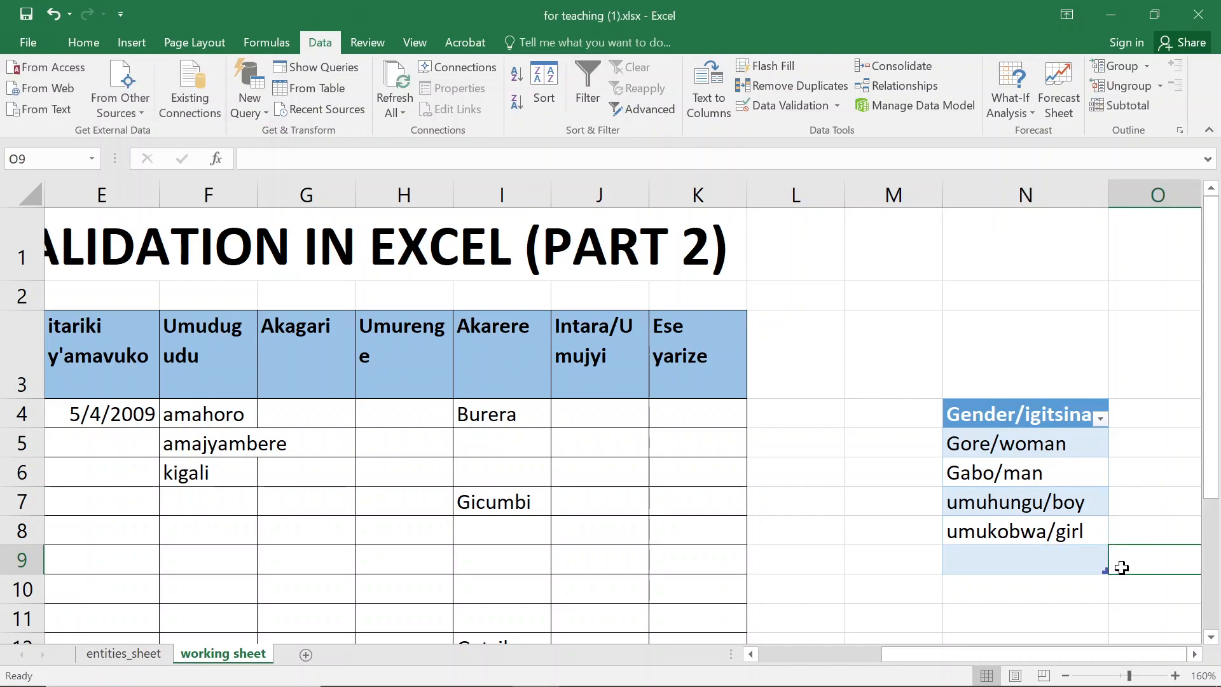
{"action": "left_click", "coordinate": [1105, 607]}
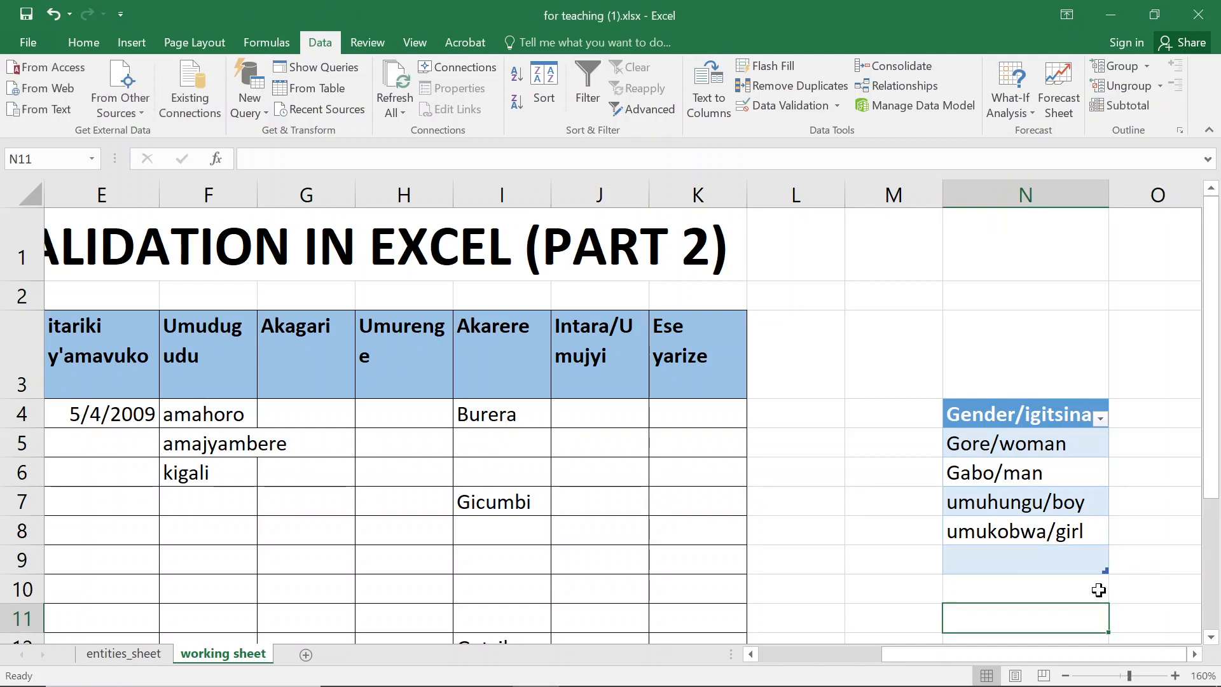
{"action": "scroll", "coordinate": [1089, 579], "scroll_direction": "left", "scroll_amount": 1}
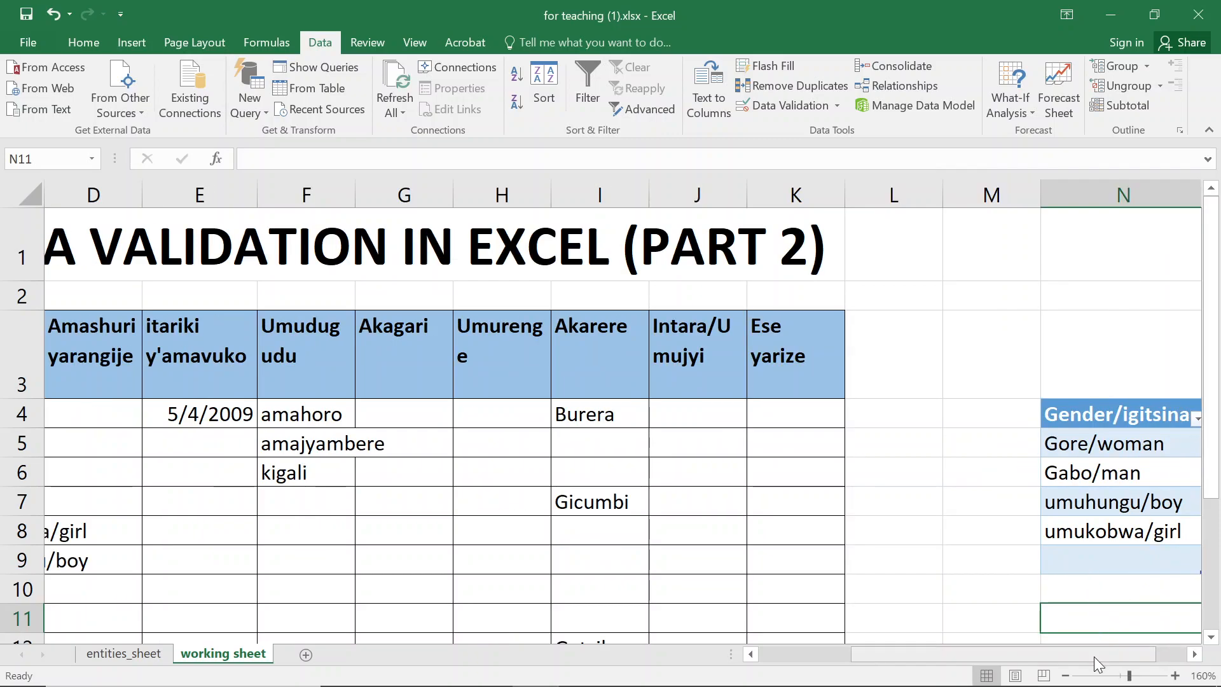
{"action": "scroll", "coordinate": [1102, 660], "scroll_direction": "right", "scroll_amount": 1}
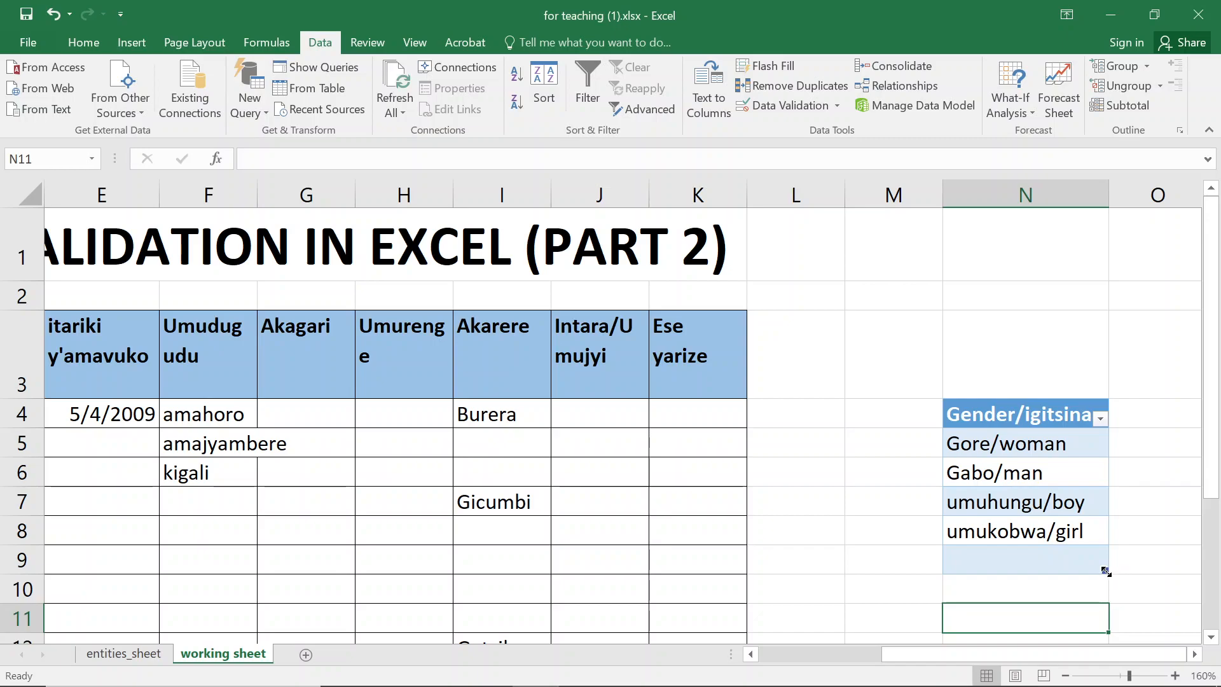
{"action": "left_click_drag", "start_coordinate": [1104, 570], "coordinate": [1093, 547]}
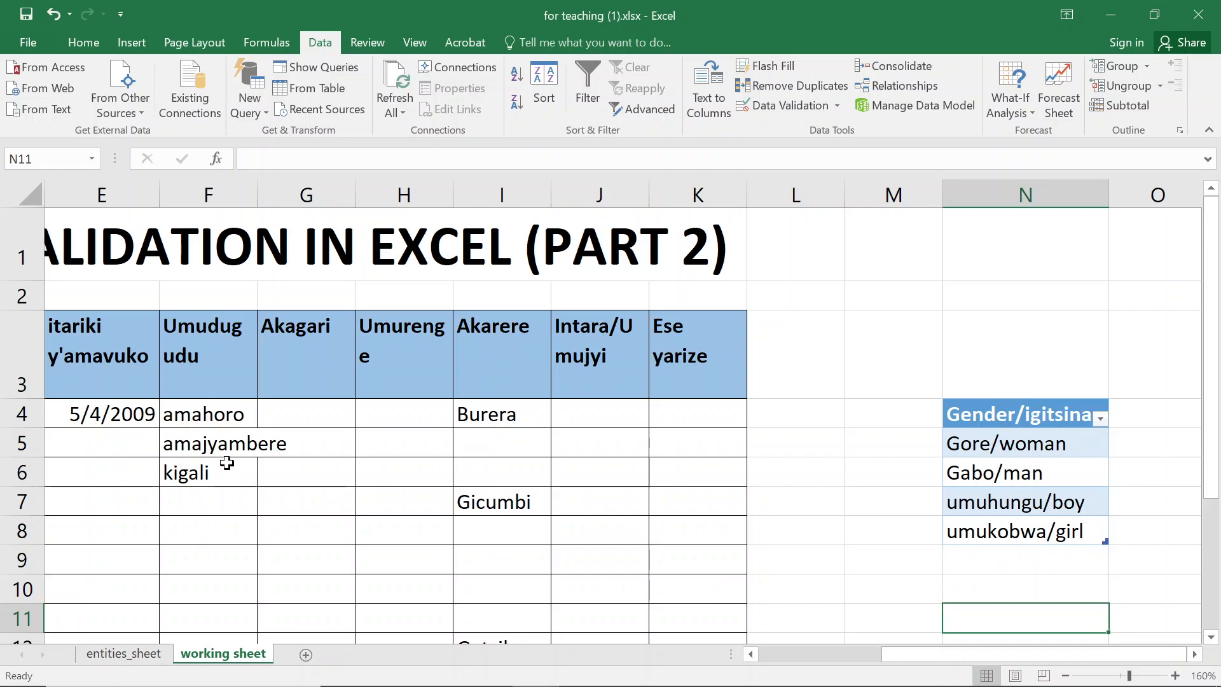
- Open the gender dropdown in C4 again to verify its list after resizing the table
{"action": "left_click", "coordinate": [101, 346]}
{"action": "key", "text": "Left"}
{"action": "key", "text": "Left"}
{"action": "key", "text": "Left"}
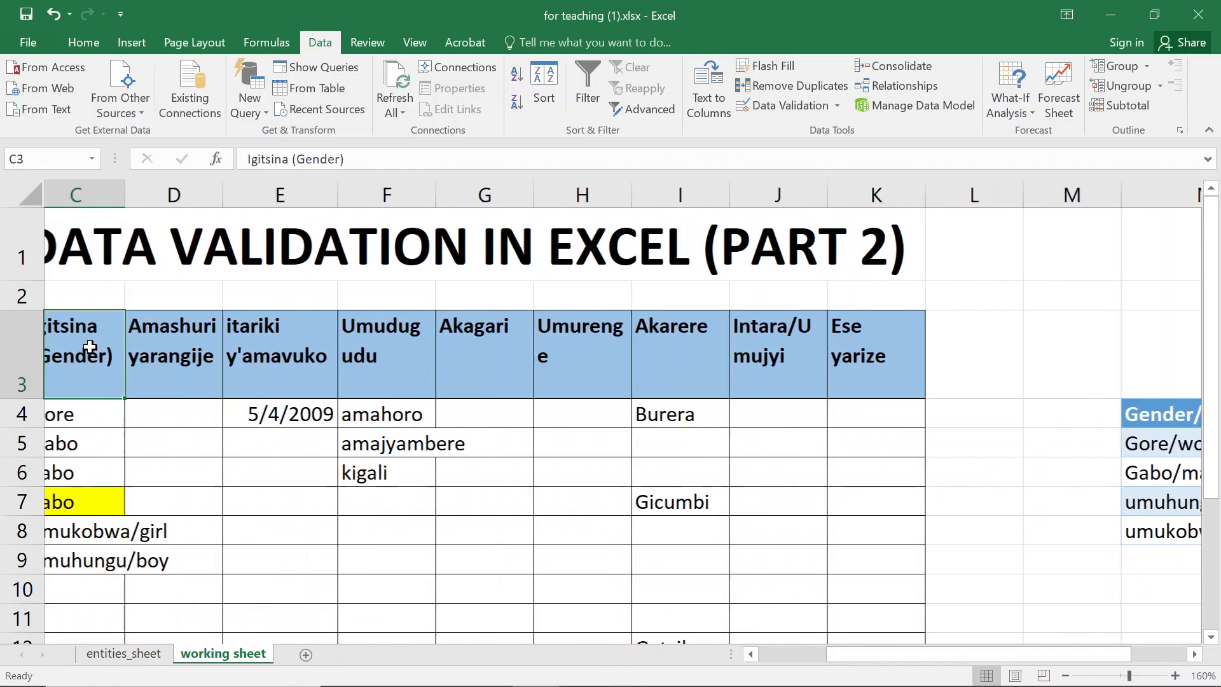
{"action": "left_click", "coordinate": [203, 417]}
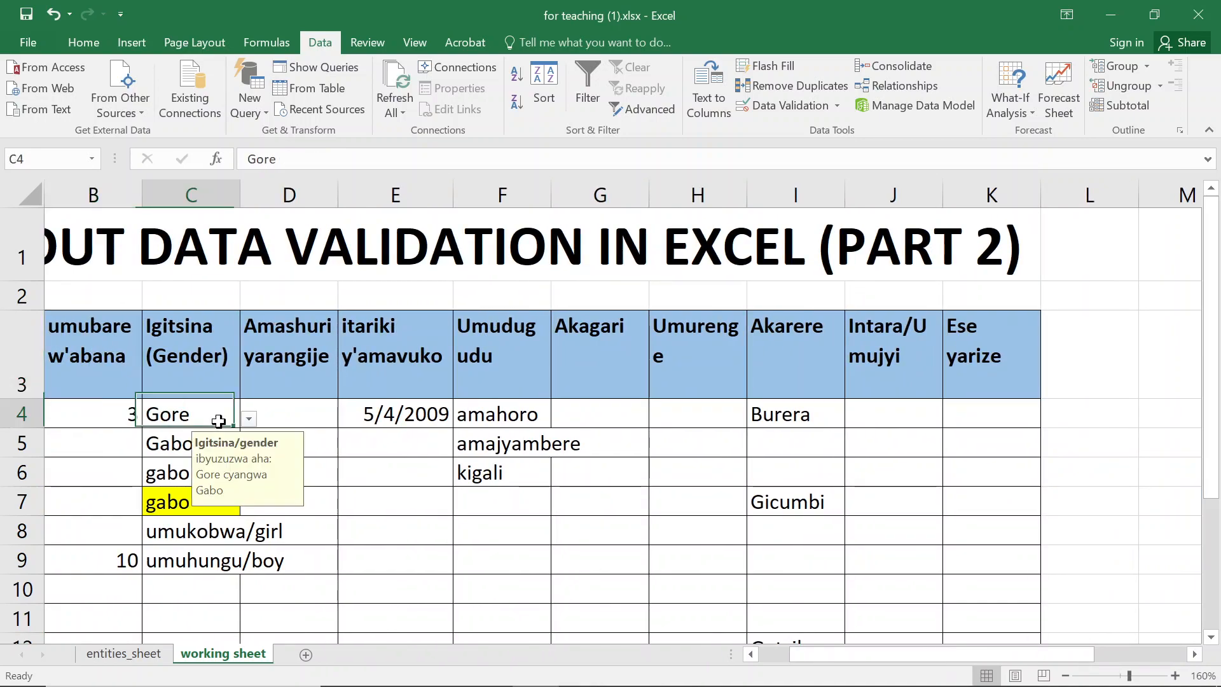
{"action": "left_click", "coordinate": [248, 422]}
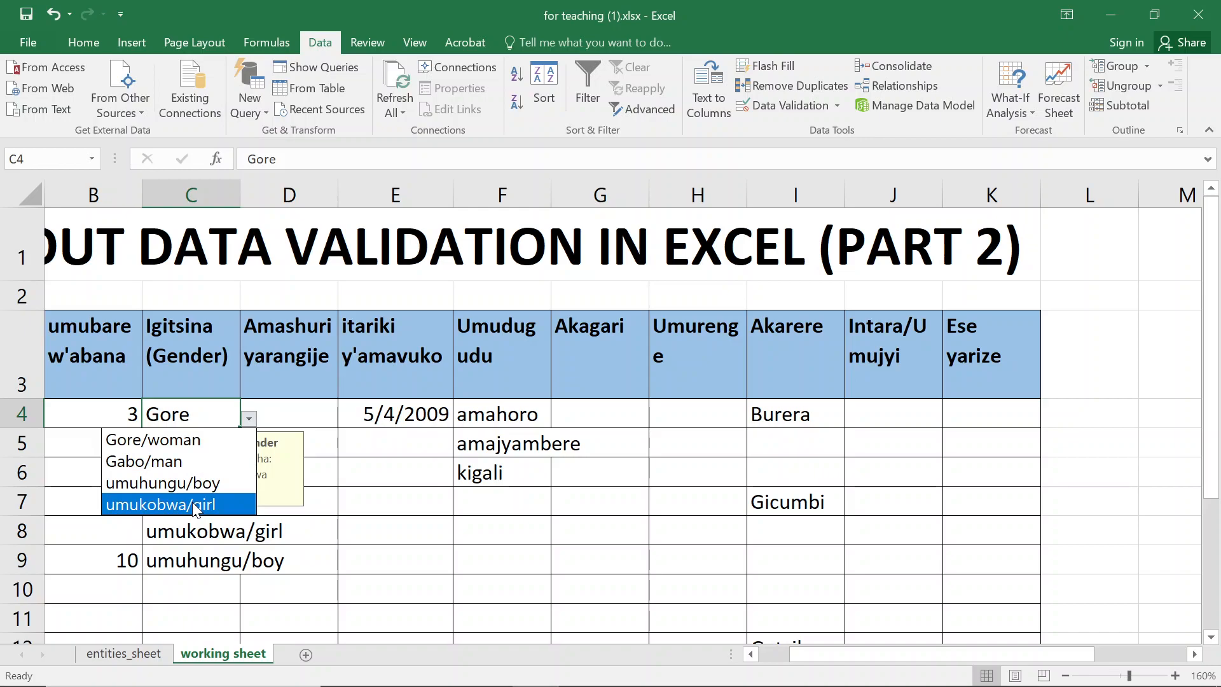
- Close the dropdown and delete the umuhungu/boy entry from N7 of the gender table
{"action": "key", "text": "Escape"}
{"action": "left_click", "coordinate": [1070, 421]}
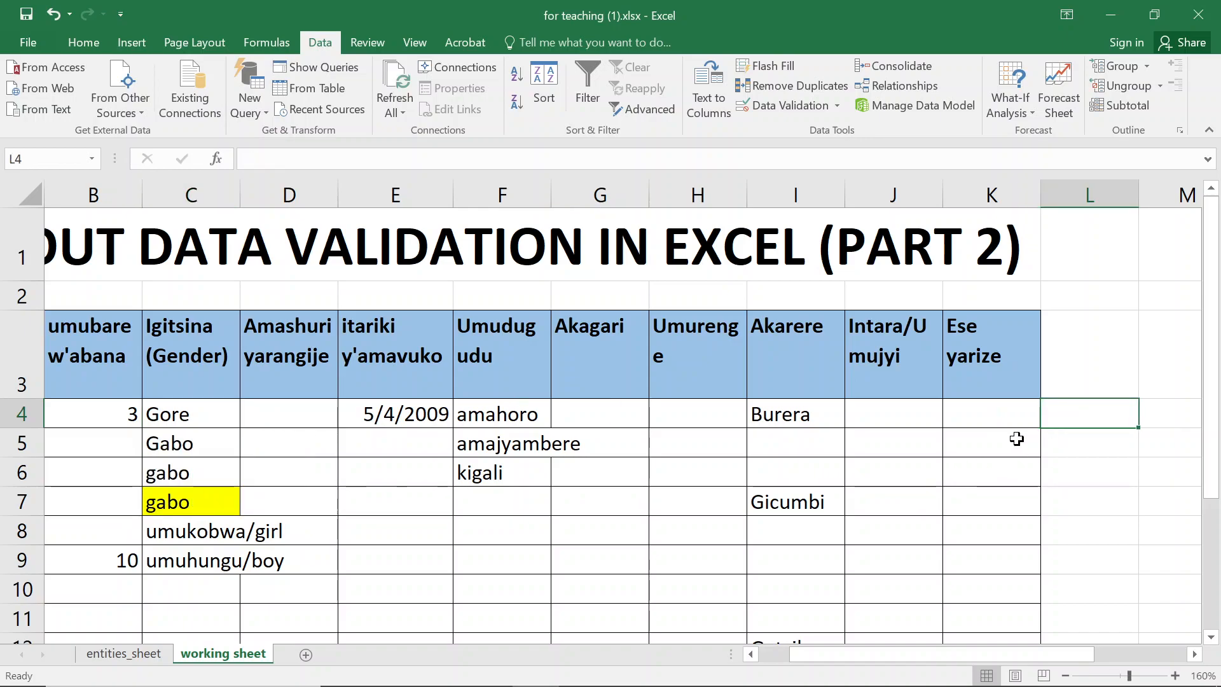
{"action": "key", "text": "ctrl+Right"}
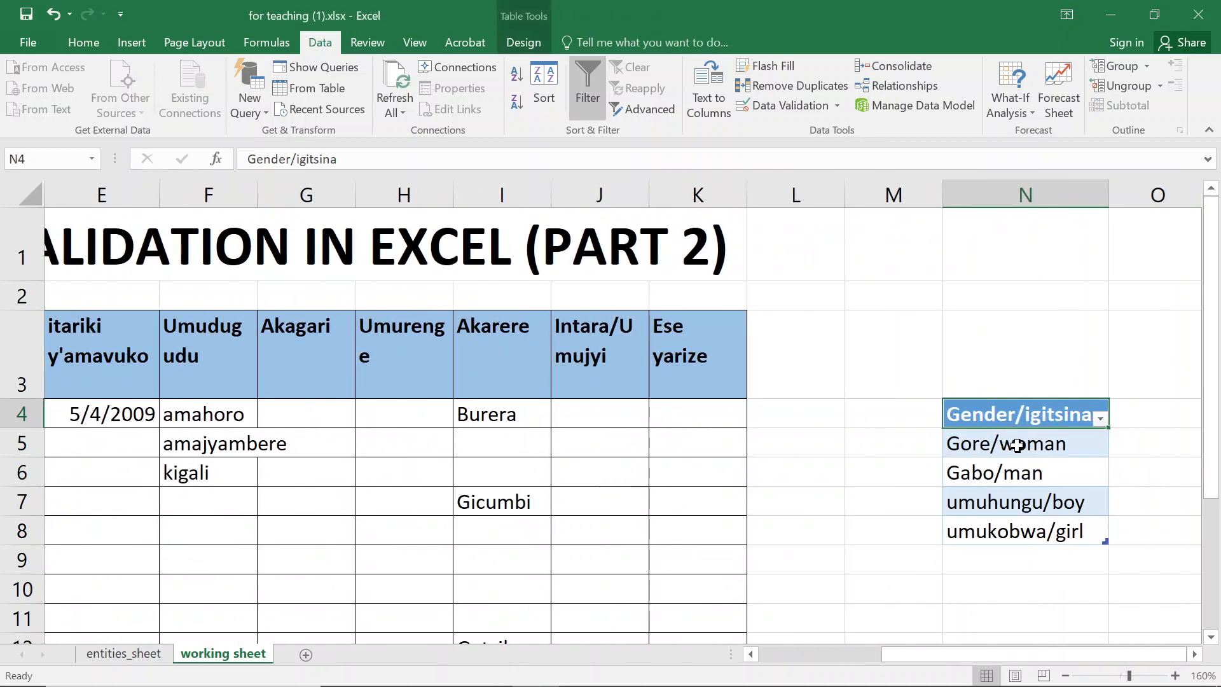
{"action": "left_click", "coordinate": [1008, 553]}
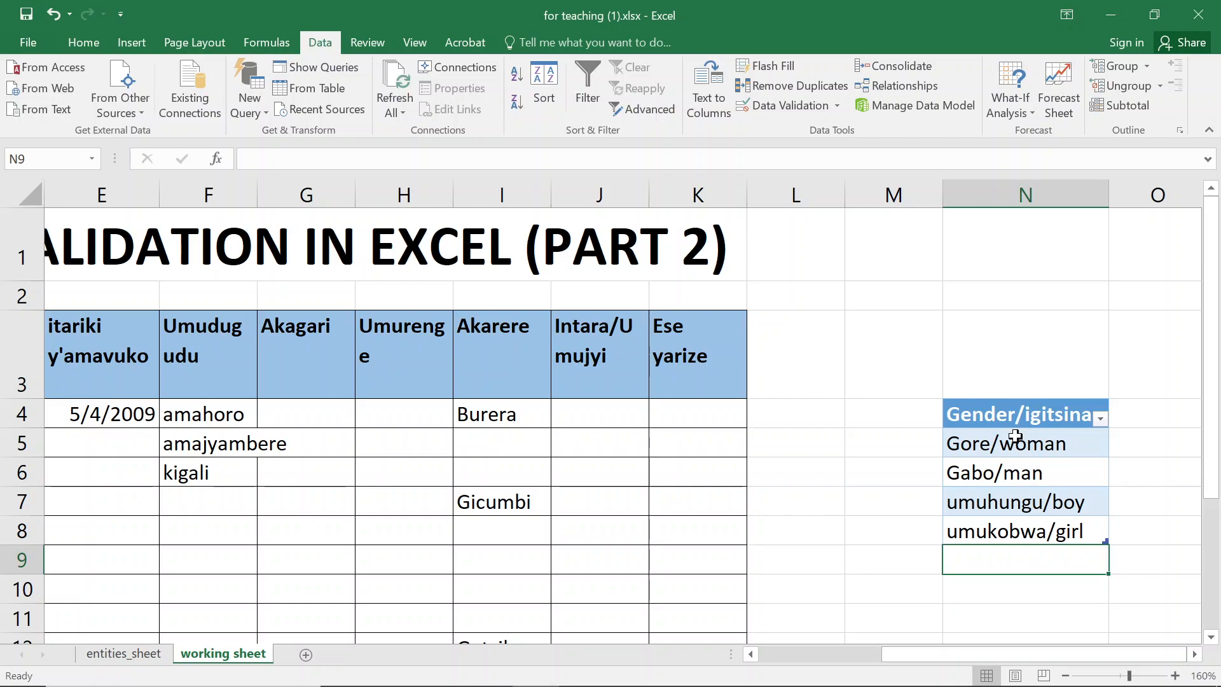
{"action": "left_click", "coordinate": [1004, 506]}
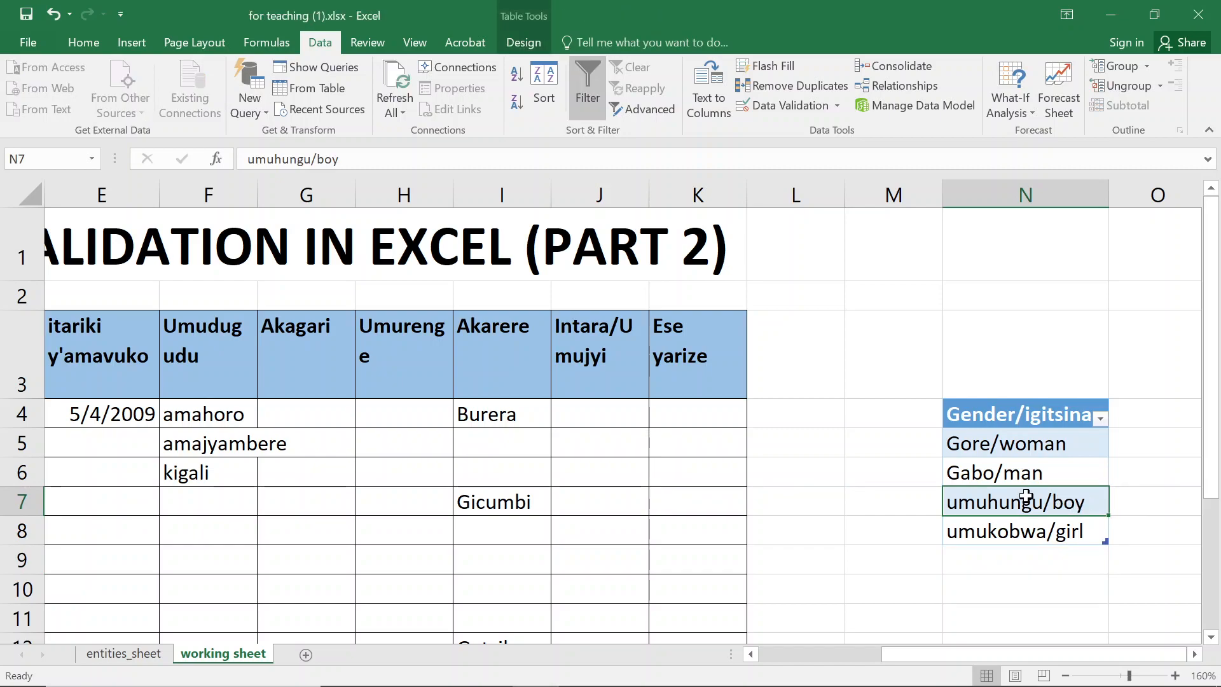
{"action": "key", "text": "Delete"}
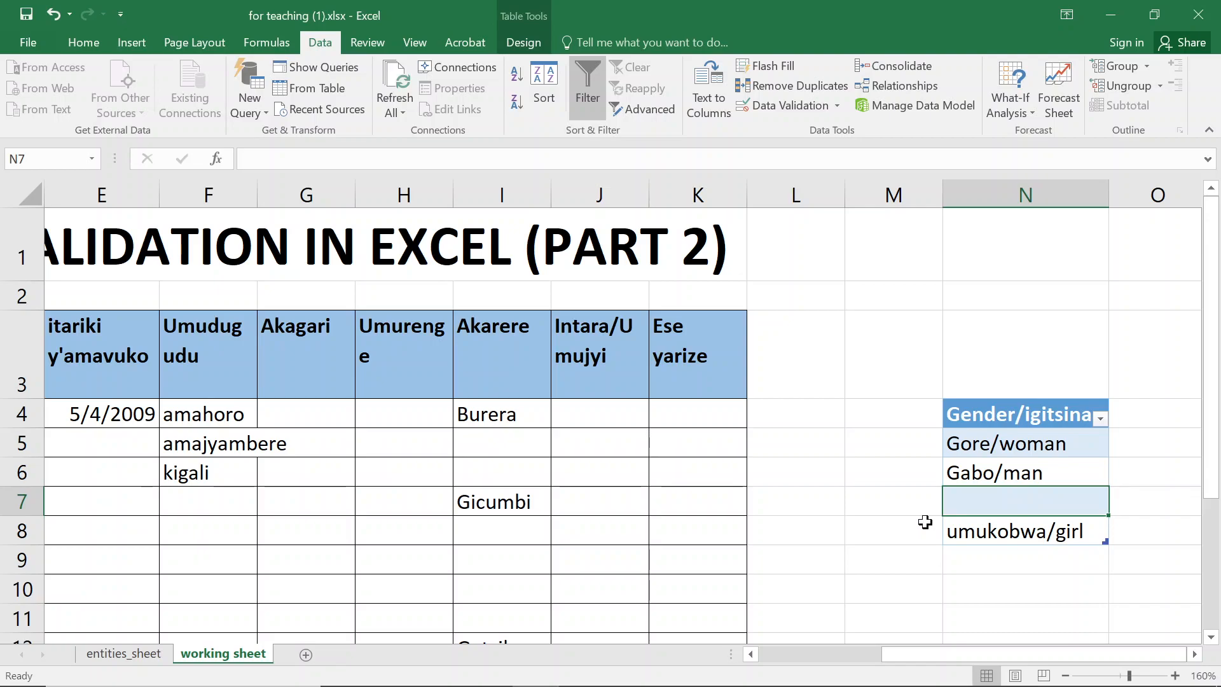
- Open the gender dropdown in C4 to check which entries it lists, then close it
{"action": "left_click", "coordinate": [85, 424]}
{"action": "key", "text": "Left"}
{"action": "key", "text": "Left"}
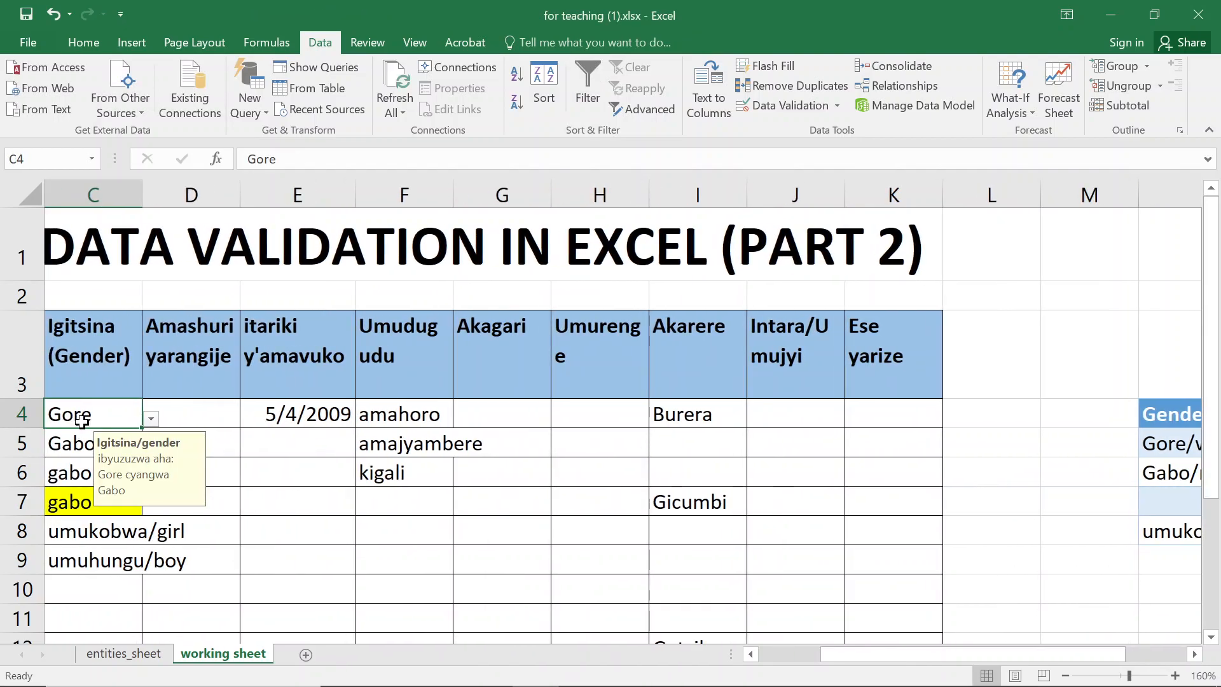
{"action": "left_click", "coordinate": [150, 419]}
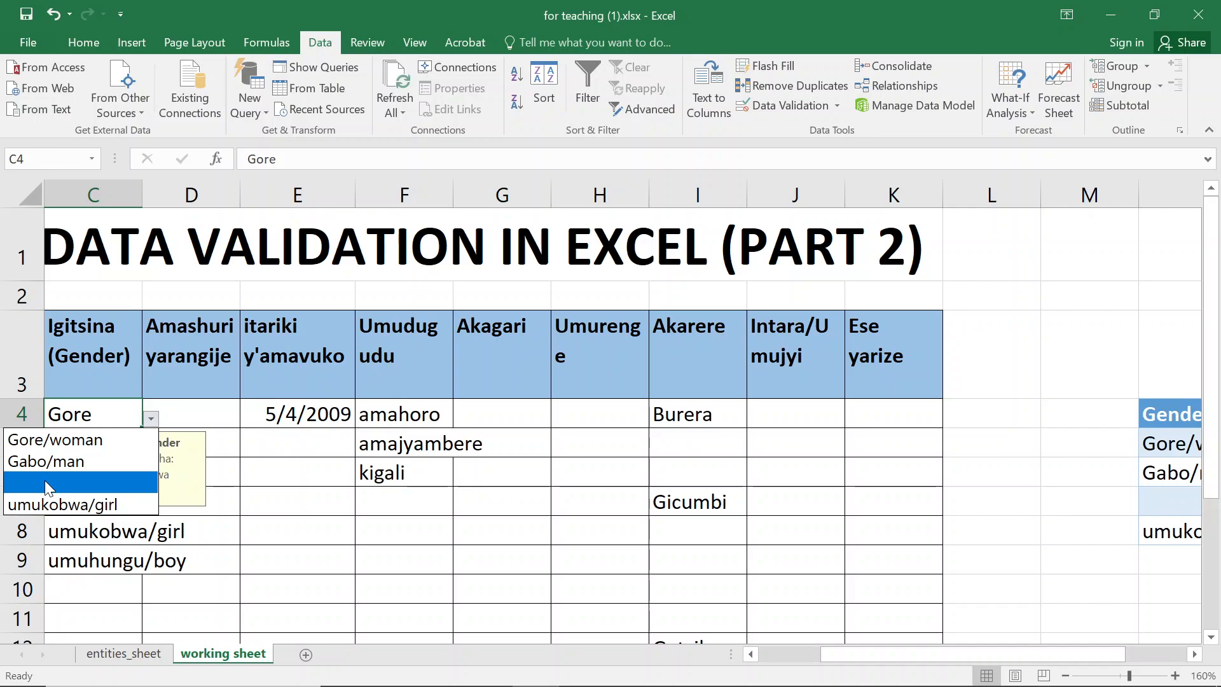
{"action": "key", "text": "Escape"}
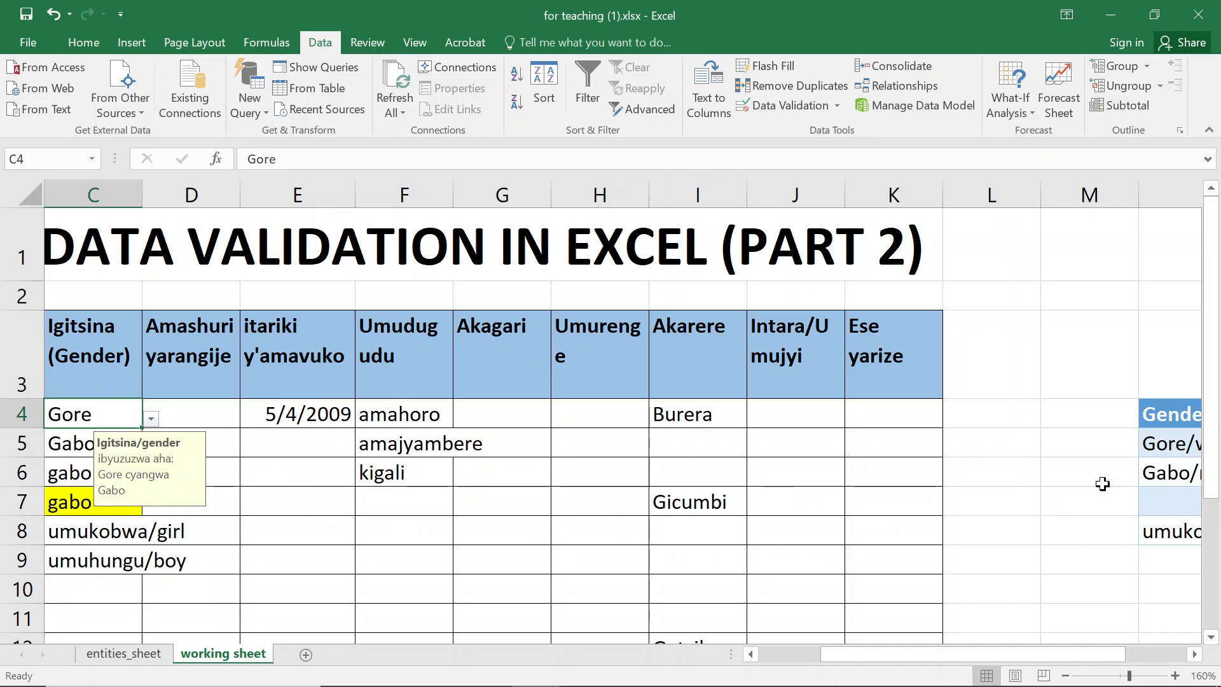
- Move the umukobwa/girl entry from N8 up into the empty N7 of the gender table
{"action": "left_click", "coordinate": [1167, 482]}
{"action": "key", "text": "Right"}
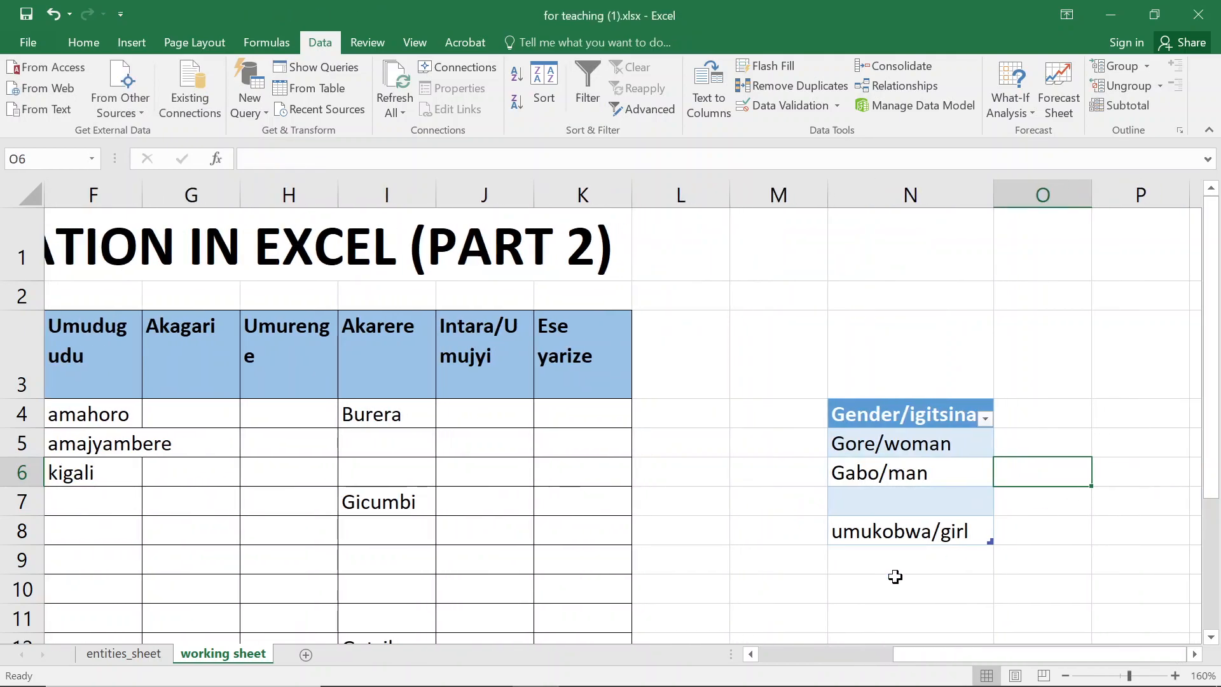
{"action": "left_click", "coordinate": [908, 533]}
{"action": "key", "text": "ctrl+x"}
{"action": "key", "text": "Up"}
{"action": "key", "text": "ctrl+v"}
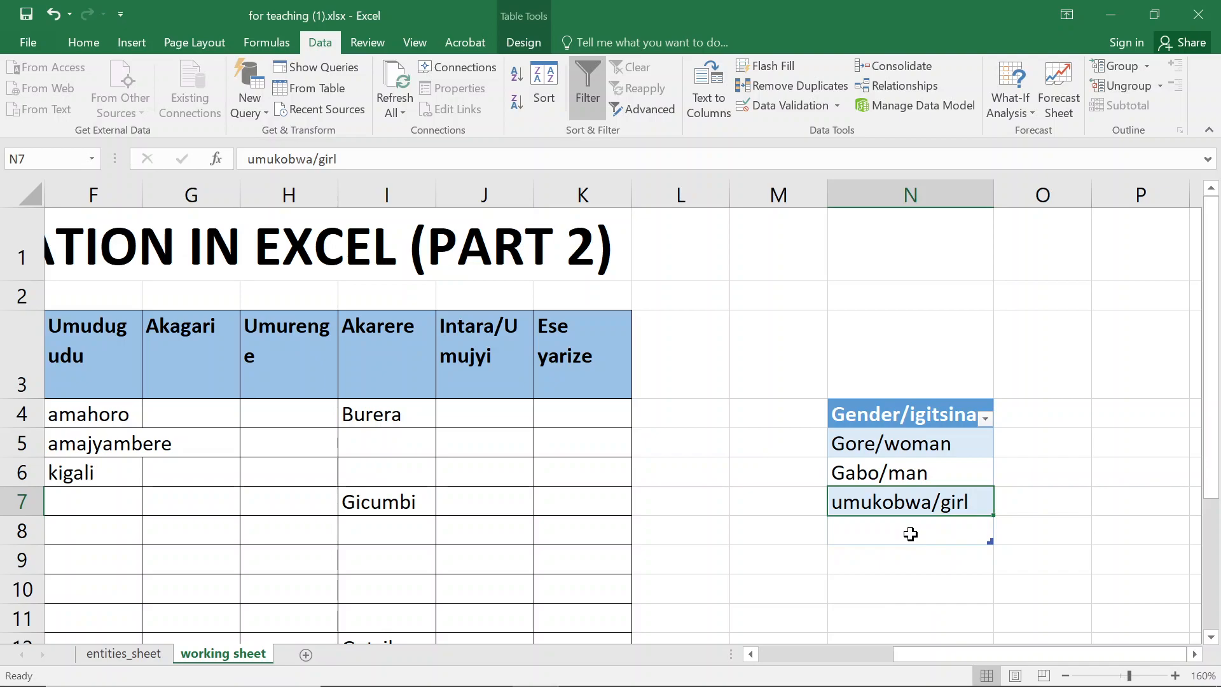
{"action": "mouse_move", "coordinate": [833, 684]}
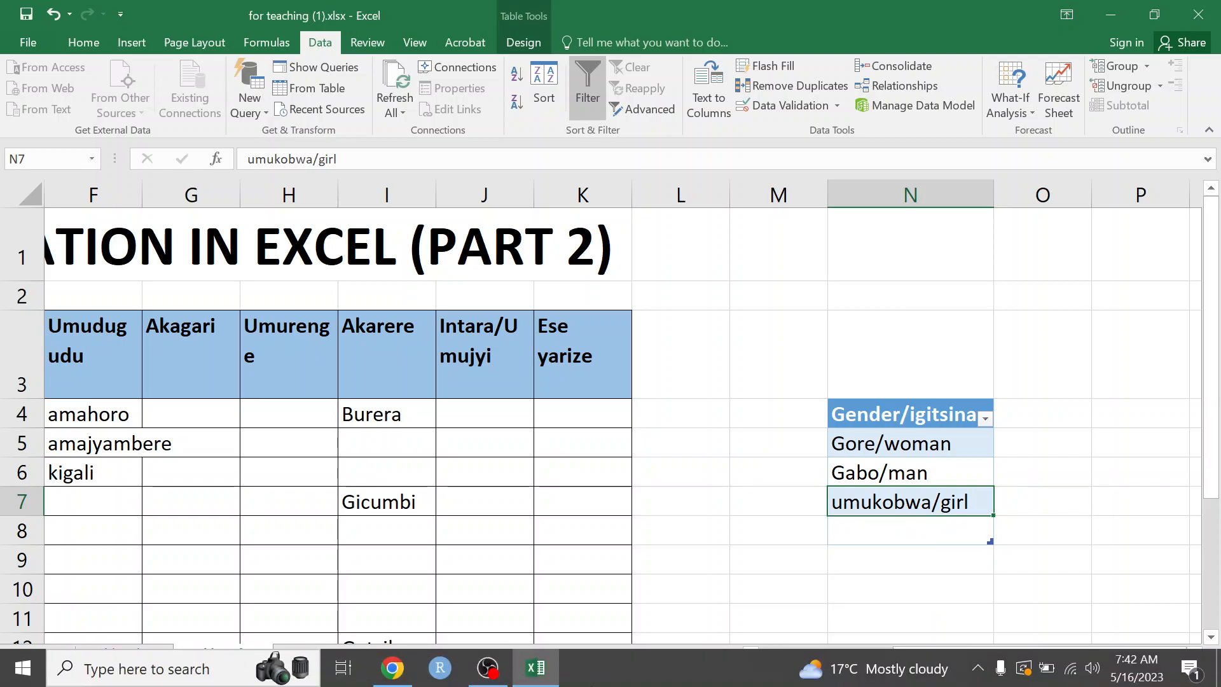
{"action": "key", "text": "super"}
{"action": "type", "text": "key"}
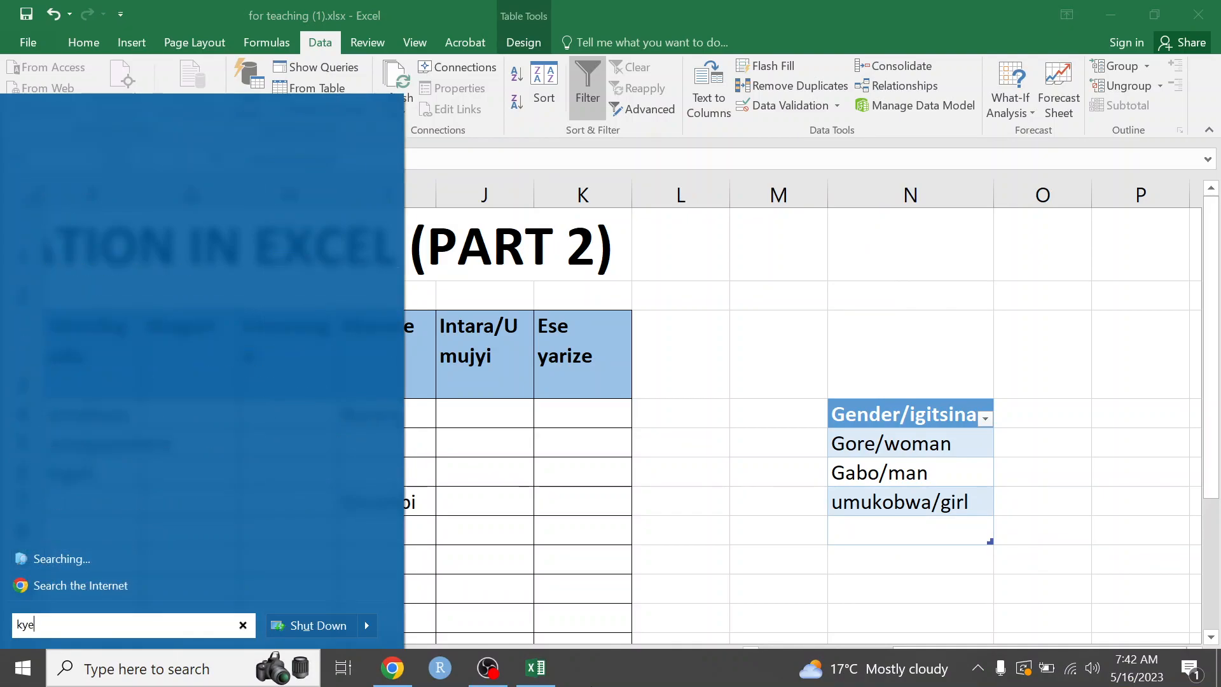
{"action": "key", "text": "Return"}
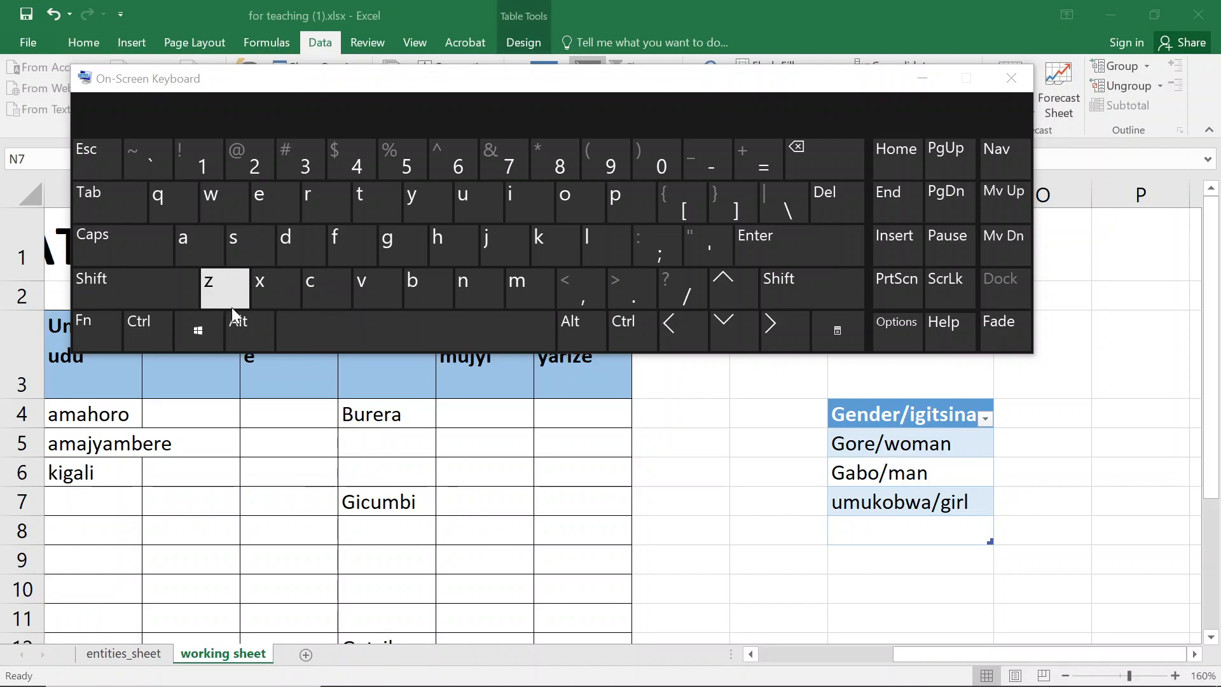
{"action": "key", "text": "ctrl"}
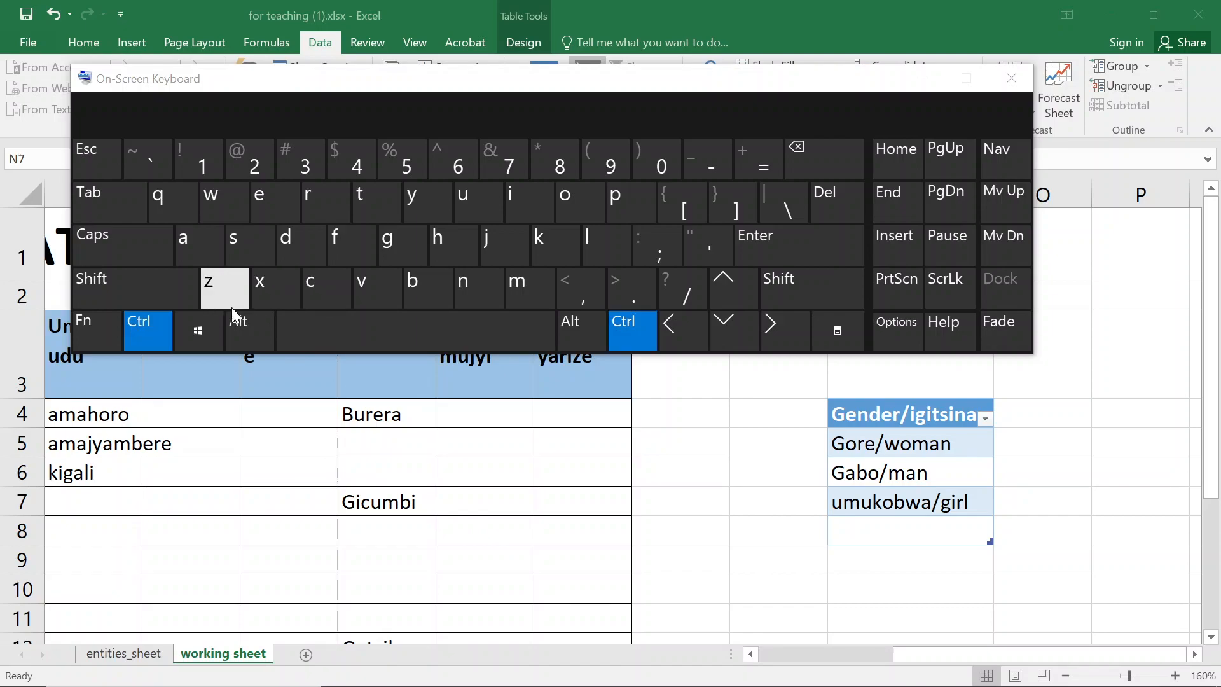
{"action": "left_click", "coordinate": [231, 307]}
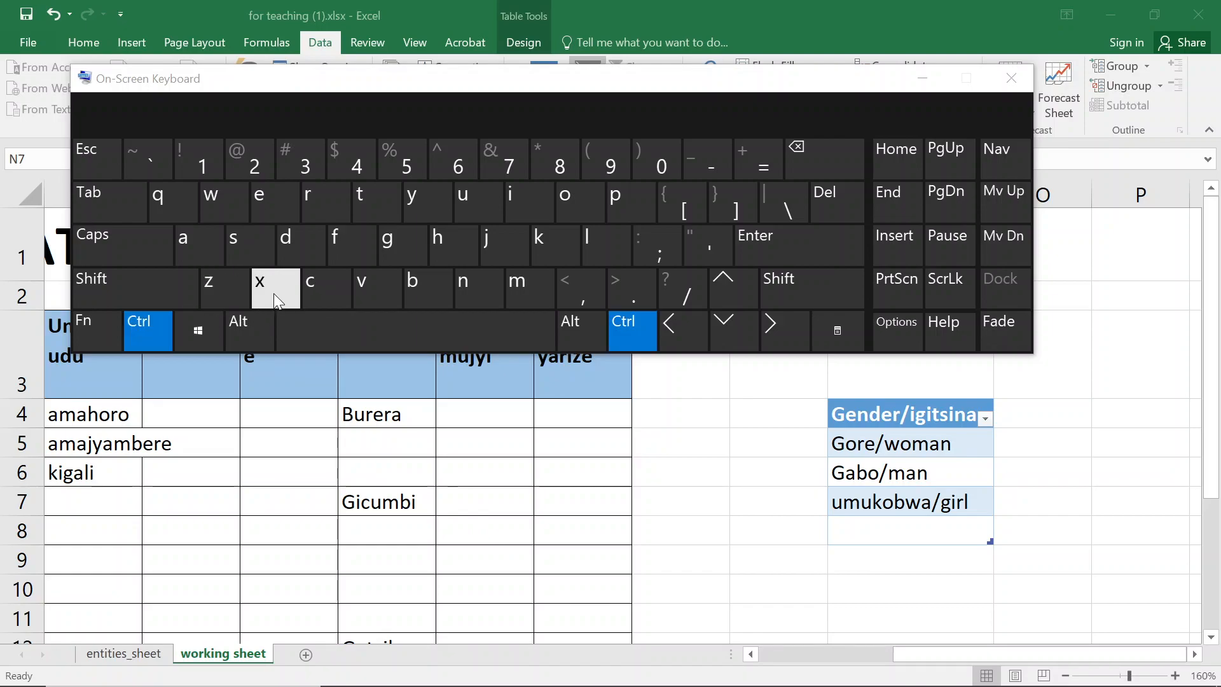
{"action": "left_click", "coordinate": [887, 510]}
{"action": "key", "text": "ctrl+c"}
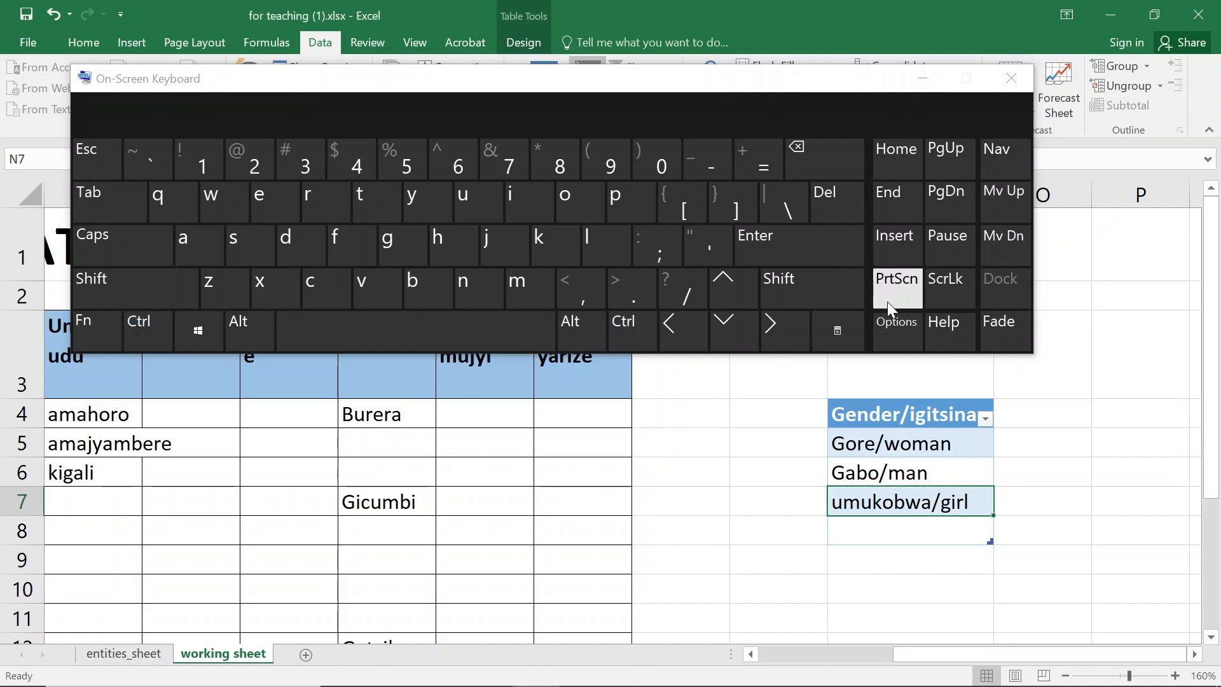
{"action": "left_click", "coordinate": [1011, 78]}
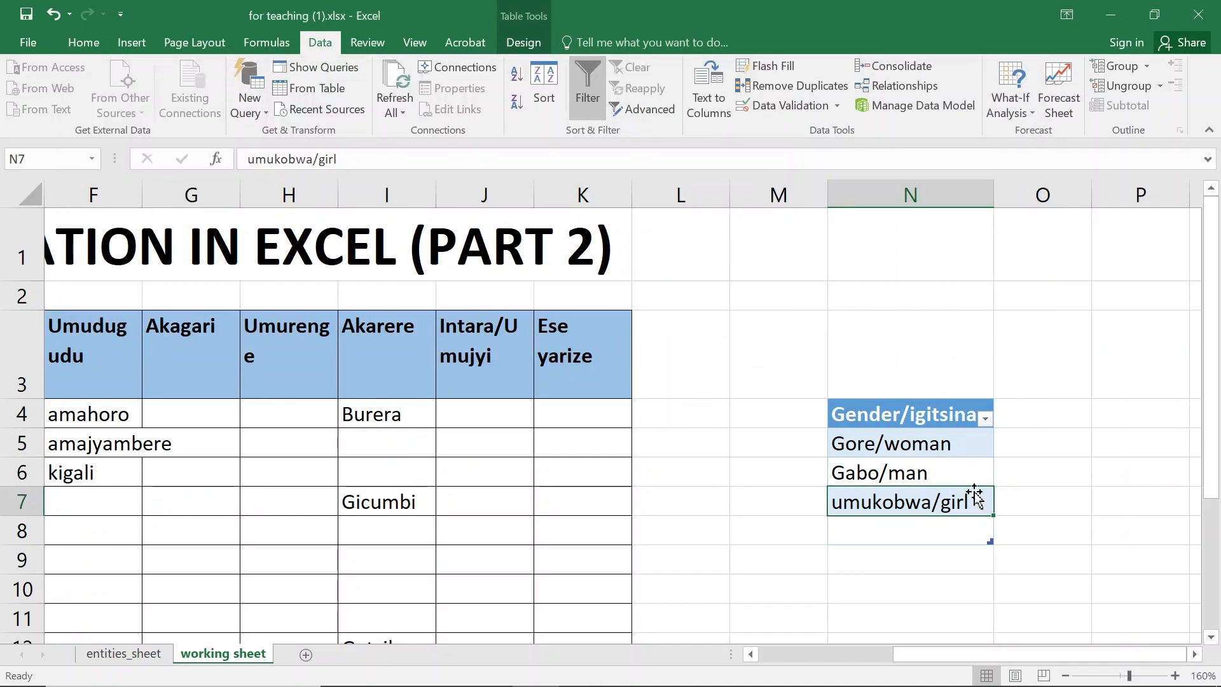
- Try to shrink the gender table by dragging its corner up to row 7, then undo it
{"action": "left_click", "coordinate": [961, 536]}
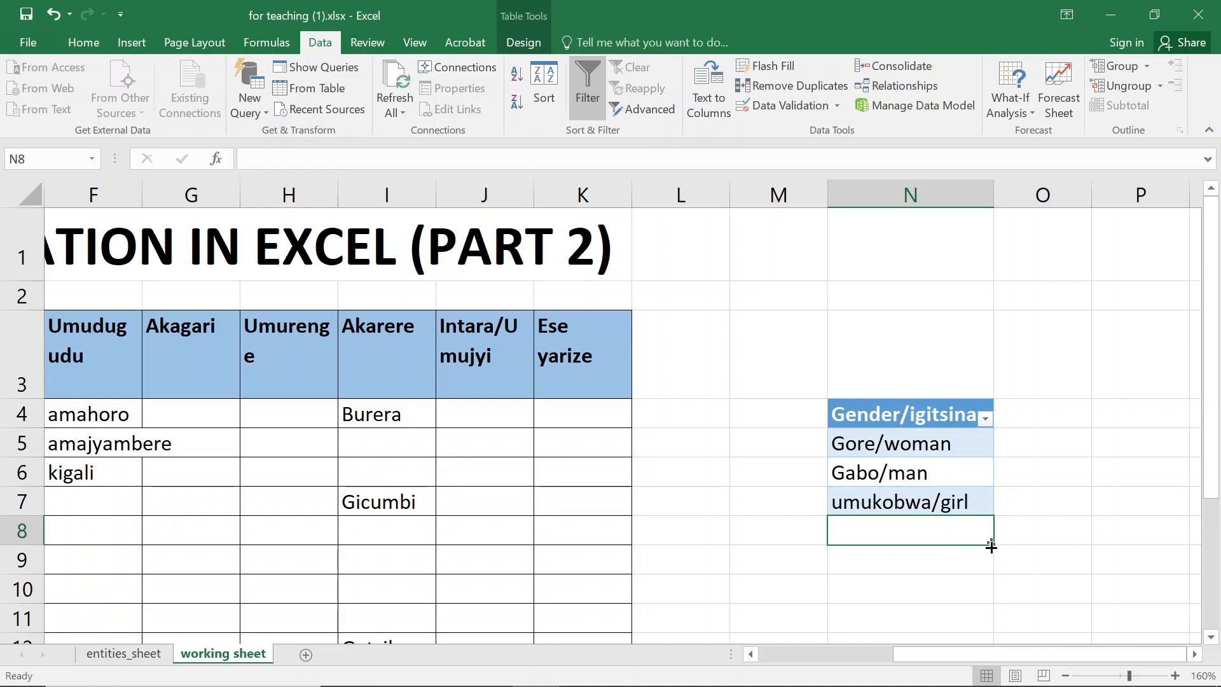
{"action": "left_click_drag", "start_coordinate": [993, 541], "coordinate": [977, 498]}
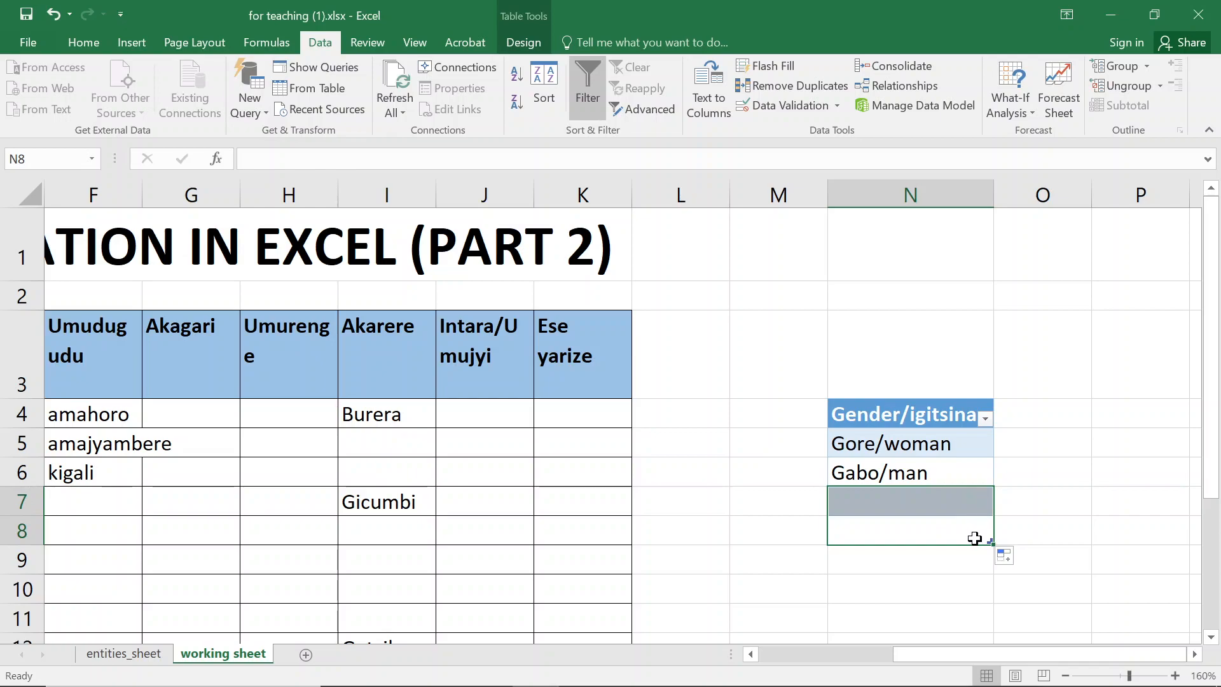
{"action": "key", "text": "ctrl+z"}
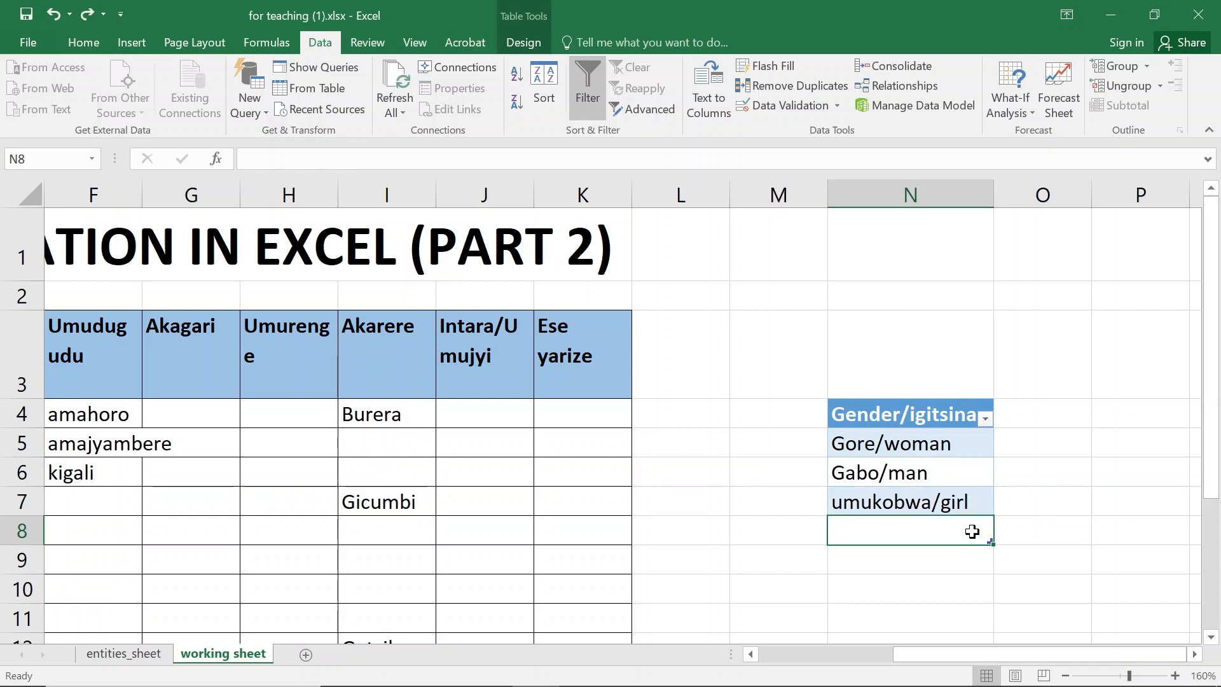
- Resize the gender table so it ends at row 7, removing the empty row 8
{"action": "left_click_drag", "start_coordinate": [908, 418], "coordinate": [891, 522]}
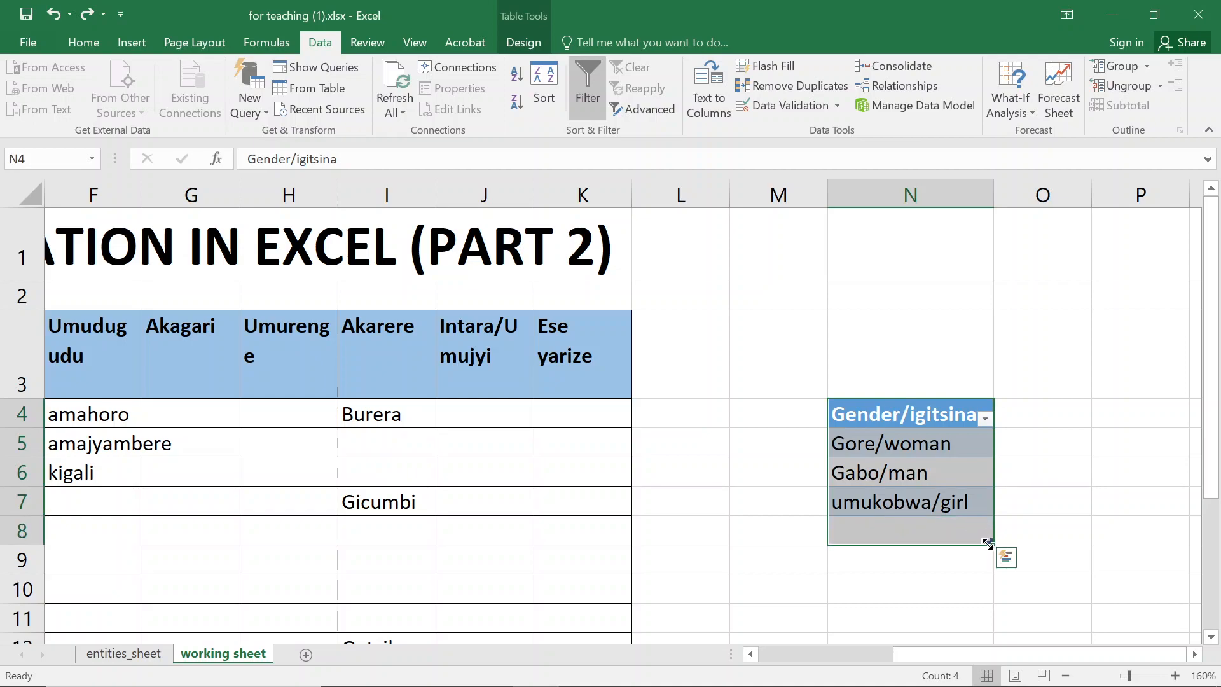
{"action": "left_click_drag", "start_coordinate": [986, 544], "coordinate": [981, 508]}
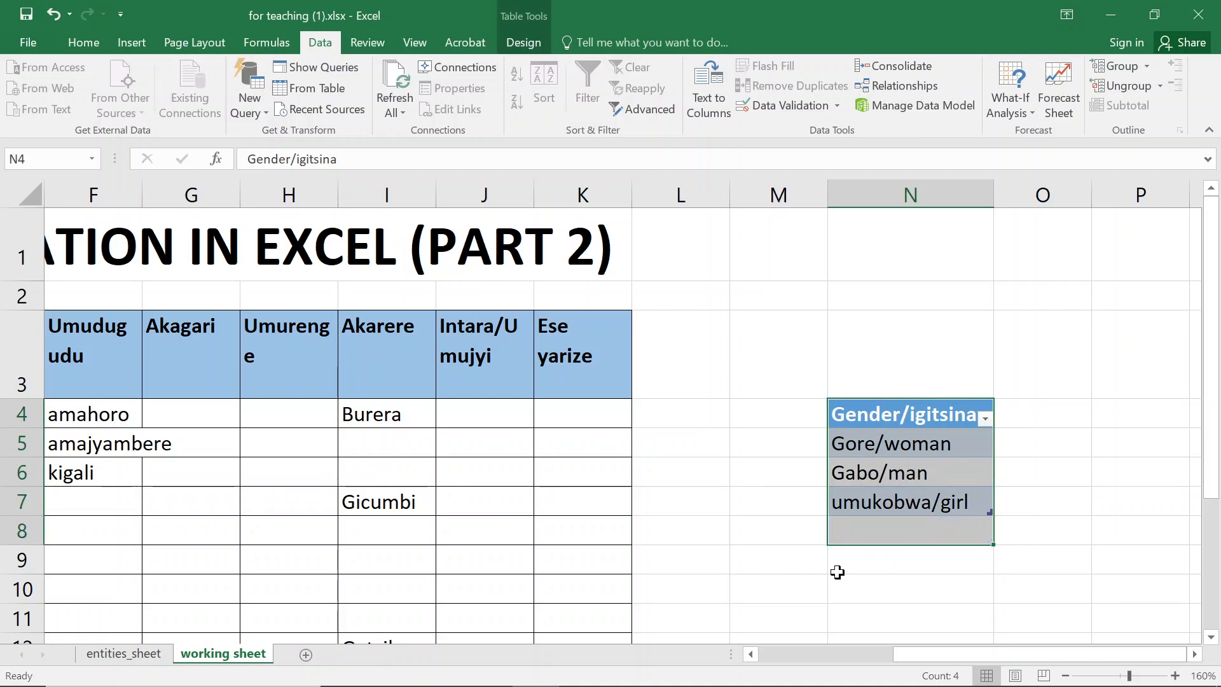
{"action": "left_click", "coordinate": [1071, 493]}
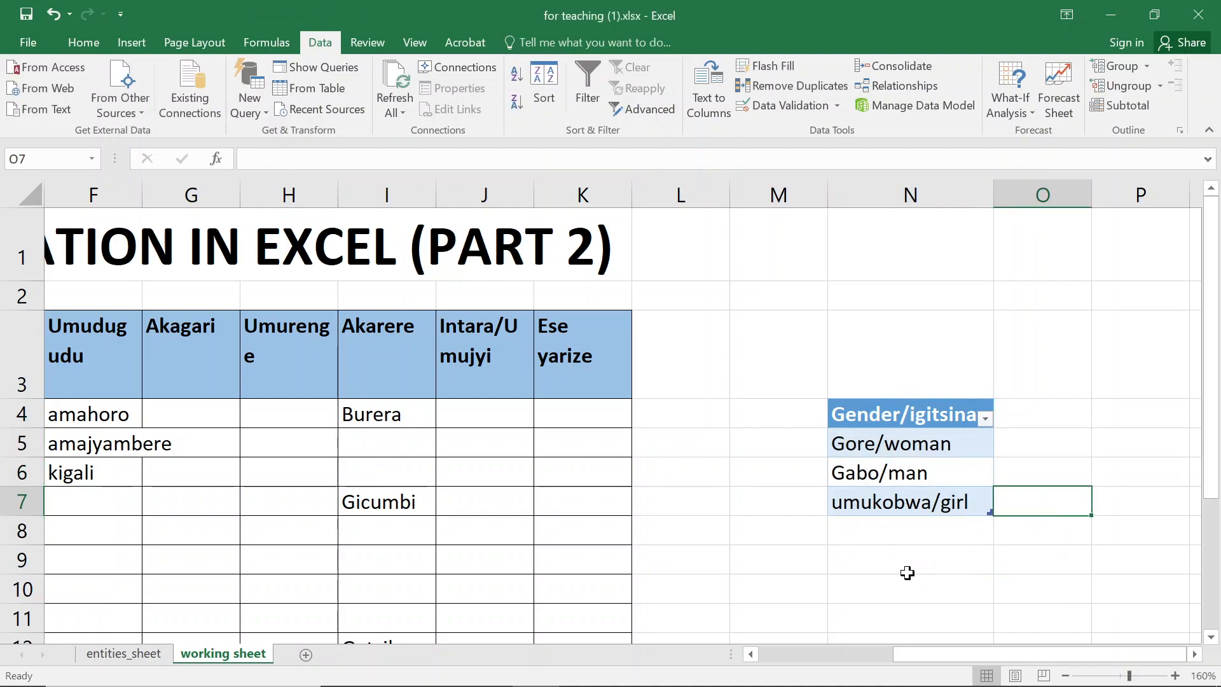
- Copy the gender table N4:N7 and paste it starting at cell F22
{"action": "left_click", "coordinate": [84, 358]}
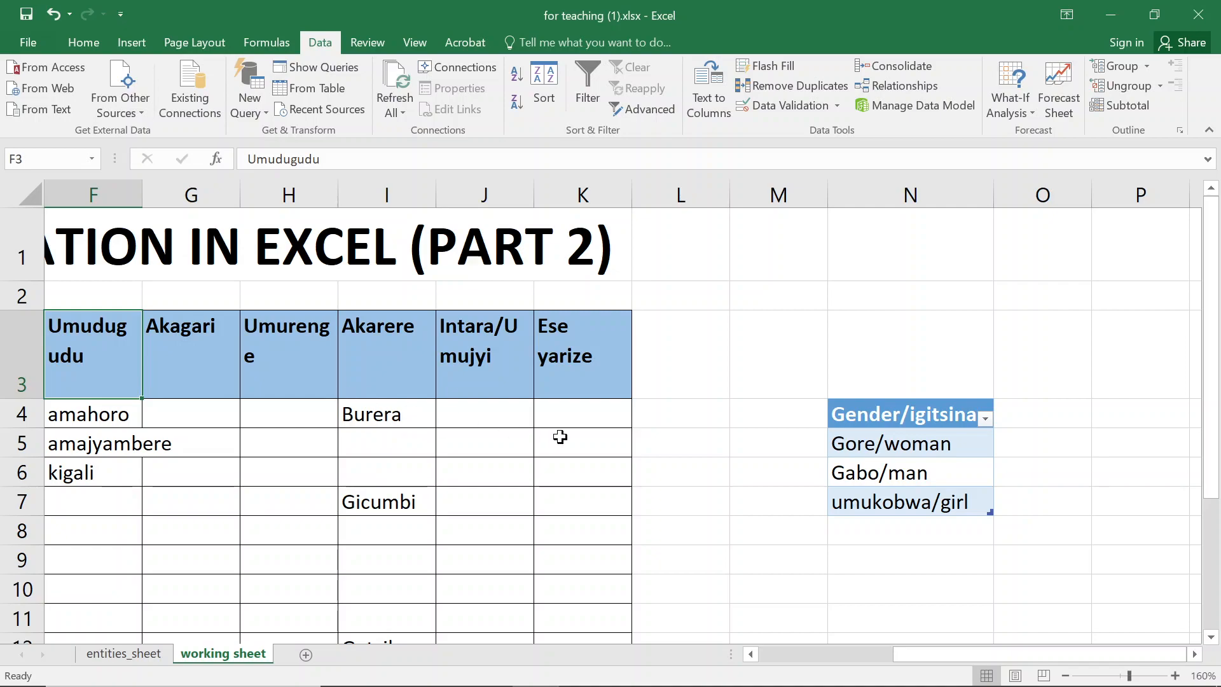
{"action": "left_click_drag", "start_coordinate": [903, 420], "coordinate": [890, 499]}
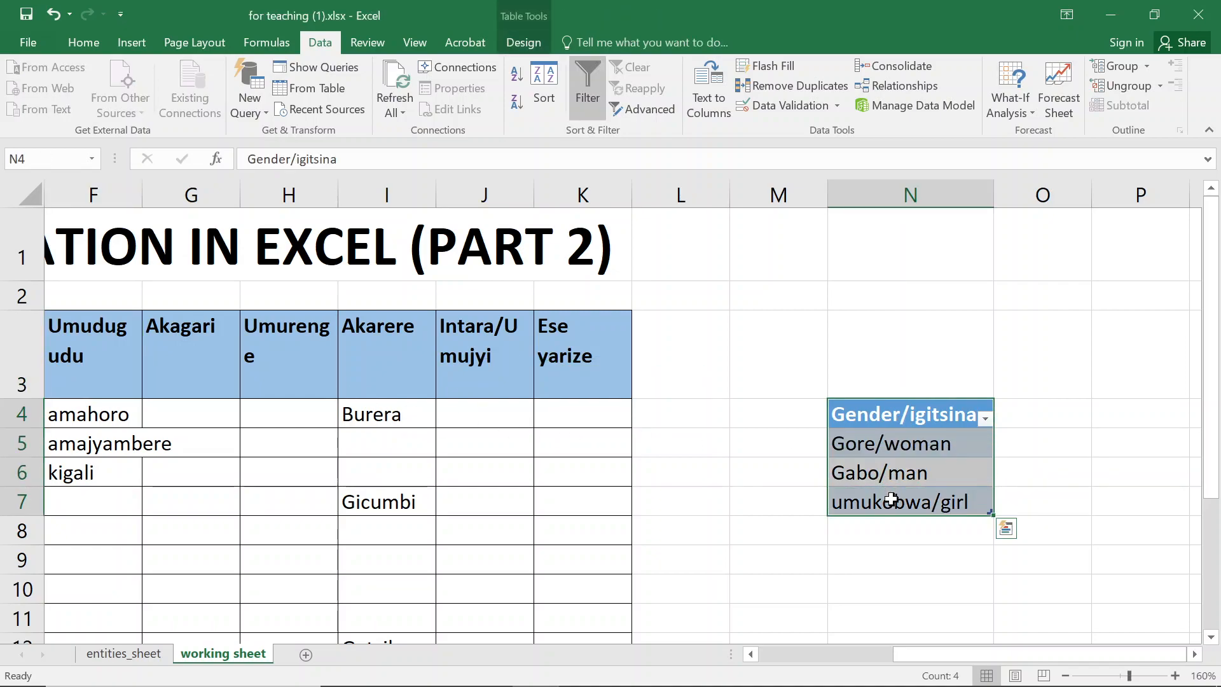
{"action": "key", "text": "ctrl+c"}
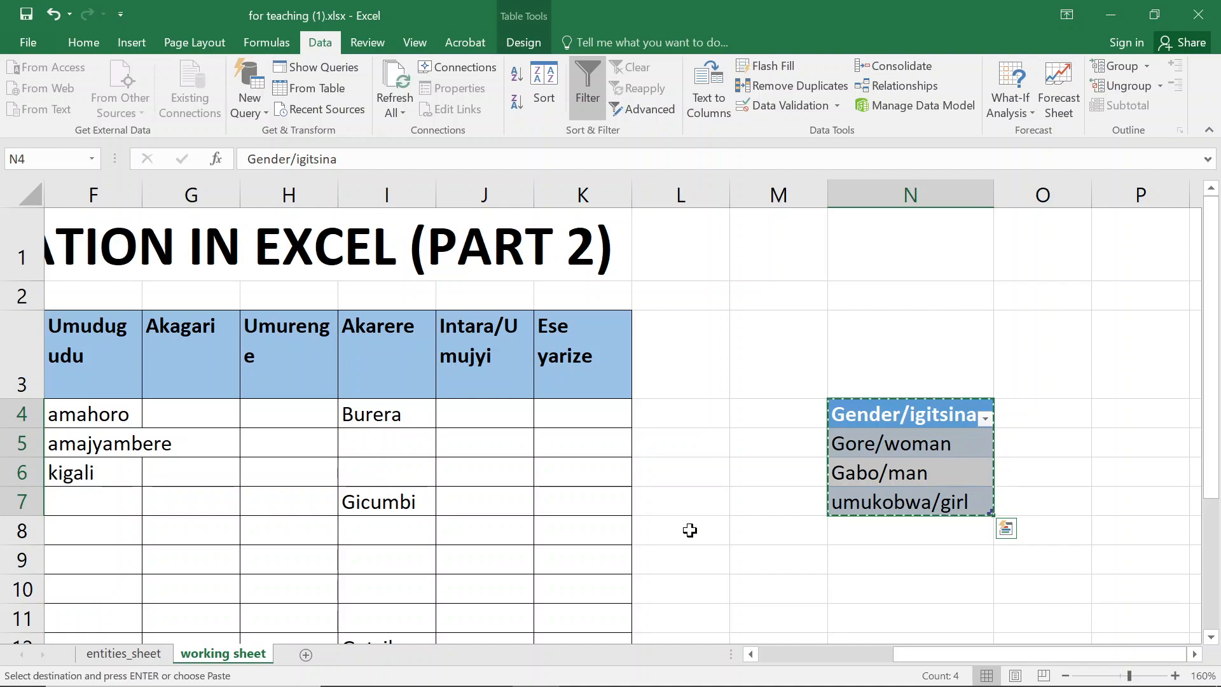
{"action": "left_click", "coordinate": [487, 545]}
{"action": "key", "text": "ctrl+Down"}
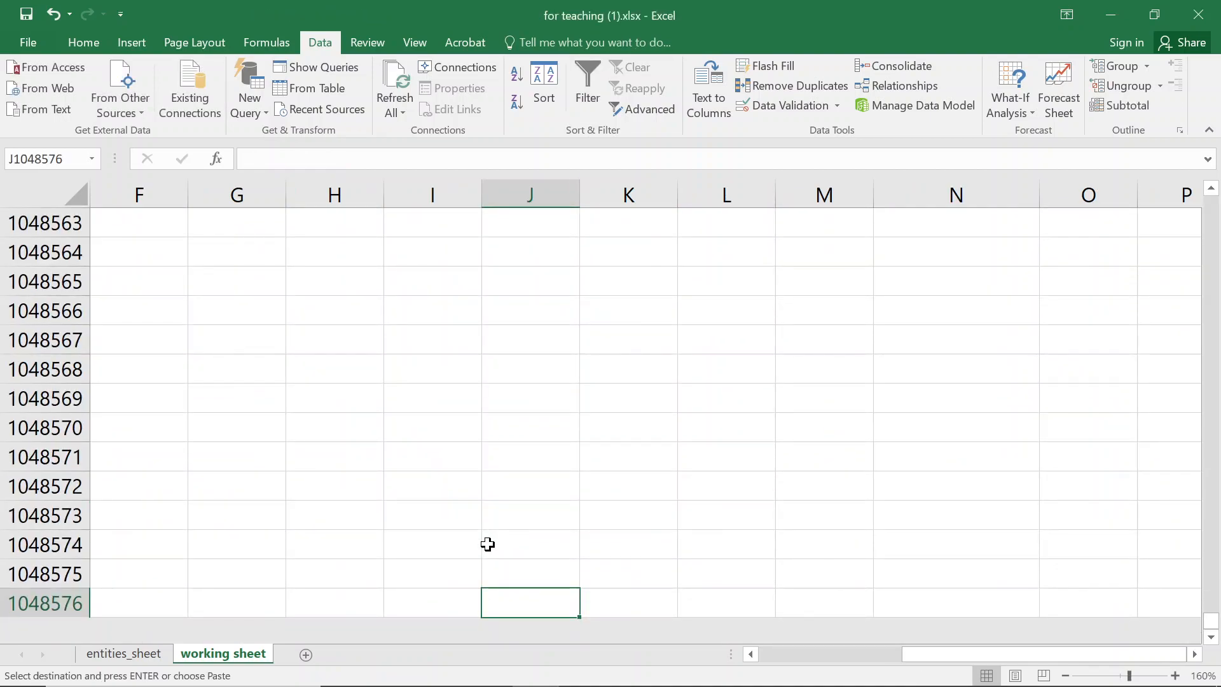
{"action": "key", "text": "ctrl+Up"}
{"action": "key", "text": "Down"}
{"action": "key", "text": "Down"}
{"action": "key", "text": "Down"}
{"action": "key", "text": "Down"}
{"action": "key", "text": "Down"}
{"action": "key", "text": "Down"}
{"action": "key", "text": "Down"}
{"action": "key", "text": "Down"}
{"action": "key", "text": "Down"}
{"action": "key", "text": "Down"}
{"action": "key", "text": "Down"}
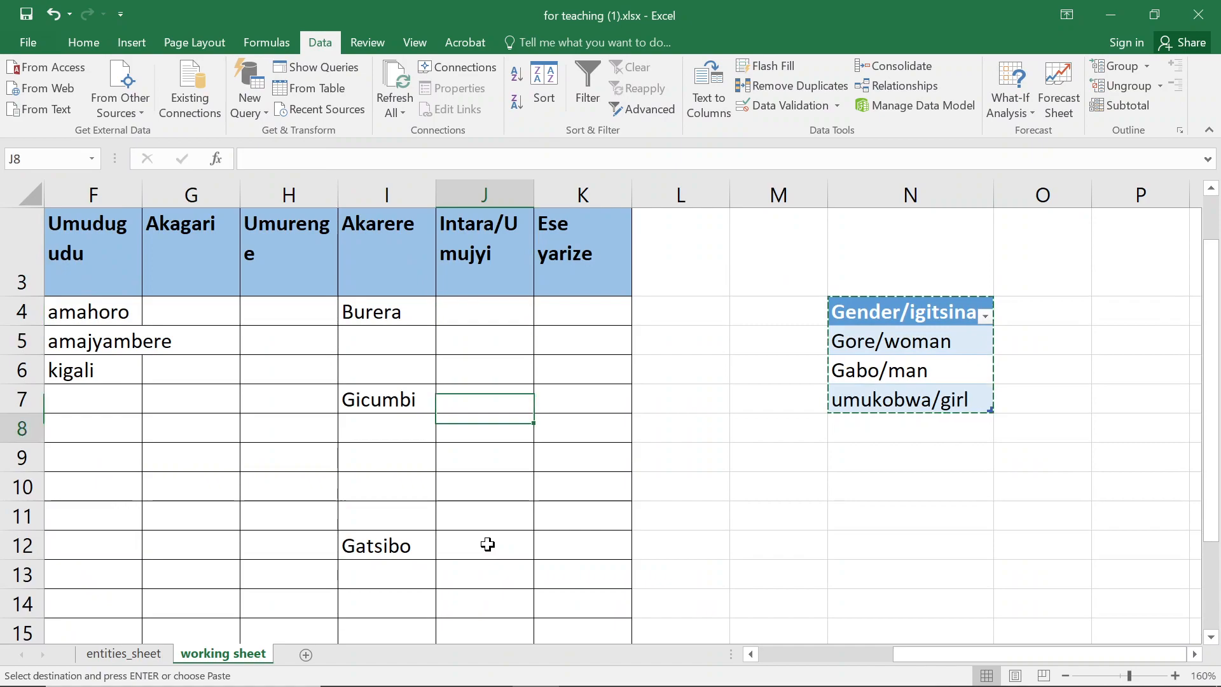
{"action": "key", "text": "Down"}
{"action": "key", "text": "Down"}
{"action": "key", "text": "Down"}
{"action": "key", "text": "Down"}
{"action": "key", "text": "Down"}
{"action": "key", "text": "Down"}
{"action": "key", "text": "Down"}
{"action": "key", "text": "Down"}
{"action": "key", "text": "Left"}
{"action": "key", "text": "Left"}
{"action": "key", "text": "Left"}
{"action": "key", "text": "Left"}
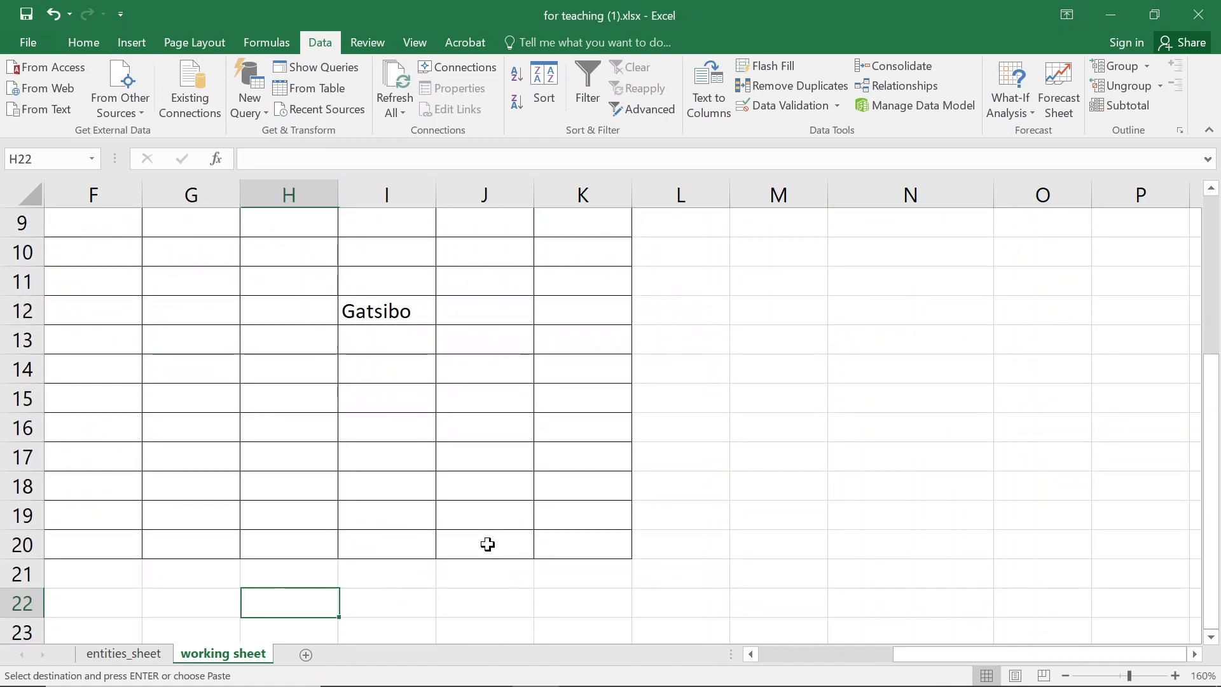
{"action": "key", "text": "ctrl+v"}
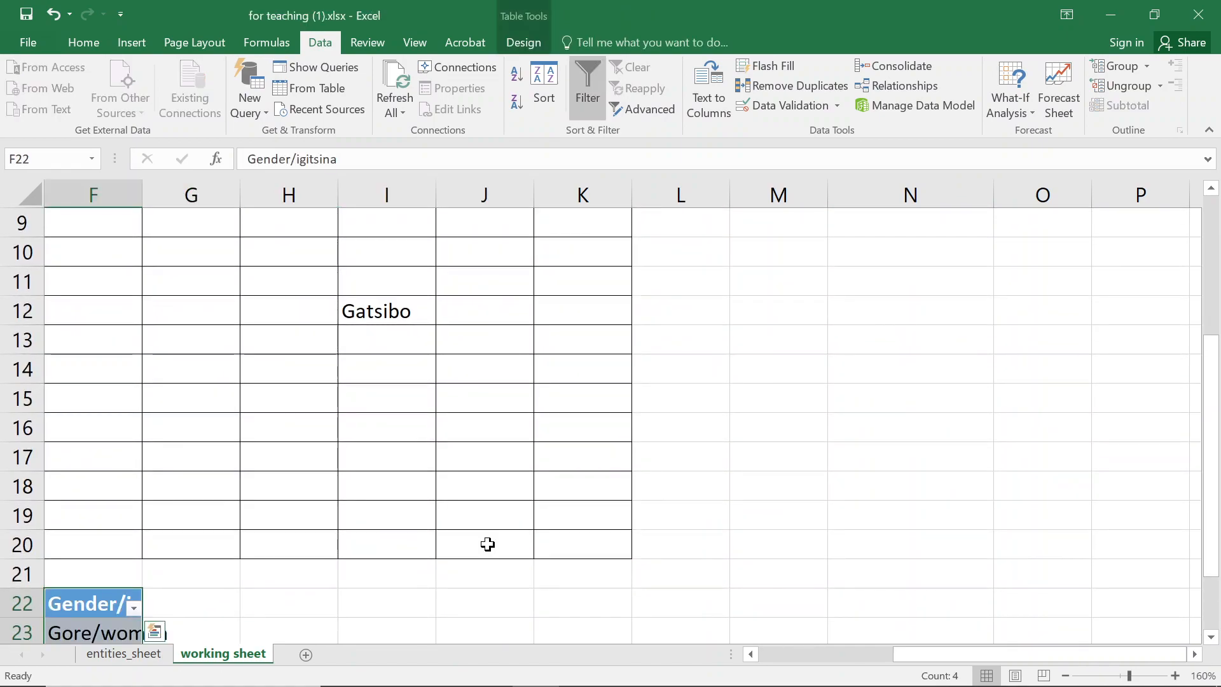
{"action": "left_click_drag", "start_coordinate": [912, 655], "coordinate": [739, 635]}
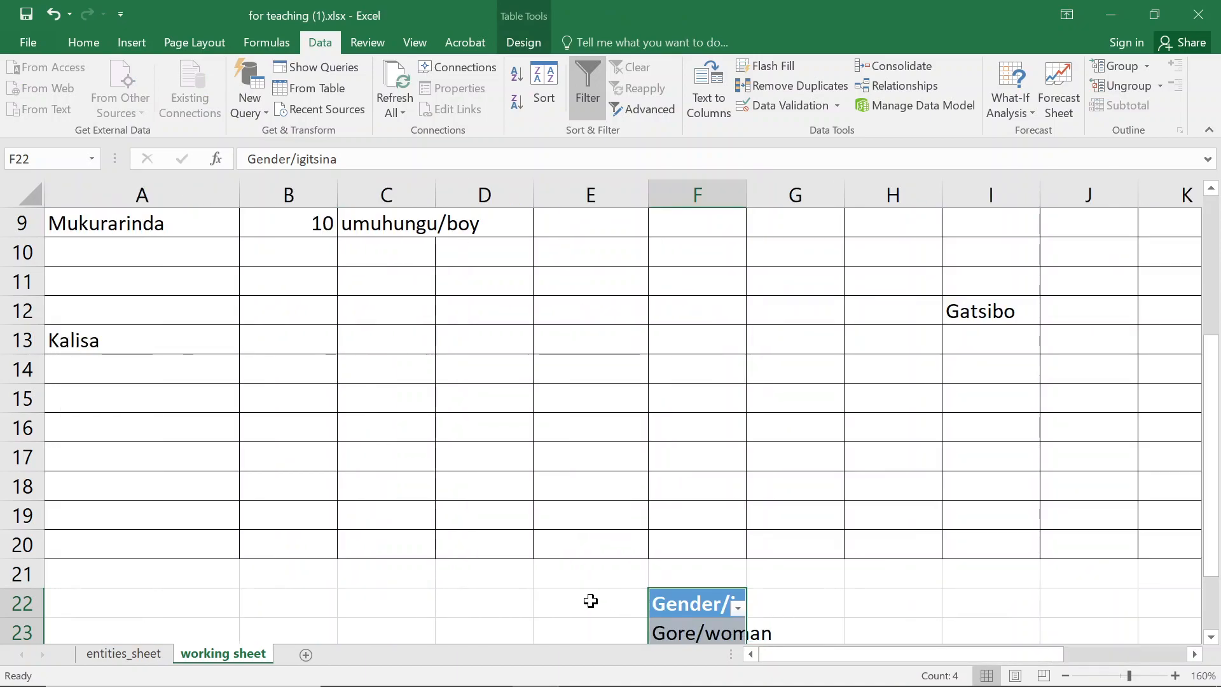
{"action": "scroll", "coordinate": [591, 599], "scroll_direction": "down", "scroll_amount": 2}
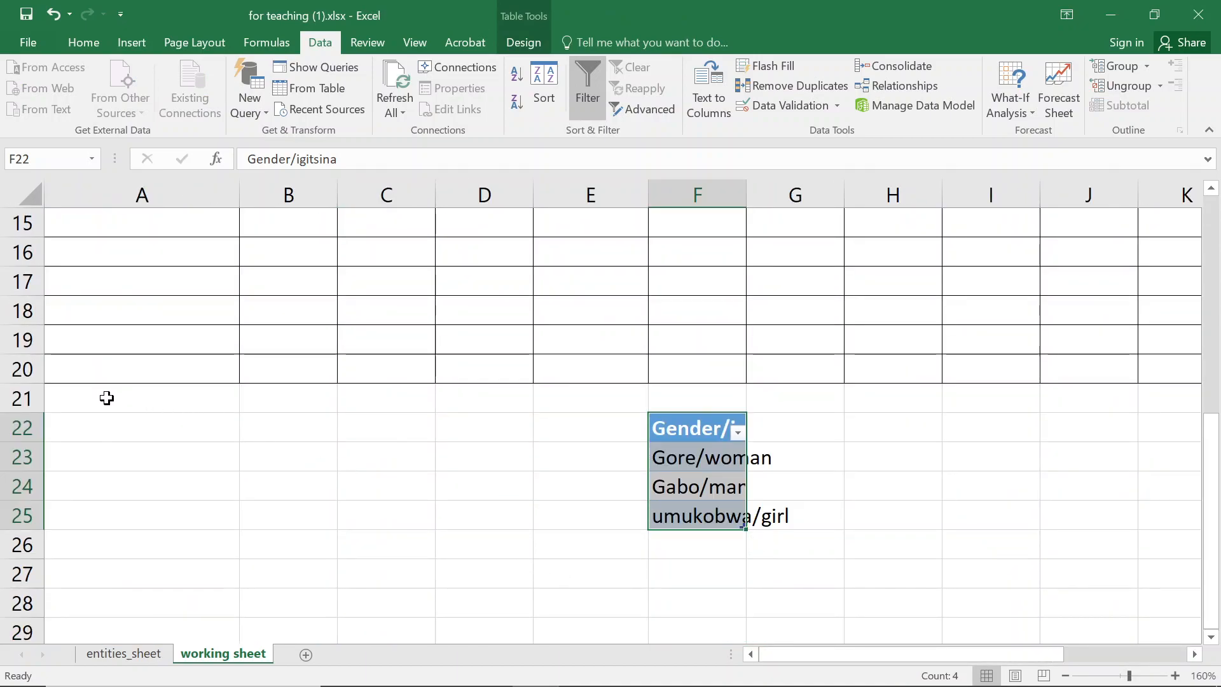
- Navigate across row 22 and down column A to examine where the pasted gender table sits
{"action": "left_click", "coordinate": [66, 414]}
{"action": "key", "text": "ctrl+Right"}
{"action": "key", "text": "ctrl+Right"}
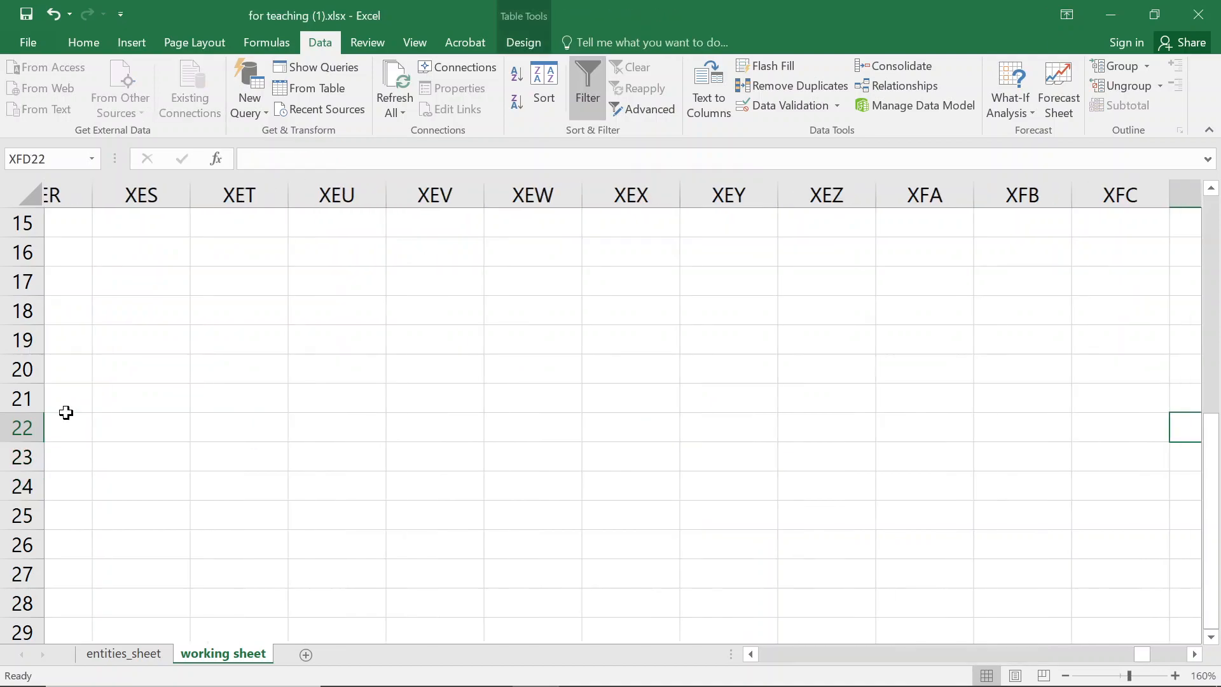
{"action": "key", "text": "ctrl+Left"}
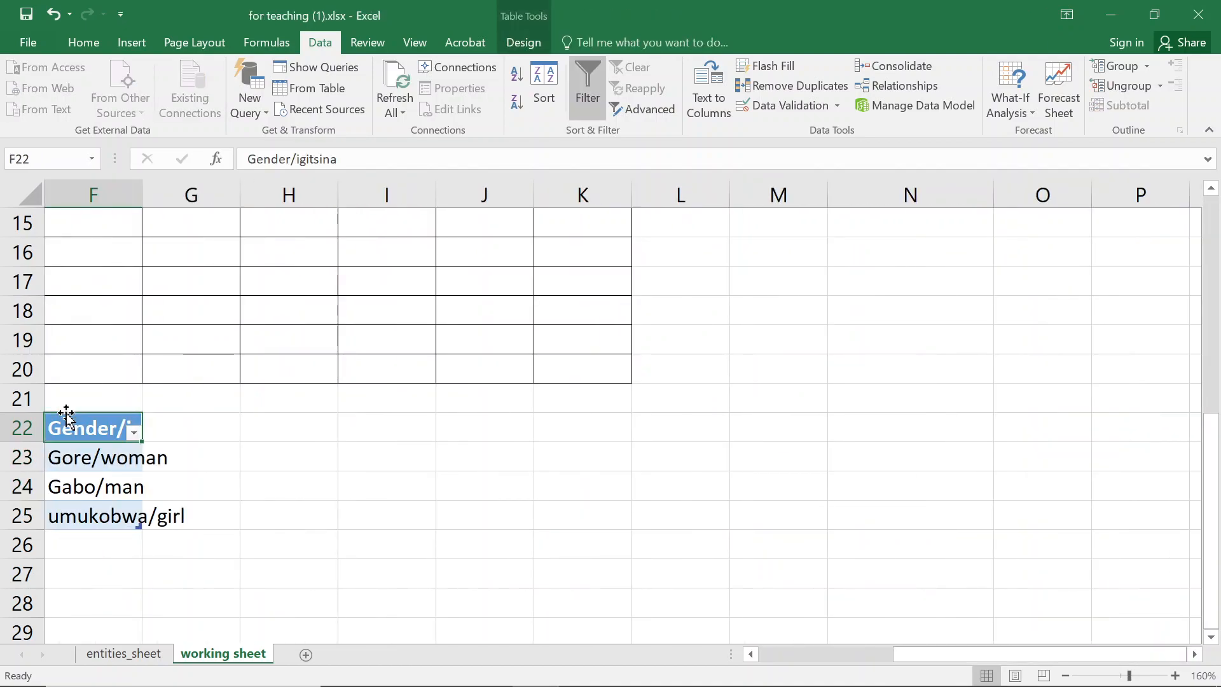
{"action": "key", "text": "ctrl+Left"}
{"action": "key", "text": "Down"}
{"action": "key", "text": "Down"}
{"action": "key", "text": "Down"}
{"action": "key", "text": "Down"}
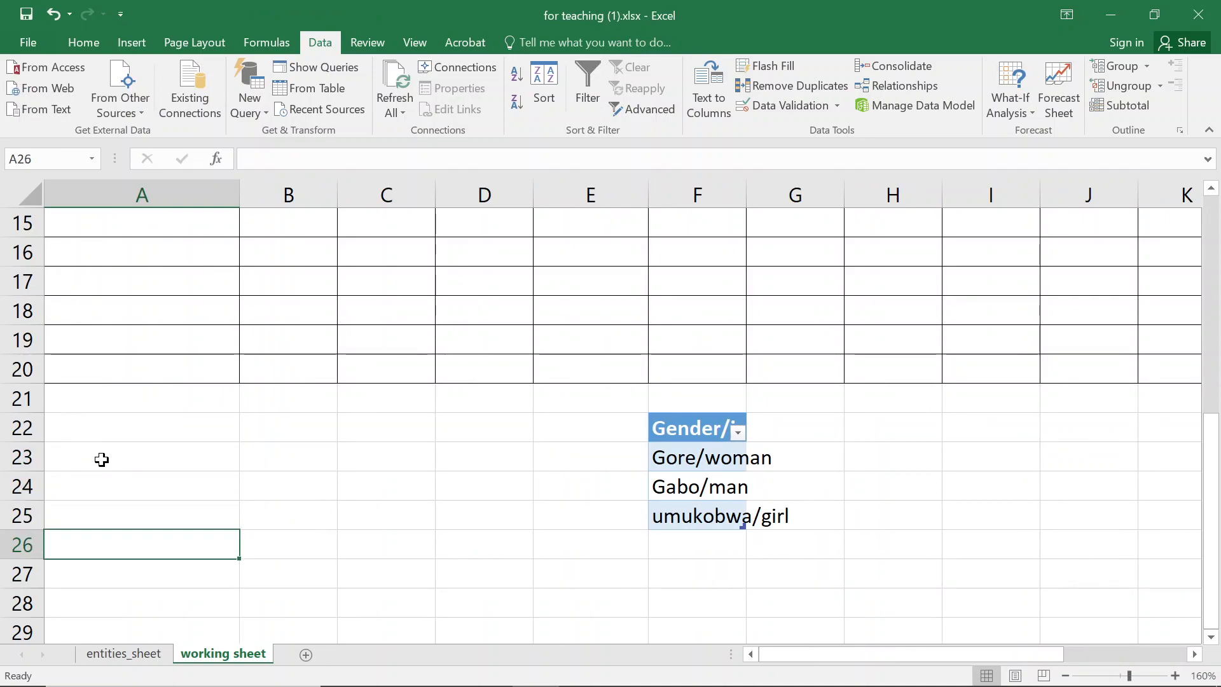
- Autofit column F's width so the pasted gender table's header and entries show in full
{"action": "left_click", "coordinate": [698, 509]}
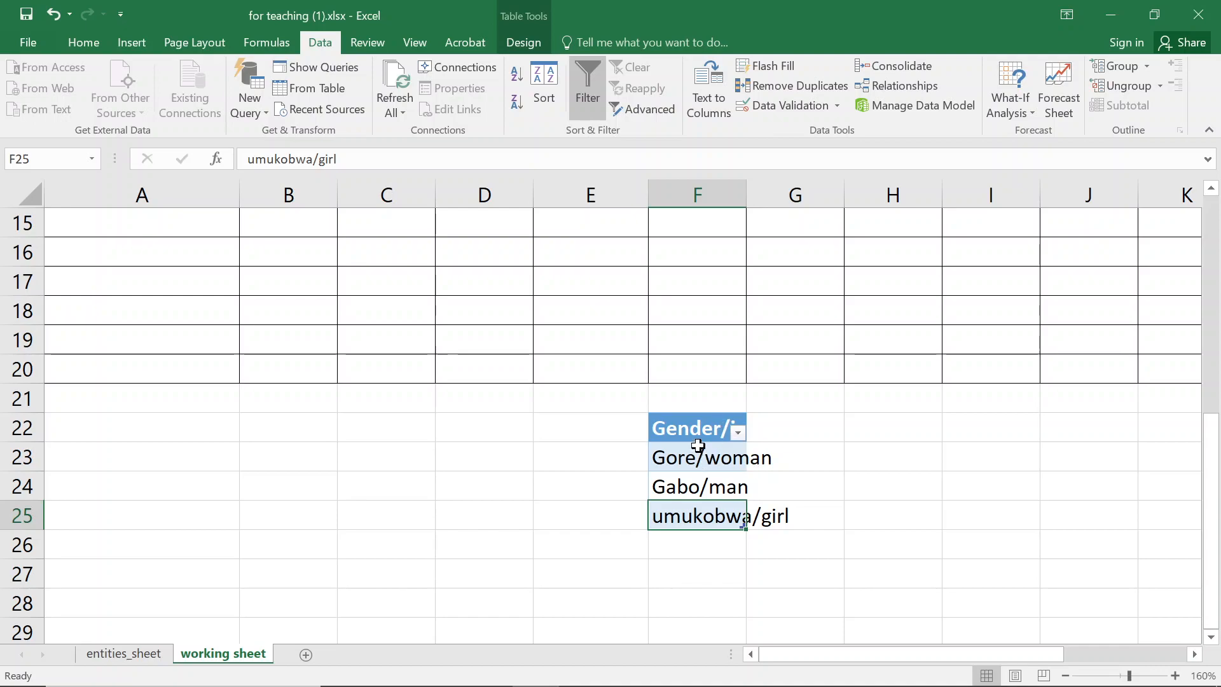
{"action": "double_click", "coordinate": [746, 194]}
{"action": "left_click", "coordinate": [746, 474]}
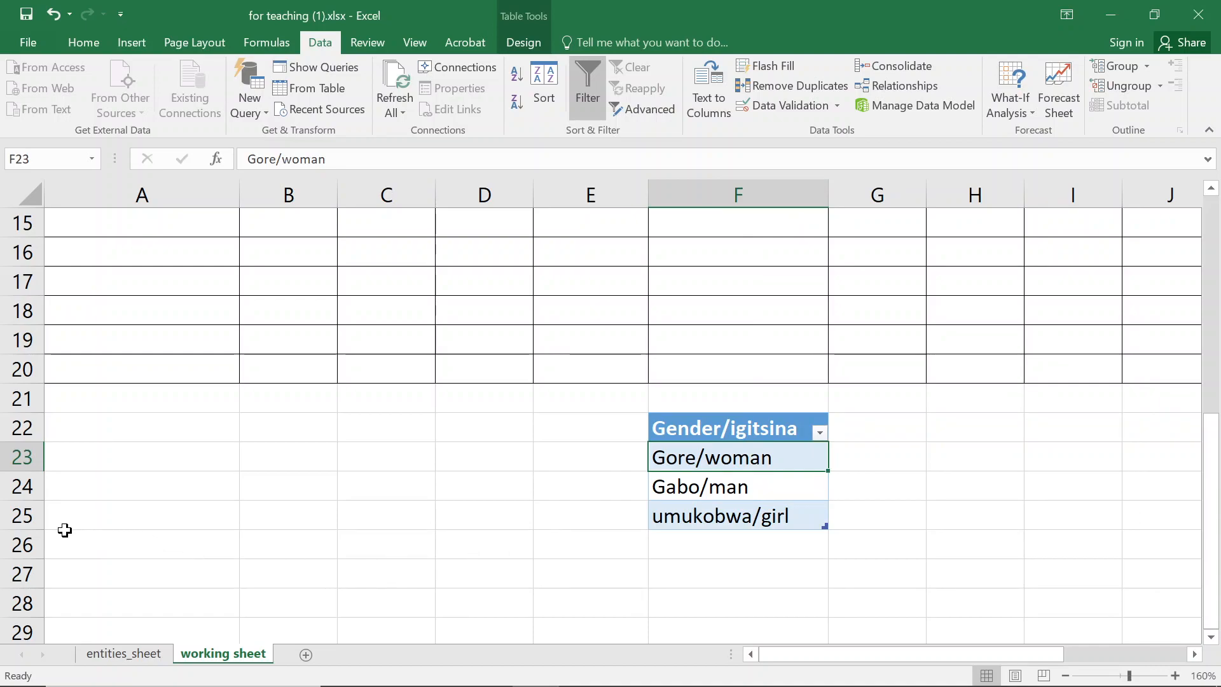
- Clear the contents of row 25, removing the umukobwa/girl entry from the gender table
{"action": "left_click", "coordinate": [29, 516]}
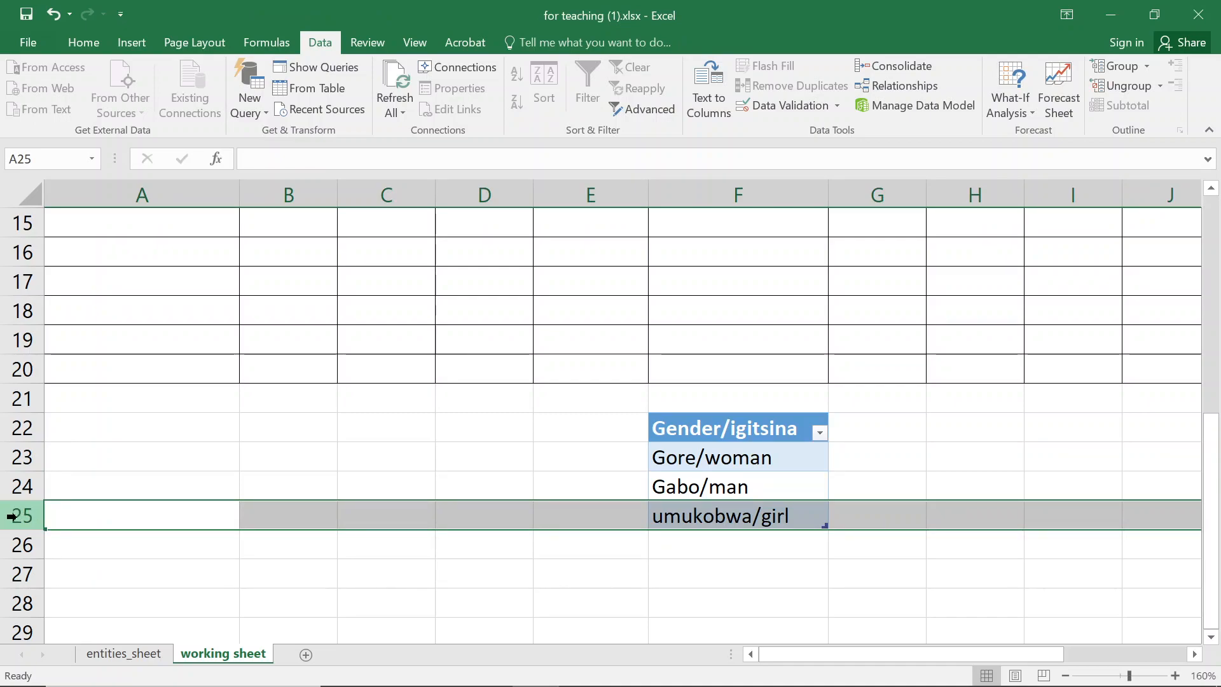
{"action": "left_click", "coordinate": [772, 519]}
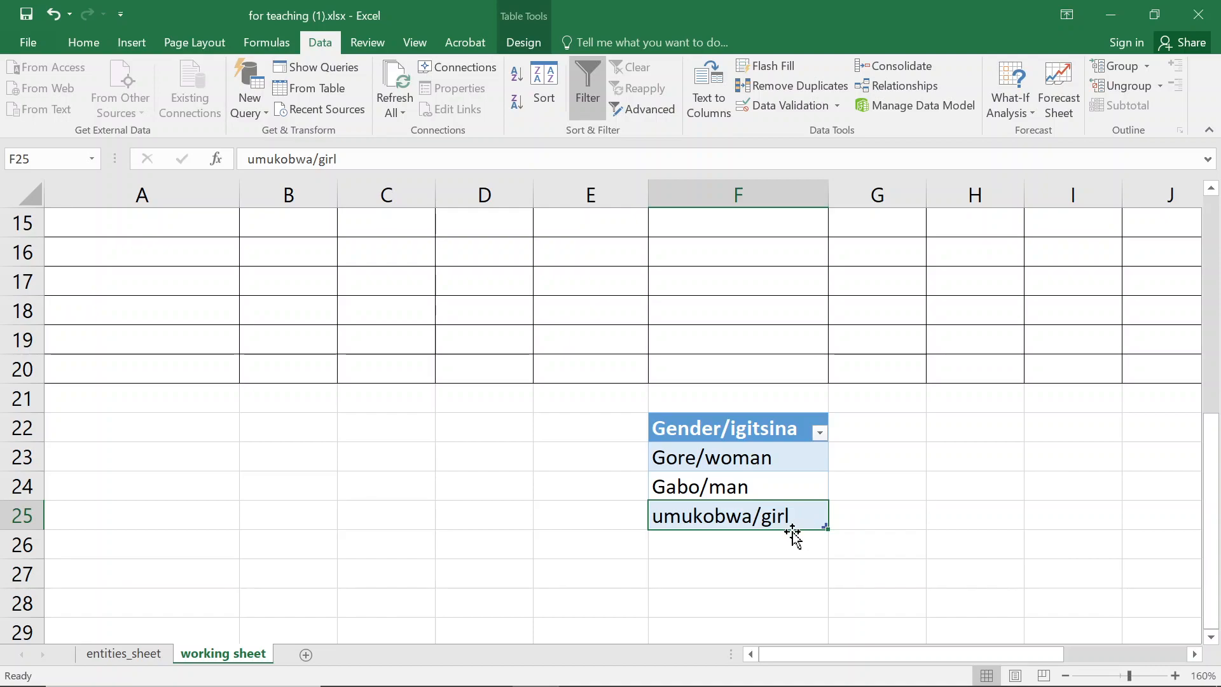
{"action": "right_click", "coordinate": [17, 516]}
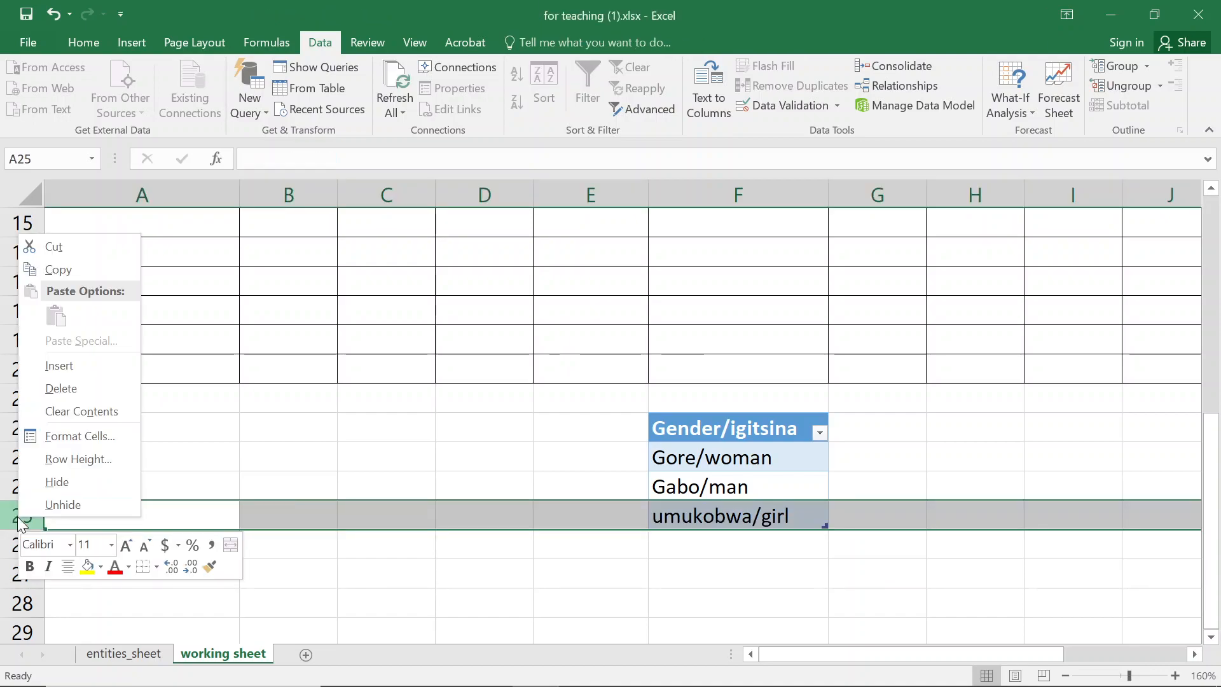
{"action": "key", "text": "Escape"}
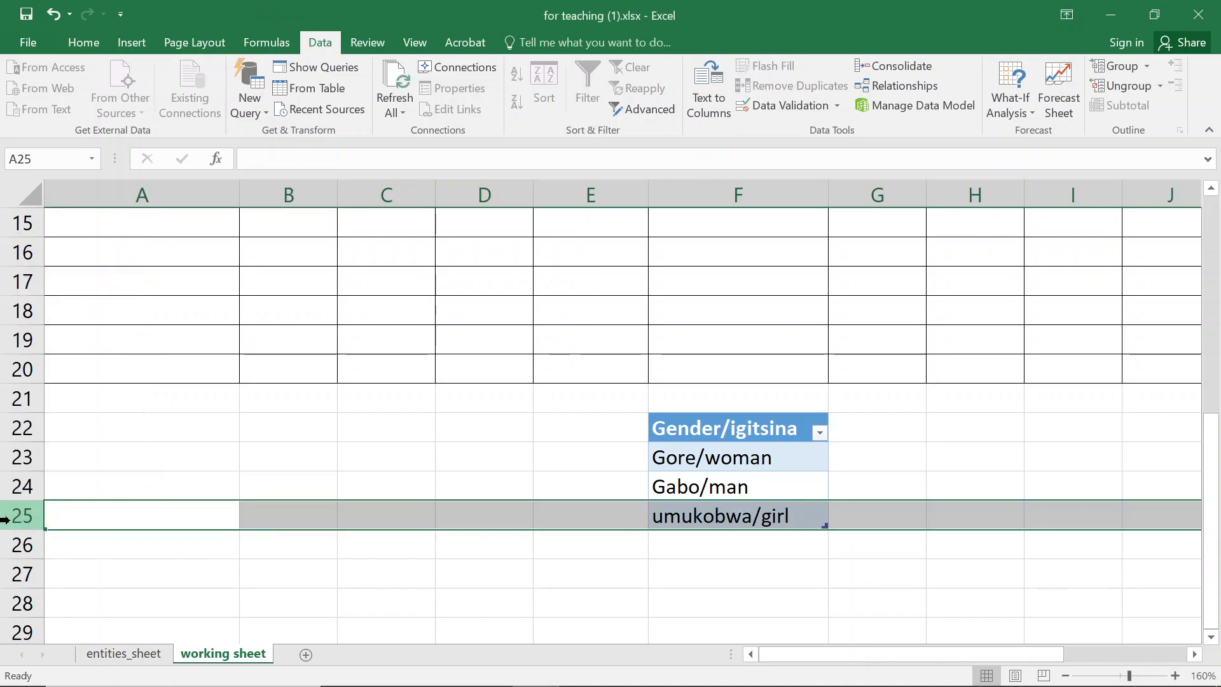
{"action": "right_click", "coordinate": [11, 521]}
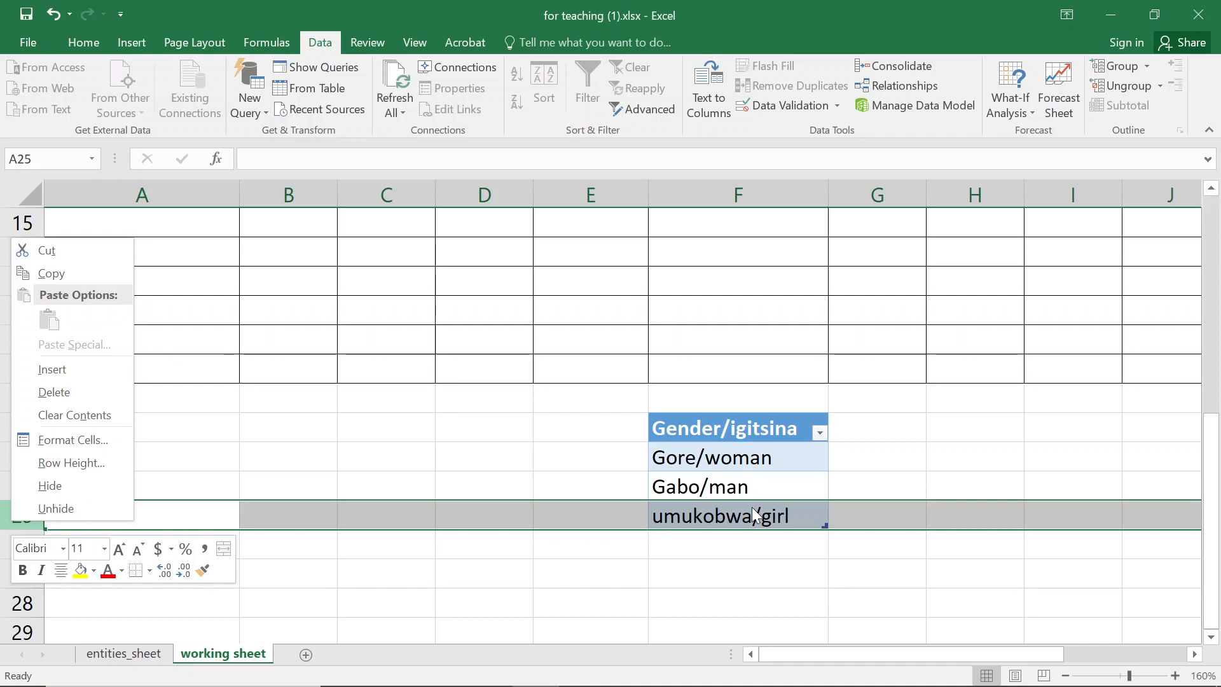
{"action": "key", "text": "Escape"}
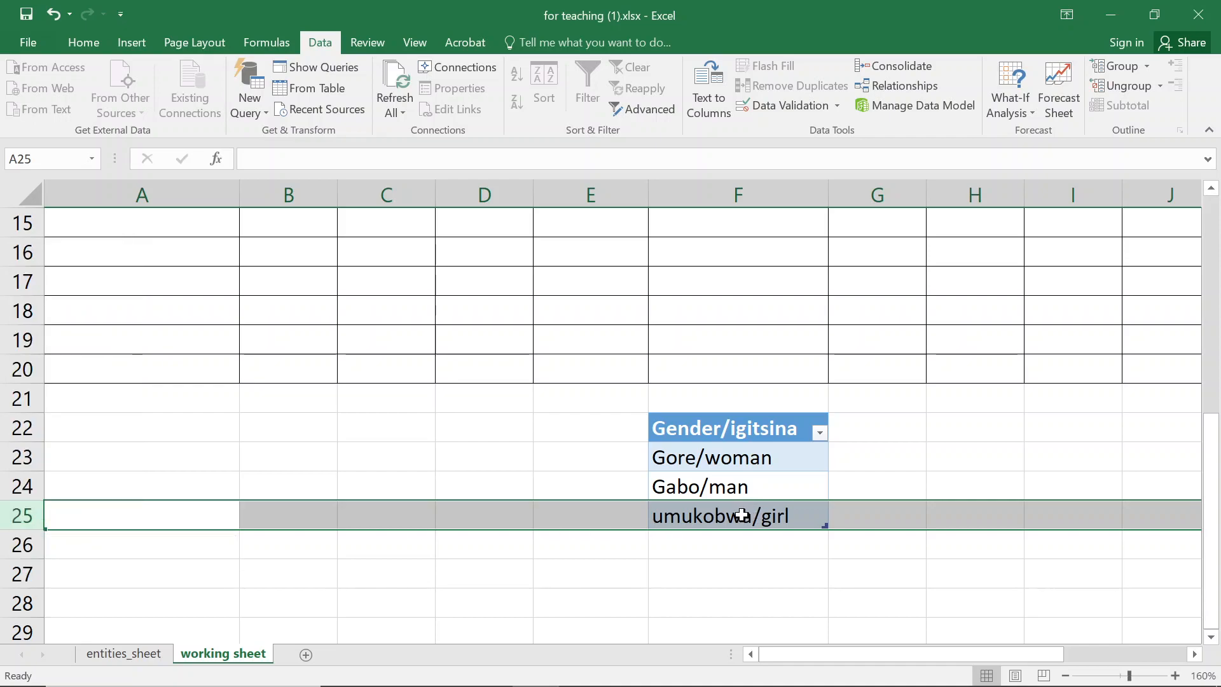
{"action": "right_click", "coordinate": [8, 522]}
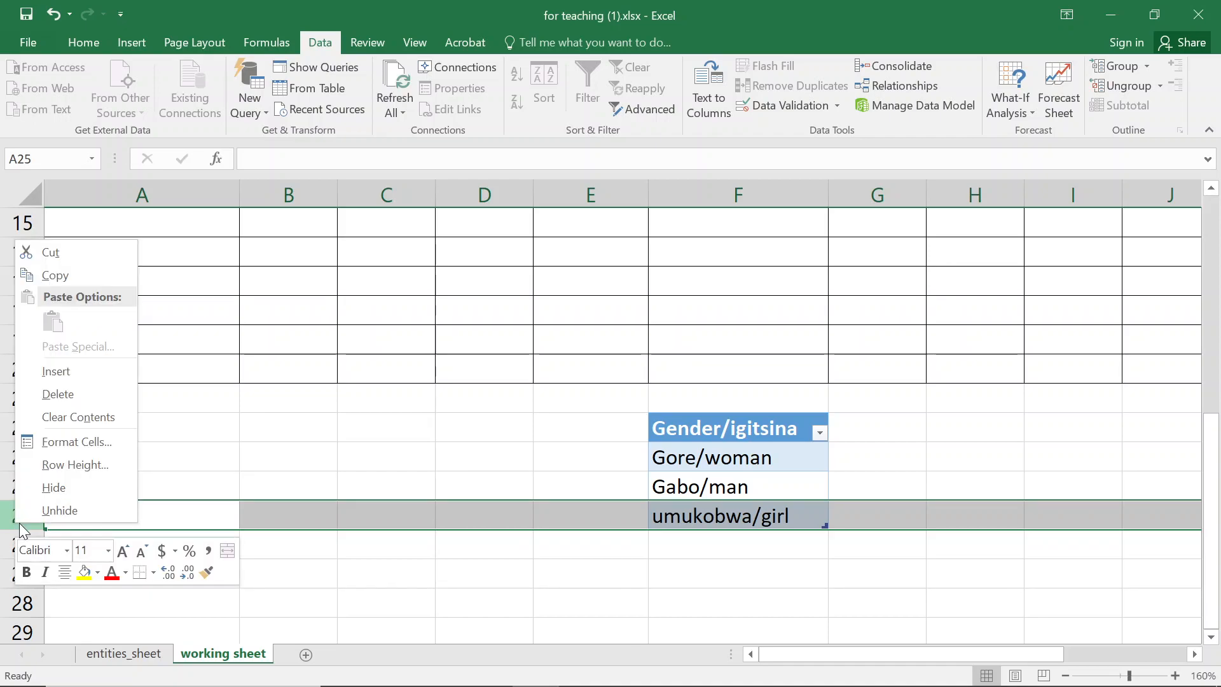
{"action": "right_click", "coordinate": [9, 524]}
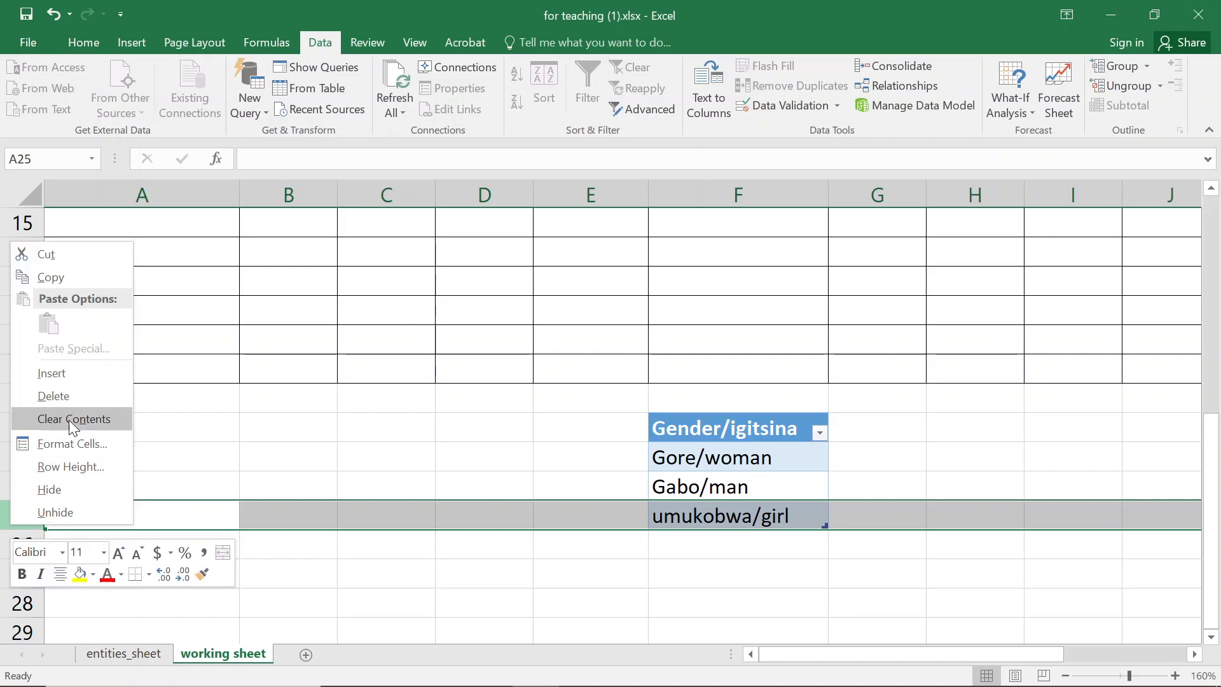
{"action": "left_click", "coordinate": [66, 400]}
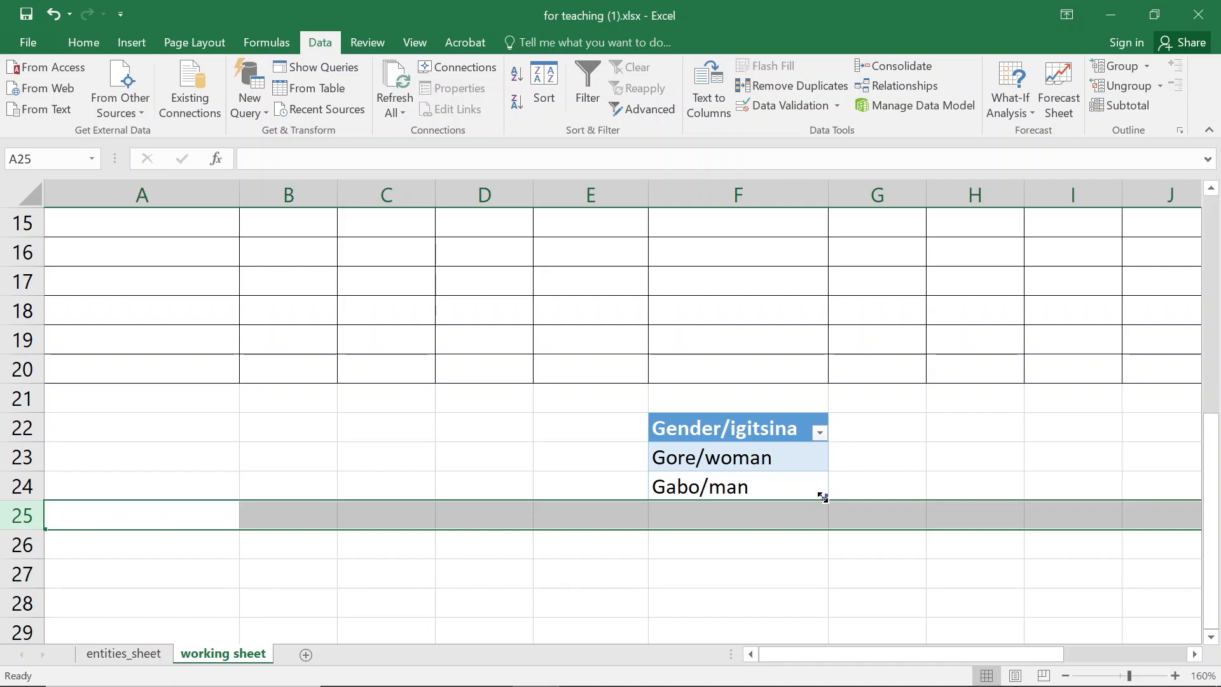
- Open the gender dropdown list in cell C20 to check which options it offers
{"action": "scroll", "coordinate": [291, 336], "scroll_direction": "up", "scroll_amount": 5}
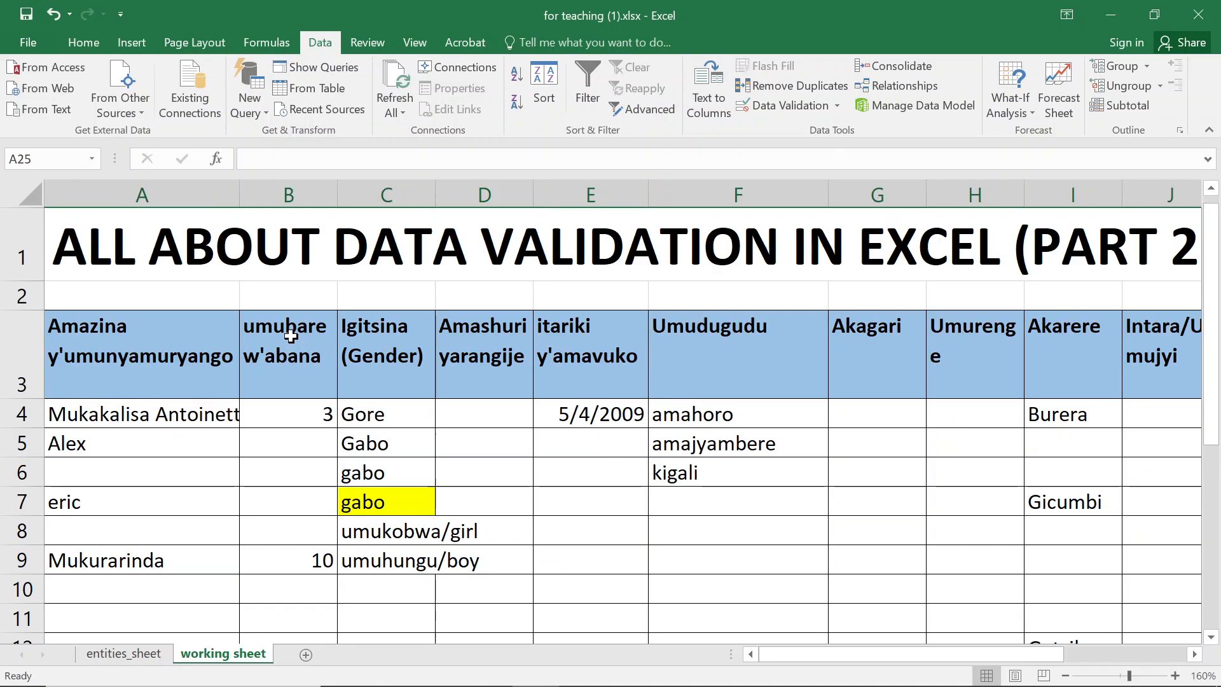
{"action": "scroll", "coordinate": [327, 431], "scroll_direction": "down", "scroll_amount": 3}
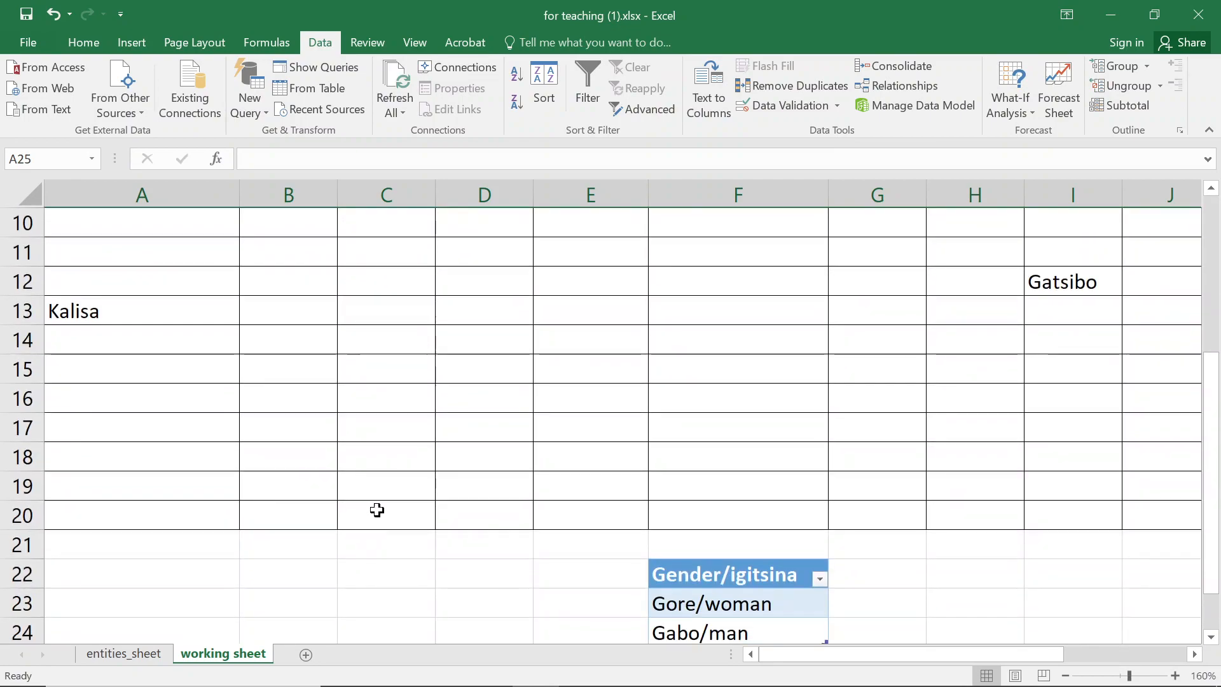
{"action": "left_click", "coordinate": [377, 512]}
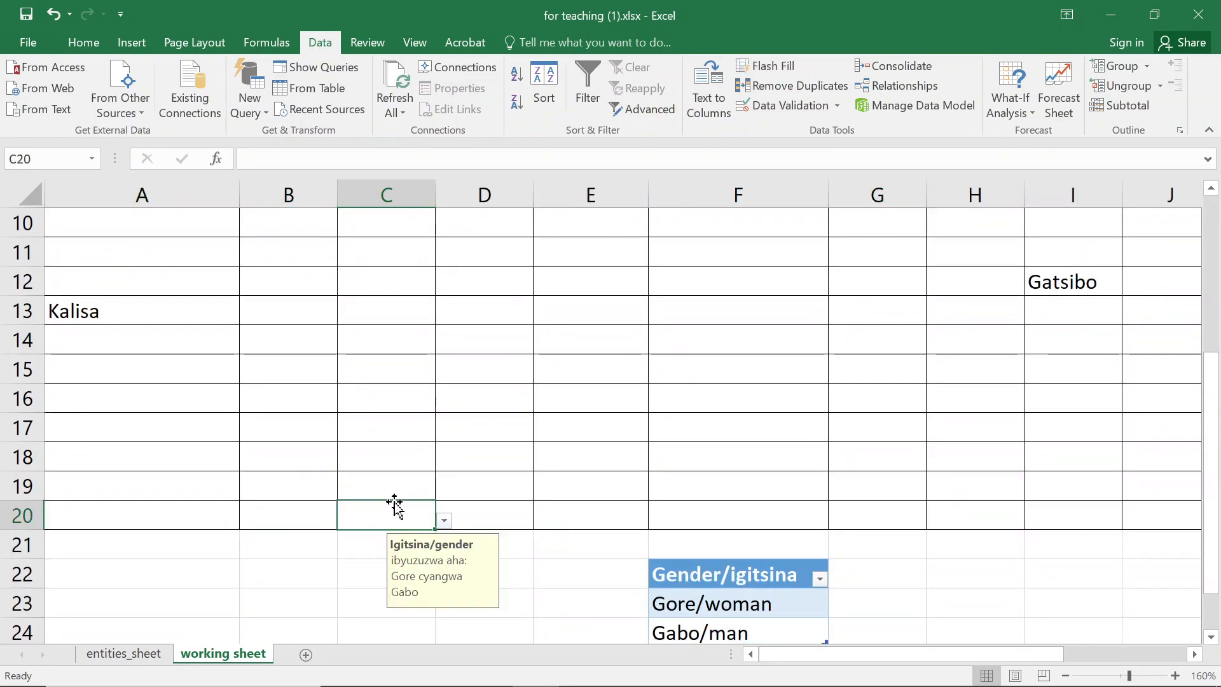
{"action": "left_click", "coordinate": [444, 521]}
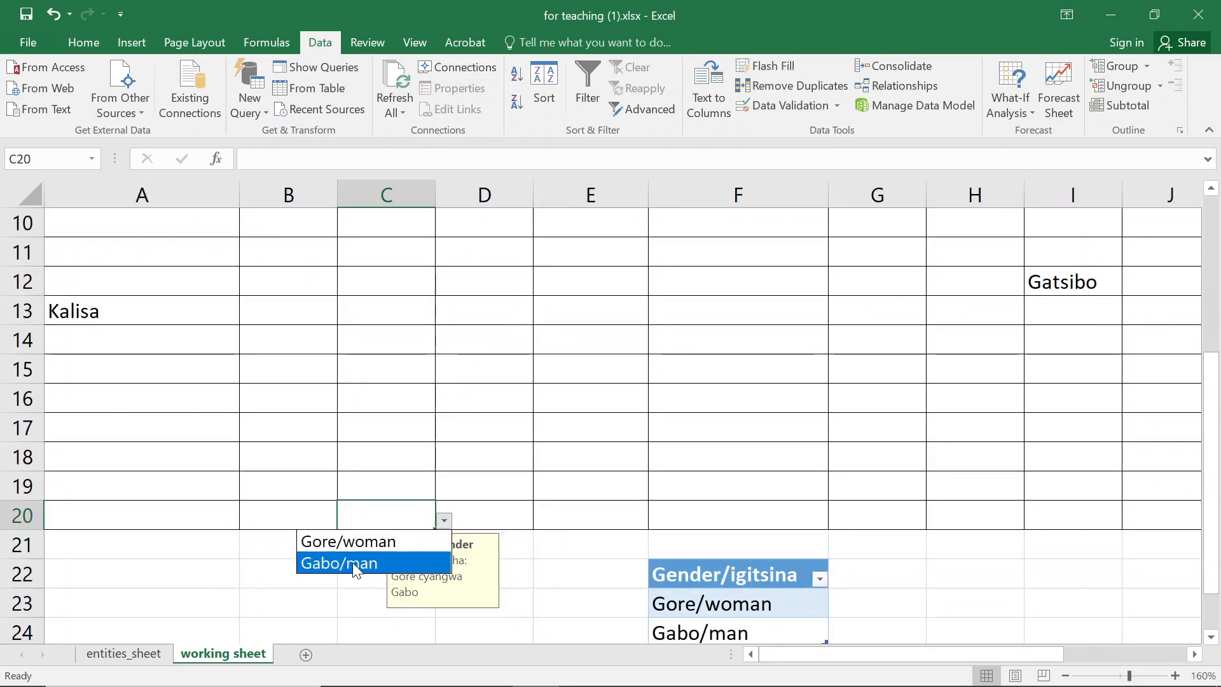
{"action": "key", "text": "Escape"}
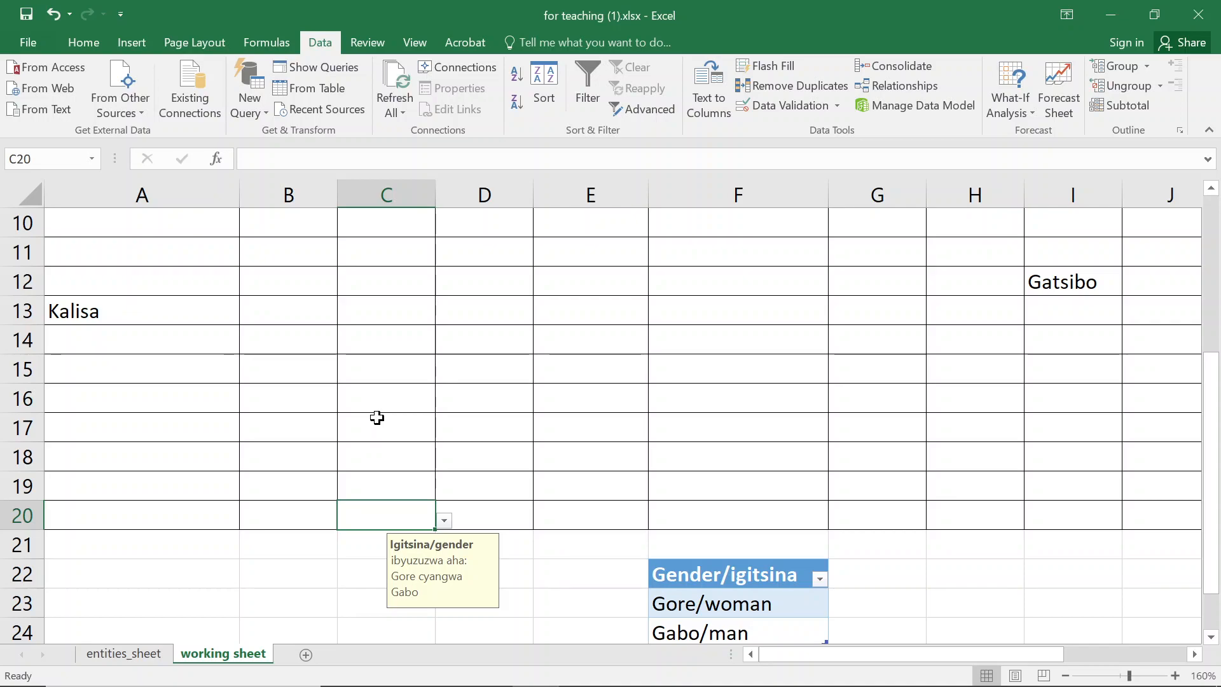
- Add Umuhungu/boy as a new entry in cell F25 of the gender table
{"action": "scroll", "coordinate": [438, 389], "scroll_direction": "down", "scroll_amount": 1}
{"action": "left_click", "coordinate": [765, 565]}
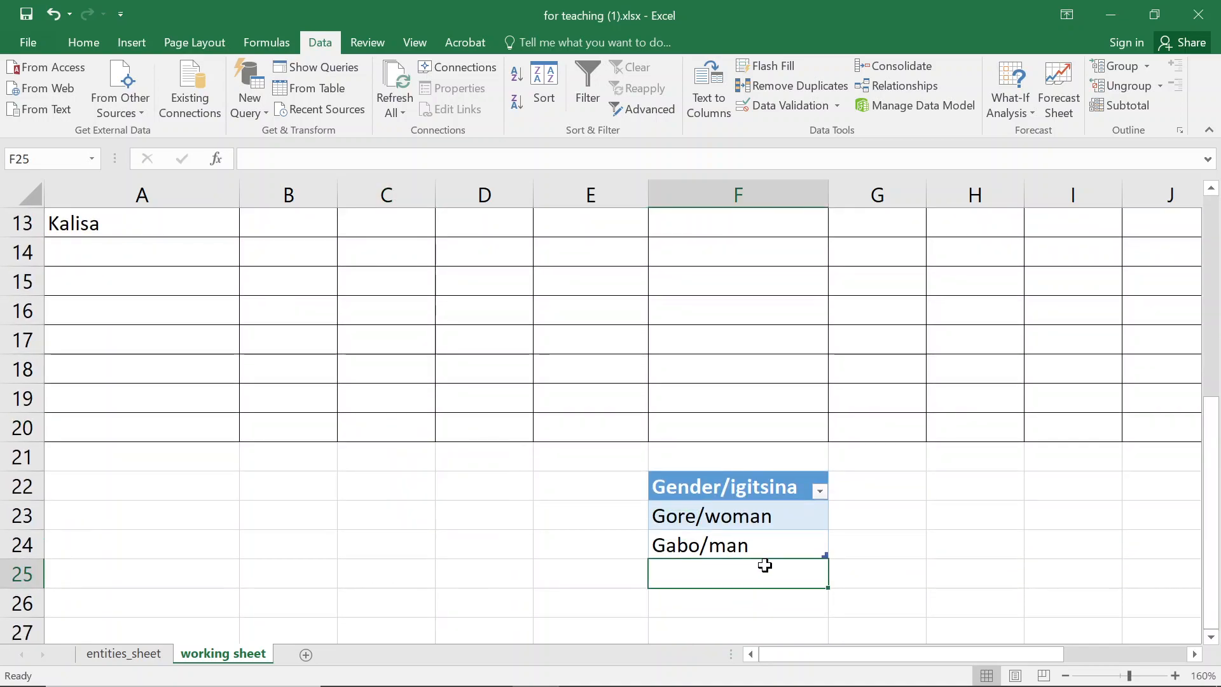
{"action": "type", "text": "Umuhun"}
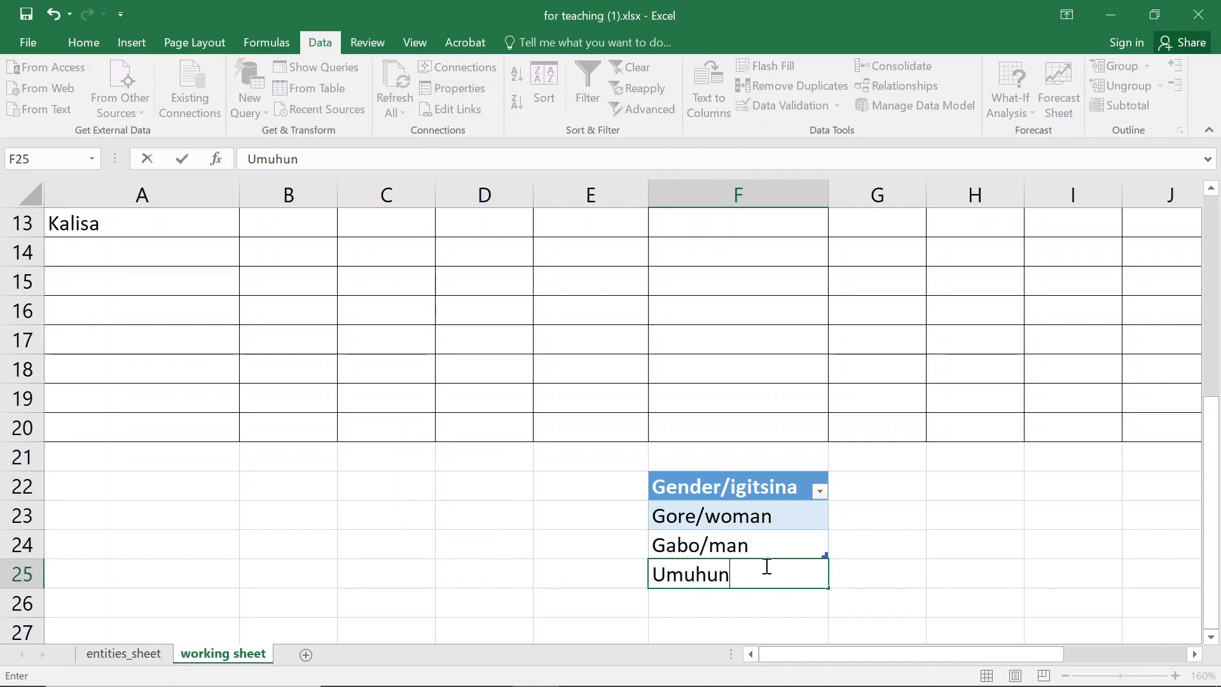
{"action": "type", "text": "gu/boy"}
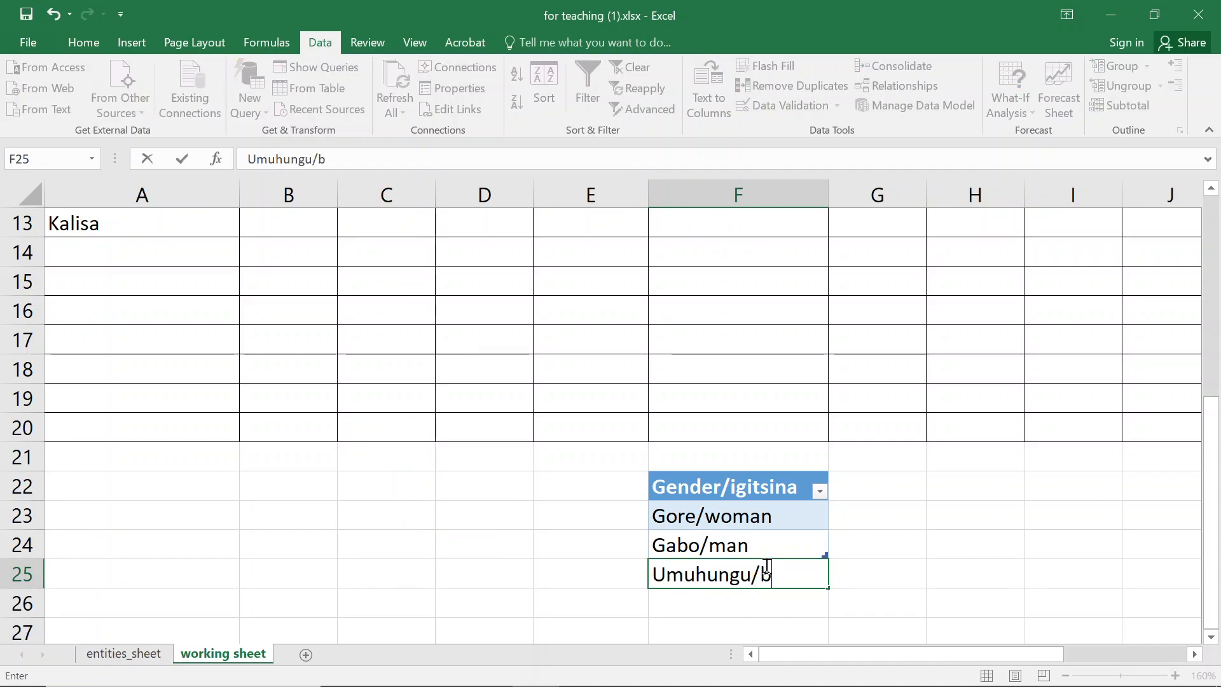
{"action": "key", "text": "Return"}
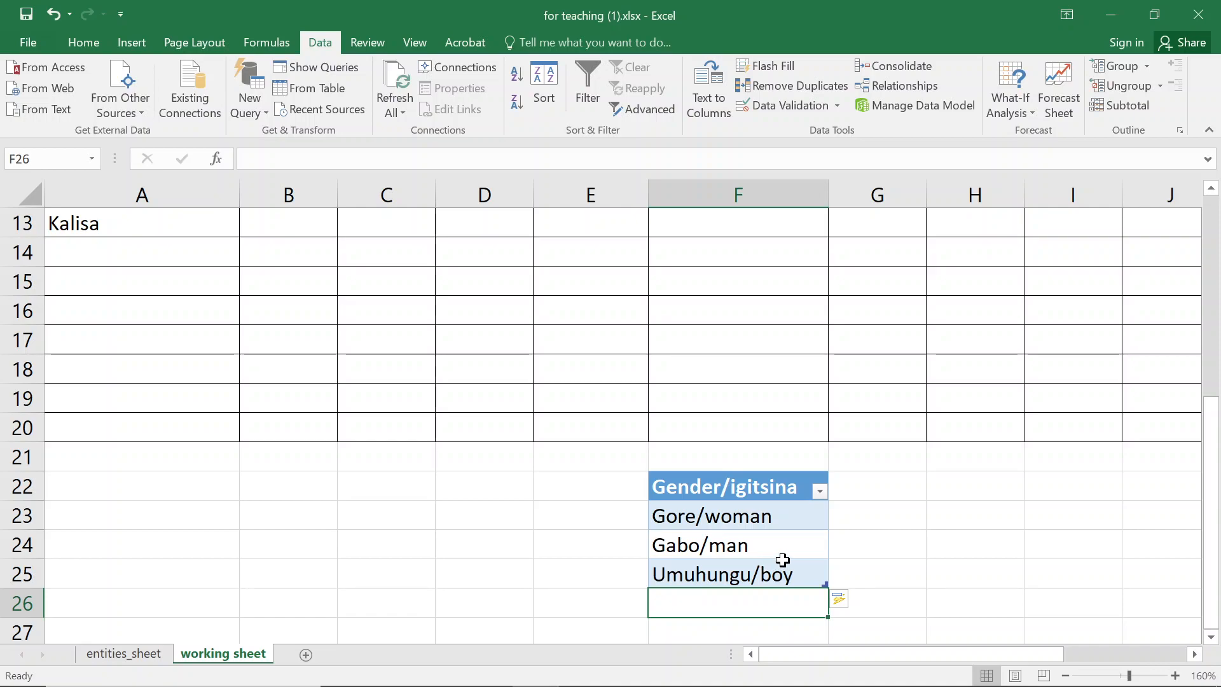
{"action": "left_click", "coordinate": [289, 426]}
{"action": "type", "text": "umuh"}
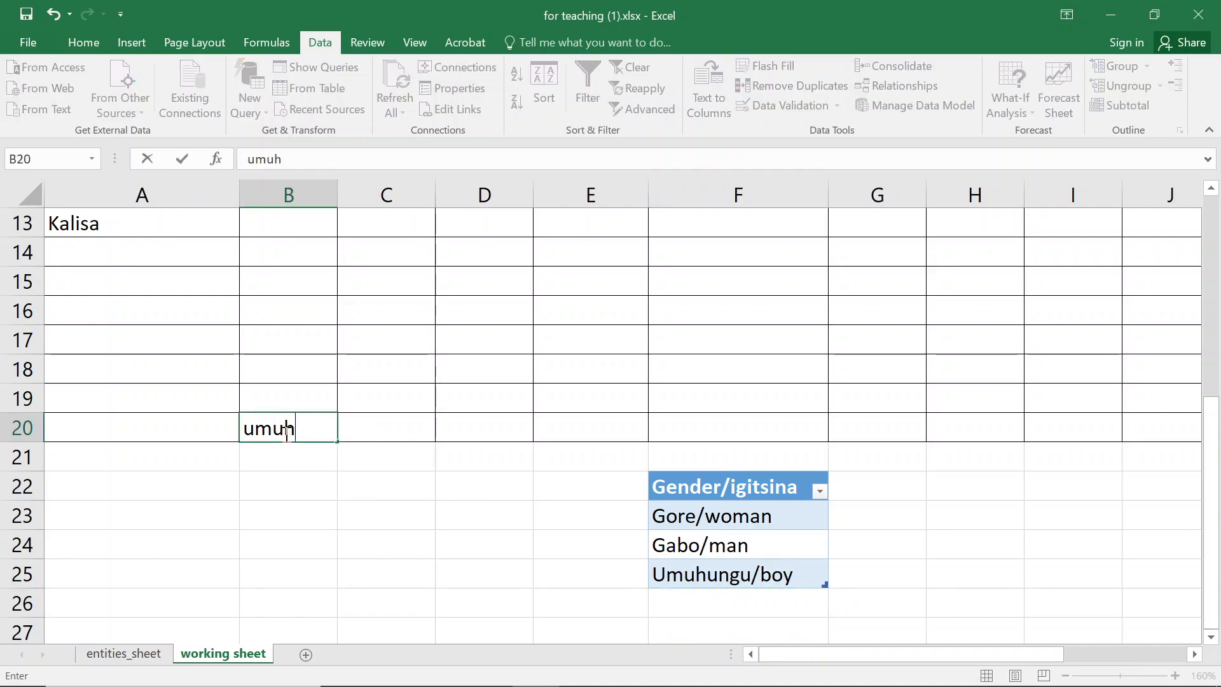
{"action": "type", "text": "ungu/boy"}
{"action": "key", "text": "Return"}
{"action": "key", "text": "Escape"}
- Enter umuhungu/boy in the validated gender cell C20
{"action": "scroll", "coordinate": [272, 413], "scroll_direction": "up", "scroll_amount": 4}
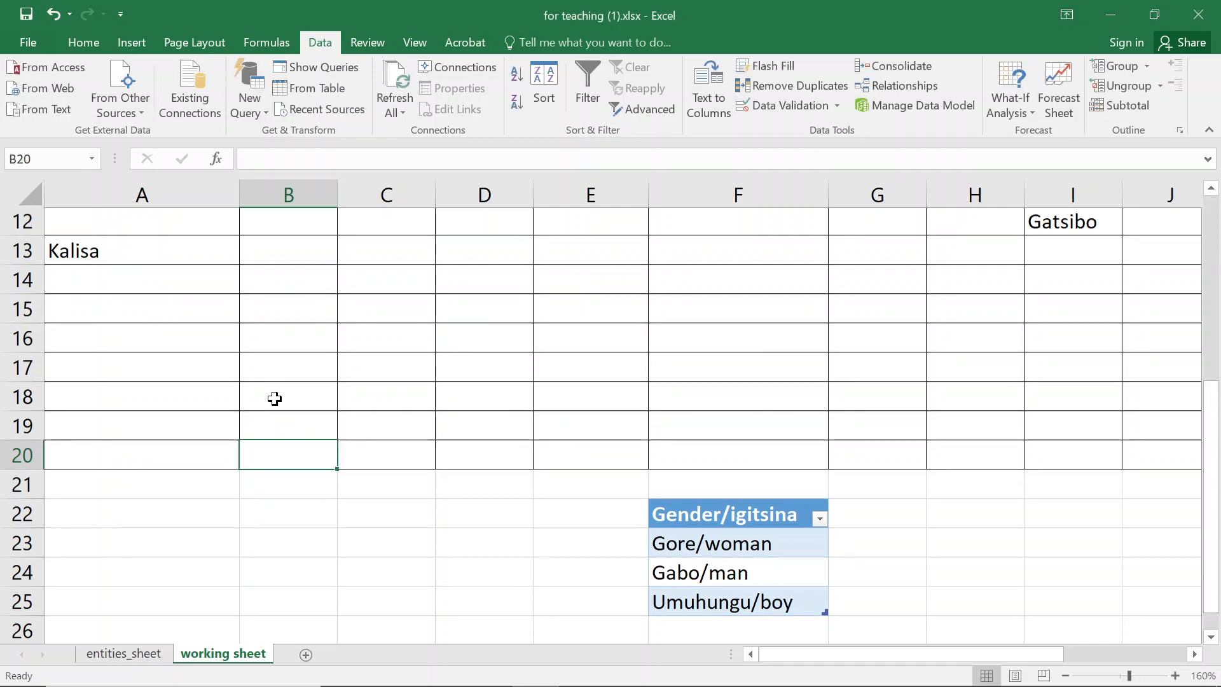
{"action": "scroll", "coordinate": [273, 398], "scroll_direction": "down", "scroll_amount": 3}
{"action": "scroll", "coordinate": [326, 475], "scroll_direction": "down", "scroll_amount": 1}
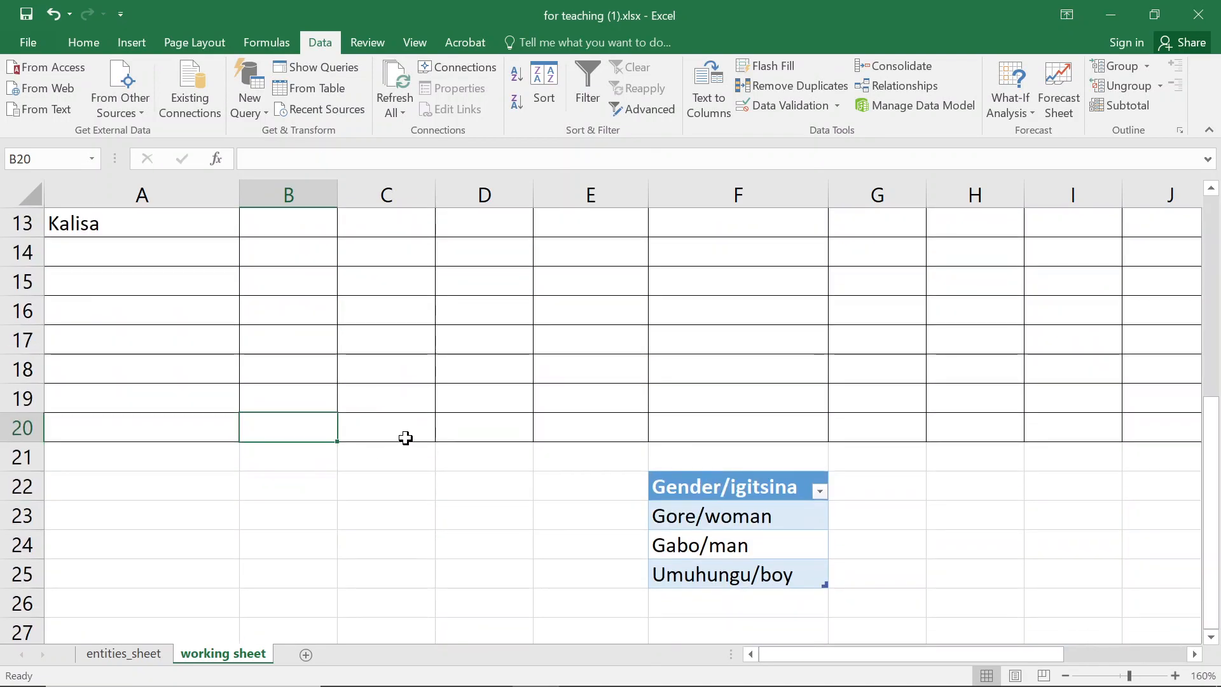
{"action": "left_click", "coordinate": [407, 435]}
{"action": "type", "text": "u"}
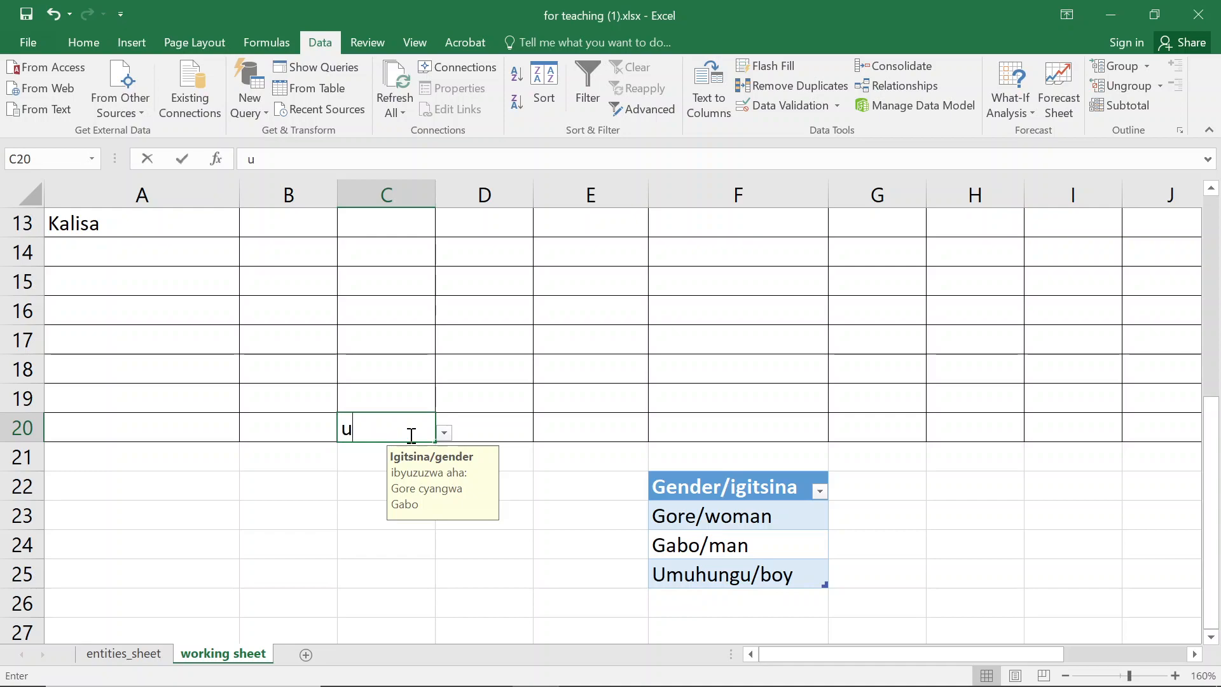
{"action": "type", "text": "muhungu/boy"}
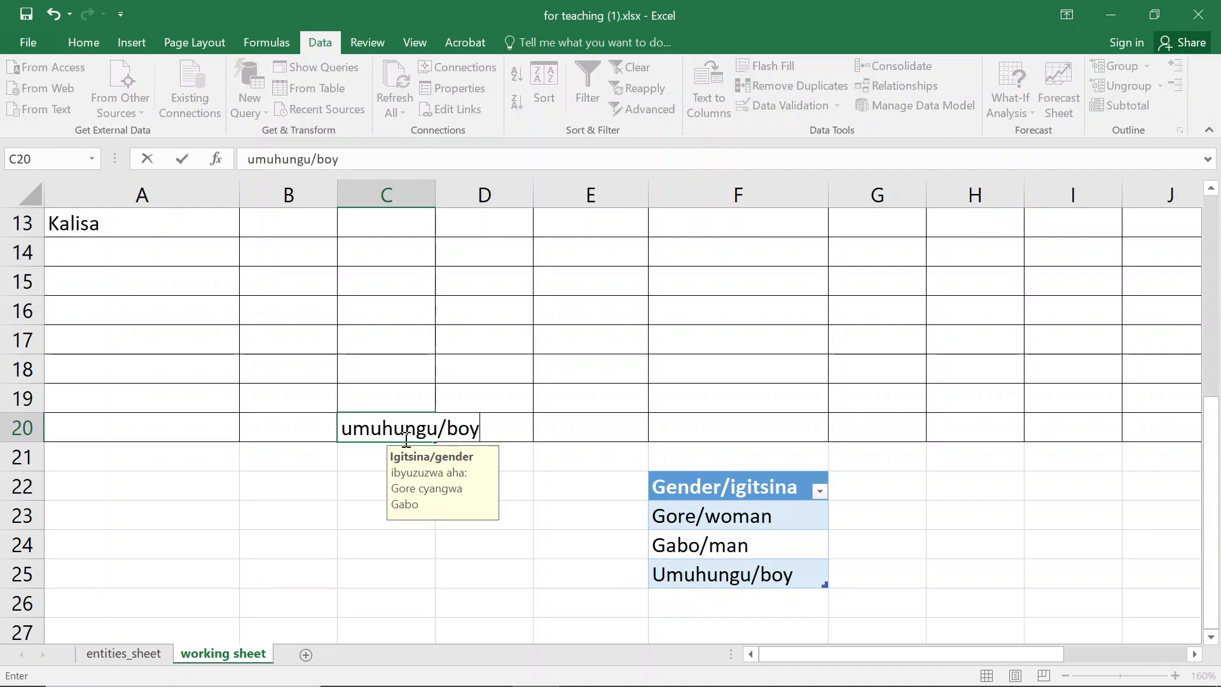
{"action": "key", "text": "Return"}
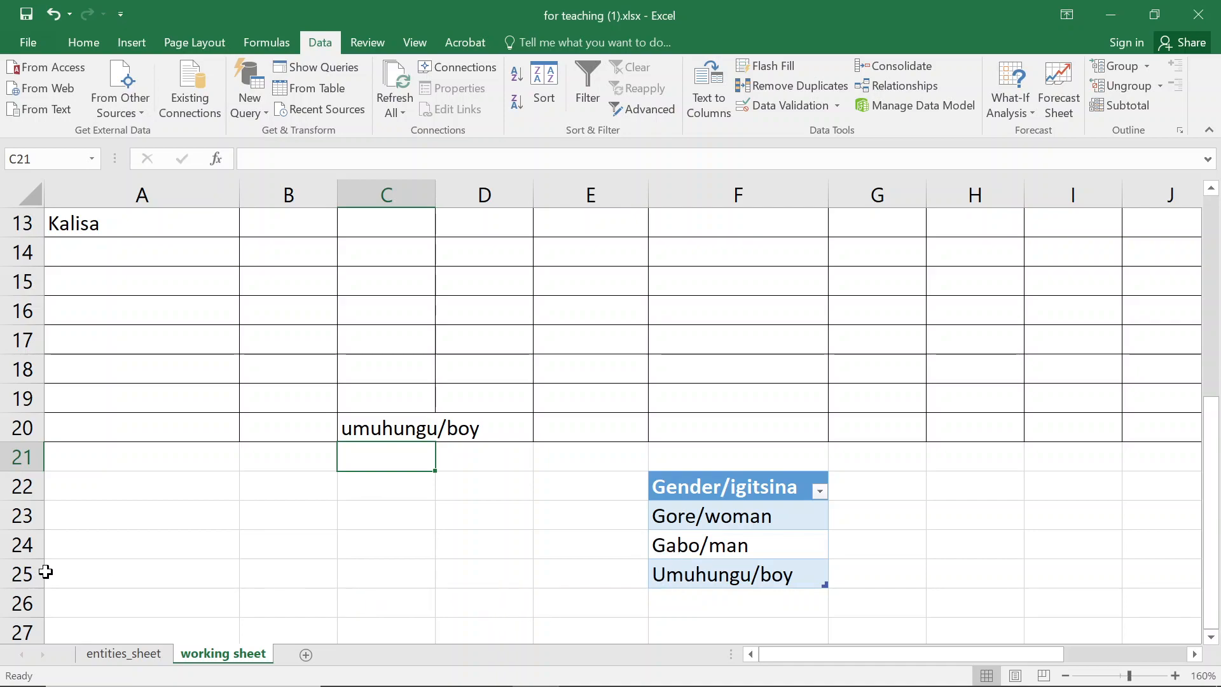
- Clear the contents of row 25, removing Umuhungu/boy from the gender table
{"action": "left_click", "coordinate": [14, 575]}
{"action": "right_click", "coordinate": [15, 575]}
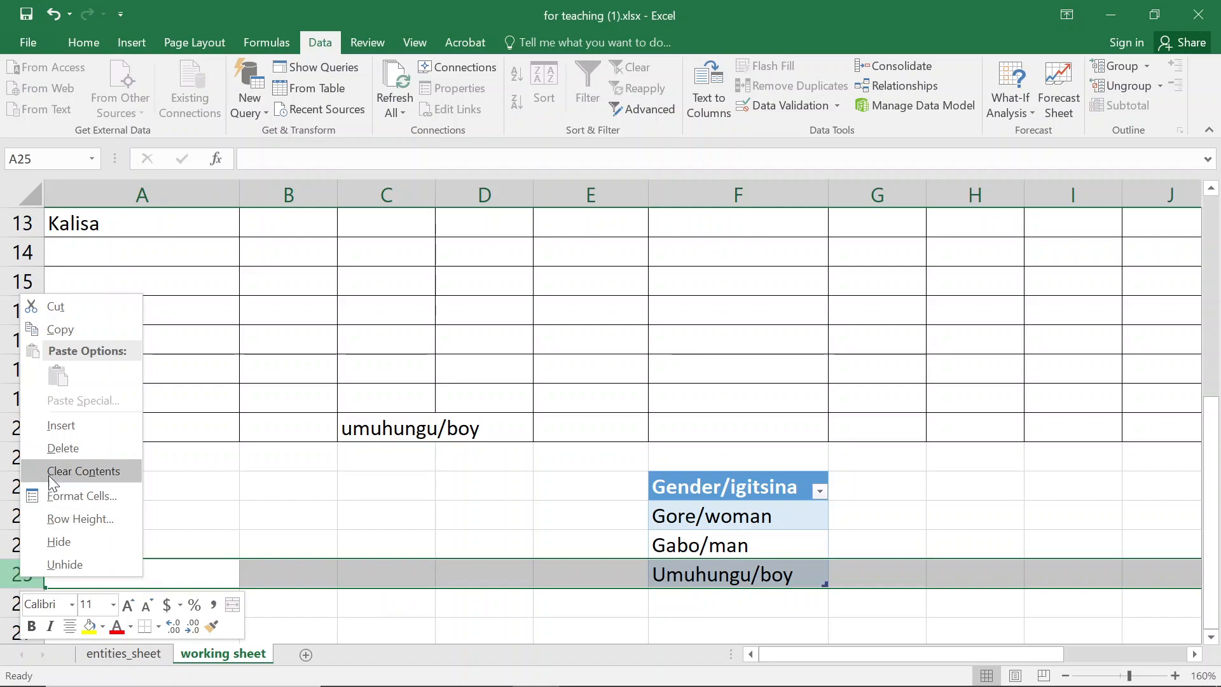
{"action": "left_click", "coordinate": [59, 449]}
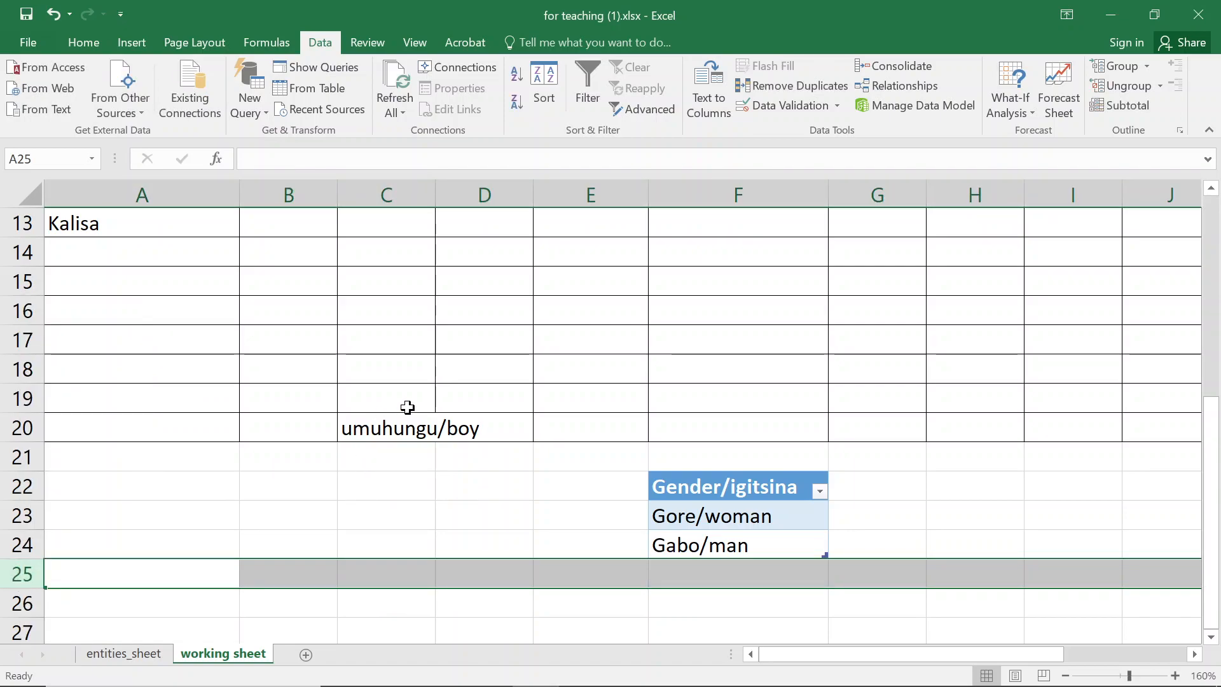
- Scroll and zoom through the worksheet to examine the Igitsina (Gender) column entries and cell C20
{"action": "scroll", "coordinate": [376, 376], "scroll_direction": "up", "scroll_amount": 3}
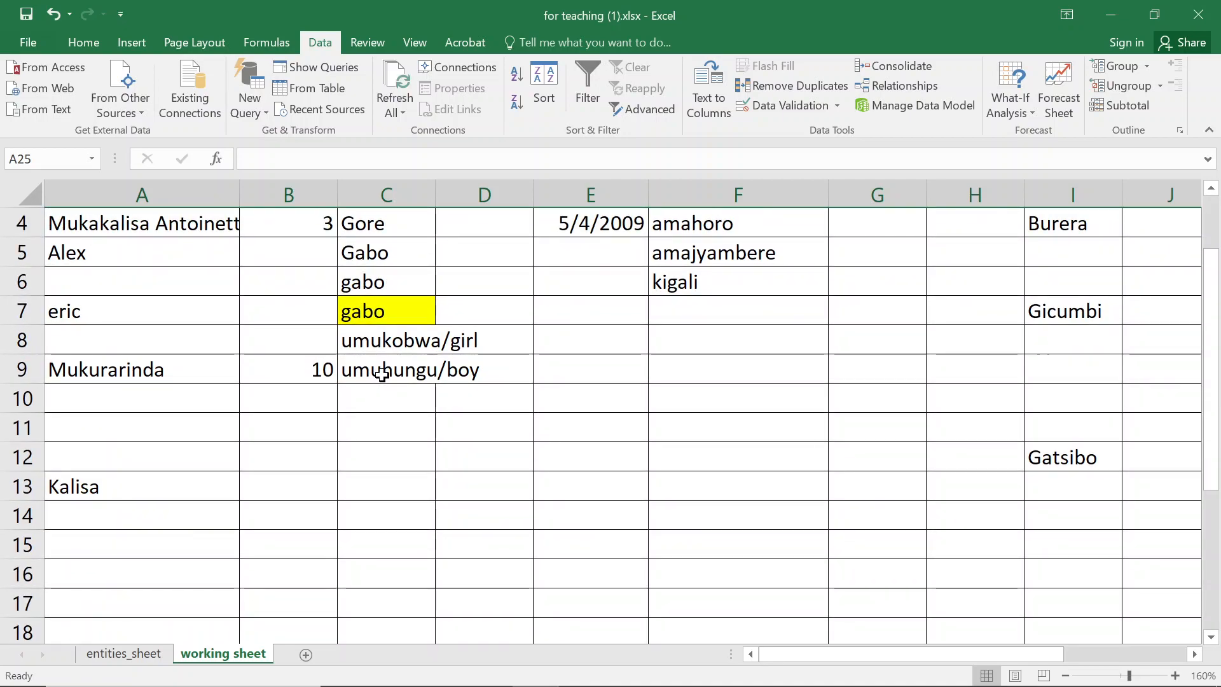
{"action": "scroll", "coordinate": [381, 375], "scroll_direction": "down", "scroll_amount": 3}
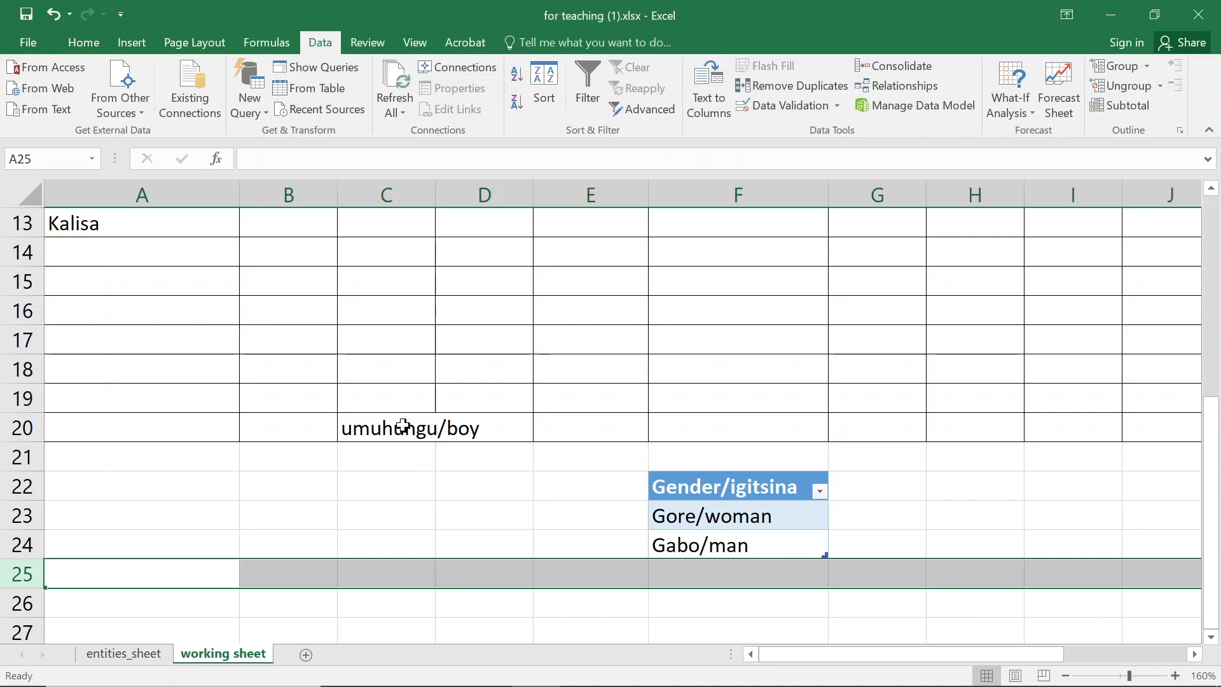
{"action": "left_click", "coordinate": [403, 428]}
{"action": "left_click", "coordinate": [394, 397]}
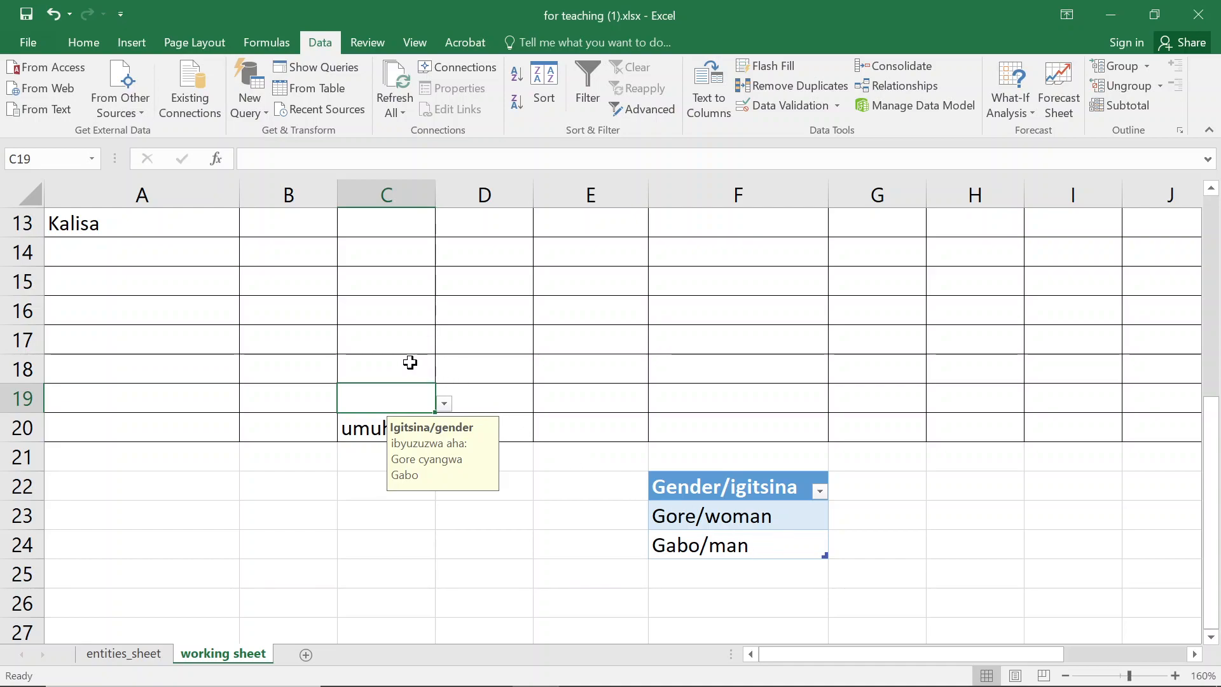
{"action": "scroll", "coordinate": [410, 362], "scroll_direction": "up", "scroll_amount": 3}
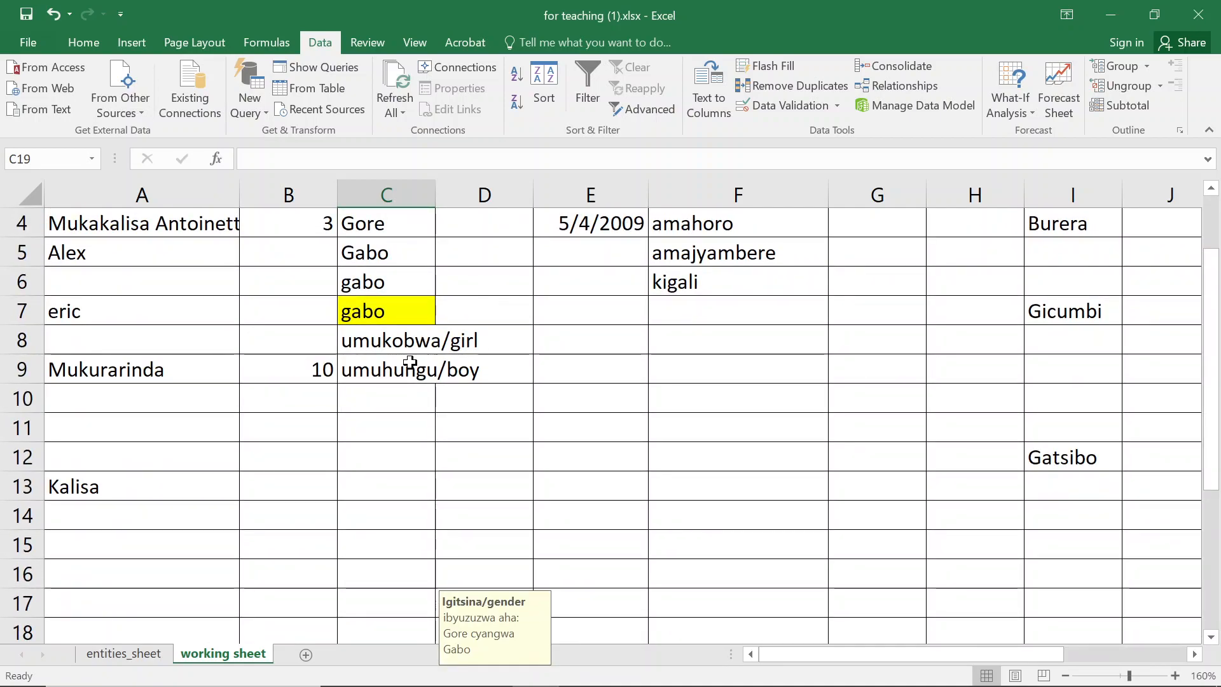
{"action": "scroll", "coordinate": [410, 362], "scroll_direction": "up", "scroll_amount": 1}
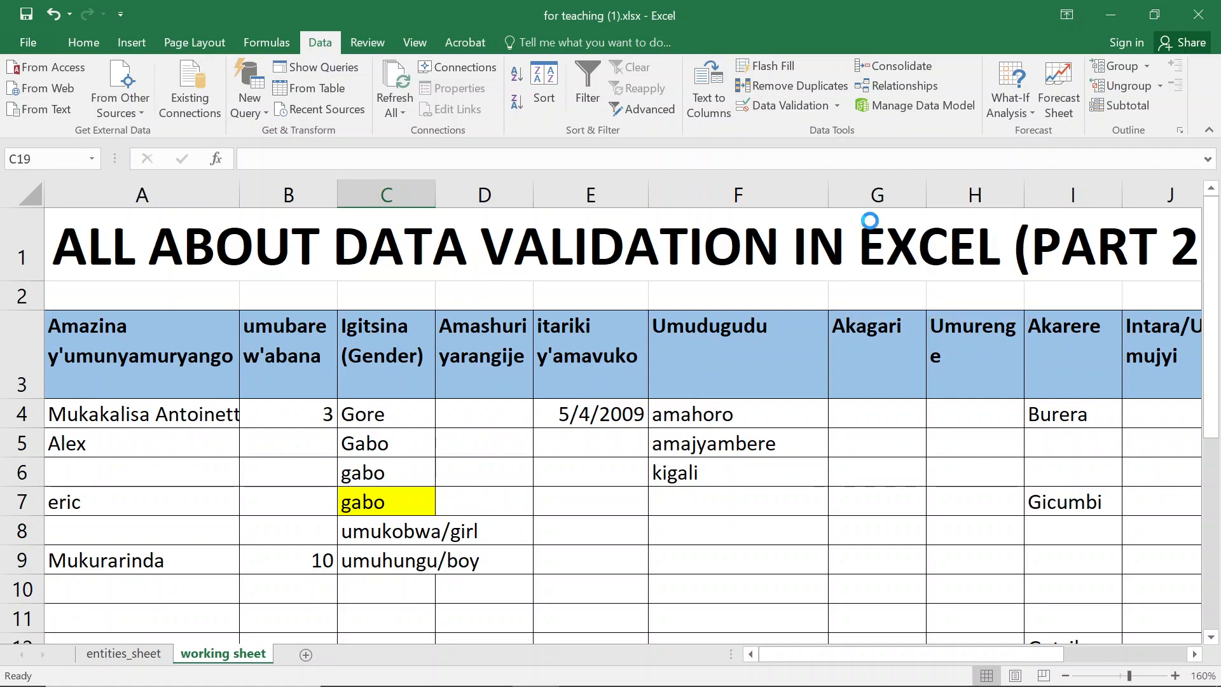
{"action": "scroll", "coordinate": [870, 216], "scroll_direction": "up", "scroll_amount": 5}
{"action": "scroll", "coordinate": [870, 216], "scroll_direction": "down", "scroll_amount": 5}
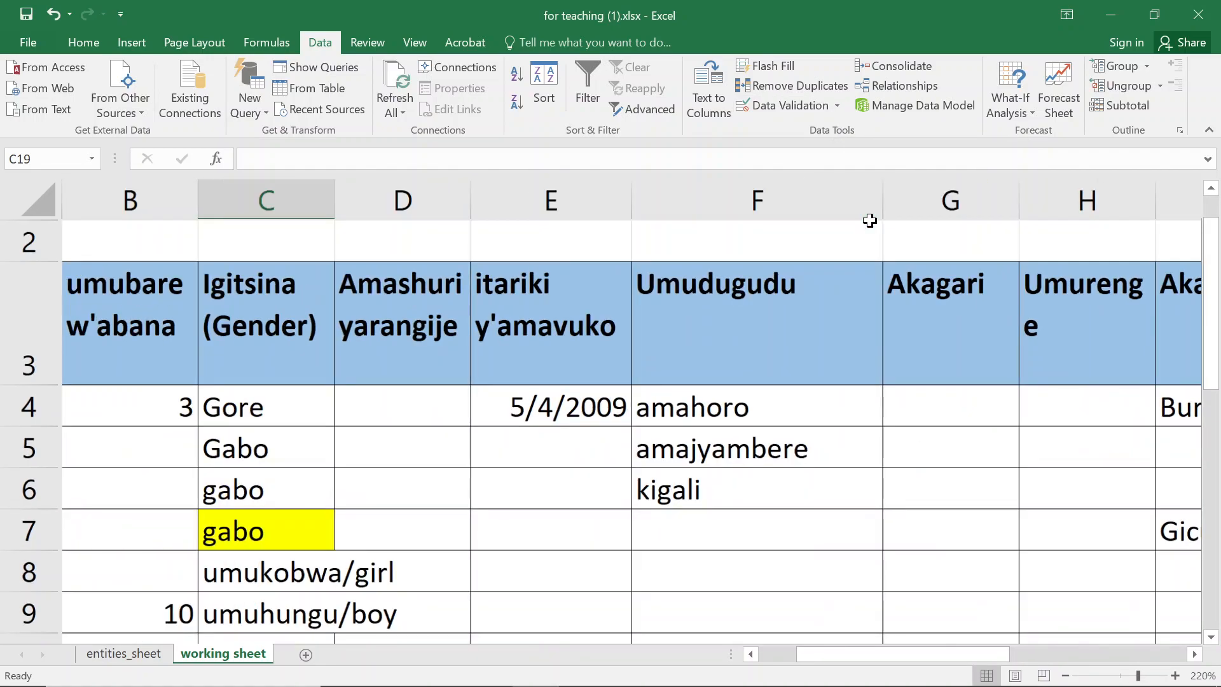
{"action": "scroll", "coordinate": [870, 221], "scroll_direction": "down", "scroll_amount": 1}
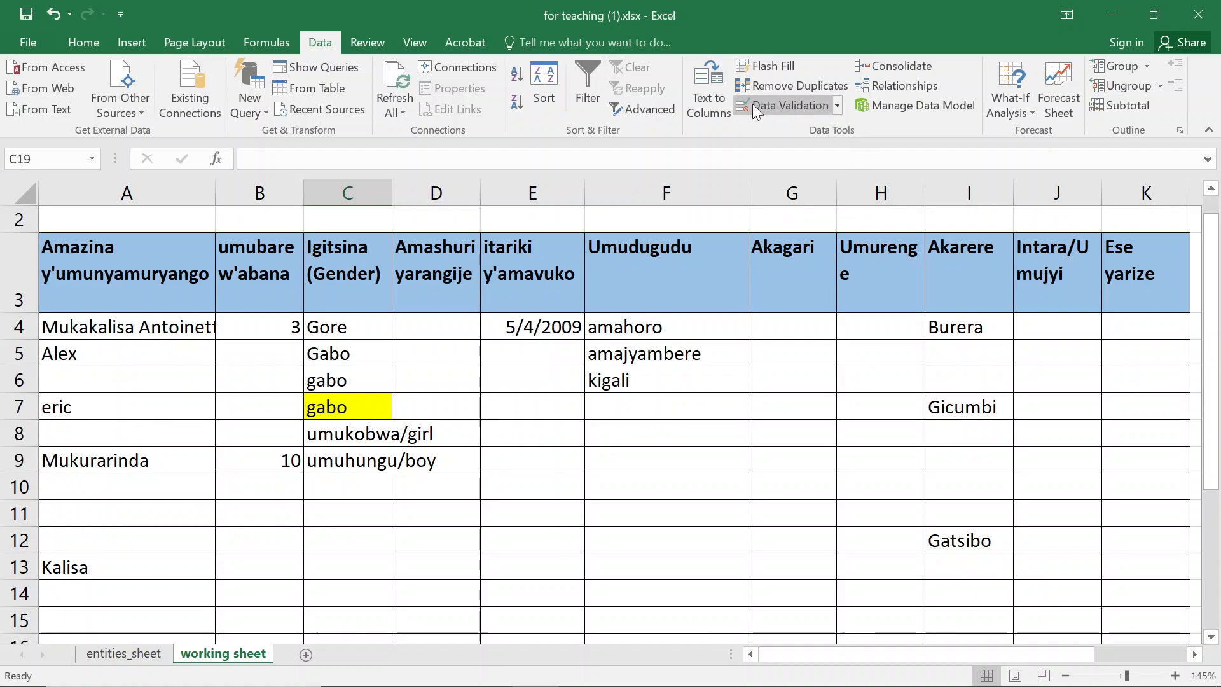
- Circle the invalid data on the worksheet using Data Validation
{"action": "left_click", "coordinate": [837, 106]}
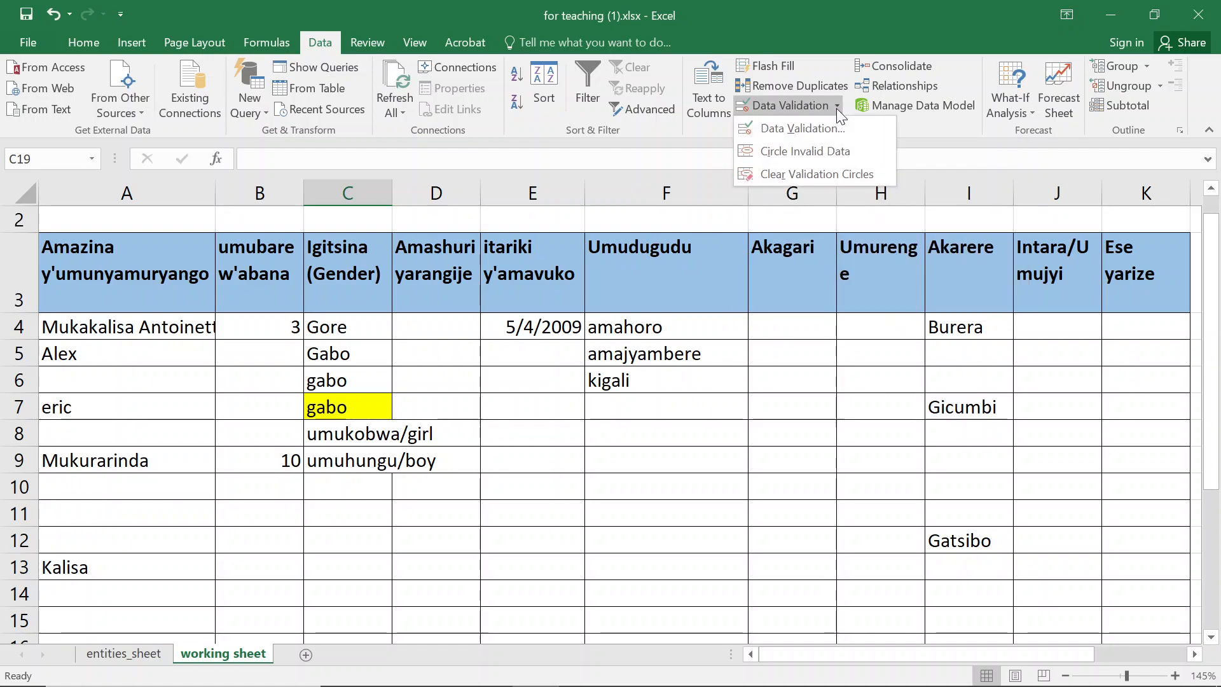
{"action": "left_click", "coordinate": [806, 152]}
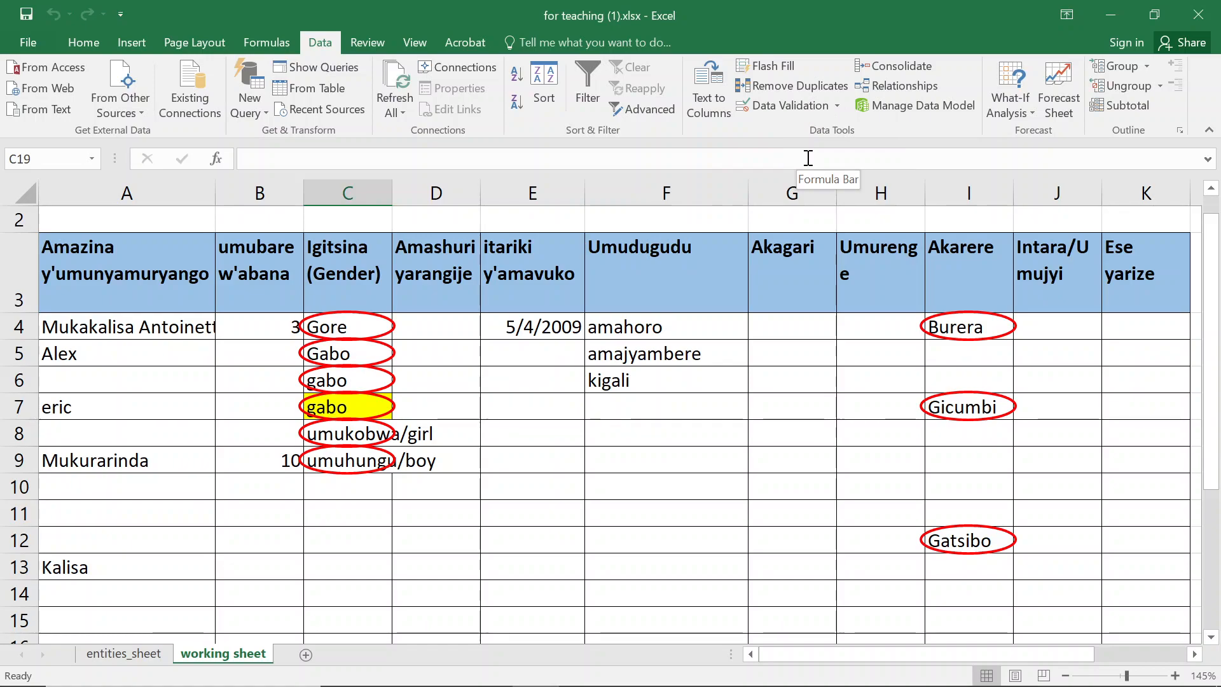
{"action": "left_click", "coordinate": [838, 105]}
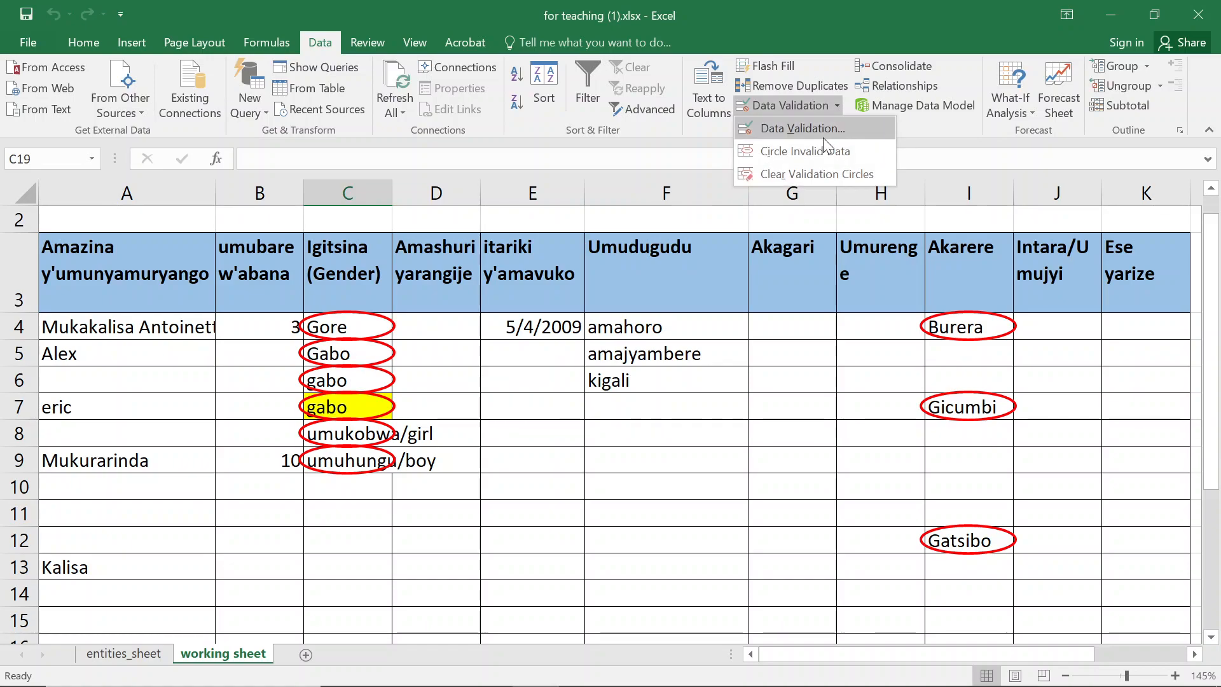
{"action": "left_click", "coordinate": [804, 153]}
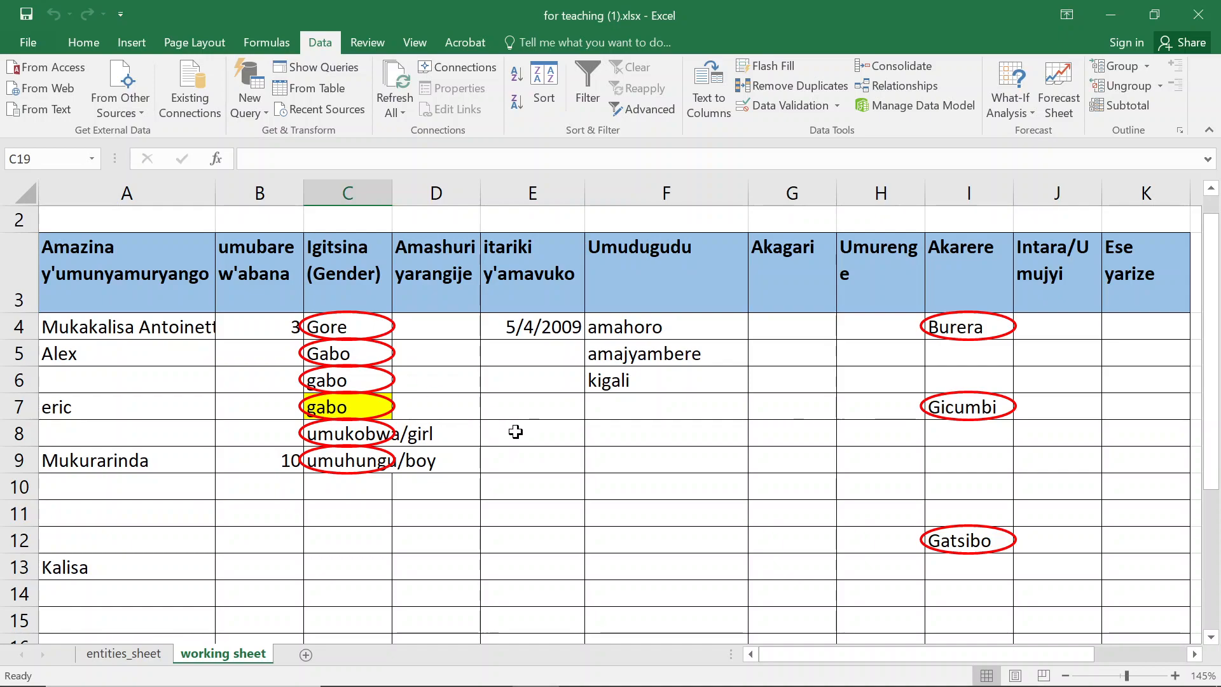
- Scroll through the worksheet to examine the circled invalid entries and the gender table below
{"action": "scroll", "coordinate": [504, 433], "scroll_direction": "down", "scroll_amount": 1}
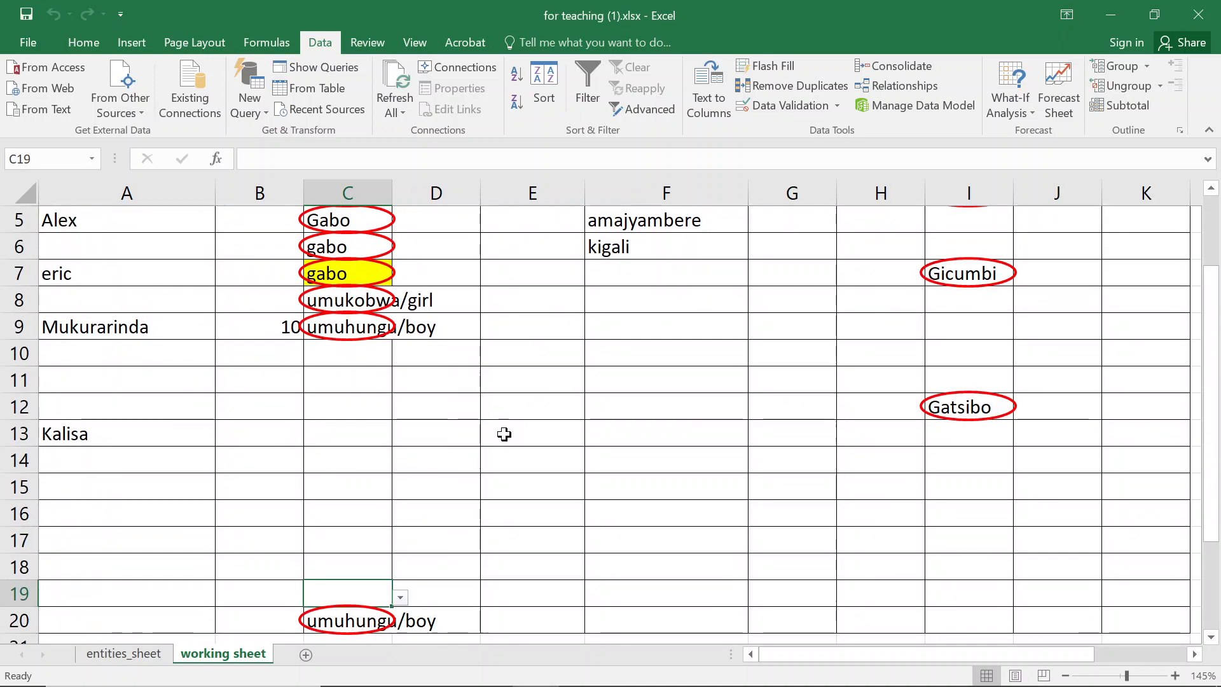
{"action": "scroll", "coordinate": [504, 434], "scroll_direction": "up", "scroll_amount": 1}
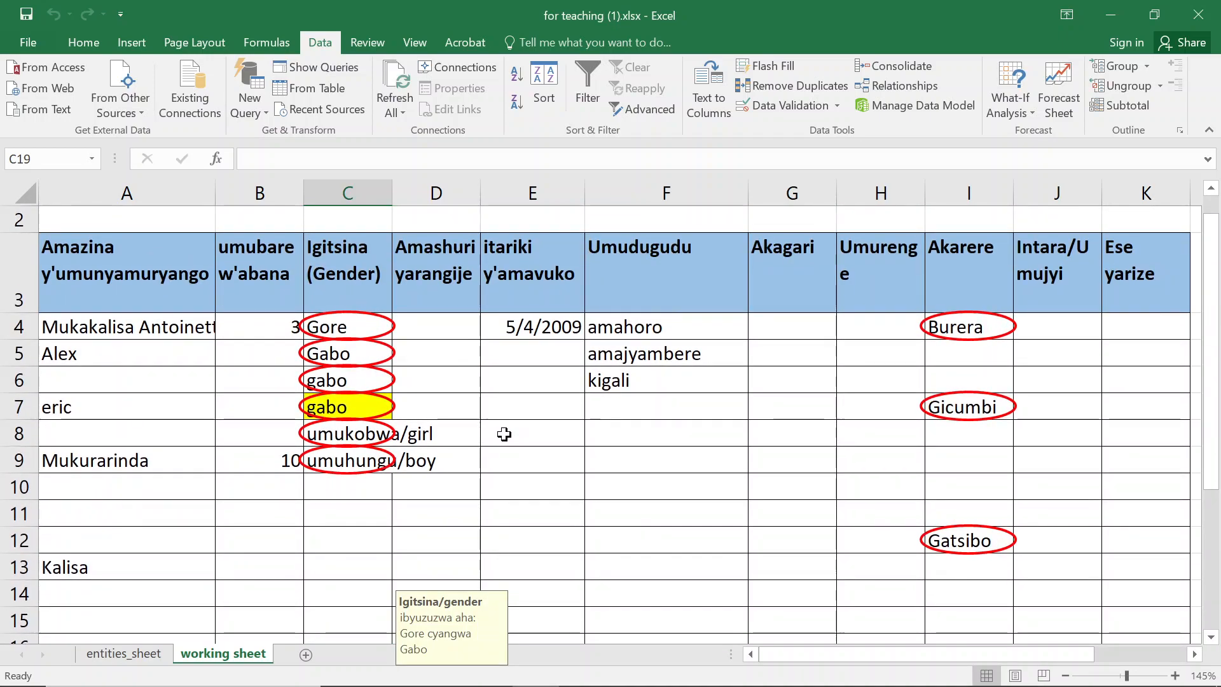
{"action": "scroll", "coordinate": [504, 434], "scroll_direction": "up", "scroll_amount": 1}
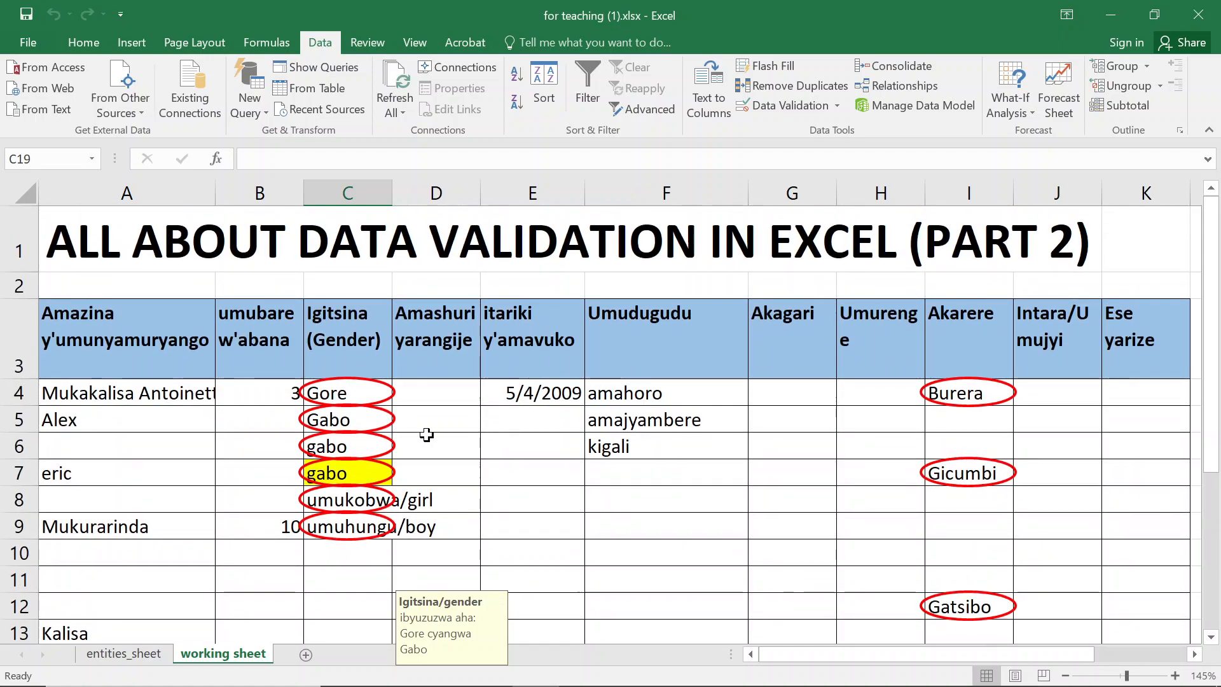
{"action": "scroll", "coordinate": [395, 436], "scroll_direction": "down", "scroll_amount": 2}
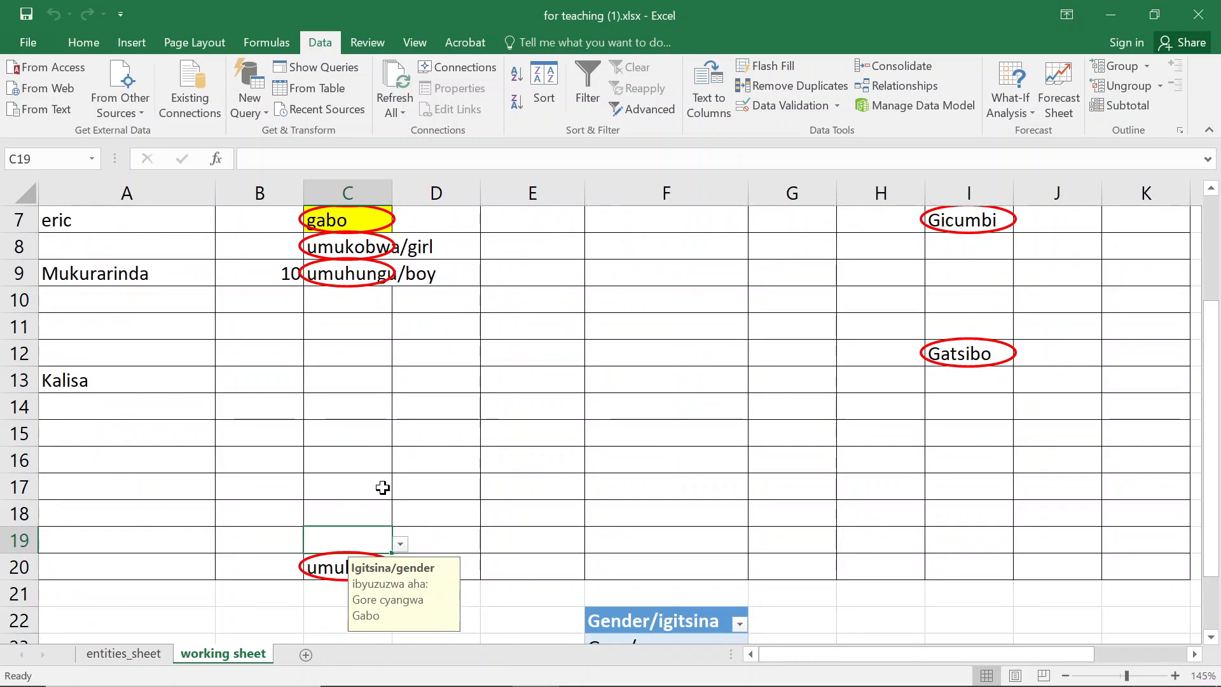
{"action": "scroll", "coordinate": [382, 487], "scroll_direction": "up", "scroll_amount": 2}
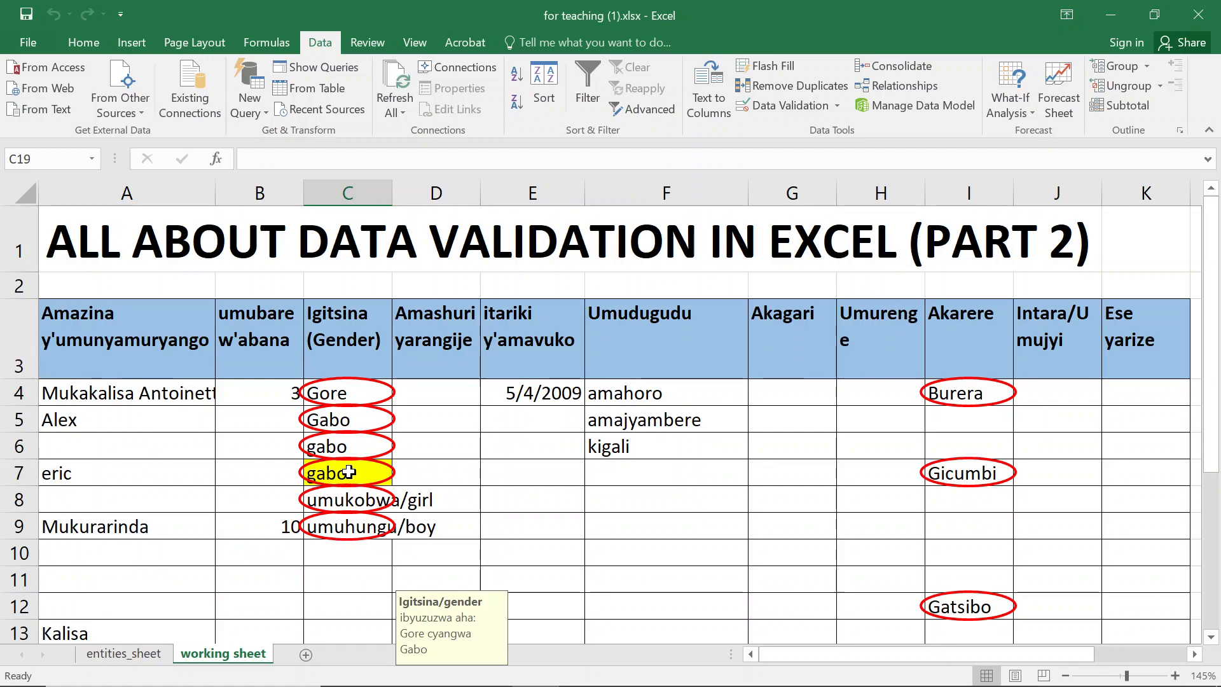
{"action": "scroll", "coordinate": [368, 445], "scroll_direction": "down", "scroll_amount": 3}
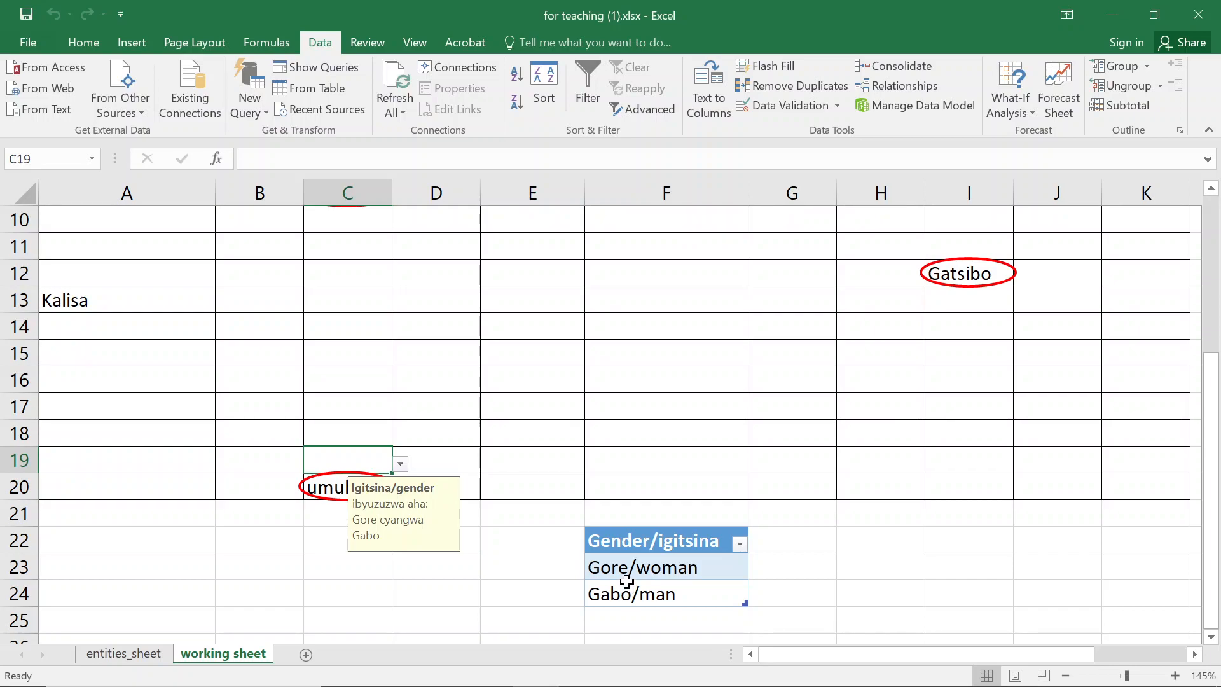
{"action": "scroll", "coordinate": [349, 343], "scroll_direction": "up", "scroll_amount": 2}
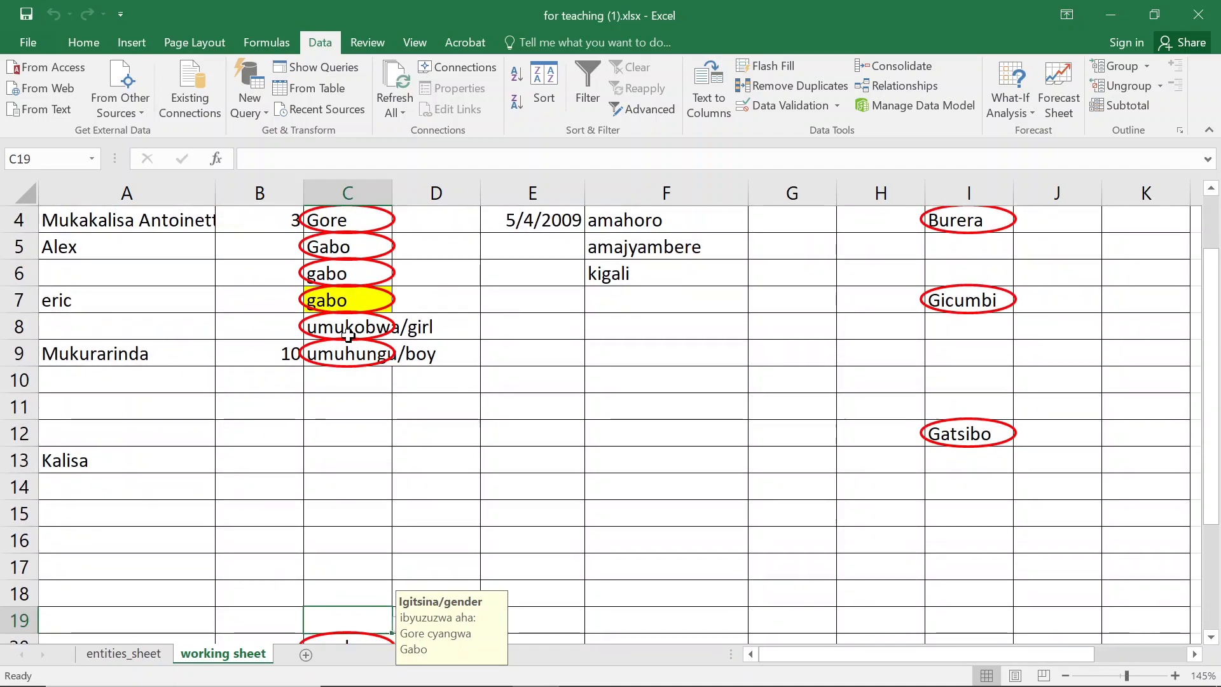
{"action": "scroll", "coordinate": [351, 325], "scroll_direction": "up", "scroll_amount": 1}
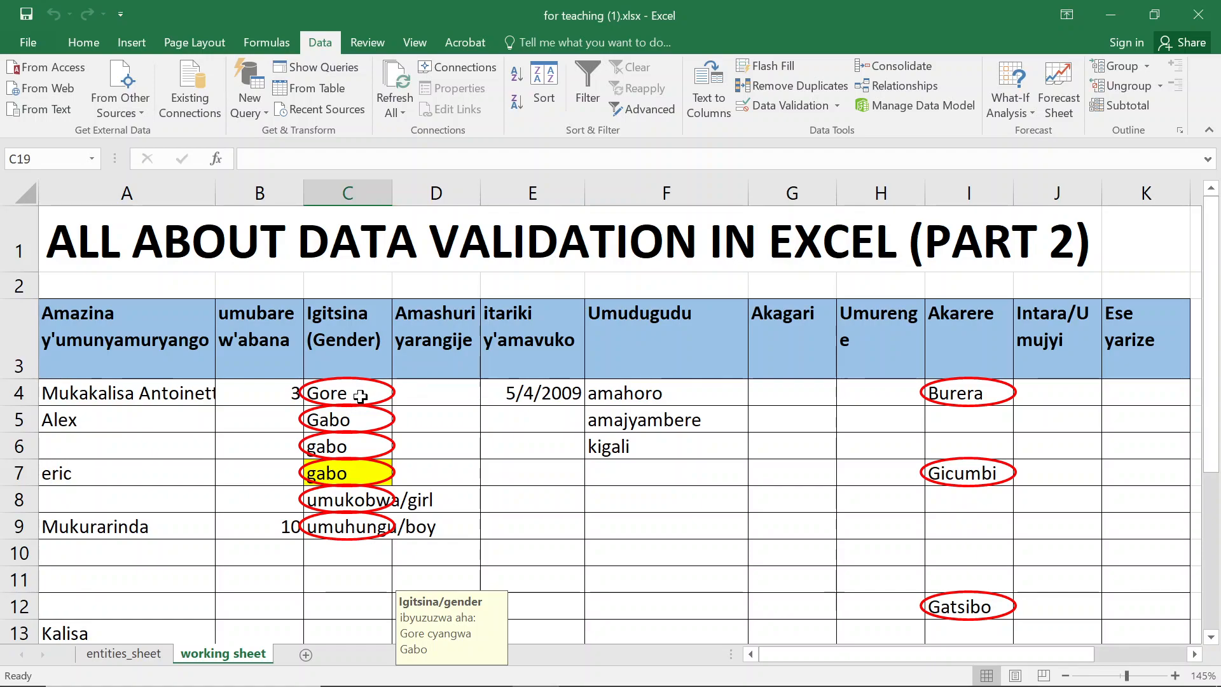
{"action": "scroll", "coordinate": [360, 398], "scroll_direction": "down", "scroll_amount": 3}
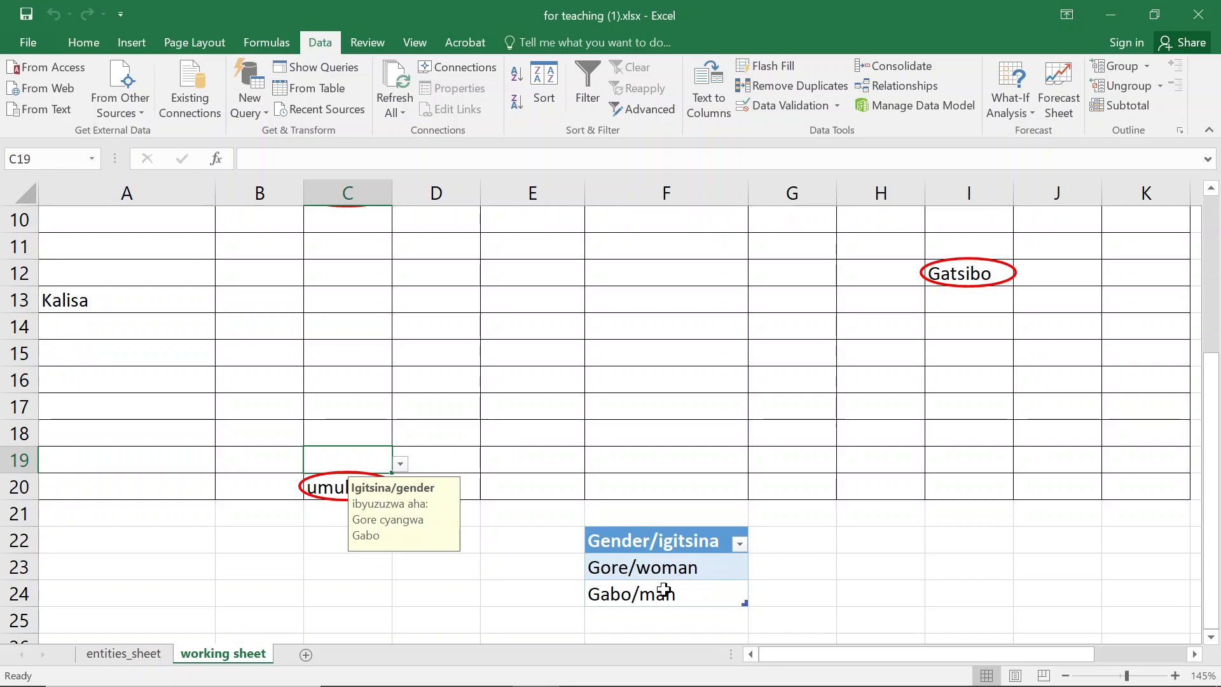
- Enter gore in cell H23 beside the gender table
{"action": "left_click", "coordinate": [671, 563]}
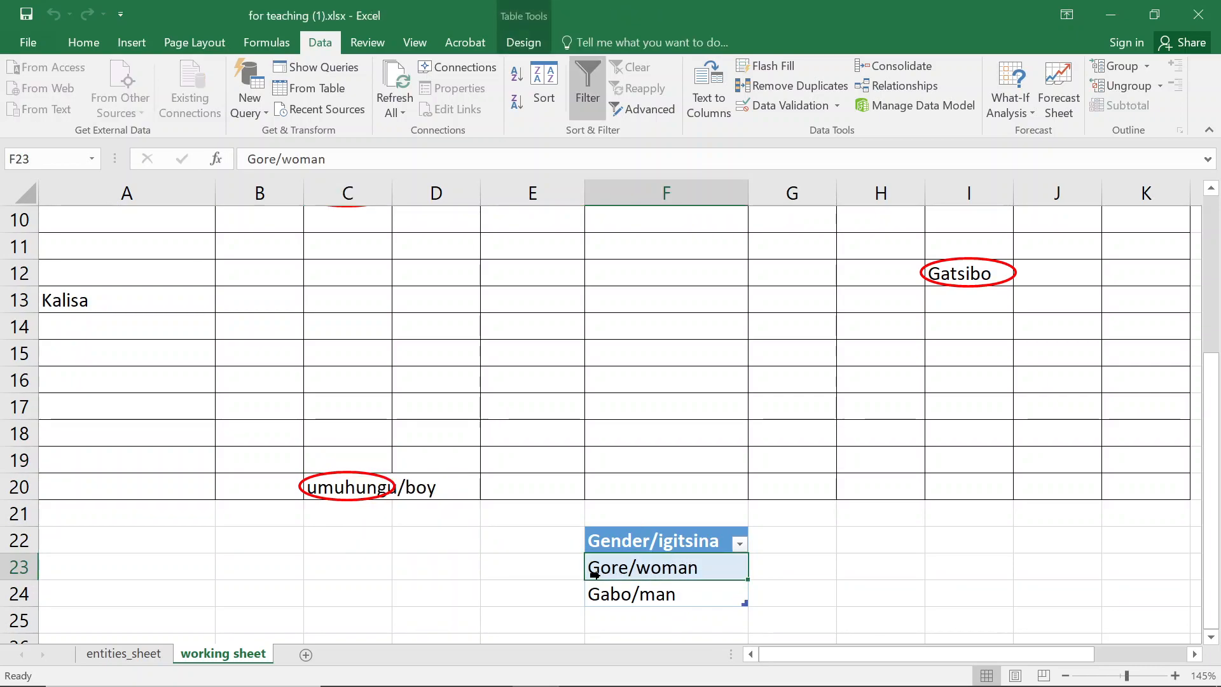
{"action": "left_click", "coordinate": [793, 571]}
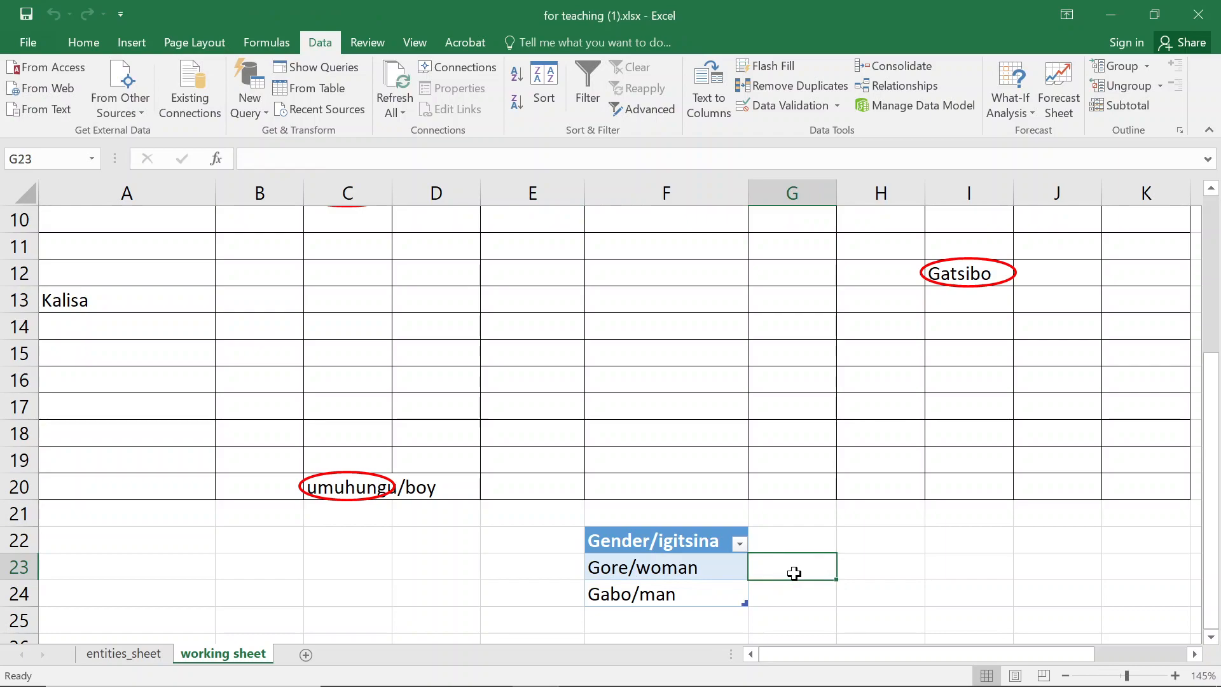
{"action": "key", "text": "Right"}
{"action": "type", "text": "gore"}
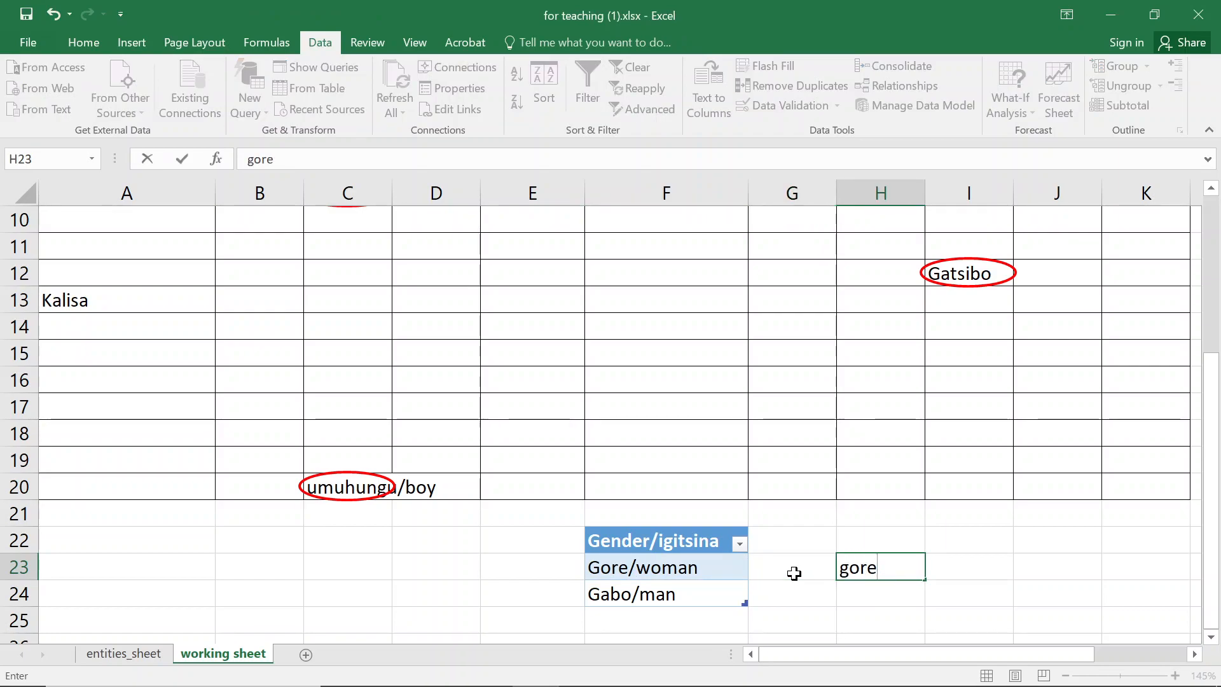
{"action": "key", "text": "Return"}
{"action": "key", "text": "Up"}
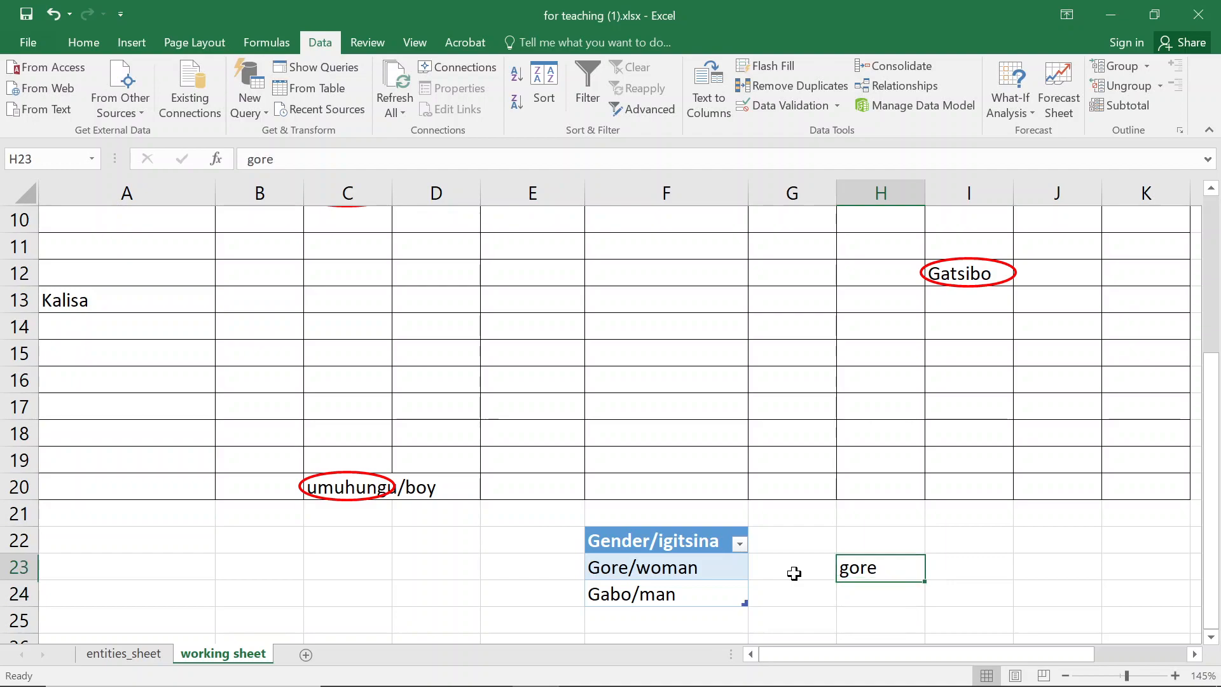
- Rename the gender table's header in F22 to Igitsina/Gender
{"action": "left_click", "coordinate": [612, 576]}
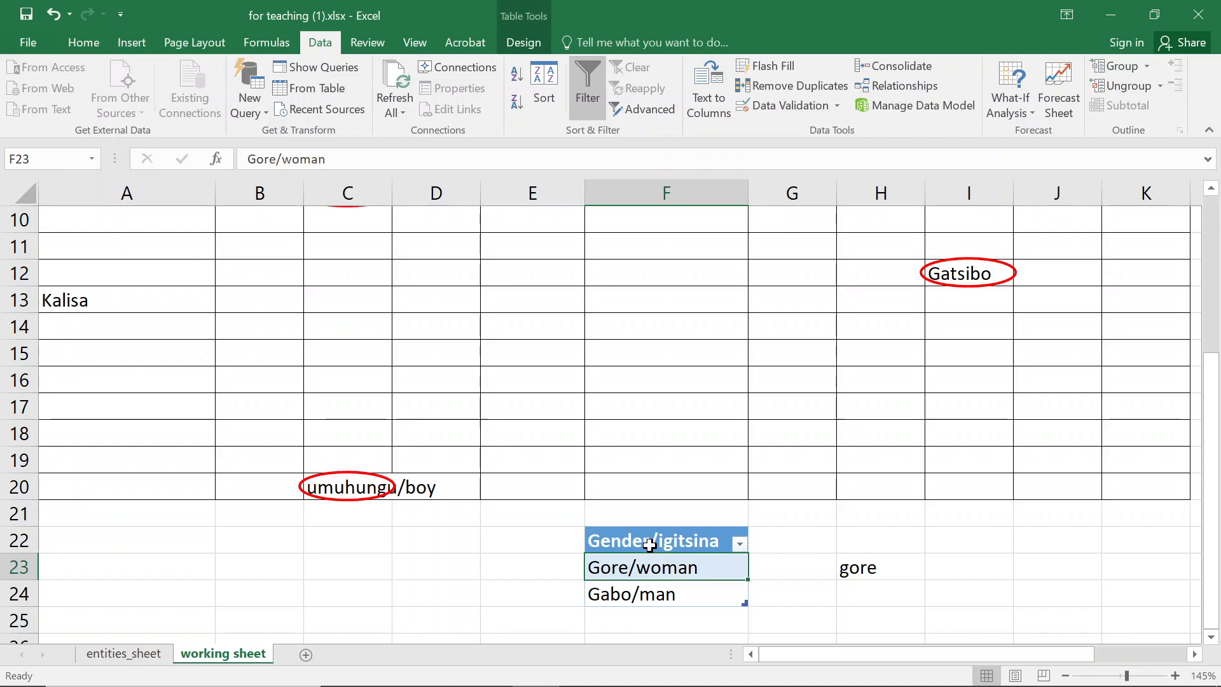
{"action": "left_click", "coordinate": [650, 545]}
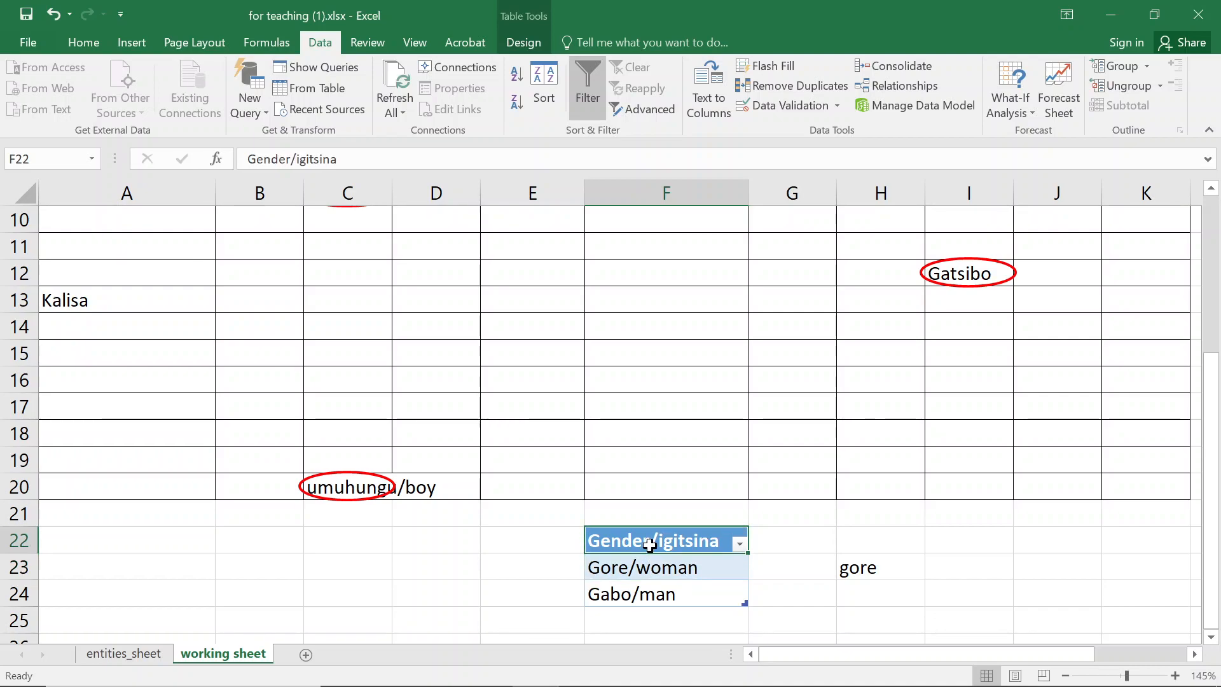
{"action": "type", "text": "Igitsin"}
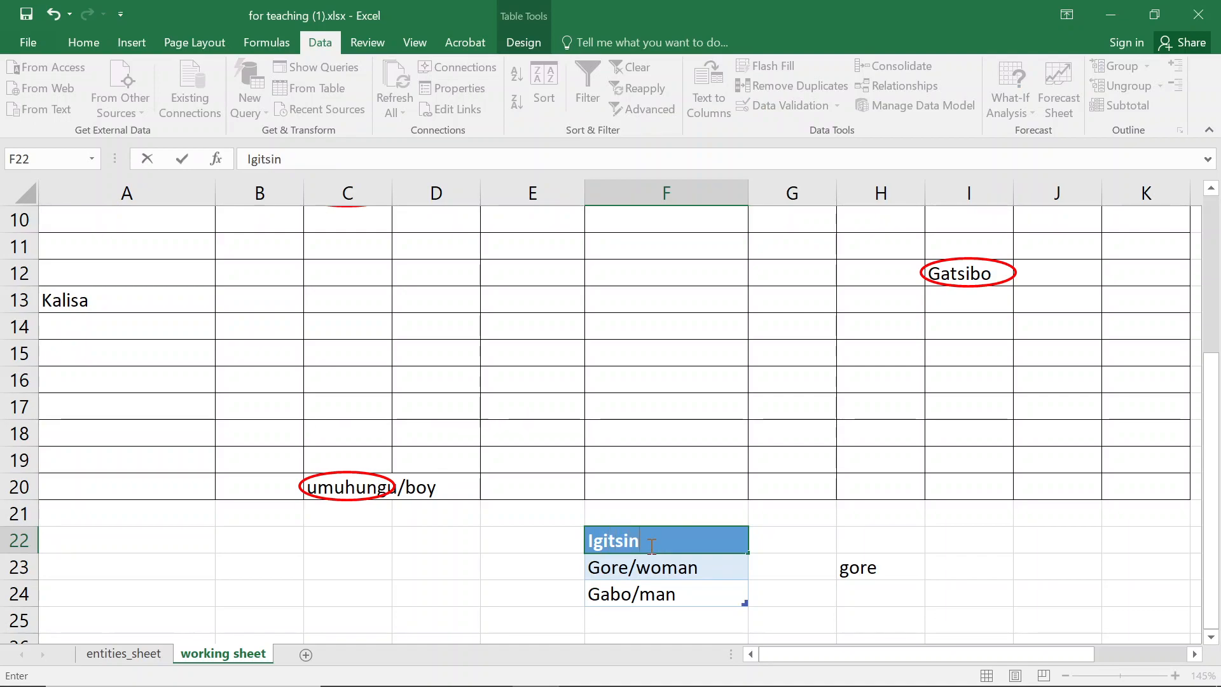
{"action": "type", "text": "a/Gender"}
{"action": "key", "text": "Return"}
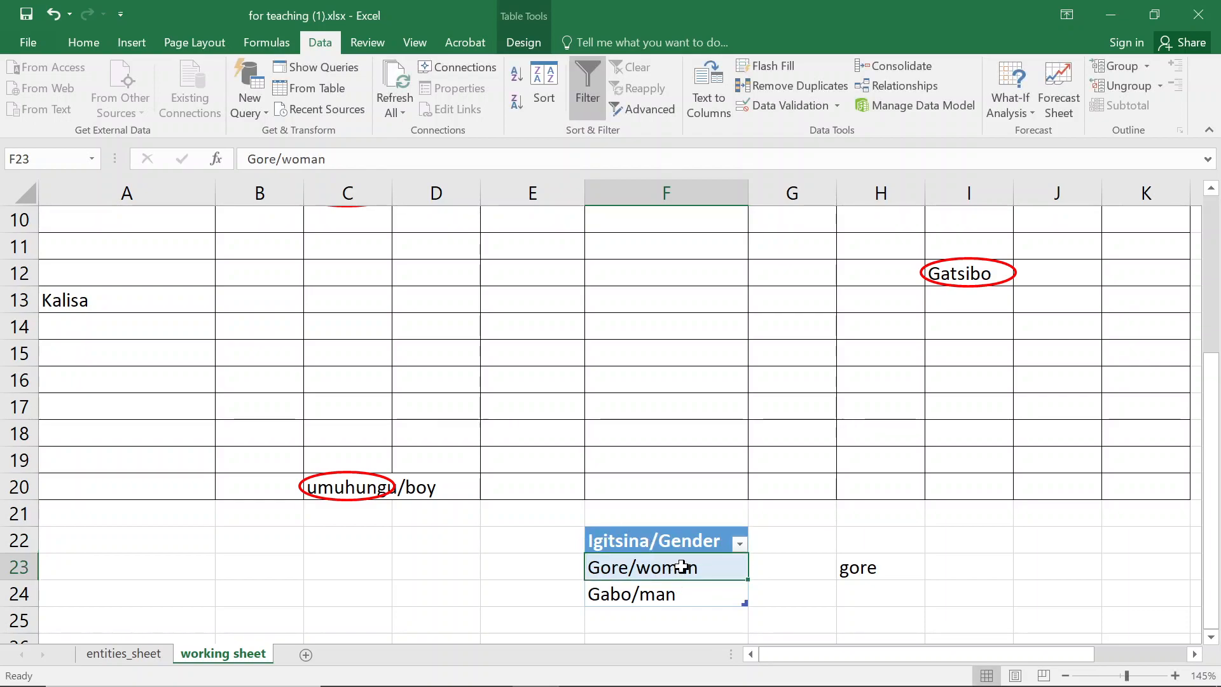
- Enter Gore in cell H23
{"action": "left_click", "coordinate": [876, 561]}
{"action": "type", "text": "Goir"}
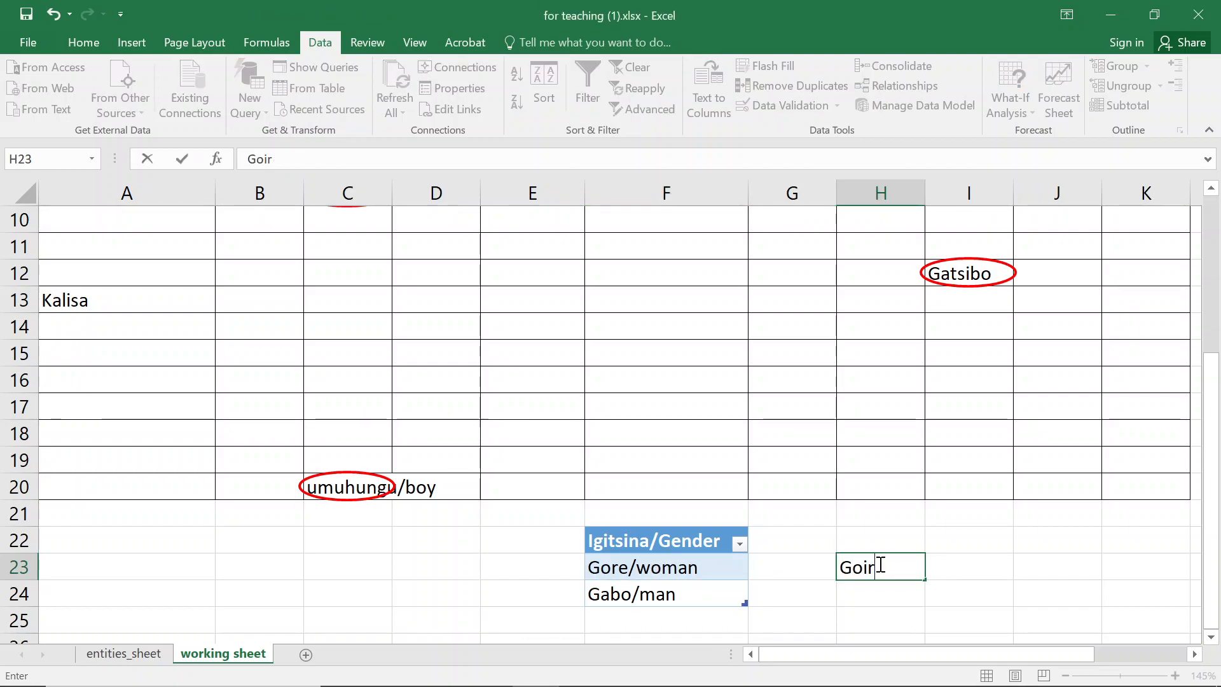
{"action": "type", "text": "ere"}
{"action": "key", "text": "Return"}
{"action": "left_click", "coordinate": [880, 564]}
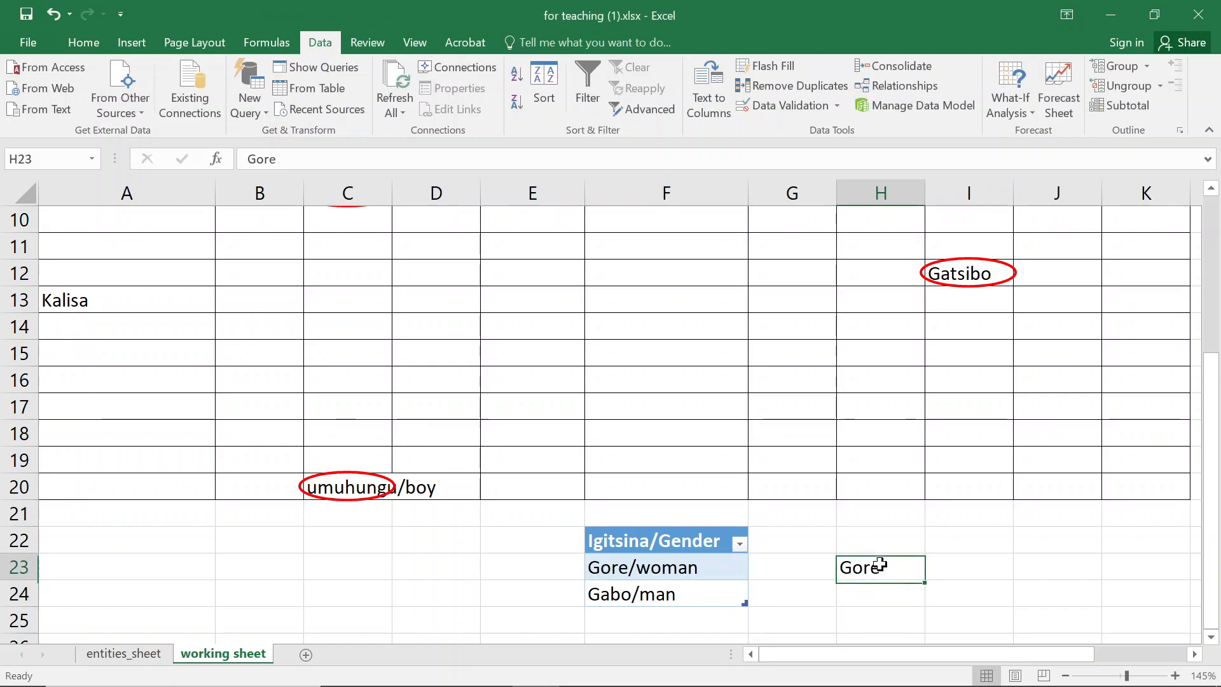
- Edit the table entry in F23 to read Gore by deleting /woman
{"action": "left_click", "coordinate": [625, 567]}
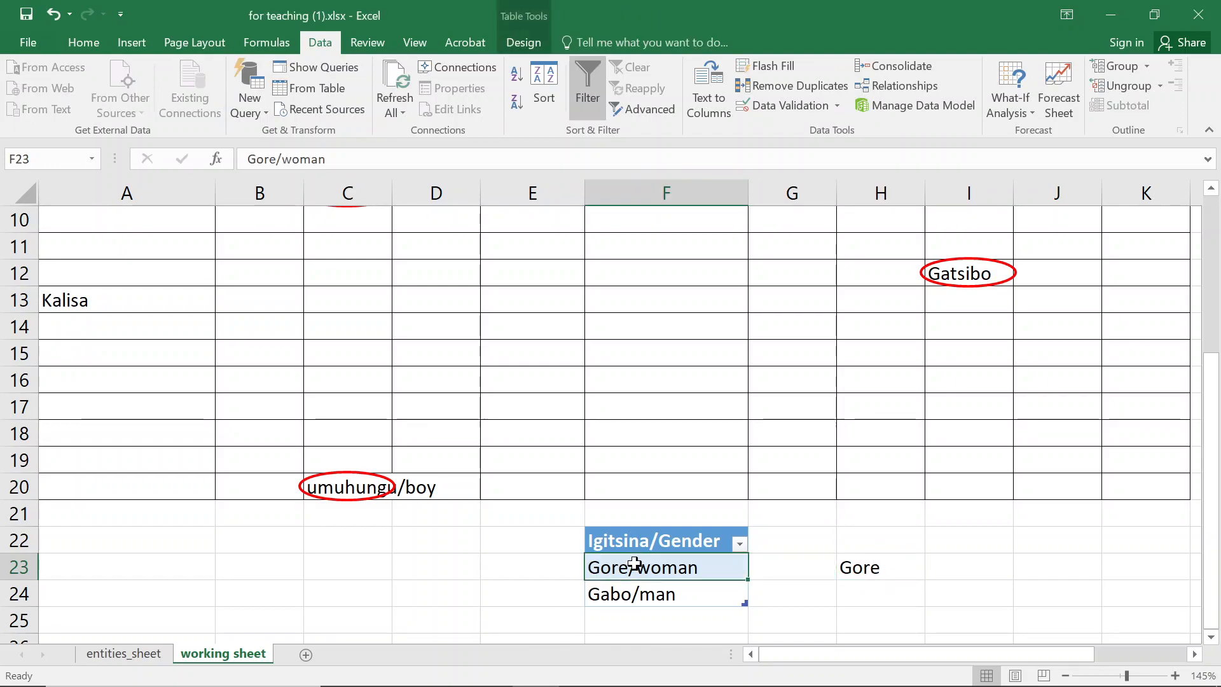
{"action": "scroll", "coordinate": [370, 498], "scroll_direction": "up", "scroll_amount": 3}
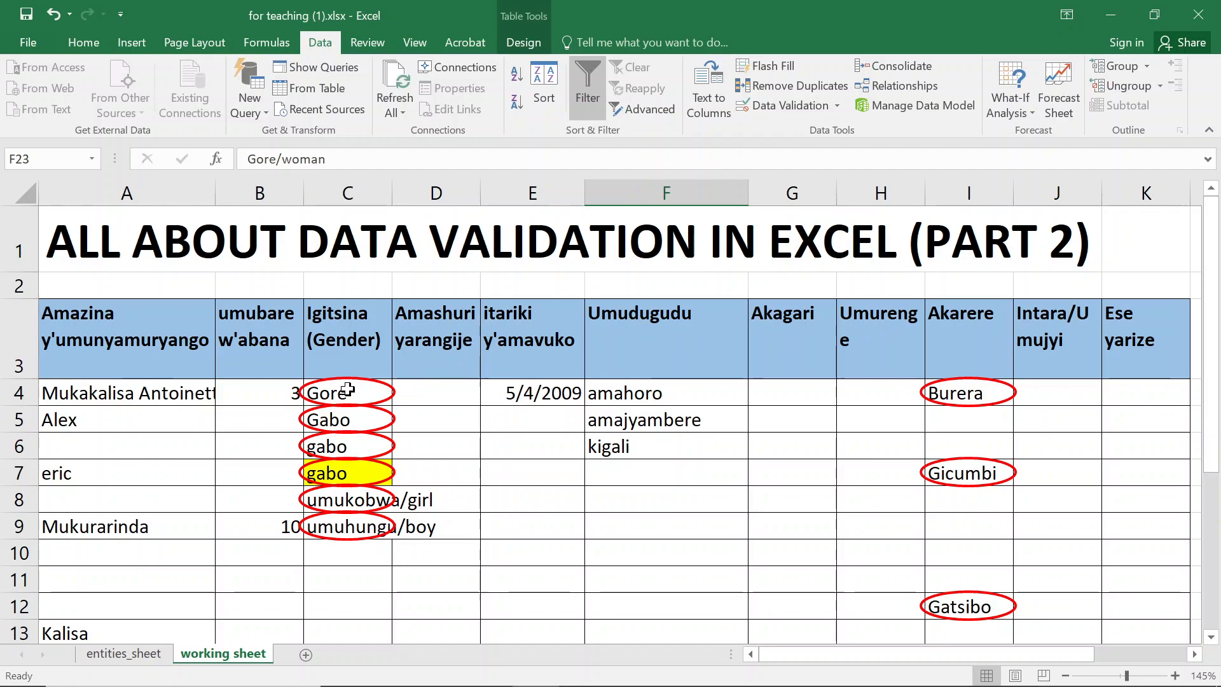
{"action": "scroll", "coordinate": [551, 443], "scroll_direction": "down", "scroll_amount": 1}
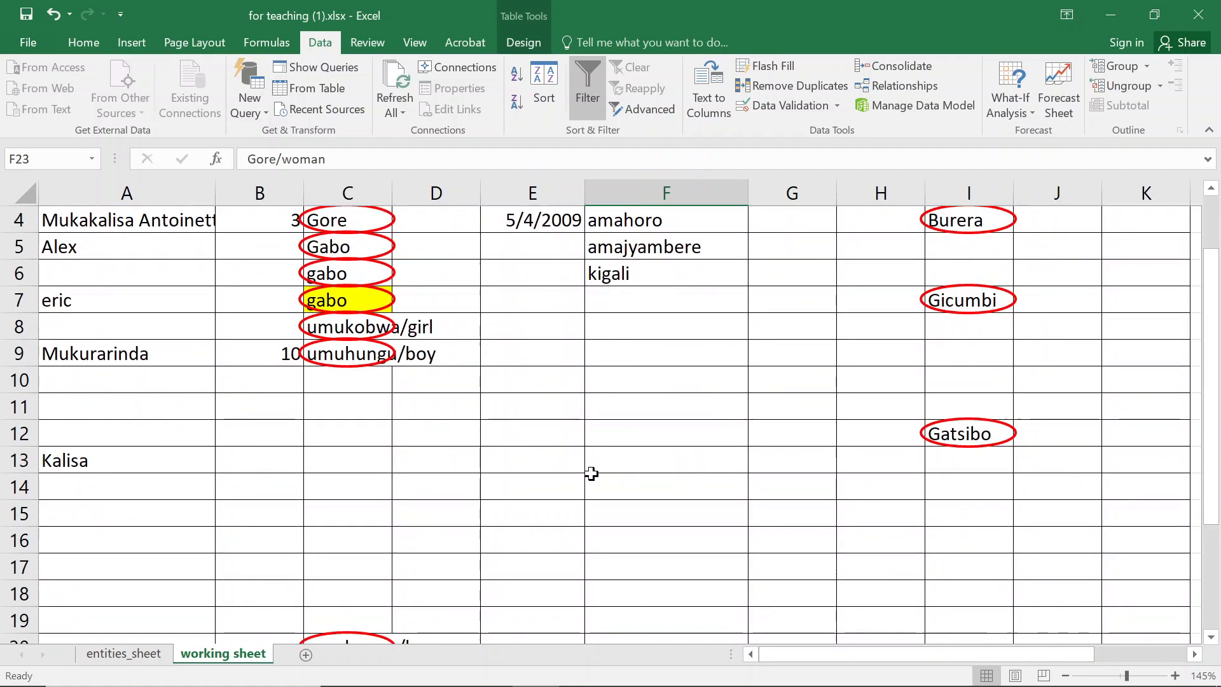
{"action": "scroll", "coordinate": [619, 488], "scroll_direction": "down", "scroll_amount": 2}
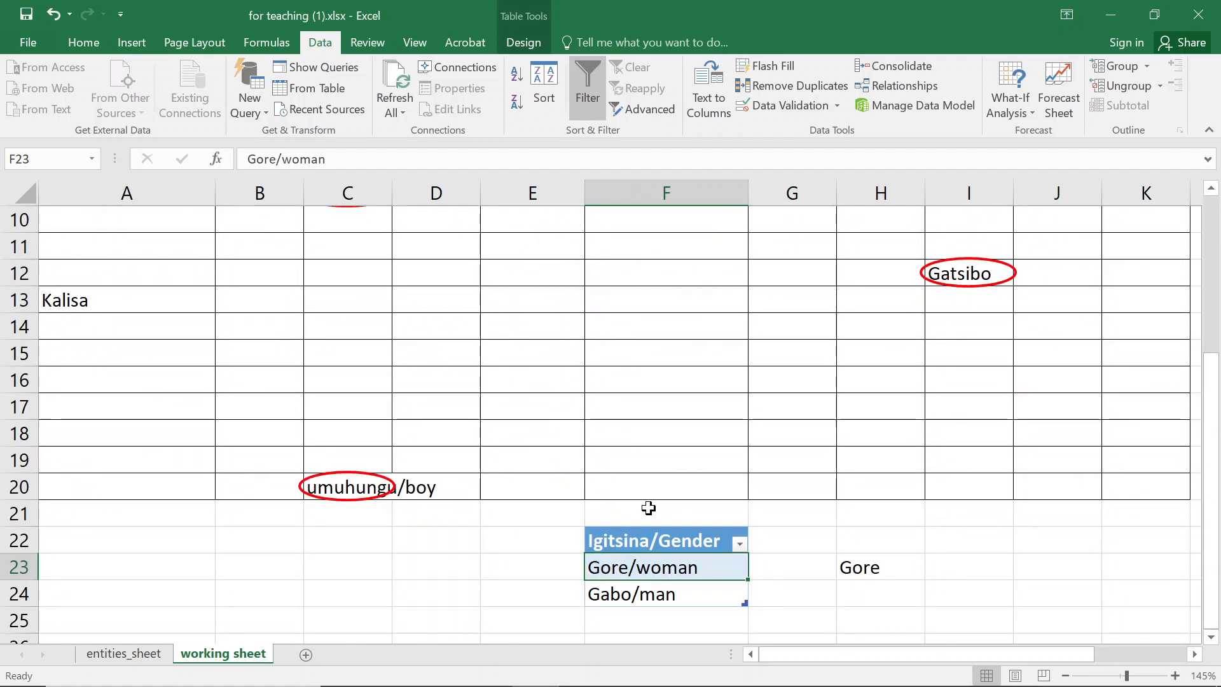
{"action": "double_click", "coordinate": [710, 570]}
{"action": "left_click_drag", "start_coordinate": [706, 568], "coordinate": [634, 566]}
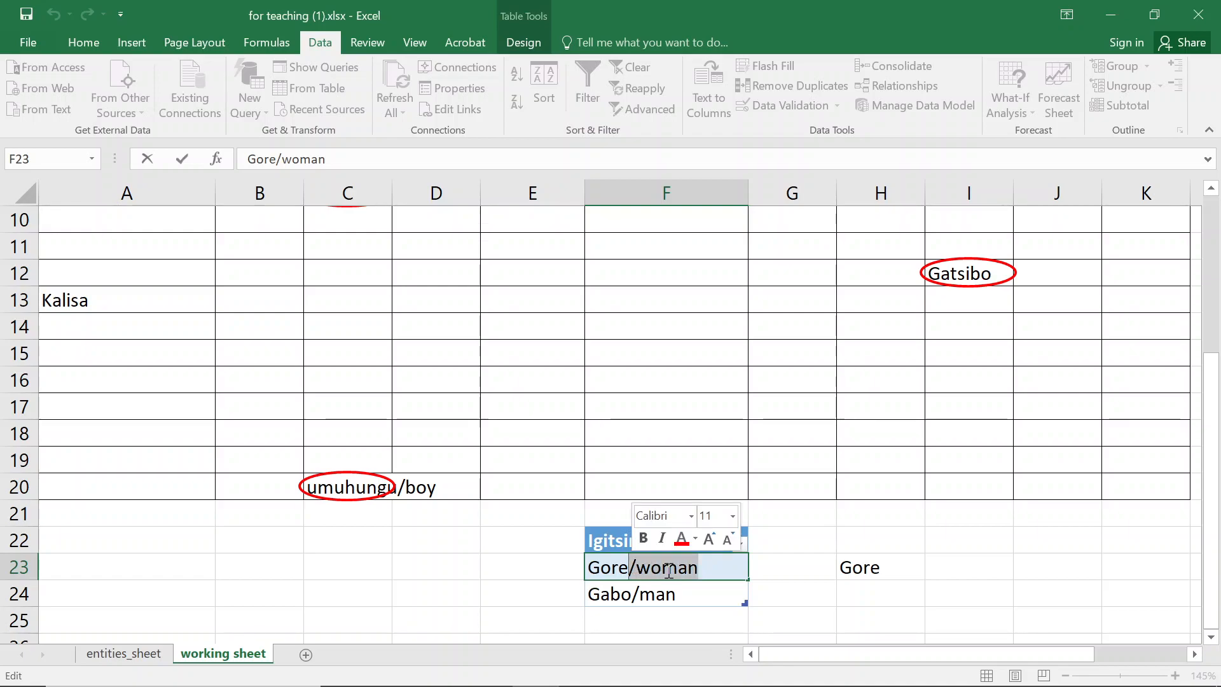
{"action": "scroll", "coordinate": [363, 537], "scroll_direction": "up", "scroll_amount": 2}
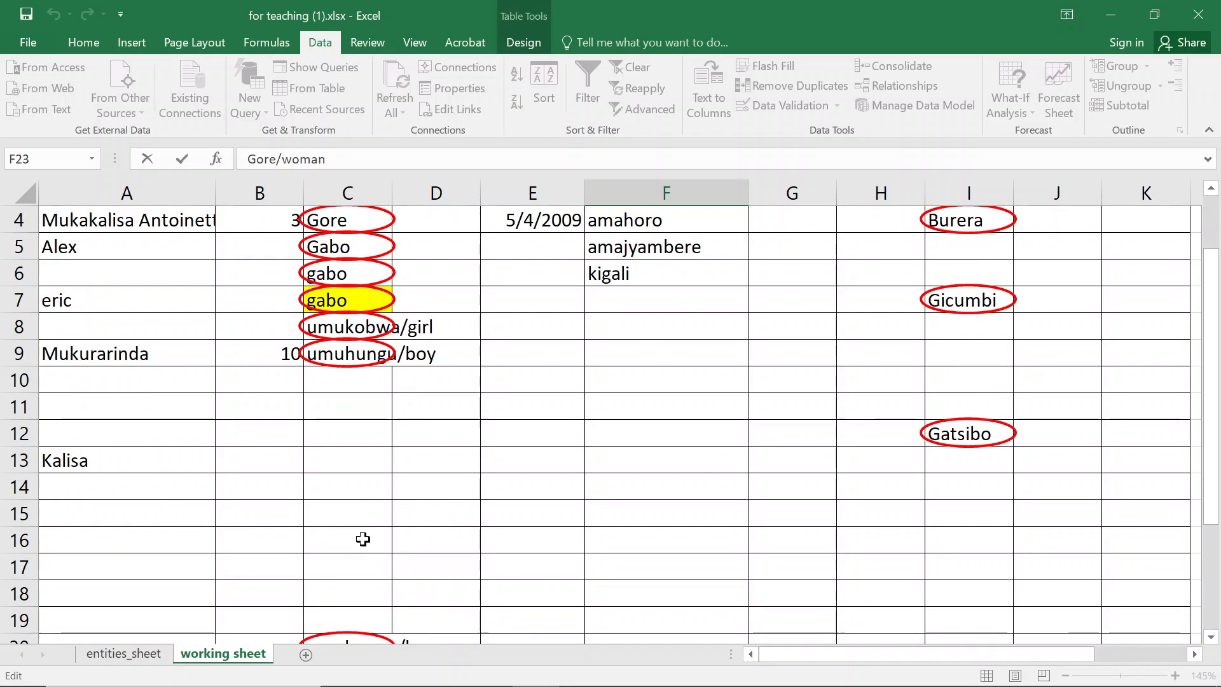
{"action": "key", "text": "BackSpace"}
{"action": "key", "text": "BackSpace"}
{"action": "key", "text": "BackSpace"}
{"action": "key", "text": "BackSpace"}
{"action": "key", "text": "BackSpace"}
{"action": "key", "text": "BackSpace"}
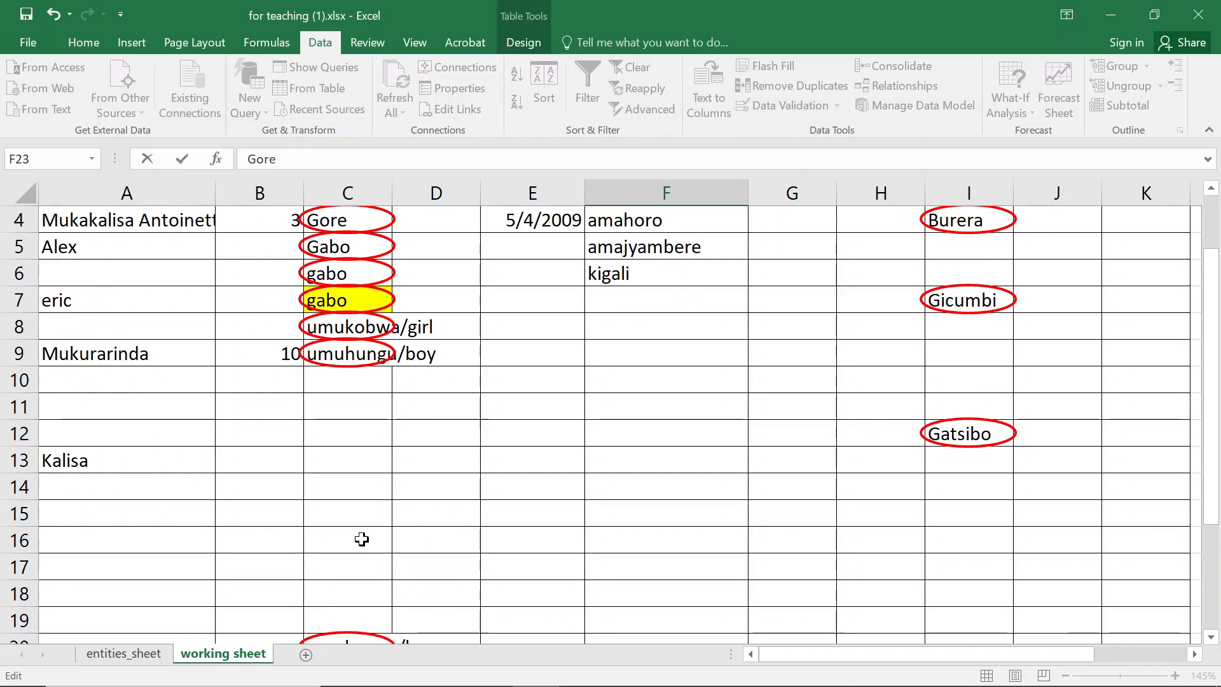
{"action": "key", "text": "Return"}
- Check the validated gender cell C17 and save the workbook
{"action": "scroll", "coordinate": [362, 539], "scroll_direction": "up", "scroll_amount": 3}
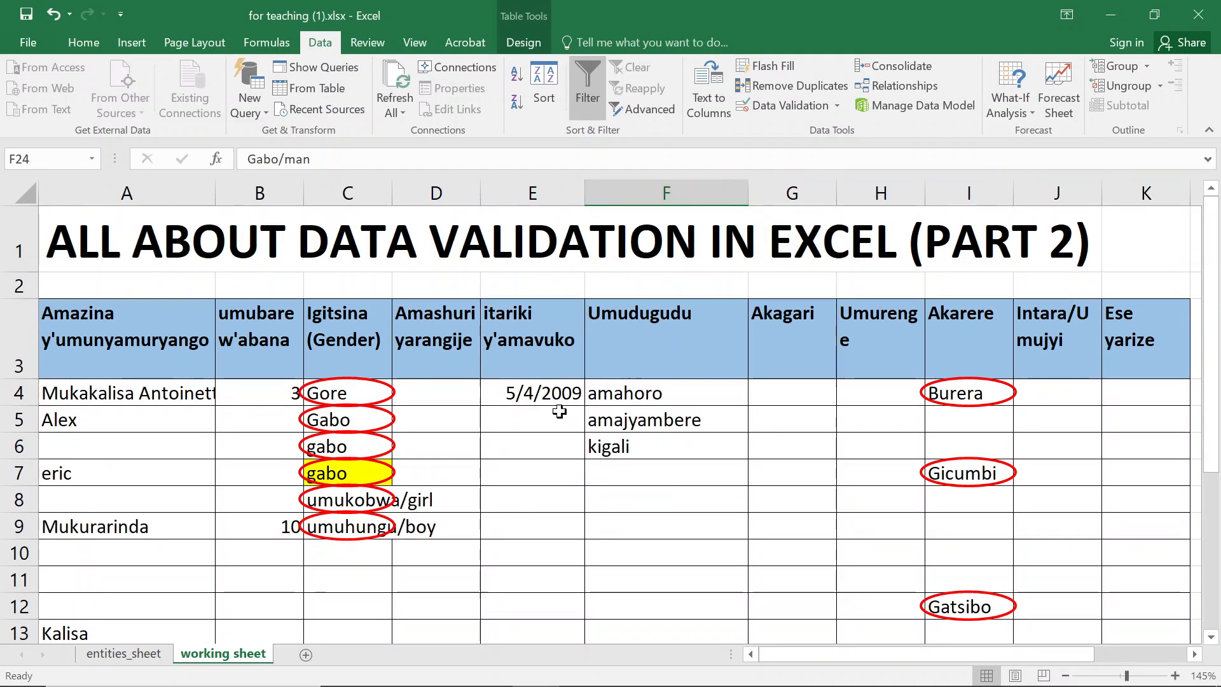
{"action": "scroll", "coordinate": [413, 439], "scroll_direction": "down", "scroll_amount": 1}
{"action": "scroll", "coordinate": [413, 438], "scroll_direction": "down", "scroll_amount": 3}
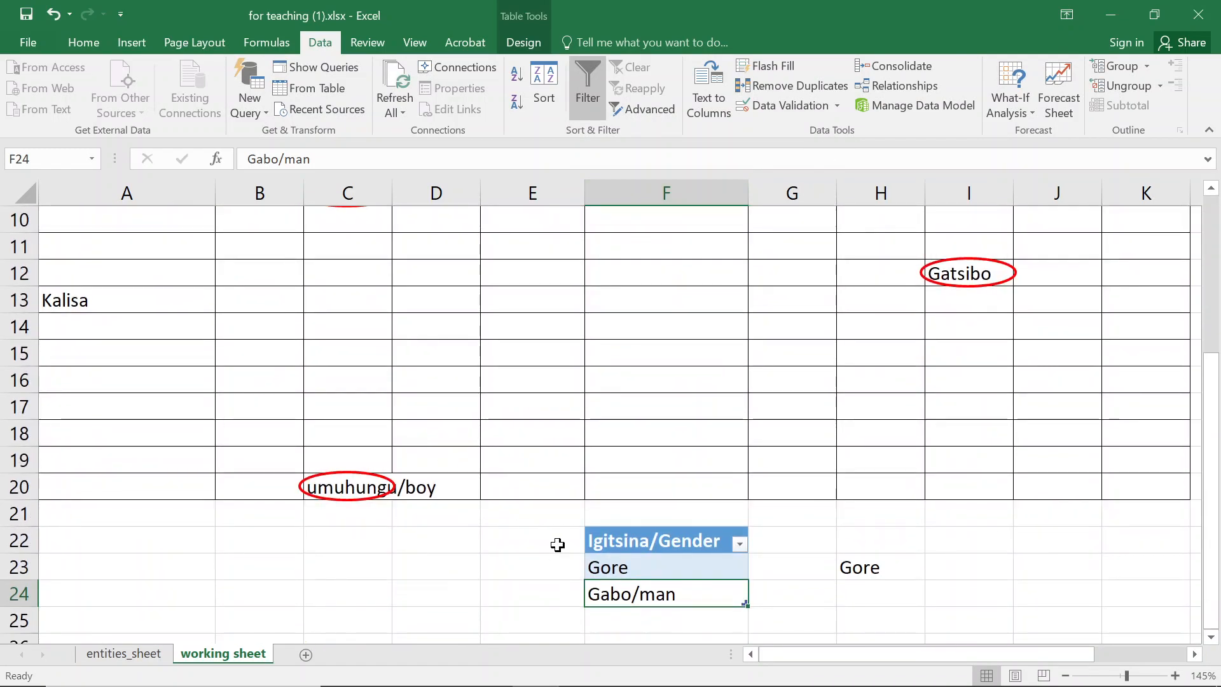
{"action": "left_click", "coordinate": [368, 402]}
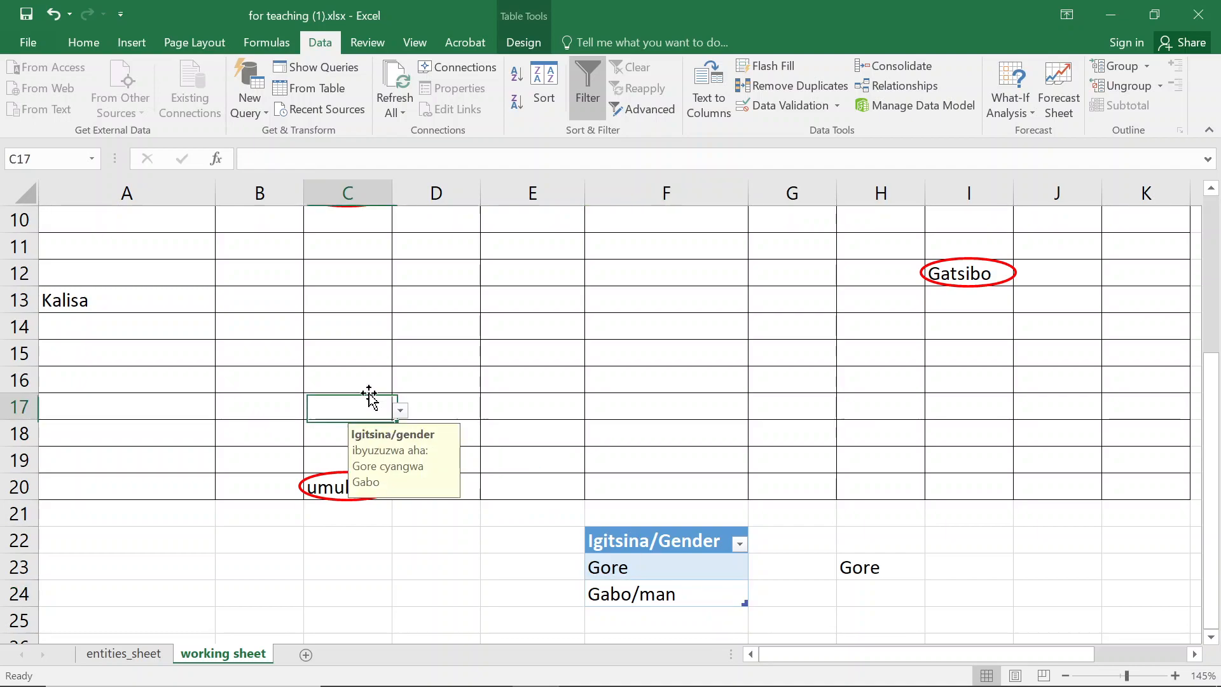
{"action": "scroll", "coordinate": [369, 394], "scroll_direction": "up", "scroll_amount": 3}
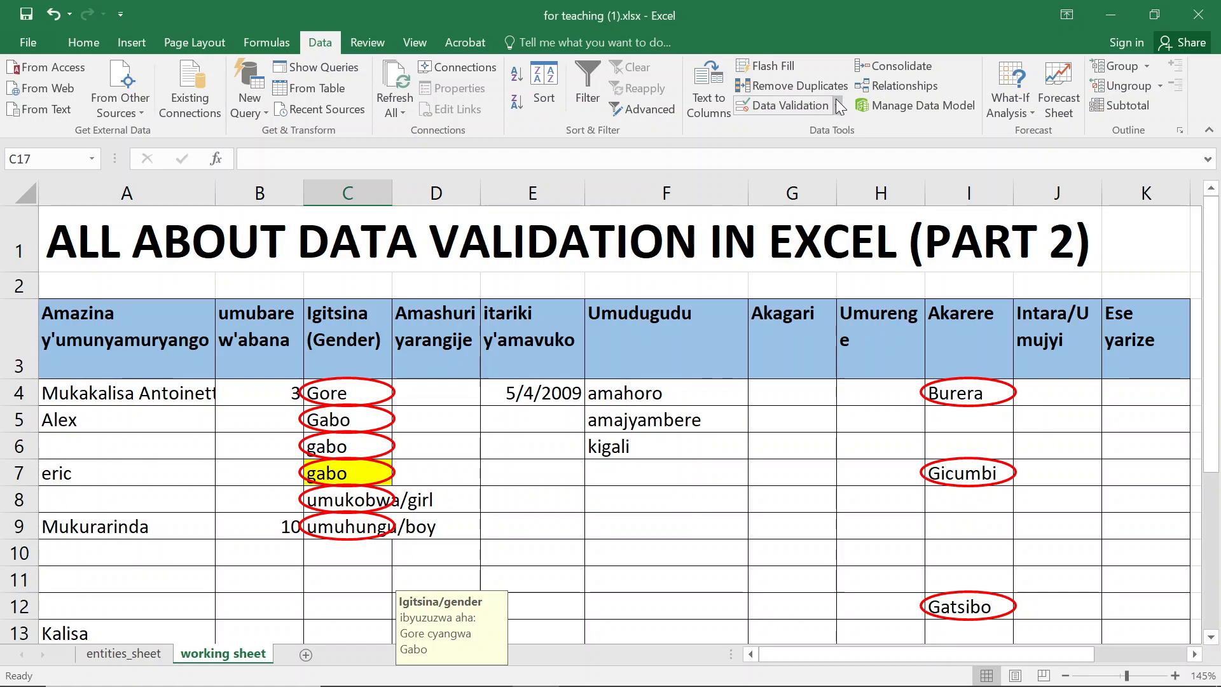
{"action": "key", "text": "ctrl+s"}
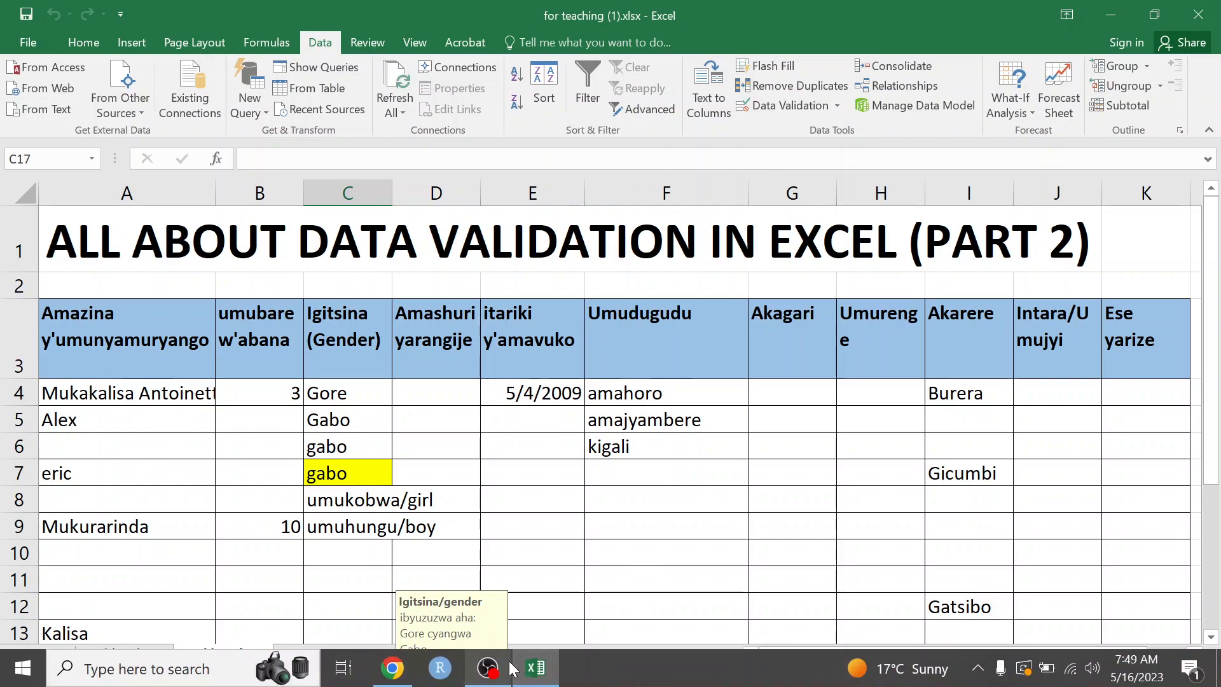
- Circle the invalid data on the working sheet using Data Validation
{"action": "left_click", "coordinate": [835, 110]}
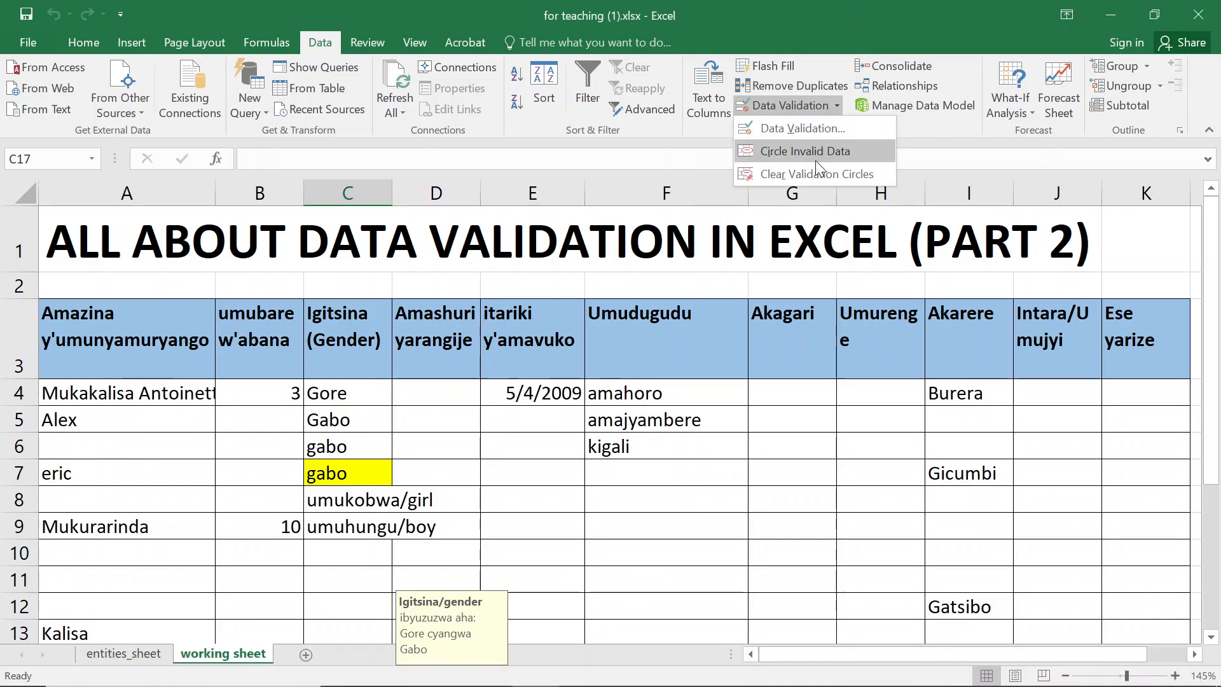
{"action": "left_click", "coordinate": [815, 150]}
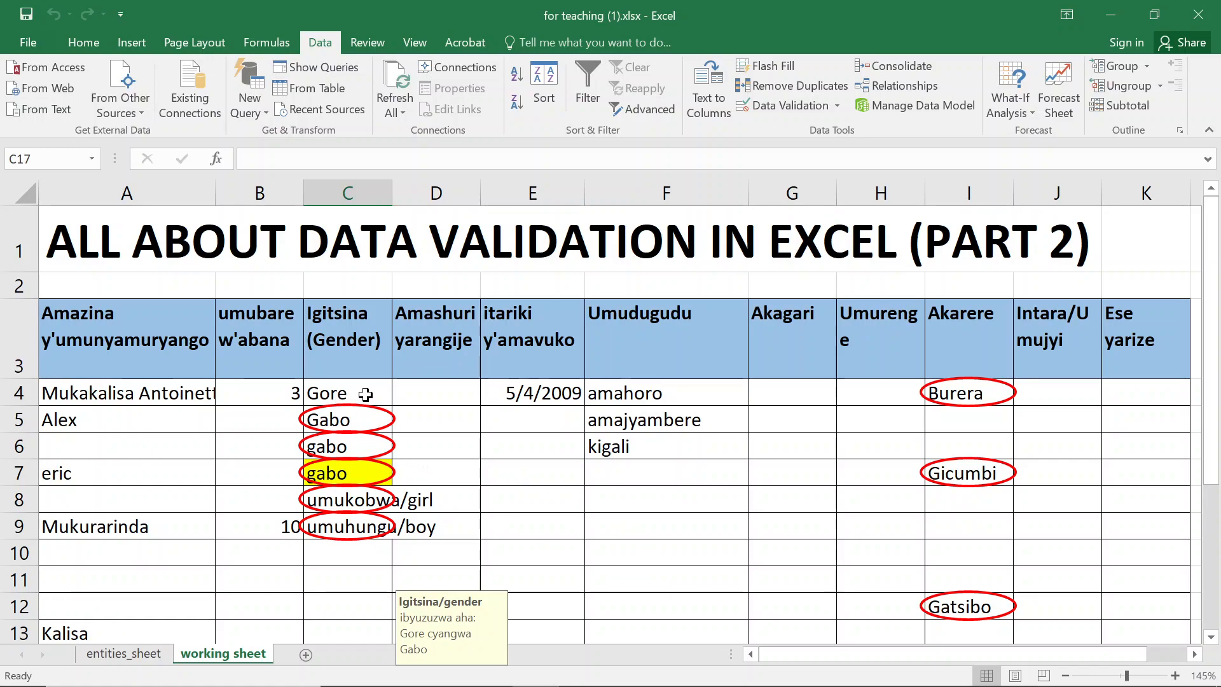
- Edit the gender table entry in F24 to read Gabo by deleting /man, and save the workbook
{"action": "scroll", "coordinate": [395, 592], "scroll_direction": "down", "scroll_amount": 2}
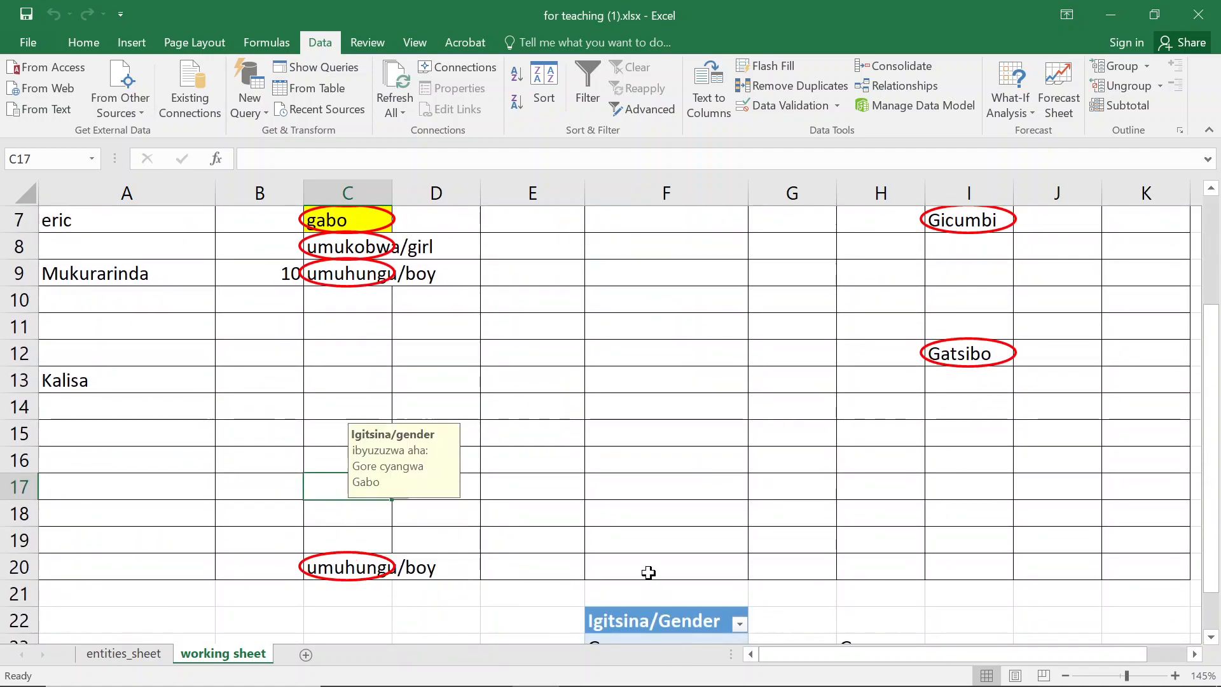
{"action": "scroll", "coordinate": [648, 572], "scroll_direction": "down", "scroll_amount": 1}
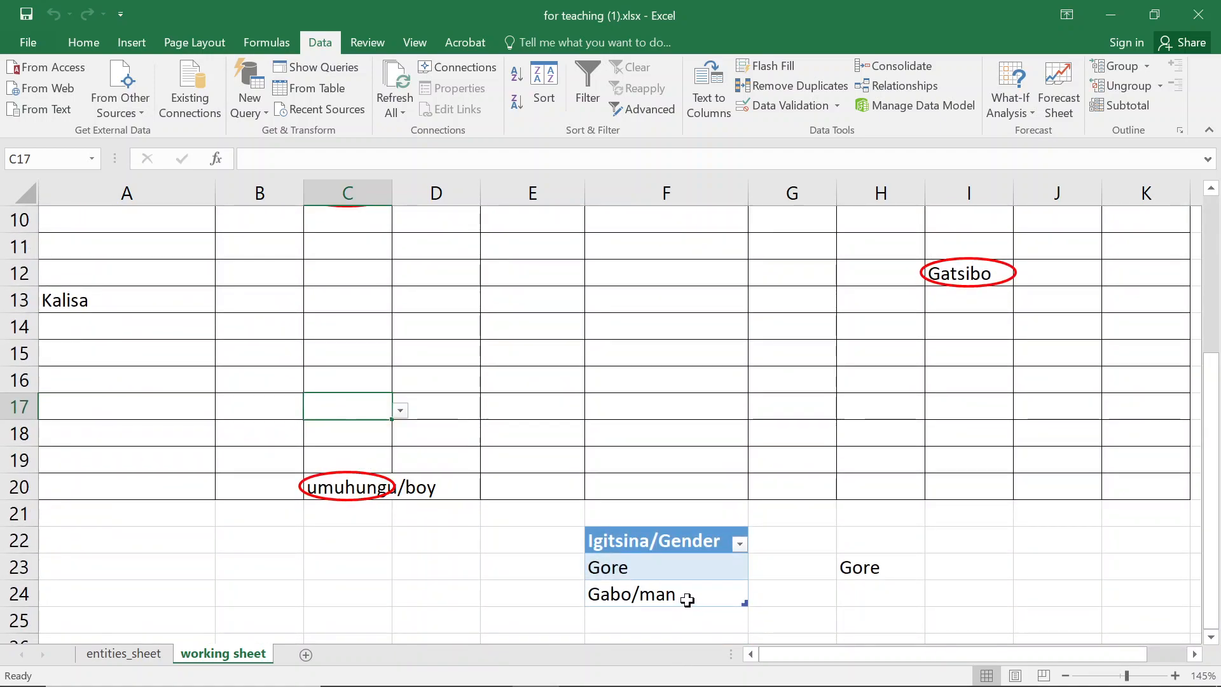
{"action": "double_click", "coordinate": [688, 600]}
{"action": "left_click_drag", "start_coordinate": [700, 594], "coordinate": [631, 592]}
{"action": "key", "text": "BackSpace"}
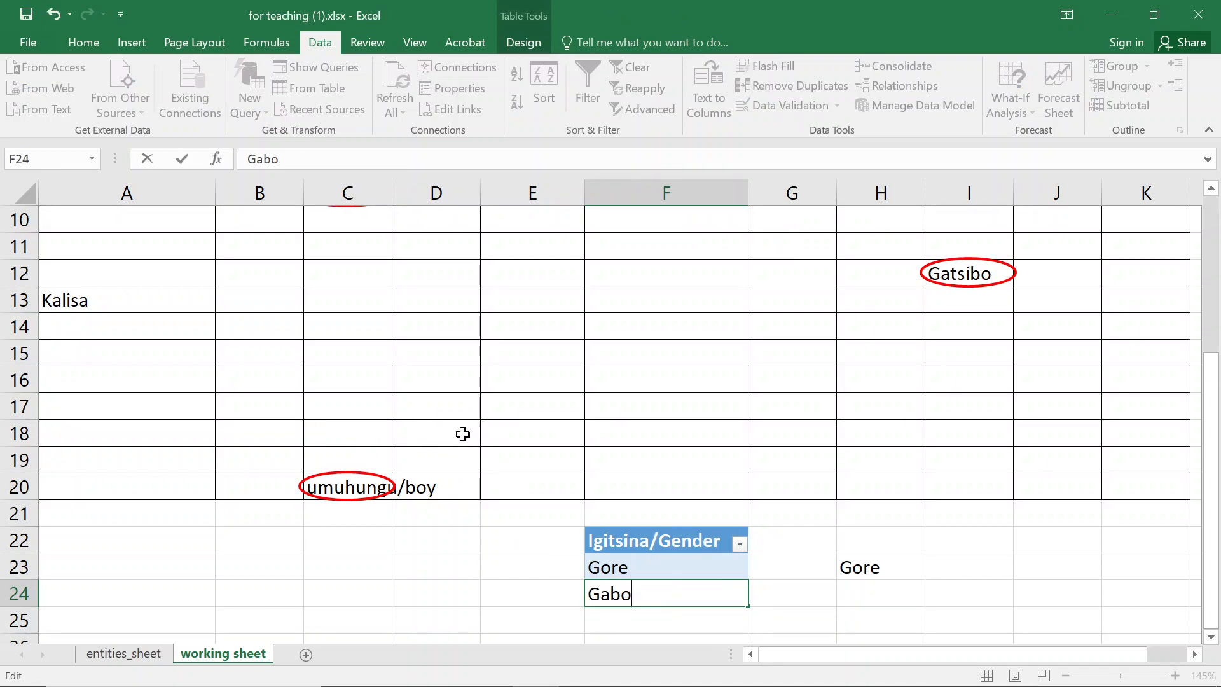
{"action": "key", "text": "ctrl+s"}
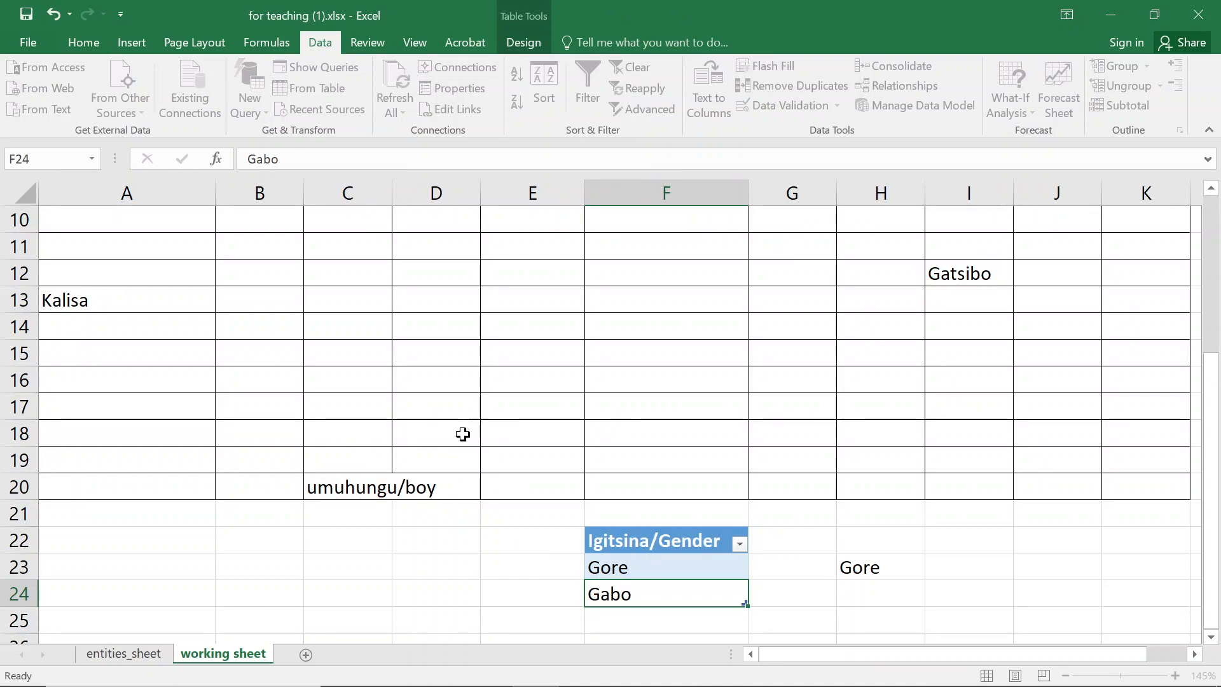
- Circle the invalid data again after the gender table edit
{"action": "scroll", "coordinate": [480, 427], "scroll_direction": "up", "scroll_amount": 3}
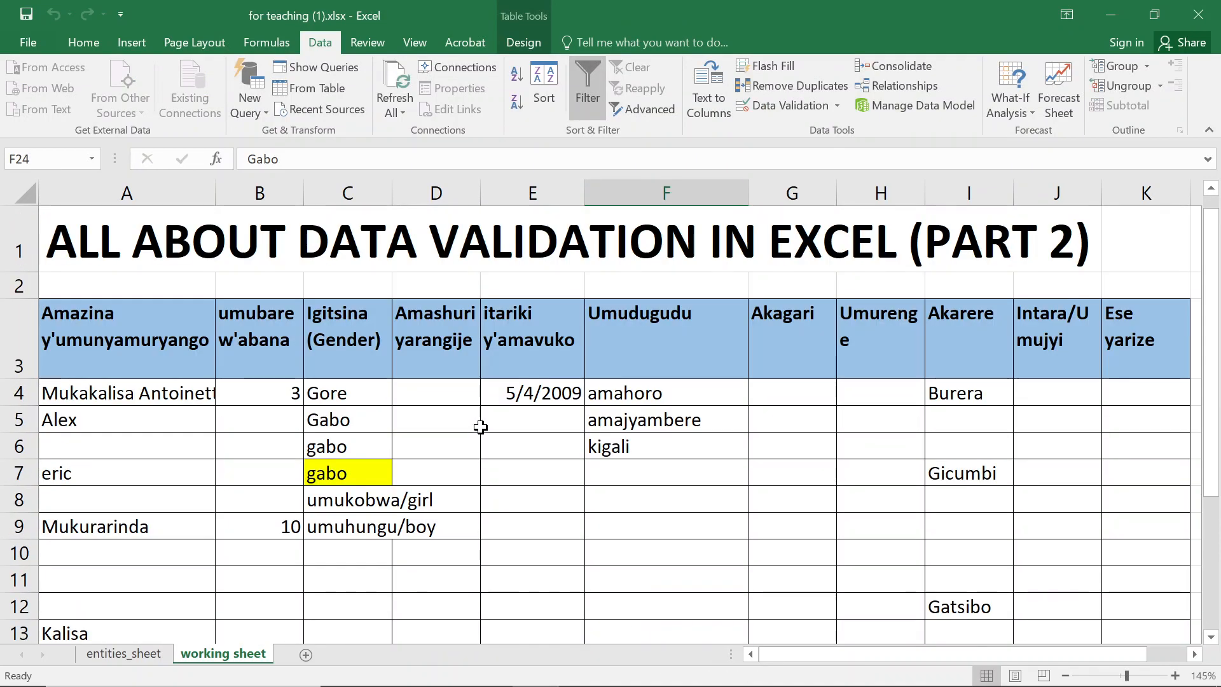
{"action": "left_click", "coordinate": [838, 106]}
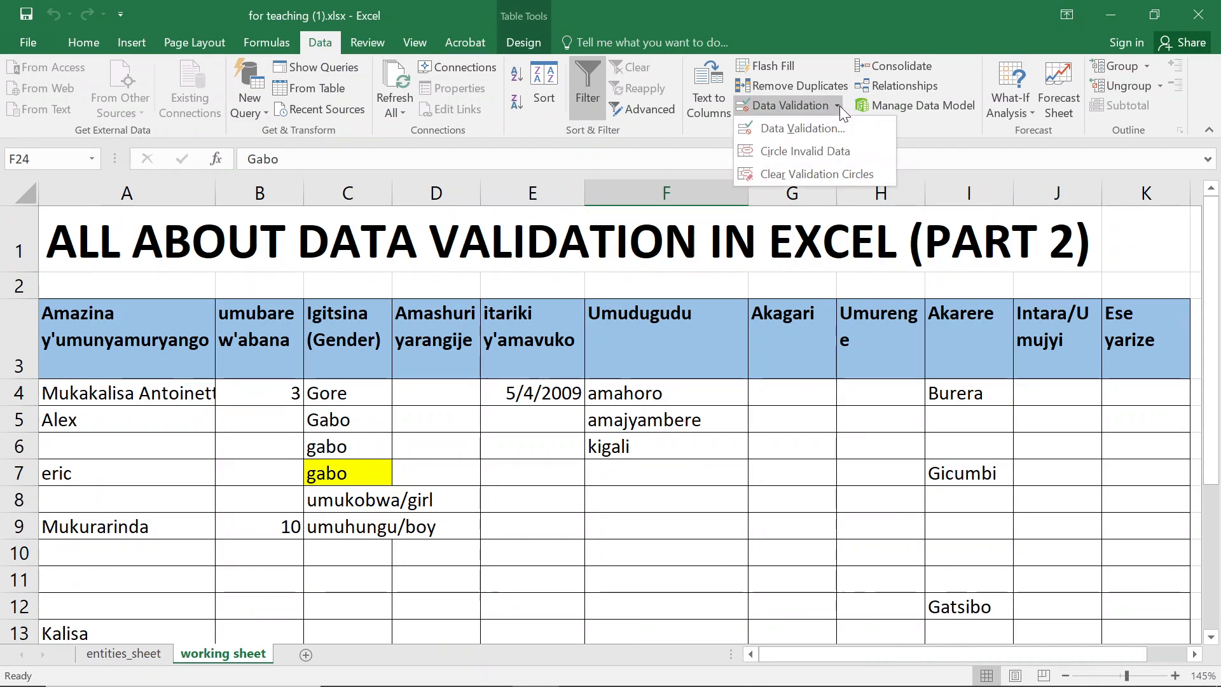
{"action": "left_click", "coordinate": [814, 150]}
- Scroll through the working sheet to examine which cells are circled as invalid
{"action": "scroll", "coordinate": [381, 420], "scroll_direction": "down", "scroll_amount": 3}
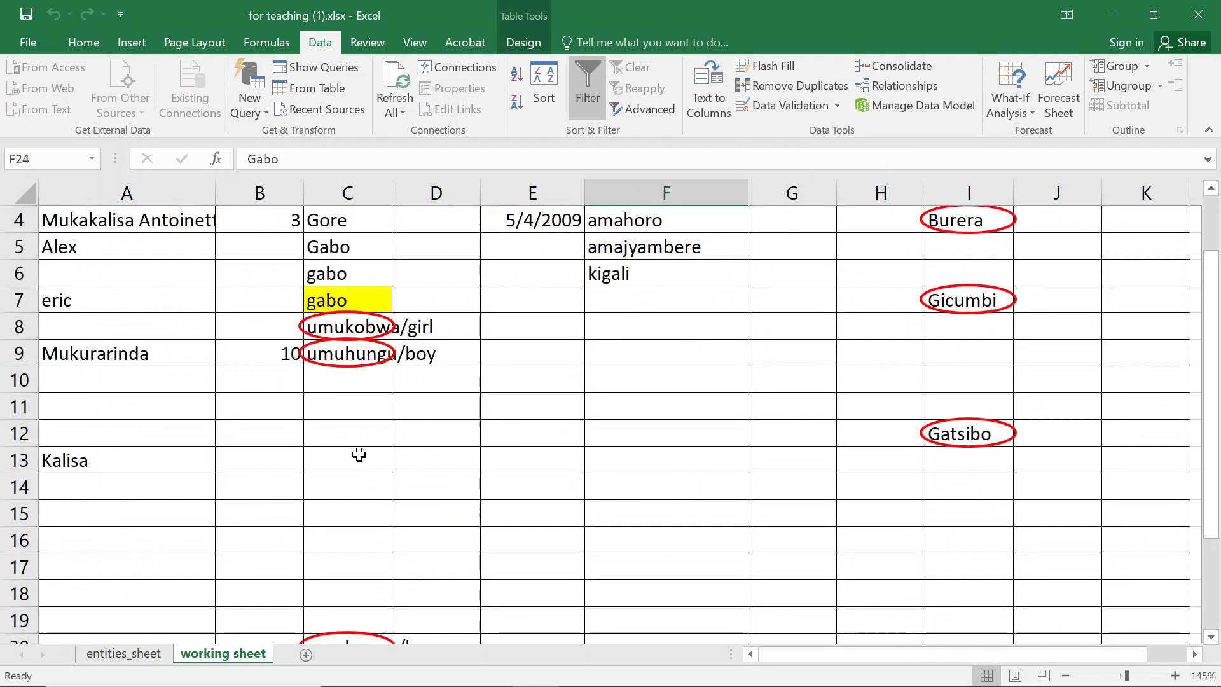
{"action": "scroll", "coordinate": [343, 344], "scroll_direction": "up", "scroll_amount": 3}
{"action": "scroll", "coordinate": [324, 308], "scroll_direction": "up", "scroll_amount": 1}
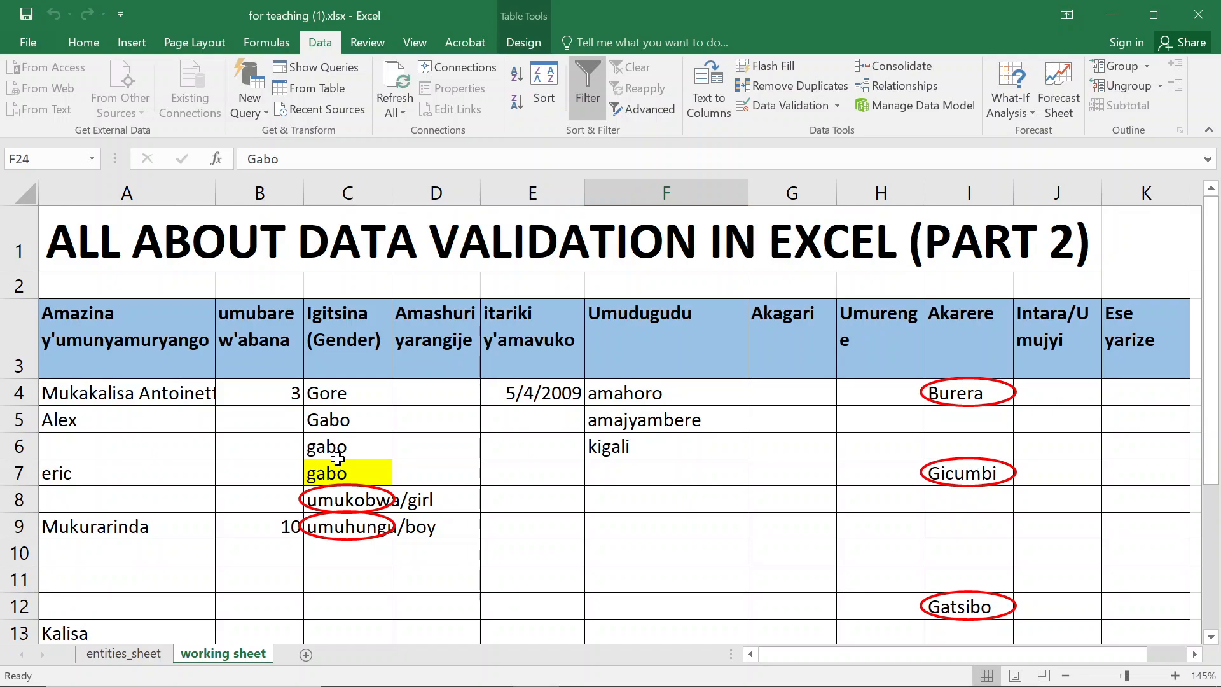
{"action": "scroll", "coordinate": [337, 445], "scroll_direction": "down", "scroll_amount": 1}
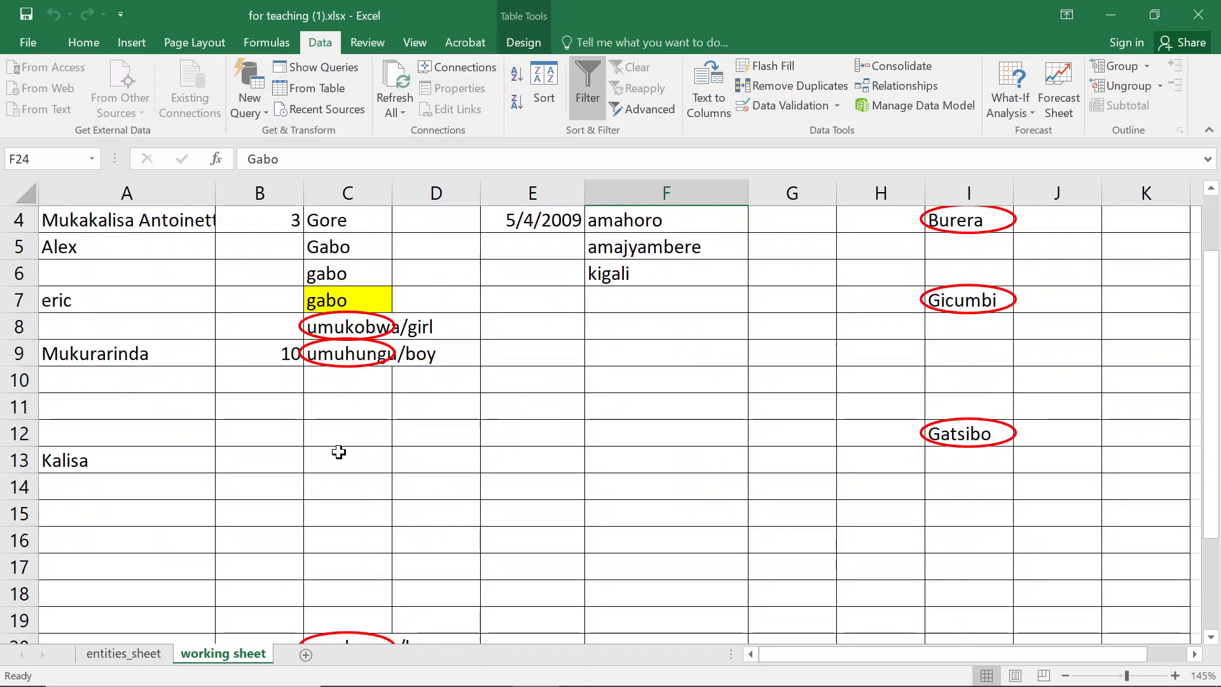
{"action": "scroll", "coordinate": [339, 451], "scroll_direction": "down", "scroll_amount": 1}
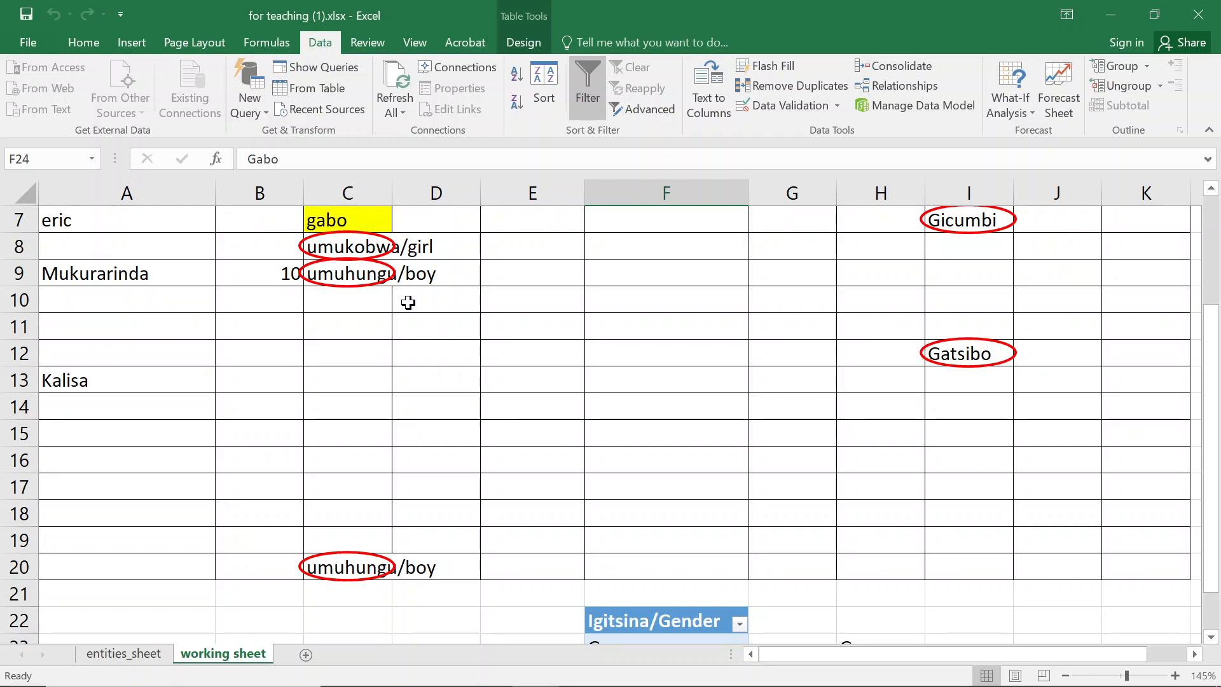
{"action": "scroll", "coordinate": [407, 303], "scroll_direction": "up", "scroll_amount": 1}
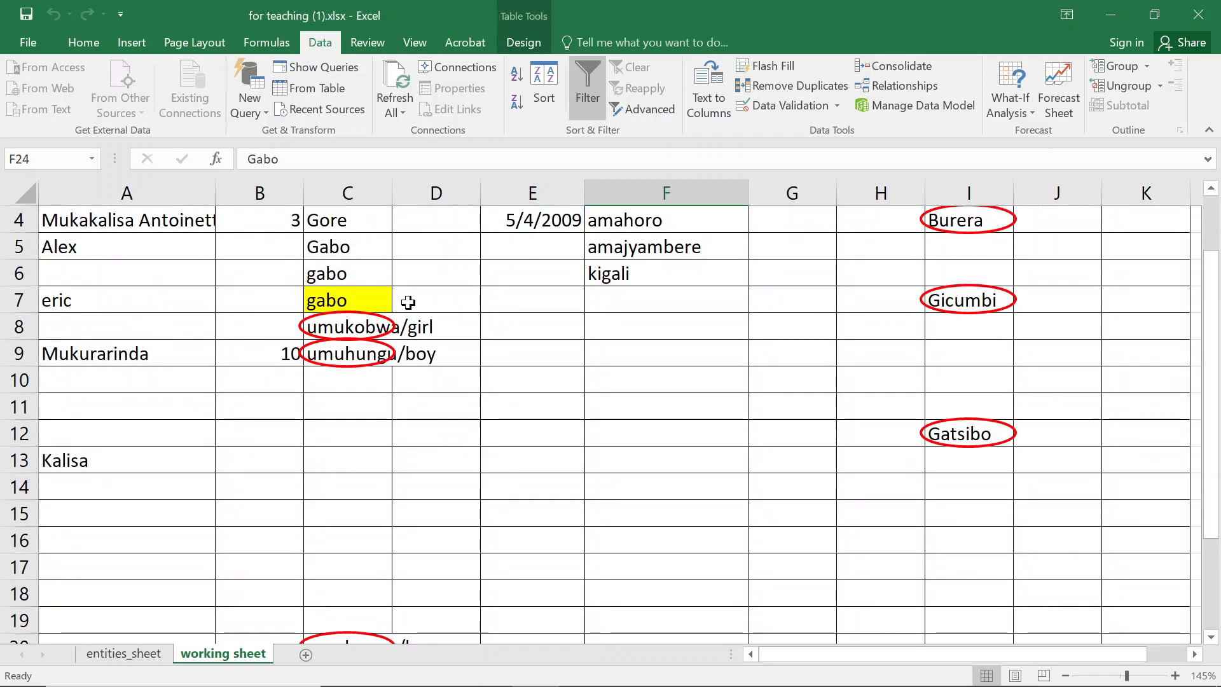
{"action": "scroll", "coordinate": [407, 302], "scroll_direction": "up", "scroll_amount": 1}
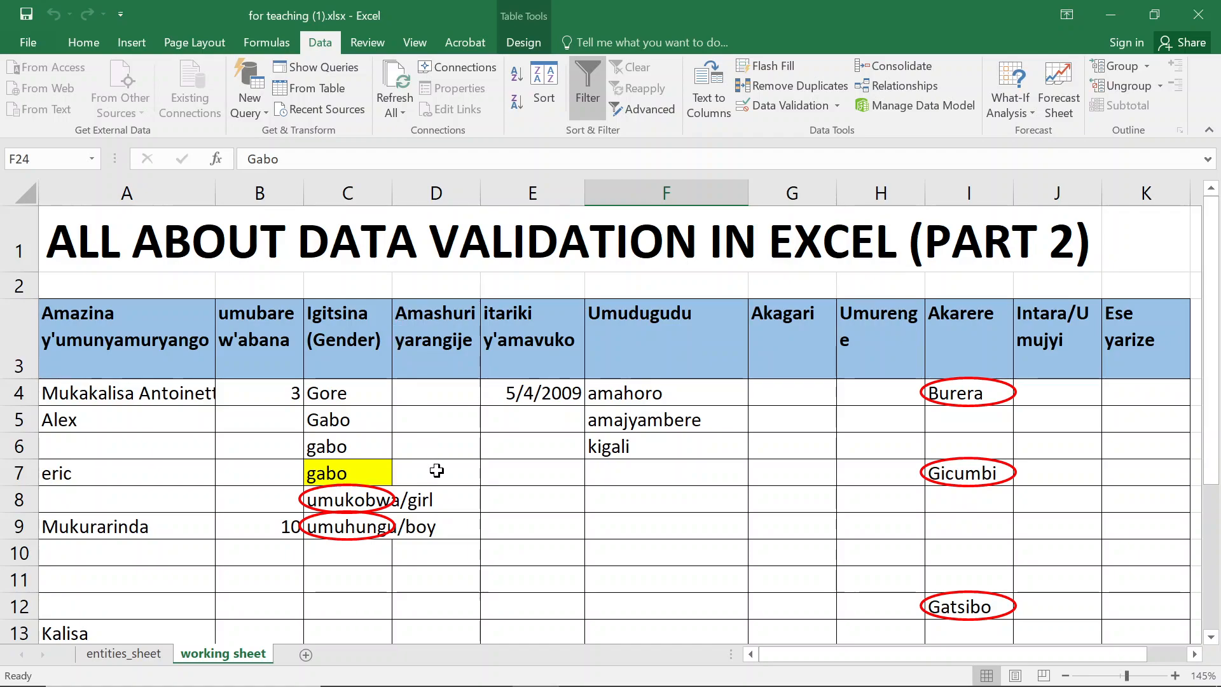
{"action": "scroll", "coordinate": [444, 438], "scroll_direction": "down", "scroll_amount": 1}
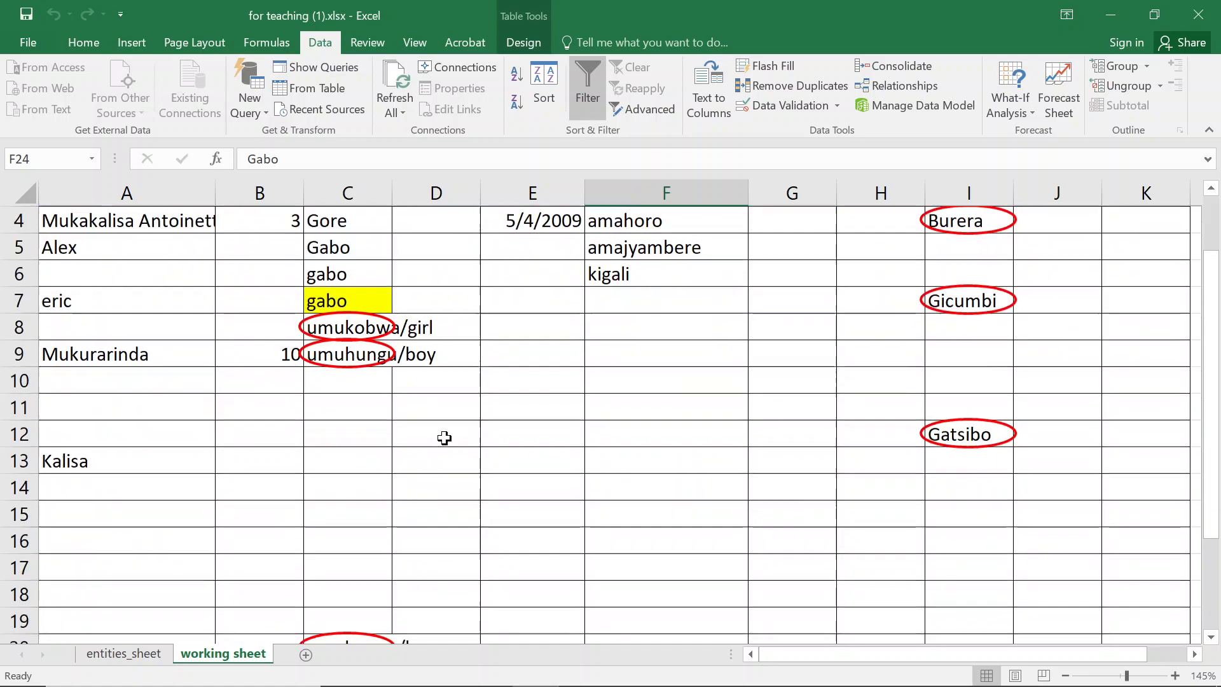
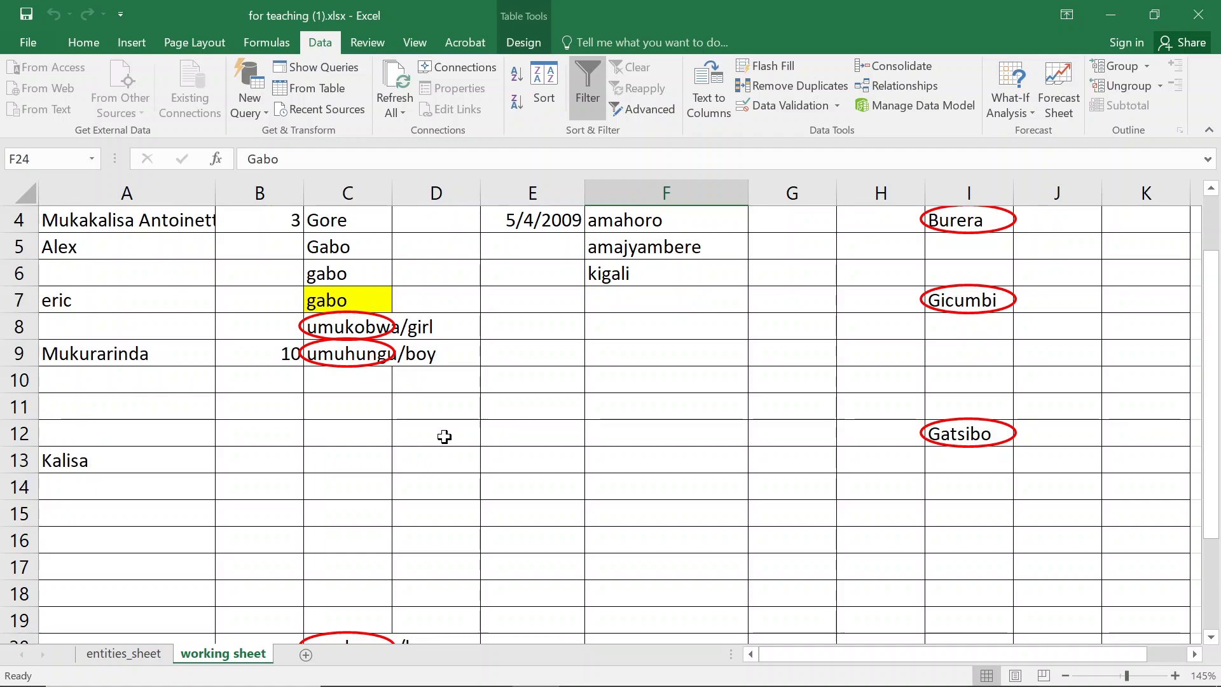
- Switch between the two sheets and select C4 on the working sheet to view its input message
{"action": "scroll", "coordinate": [549, 327], "scroll_direction": "up", "scroll_amount": 1}
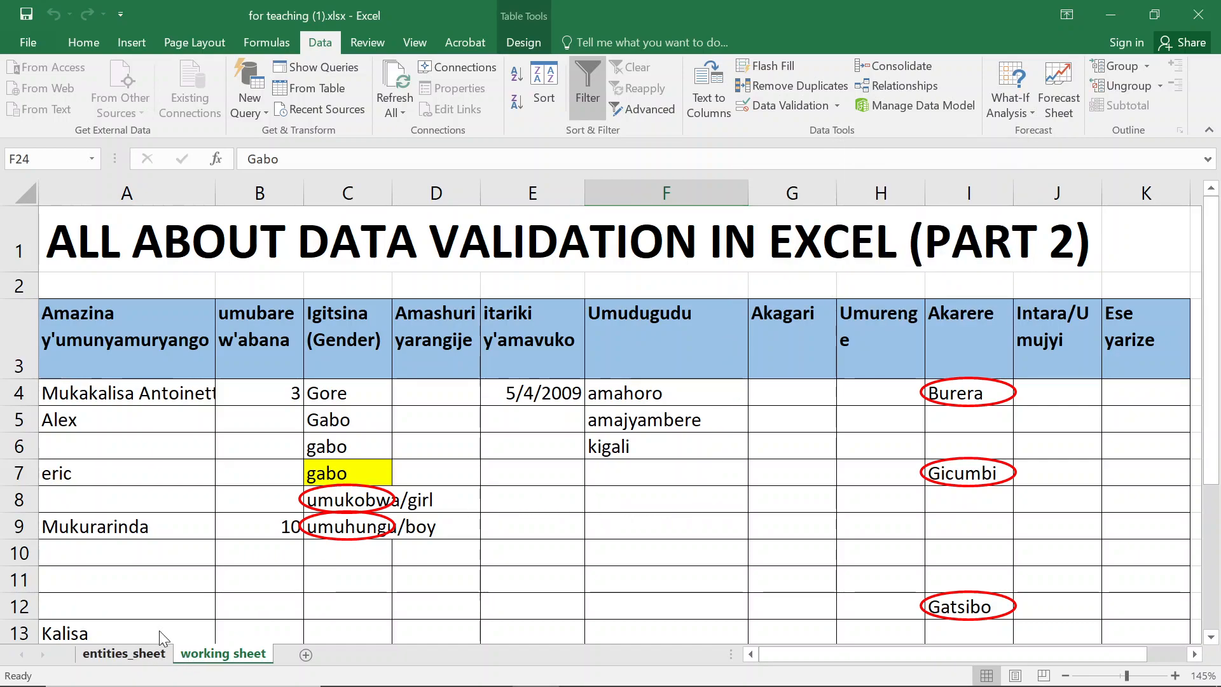
{"action": "left_click", "coordinate": [139, 656]}
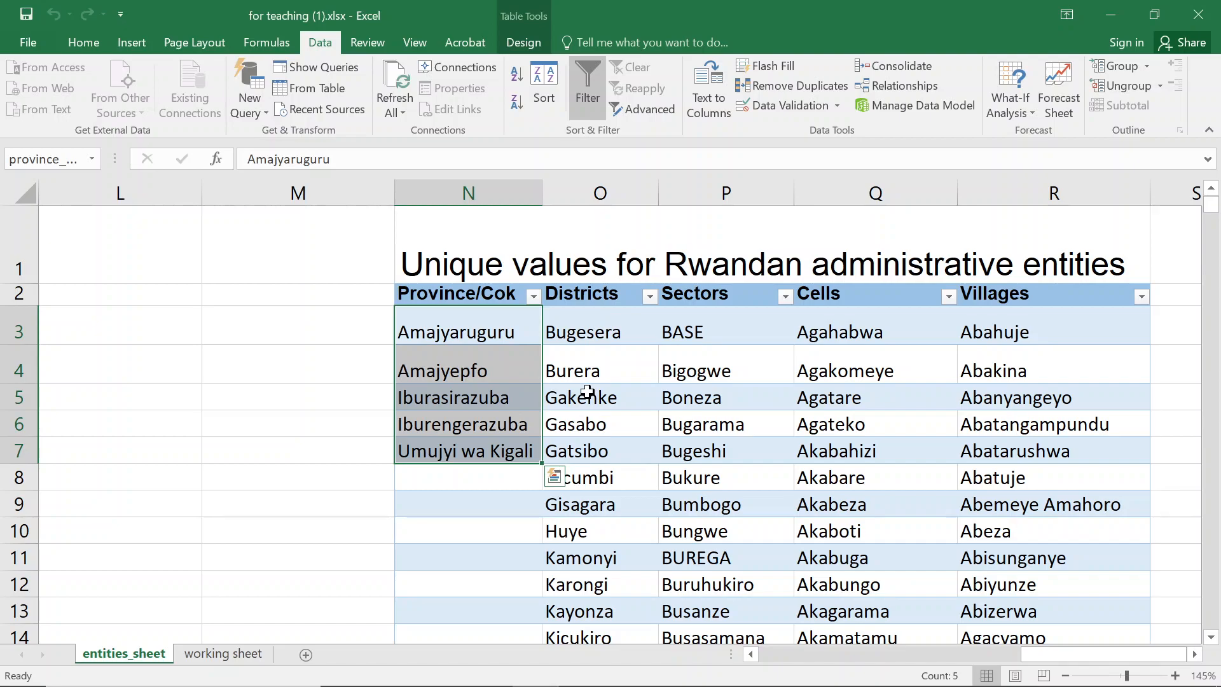
{"action": "left_click", "coordinate": [194, 657]}
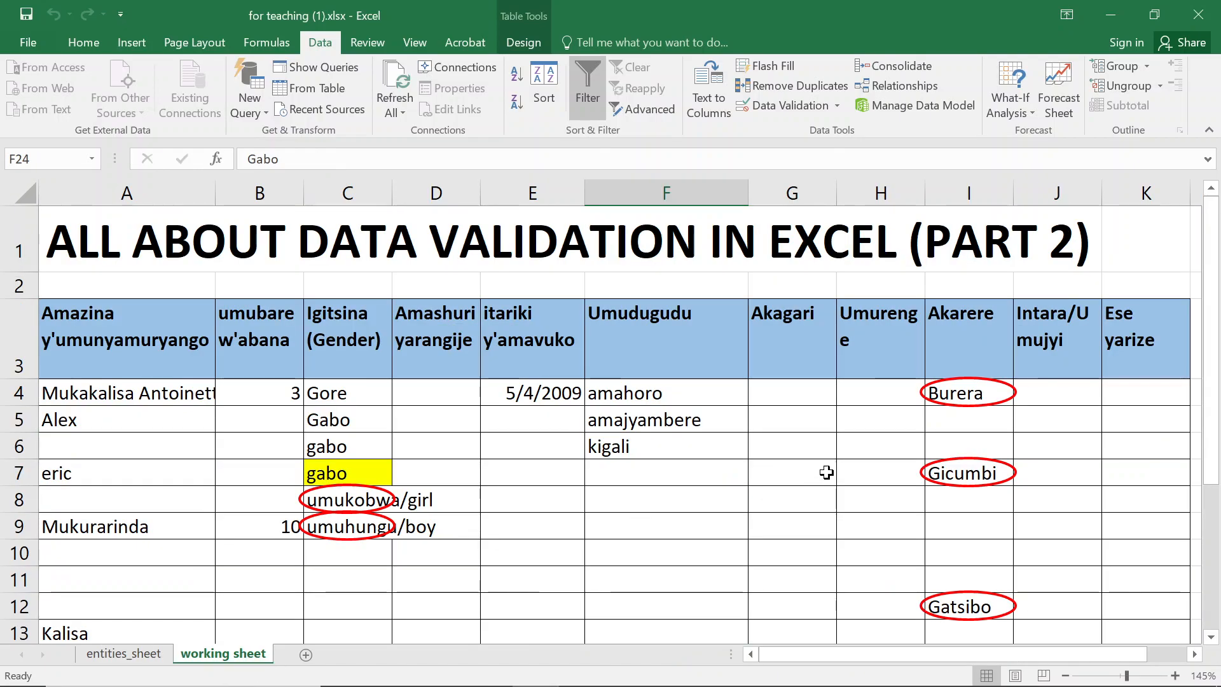
{"action": "left_click", "coordinate": [347, 386]}
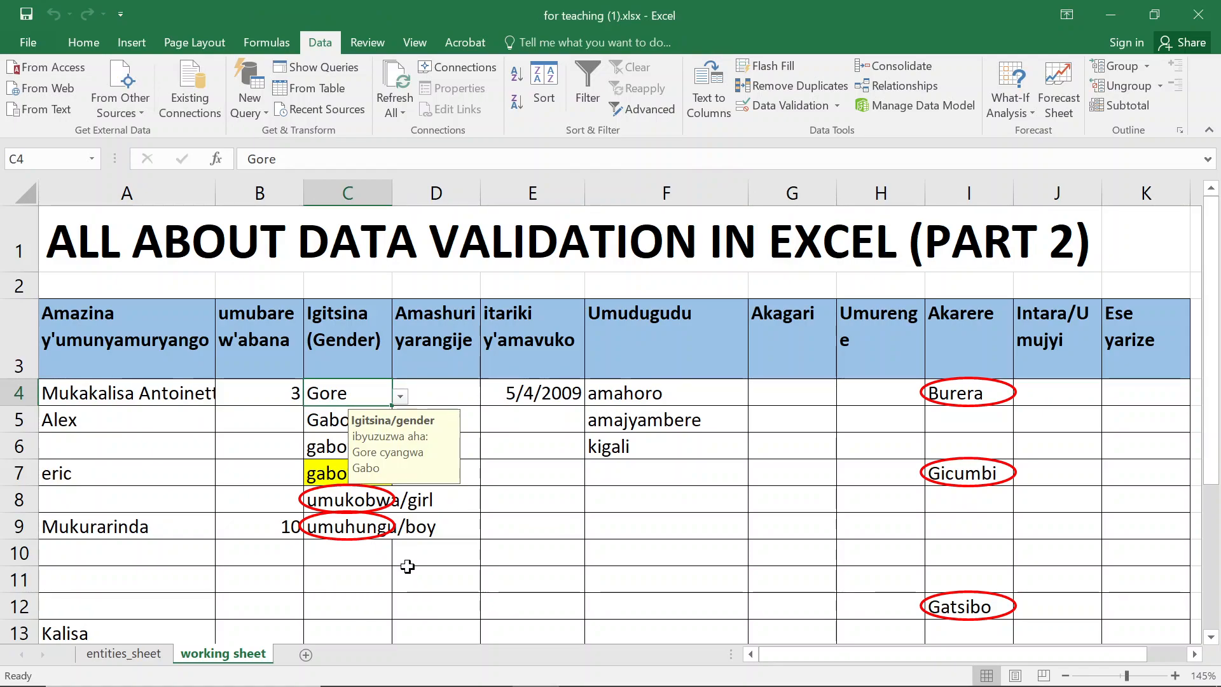
- Rename the H3 column header to Umurenge/Sector
{"action": "left_click", "coordinate": [893, 344]}
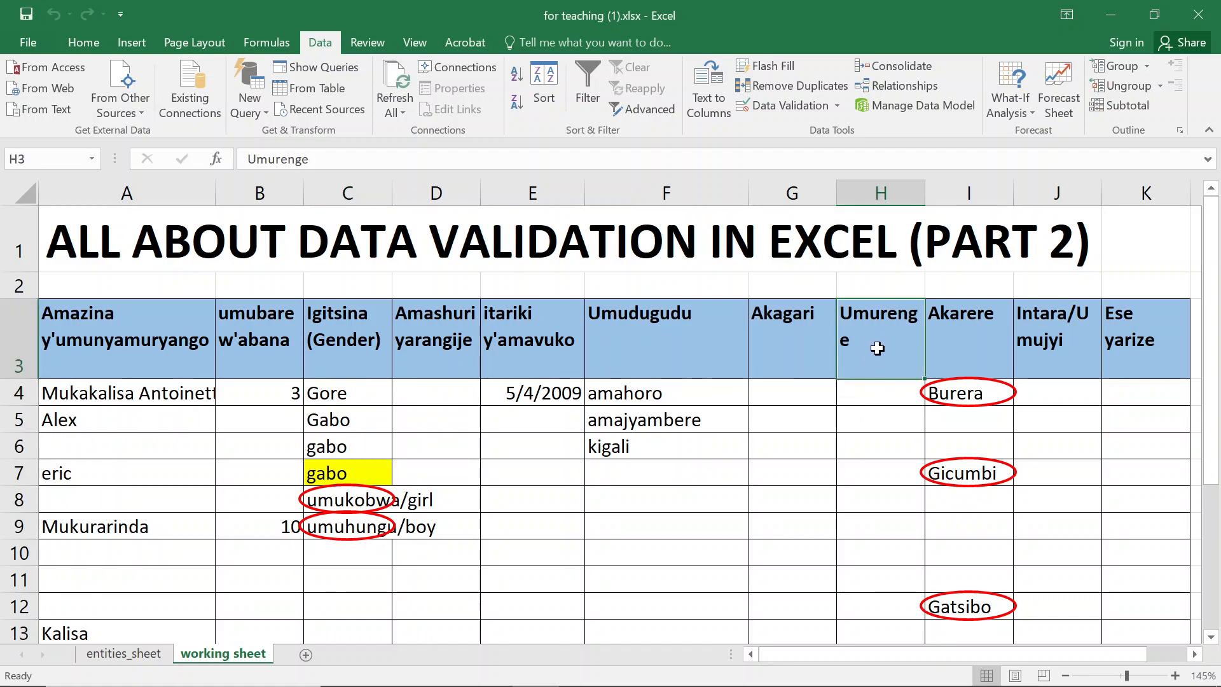
{"action": "double_click", "coordinate": [872, 343]}
{"action": "type", "text": "/Sector"}
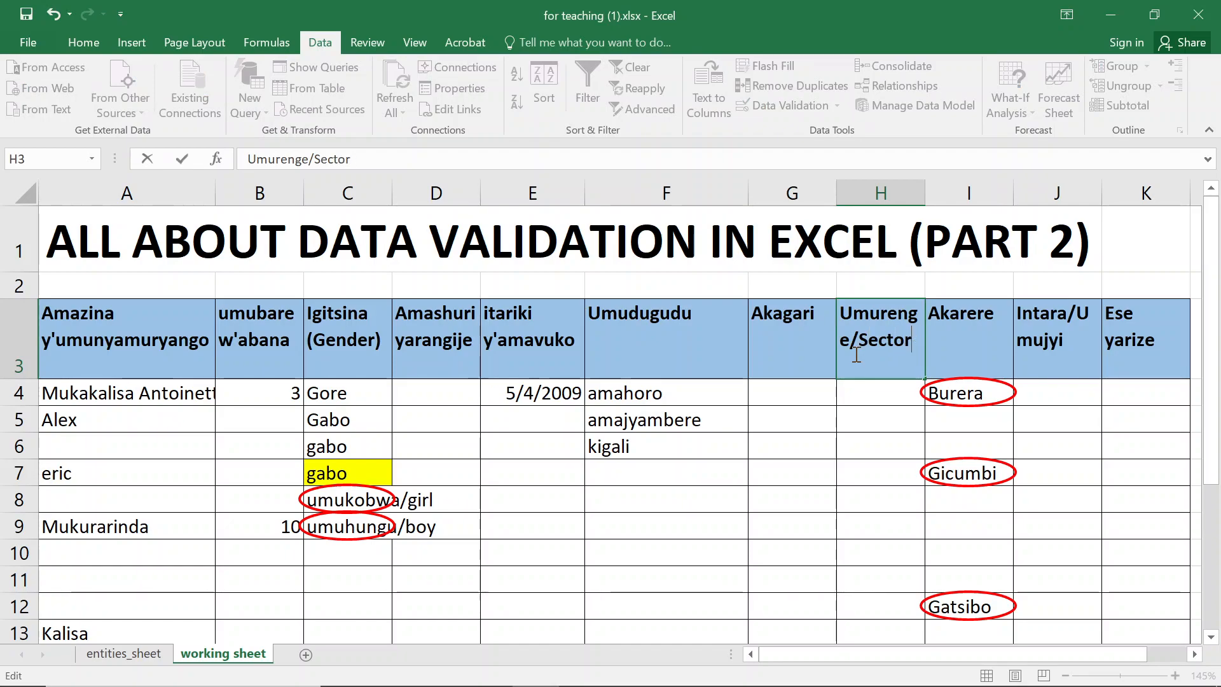
{"action": "key", "text": "Return"}
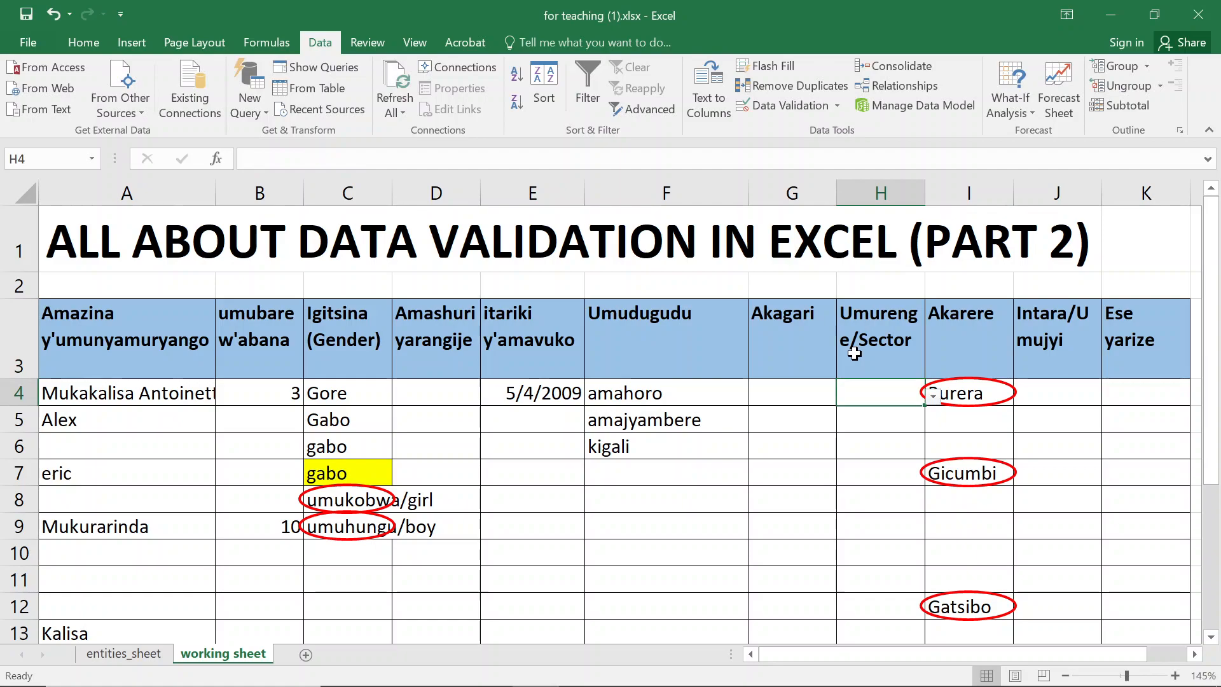
- Open the dropdown list in H4 and scroll through its entries without choosing one
{"action": "left_click", "coordinate": [933, 400]}
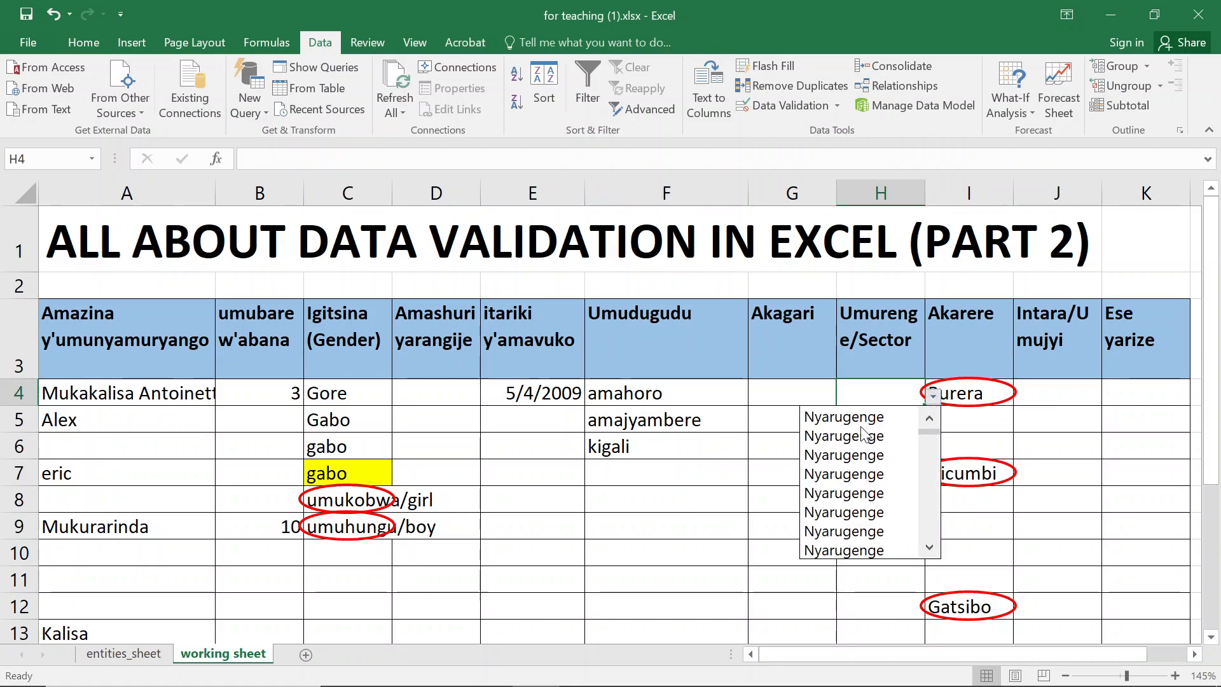
{"action": "scroll", "coordinate": [913, 477], "scroll_direction": "down", "scroll_amount": 3}
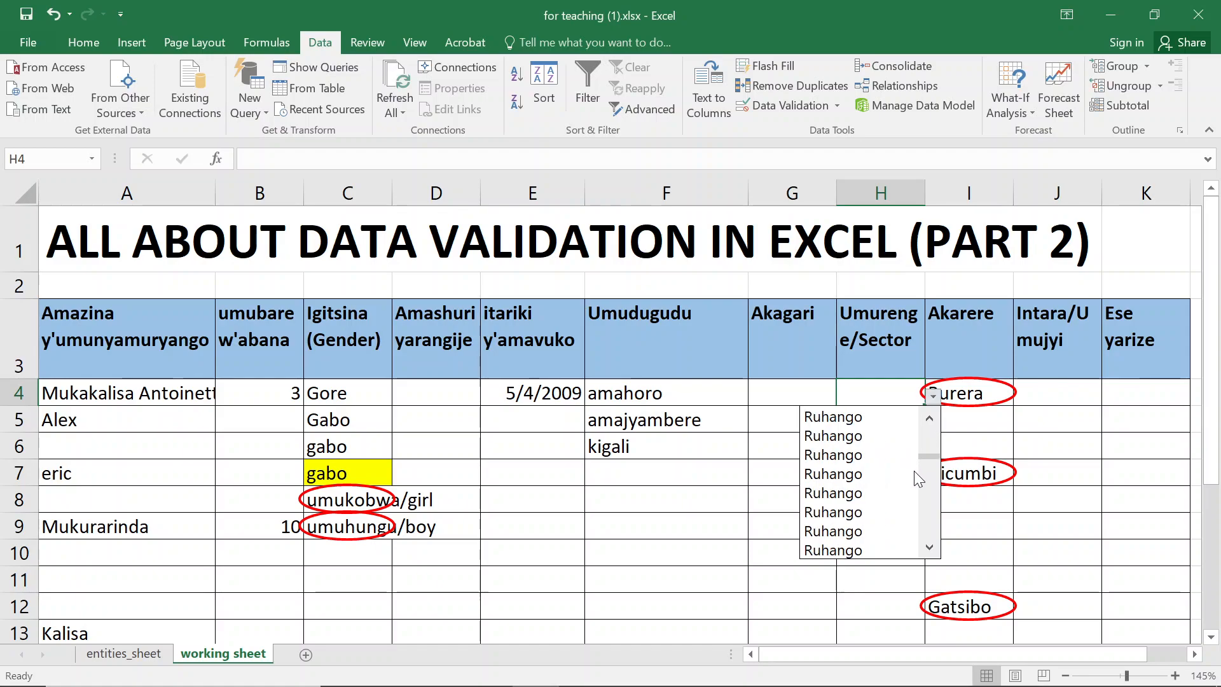
{"action": "left_click_drag", "start_coordinate": [929, 458], "coordinate": [925, 525]}
{"action": "scroll", "coordinate": [916, 521], "scroll_direction": "down", "scroll_amount": 3}
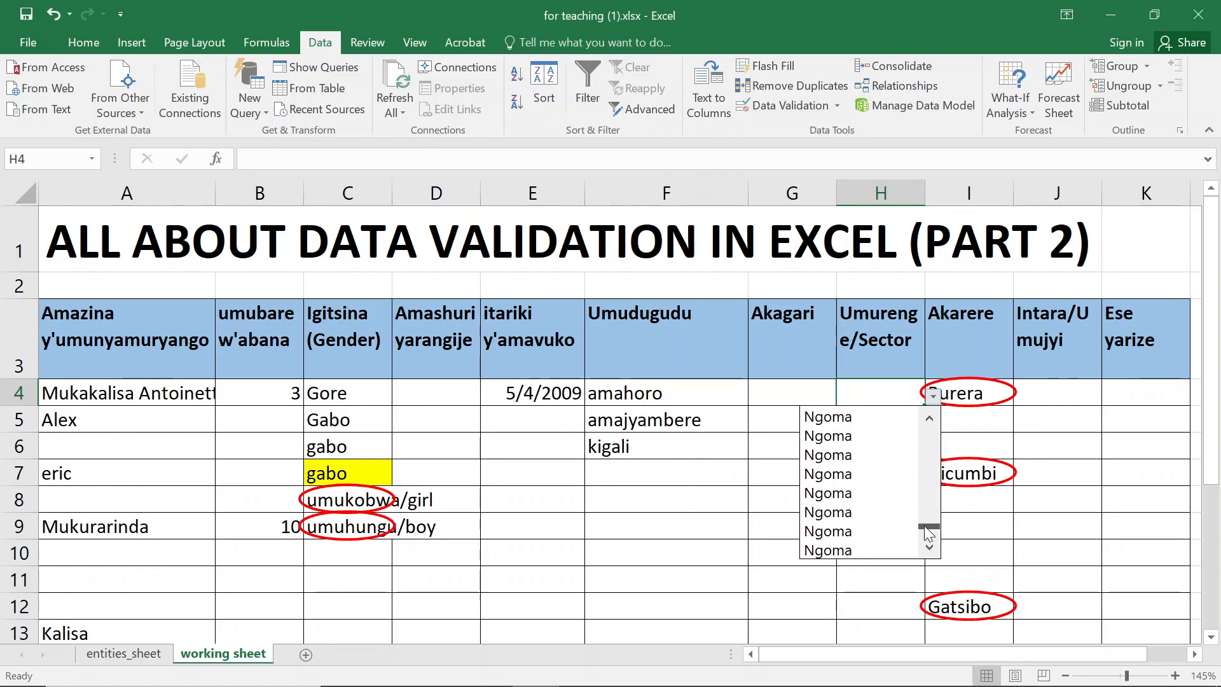
{"action": "left_click", "coordinate": [872, 395]}
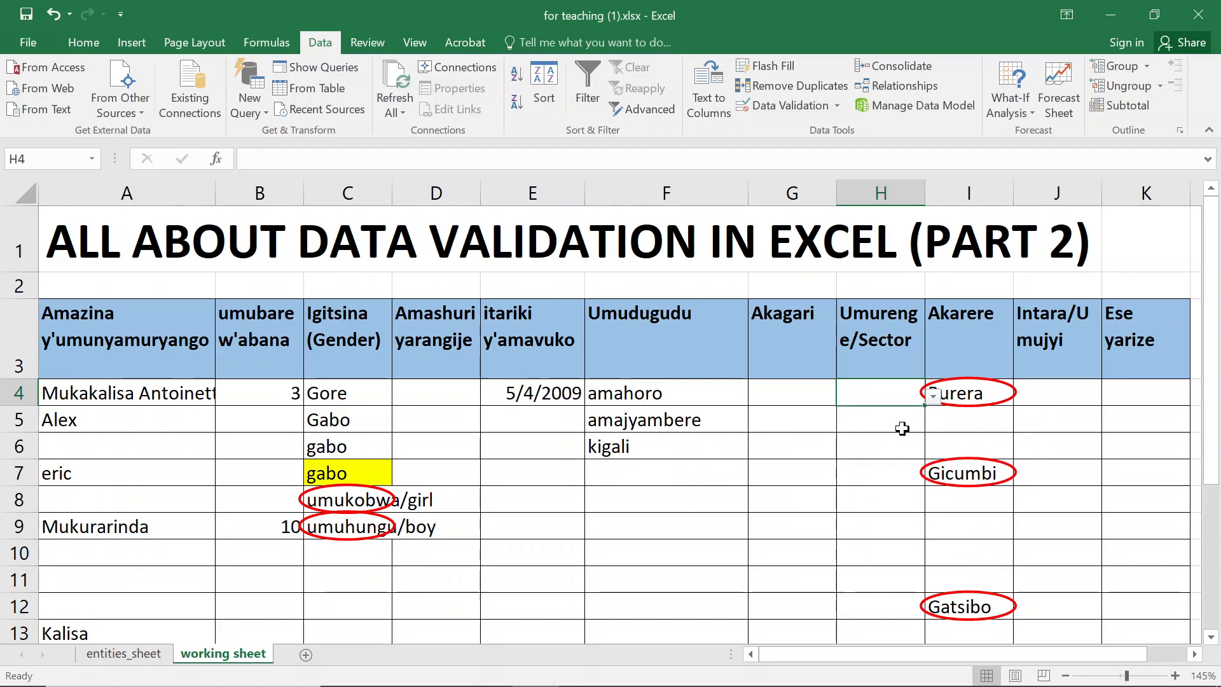
- Enter Kimisagara in cell H20 of the sector column
{"action": "key", "text": "ctrl+Down"}
{"action": "key", "text": "Up"}
{"action": "key", "text": "Up"}
{"action": "key", "text": "Up"}
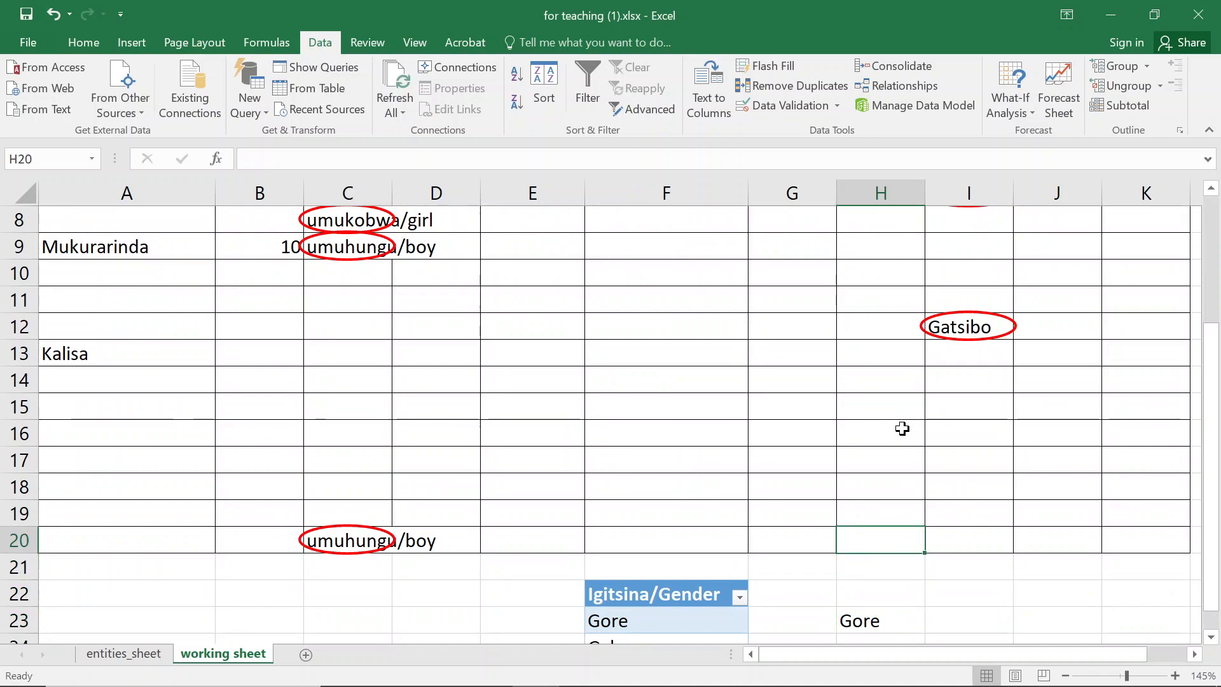
{"action": "type", "text": "Kim"}
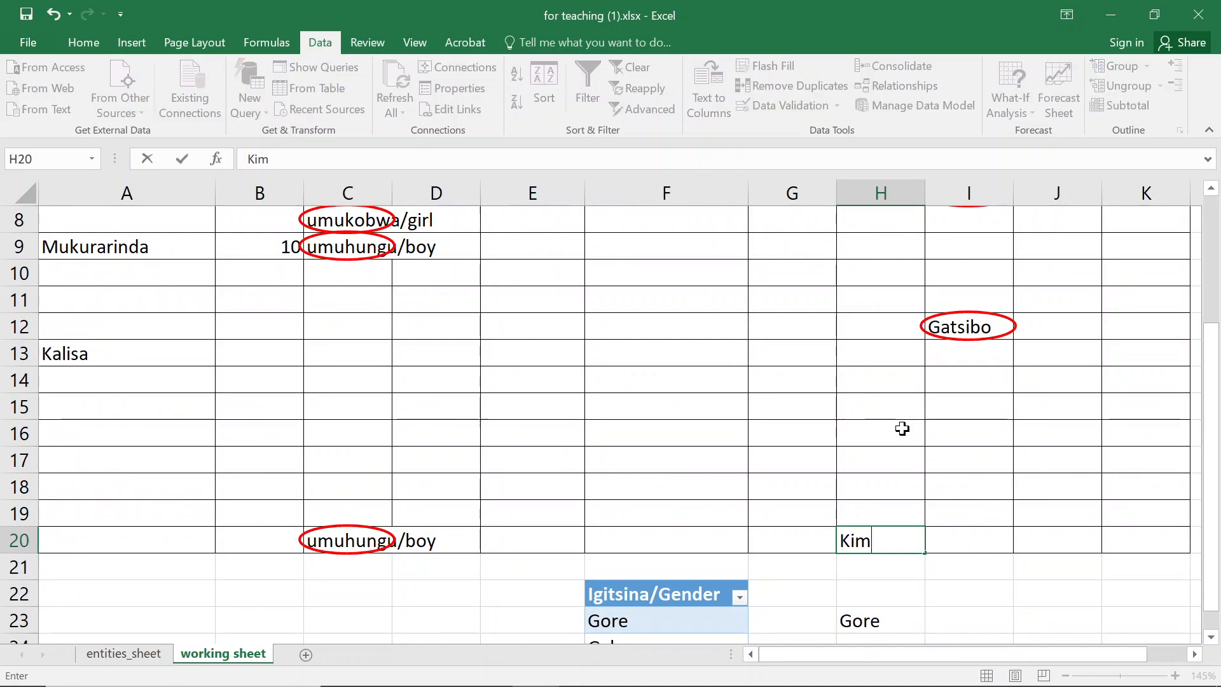
{"action": "type", "text": "isagara"}
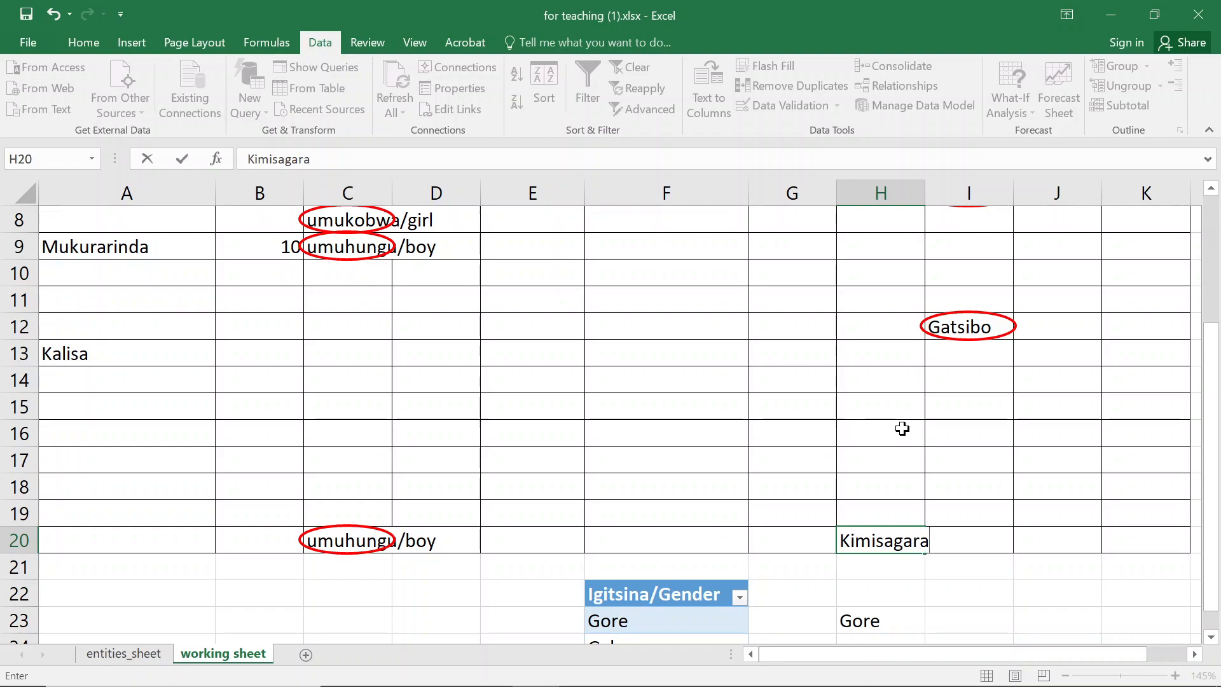
{"action": "key", "text": "Return"}
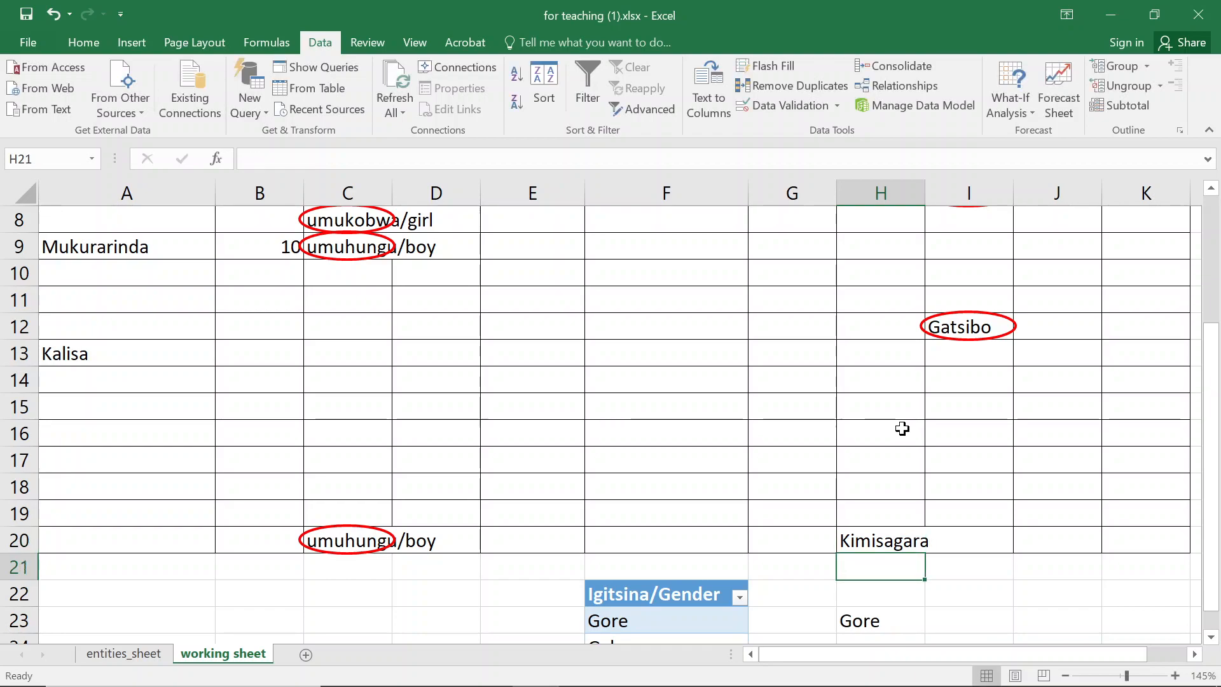
- Select H4:H20 and open Data Validation, agreeing to extend validation to the cells without settings
{"action": "key", "text": "Up"}
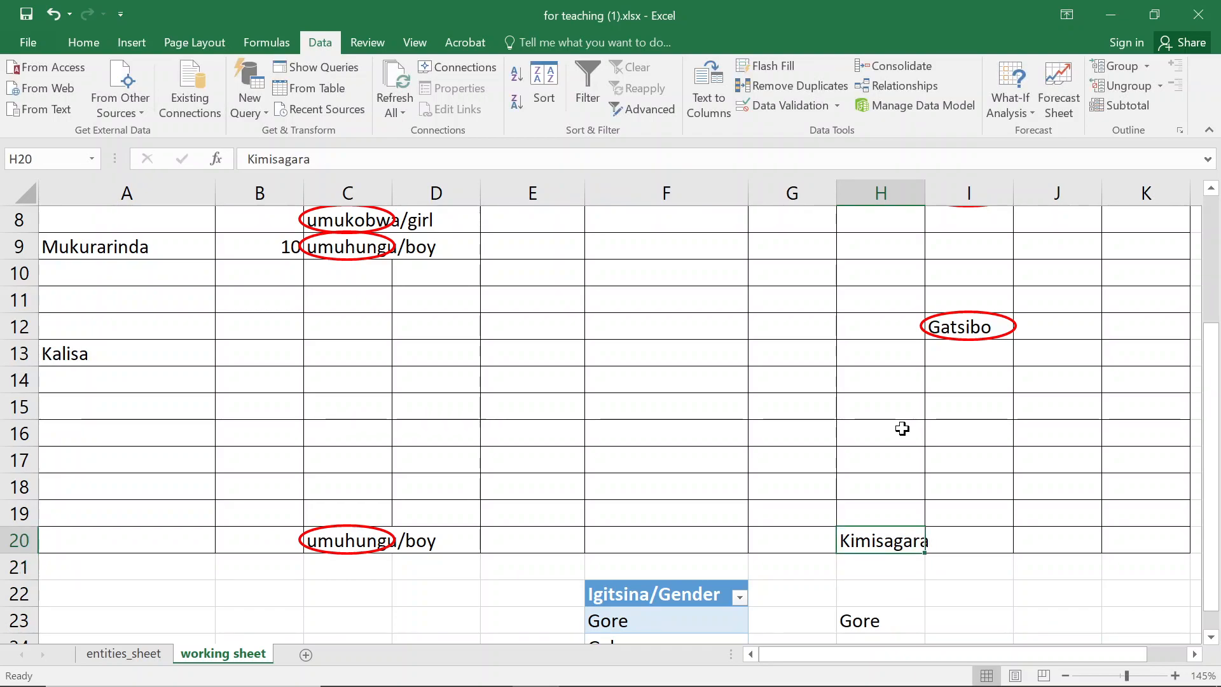
{"action": "key", "text": "Up"}
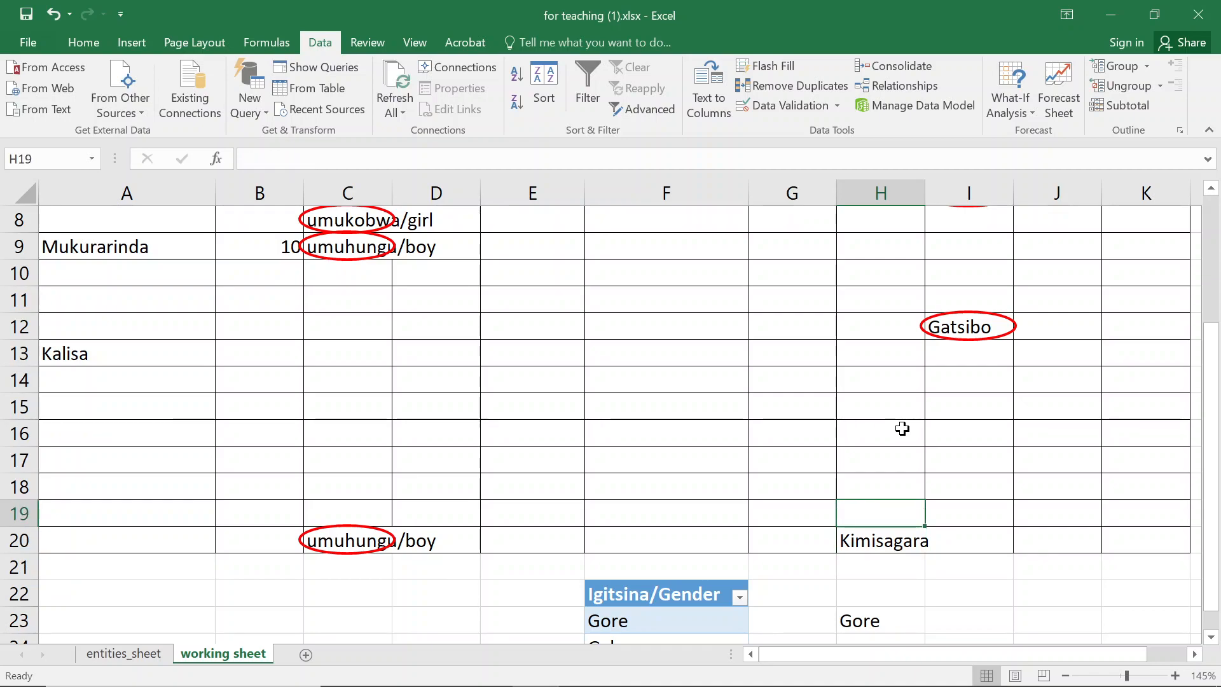
{"action": "key", "text": "Down"}
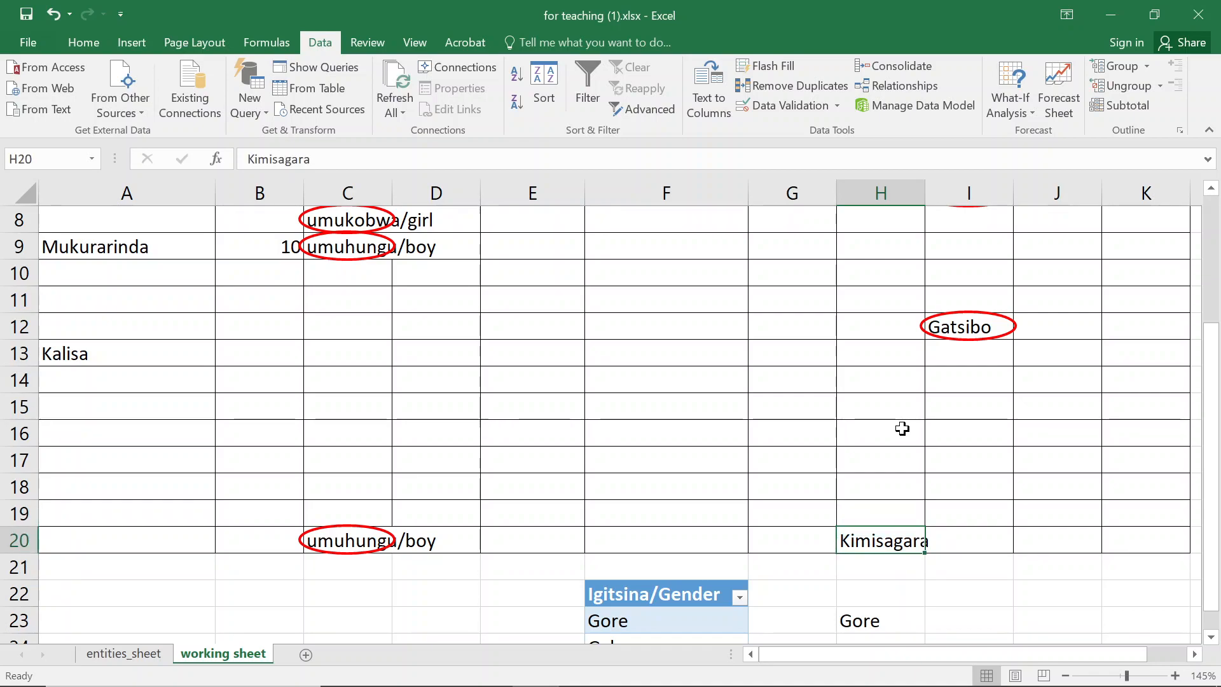
{"action": "key", "text": "ctrl+Up"}
{"action": "key", "text": "Down"}
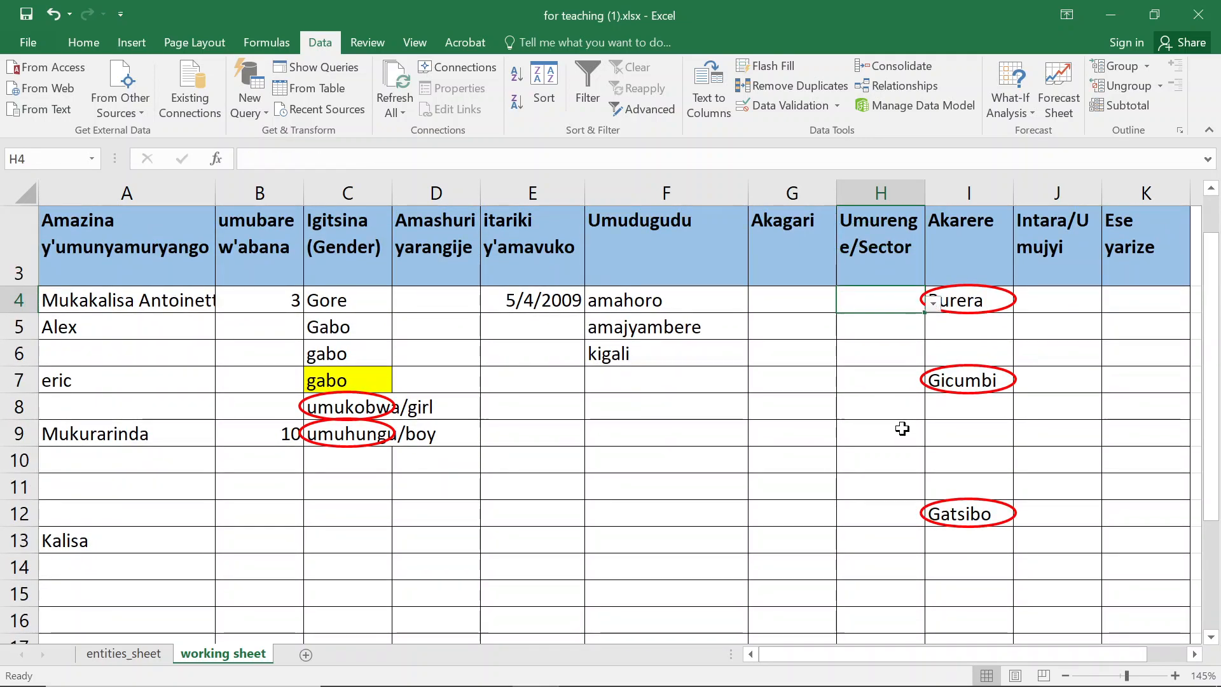
{"action": "key", "text": "ctrl+shift+Down"}
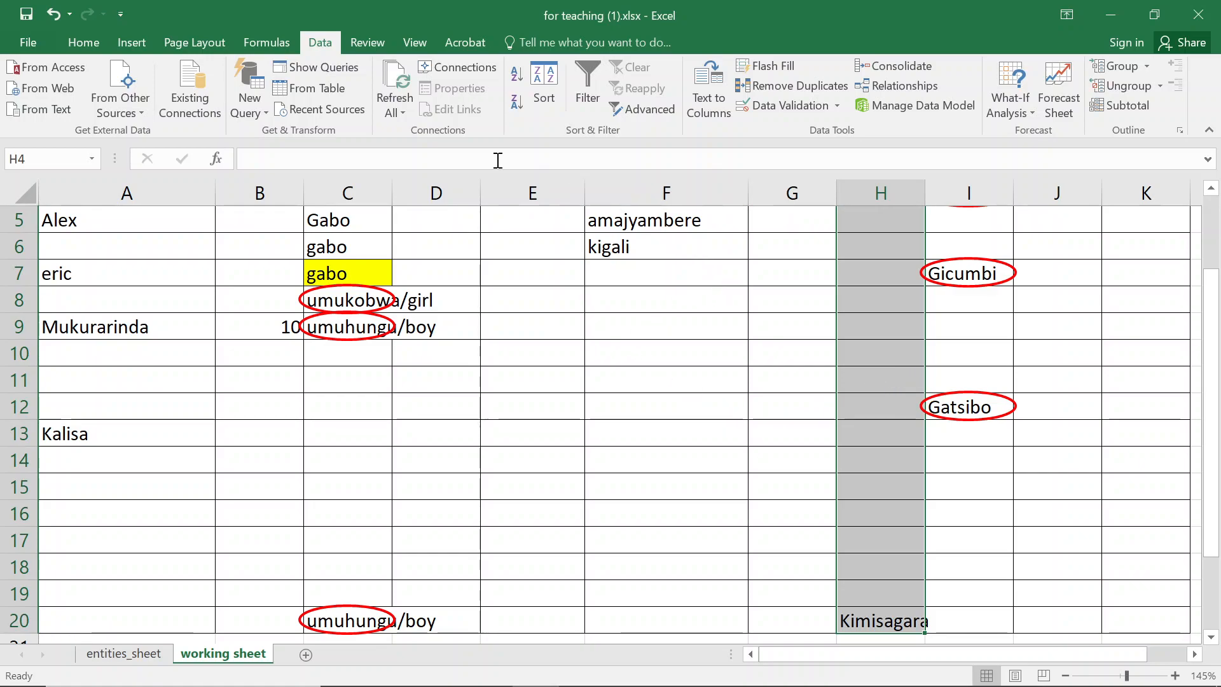
{"action": "left_click", "coordinate": [788, 105]}
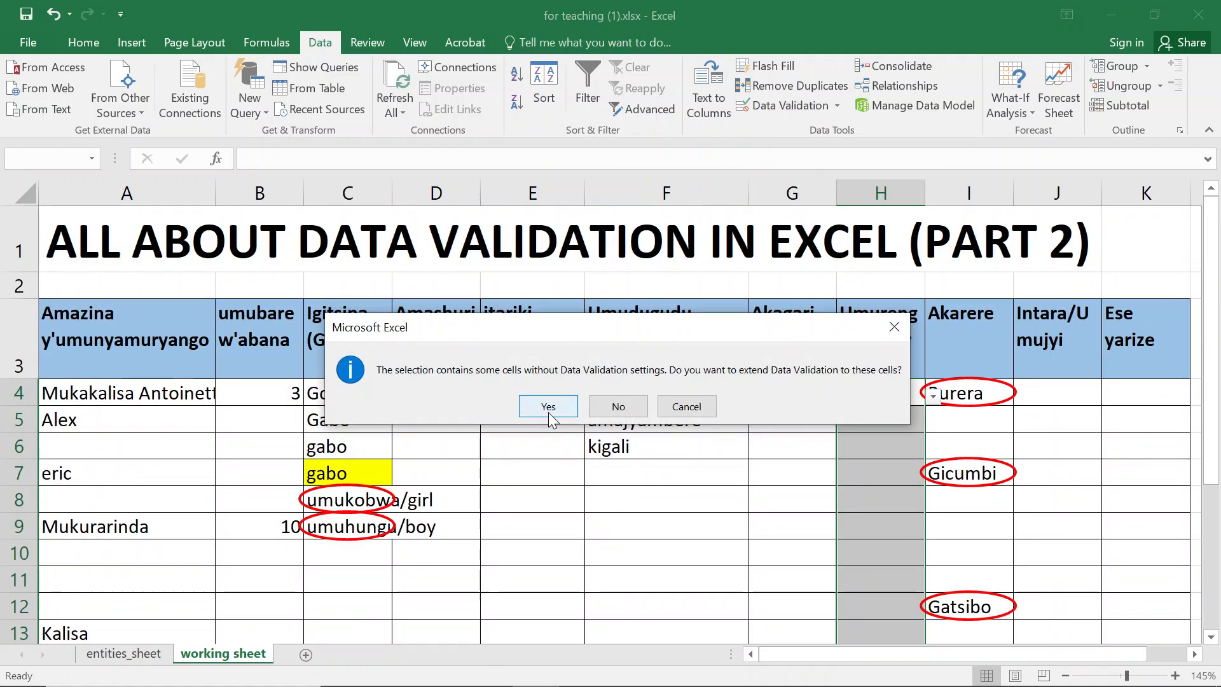
{"action": "left_click", "coordinate": [548, 407]}
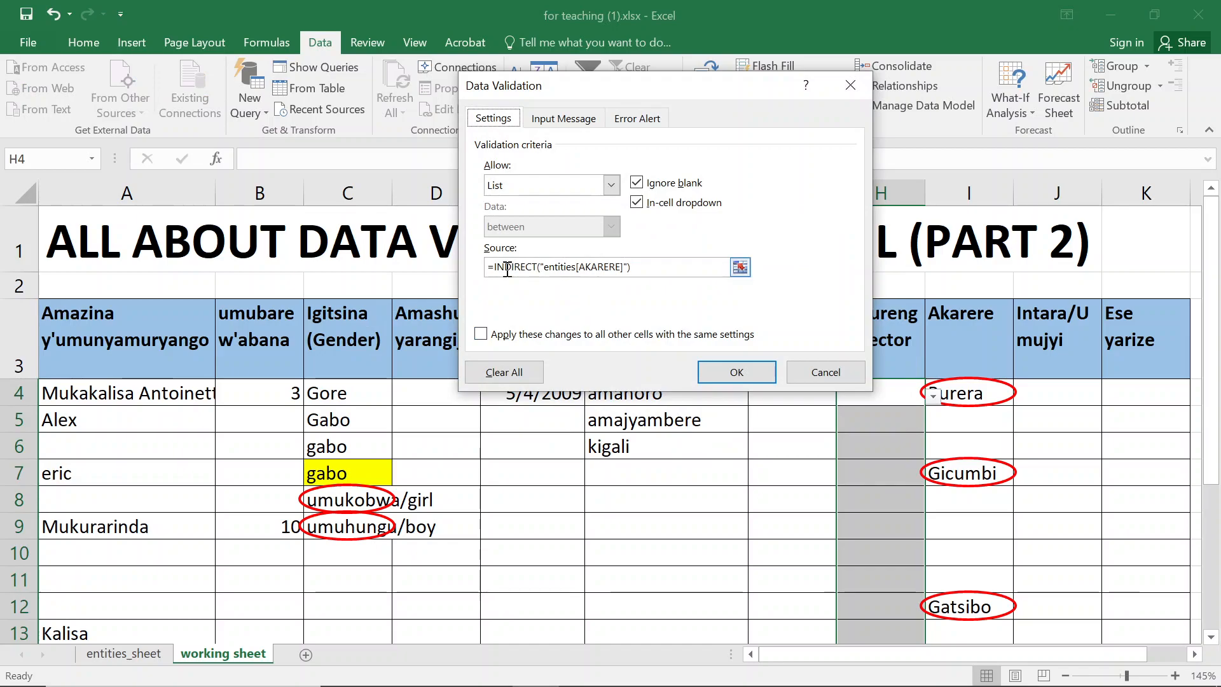
- Clear the existing INDIRECT list source formula, leaving only the equals sign
{"action": "left_click_drag", "start_coordinate": [680, 267], "coordinate": [497, 267]}
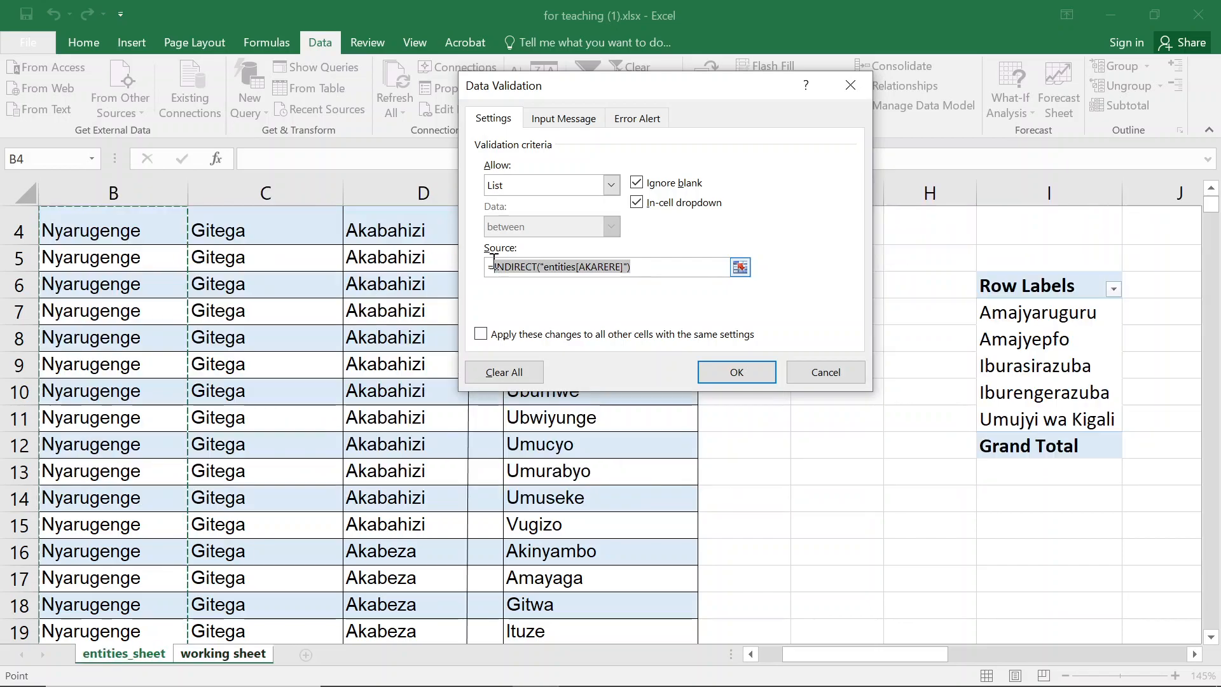
{"action": "key", "text": "BackSpace"}
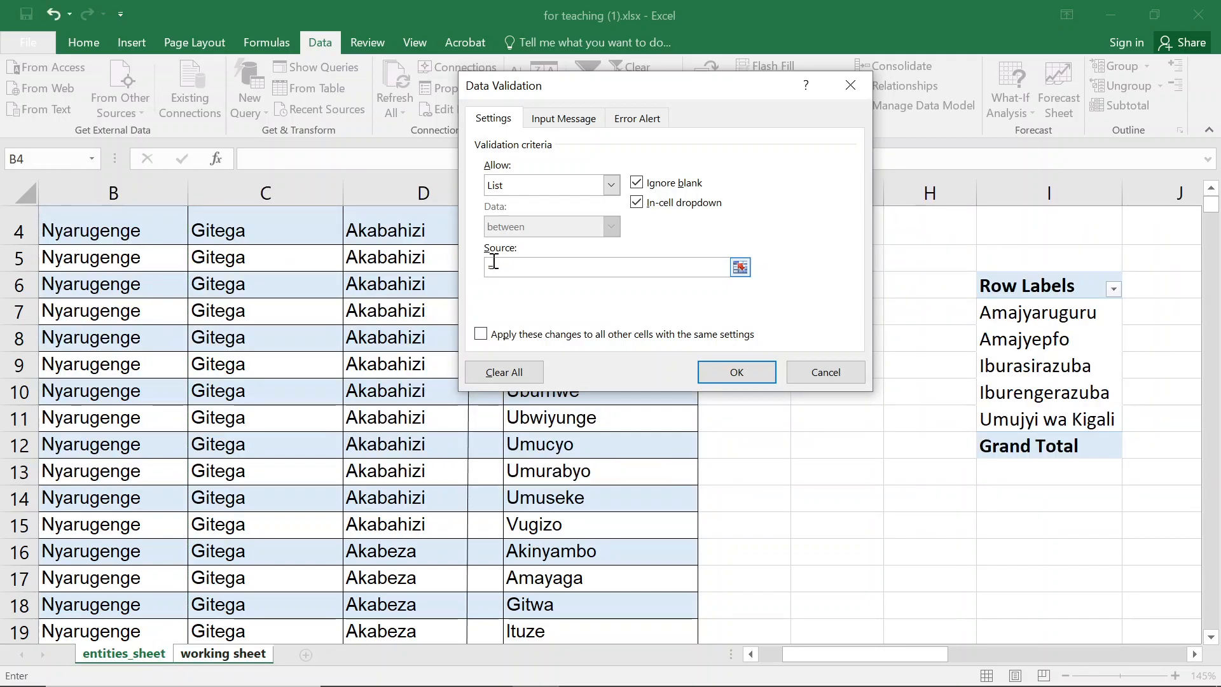
{"action": "key", "text": "ctrl+z"}
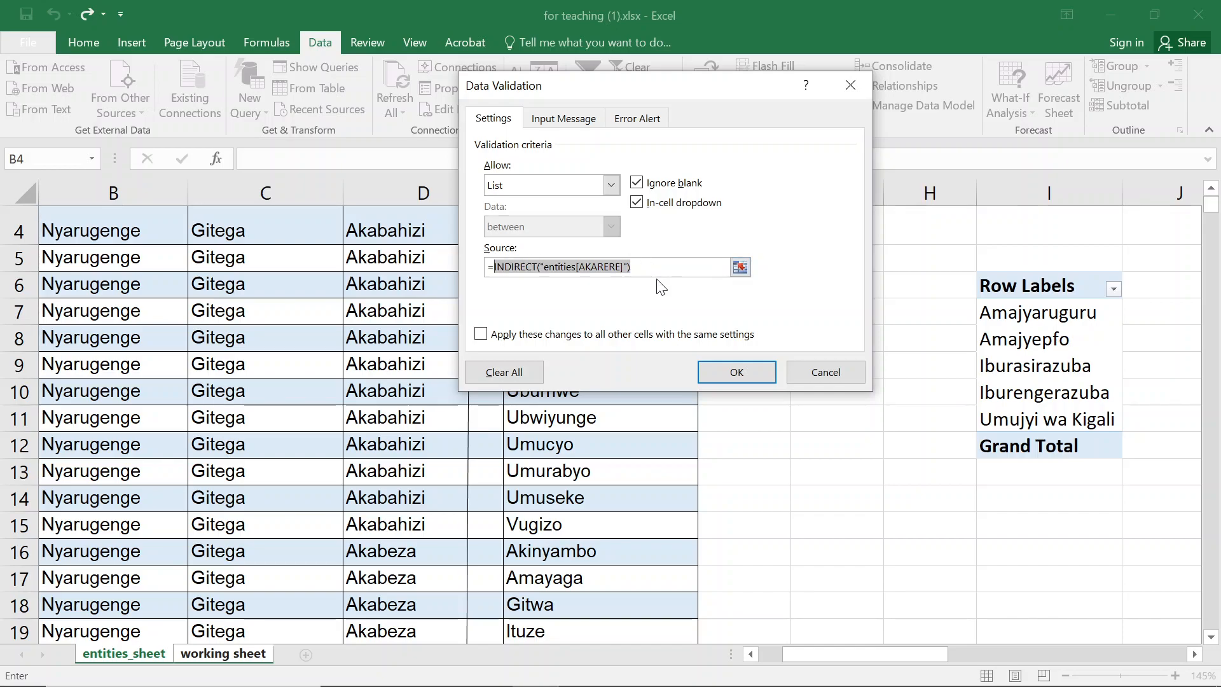
{"action": "key", "text": "BackSpace"}
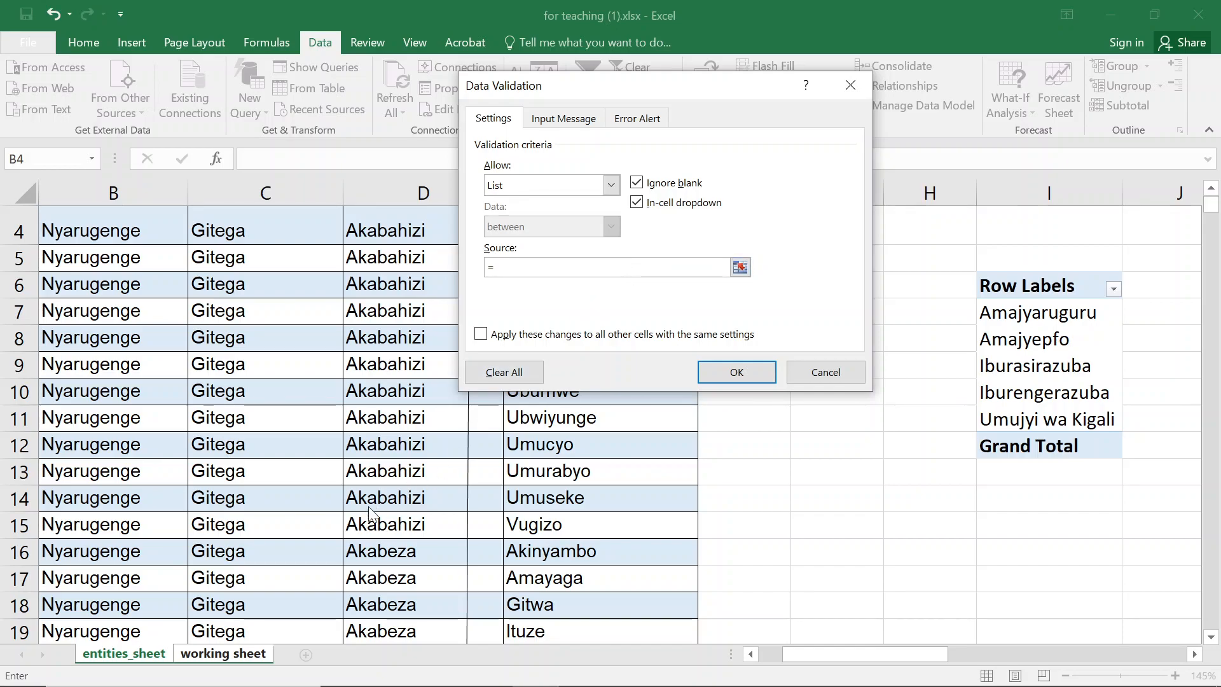
- Try to point the list source at the Sectors column on the entities sheet, giving =sectors, then close the dialog
{"action": "left_click", "coordinate": [137, 547]}
{"action": "left_click", "coordinate": [1044, 364]}
{"action": "key", "text": "Right"}
{"action": "key", "text": "Right"}
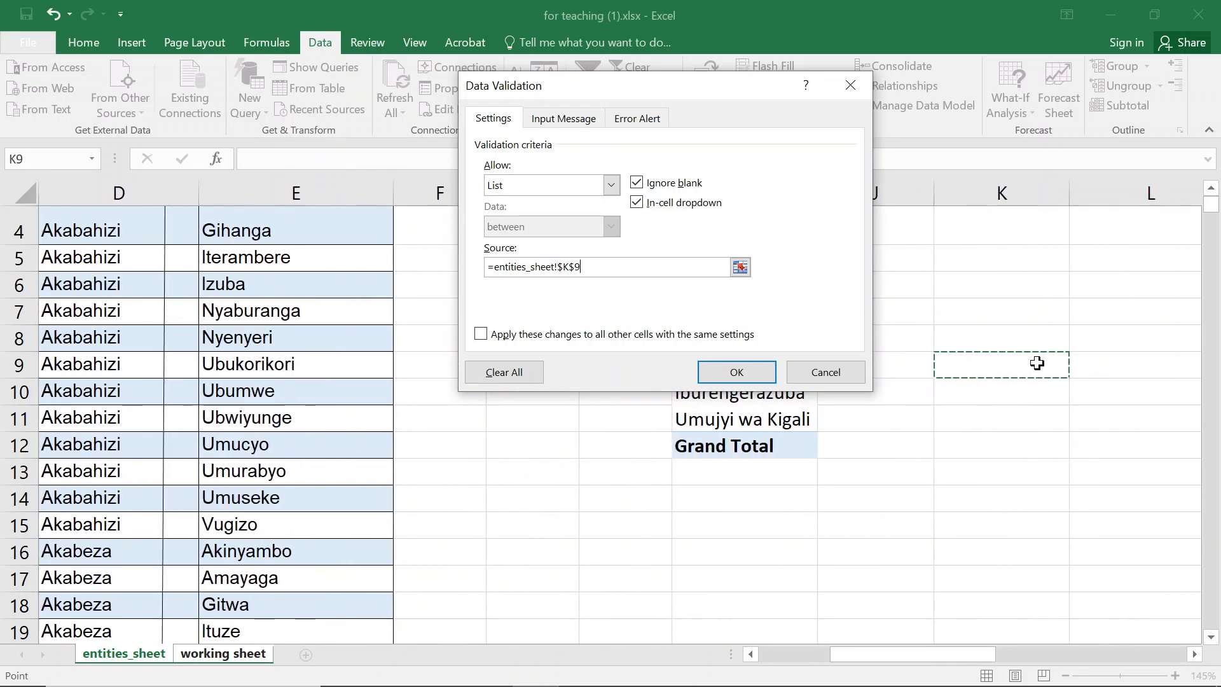
{"action": "key", "text": "Right"}
{"action": "key", "text": "Right"}
{"action": "key", "text": "Right"}
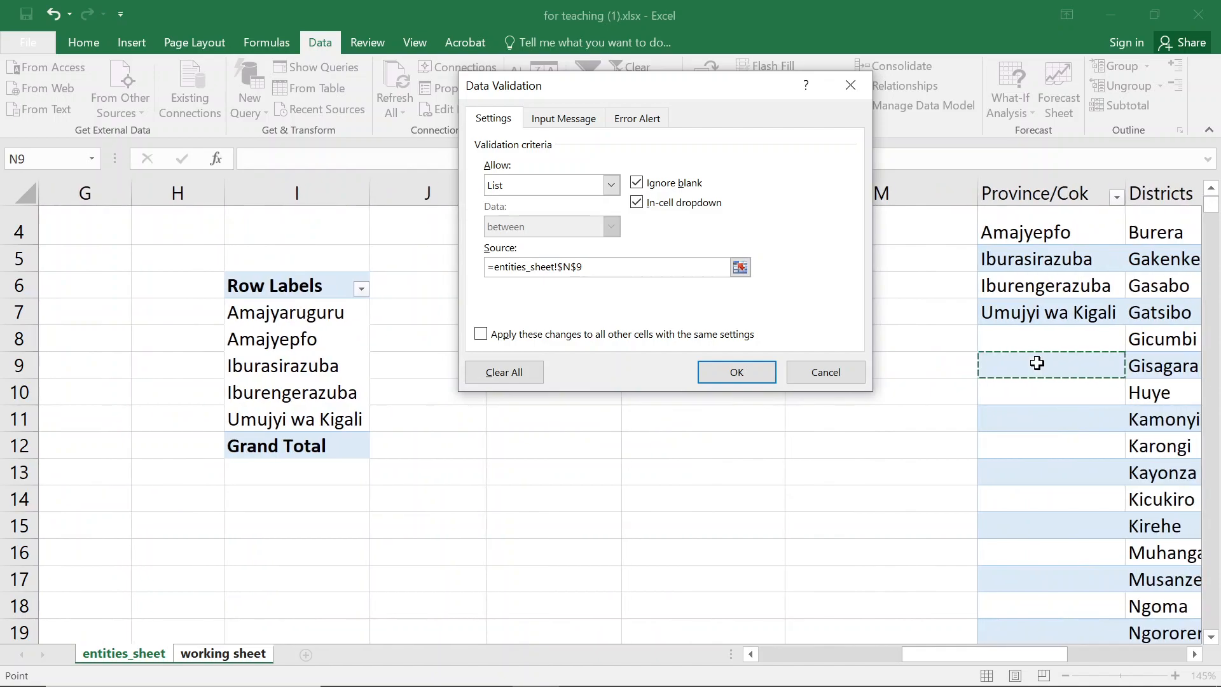
{"action": "scroll", "coordinate": [1089, 389], "scroll_direction": "up", "scroll_amount": 1}
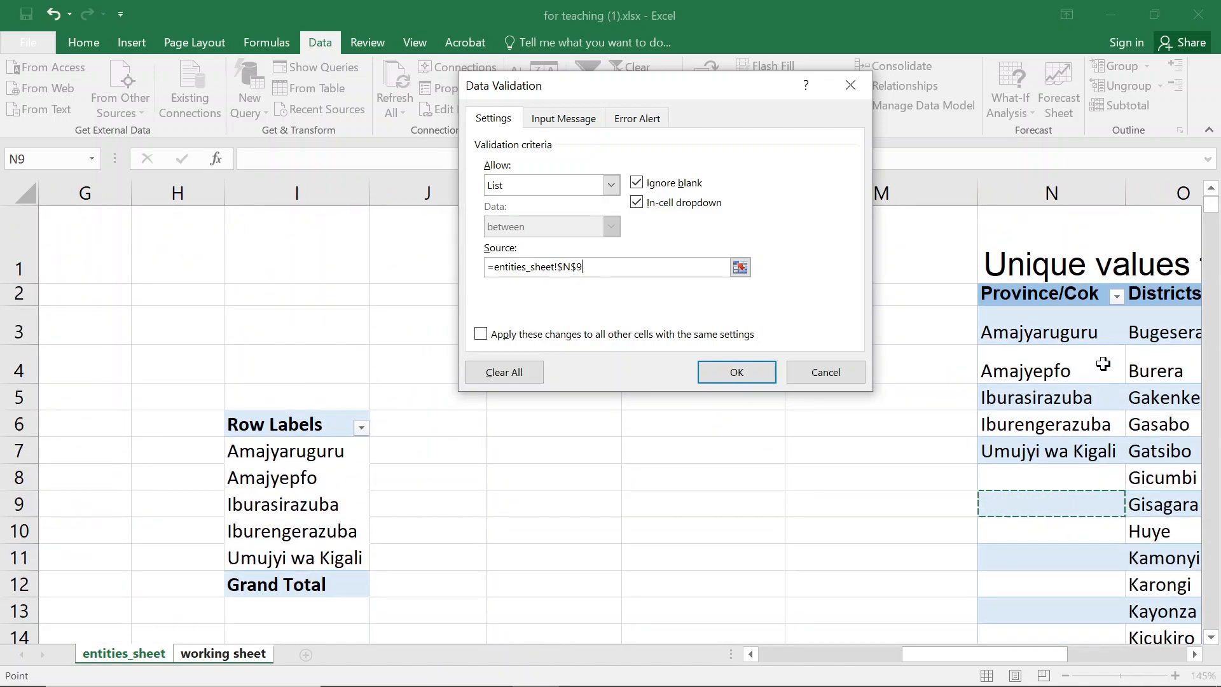
{"action": "key", "text": "Right"}
{"action": "key", "text": "Right"}
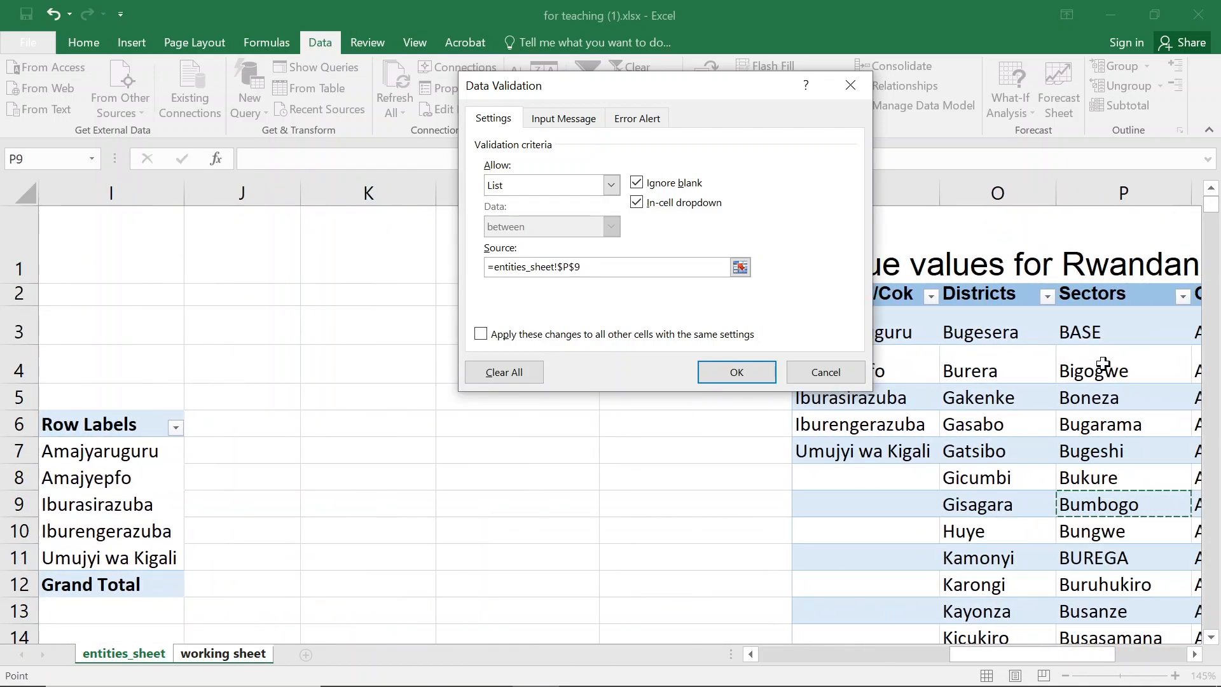
{"action": "left_click", "coordinate": [1127, 331]}
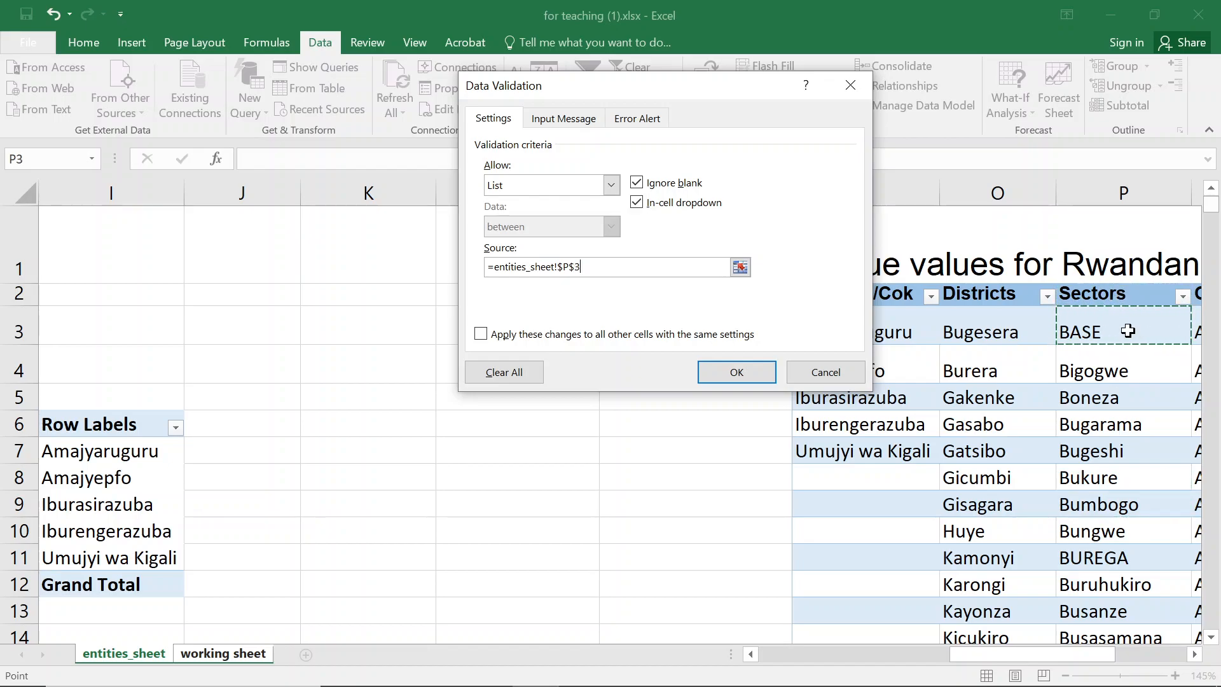
{"action": "key", "text": "ctrl+shift+Down"}
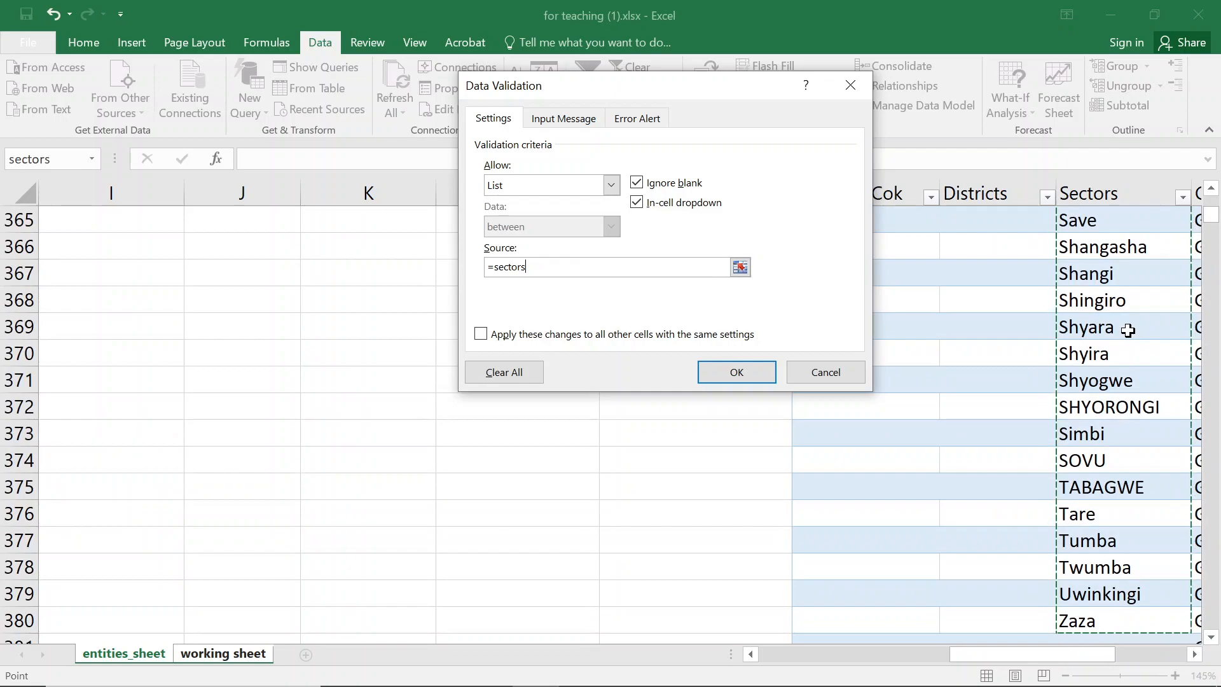
{"action": "left_click", "coordinate": [850, 84]}
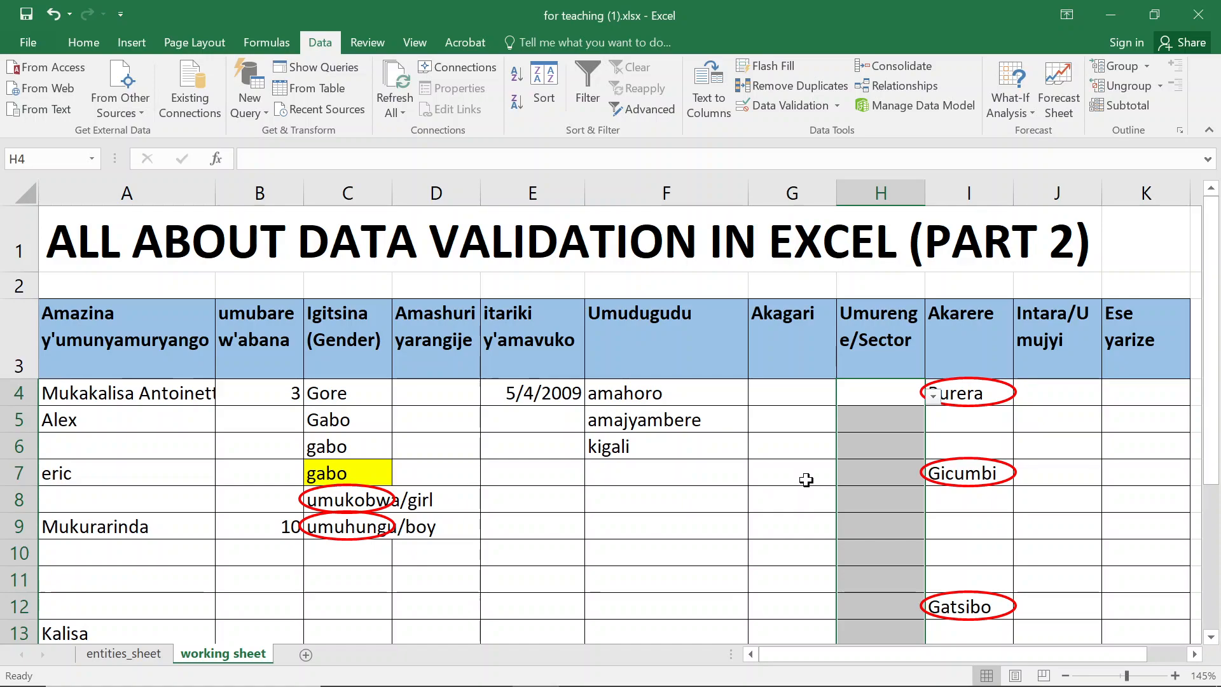
- Return to the entities sheet and move to the Sectors column header of the entities table
{"action": "left_click", "coordinate": [151, 655]}
{"action": "scroll", "coordinate": [1000, 376], "scroll_direction": "up", "scroll_amount": 4}
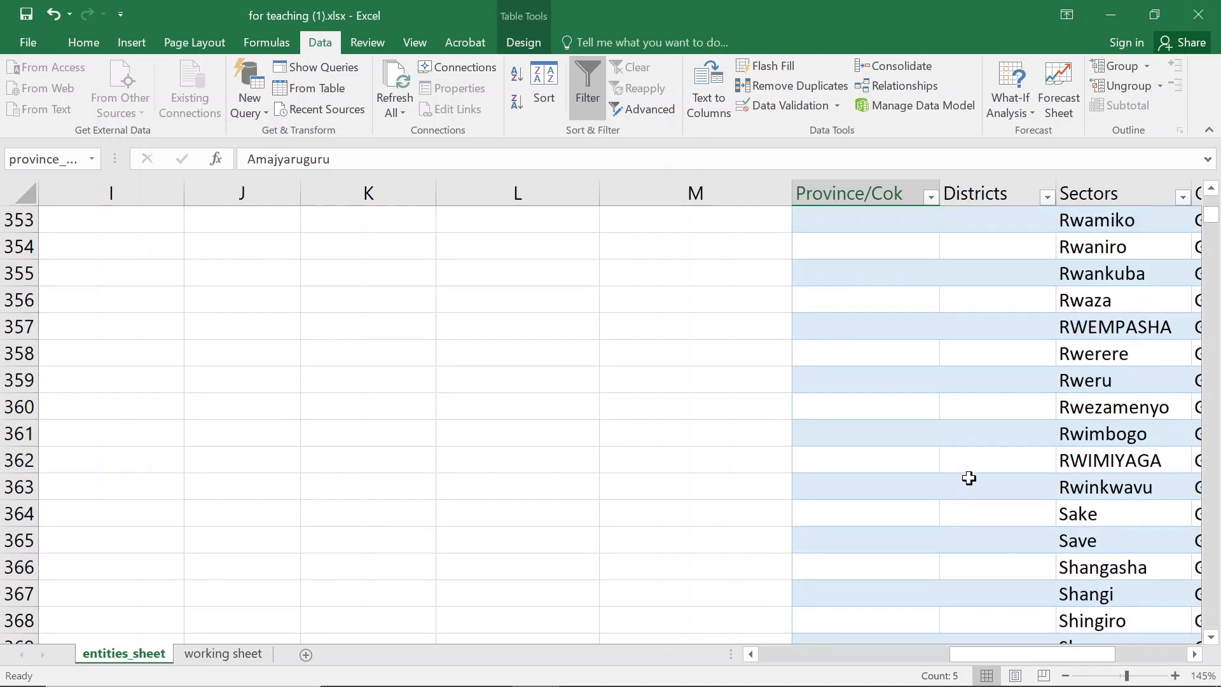
{"action": "left_click", "coordinate": [1153, 445]}
{"action": "key", "text": "ctrl+Up"}
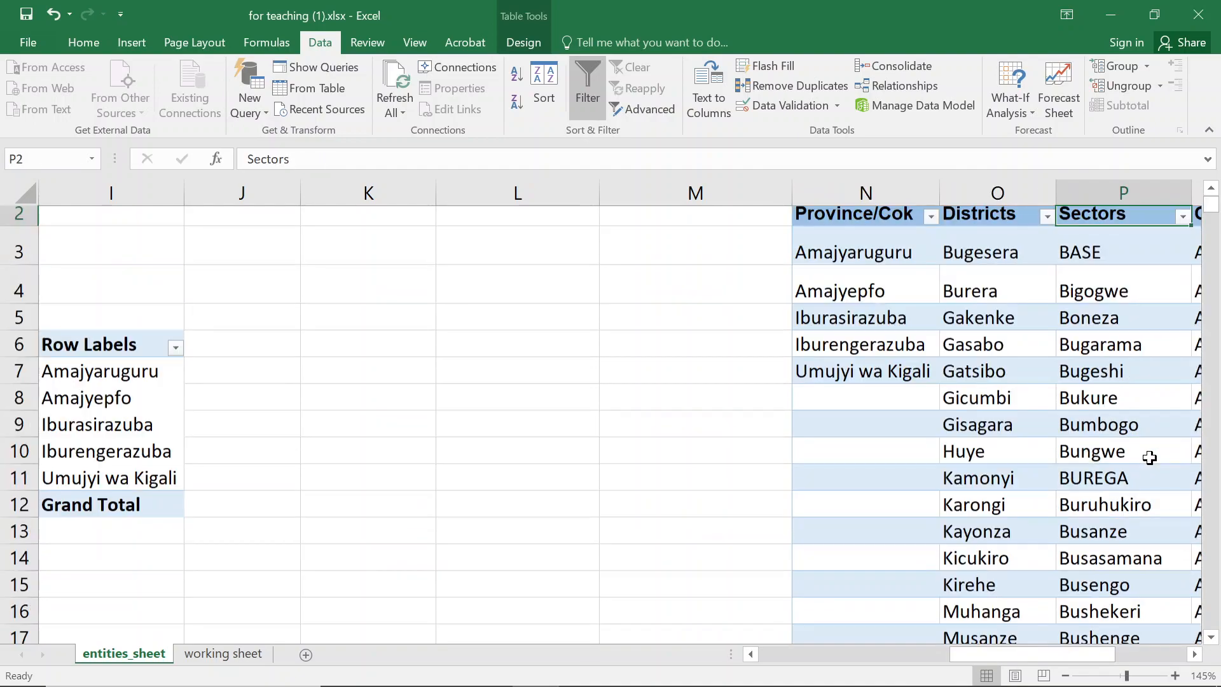
- Select the whole entities table on the entities sheet and rename the table as all_entities
{"action": "key", "text": "Right"}
{"action": "key", "text": "Up"}
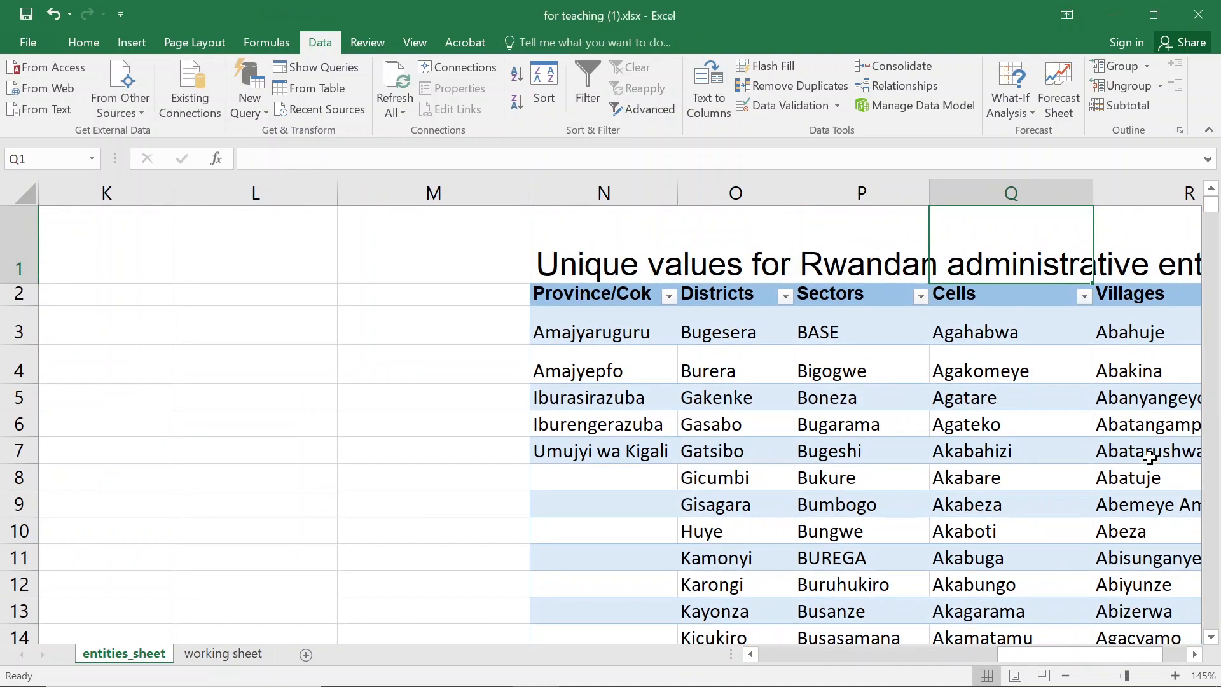
{"action": "key", "text": "Right"}
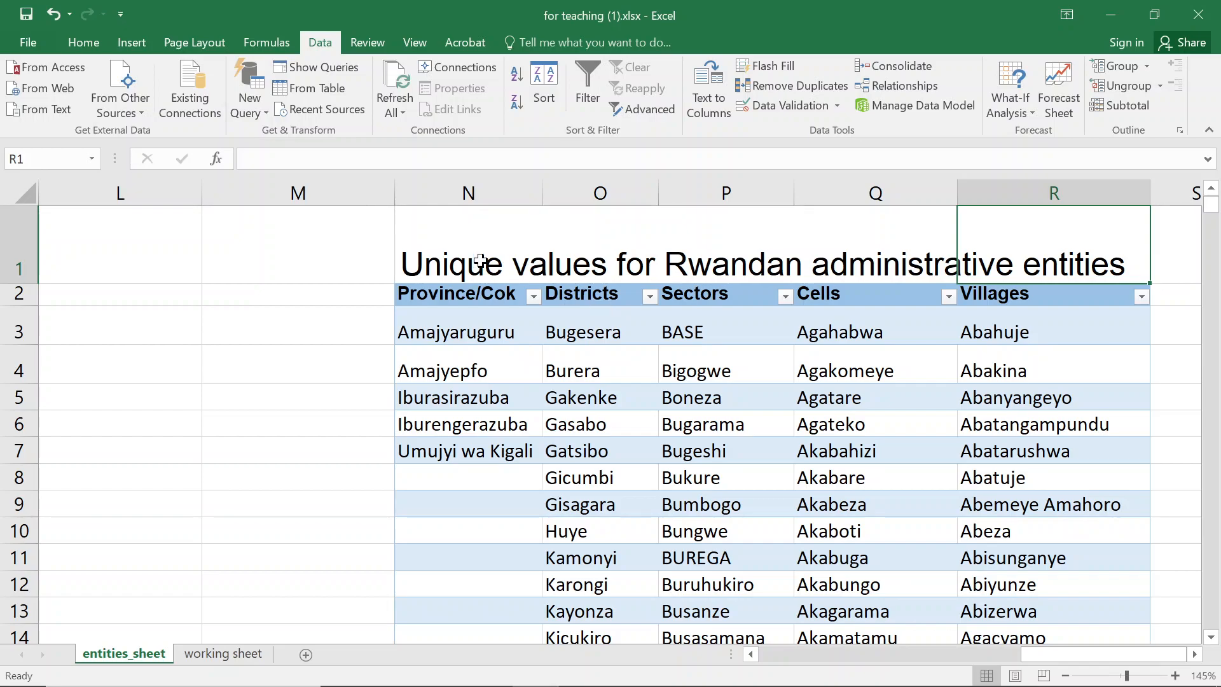
{"action": "left_click", "coordinate": [481, 261]}
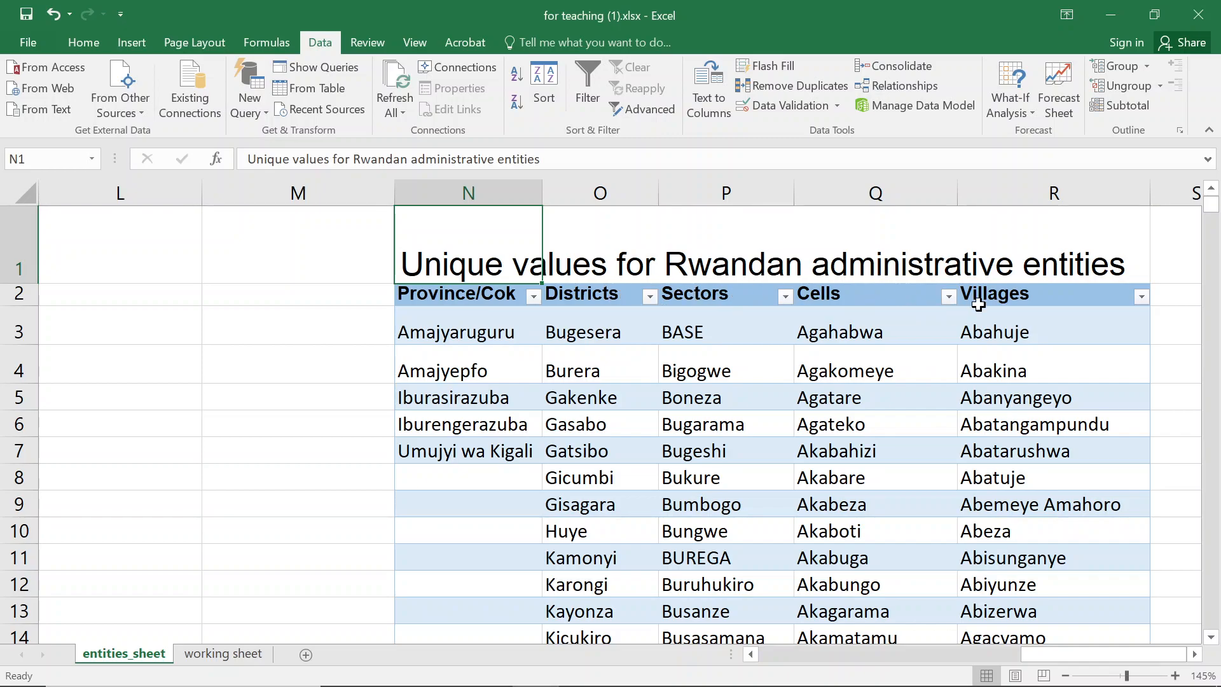
{"action": "left_click", "coordinate": [477, 293]}
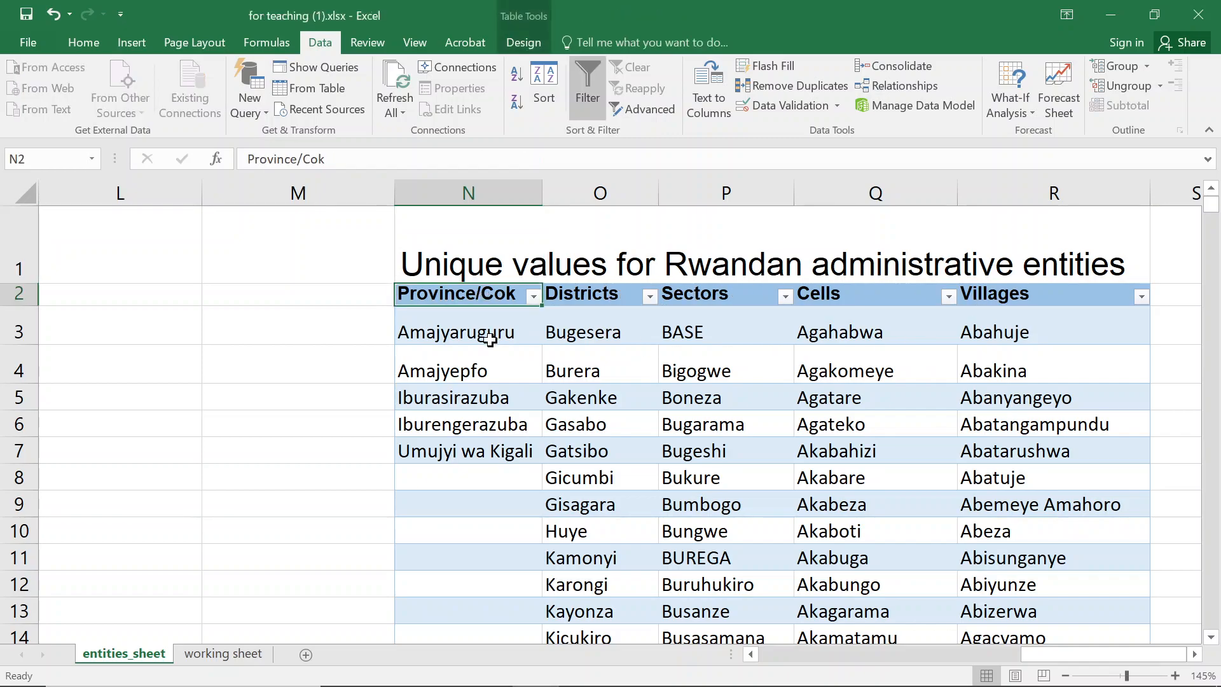
{"action": "key", "text": "ctrl+shift+Right"}
{"action": "key", "text": "shift+Down"}
{"action": "key", "text": "shift+Down"}
{"action": "key", "text": "shift+Down"}
{"action": "key", "text": "shift+Down"}
{"action": "key", "text": "shift+Down"}
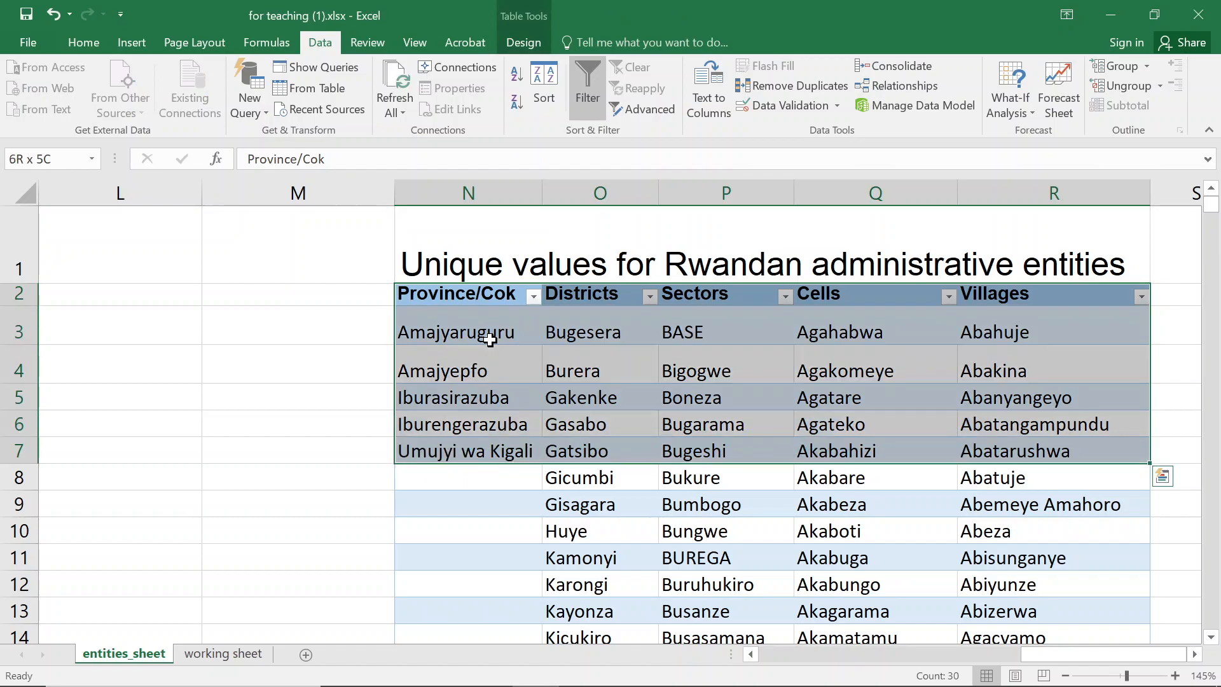
{"action": "key", "text": "ctrl+shift+Down"}
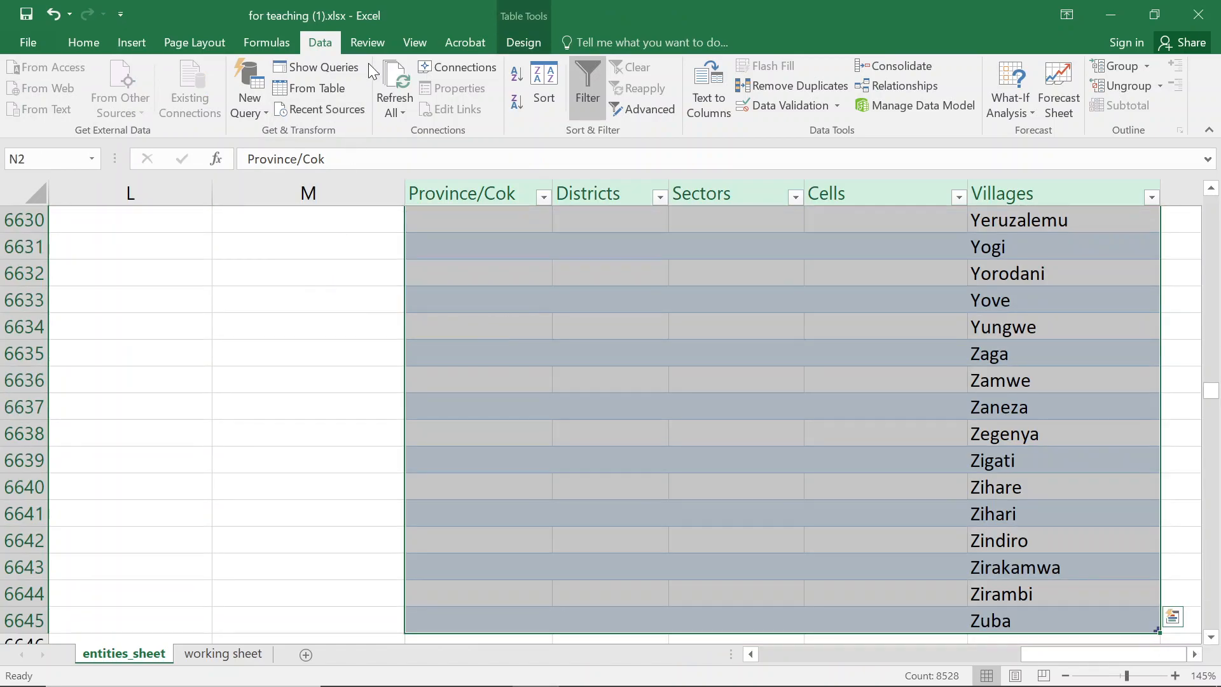
{"action": "left_click", "coordinate": [528, 36]}
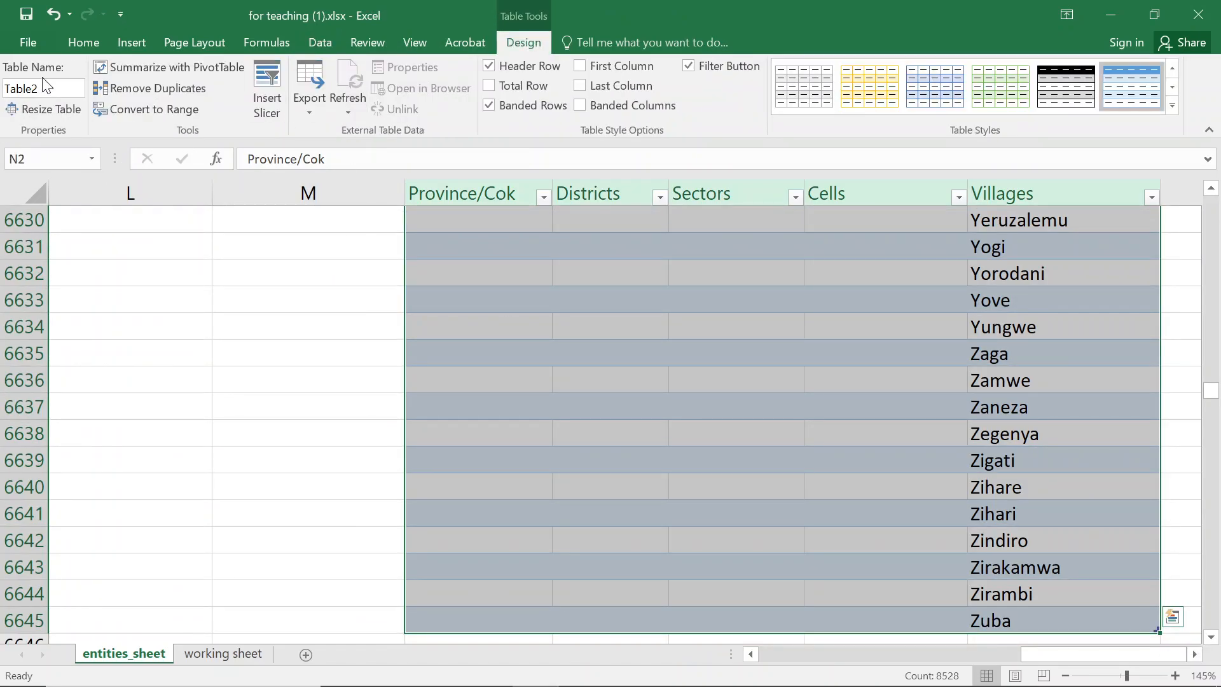
{"action": "left_click", "coordinate": [55, 88]}
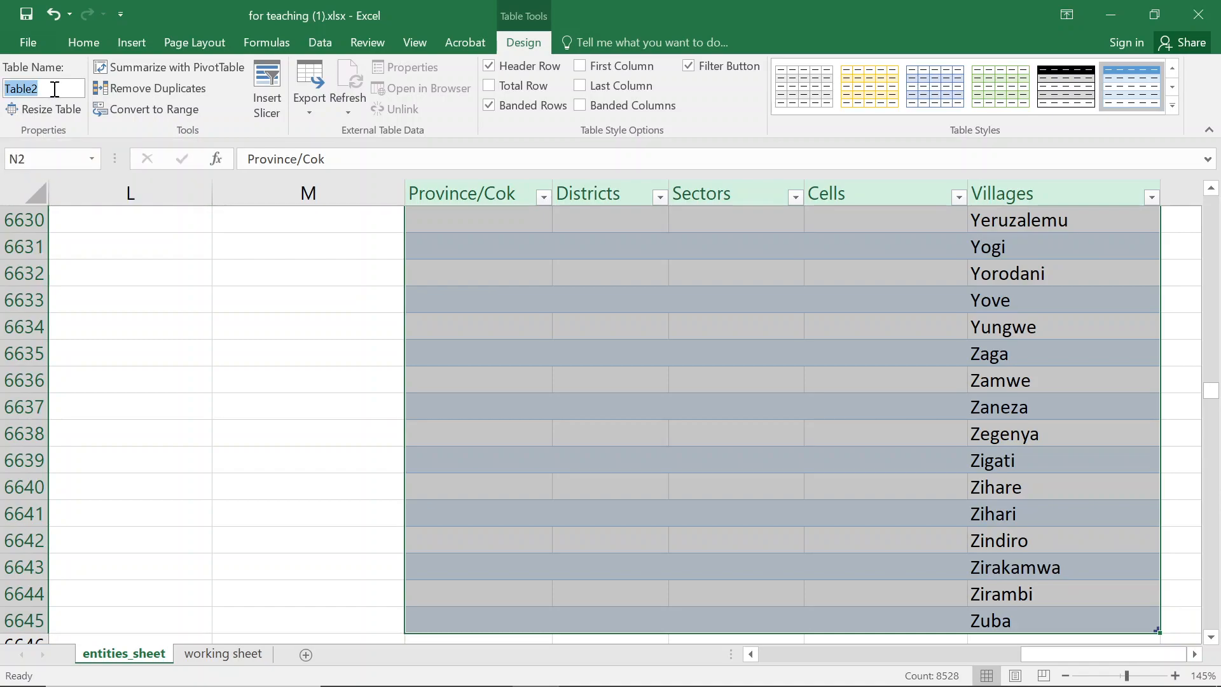
{"action": "type", "text": "all_entities"}
{"action": "key", "text": "BackSpace"}
{"action": "key", "text": "Return"}
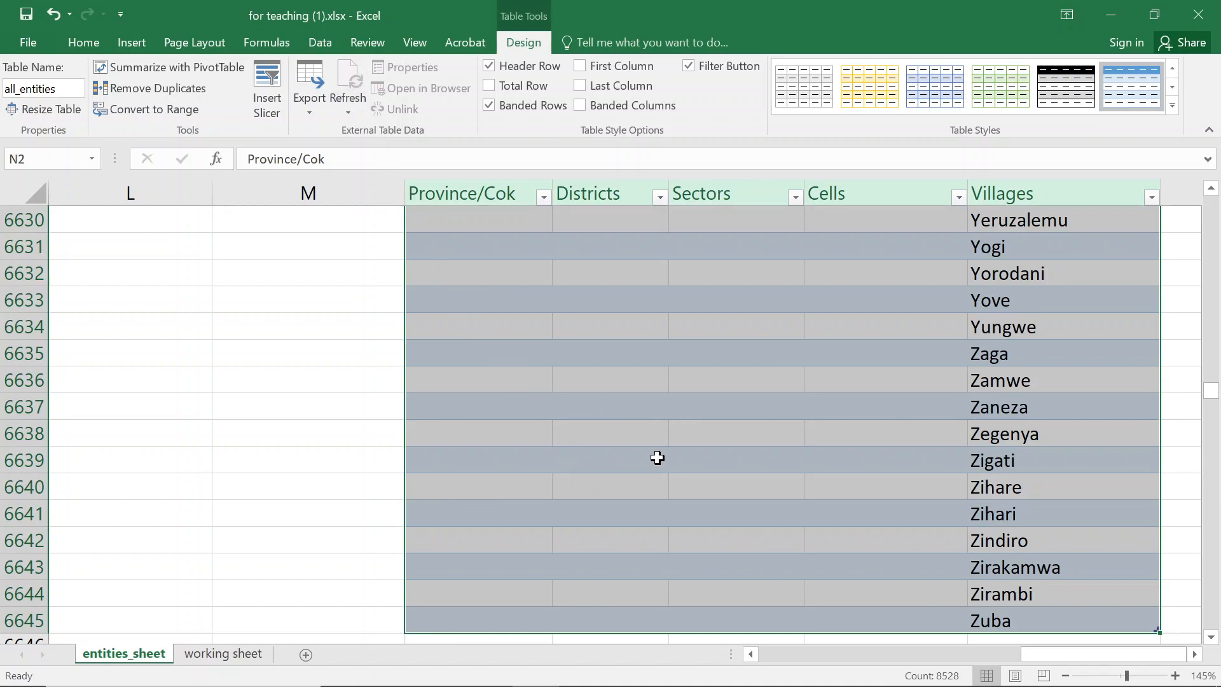
- On the working sheet, enter Cok in cell J20 of the Intara/Umujyi column
{"action": "scroll", "coordinate": [654, 457], "scroll_direction": "up", "scroll_amount": 6}
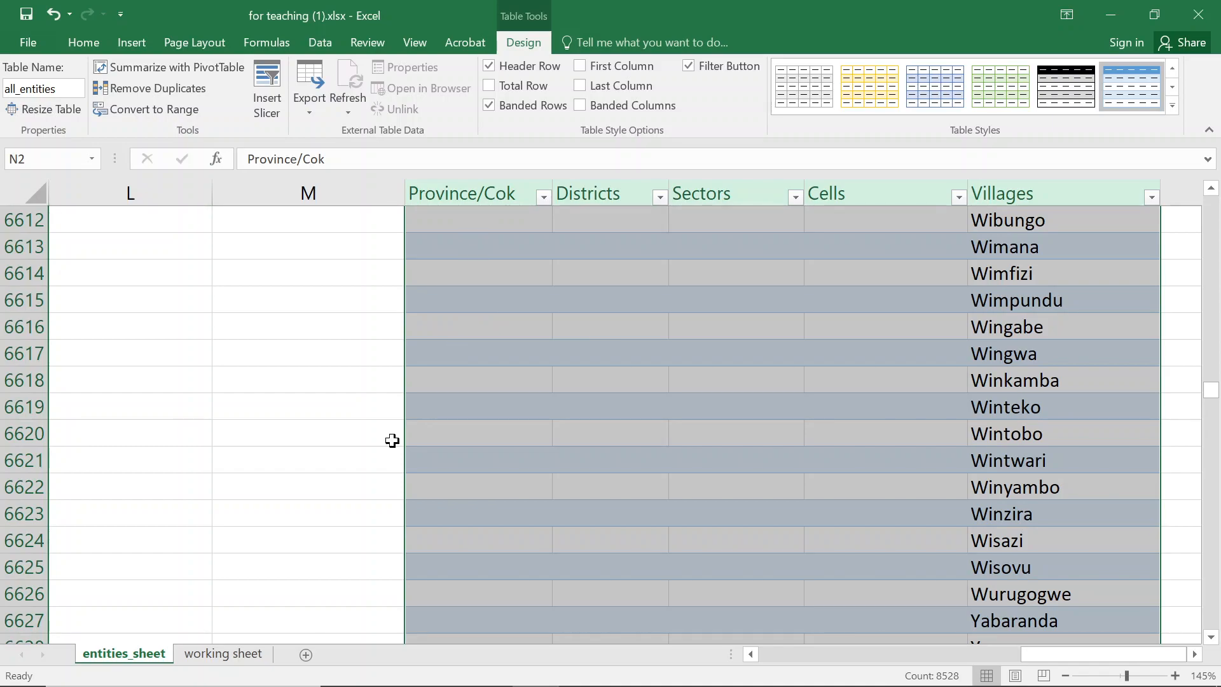
{"action": "left_click", "coordinate": [223, 653]}
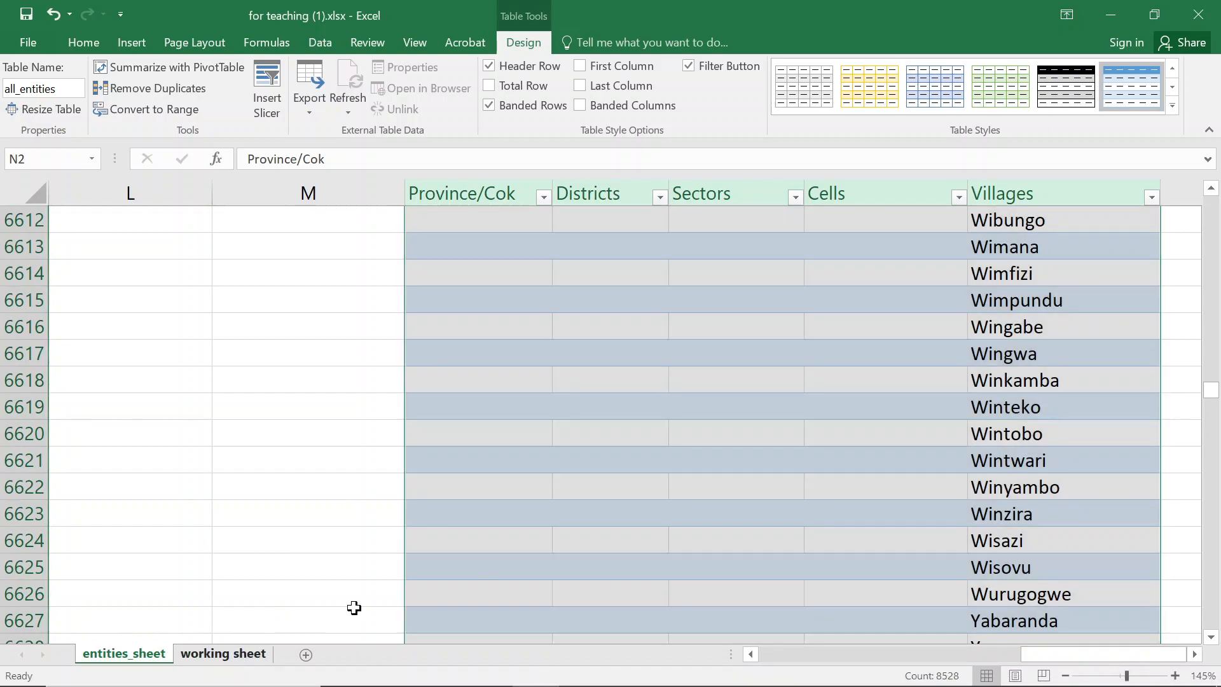
{"action": "left_click", "coordinate": [1066, 392]}
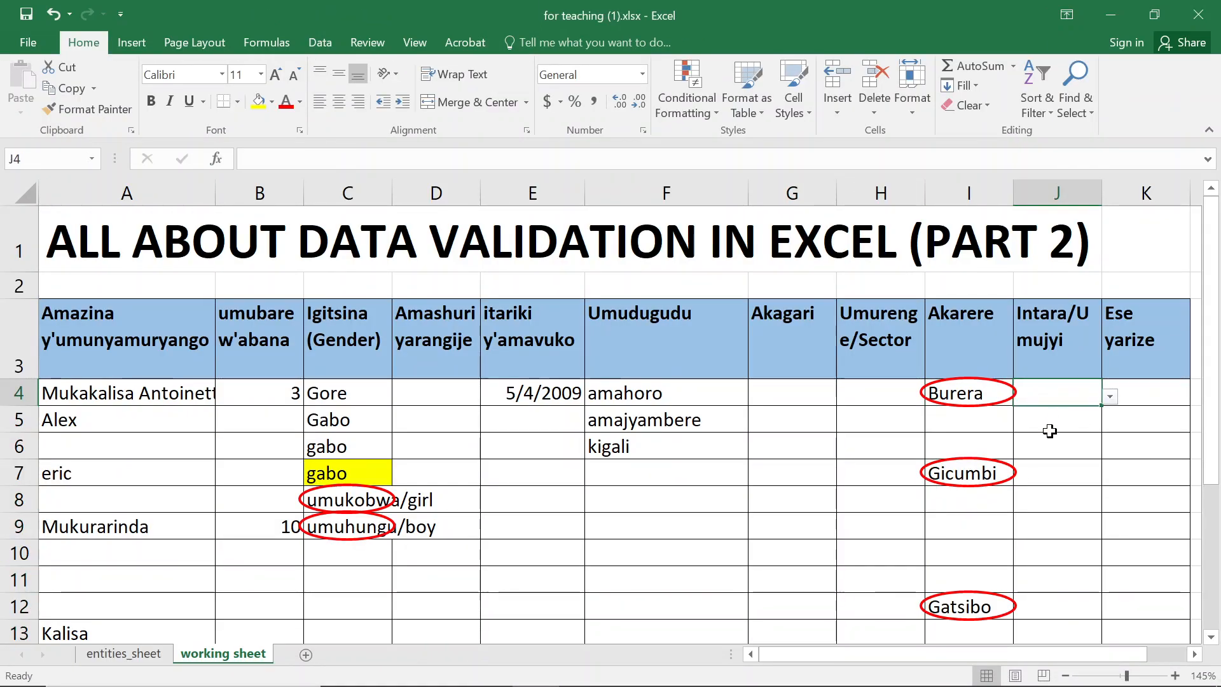
{"action": "scroll", "coordinate": [1046, 445], "scroll_direction": "down", "scroll_amount": 2}
{"action": "left_click", "coordinate": [1039, 567]}
{"action": "type", "text": "Cok"}
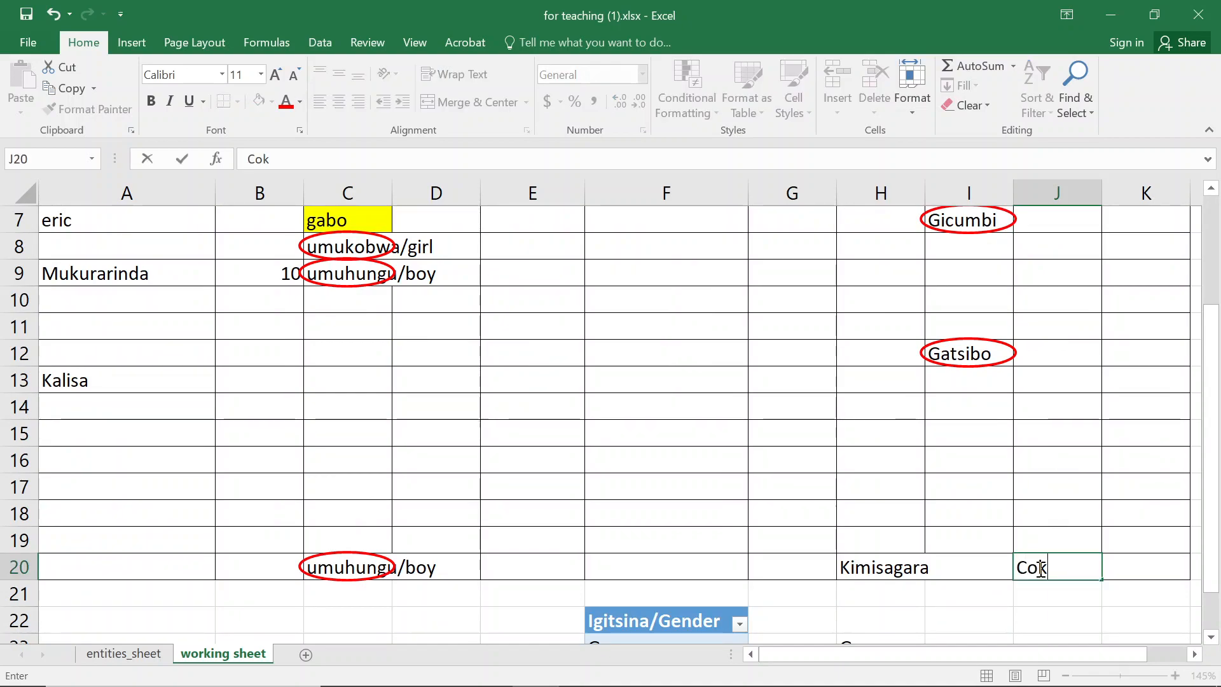
{"action": "key", "text": "Return"}
- Select J4:J20 and open Data Validation, agreeing to extend validation to the cells without settings
{"action": "left_click", "coordinate": [1039, 567]}
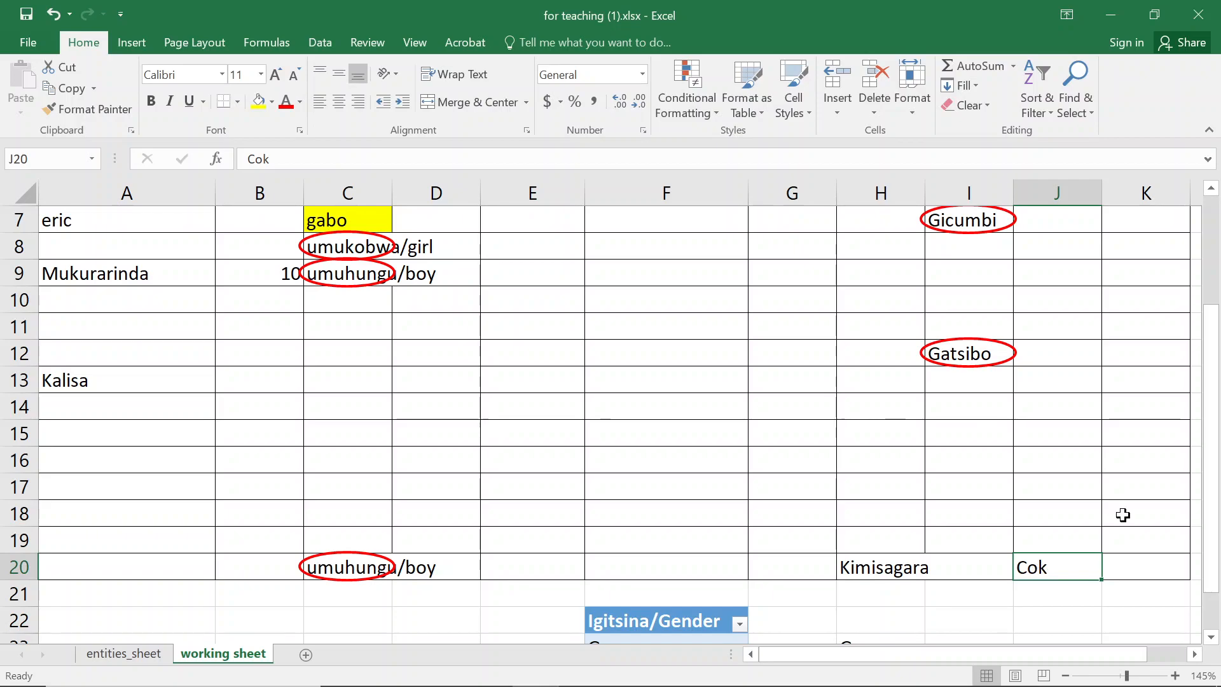
{"action": "key", "text": "ctrl+Up"}
{"action": "key", "text": "Down"}
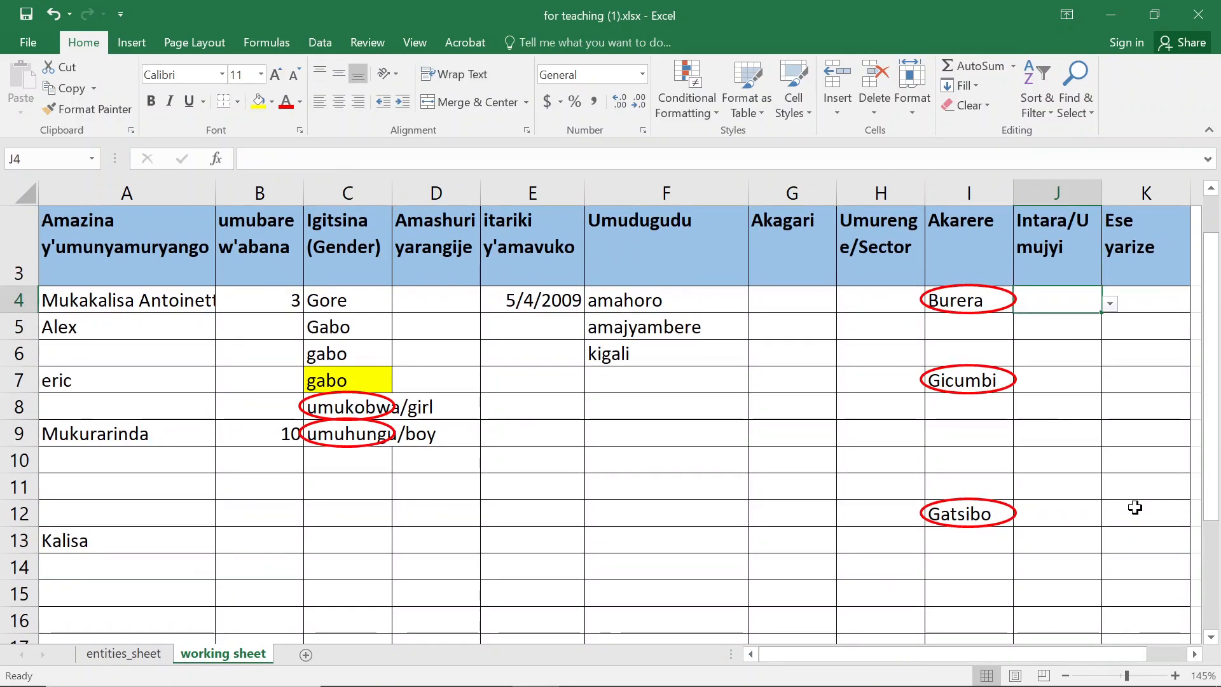
{"action": "key", "text": "ctrl+shift+Down"}
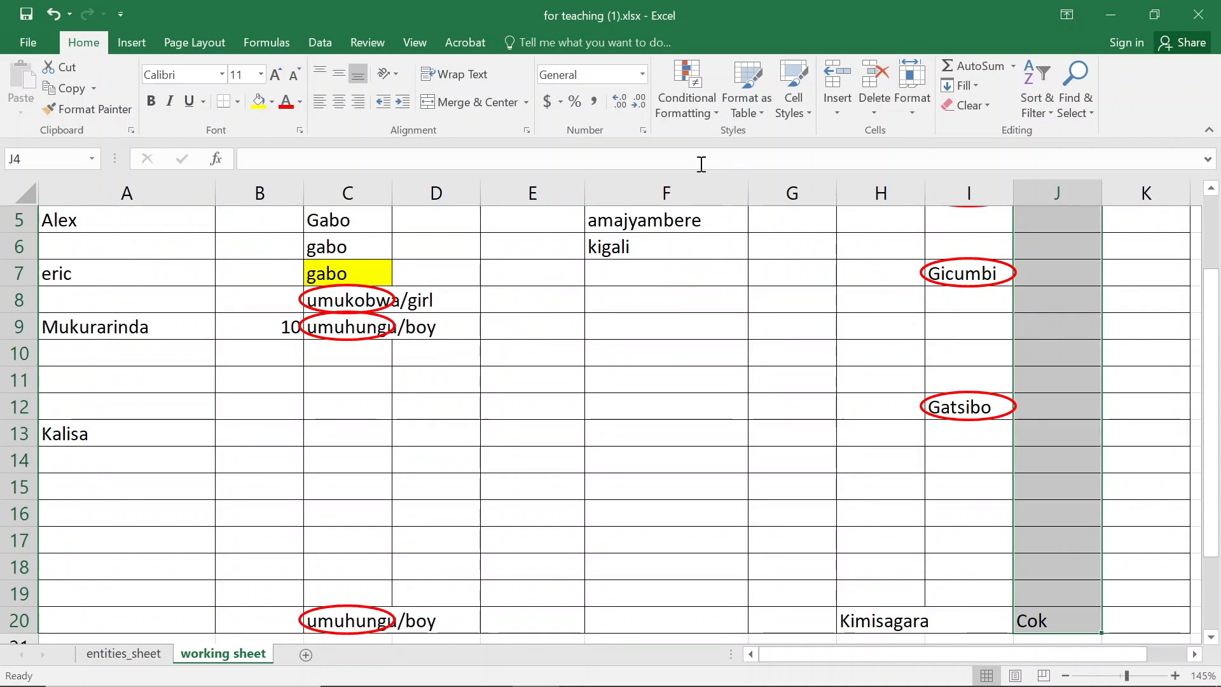
{"action": "left_click", "coordinate": [319, 37]}
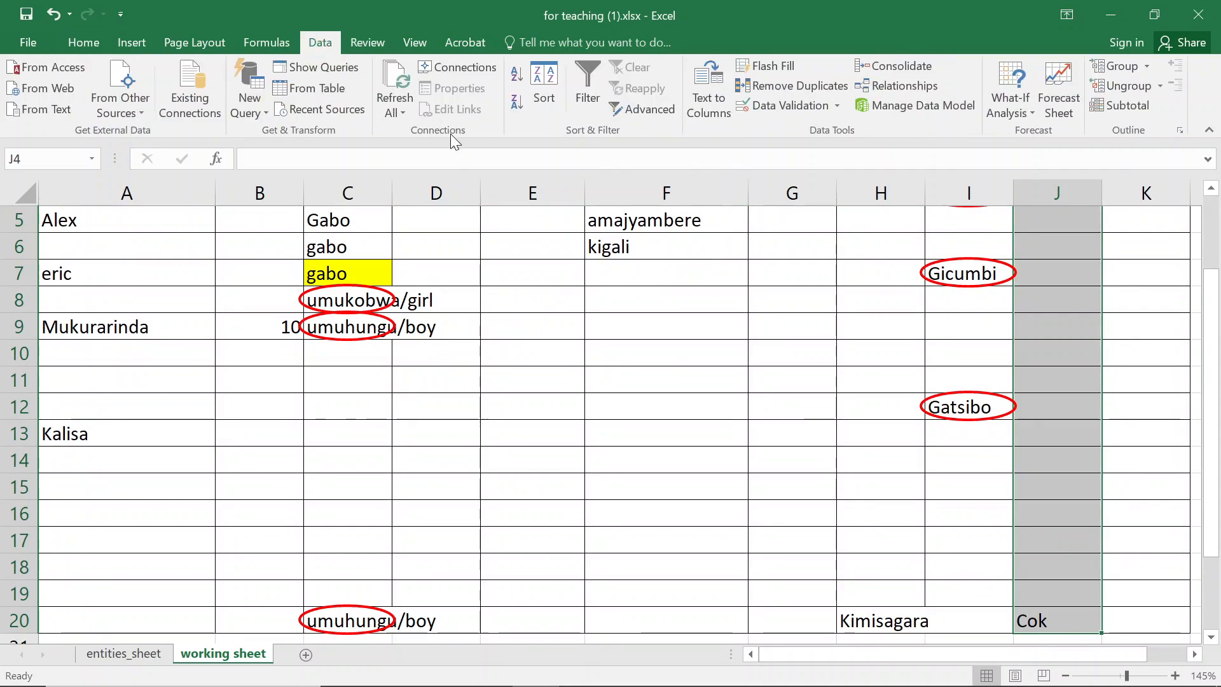
{"action": "left_click", "coordinate": [777, 105]}
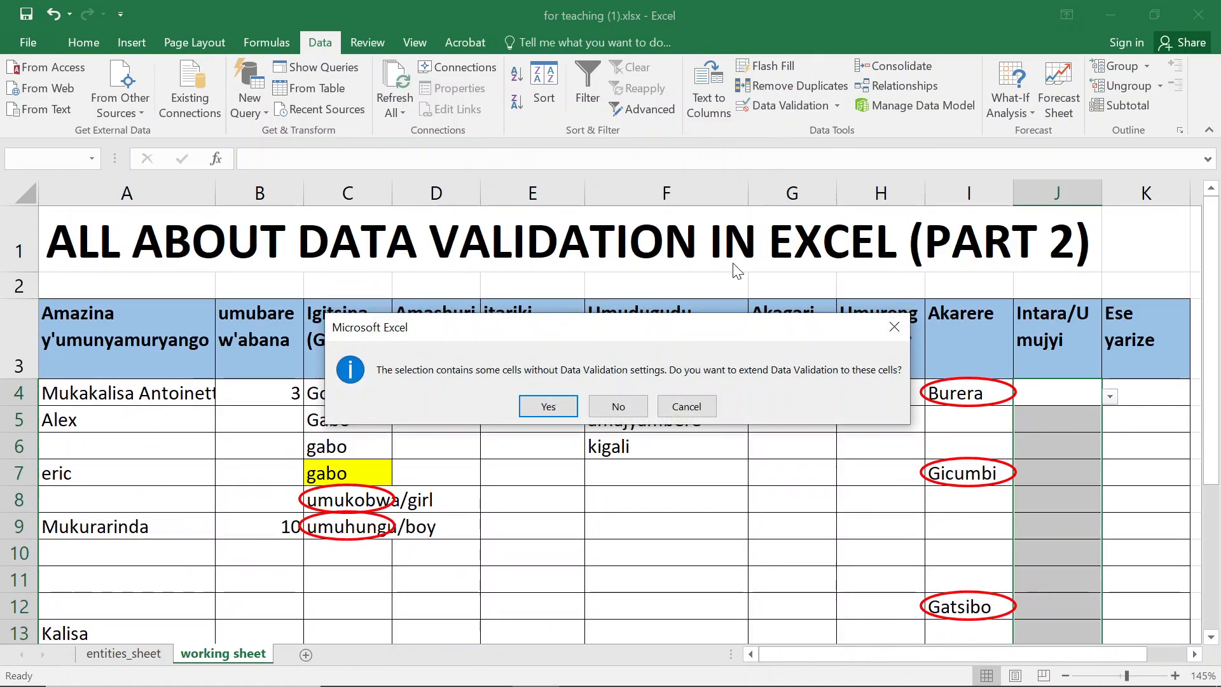
{"action": "left_click", "coordinate": [547, 407]}
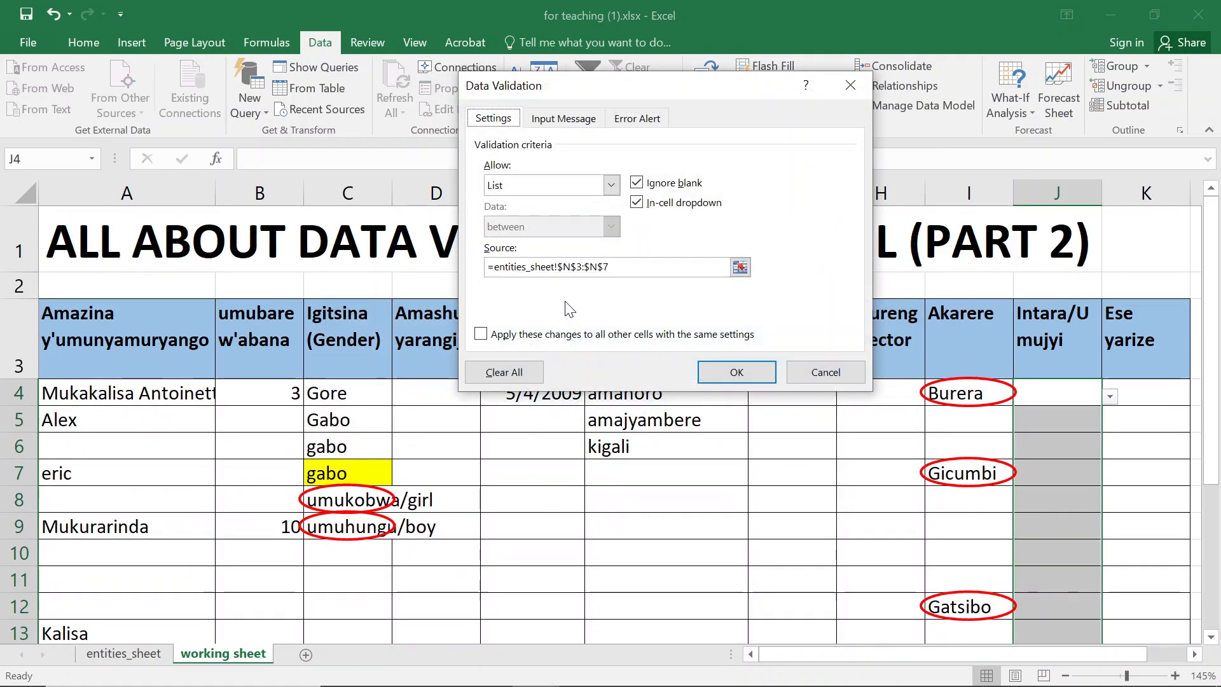
- Replace the list source with a reference to the all_entities table, =all_entities
{"action": "left_click_drag", "start_coordinate": [661, 269], "coordinate": [497, 270]}
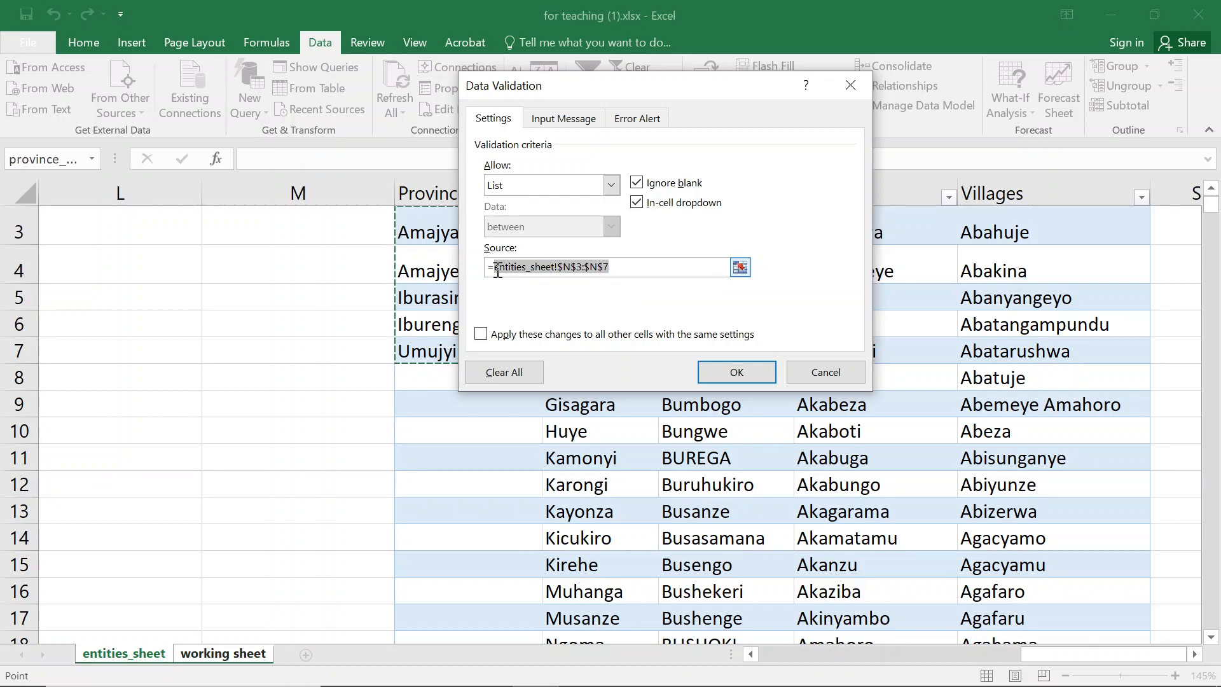
{"action": "type", "text": "p"}
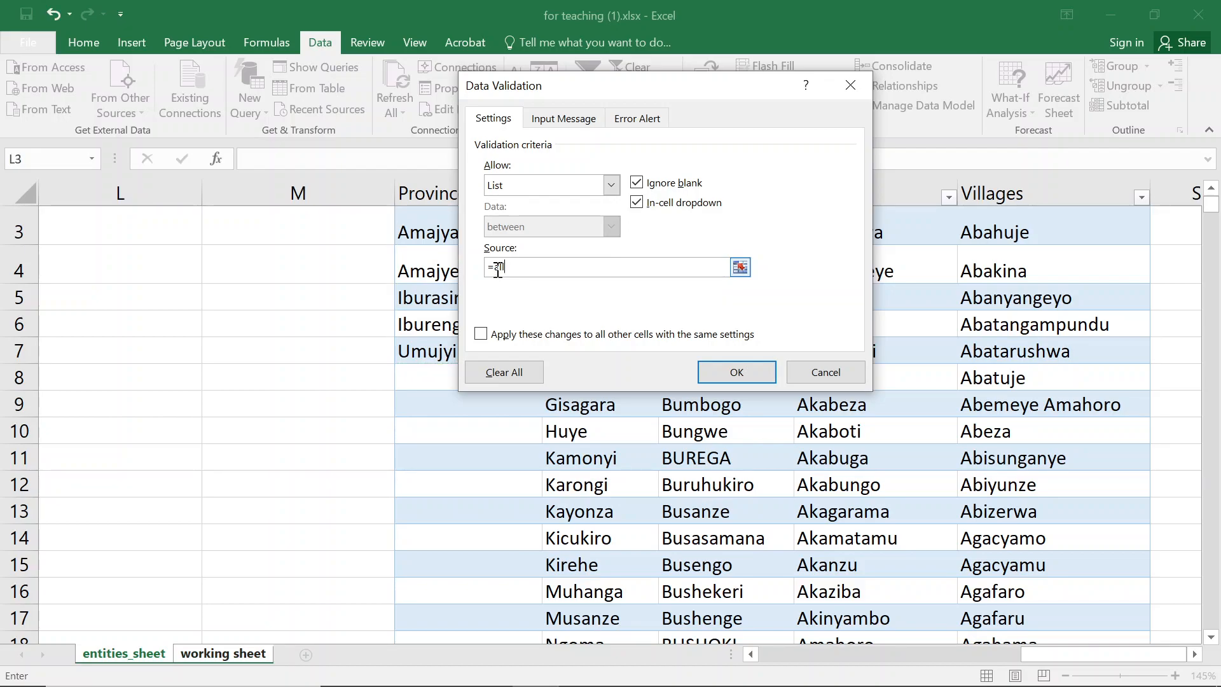
{"action": "key", "text": "BackSpace"}
{"action": "type", "text": "entities"}
{"action": "key", "text": "BackSpace"}
{"action": "key", "text": "BackSpace"}
{"action": "key", "text": "BackSpace"}
{"action": "key", "text": "BackSpace"}
{"action": "key", "text": "BackSpace"}
{"action": "key", "text": "BackSpace"}
{"action": "key", "text": "BackSpace"}
{"action": "key", "text": "BackSpace"}
{"action": "type", "text": "all_entities[]+"}
{"action": "key", "text": "Left"}
{"action": "key", "text": "BackSpace"}
{"action": "key", "text": "BackSpace"}
{"action": "key", "text": "BackSpace"}
{"action": "key", "text": "BackSpace"}
{"action": "key", "text": "BackSpace"}
{"action": "key", "text": "BackSpace"}
{"action": "key", "text": "BackSpace"}
{"action": "key", "text": "BackSpace"}
{"action": "key", "text": "BackSpace"}
{"action": "key", "text": "BackSpace"}
{"action": "key", "text": "BackSpace"}
{"action": "key", "text": "BackSpace"}
{"action": "key", "text": "BackSpace"}
{"action": "key", "text": "BackSpace"}
{"action": "key", "text": "BackSpace"}
{"action": "key", "text": "BackSpace"}
{"action": "key", "text": "BackSpace"}
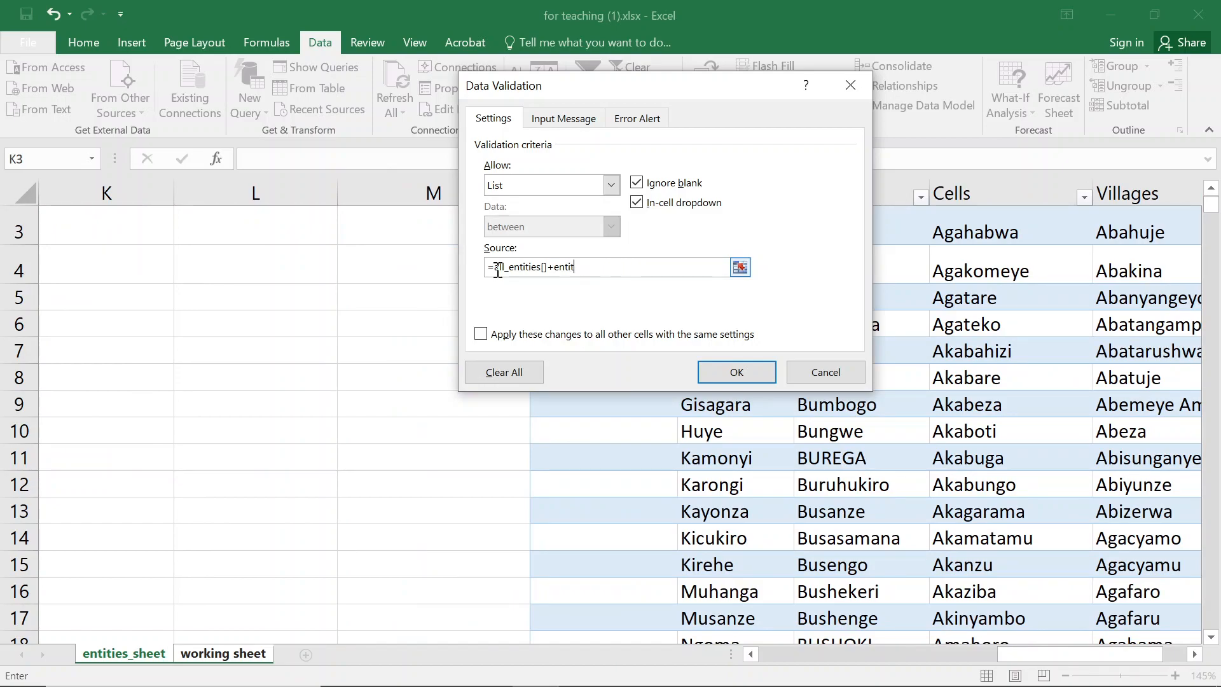
{"action": "key", "text": "BackSpace"}
{"action": "key", "text": "BackSpace"}
{"action": "key", "text": "BackSpace"}
{"action": "key", "text": "BackSpace"}
{"action": "type", "text": "]"}
- Open the On-Screen Keyboard and use it to add square brackets after all_entities in the source
{"action": "key", "text": "super"}
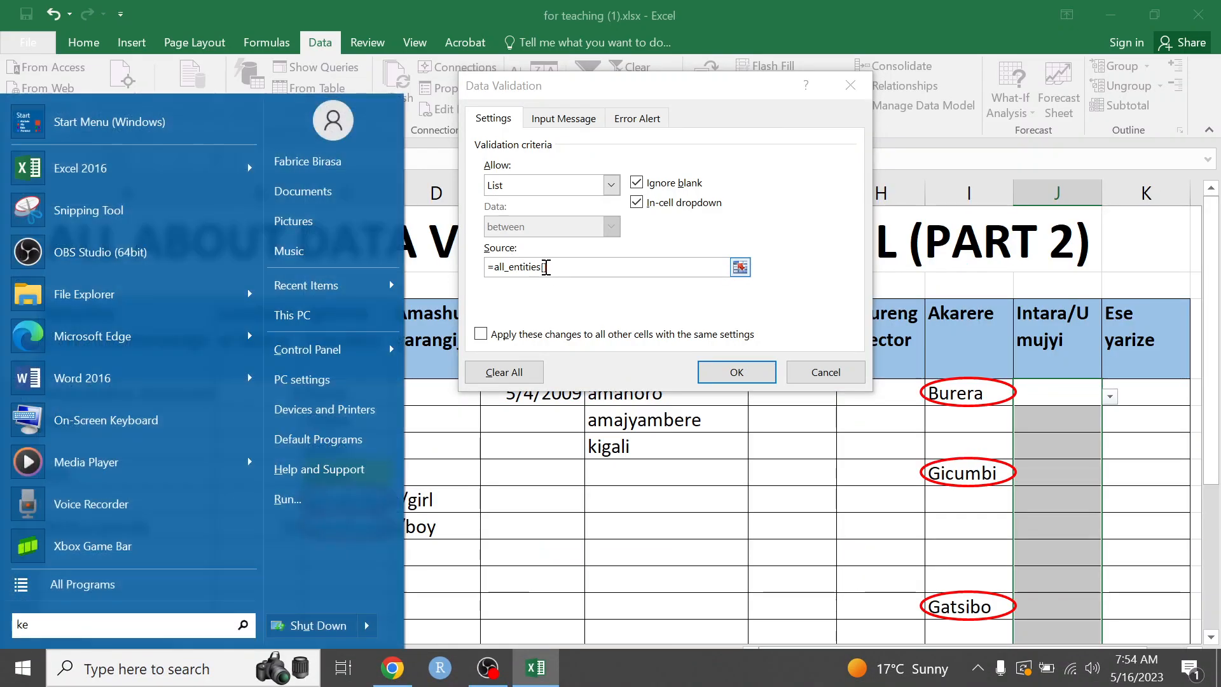
{"action": "type", "text": "key"}
{"action": "key", "text": "Return"}
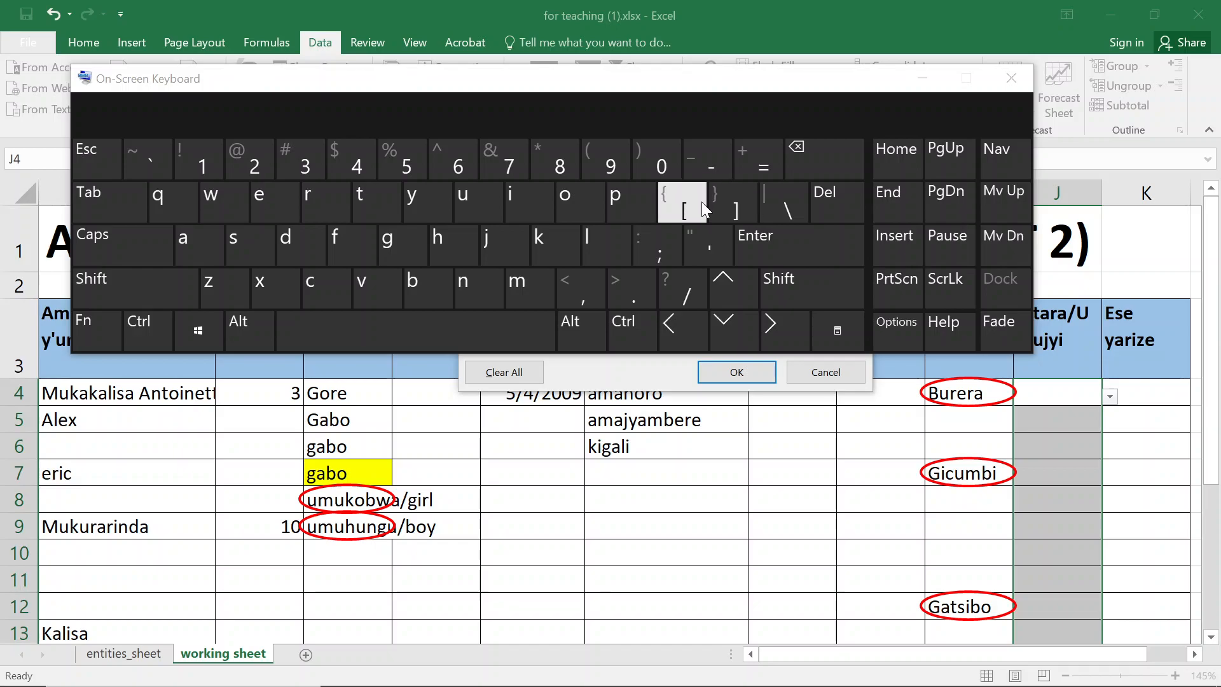
{"action": "left_click", "coordinate": [921, 79]}
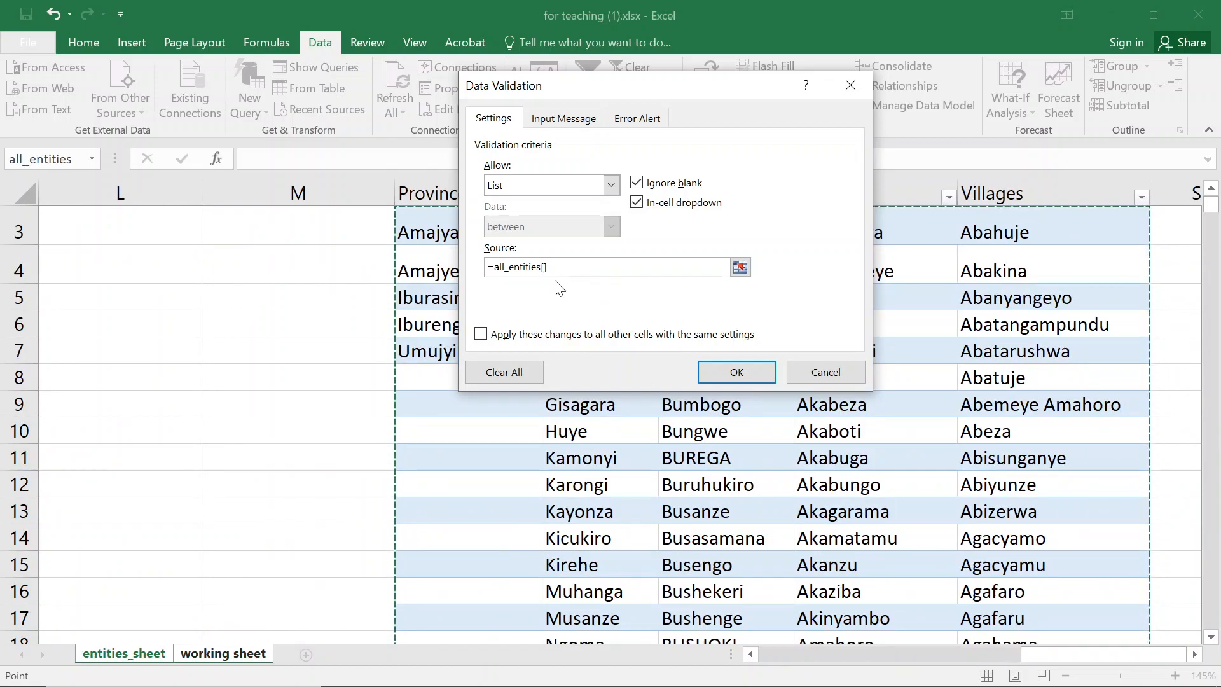
- Set the list source to =all_entities["Province/Cok"], try to confirm it, and dismiss the formula error
{"action": "type", "text": "\"\""}
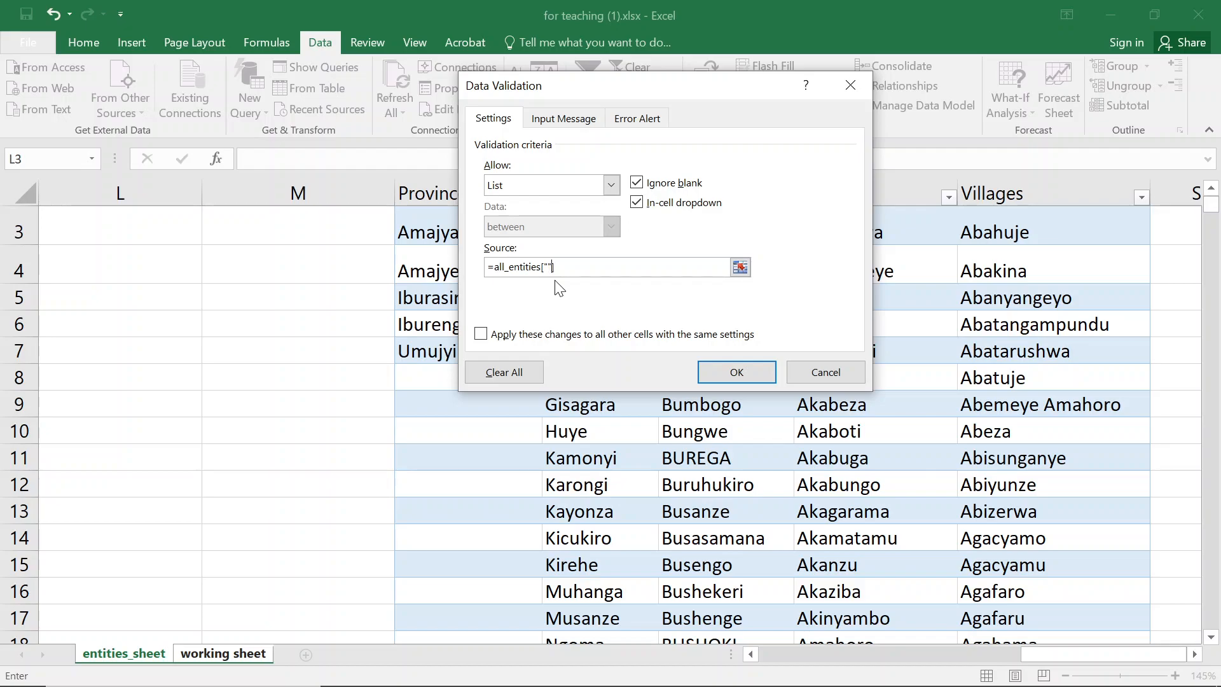
{"action": "left_click_drag", "start_coordinate": [607, 86], "coordinate": [248, 262]}
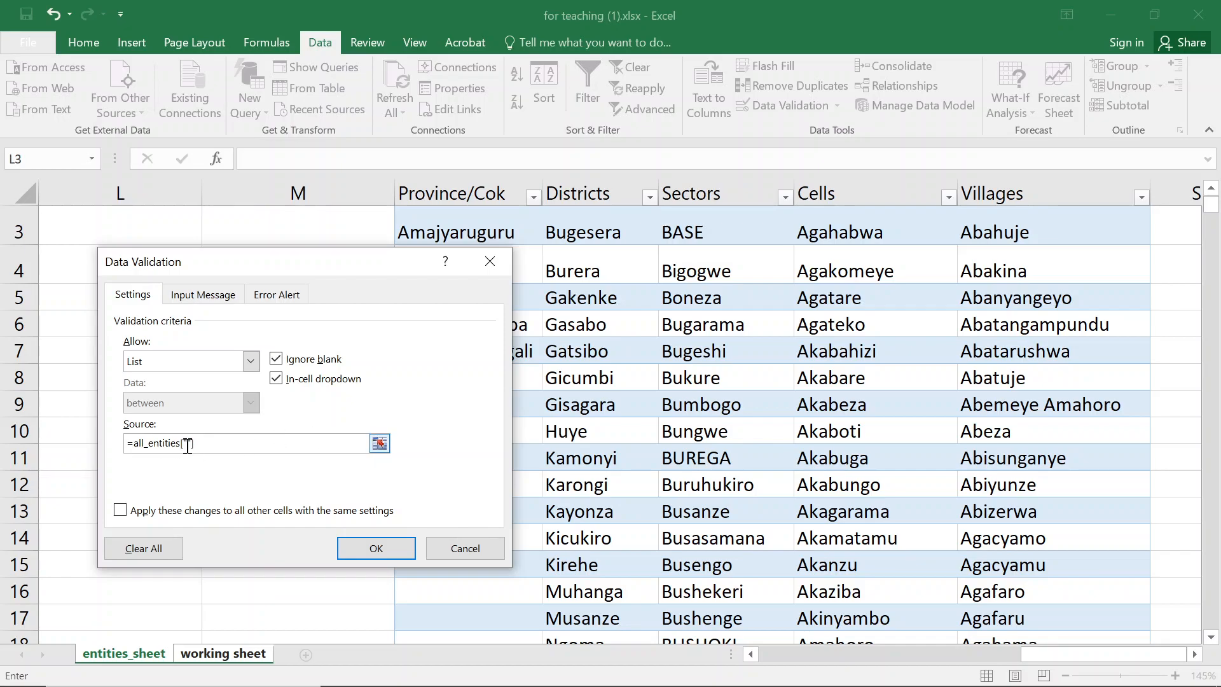
{"action": "type", "text": "Province/Cok"}
{"action": "left_click", "coordinate": [352, 555]}
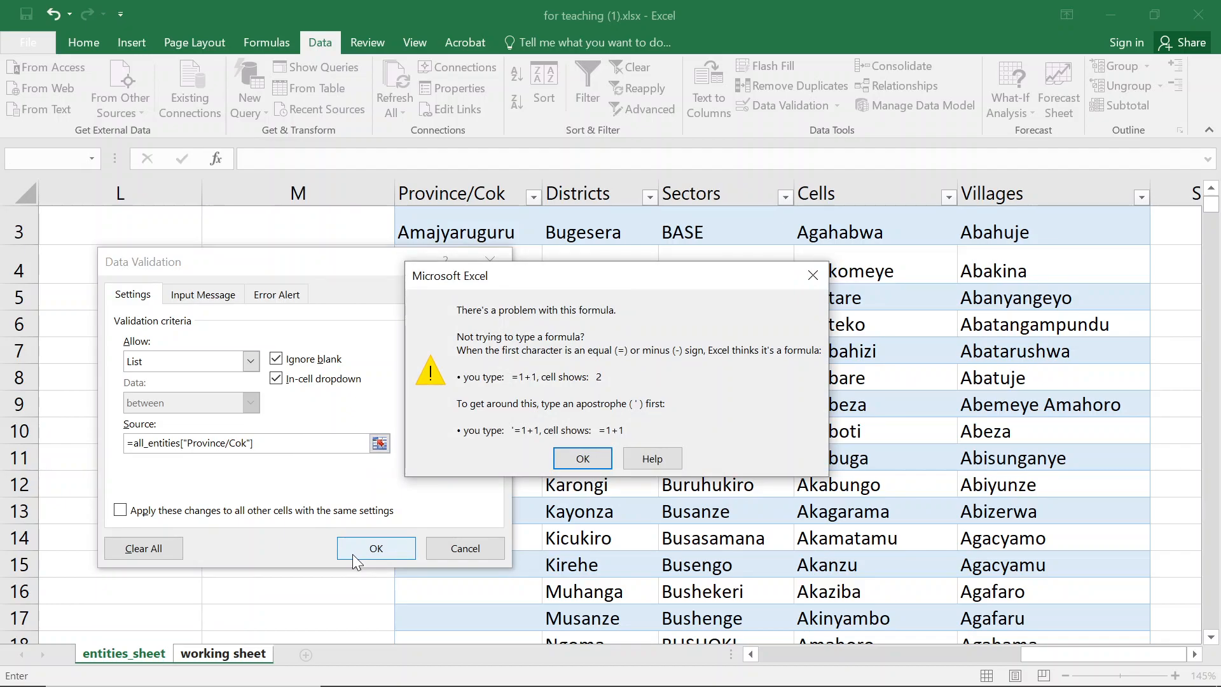
{"action": "left_click", "coordinate": [602, 458]}
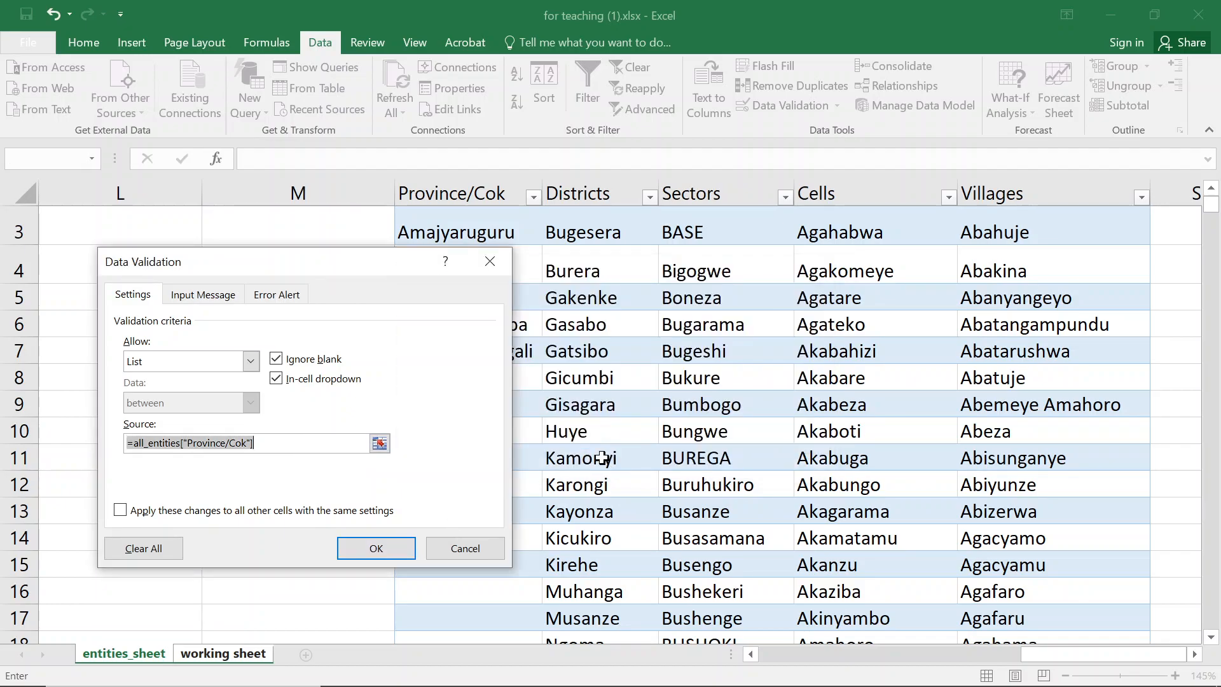
- Wrap the source in INDIRECT as =indirect(all_entities["Province/Cok"]), try to confirm, and dismiss the error
{"action": "left_click", "coordinate": [136, 443]}
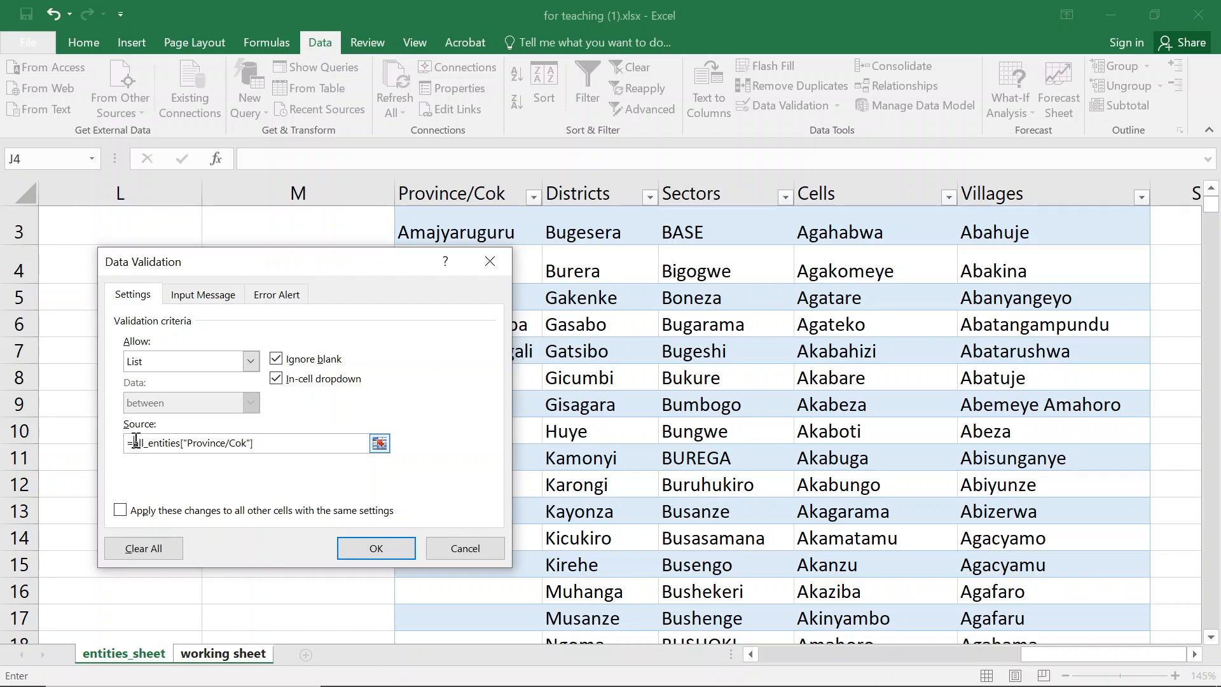
{"action": "type", "text": "indirect"}
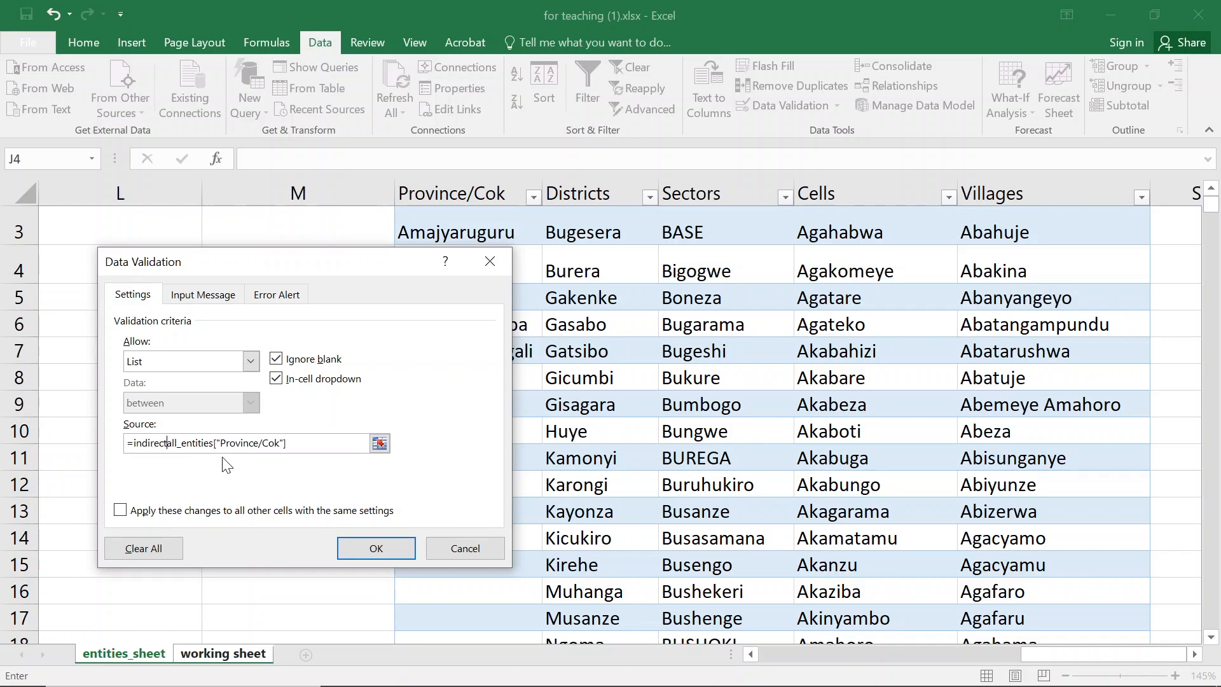
{"action": "type", "text": "("}
{"action": "left_click", "coordinate": [338, 438]}
{"action": "type", "text": ")"}
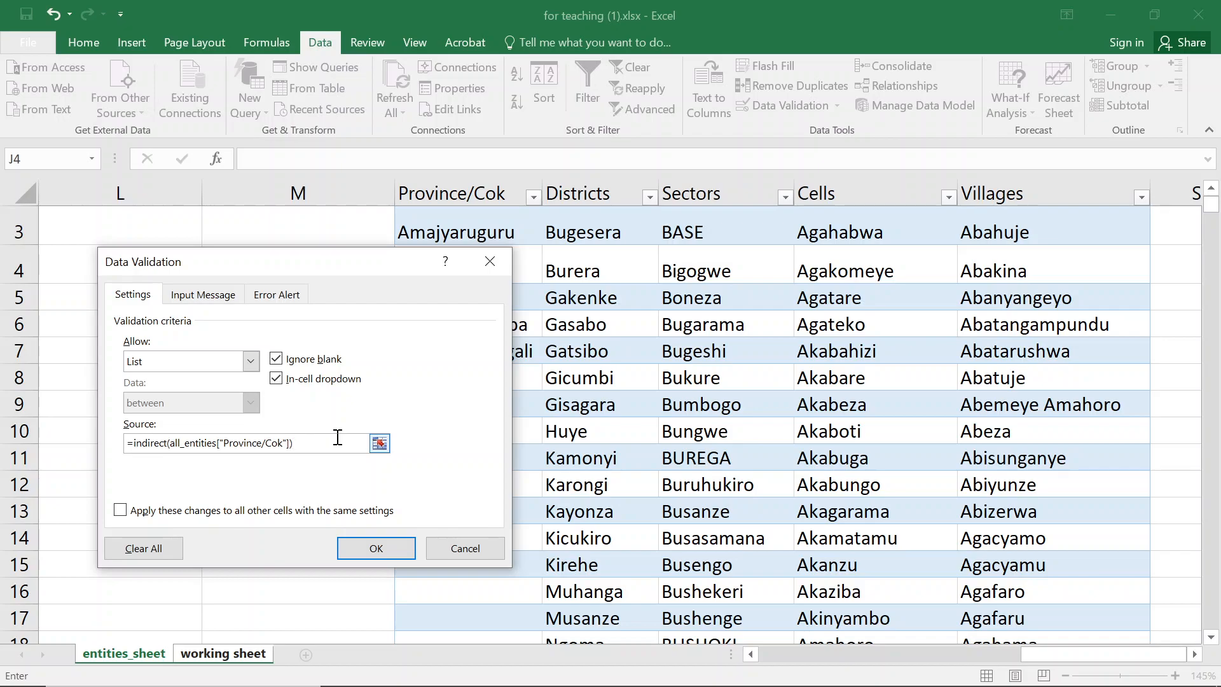
{"action": "left_click", "coordinate": [386, 553]}
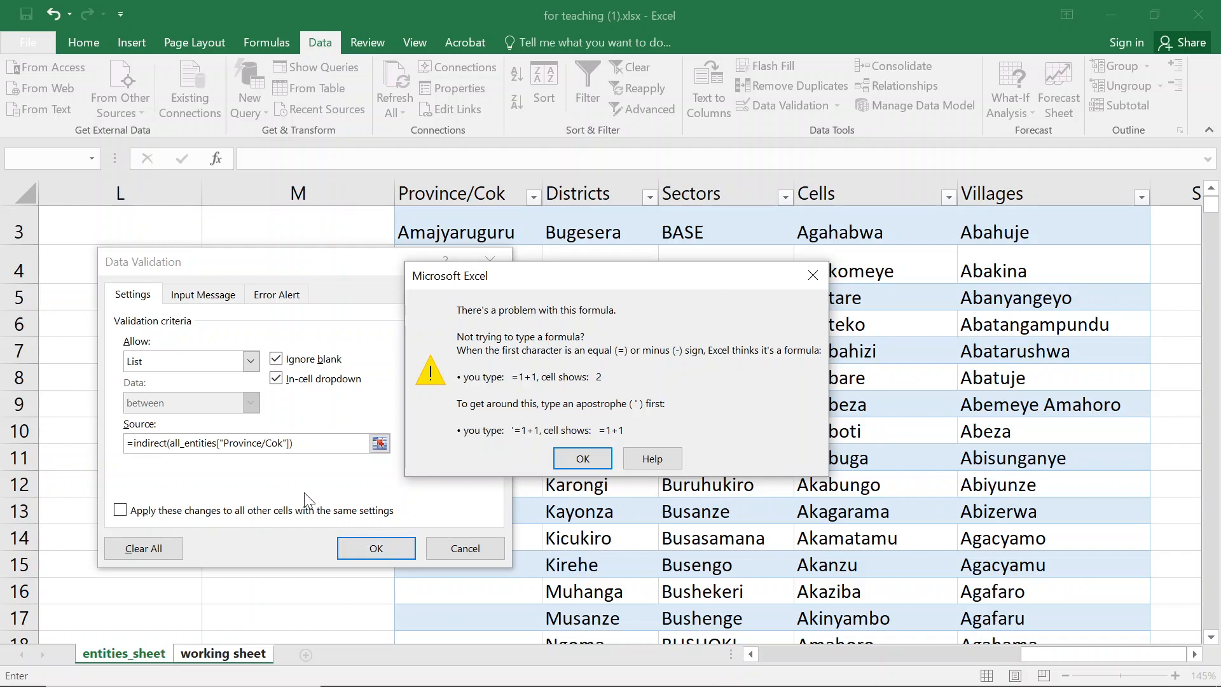
{"action": "left_click", "coordinate": [596, 459]}
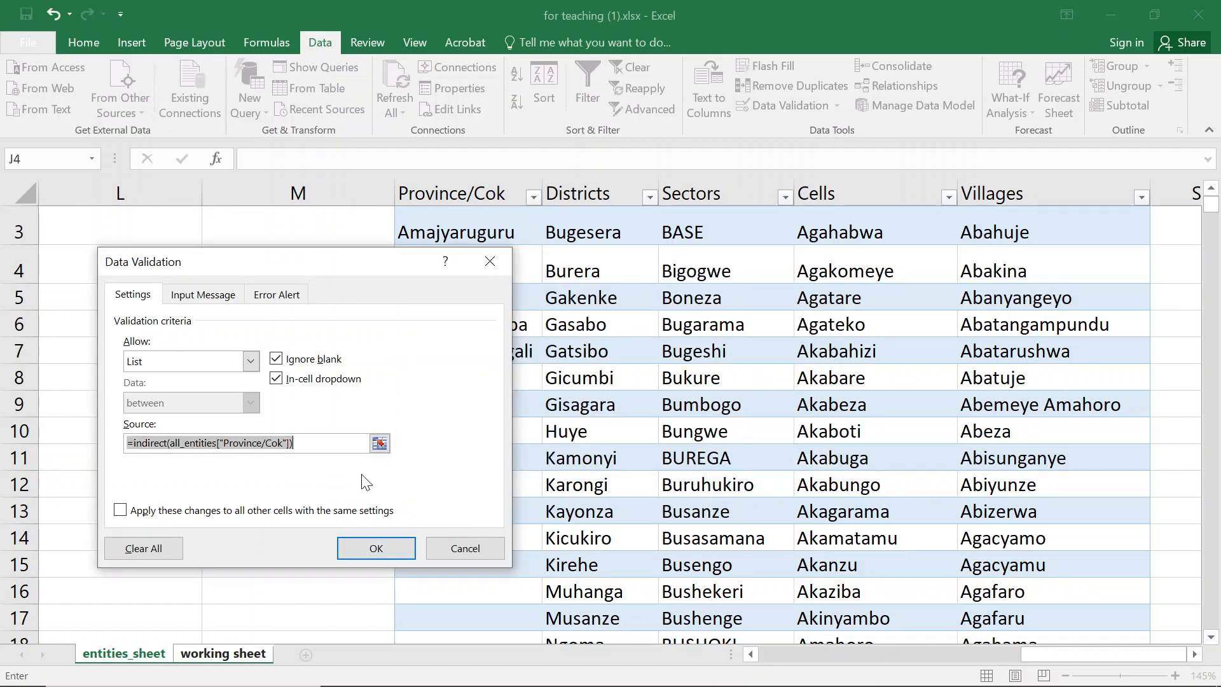
- Put quotes around the table reference, giving =indirect("all_entities["Province/Cok"]"), and try to confirm
{"action": "left_click", "coordinate": [167, 442]}
{"action": "type", "text": "\""}
{"action": "left_click", "coordinate": [292, 438]}
{"action": "type", "text": "\""}
{"action": "key", "text": "Return"}
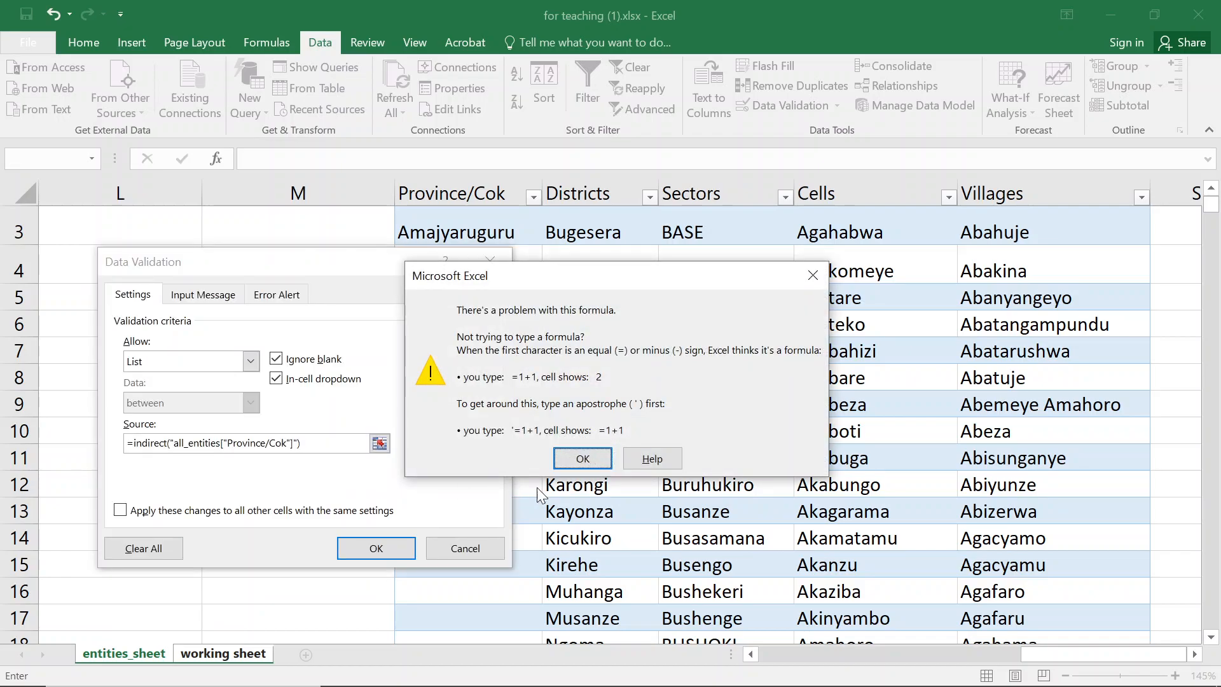
- Dismiss the error, remove the inner quotes so the source reads =indirect("all_entities[Province/Cok]"), and confirm the validation
{"action": "left_click", "coordinate": [584, 457]}
{"action": "left_click", "coordinate": [226, 442]}
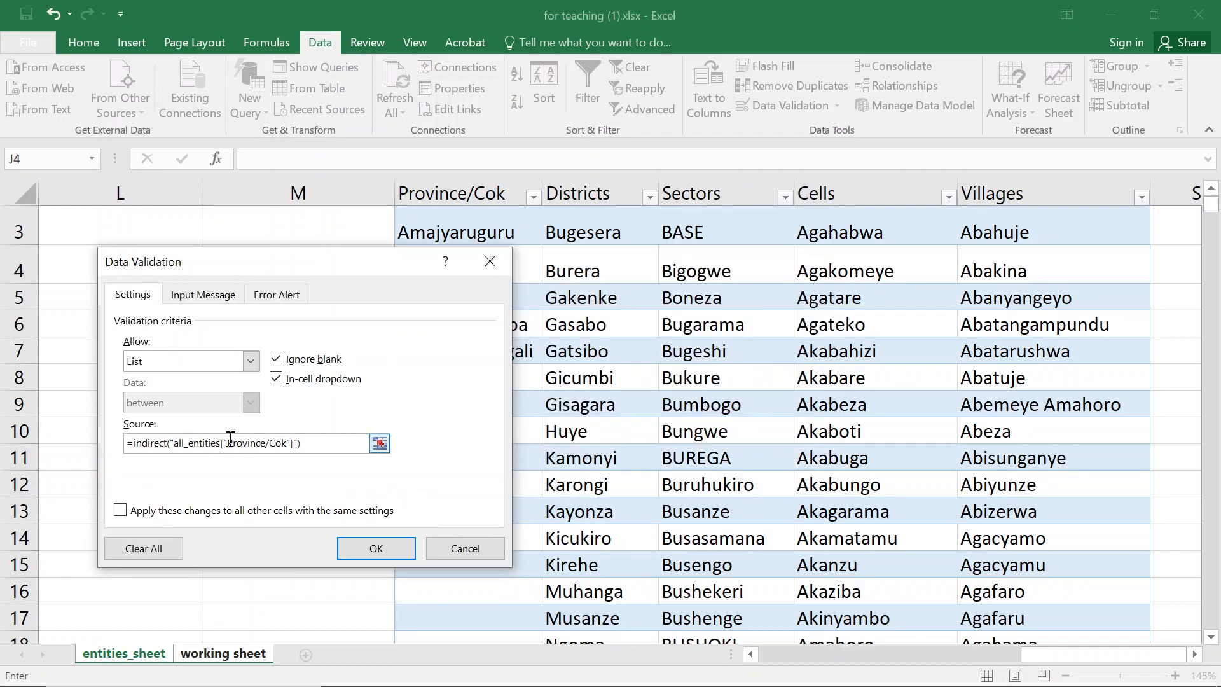
{"action": "key", "text": "BackSpace"}
{"action": "left_click", "coordinate": [287, 442]}
{"action": "key", "text": "BackSpace"}
{"action": "key", "text": "Return"}
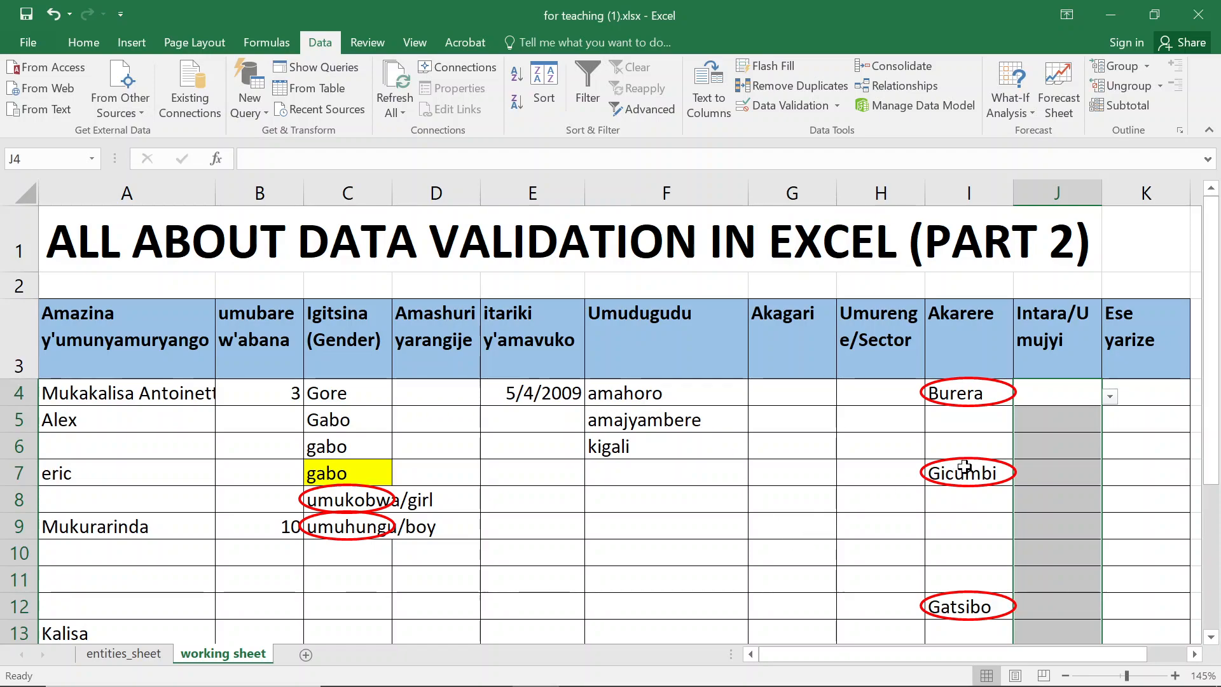
- Open the province dropdown in J6 and scroll through its list of entries
{"action": "left_click", "coordinate": [1068, 444]}
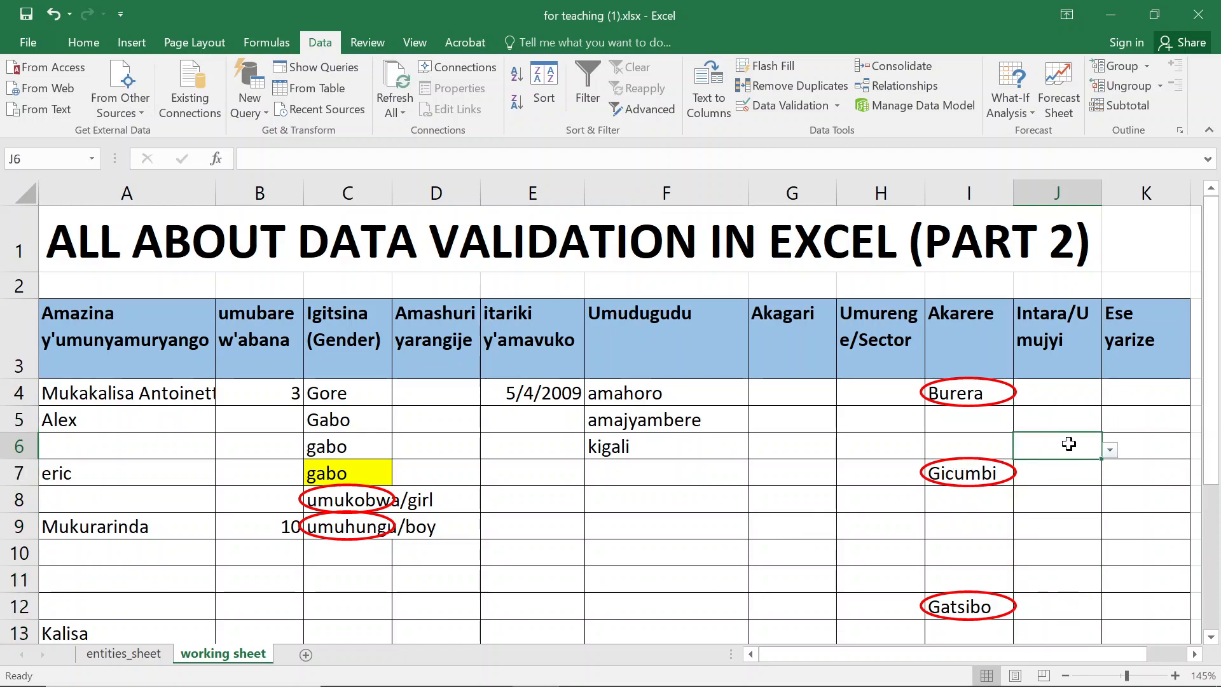
{"action": "left_click", "coordinate": [1110, 449]}
{"action": "left_click_drag", "start_coordinate": [1106, 485], "coordinate": [1105, 473]}
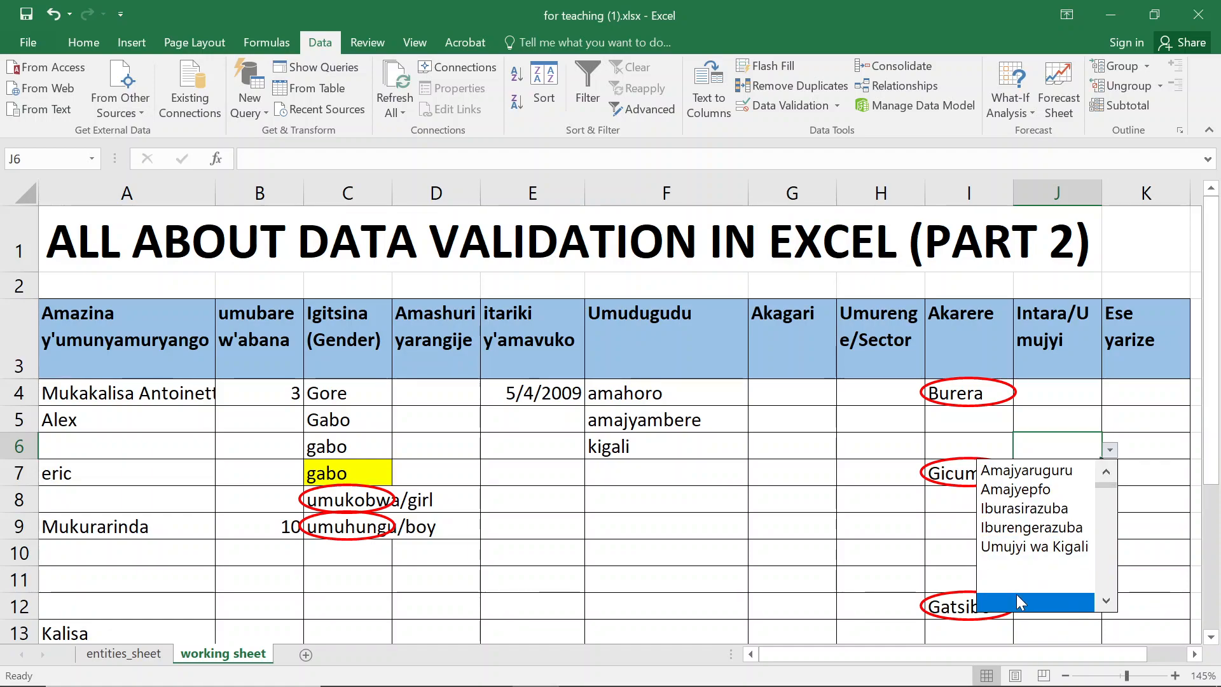
{"action": "left_click", "coordinate": [1105, 521]}
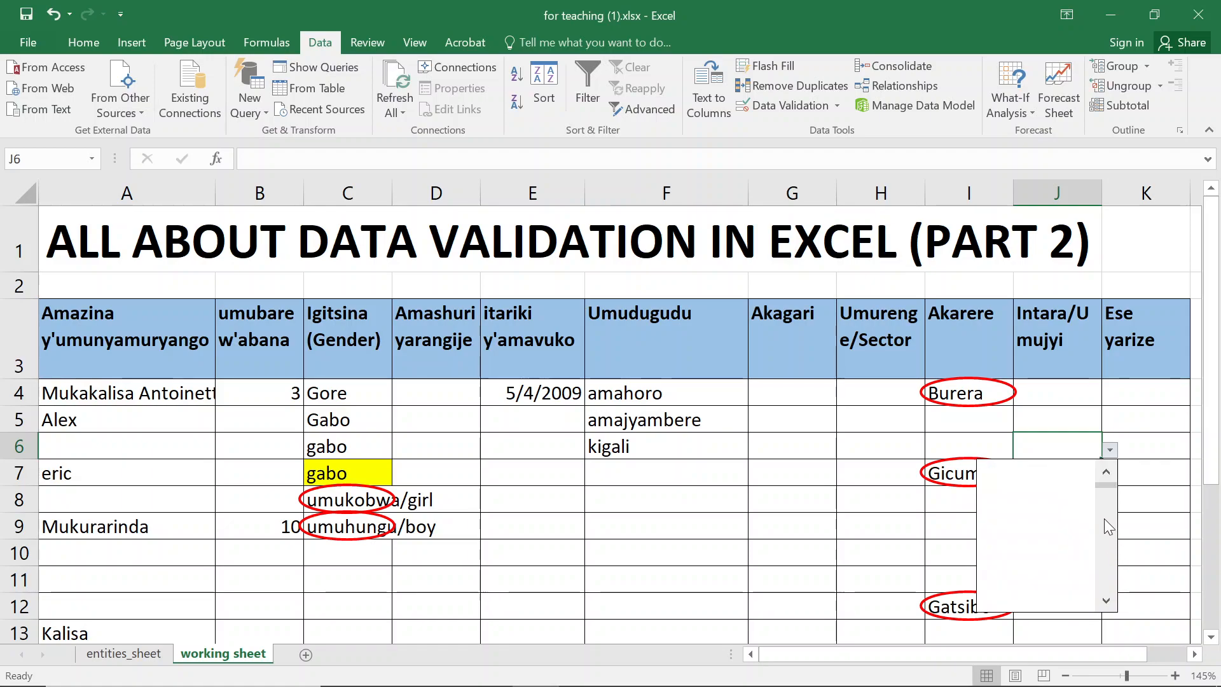
{"action": "left_click_drag", "start_coordinate": [1107, 487], "coordinate": [1105, 480]}
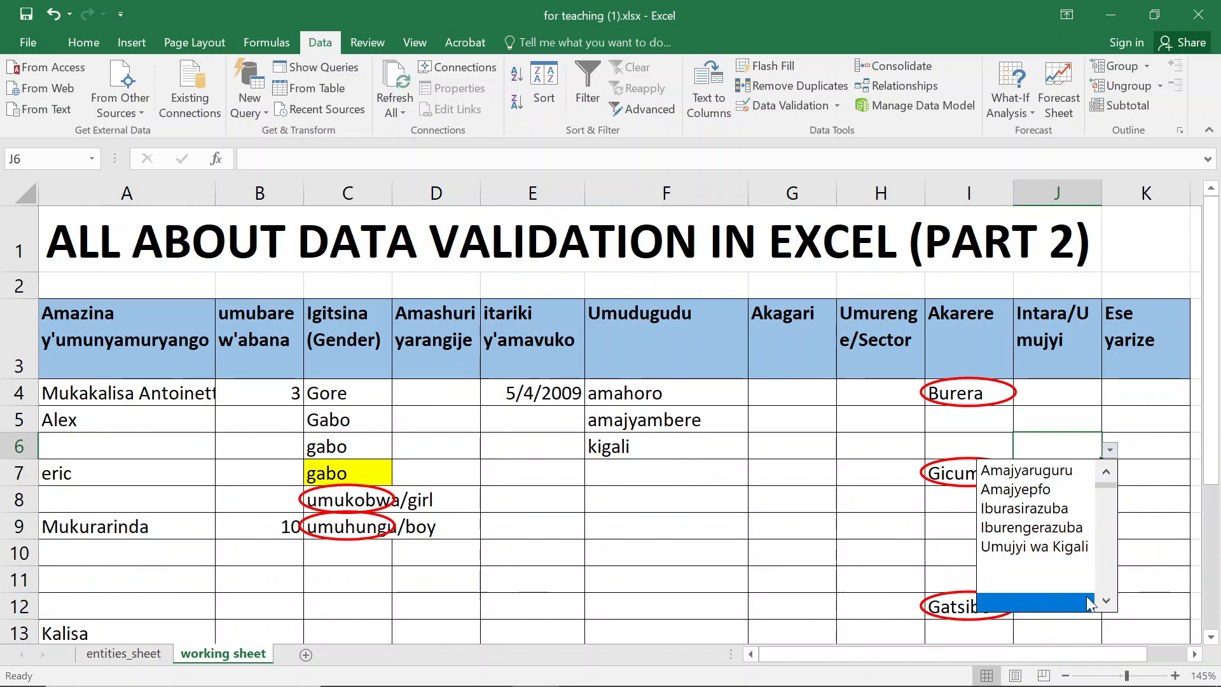
- Switch to entities_sheet and examine the Province/Cok column and the neighbouring table headers
{"action": "left_click", "coordinate": [139, 651]}
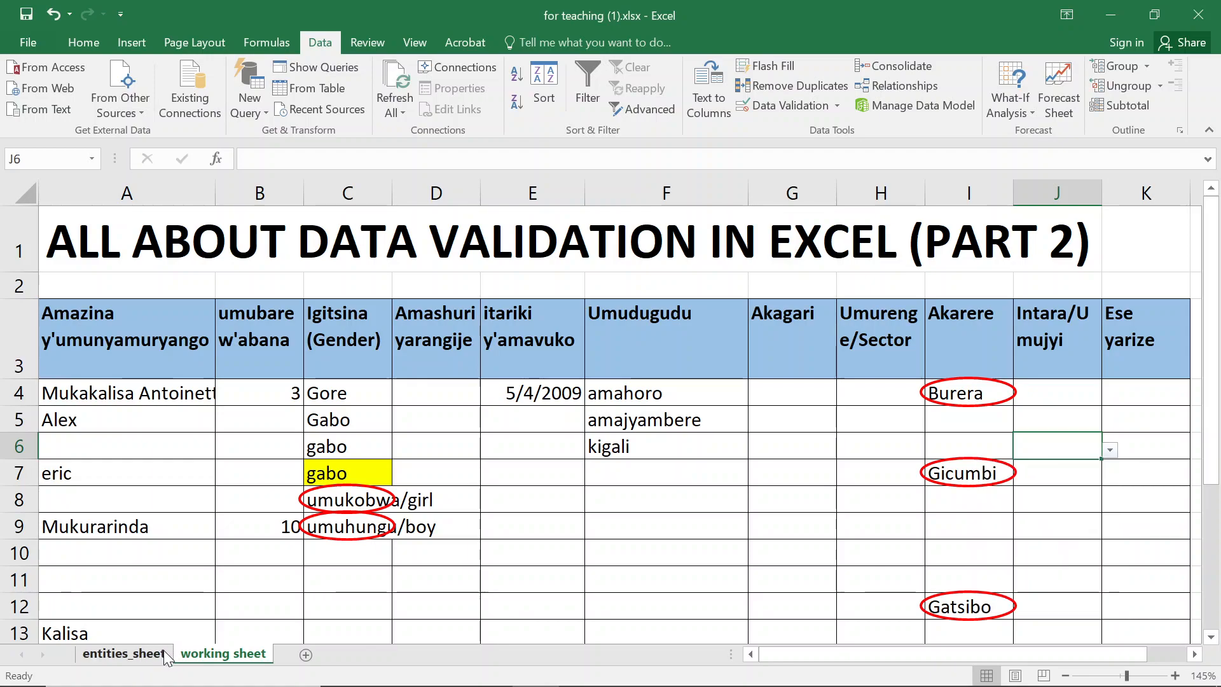
{"action": "left_click", "coordinate": [162, 653]}
{"action": "left_click", "coordinate": [439, 375]}
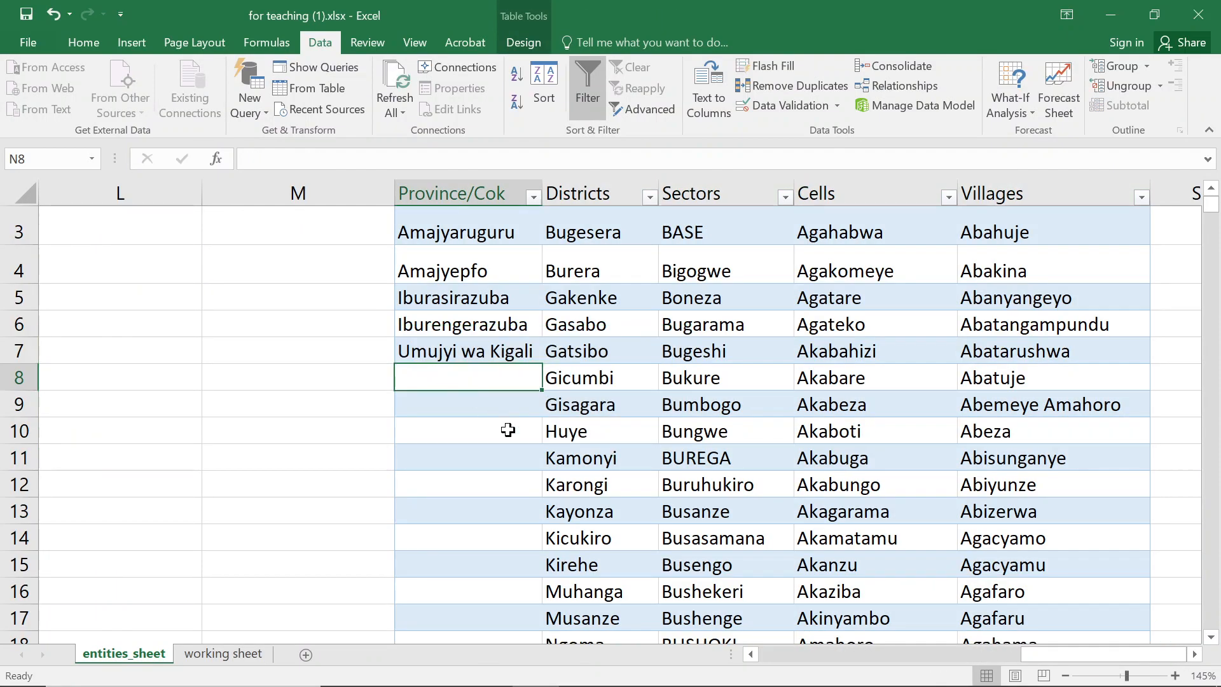
{"action": "scroll", "coordinate": [507, 431], "scroll_direction": "up", "scroll_amount": 1}
{"action": "left_click_drag", "start_coordinate": [458, 299], "coordinate": [462, 450]}
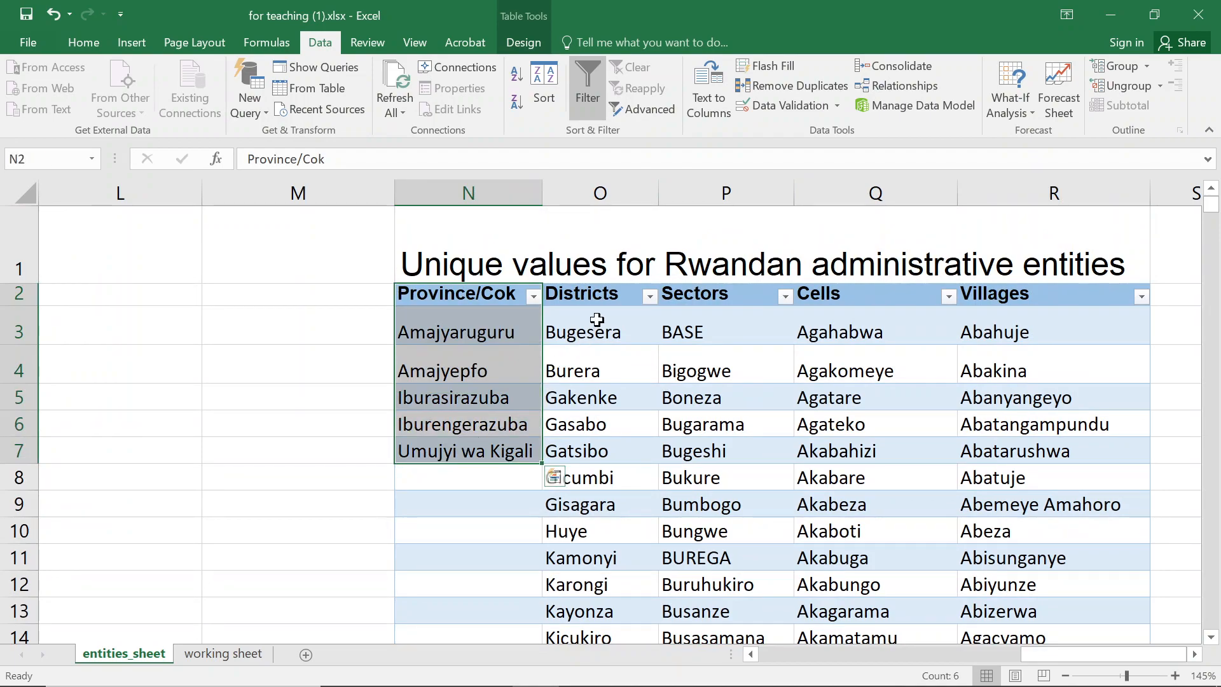
{"action": "left_click", "coordinate": [595, 285]}
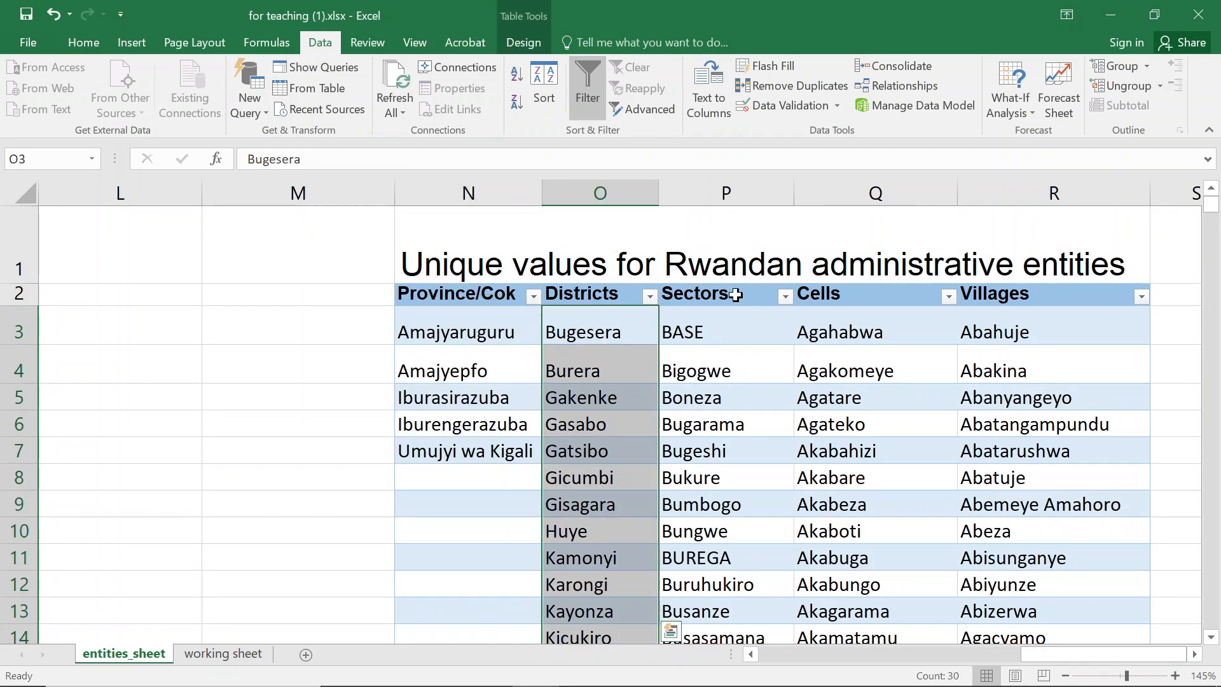
{"action": "left_click_drag", "start_coordinate": [732, 296], "coordinate": [736, 334]}
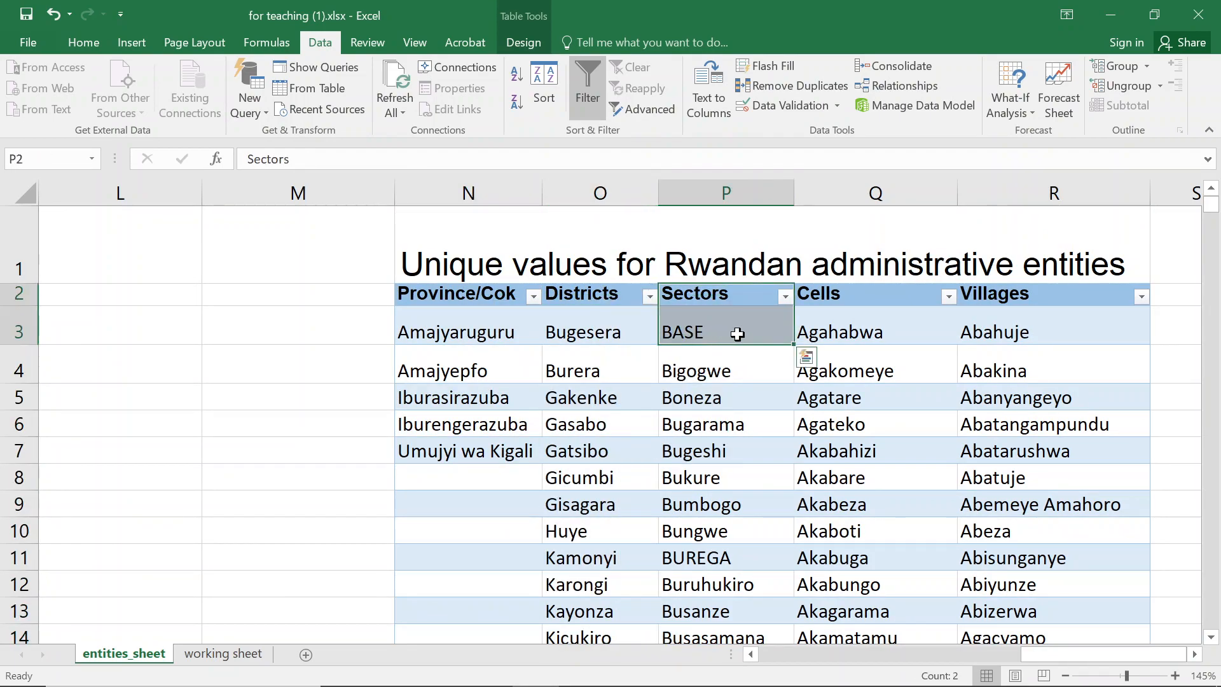
- Move down through the table columns to the last entries of Sectors, Cells and Villages, then return to the headers
{"action": "left_click", "coordinate": [445, 455]}
{"action": "key", "text": "Down"}
{"action": "key", "text": "Down"}
{"action": "key", "text": "Down"}
{"action": "key", "text": "Down"}
{"action": "key", "text": "Down"}
{"action": "key", "text": "Down"}
{"action": "key", "text": "Down"}
{"action": "key", "text": "Down"}
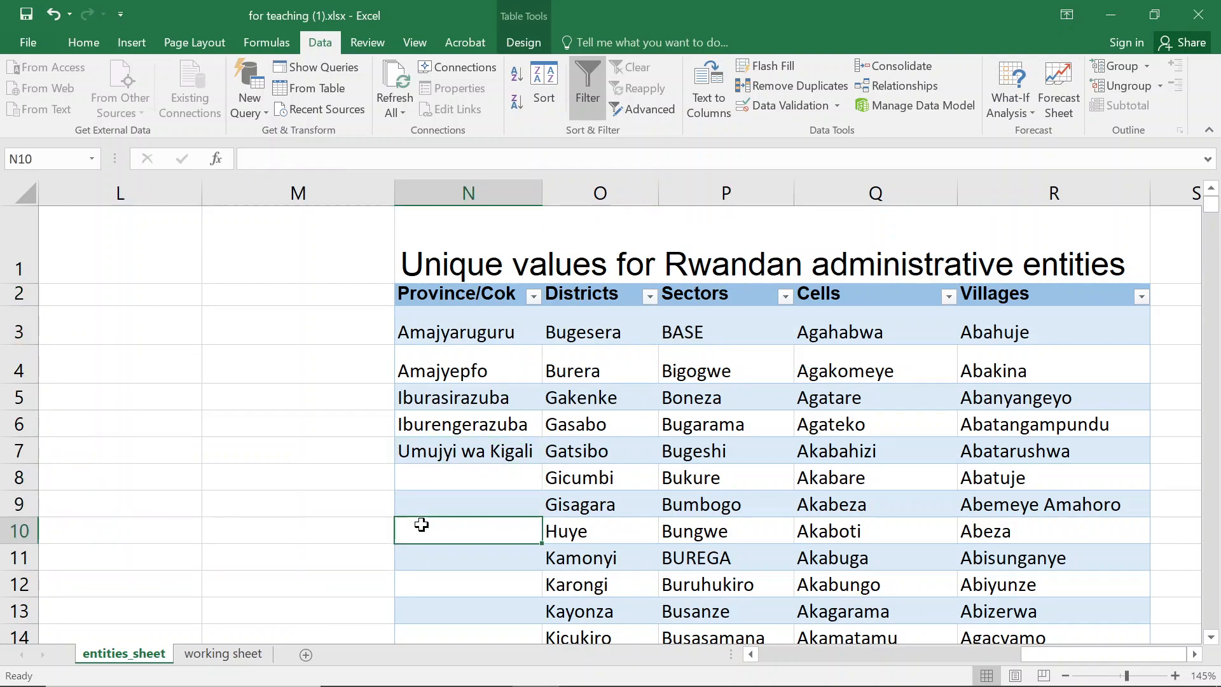
{"action": "key", "text": "Down"}
{"action": "key", "text": "Down"}
{"action": "key", "text": "Down"}
{"action": "key", "text": "Down"}
{"action": "key", "text": "Down"}
{"action": "key", "text": "Down"}
{"action": "key", "text": "Down"}
{"action": "key", "text": "Down"}
{"action": "key", "text": "Down"}
{"action": "key", "text": "Down"}
{"action": "key", "text": "Down"}
{"action": "key", "text": "Down"}
{"action": "key", "text": "Down"}
{"action": "key", "text": "Down"}
{"action": "key", "text": "Down"}
{"action": "key", "text": "Down"}
{"action": "key", "text": "Down"}
{"action": "key", "text": "Down"}
{"action": "key", "text": "Down"}
{"action": "key", "text": "Down"}
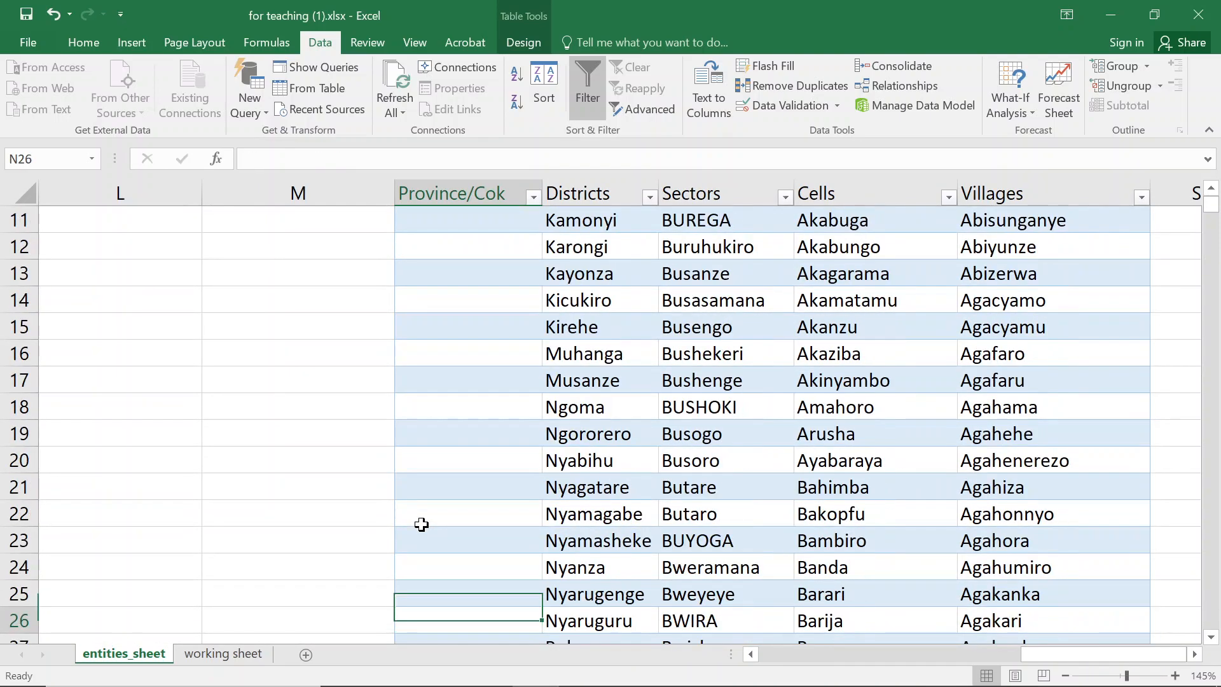
{"action": "key", "text": "Down"}
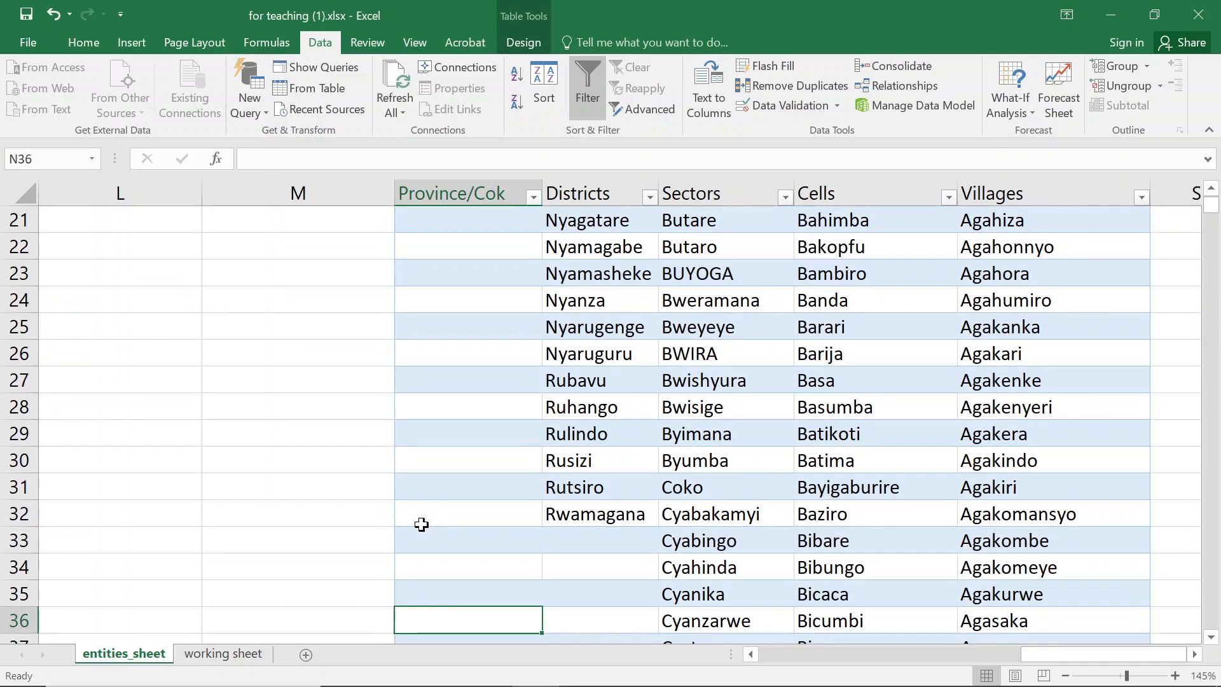
{"action": "key", "text": "Right"}
{"action": "key", "text": "Right"}
{"action": "key", "text": "ctrl+Down"}
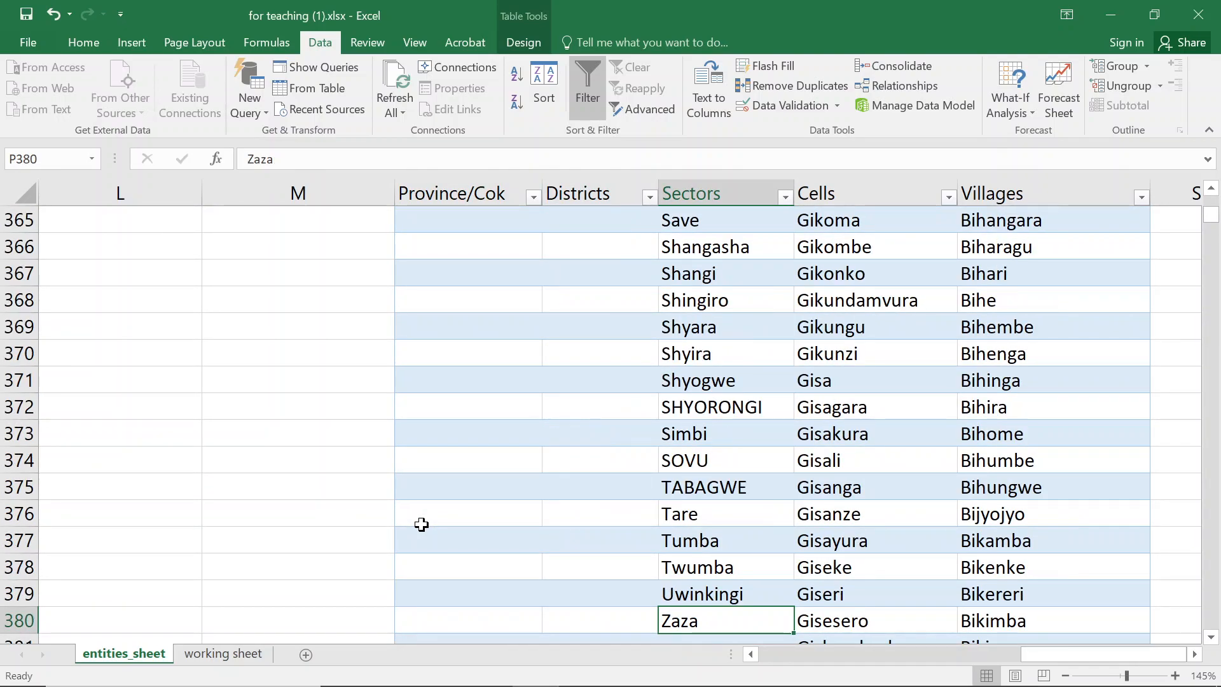
{"action": "key", "text": "Right"}
{"action": "key", "text": "ctrl+Down"}
{"action": "key", "text": "Right"}
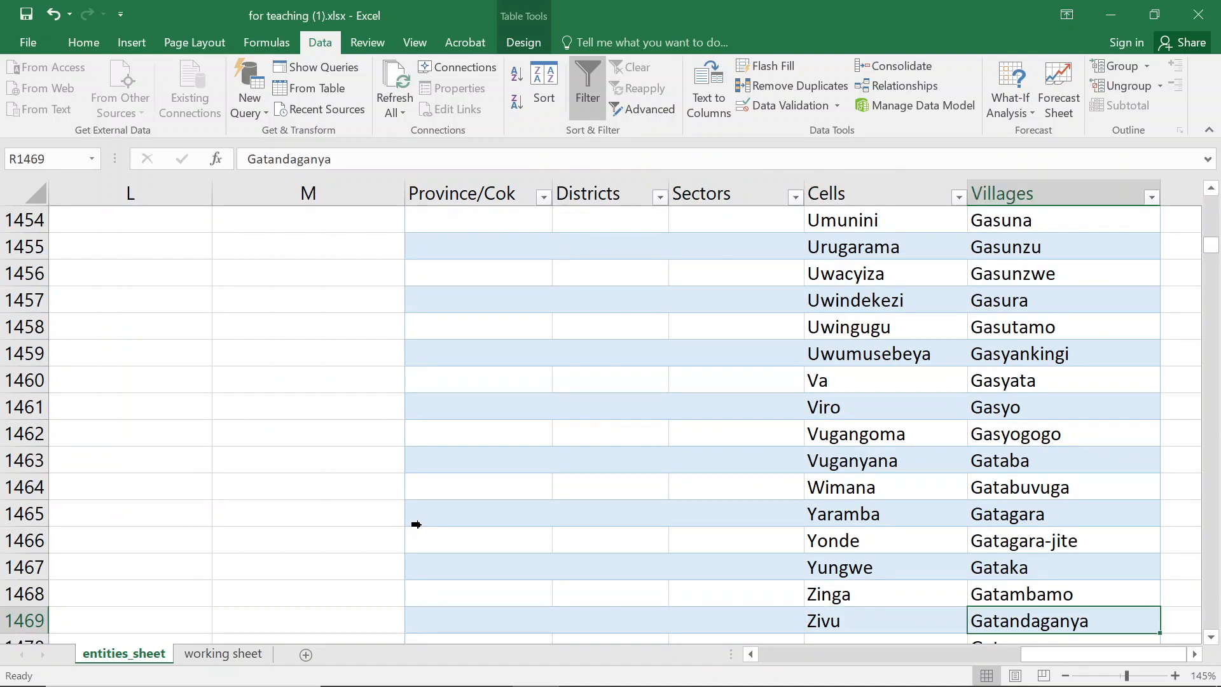
{"action": "key", "text": "ctrl+Down"}
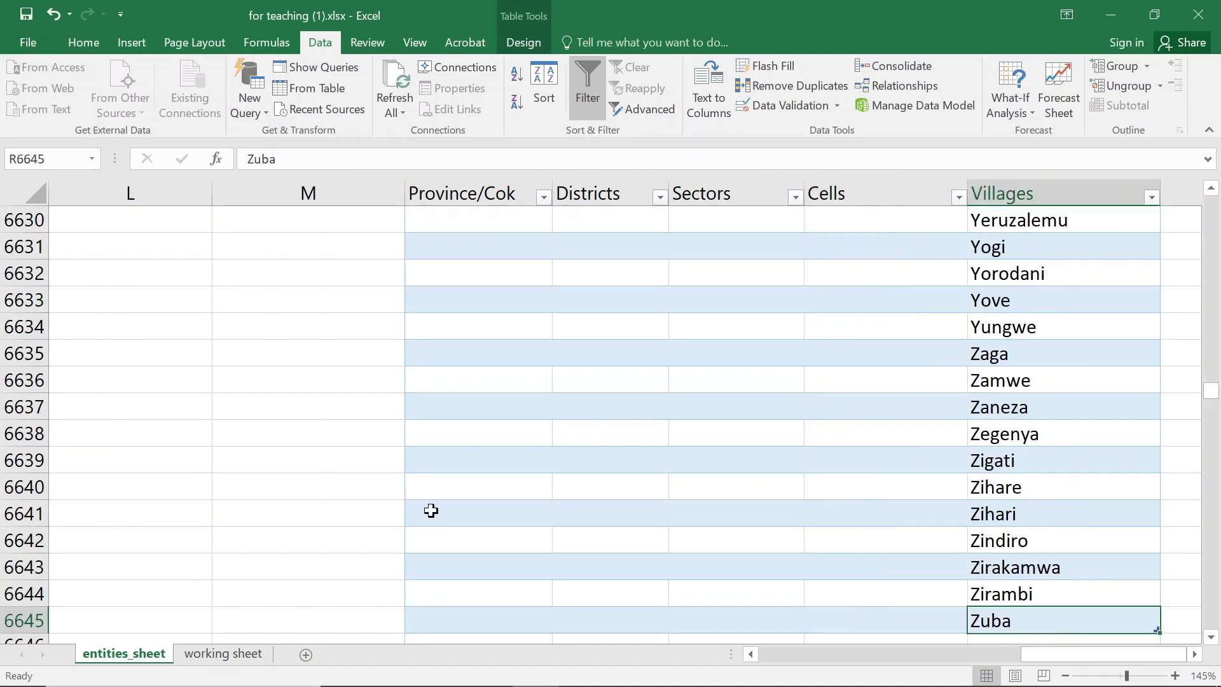
{"action": "key", "text": "ctrl+Up"}
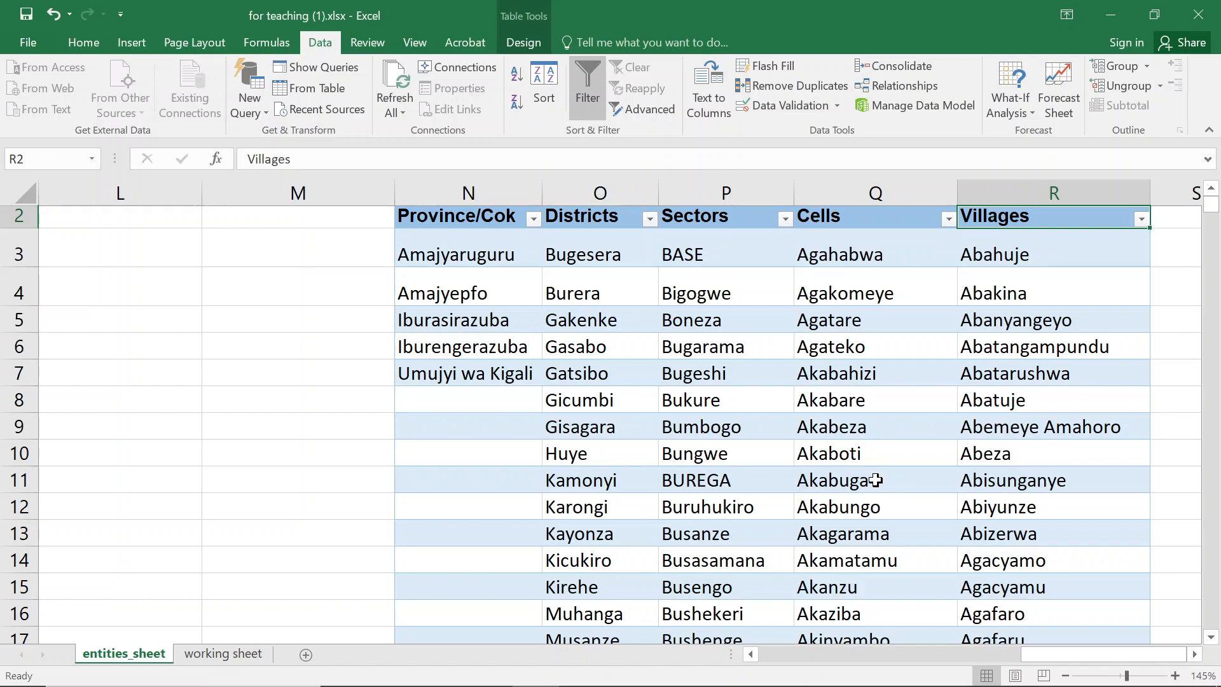
- Select the province entries, the Districts column and the Province/Cok column range to compare their extents
{"action": "left_click", "coordinate": [459, 262]}
{"action": "left_click_drag", "start_coordinate": [459, 263], "coordinate": [478, 375]}
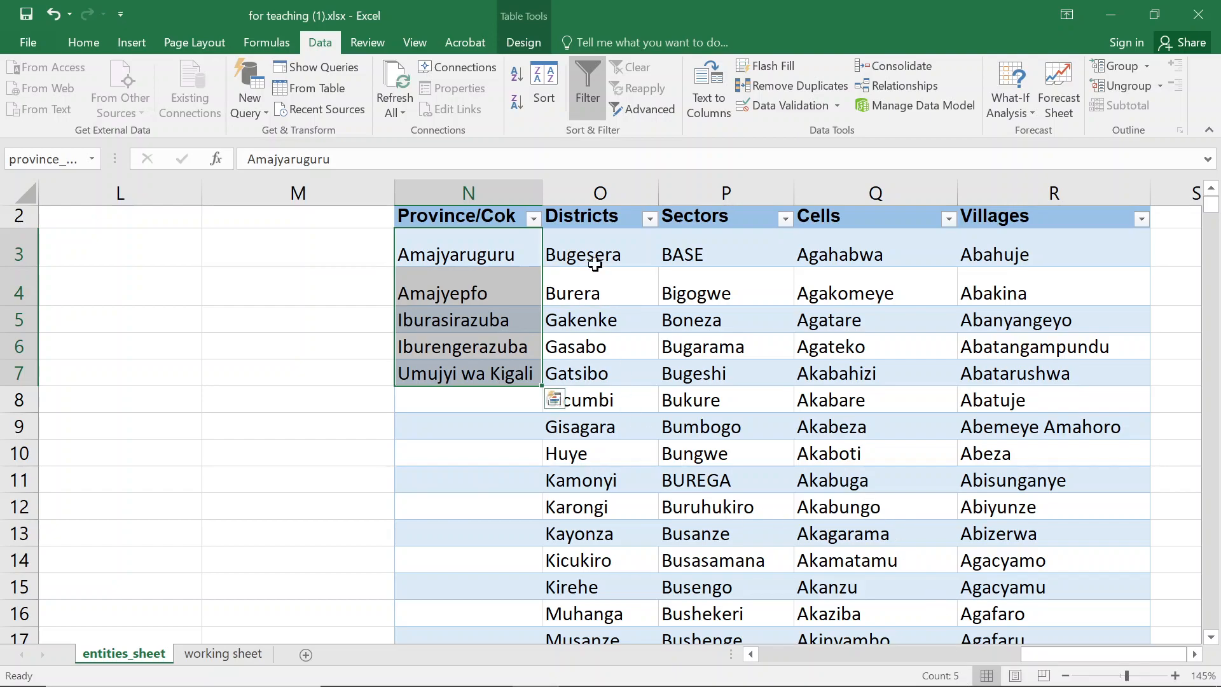
{"action": "left_click", "coordinate": [605, 247]}
{"action": "key", "text": "ctrl+shift+Down"}
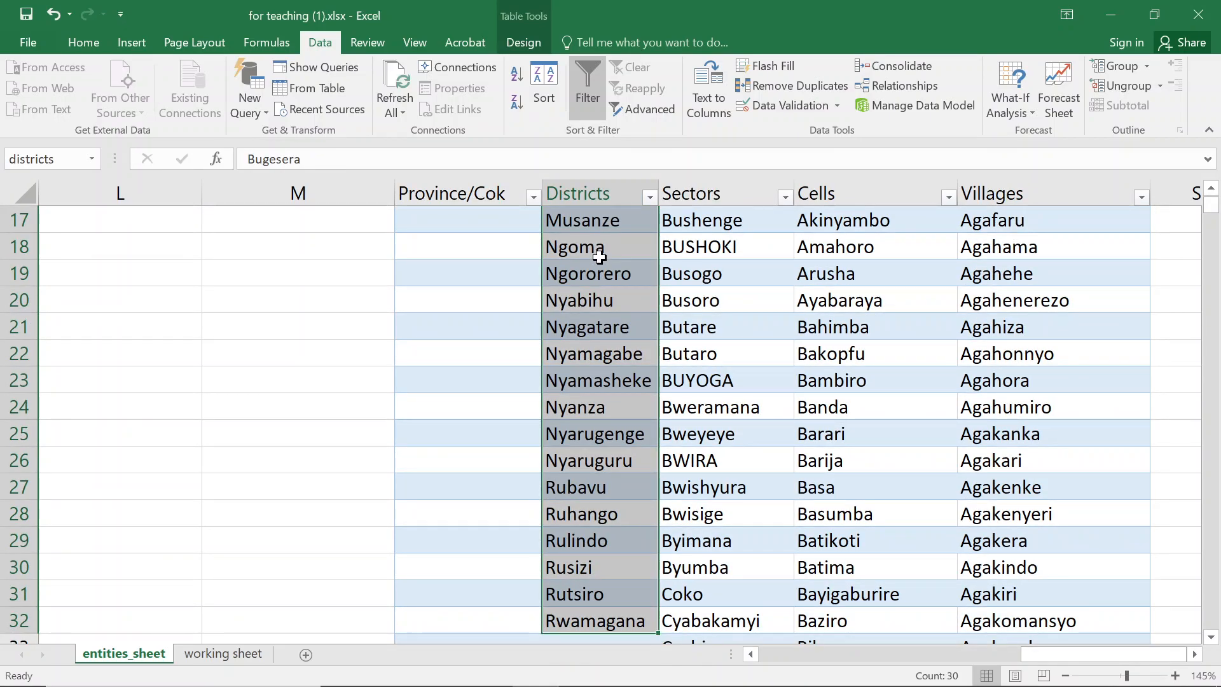
{"action": "scroll", "coordinate": [495, 272], "scroll_direction": "up", "scroll_amount": 4}
{"action": "left_click", "coordinate": [488, 272]}
{"action": "scroll", "coordinate": [487, 272], "scroll_direction": "up", "scroll_amount": 2}
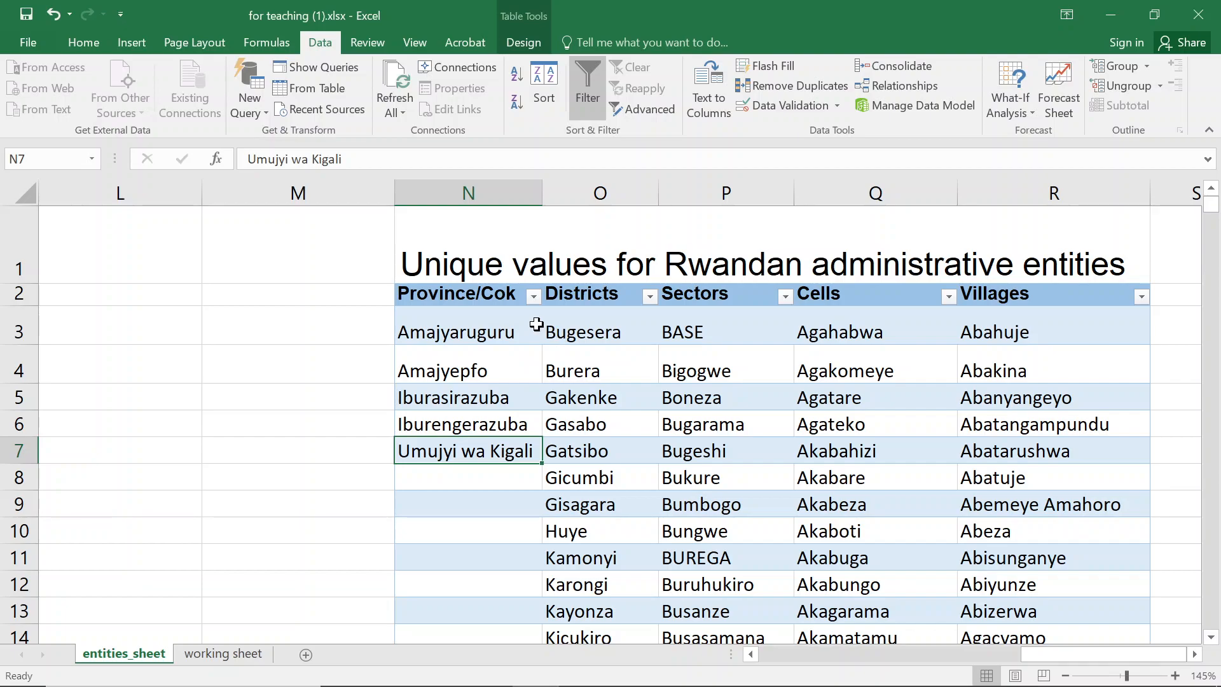
{"action": "left_click_drag", "start_coordinate": [507, 297], "coordinate": [513, 504]}
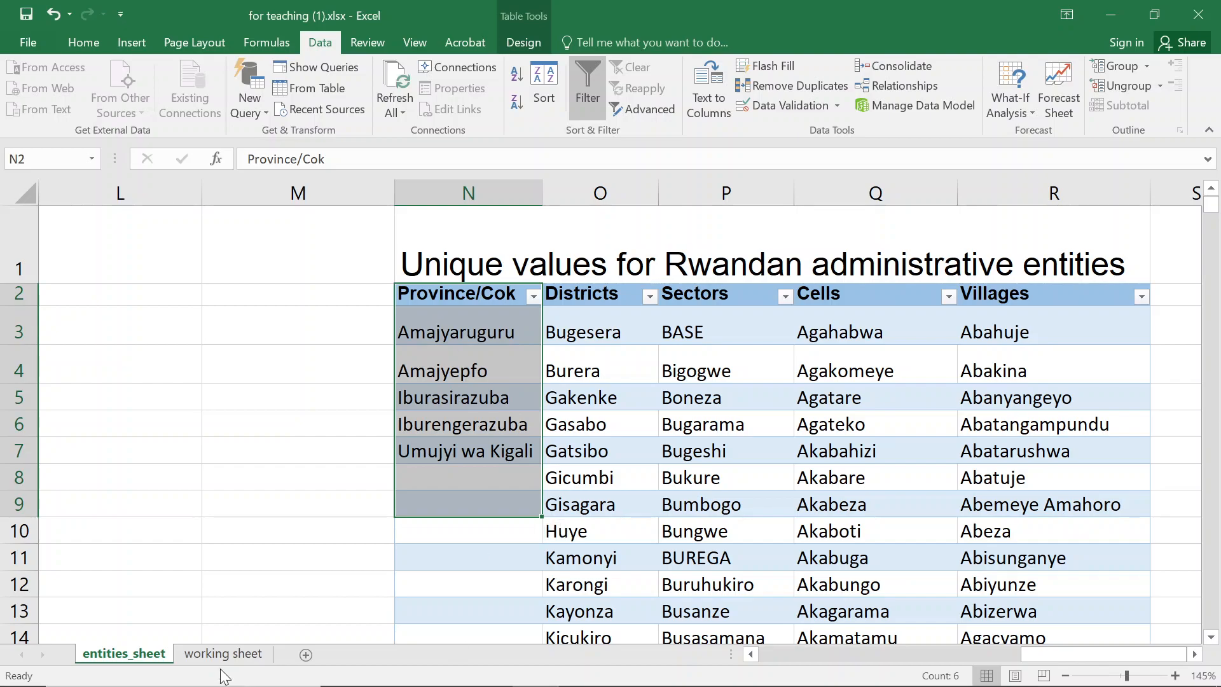
- Return to the working sheet and scroll through the J6 province dropdown list again
{"action": "left_click", "coordinate": [194, 653]}
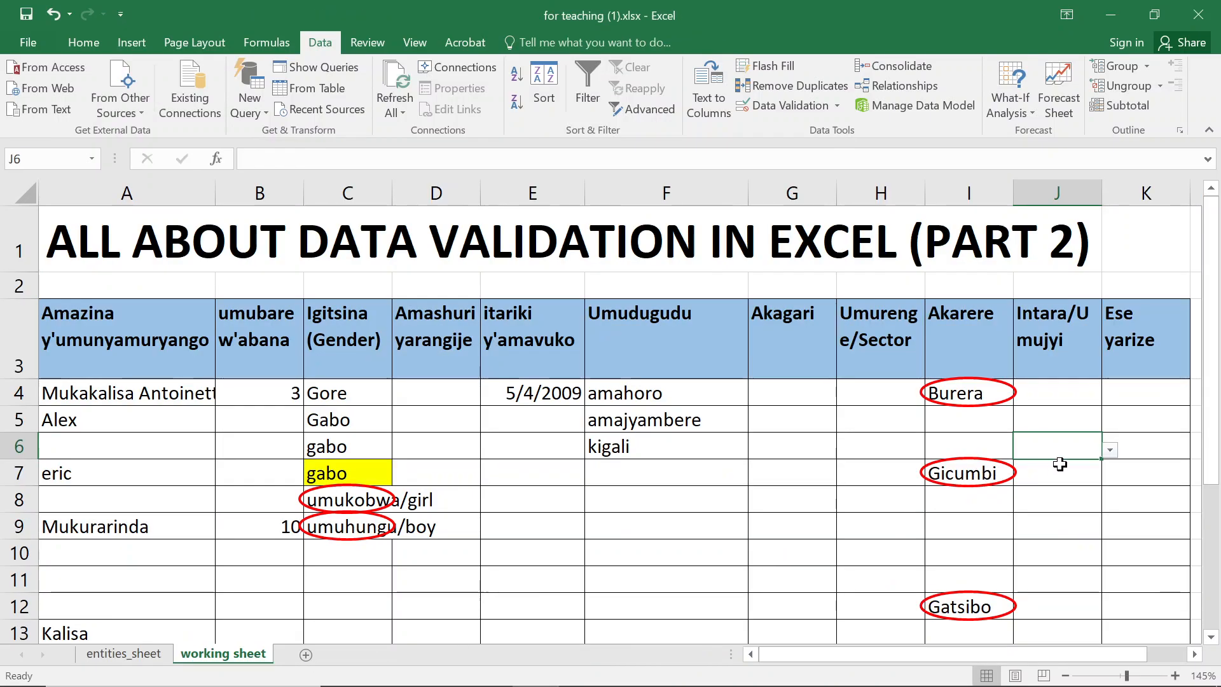
{"action": "left_click", "coordinate": [1109, 450]}
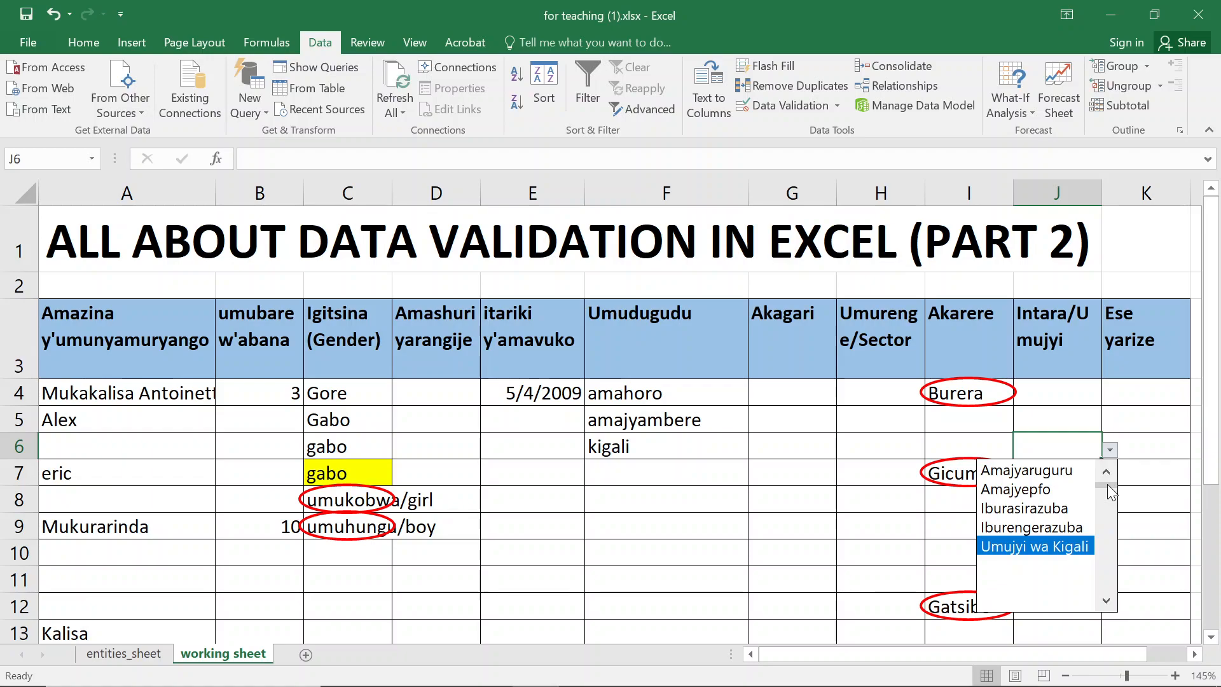
{"action": "left_click_drag", "start_coordinate": [1108, 483], "coordinate": [1106, 607]}
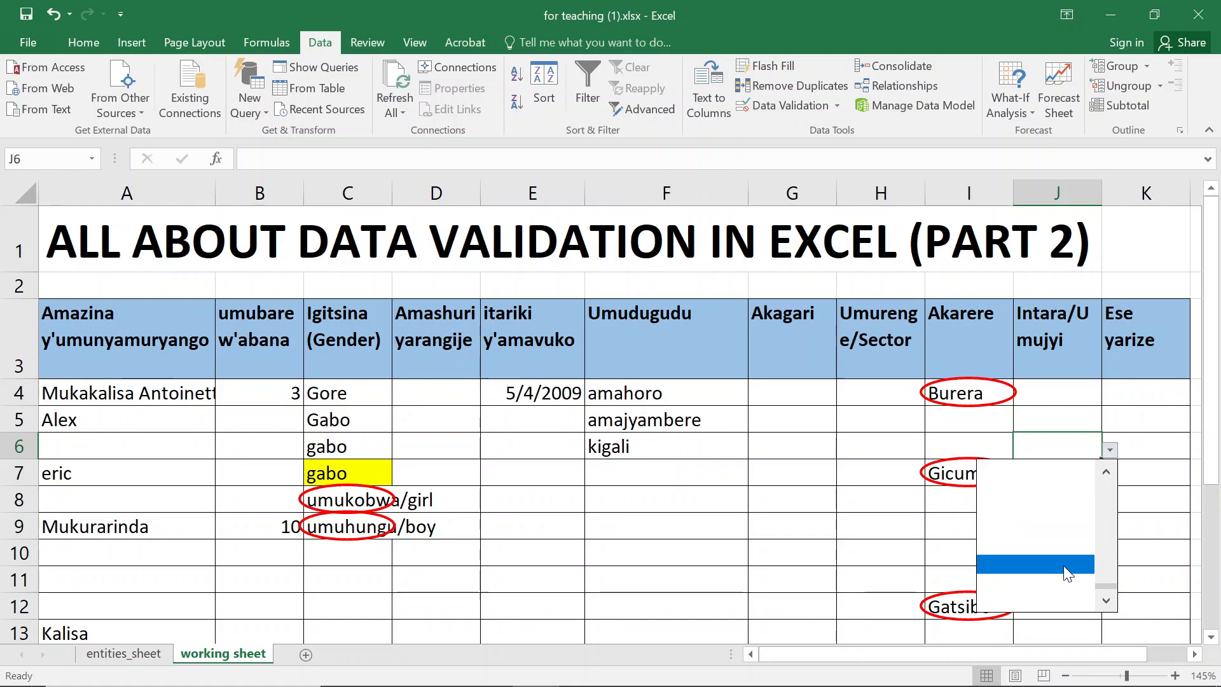
{"action": "left_click_drag", "start_coordinate": [1107, 587], "coordinate": [1107, 470]}
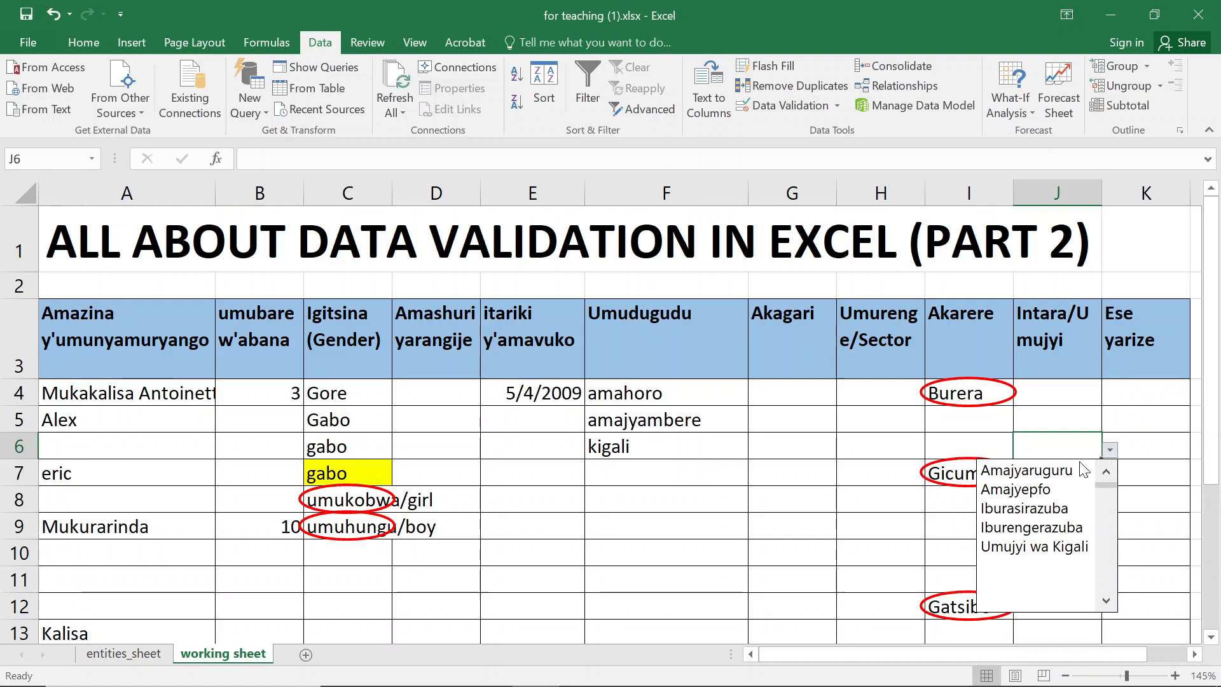
- On entities_sheet, add Birasa as a new entry below the provinces in the Province/Cok column
{"action": "left_click", "coordinate": [124, 653]}
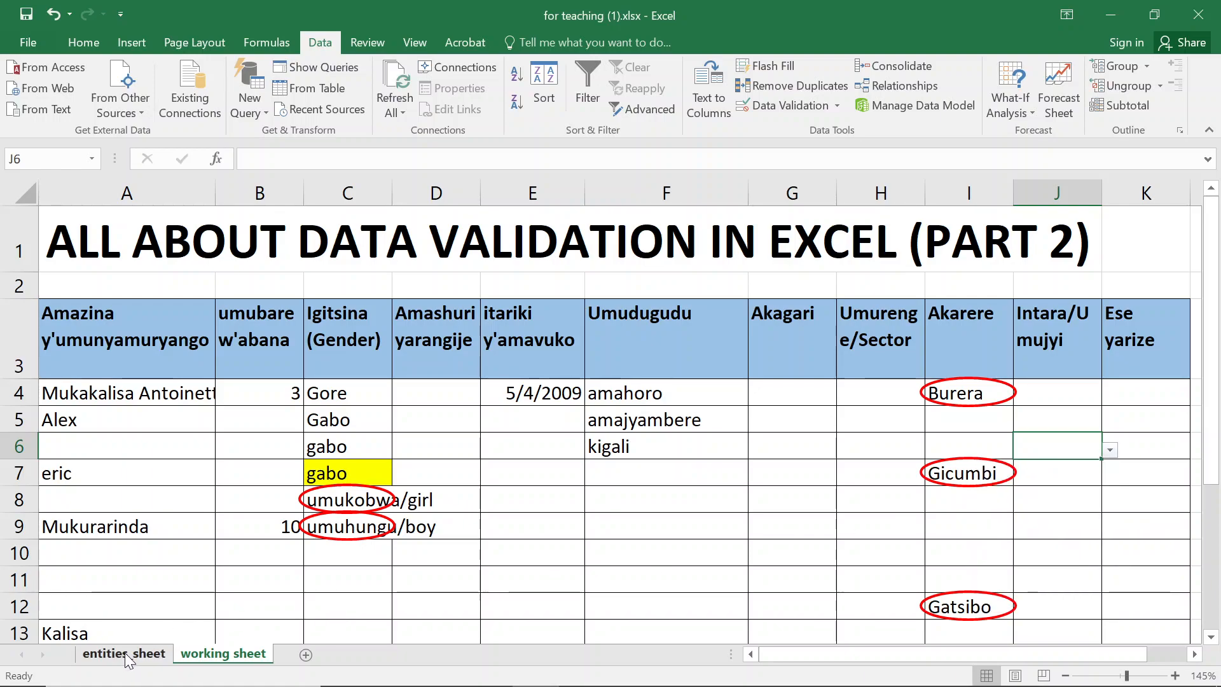
{"action": "left_click", "coordinate": [126, 654]}
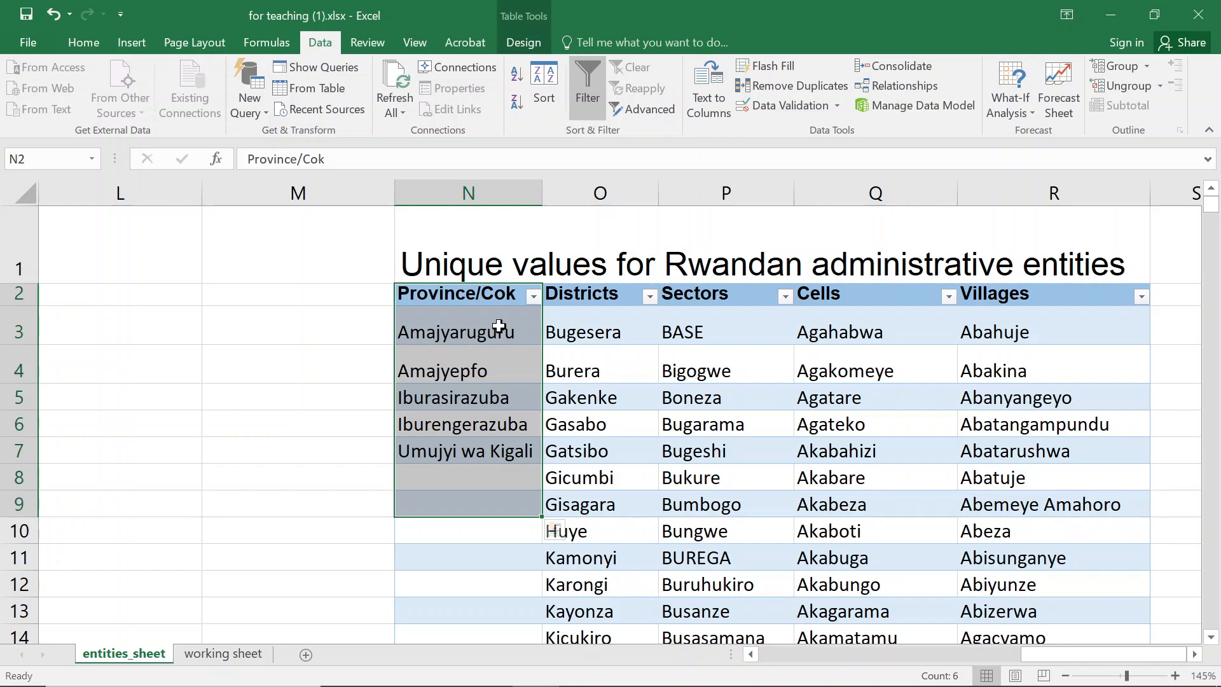
{"action": "left_click", "coordinate": [460, 472]}
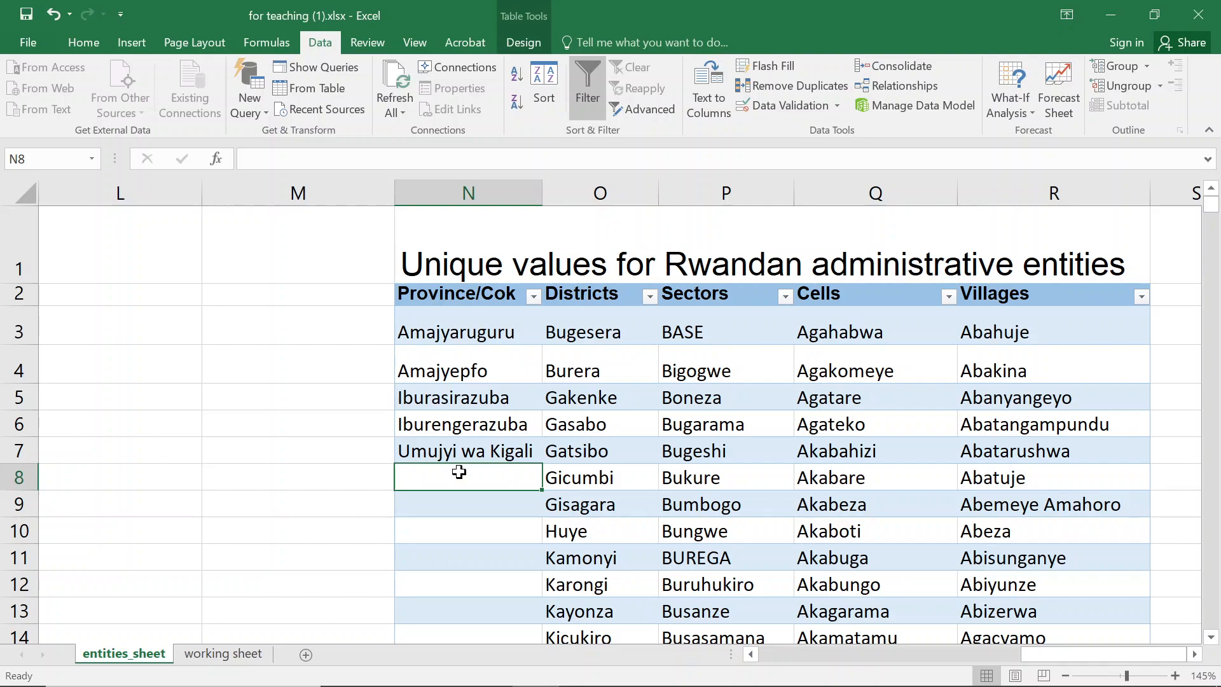
{"action": "type", "text": "Birasa"}
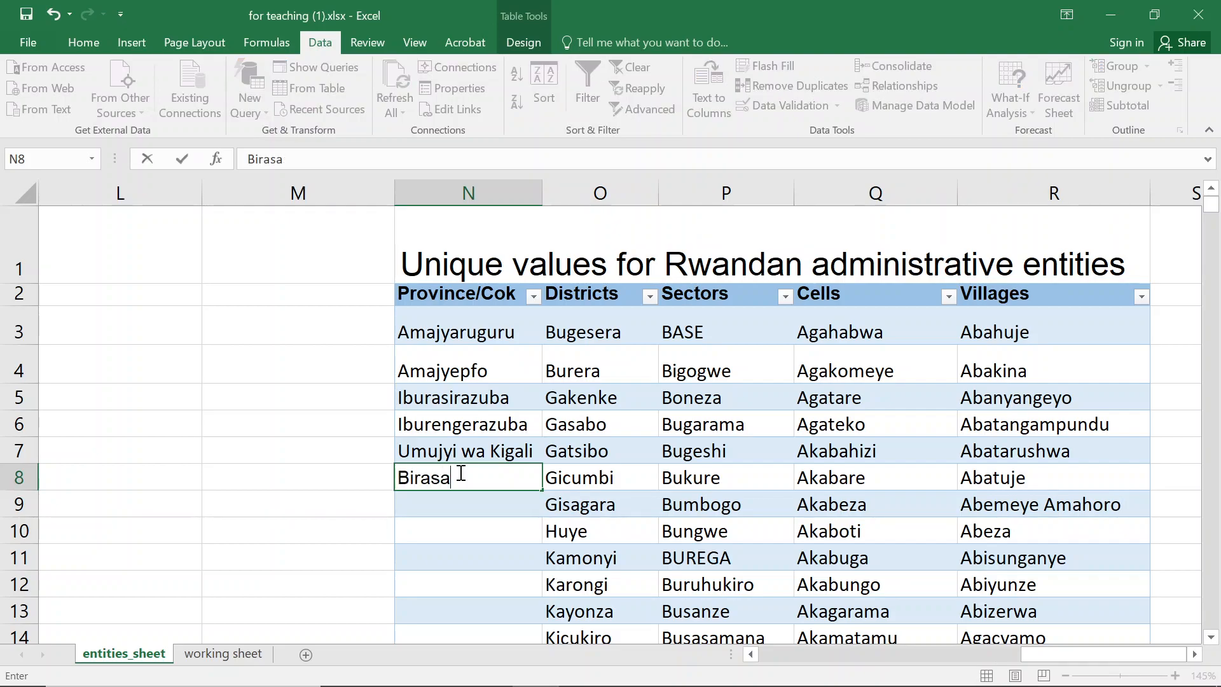
{"action": "key", "text": "Return"}
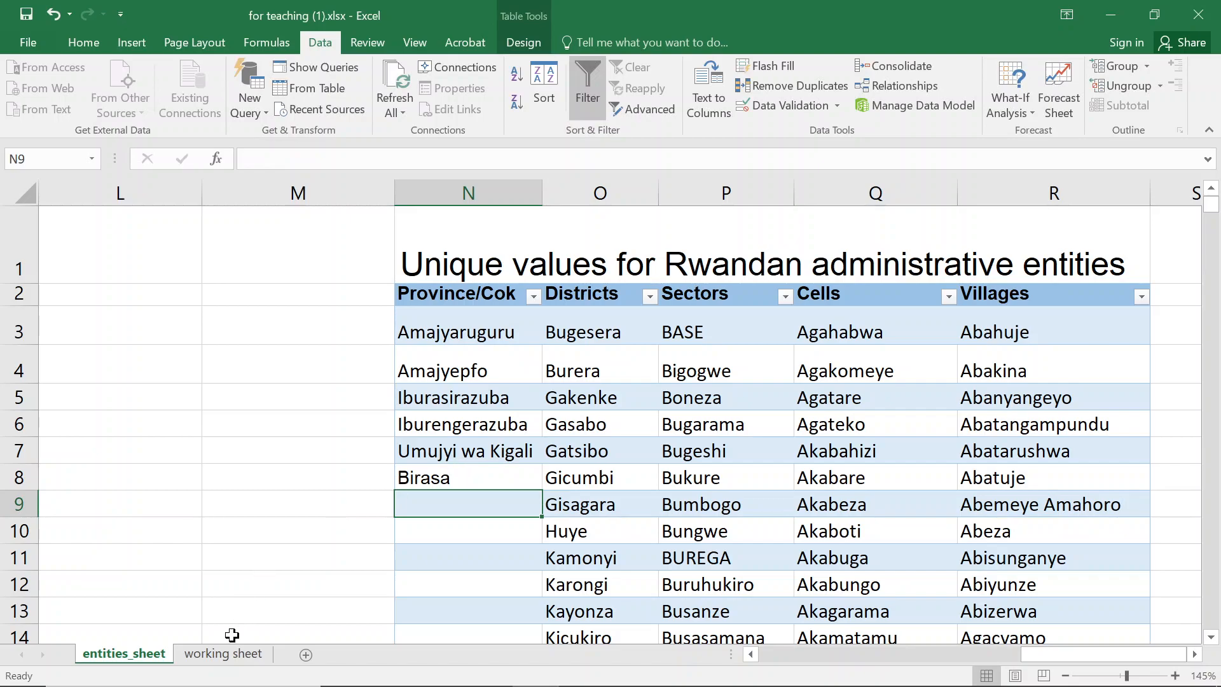
- Open the province dropdown in J5 on the working sheet to check the list, then close it
{"action": "left_click", "coordinate": [222, 660]}
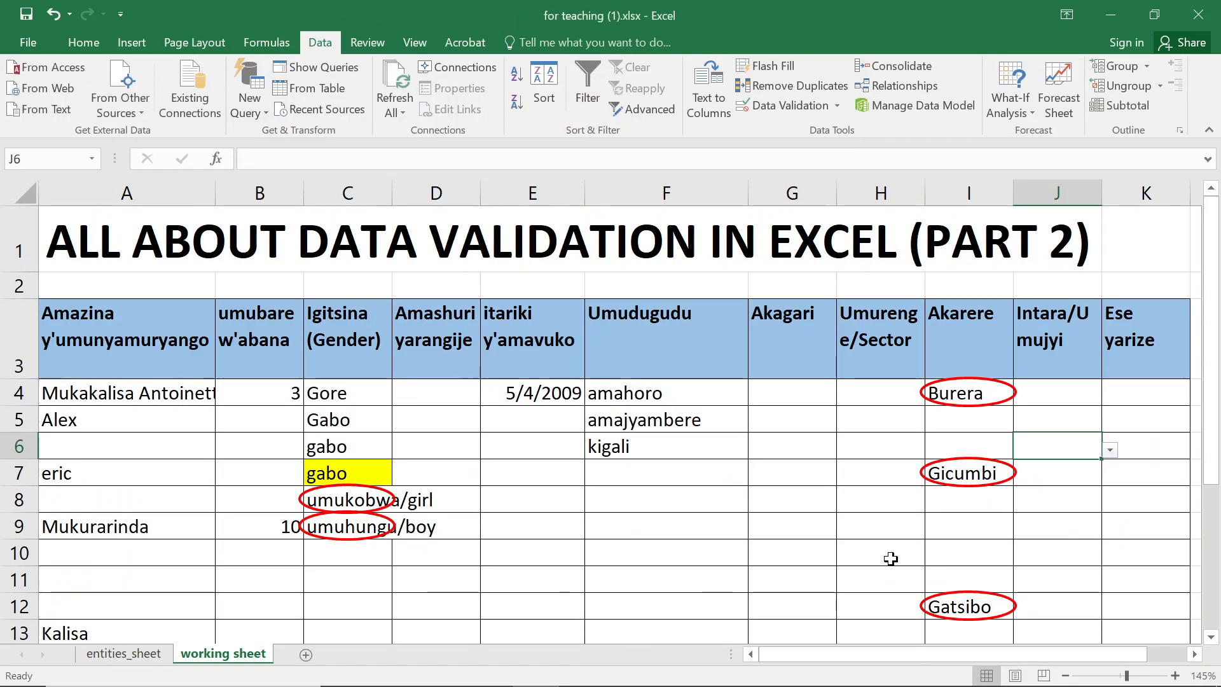
{"action": "left_click", "coordinate": [1088, 421]}
{"action": "left_click", "coordinate": [1109, 422]}
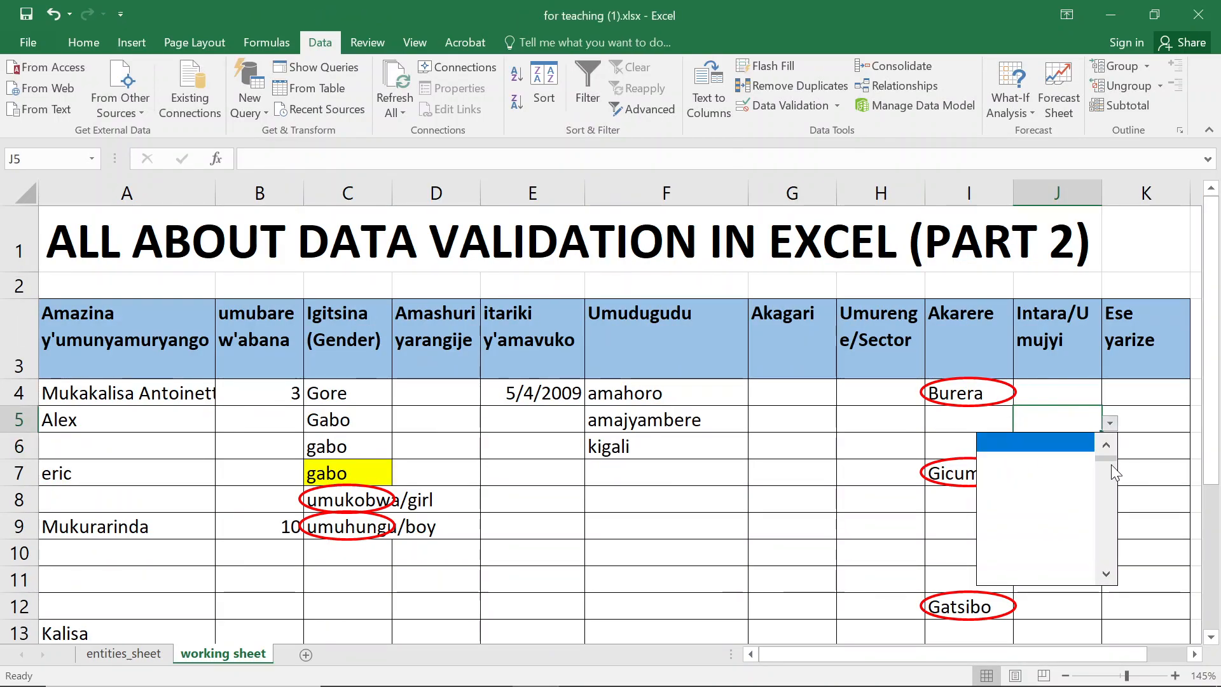
{"action": "left_click", "coordinate": [1106, 445]}
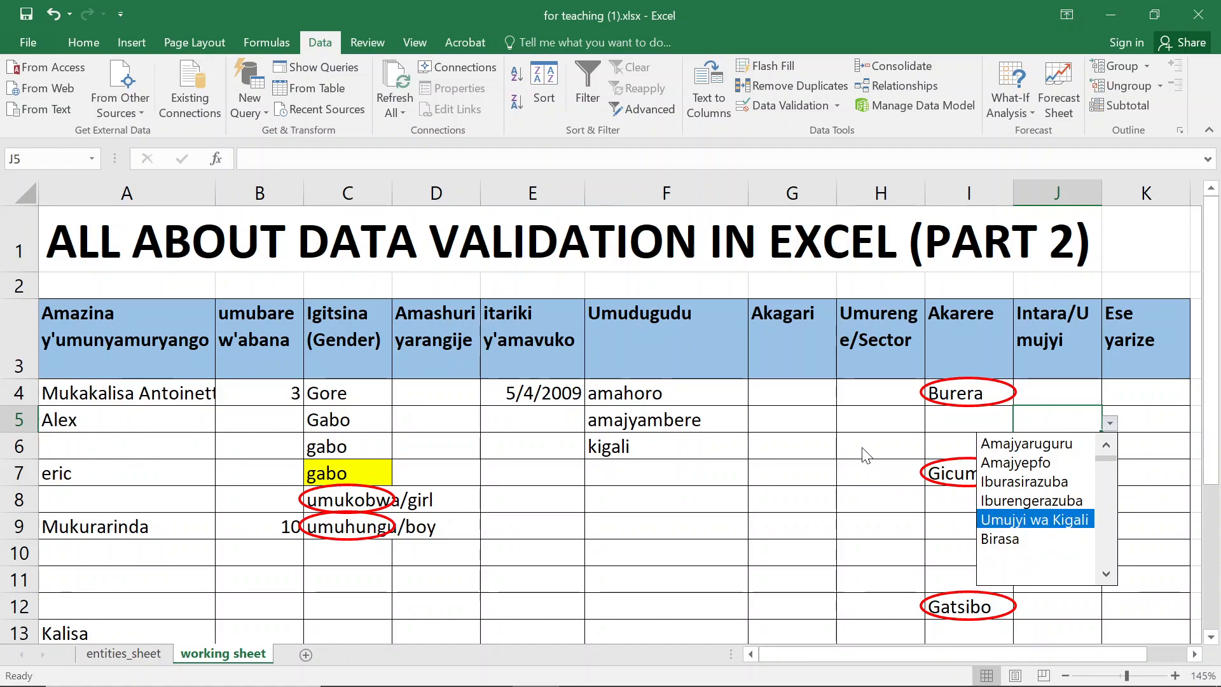
{"action": "key", "text": "Escape"}
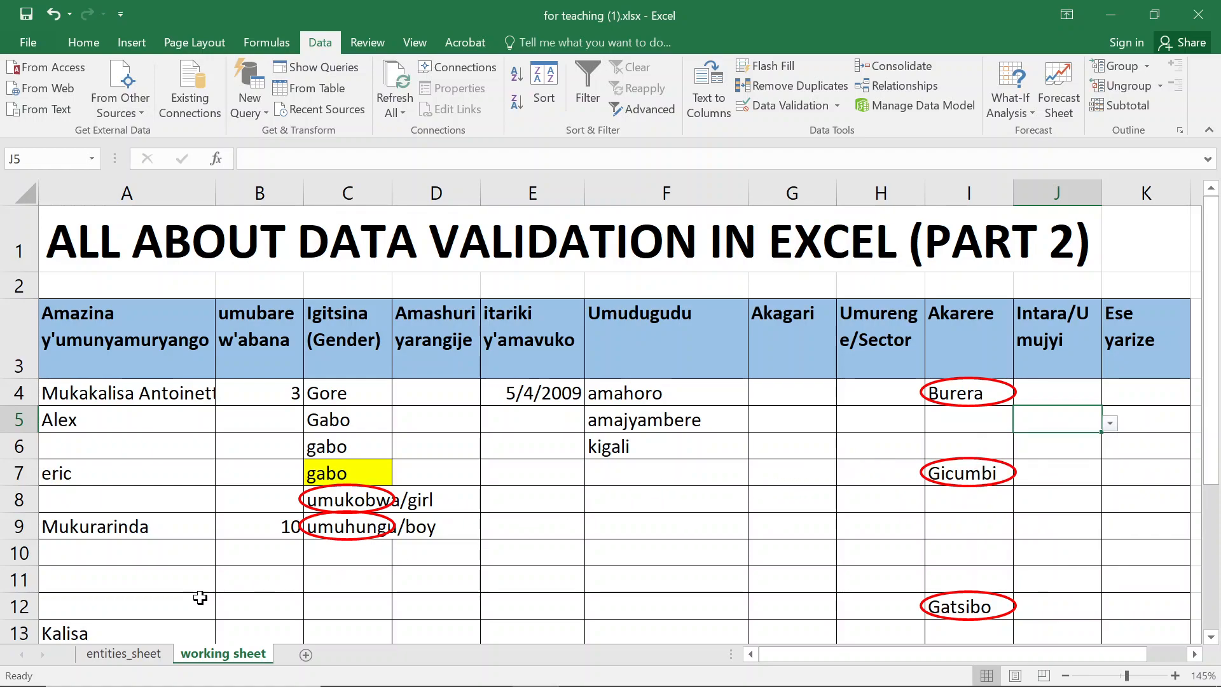
- On entities_sheet, delete the Birasa entry from the Province/Cok column
{"action": "left_click", "coordinate": [116, 659]}
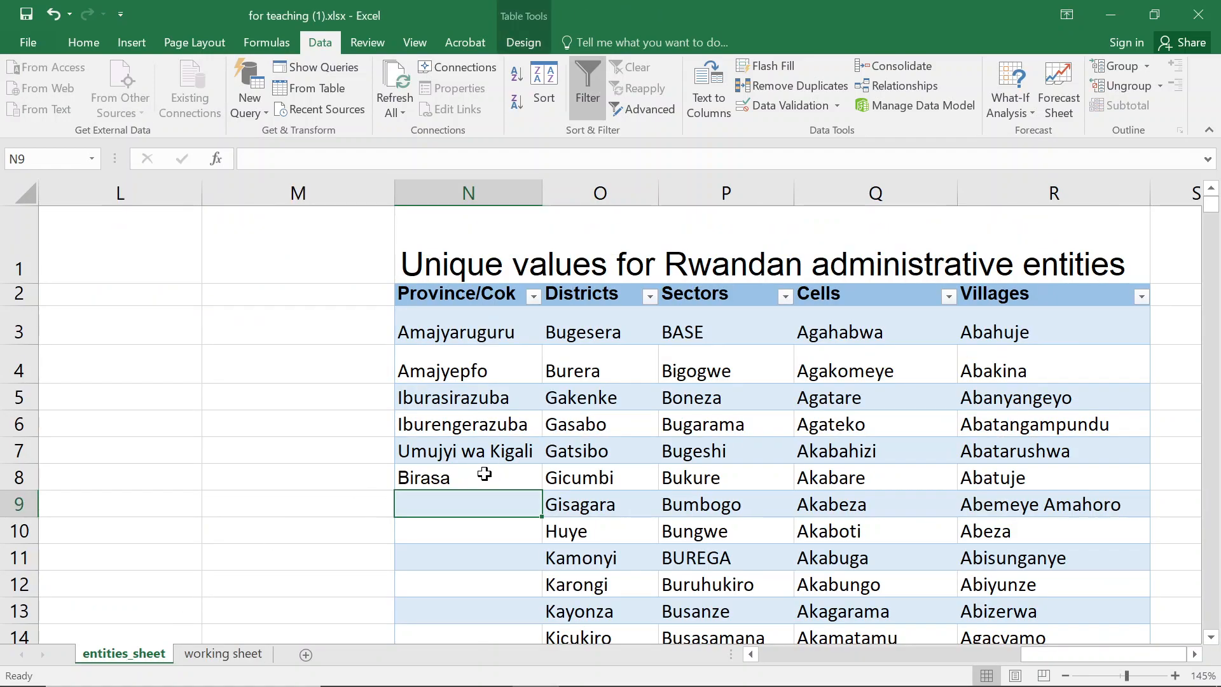
{"action": "left_click", "coordinate": [478, 477]}
{"action": "key", "text": "Delete"}
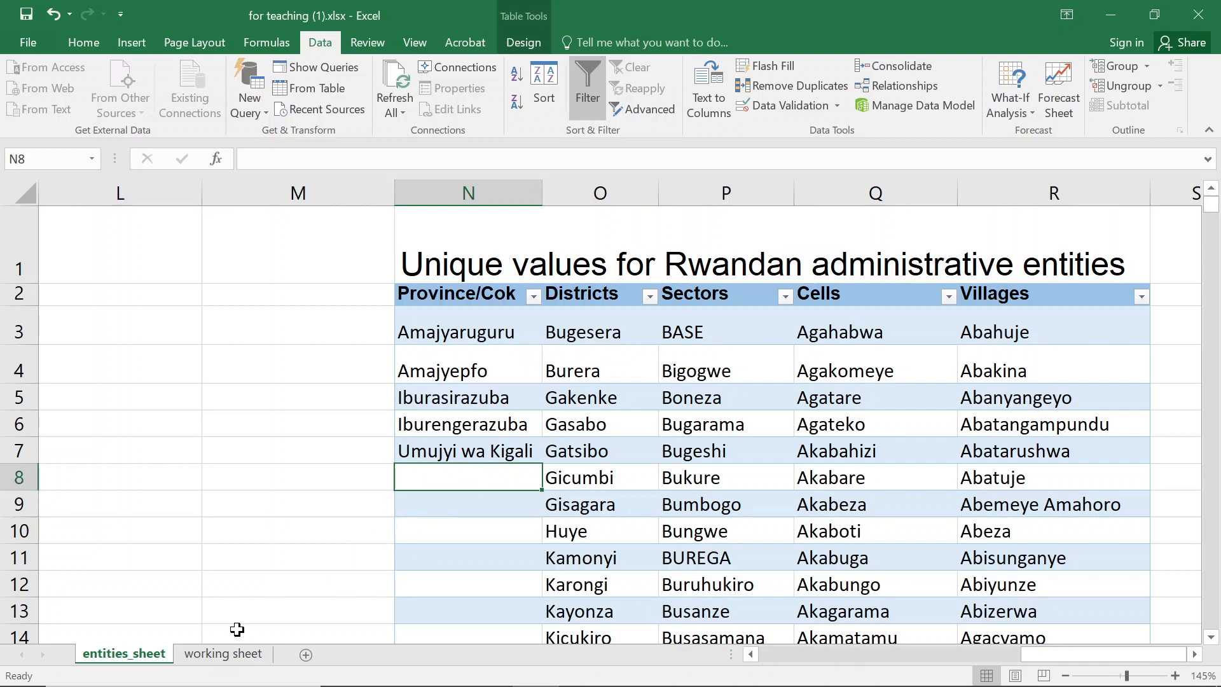
- Return to the working sheet and open the J5 province dropdown to check its list, then close it
{"action": "left_click", "coordinate": [223, 655]}
{"action": "left_click", "coordinate": [1109, 423]}
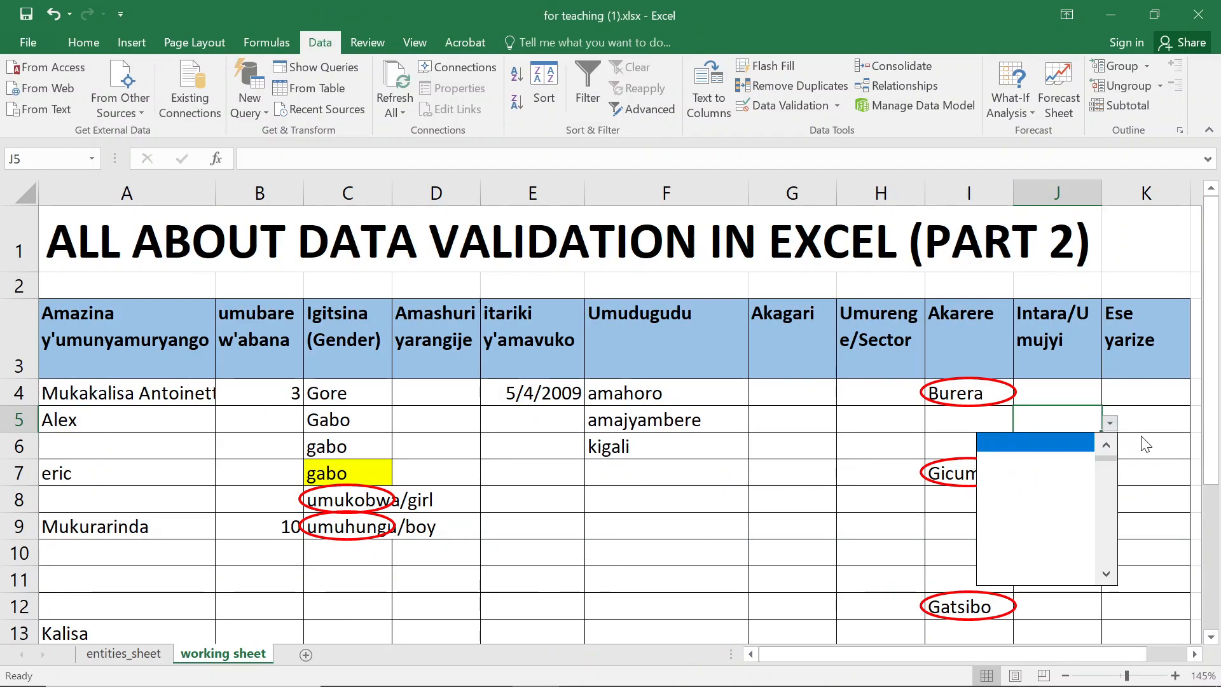
{"action": "left_click", "coordinate": [1156, 452]}
{"action": "left_click", "coordinate": [1156, 452]}
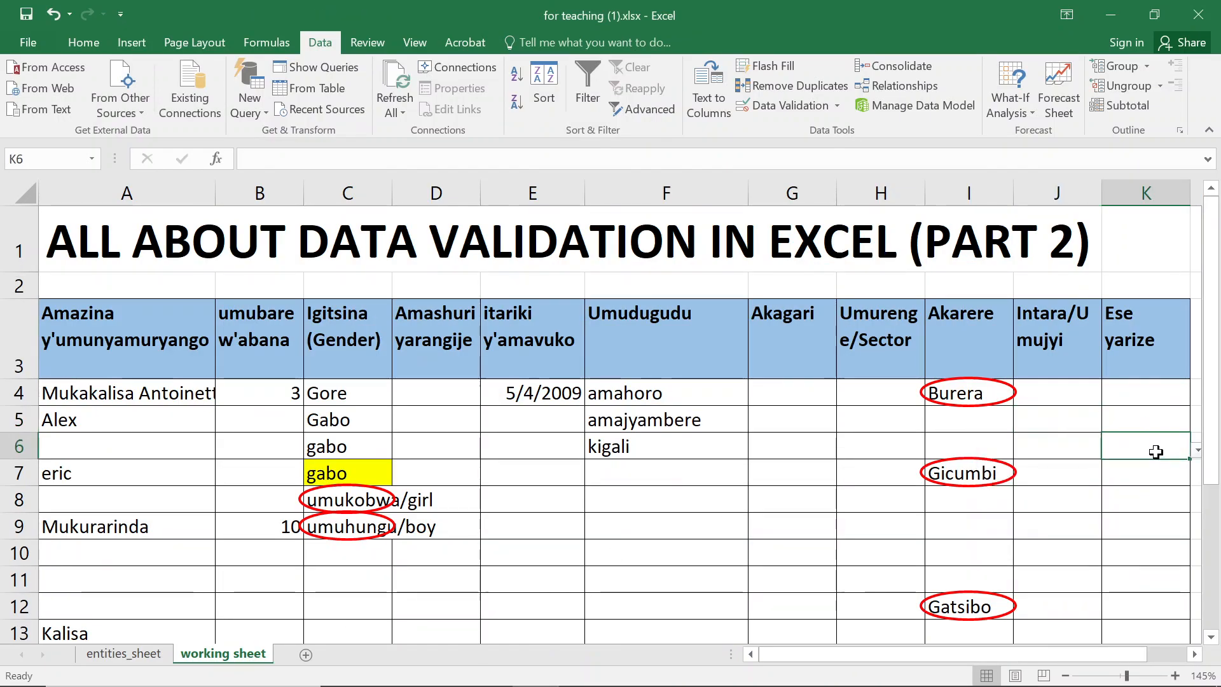
- Navigate down the working sheet to locate the Igitsina/Gender table below the data area
{"action": "key", "text": "Right"}
{"action": "key", "text": "Right"}
{"action": "key", "text": "Right"}
{"action": "key", "text": "Right"}
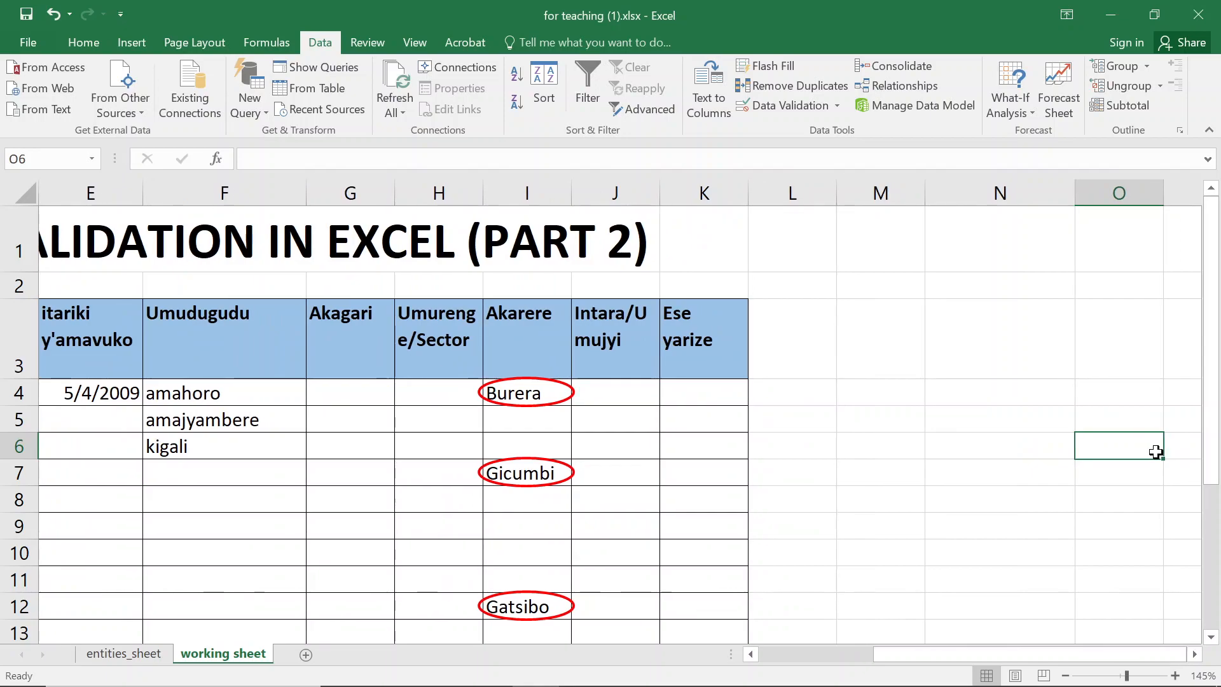
{"action": "key", "text": "Left"}
{"action": "key", "text": "Left"}
{"action": "key", "text": "Left"}
{"action": "key", "text": "Left"}
{"action": "key", "text": "Left"}
{"action": "key", "text": "Left"}
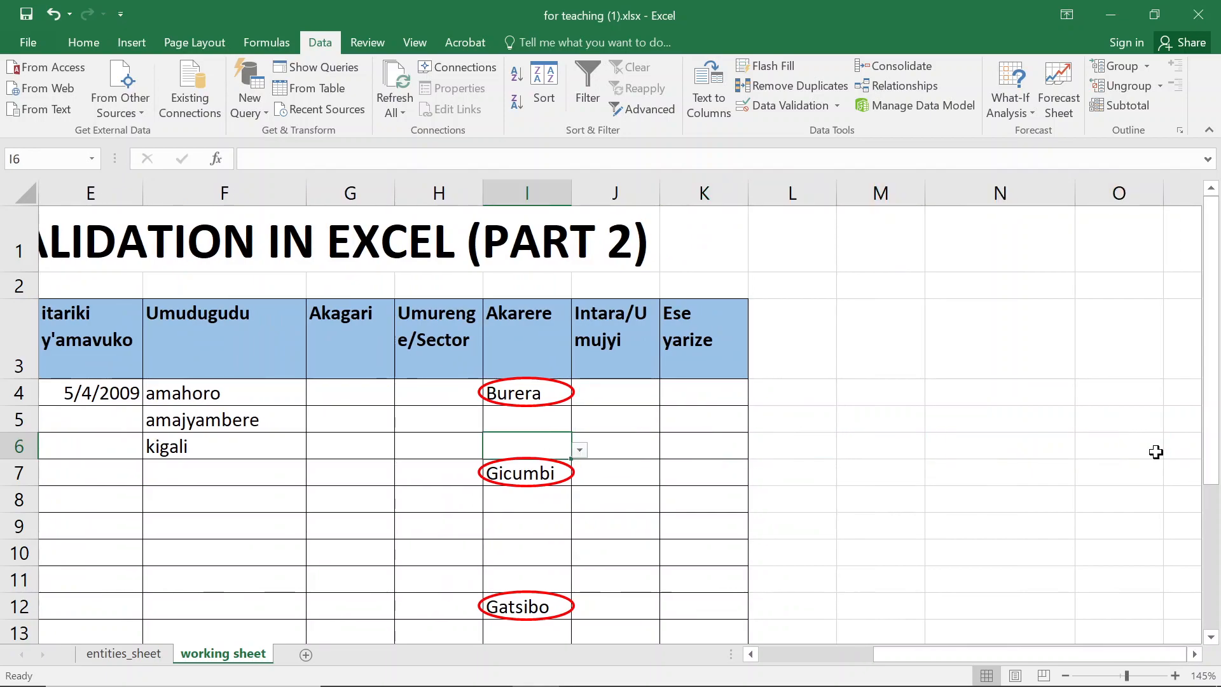
{"action": "key", "text": "Down"}
{"action": "key", "text": "ctrl+Down"}
{"action": "key", "text": "ctrl+Down"}
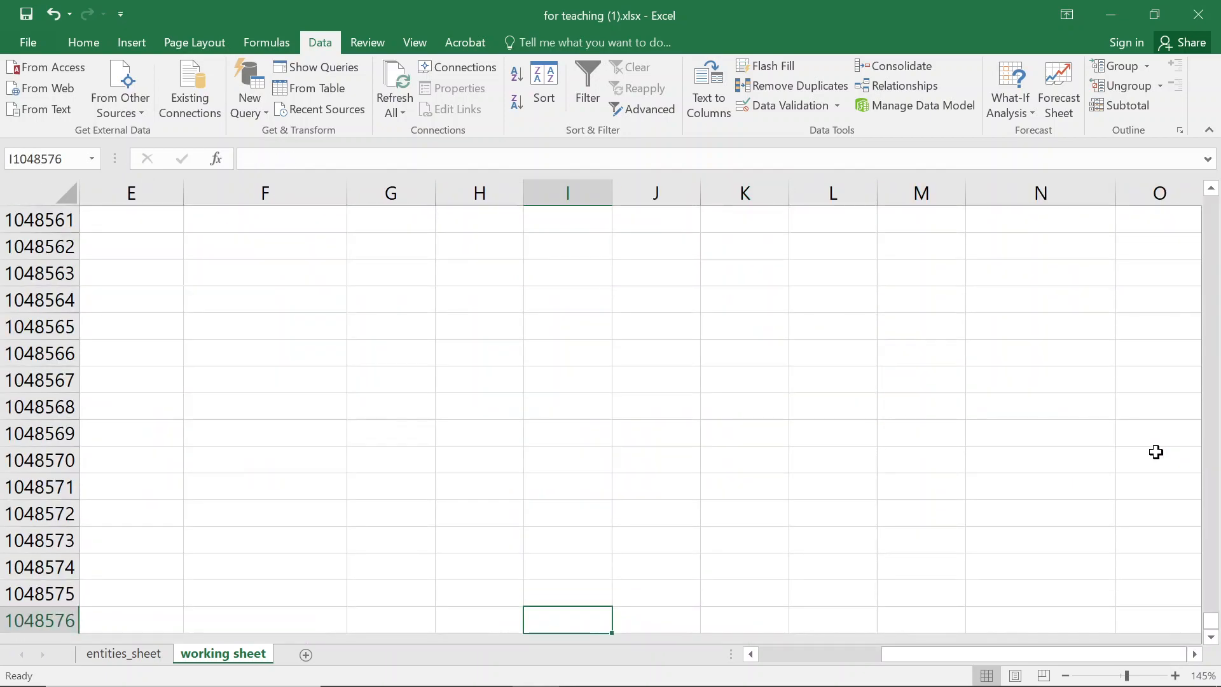
{"action": "key", "text": "ctrl+Up"}
{"action": "key", "text": "Down"}
{"action": "key", "text": "Down"}
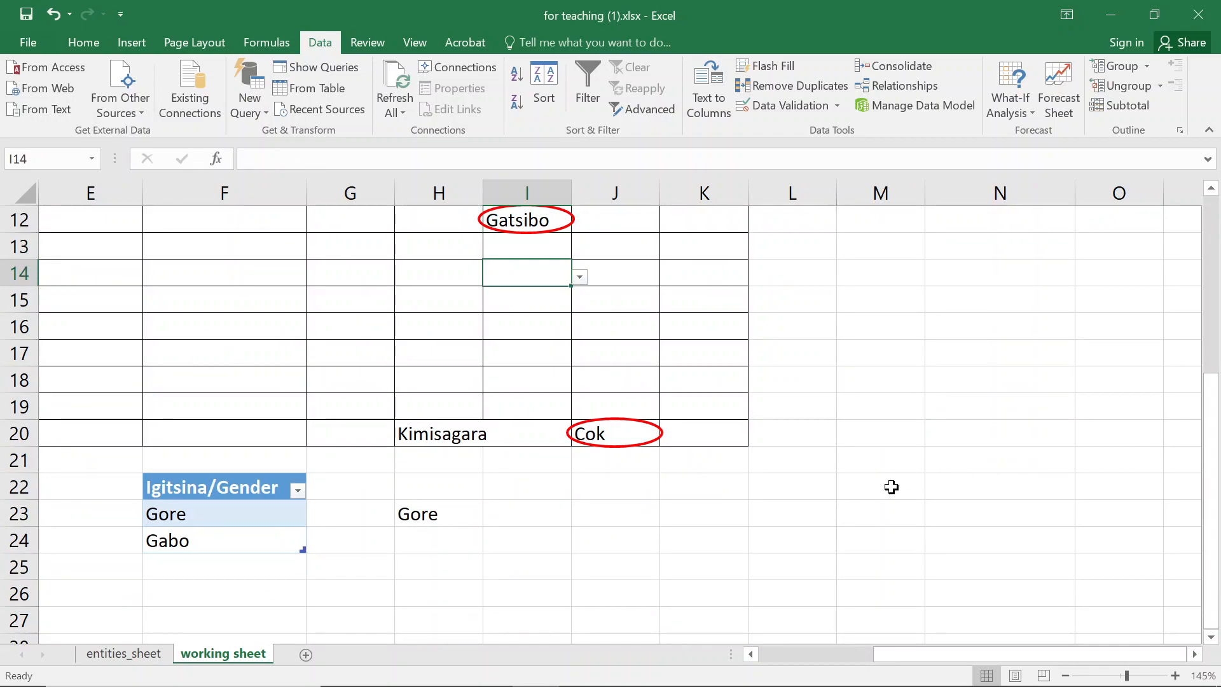
- Select the Igitsina/Gender table's entries and view its table name in the table design tools
{"action": "left_click", "coordinate": [215, 489]}
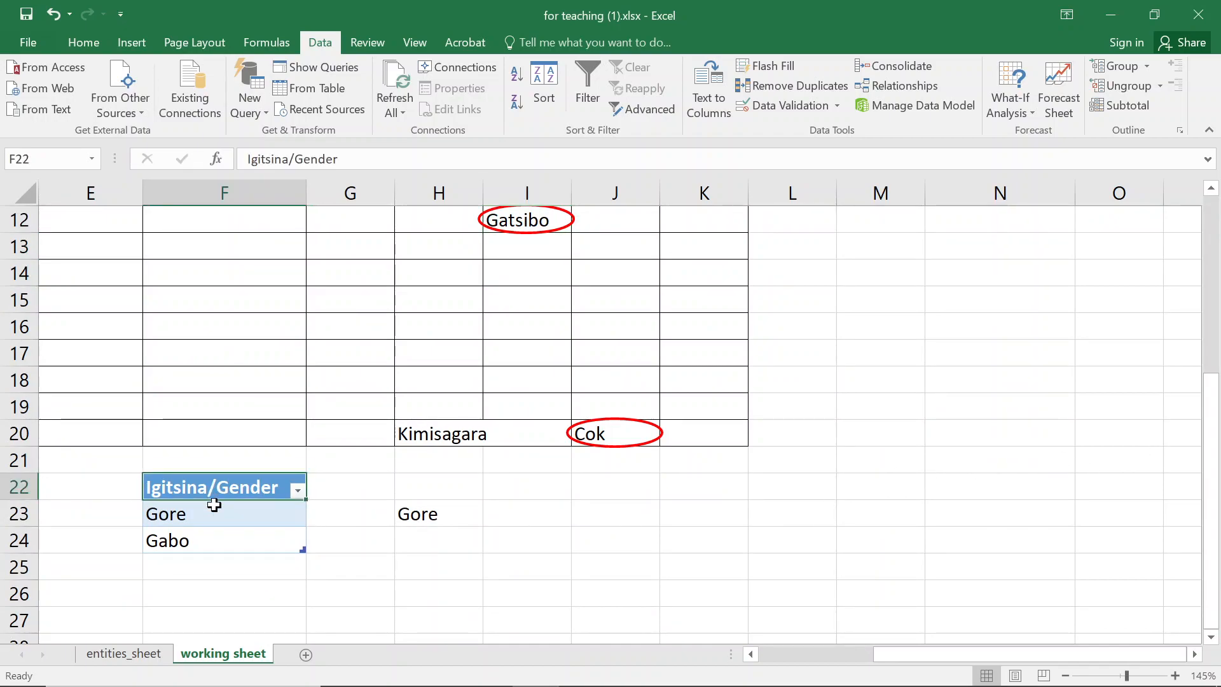
{"action": "left_click_drag", "start_coordinate": [214, 504], "coordinate": [220, 541]}
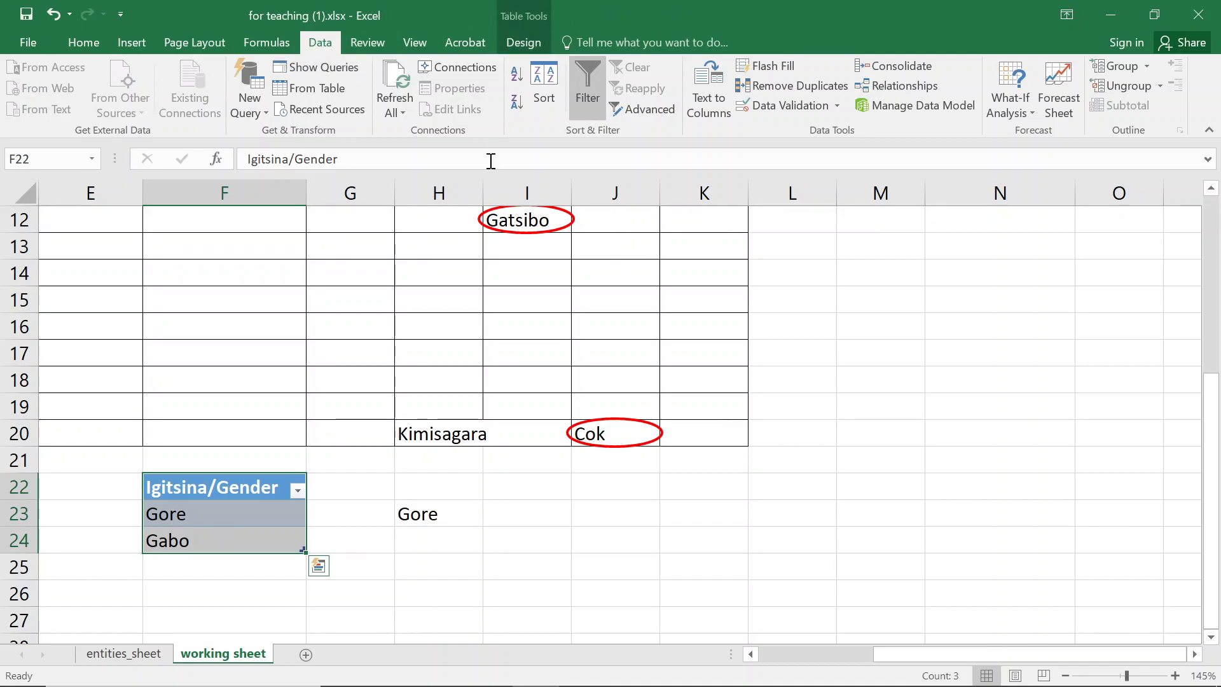
{"action": "left_click", "coordinate": [216, 514]}
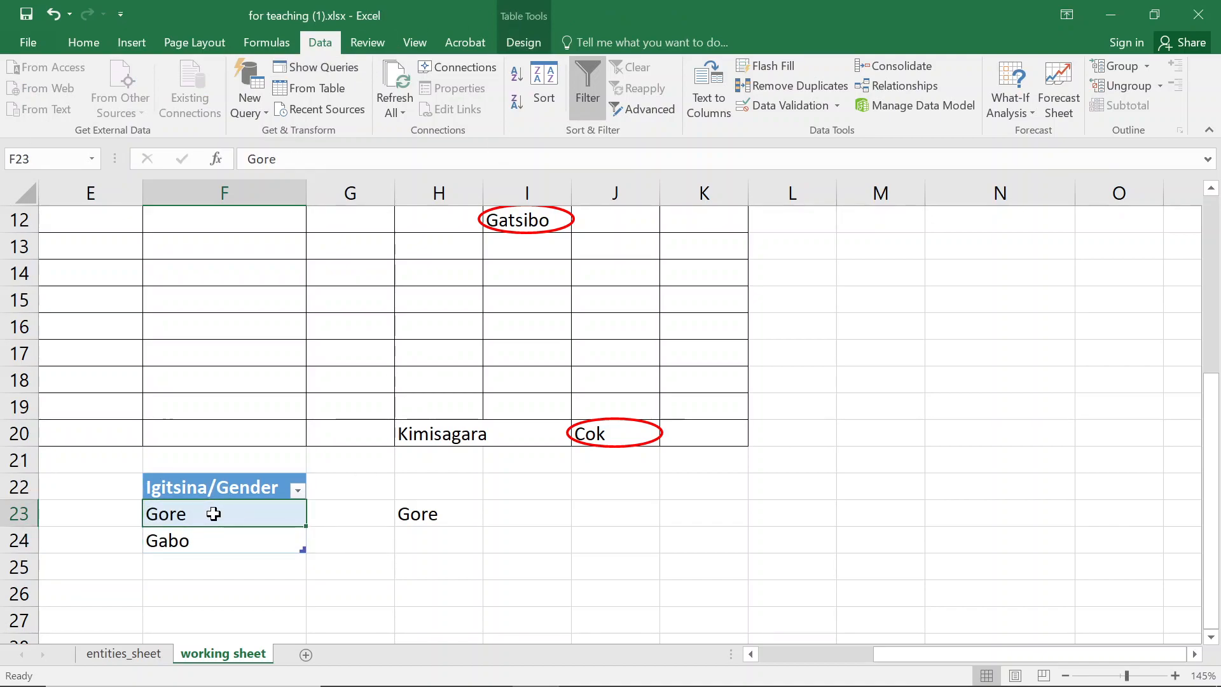
{"action": "left_click", "coordinate": [224, 584]}
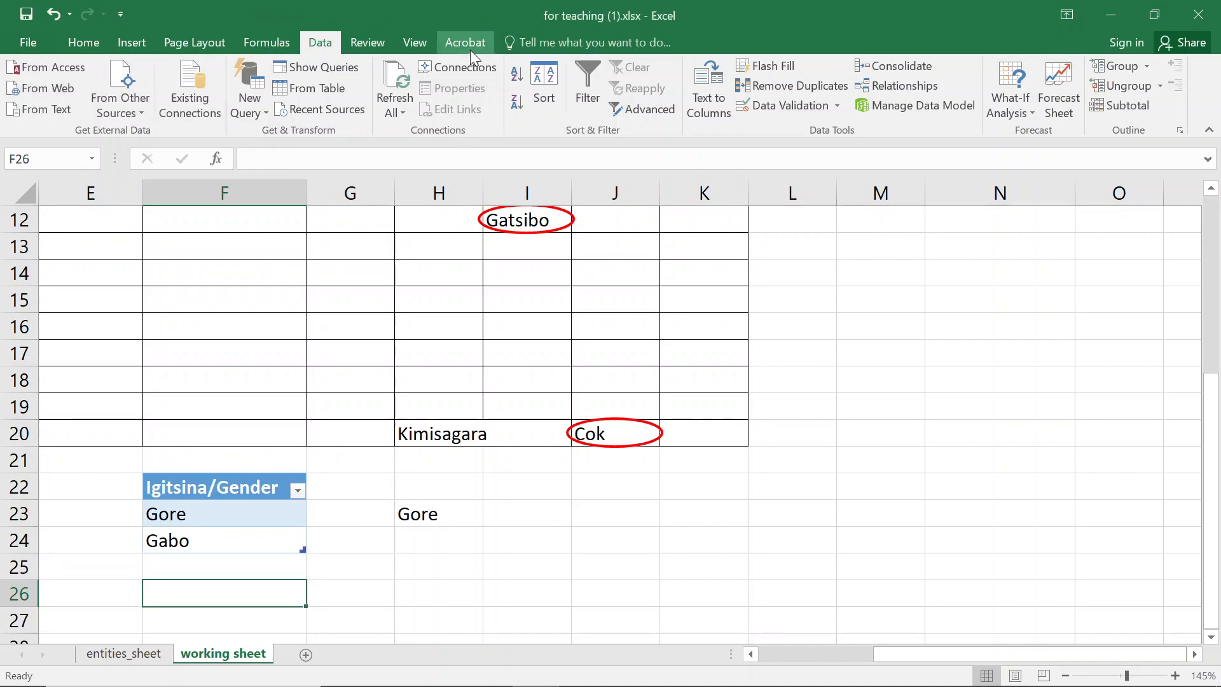
{"action": "left_click", "coordinate": [207, 526]}
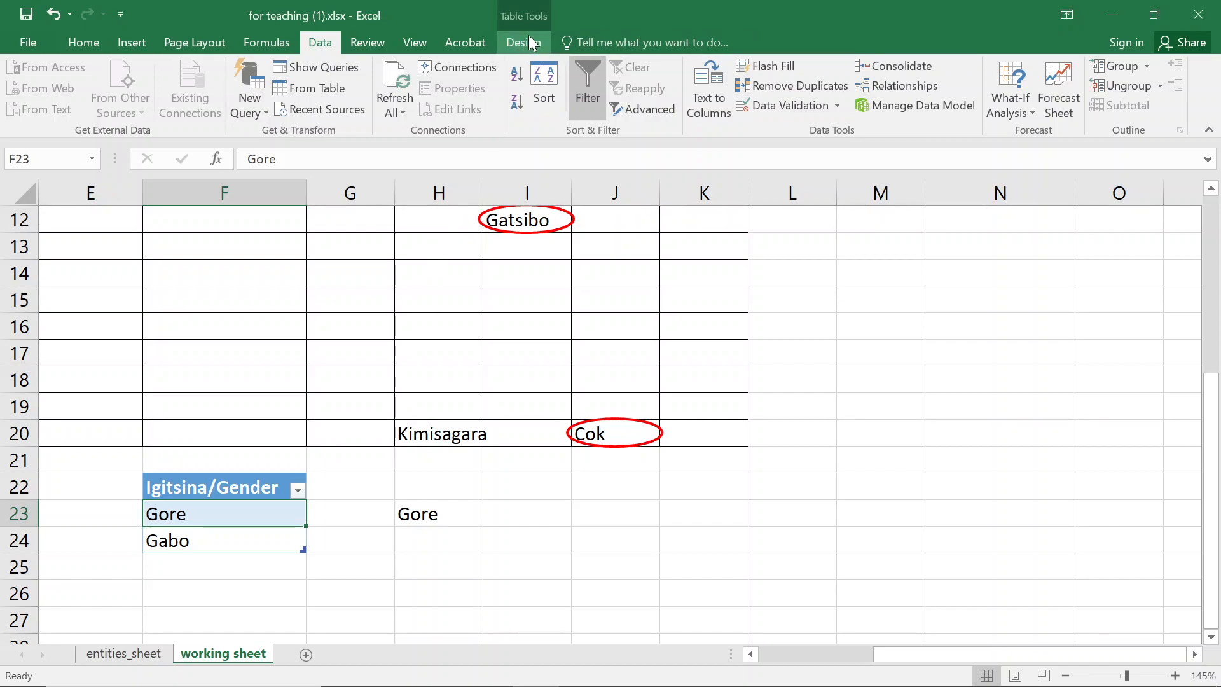
{"action": "key", "text": "Right"}
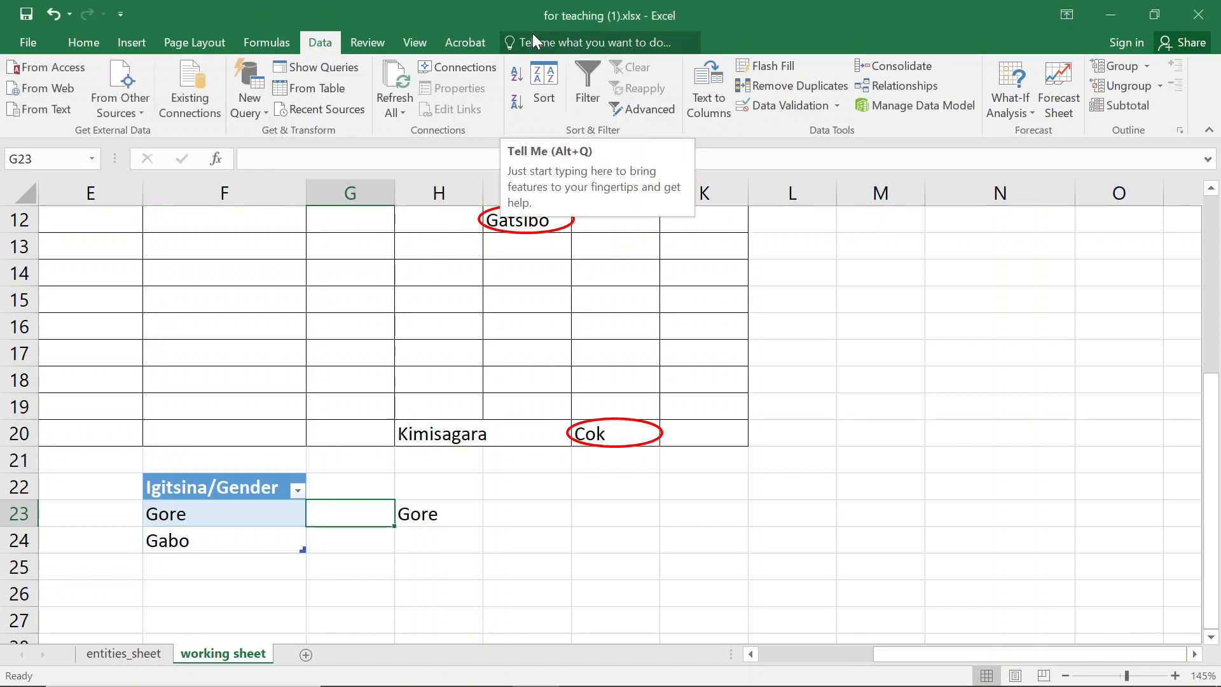
{"action": "left_click", "coordinate": [236, 512]}
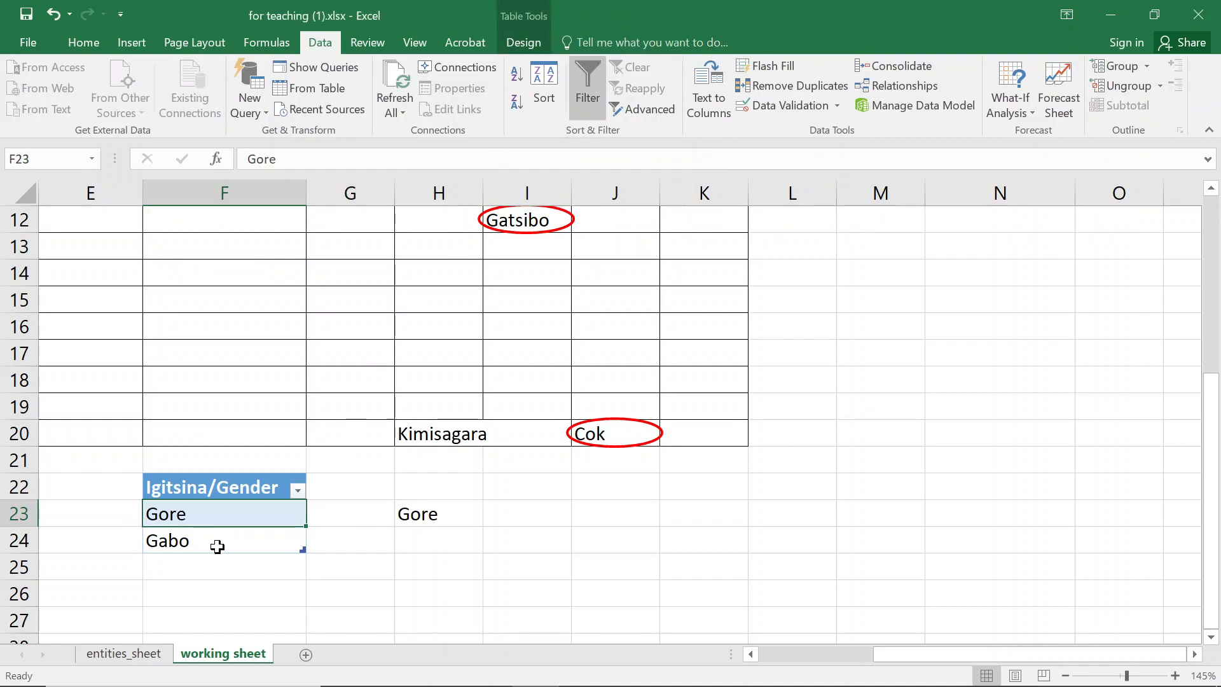
{"action": "left_click", "coordinate": [217, 545]}
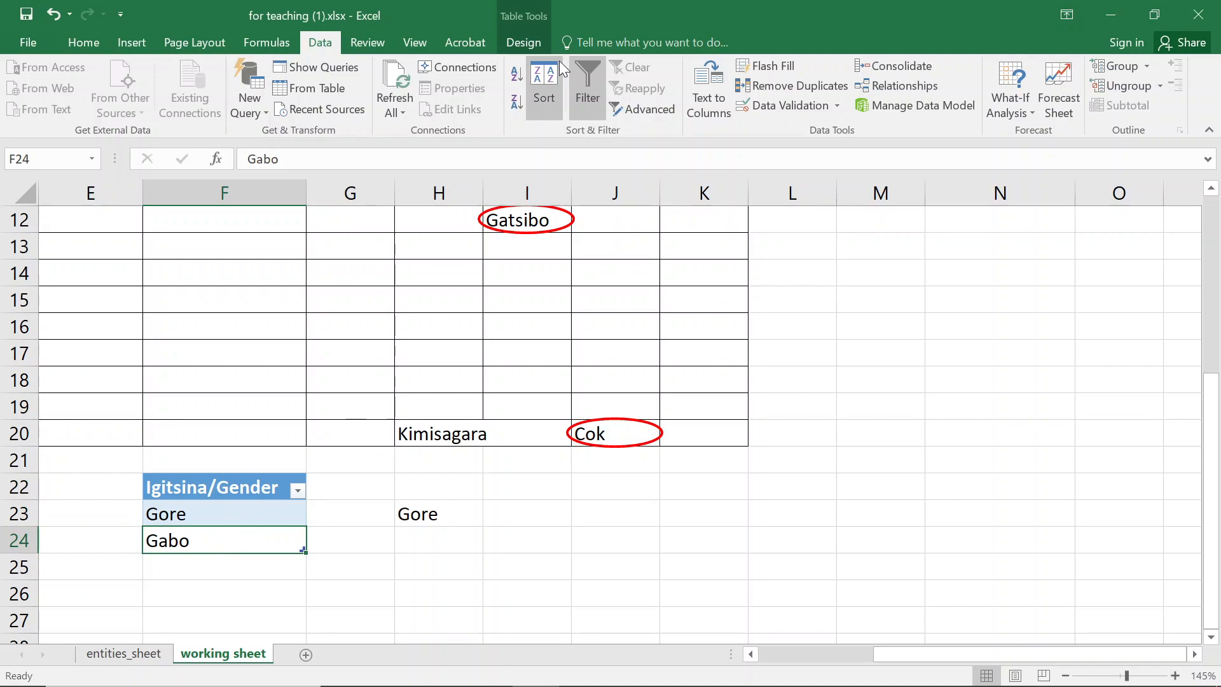
{"action": "left_click", "coordinate": [520, 43]}
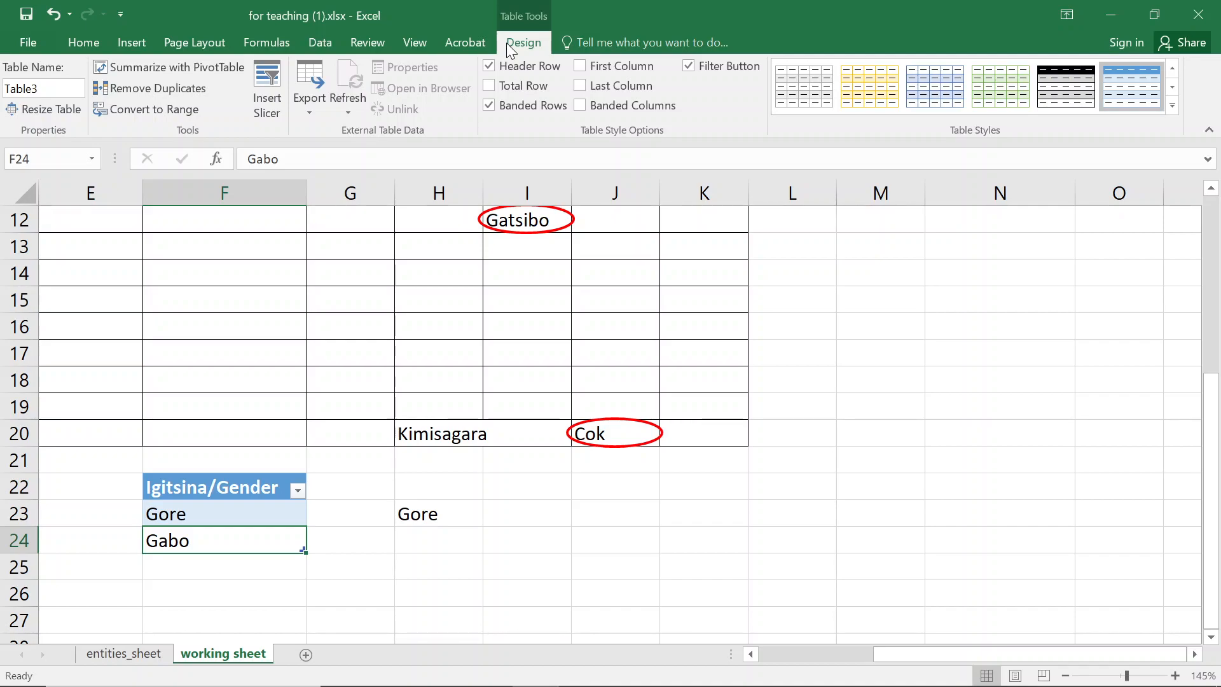
{"action": "left_click", "coordinate": [338, 540]}
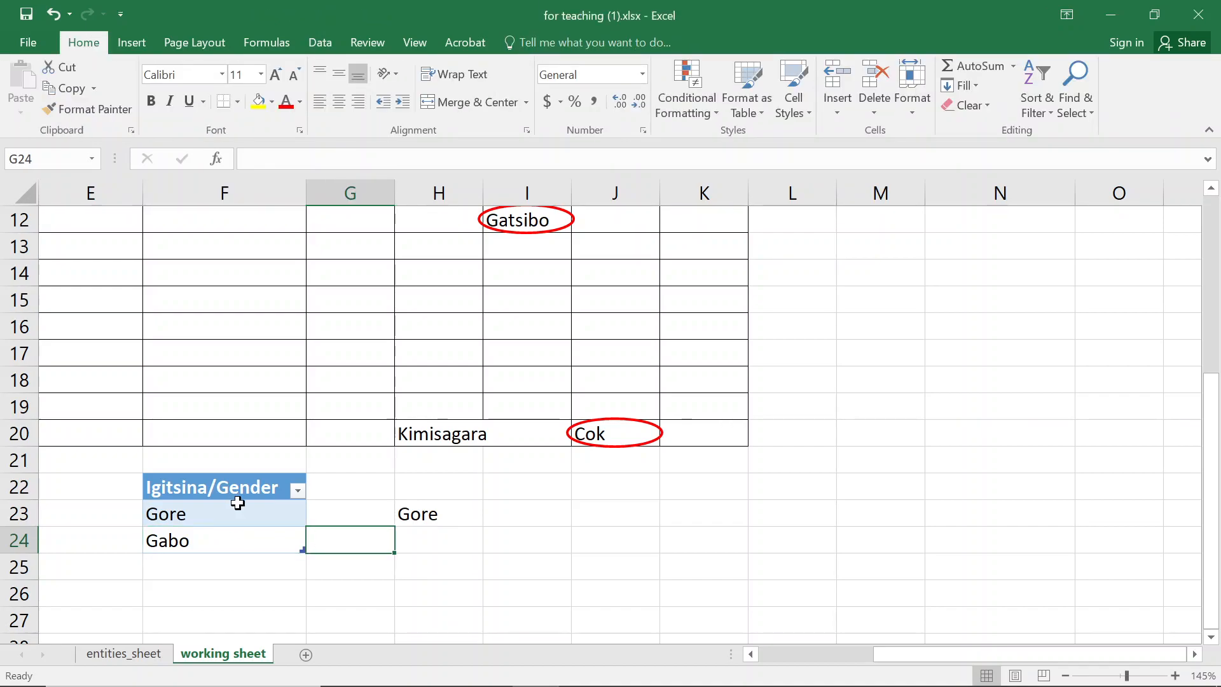
- Scroll back to the top of the working sheet and select the Burera cell in I4
{"action": "scroll", "coordinate": [238, 503], "scroll_direction": "up", "scroll_amount": 2}
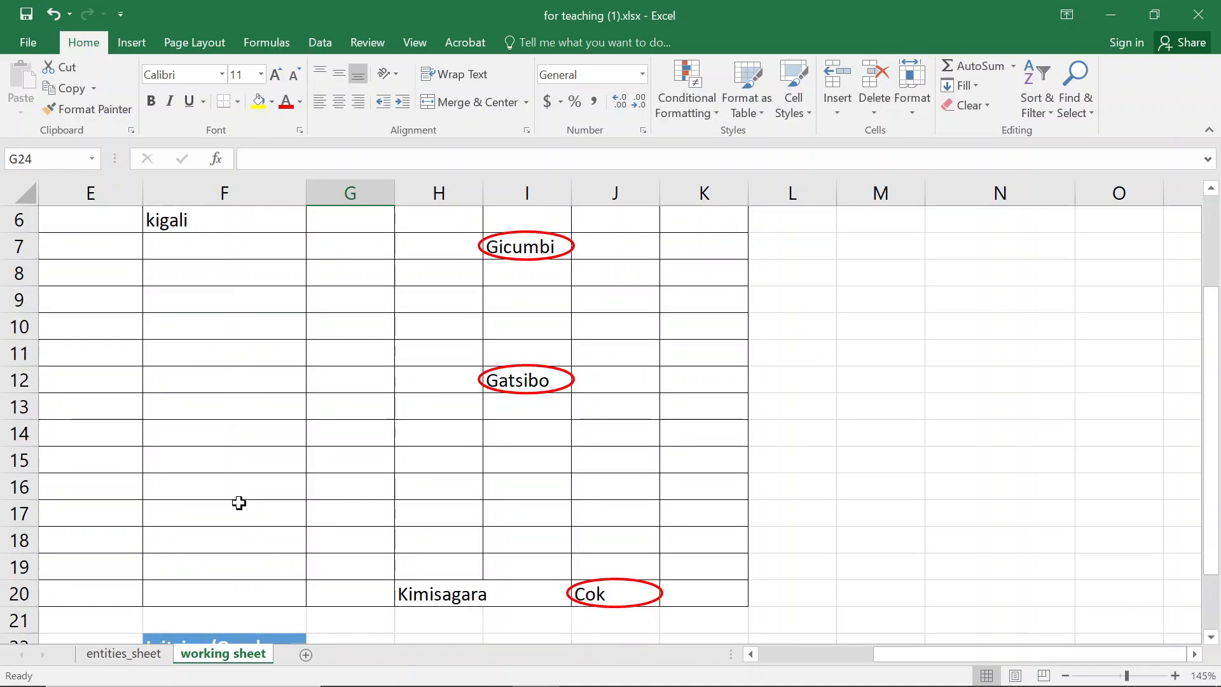
{"action": "scroll", "coordinate": [241, 502], "scroll_direction": "up", "scroll_amount": 2}
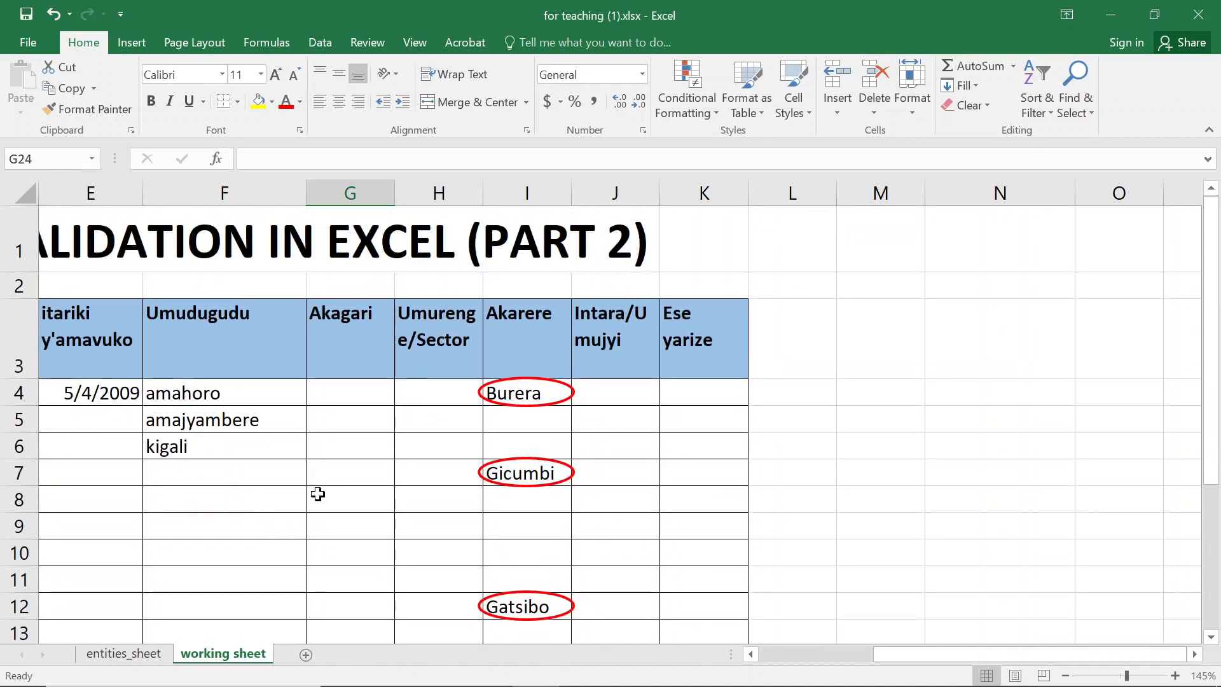
{"action": "left_click_drag", "start_coordinate": [944, 654], "coordinate": [745, 657]}
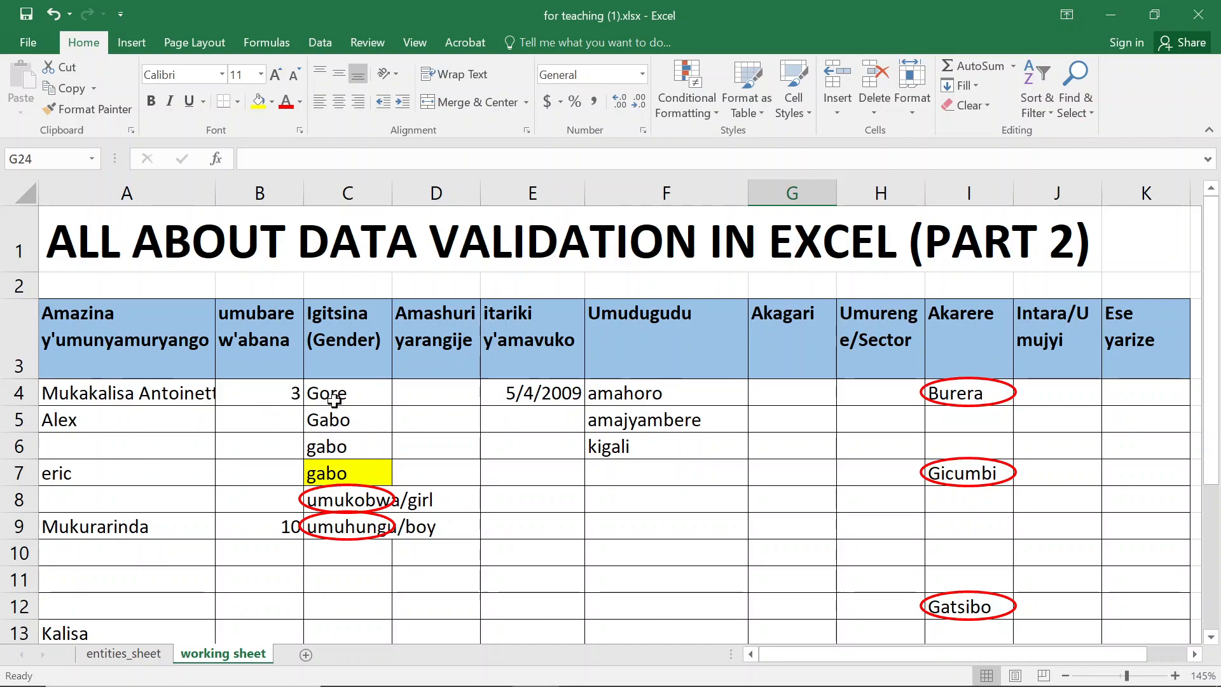
{"action": "left_click", "coordinate": [982, 393]}
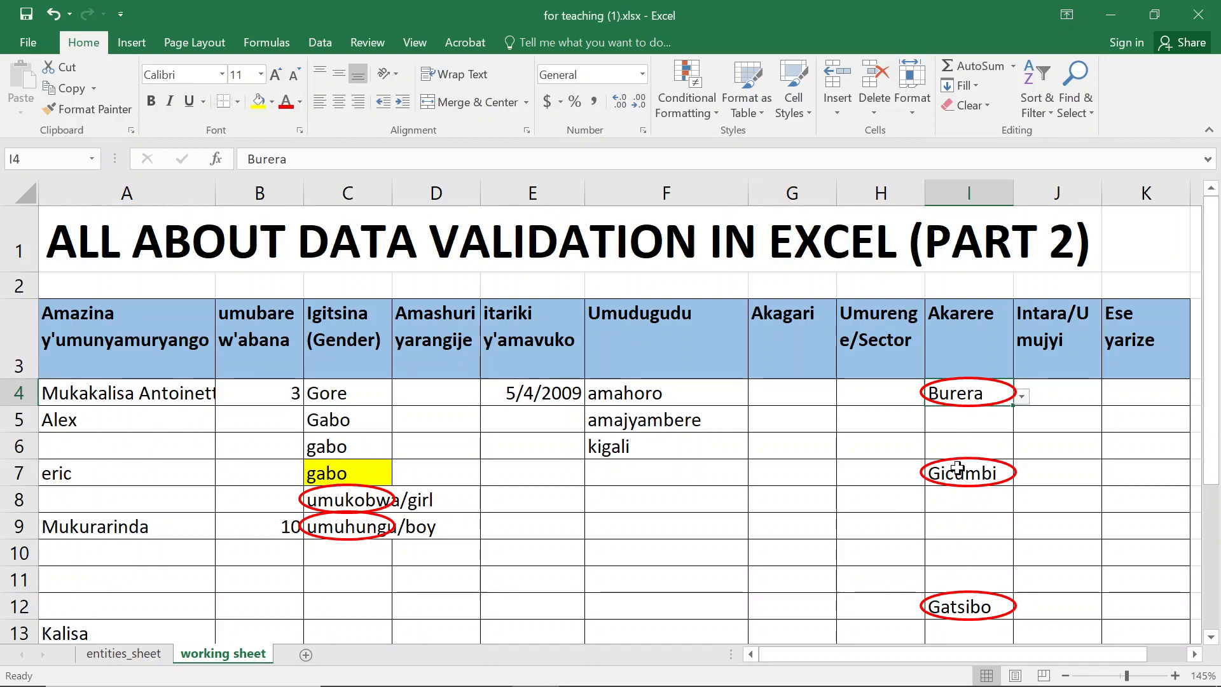
- On entities_sheet, select the Districts column from its header down and copy it
{"action": "left_click", "coordinate": [87, 657]}
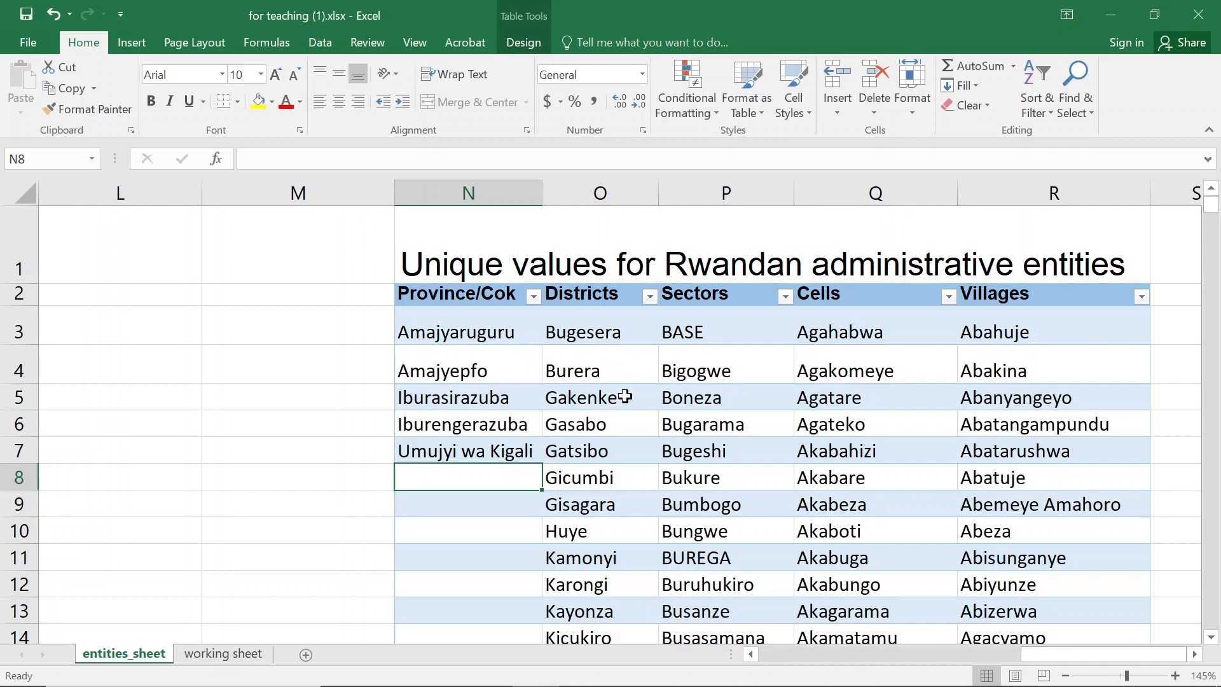
{"action": "left_click", "coordinate": [625, 311]}
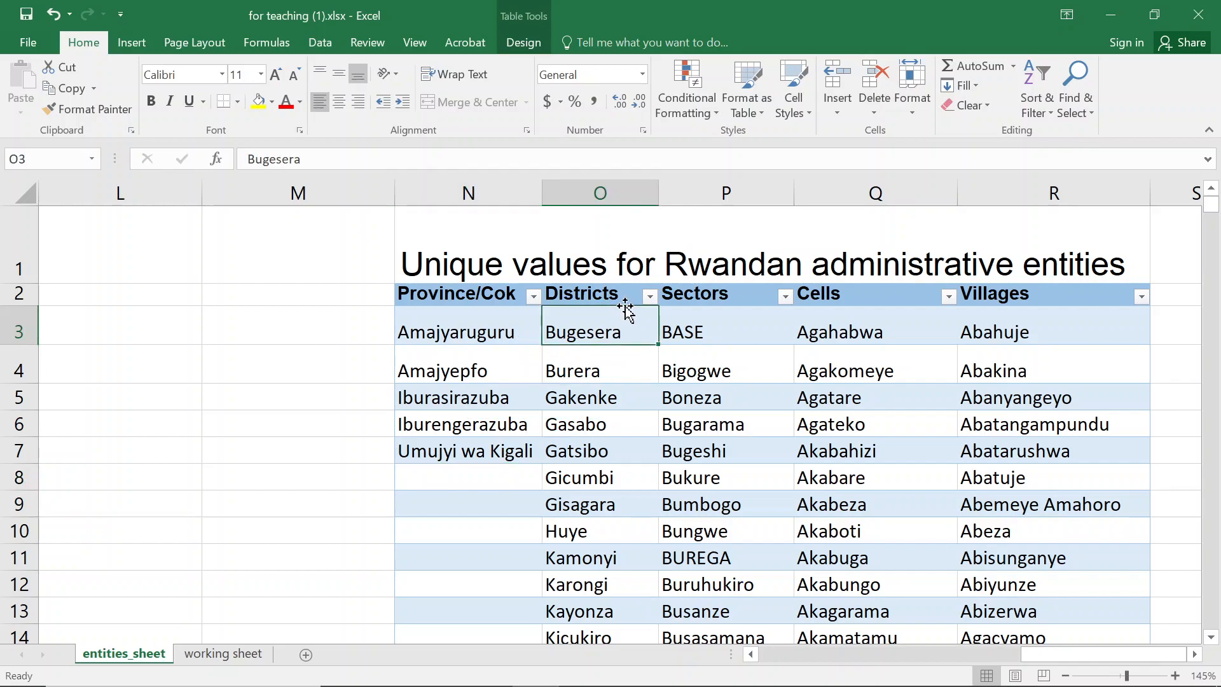
{"action": "left_click", "coordinate": [624, 295]}
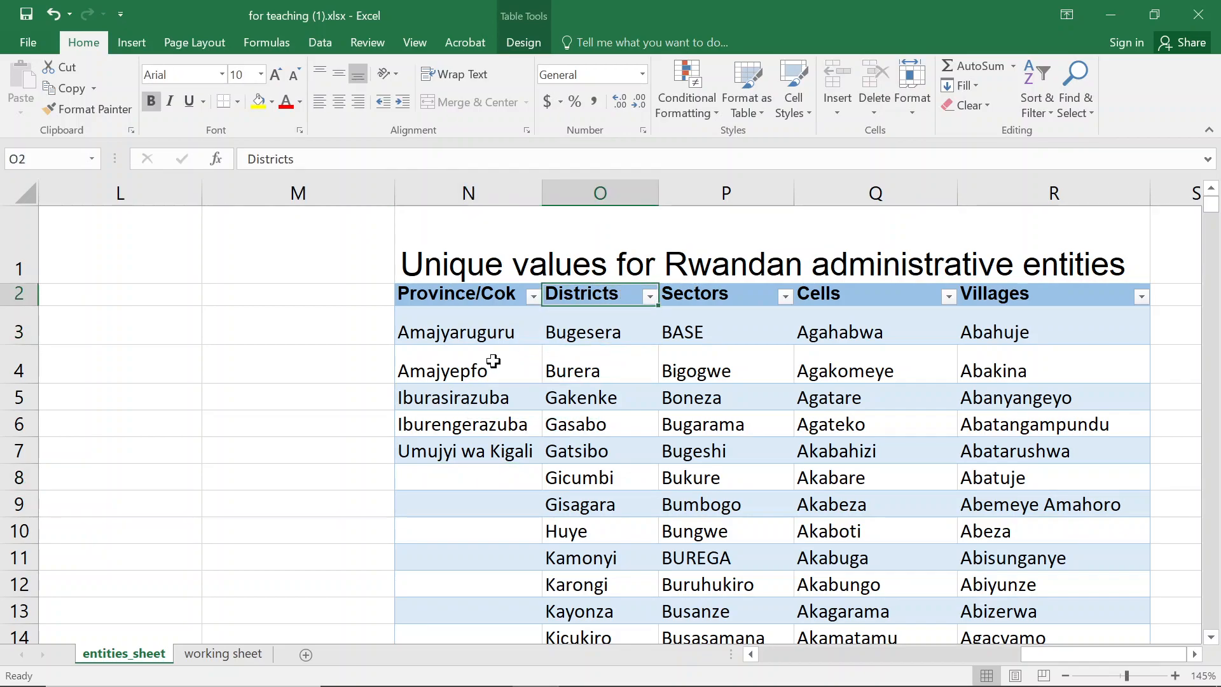
{"action": "key", "text": "ctrl+shift+Down"}
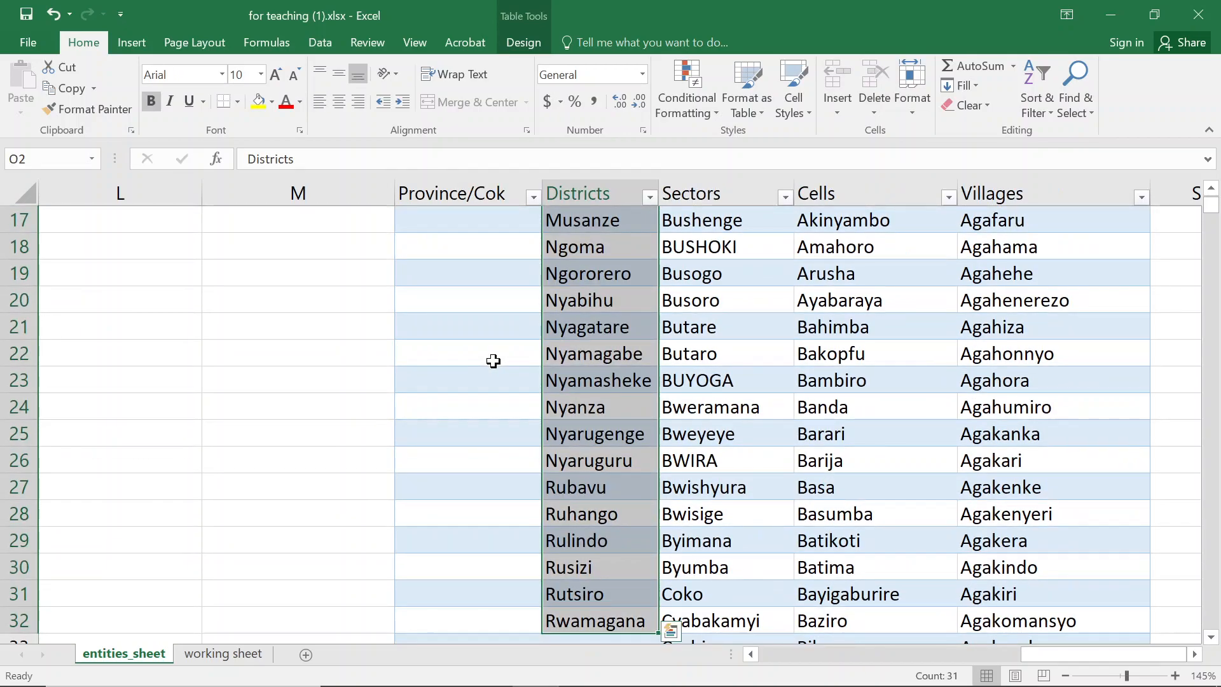
{"action": "key", "text": "ctrl+c"}
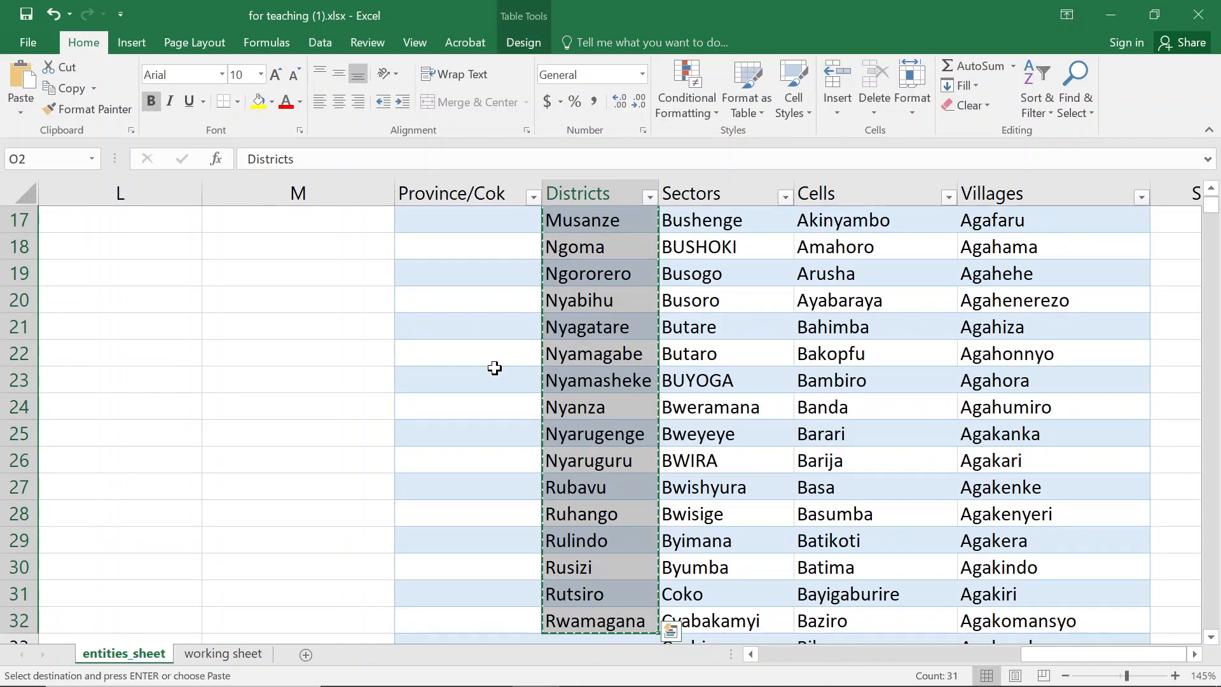
- Paste the copied Districts list into column A two rows below the last data row, at A14846
{"action": "left_click", "coordinate": [100, 542]}
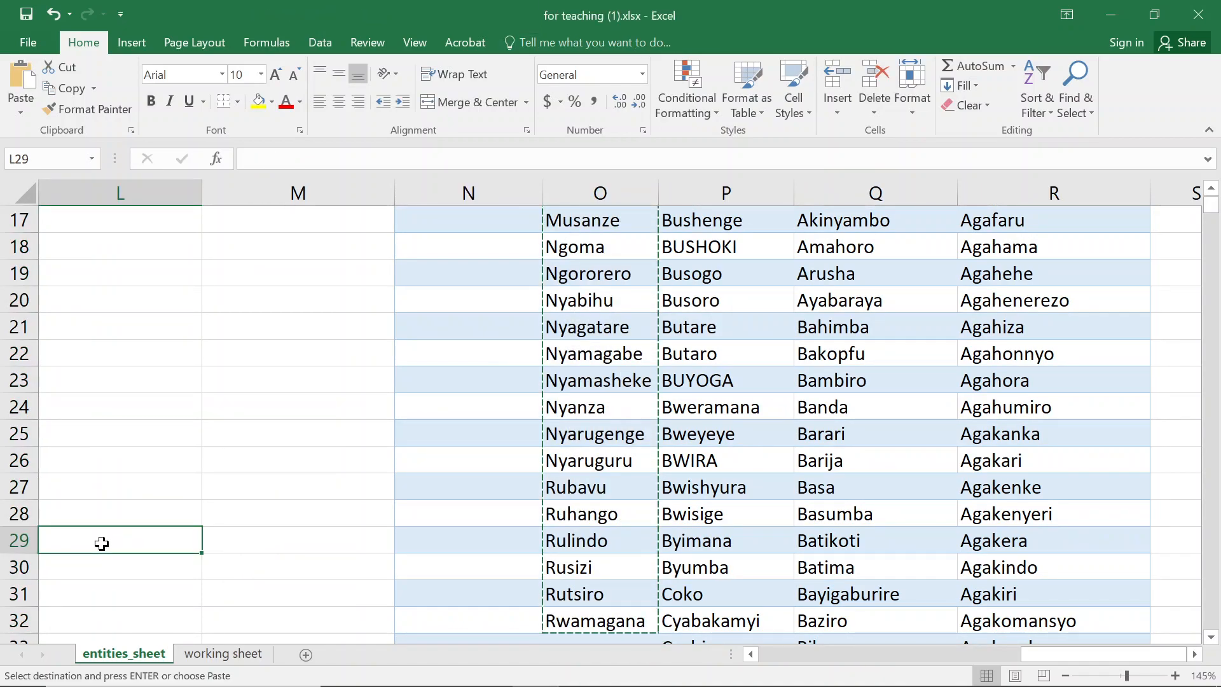
{"action": "key", "text": "ctrl+Left"}
{"action": "key", "text": "Down"}
{"action": "key", "text": "ctrl+Down"}
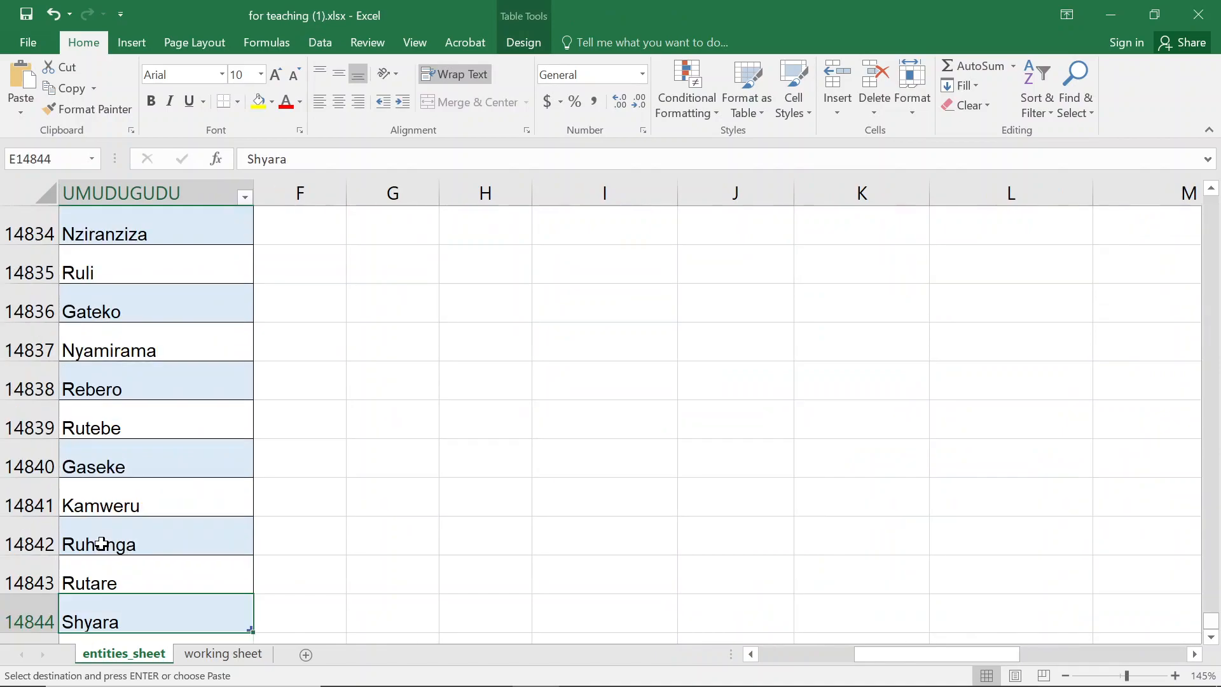
{"action": "key", "text": "Down"}
{"action": "key", "text": "Left"}
{"action": "key", "text": "Left"}
{"action": "key", "text": "Left"}
{"action": "key", "text": "Left"}
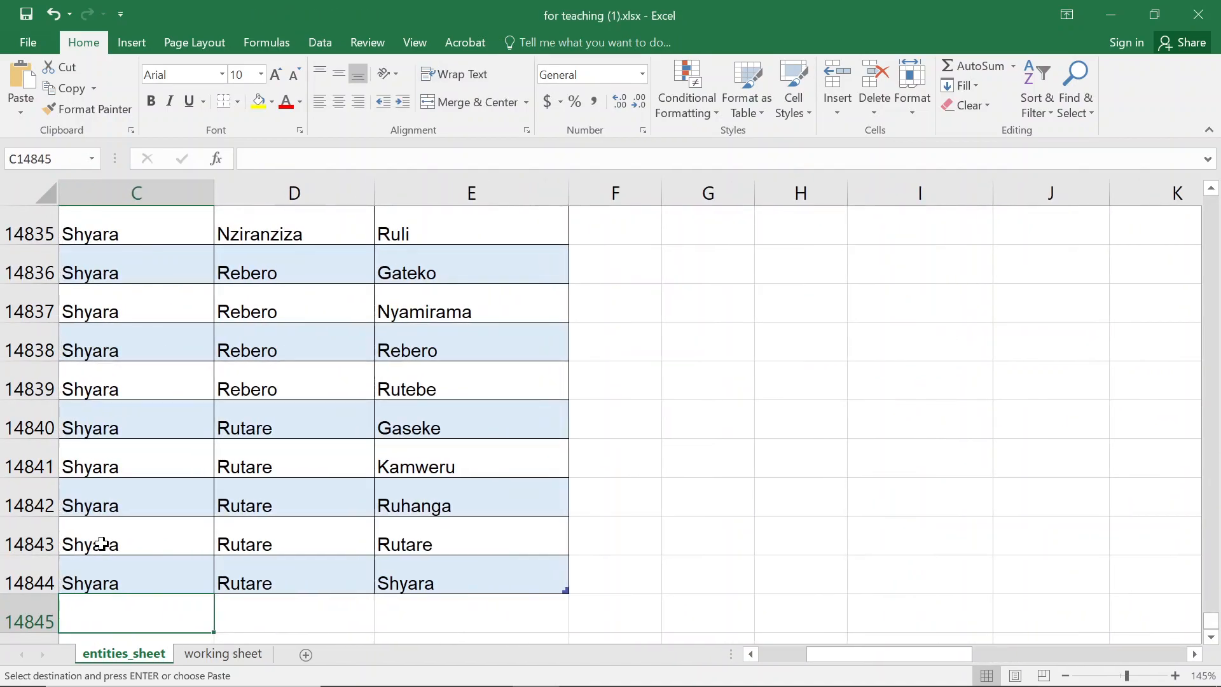
{"action": "key", "text": "Down"}
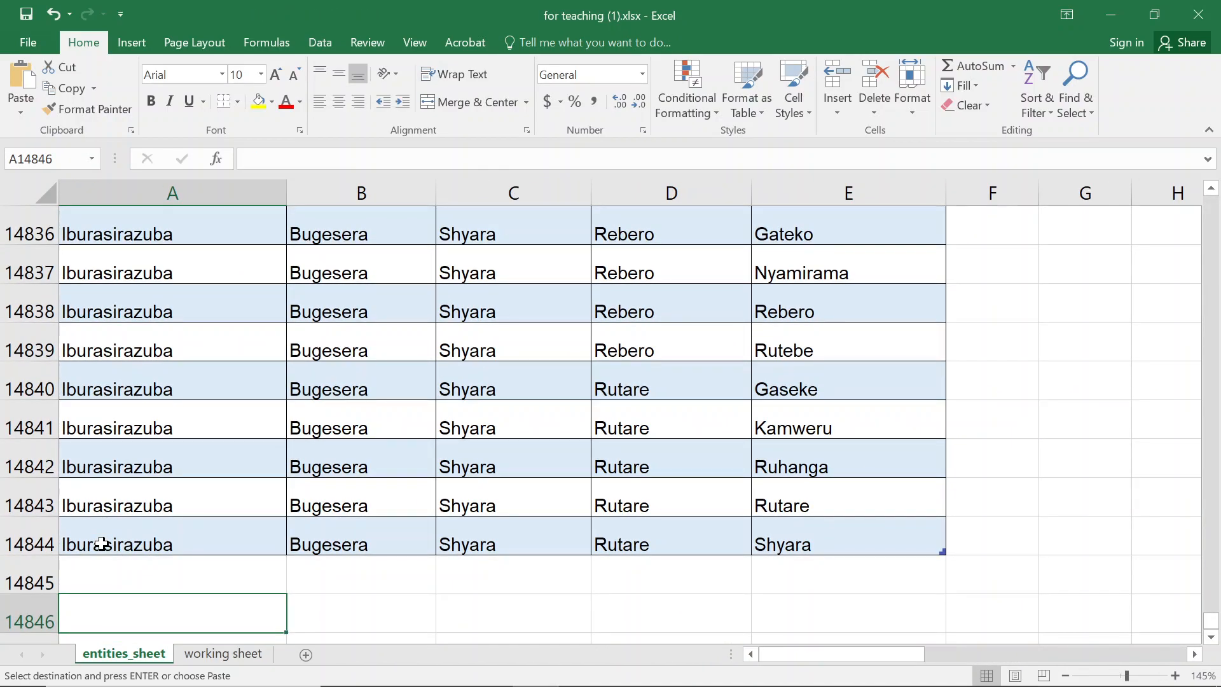
{"action": "key", "text": "Return"}
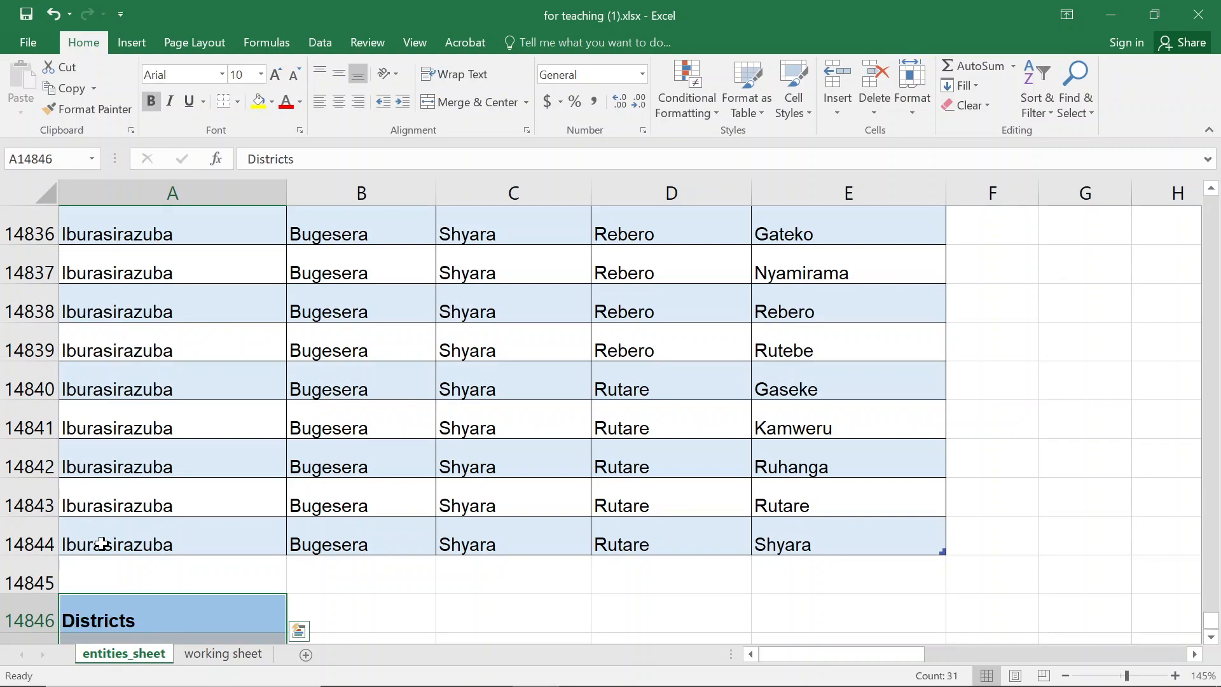
- Select the pasted district entries down to the end to check the list's extent
{"action": "scroll", "coordinate": [105, 537], "scroll_direction": "down", "scroll_amount": 1}
{"action": "left_click", "coordinate": [149, 535]}
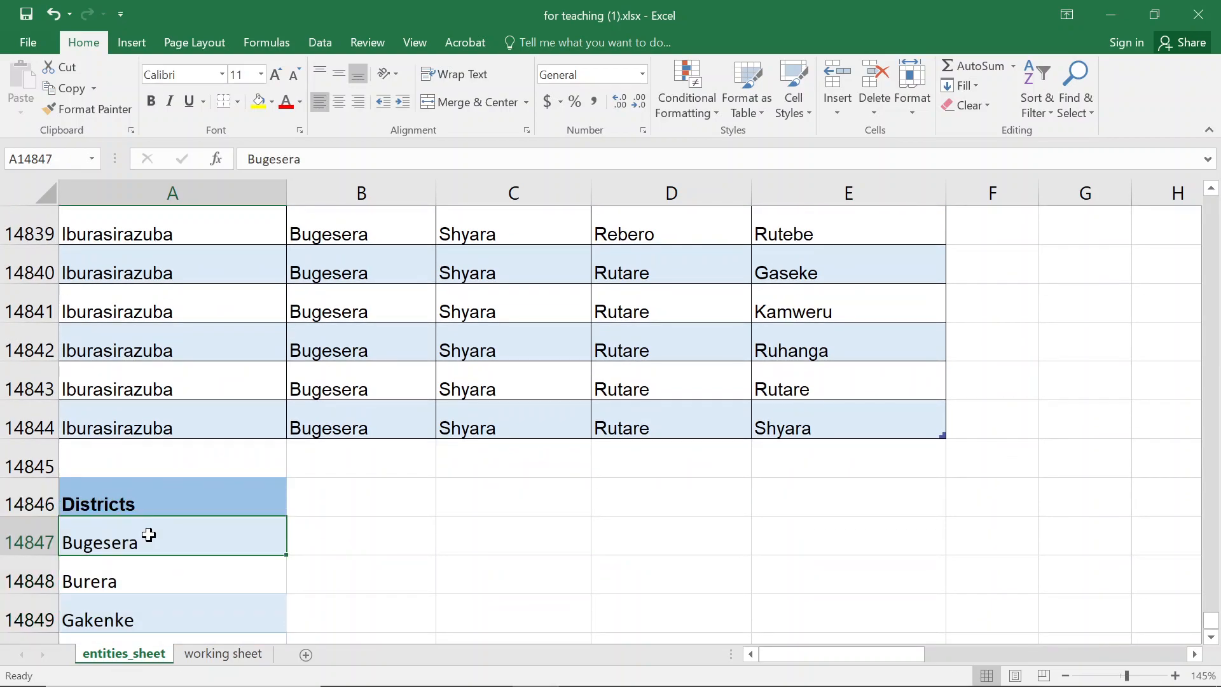
{"action": "key", "text": "ctrl+shift+Down"}
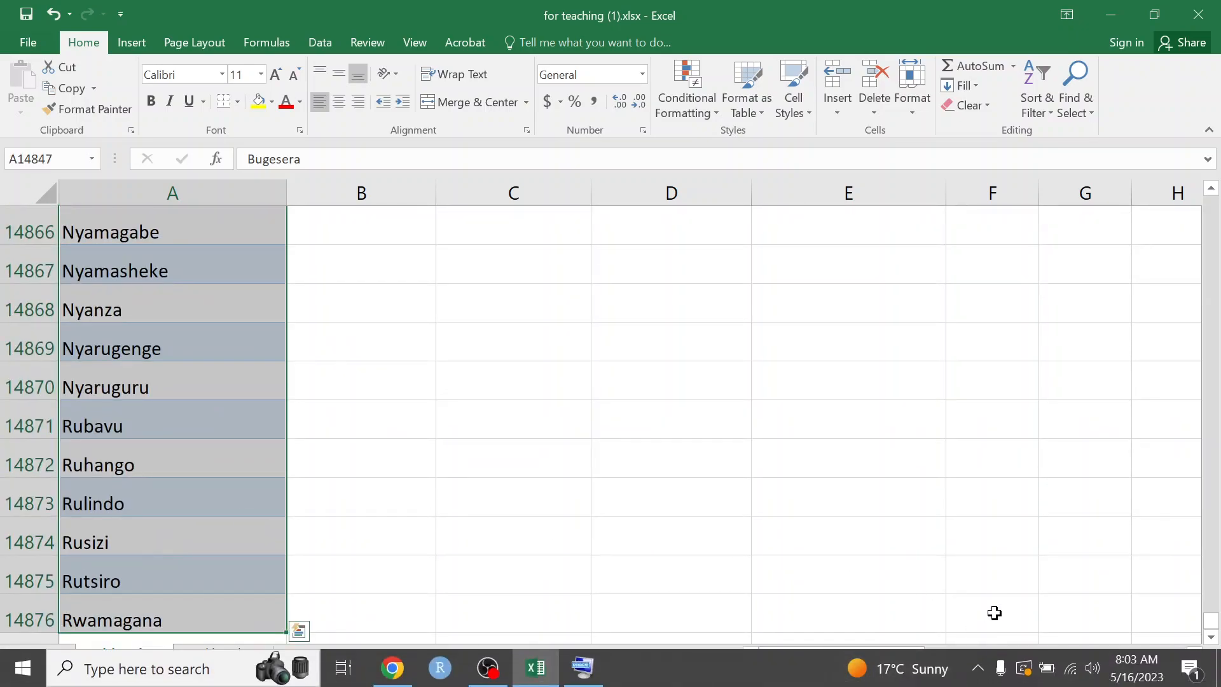
{"action": "left_click", "coordinate": [135, 388]}
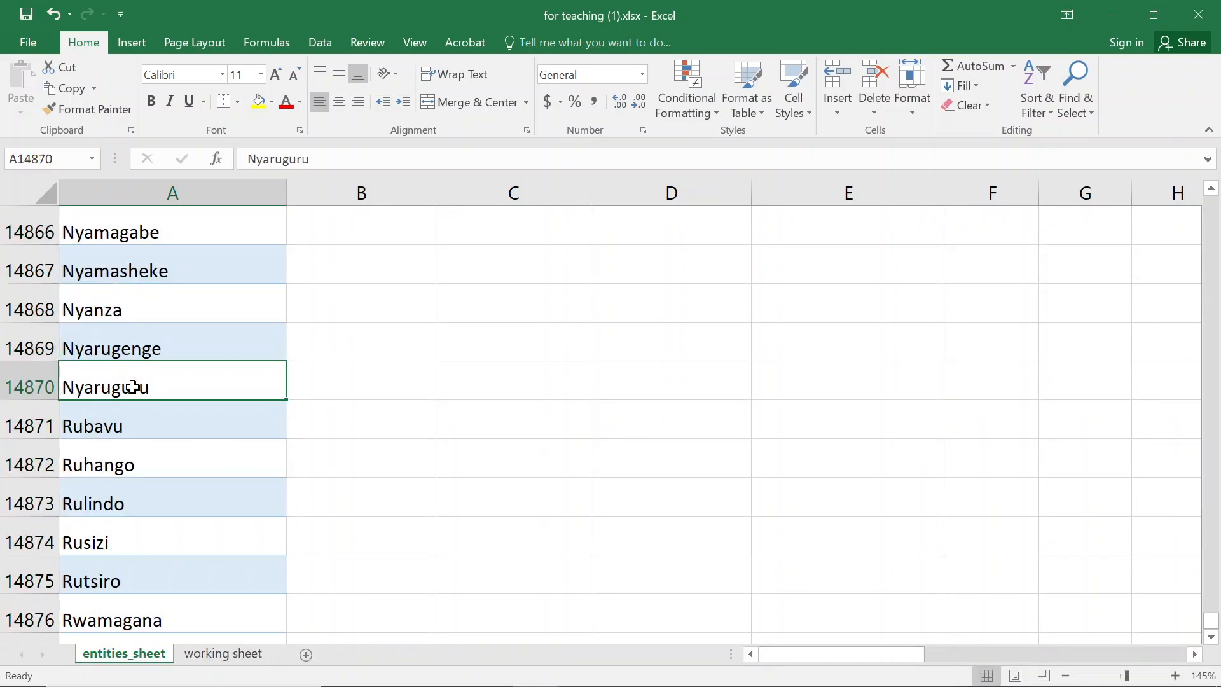
- Browse through the pasted district entries below the data on entities_sheet
{"action": "key", "text": "ctrl+Up"}
{"action": "key", "text": "Down"}
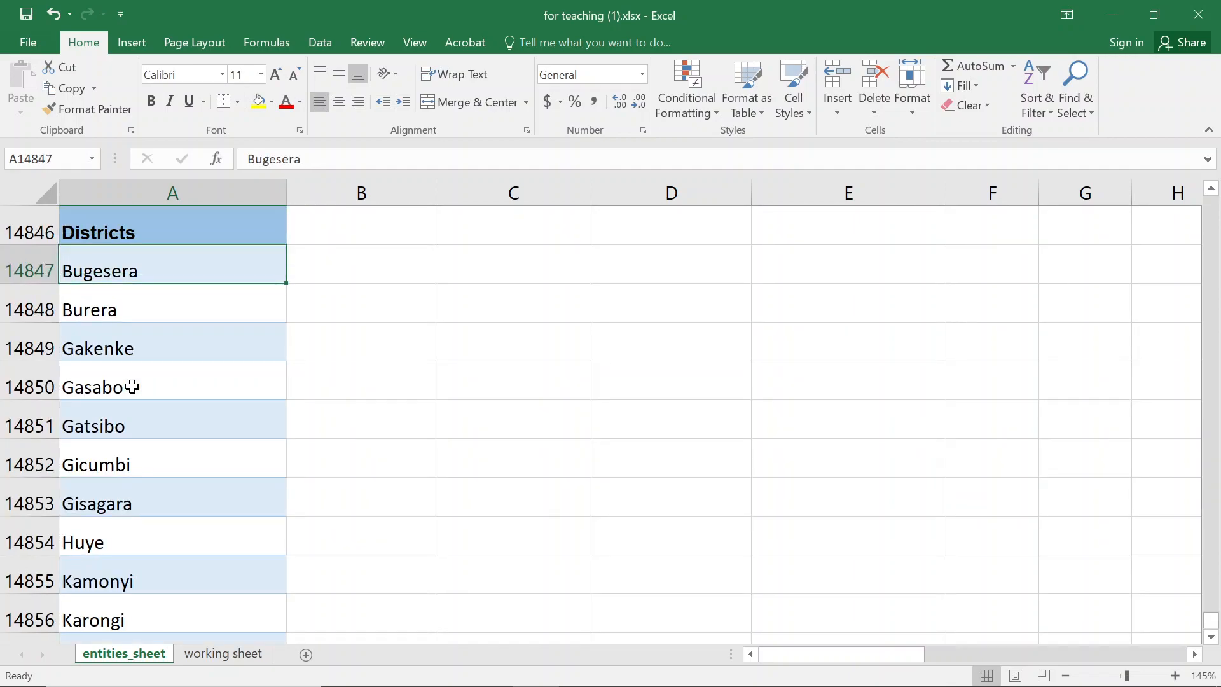
{"action": "left_click", "coordinate": [146, 371]}
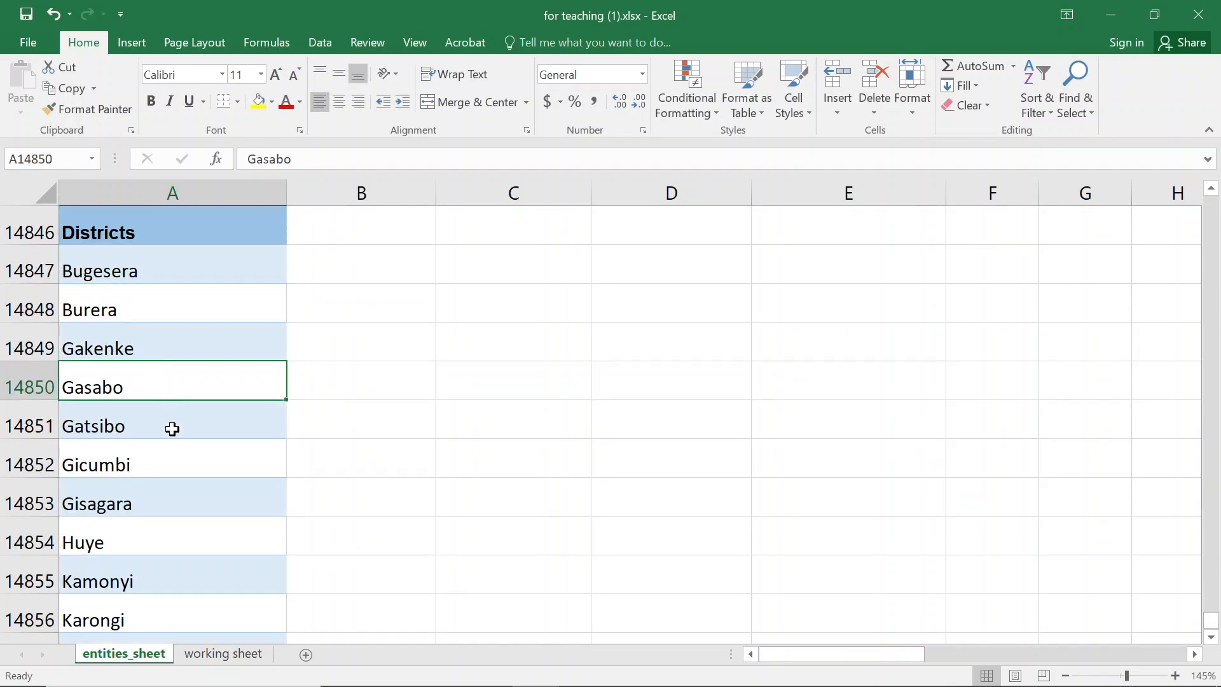
{"action": "left_click", "coordinate": [188, 484]}
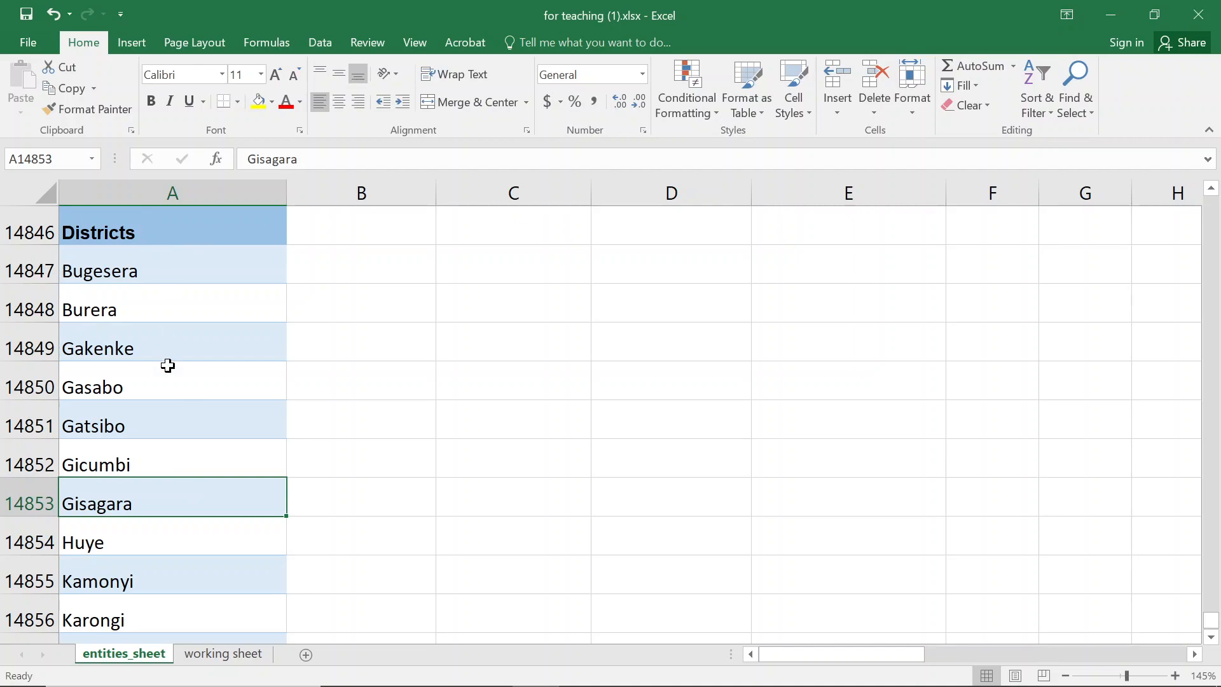
{"action": "scroll", "coordinate": [167, 366], "scroll_direction": "up", "scroll_amount": 1}
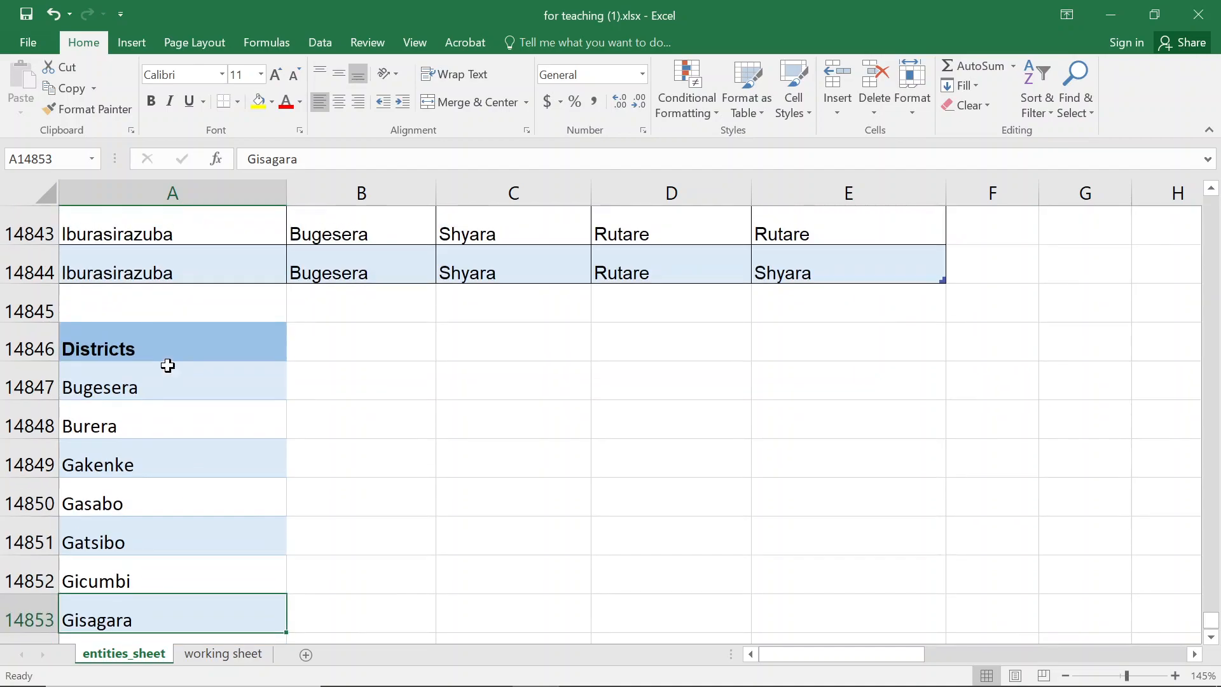
{"action": "left_click", "coordinate": [215, 470]}
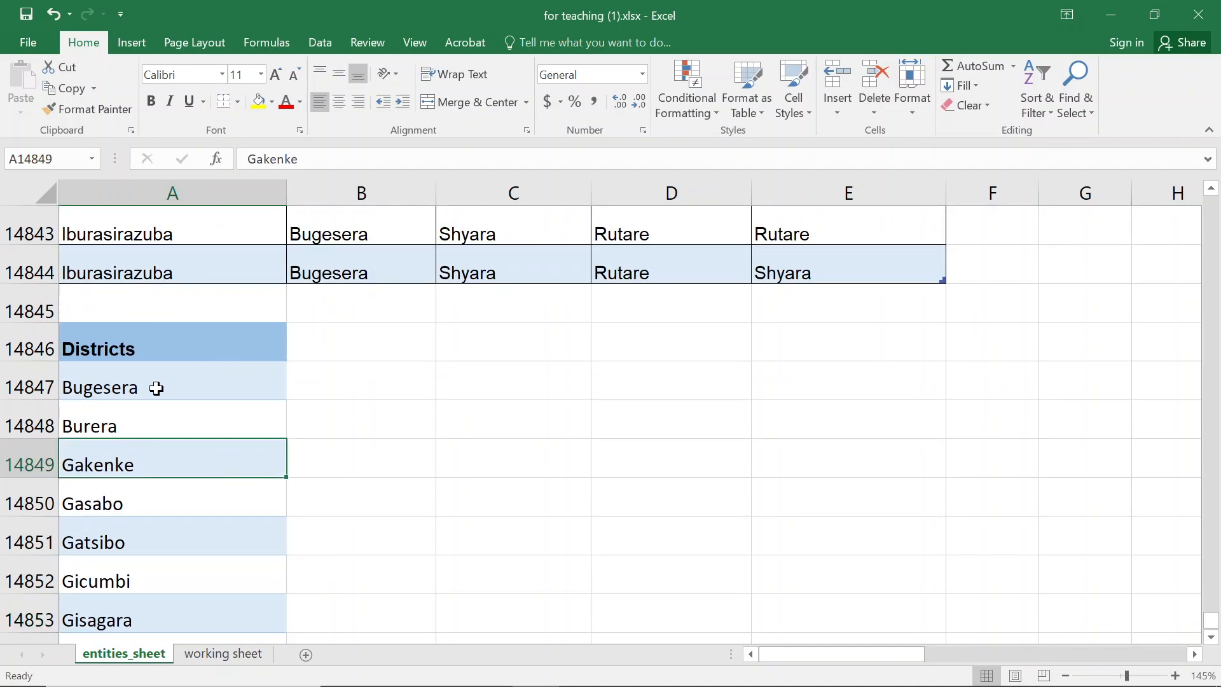
{"action": "left_click", "coordinate": [319, 496]}
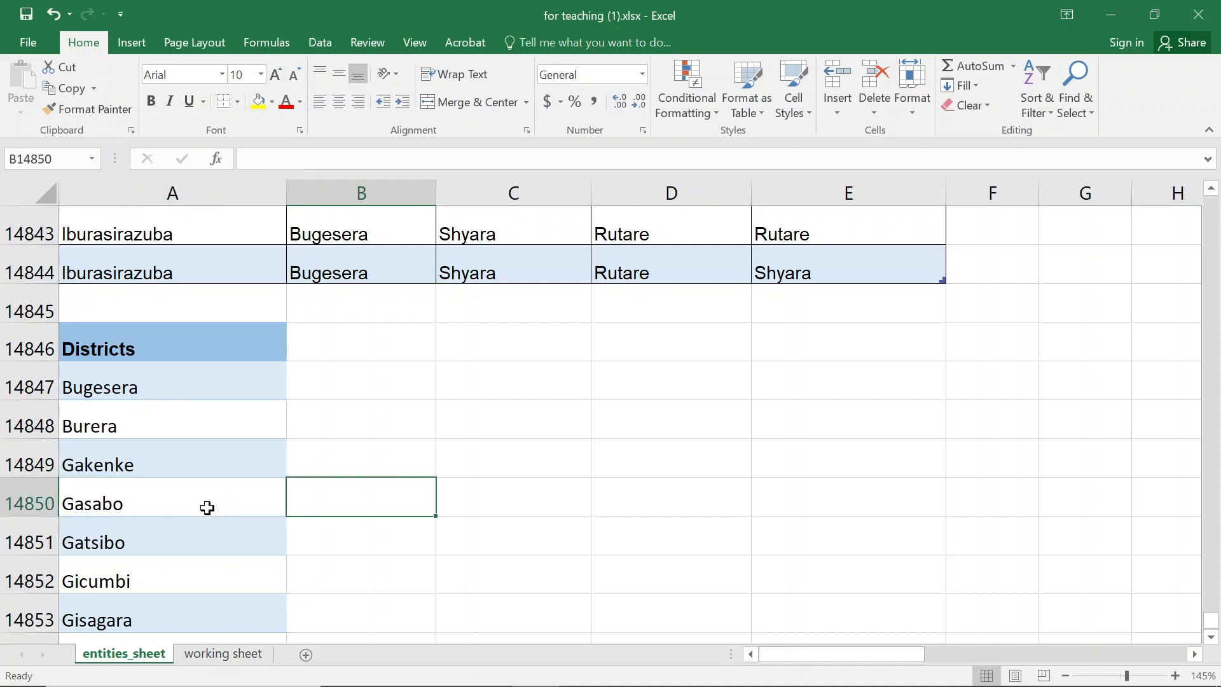
{"action": "left_click", "coordinate": [187, 538]}
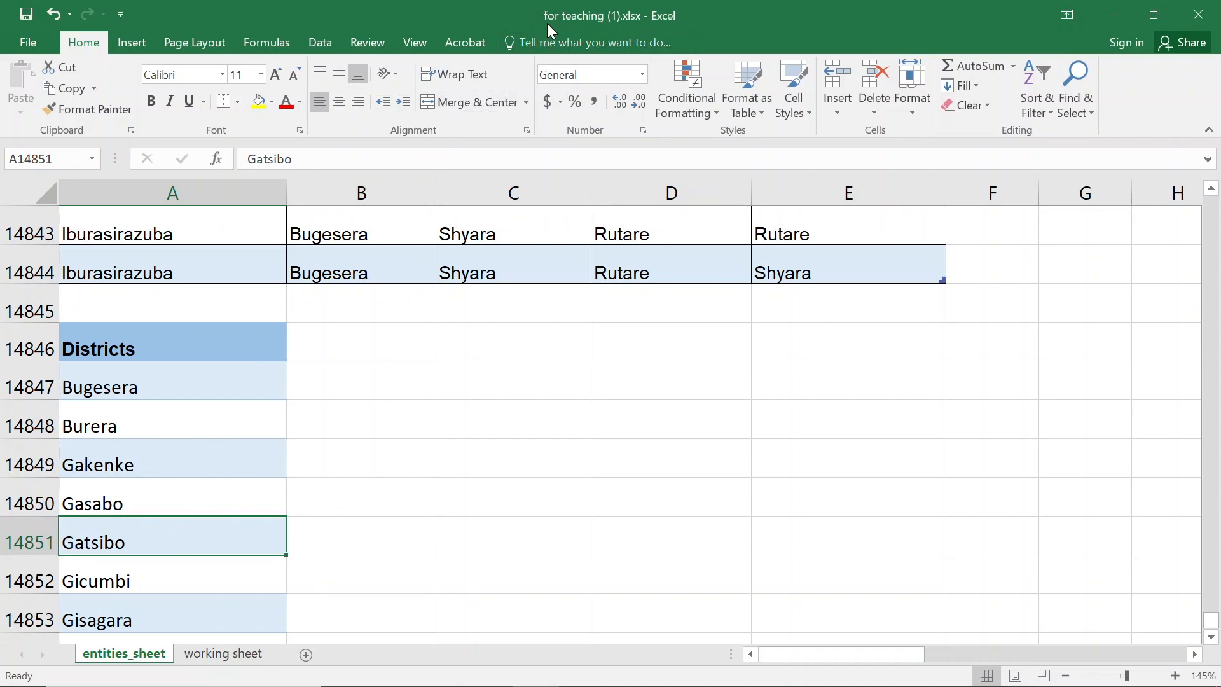
- Format the Districts list from its header at A14846 down to A14876 as a table with headers
{"action": "left_click", "coordinate": [231, 343]}
{"action": "key", "text": "ctrl+shift+Down"}
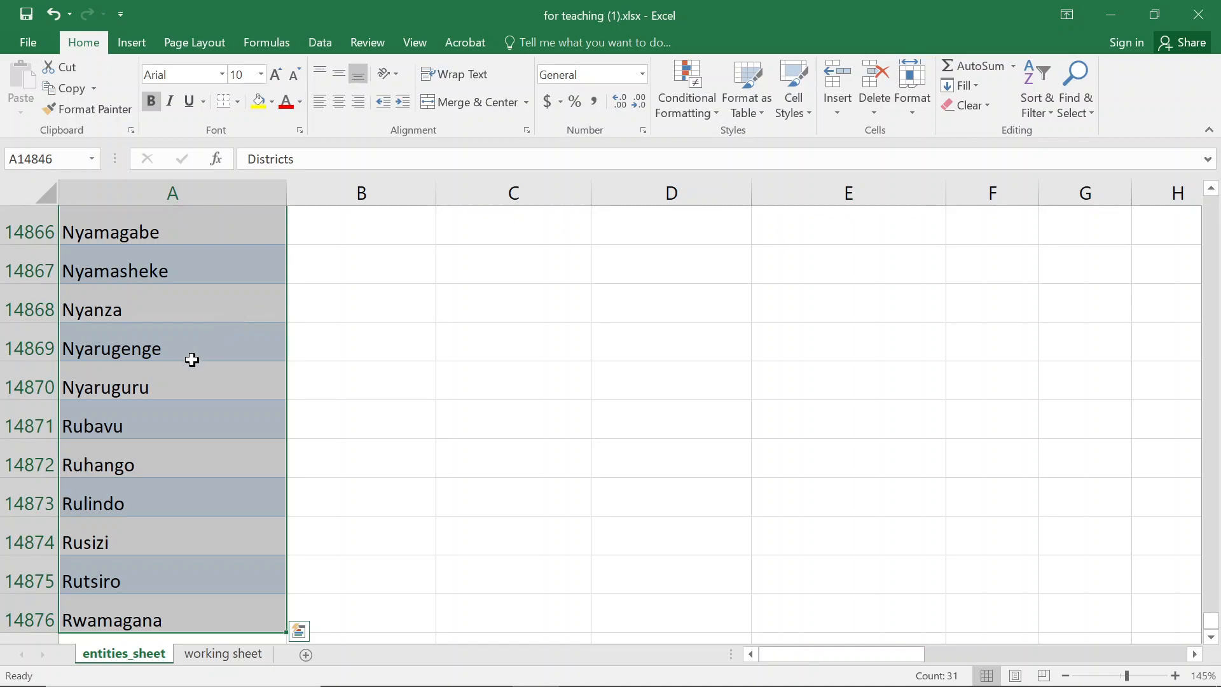
{"action": "left_click", "coordinate": [132, 51]}
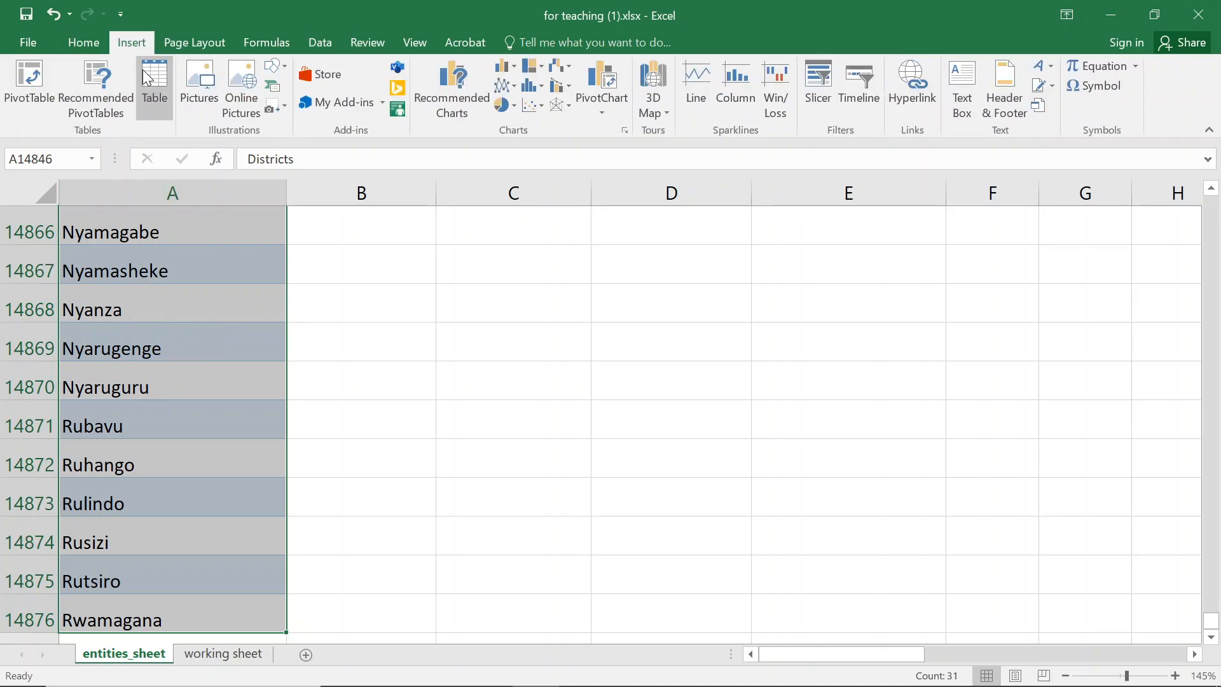
{"action": "left_click", "coordinate": [149, 77]}
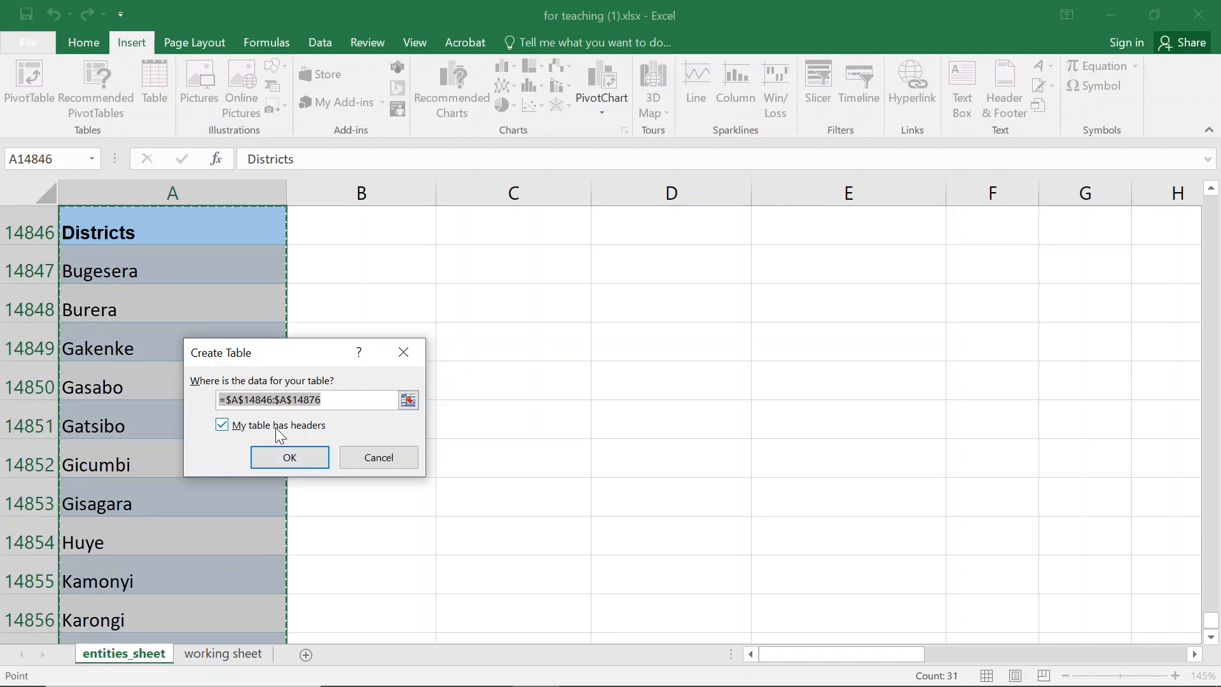
{"action": "left_click", "coordinate": [291, 459]}
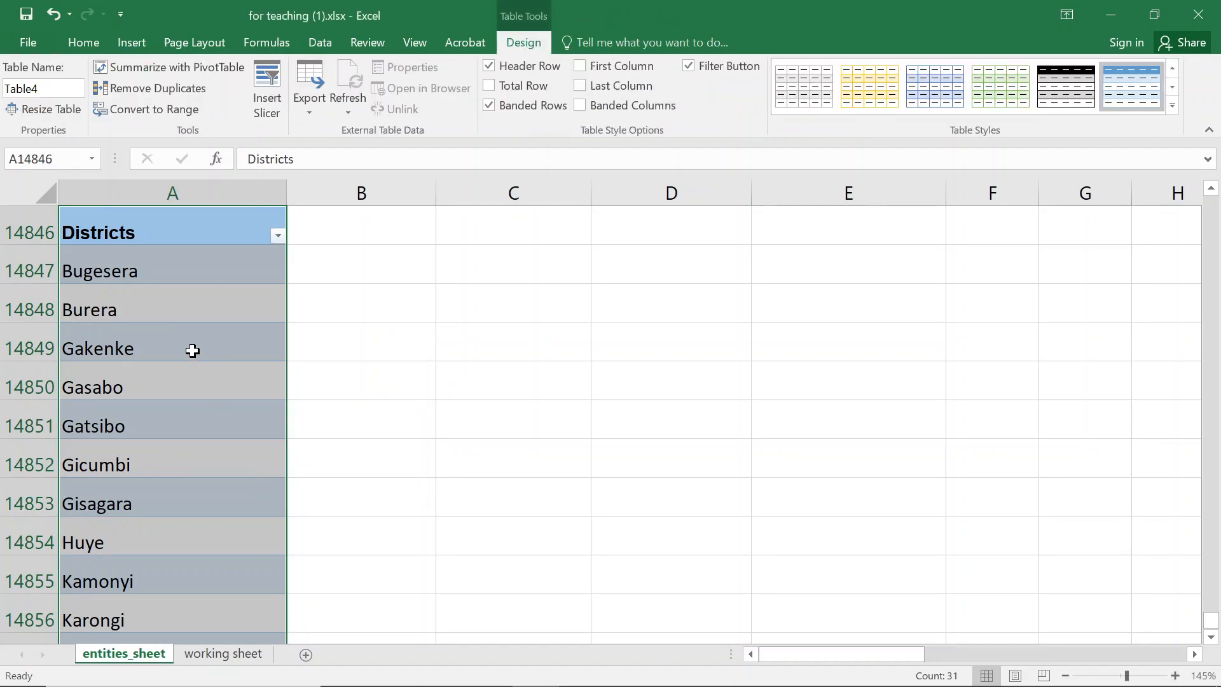
{"action": "left_click", "coordinate": [386, 375]}
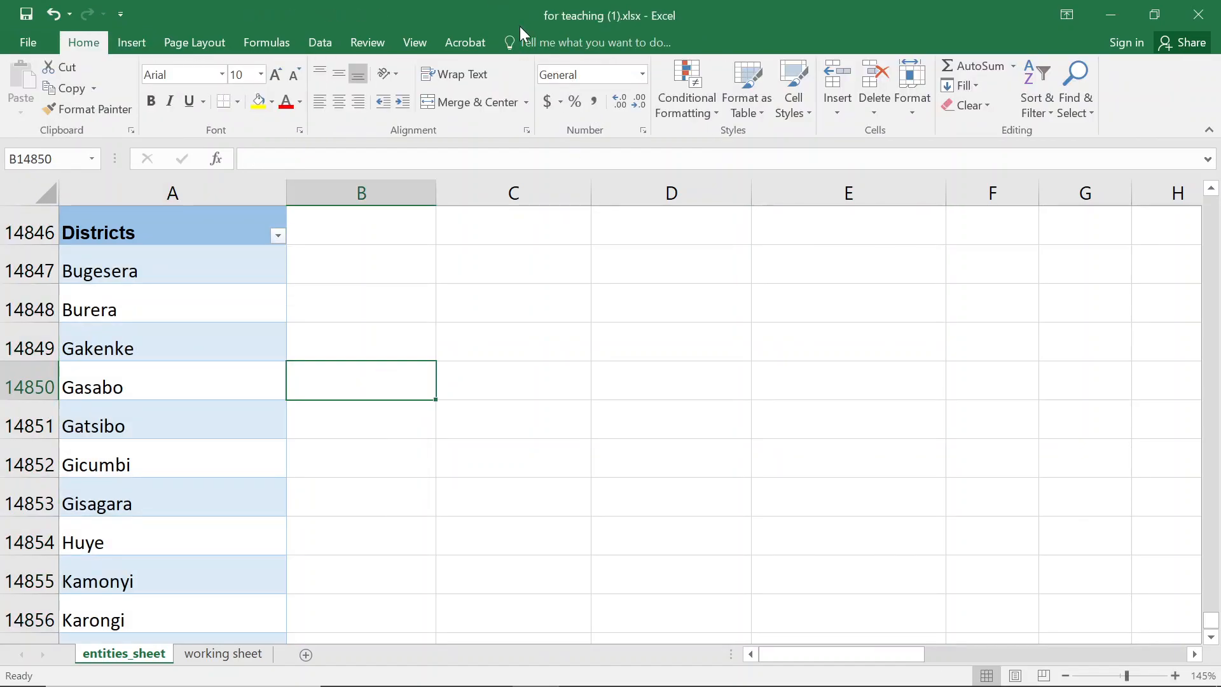
{"action": "left_click", "coordinate": [147, 384]}
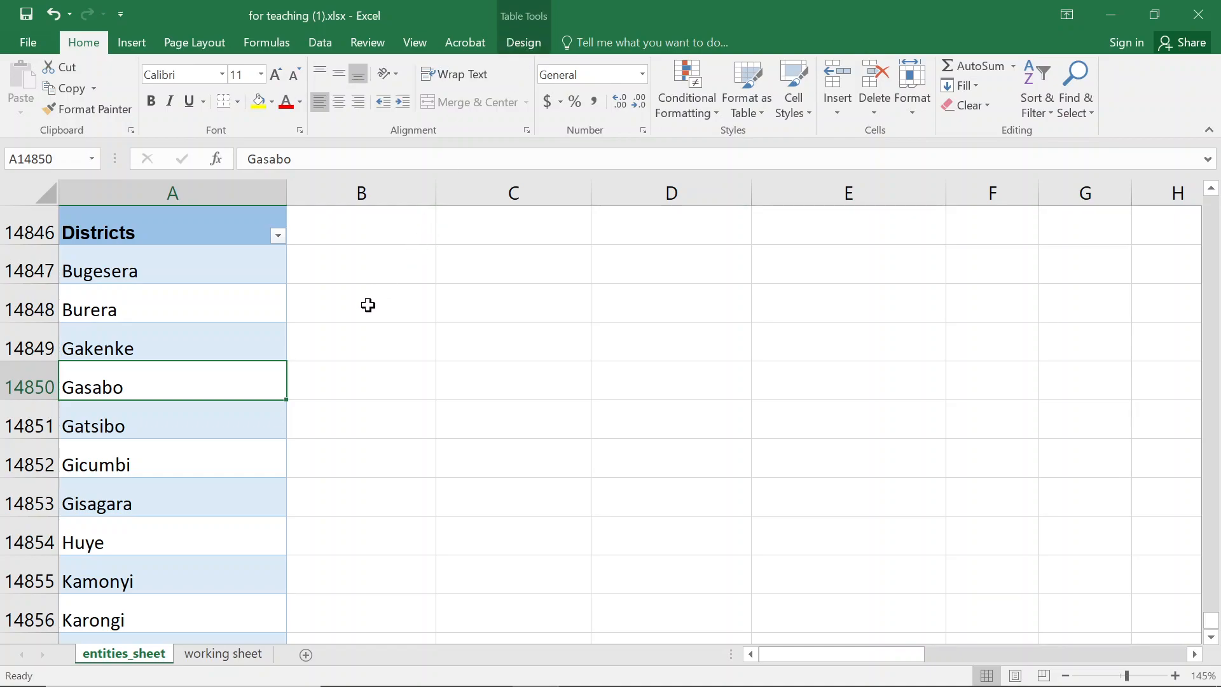
{"action": "left_click", "coordinate": [175, 325]}
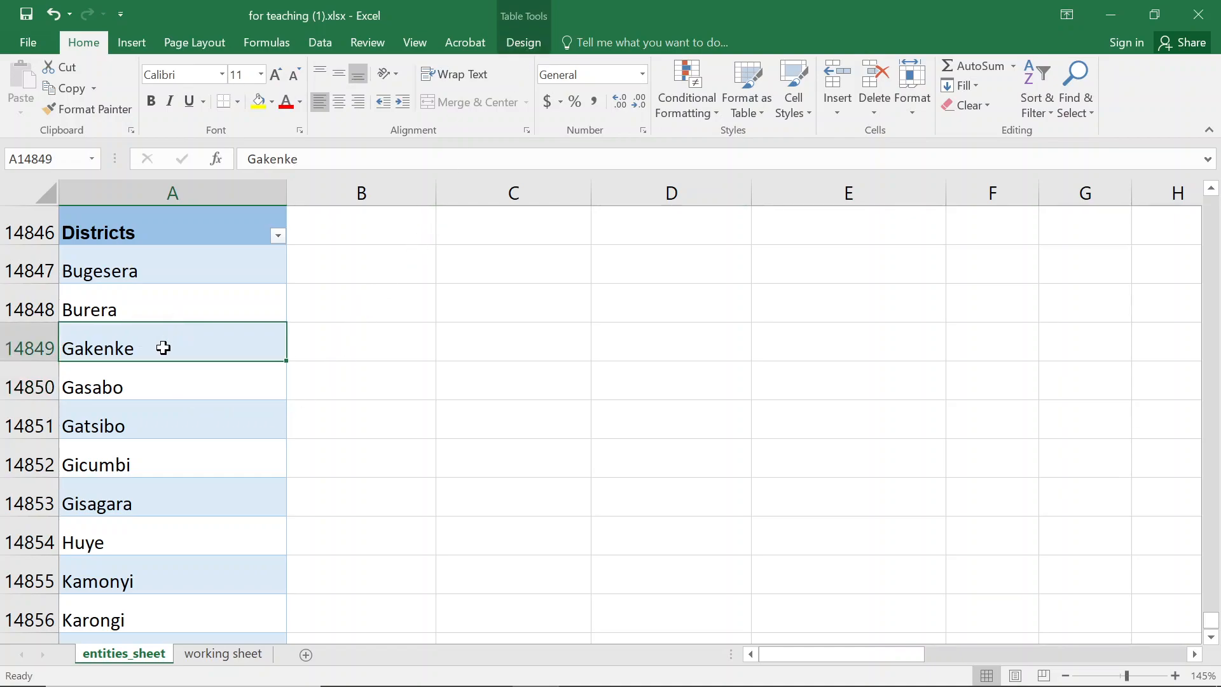
{"action": "left_click", "coordinate": [157, 233]}
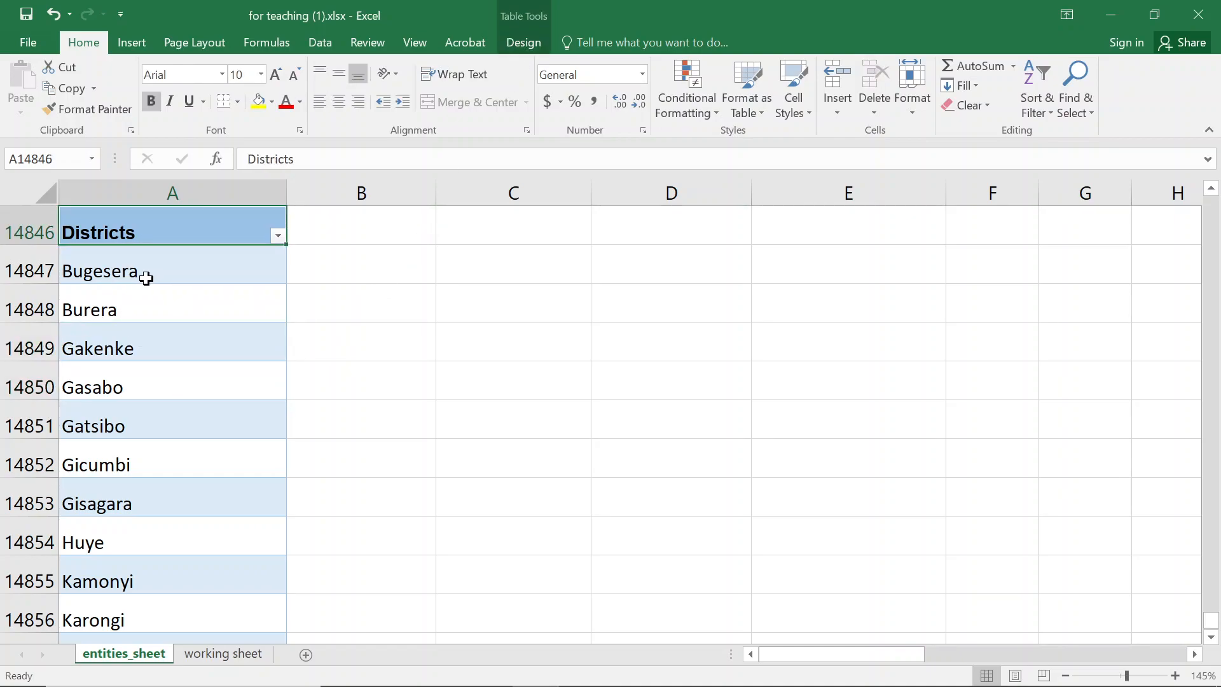
- On the working sheet, change the I3 header to Akarere/Districts
{"action": "left_click", "coordinate": [222, 654]}
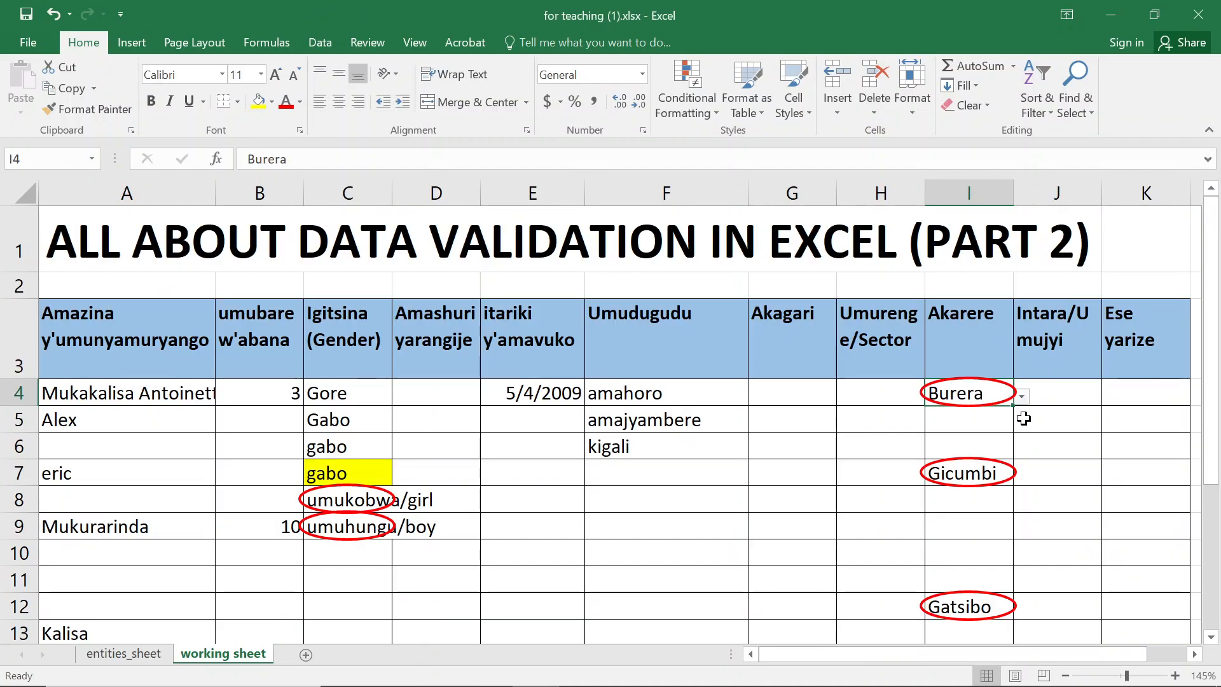
{"action": "left_click", "coordinate": [975, 318]}
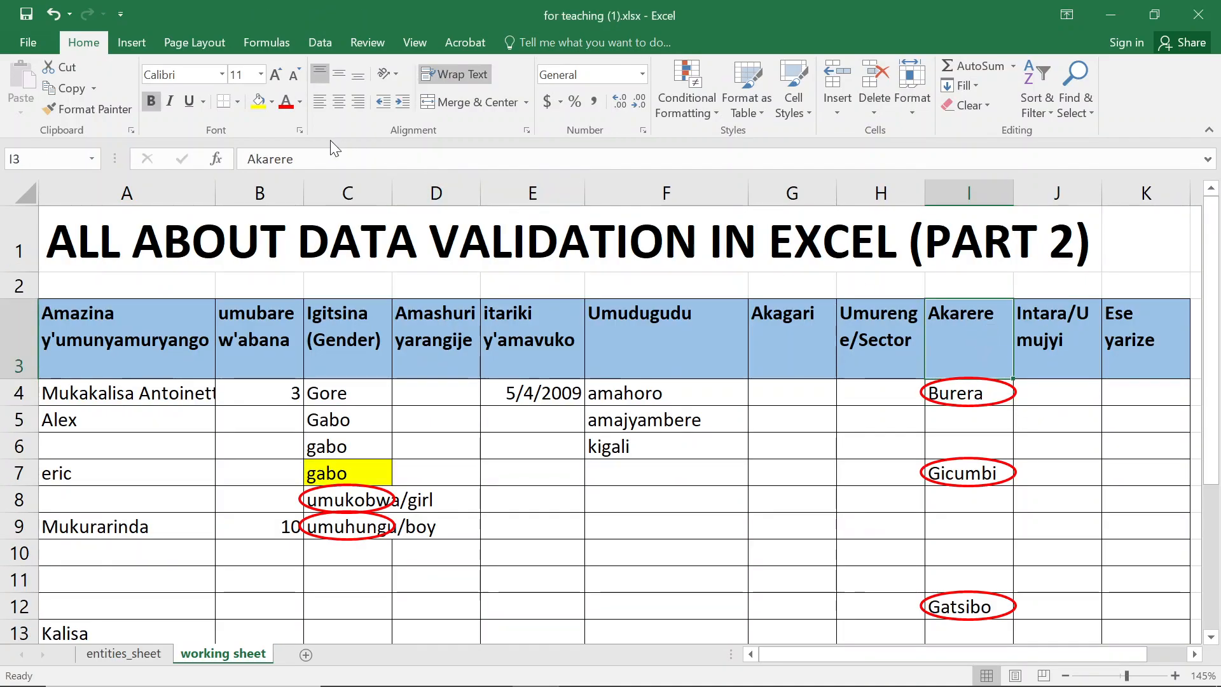
{"action": "left_click", "coordinate": [318, 158]}
{"action": "type", "text": "/"}
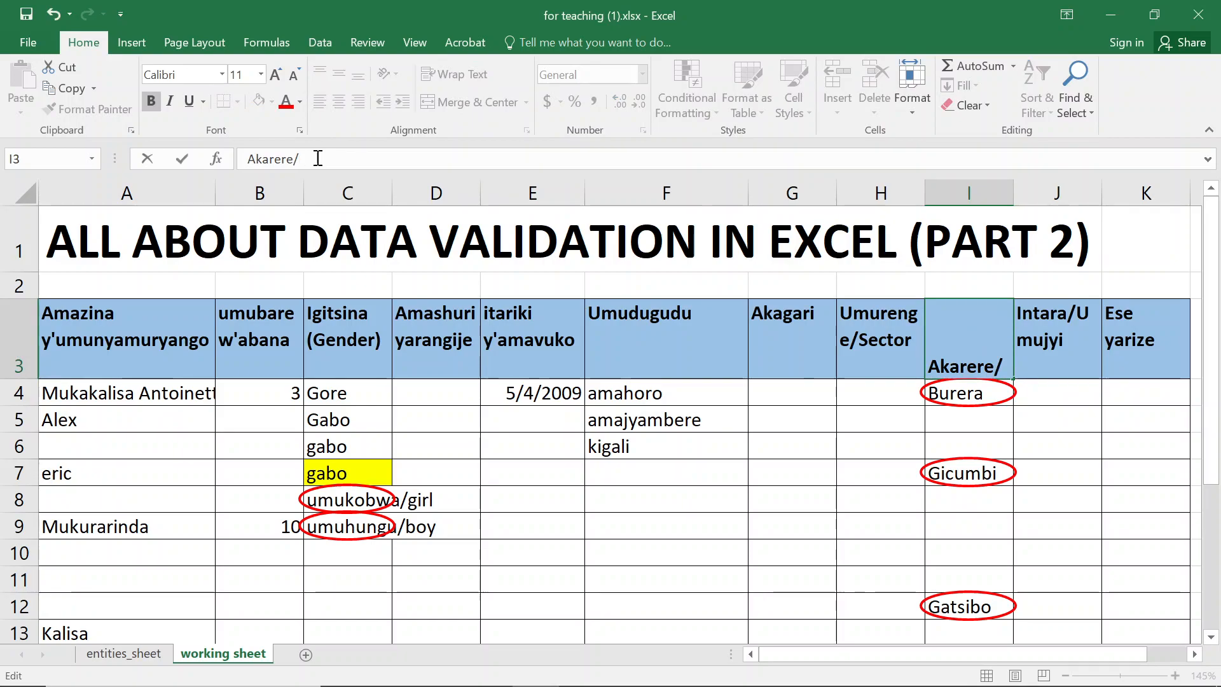
{"action": "type", "text": "District"}
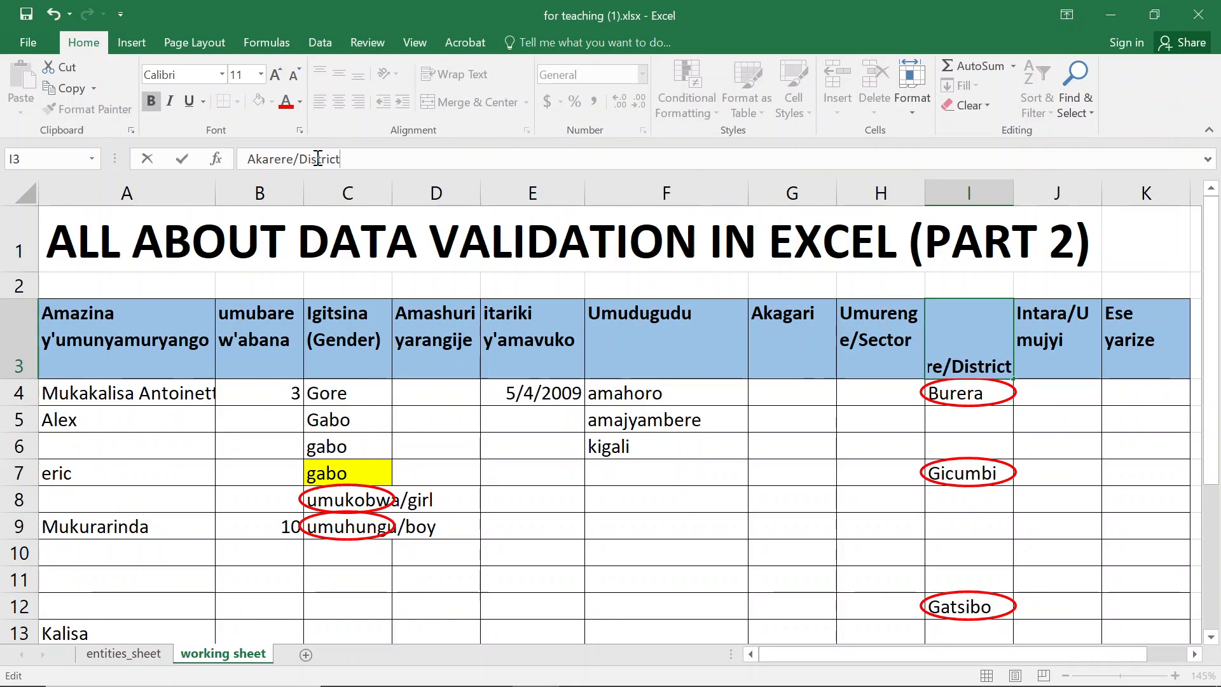
{"action": "type", "text": "s"}
{"action": "key", "text": "Return"}
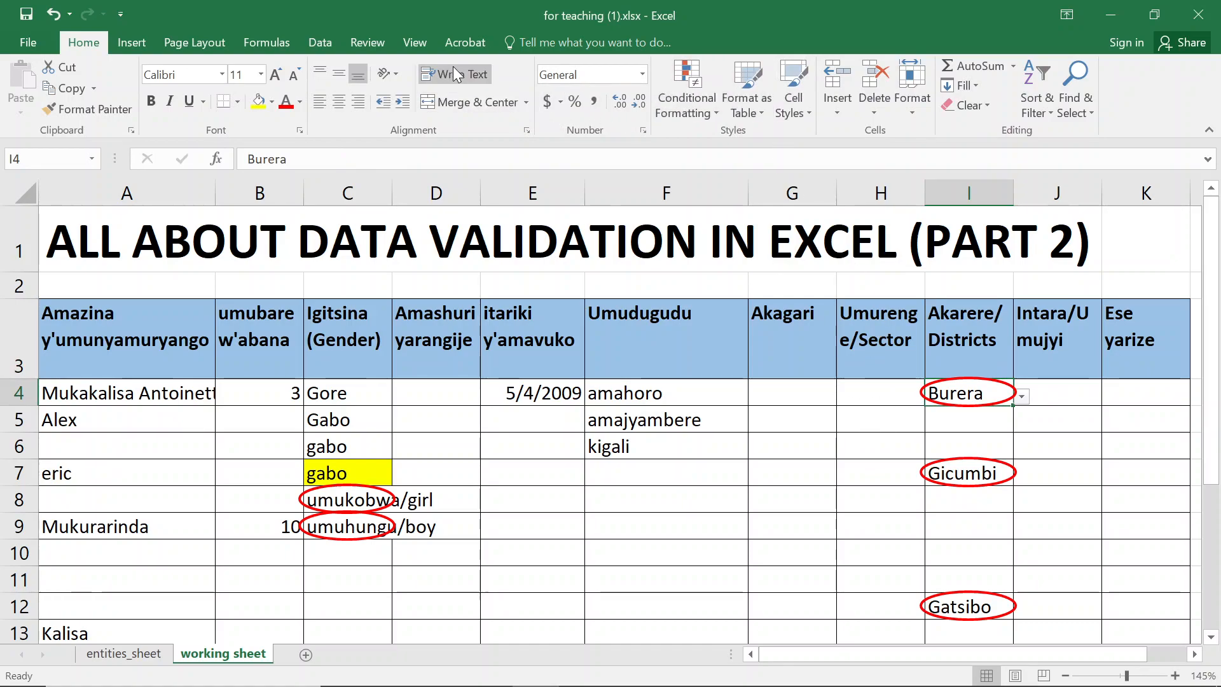
- Open I4's data validation settings and clear the broken list source reference
{"action": "left_click", "coordinate": [315, 39]}
{"action": "left_click", "coordinate": [787, 106]}
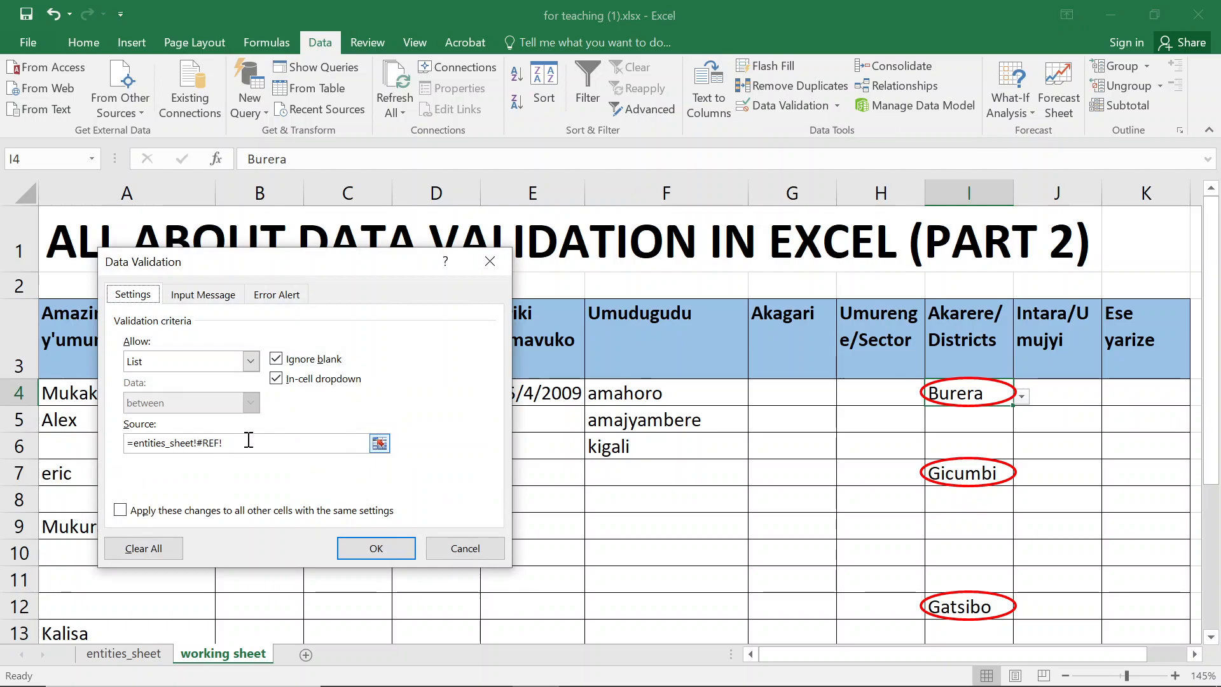
{"action": "left_click_drag", "start_coordinate": [243, 443], "coordinate": [134, 448]}
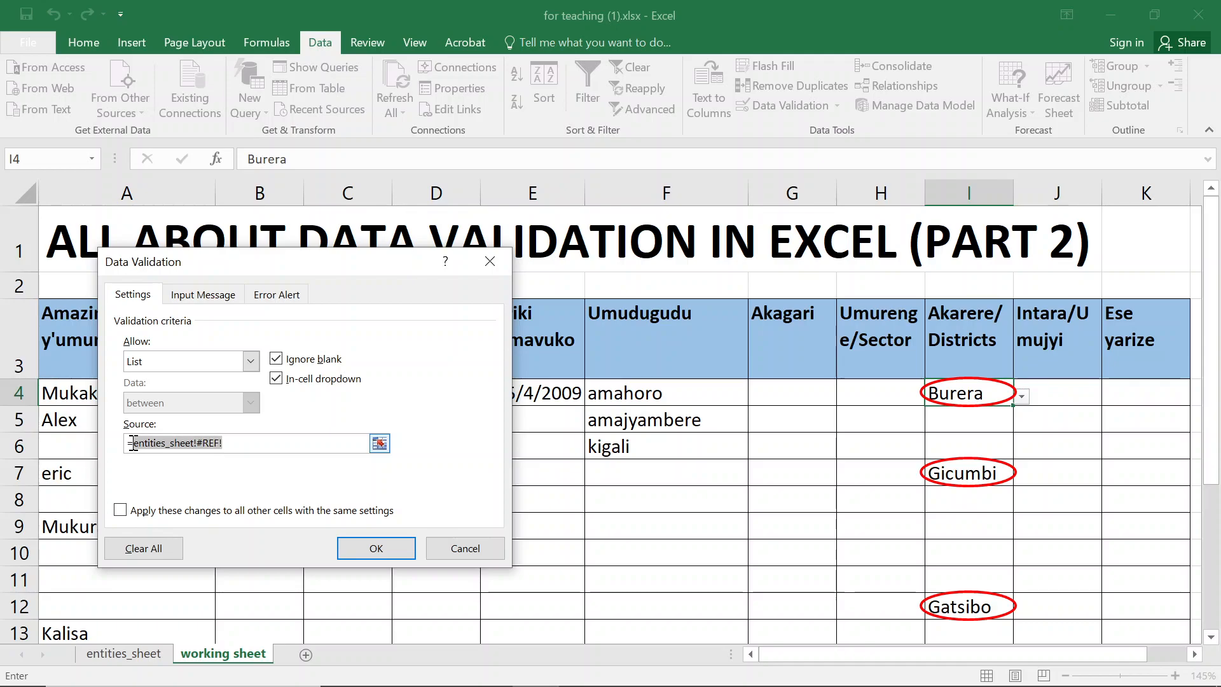
{"action": "left_click", "coordinate": [203, 445]}
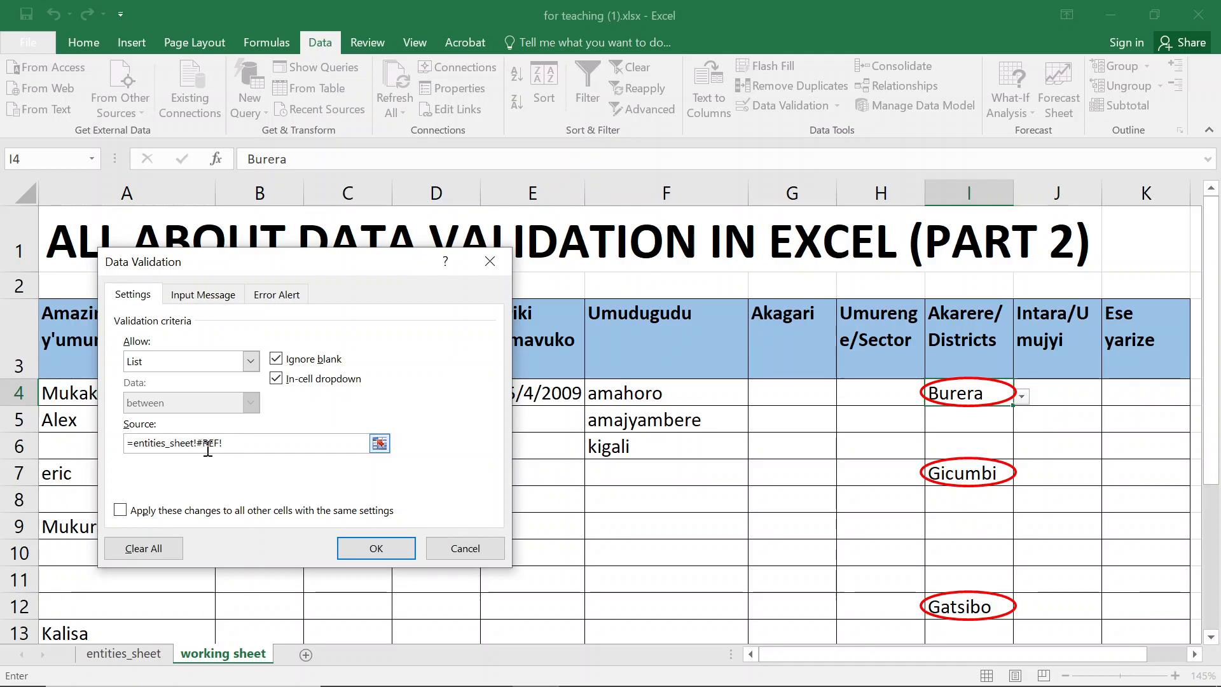
{"action": "left_click_drag", "start_coordinate": [199, 448], "coordinate": [229, 443]}
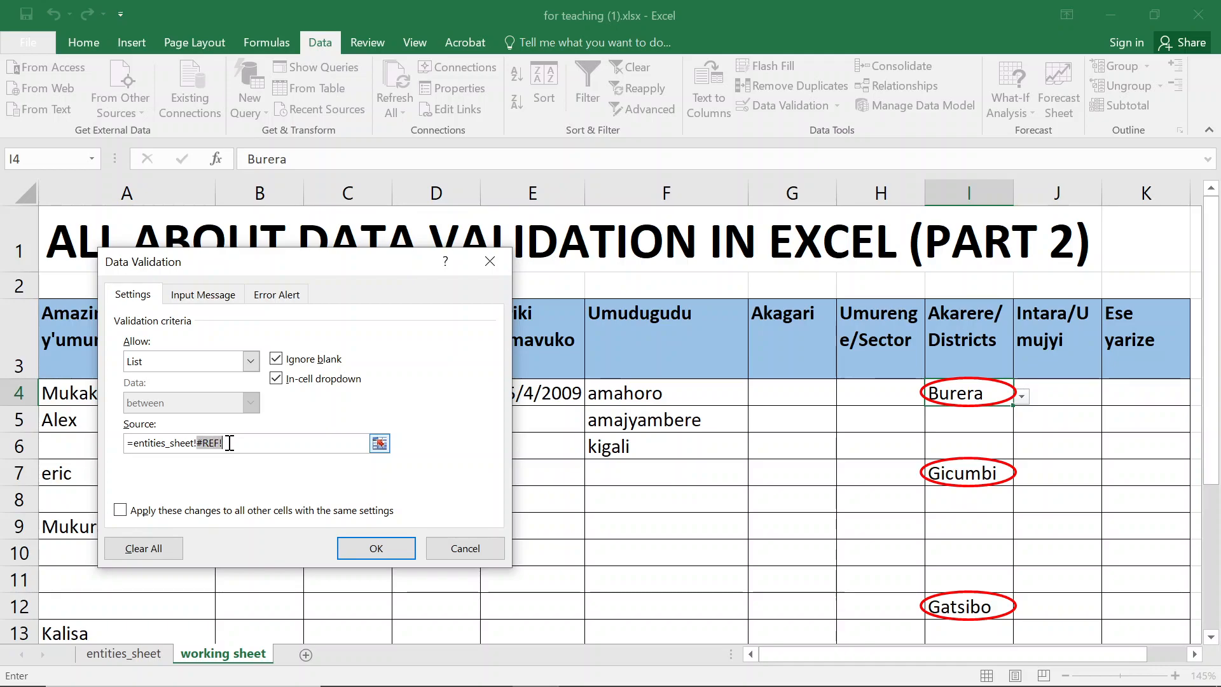
{"action": "left_click", "coordinate": [229, 442]}
{"action": "left_click_drag", "start_coordinate": [230, 443], "coordinate": [200, 443]}
{"action": "left_click_drag", "start_coordinate": [231, 443], "coordinate": [134, 448]}
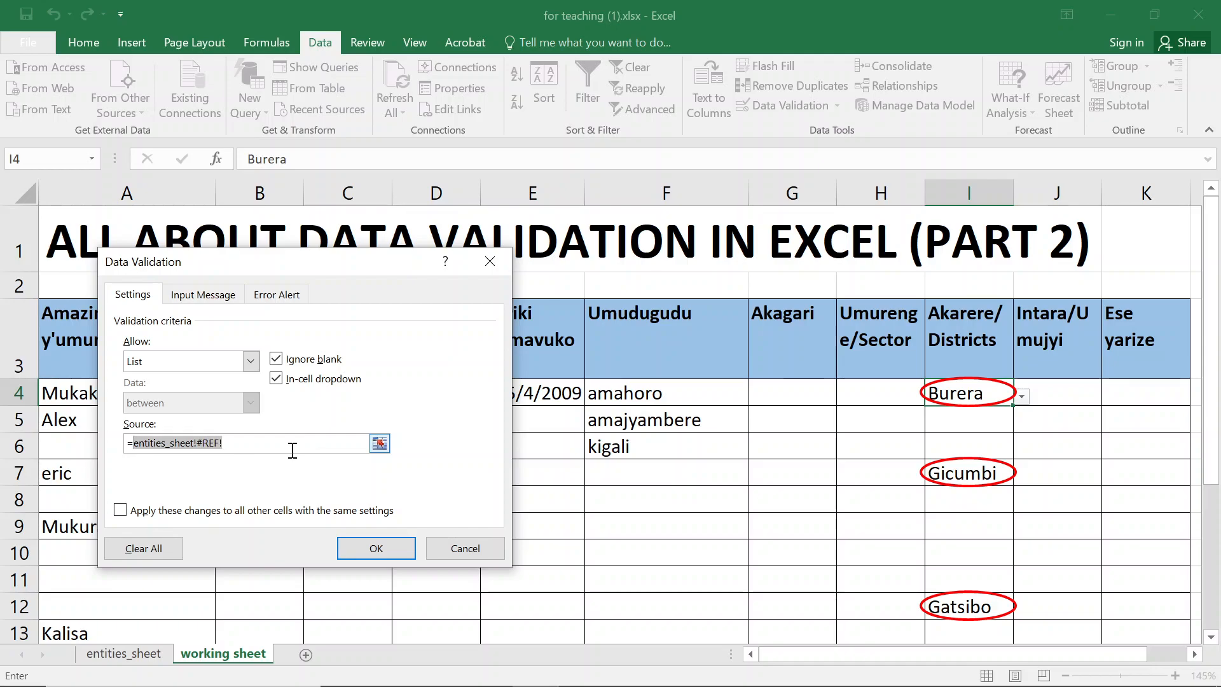
{"action": "key", "text": "BackSpace"}
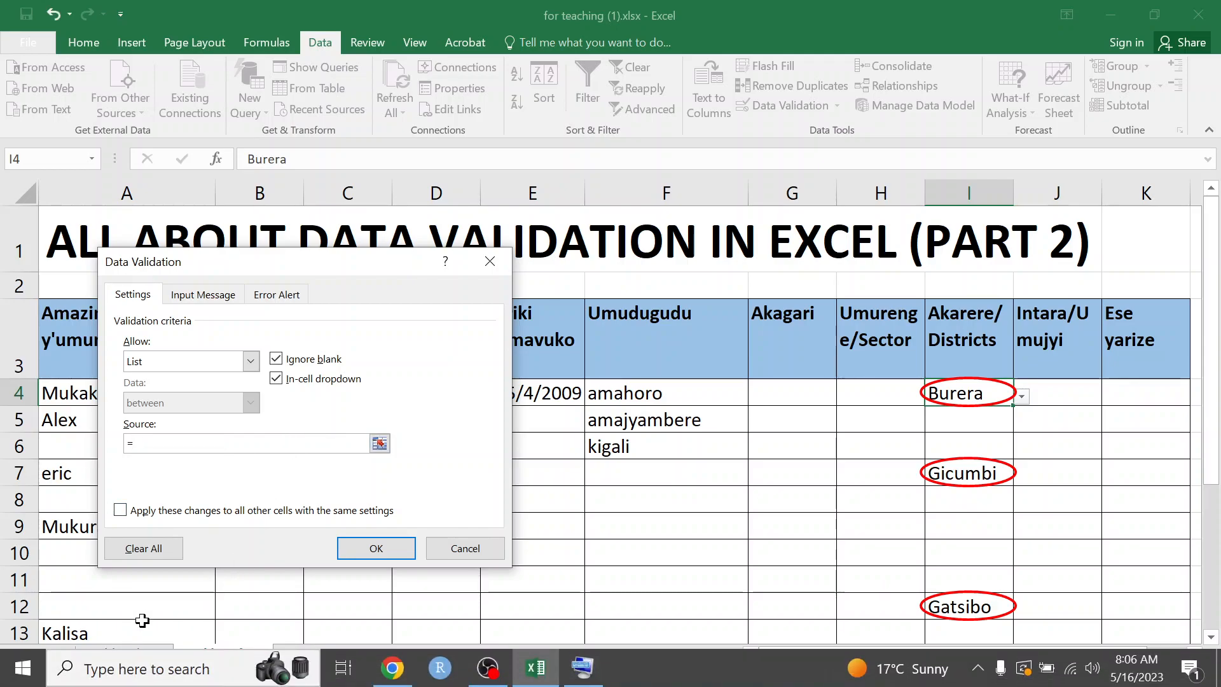
- Try setting the source to the Districts table range and an INDIRECT formula, then close the dialog
{"action": "left_click", "coordinate": [105, 655]}
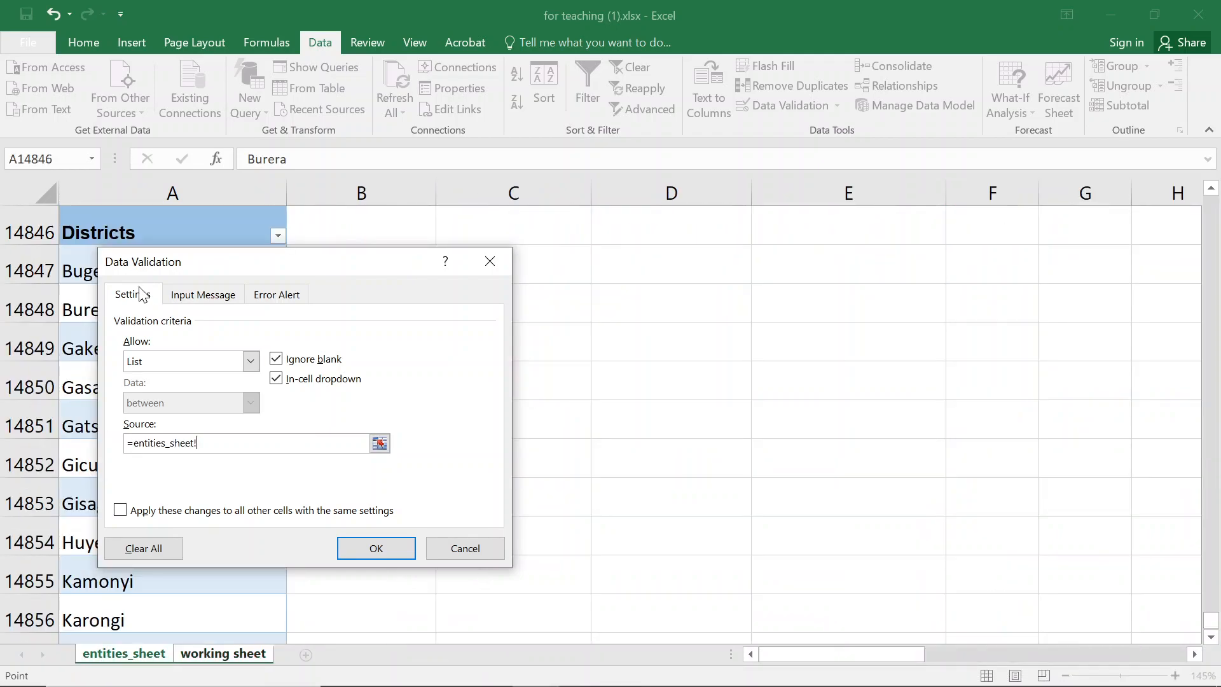
{"action": "left_click", "coordinate": [87, 230]}
{"action": "type", "text": ":$A$14876"}
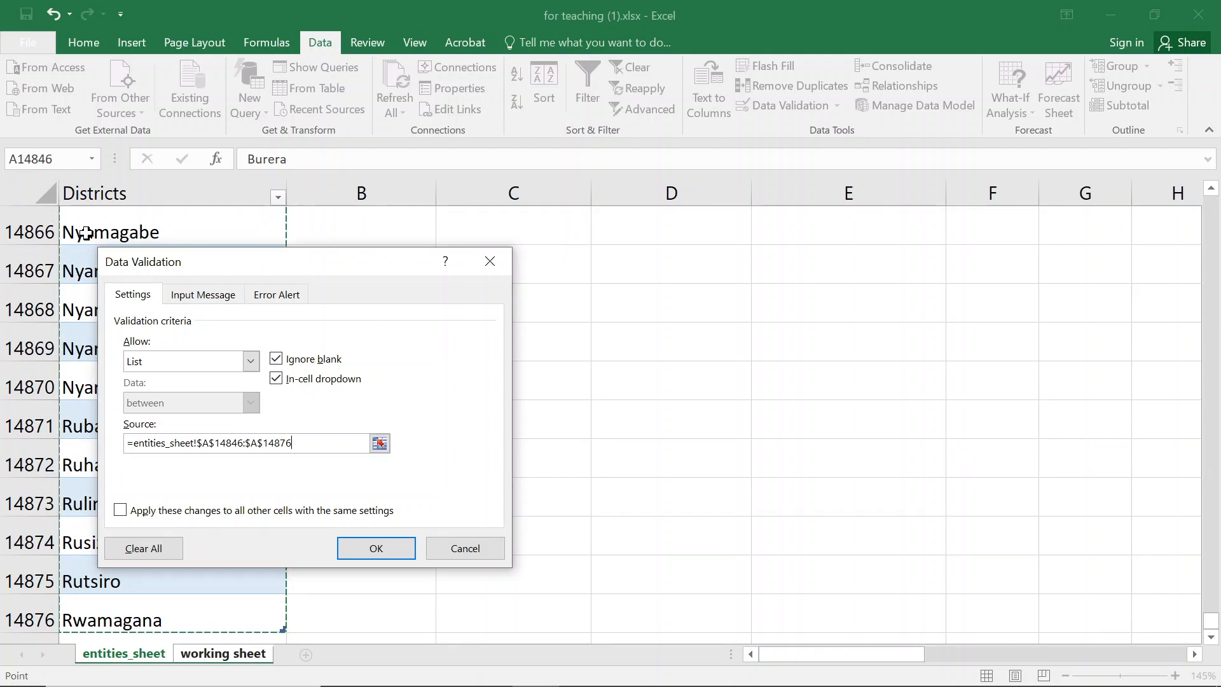
{"action": "key", "text": "BackSpace"}
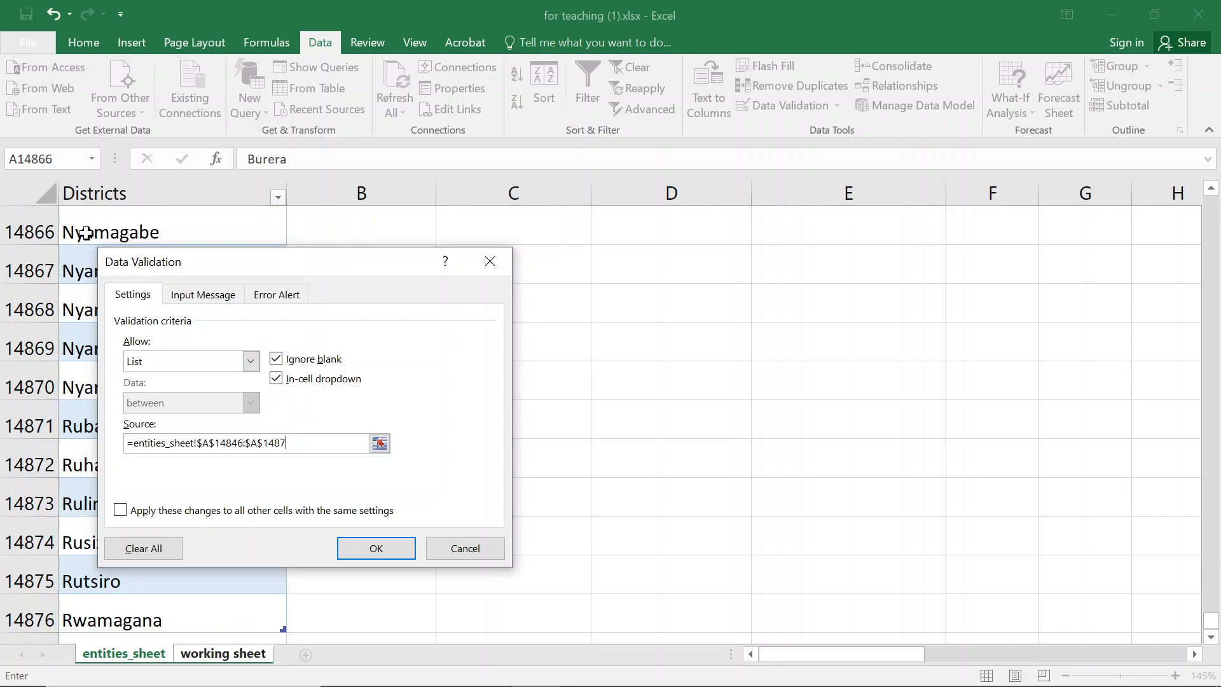
{"action": "key", "text": "BackSpace"}
{"action": "key", "text": "BackSpace"}
{"action": "key", "text": "BackSpace"}
{"action": "key", "text": "BackSpace"}
{"action": "key", "text": "BackSpace"}
{"action": "key", "text": "BackSpace"}
{"action": "key", "text": "BackSpace"}
{"action": "key", "text": "BackSpace"}
{"action": "key", "text": "BackSpace"}
{"action": "key", "text": "BackSpace"}
{"action": "key", "text": "BackSpace"}
{"action": "key", "text": "BackSpace"}
{"action": "key", "text": "BackSpace"}
{"action": "key", "text": "BackSpace"}
{"action": "key", "text": "BackSpace"}
{"action": "key", "text": "BackSpace"}
{"action": "key", "text": "BackSpace"}
{"action": "key", "text": "BackSpace"}
{"action": "key", "text": "BackSpace"}
{"action": "key", "text": "BackSpace"}
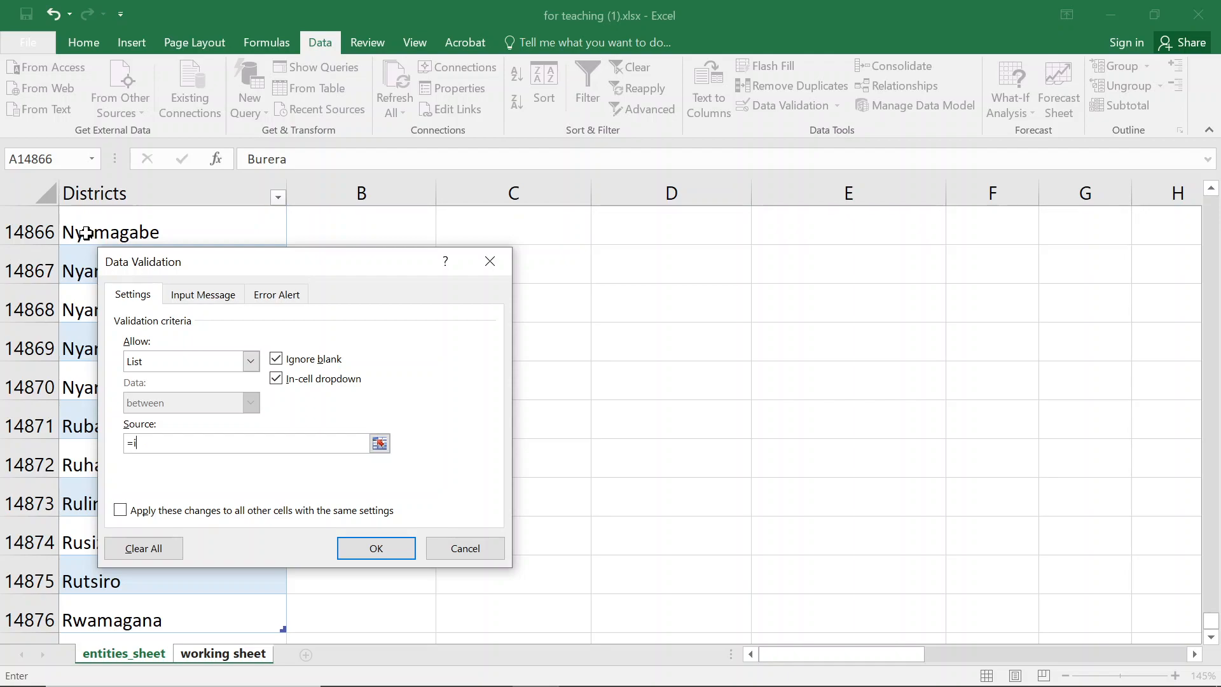
{"action": "type", "text": "direct("}
{"action": "left_click", "coordinate": [489, 261]}
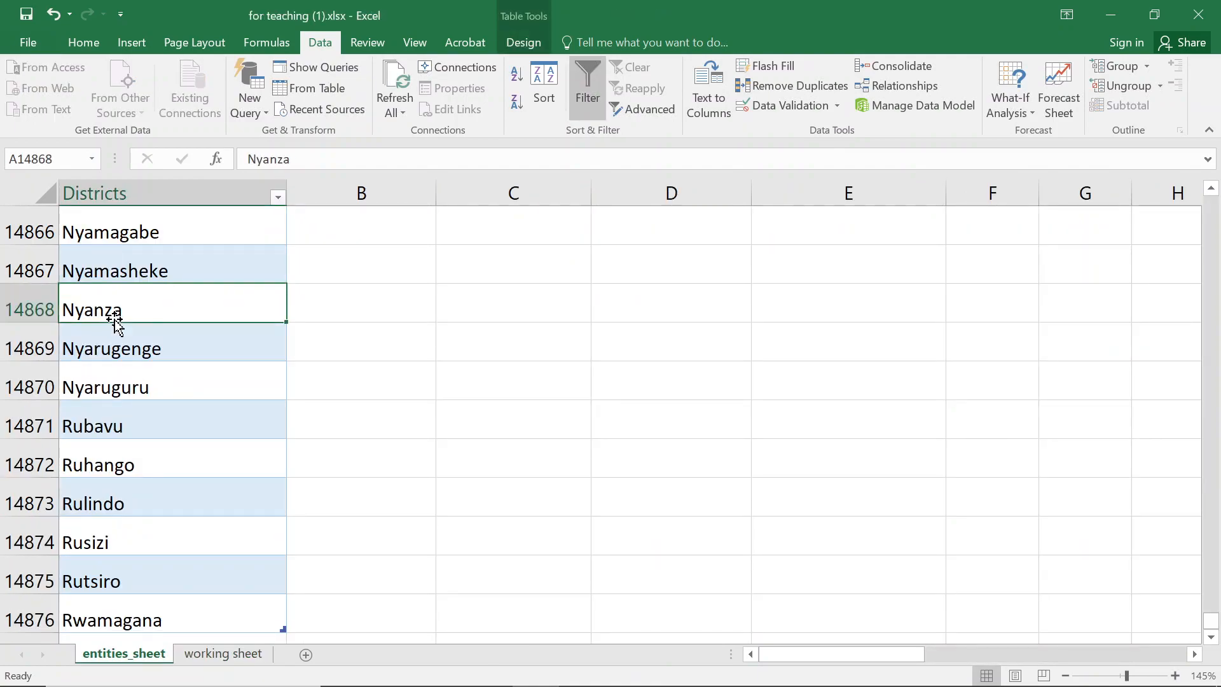
- Rename the Districts table to districts_new and return to the working sheet
{"action": "left_click", "coordinate": [531, 39]}
{"action": "double_click", "coordinate": [49, 89]}
{"action": "type", "text": "districts"}
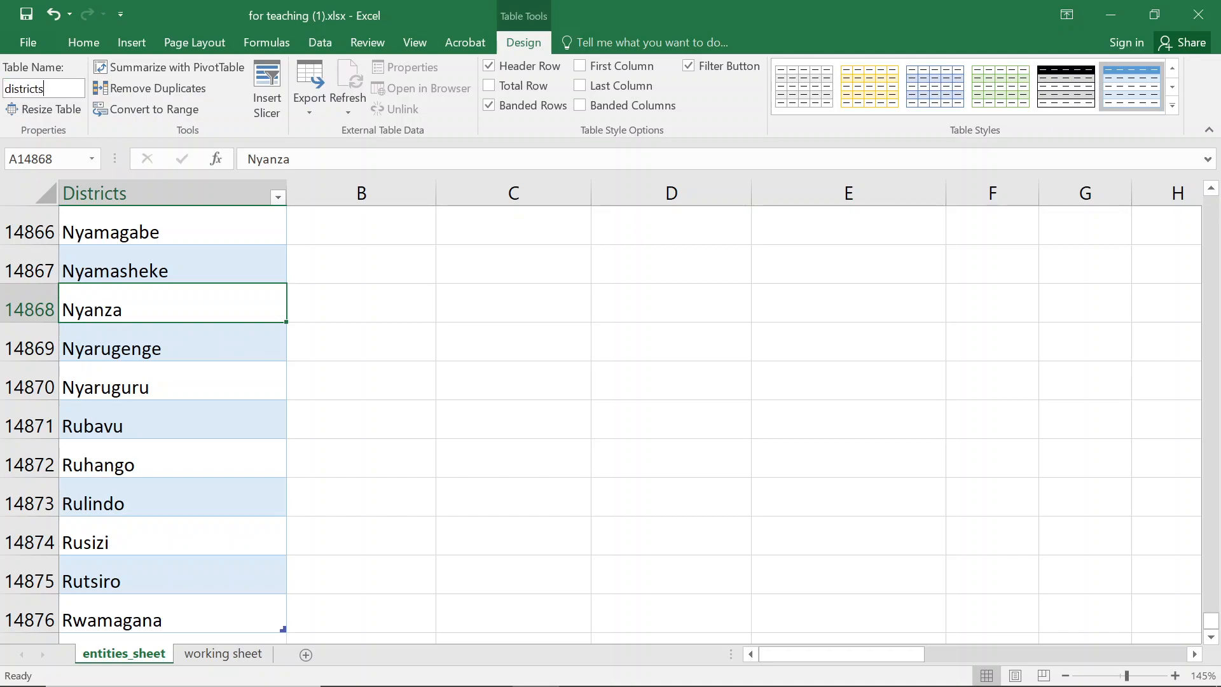
{"action": "key", "text": "Return"}
{"action": "key", "text": "Return"}
{"action": "double_click", "coordinate": [50, 89]}
{"action": "type", "text": "districts_new"}
{"action": "key", "text": "Return"}
{"action": "left_click", "coordinate": [153, 264]}
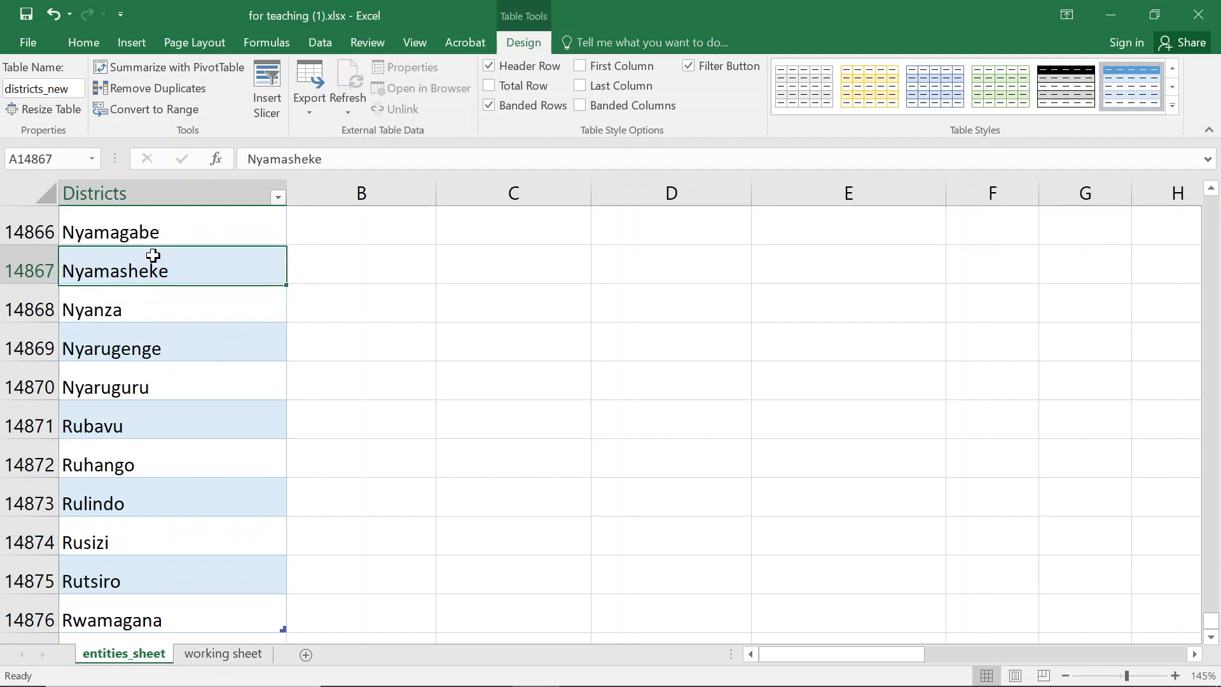
{"action": "scroll", "coordinate": [171, 323], "scroll_direction": "up", "scroll_amount": 4}
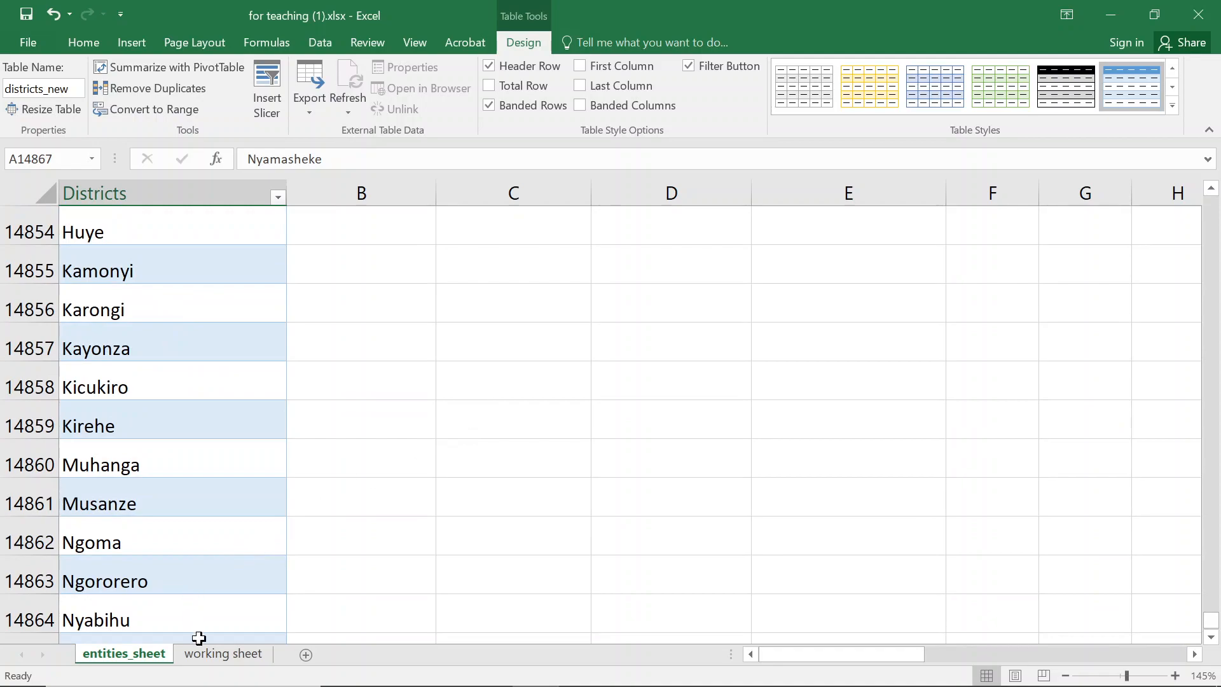
{"action": "left_click", "coordinate": [219, 654]}
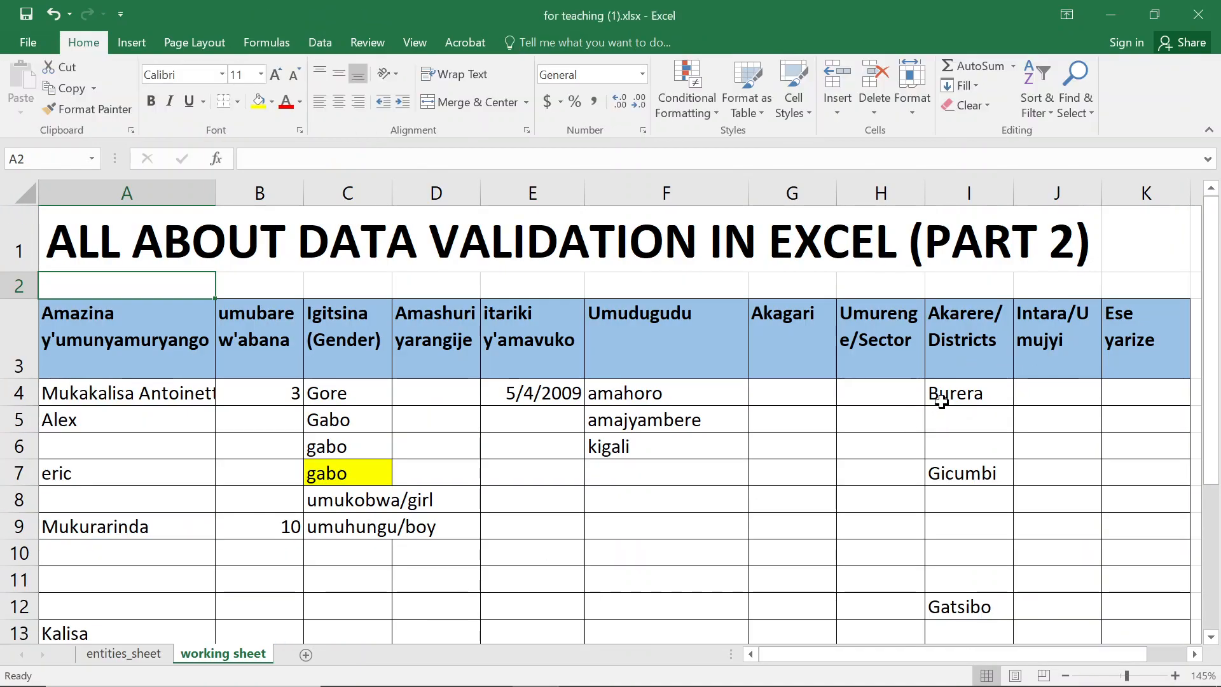
- Try setting the data validation source for I4:I20 to =indirect("districts_new[table4]") and accept the warning
{"action": "left_click", "coordinate": [949, 395]}
{"action": "key", "text": "ctrl+shift+Down"}
{"action": "key", "text": "ctrl+shift+Down"}
{"action": "key", "text": "ctrl+shift+Down"}
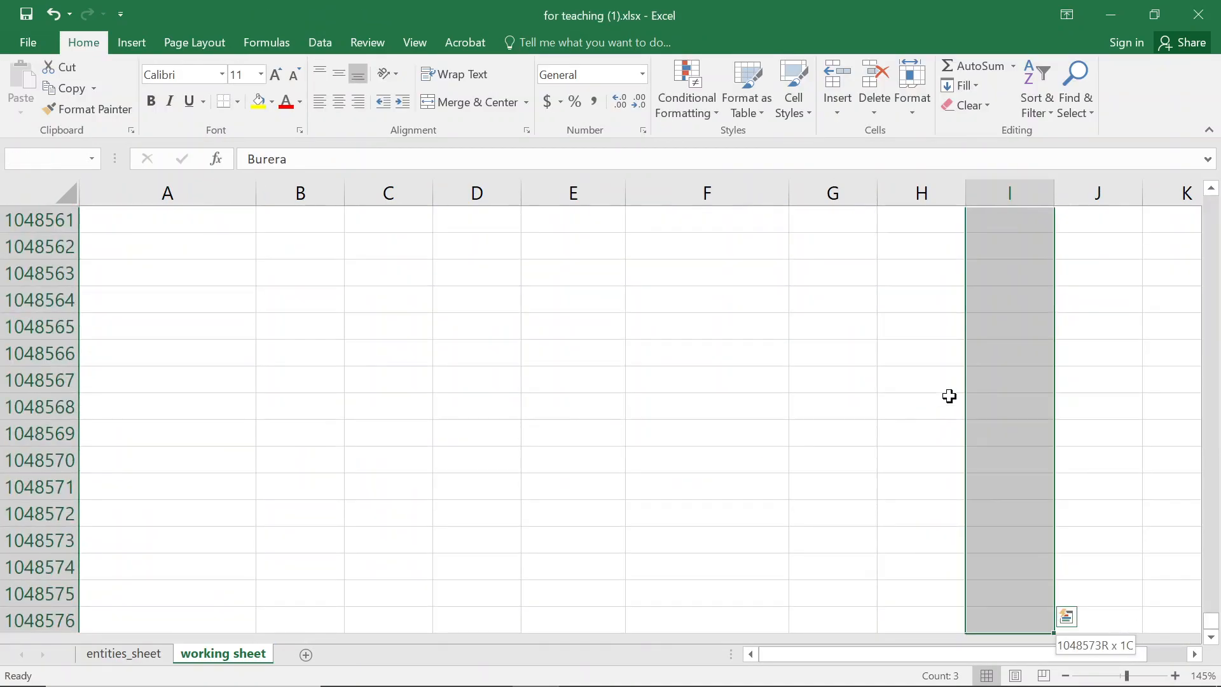
{"action": "key", "text": "ctrl+shift+Up"}
{"action": "left_click_drag", "start_coordinate": [949, 395], "coordinate": [949, 432]}
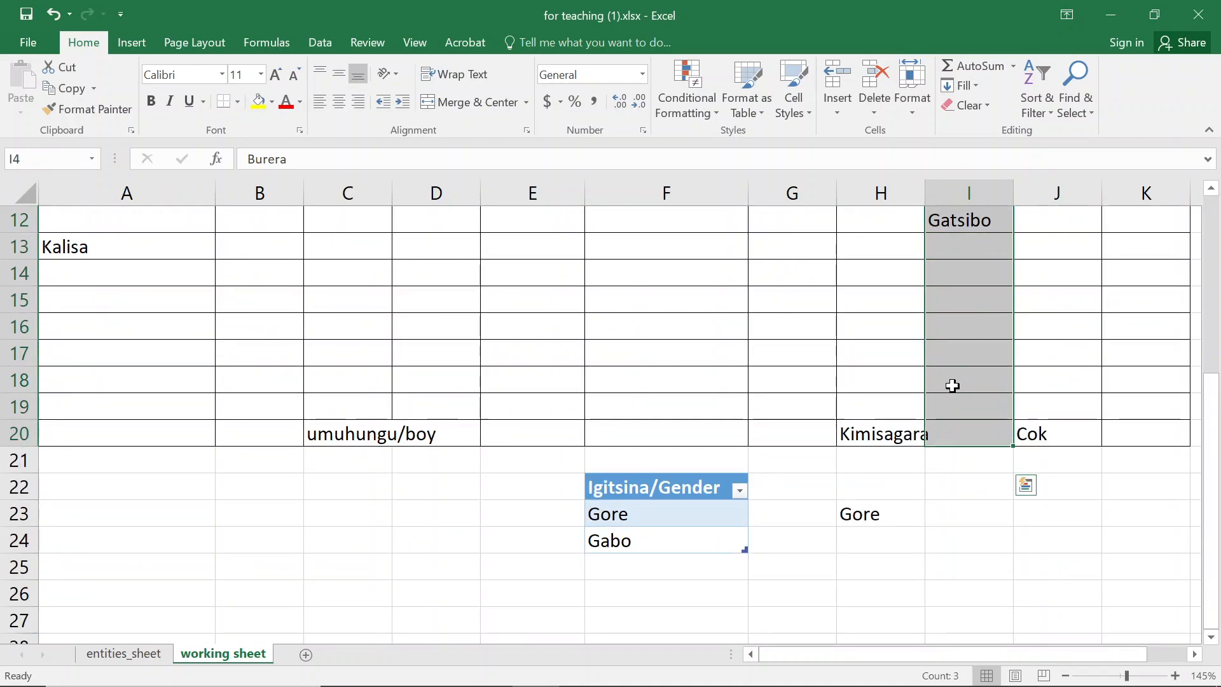
{"action": "left_click", "coordinate": [336, 46]}
{"action": "left_click", "coordinate": [764, 109]}
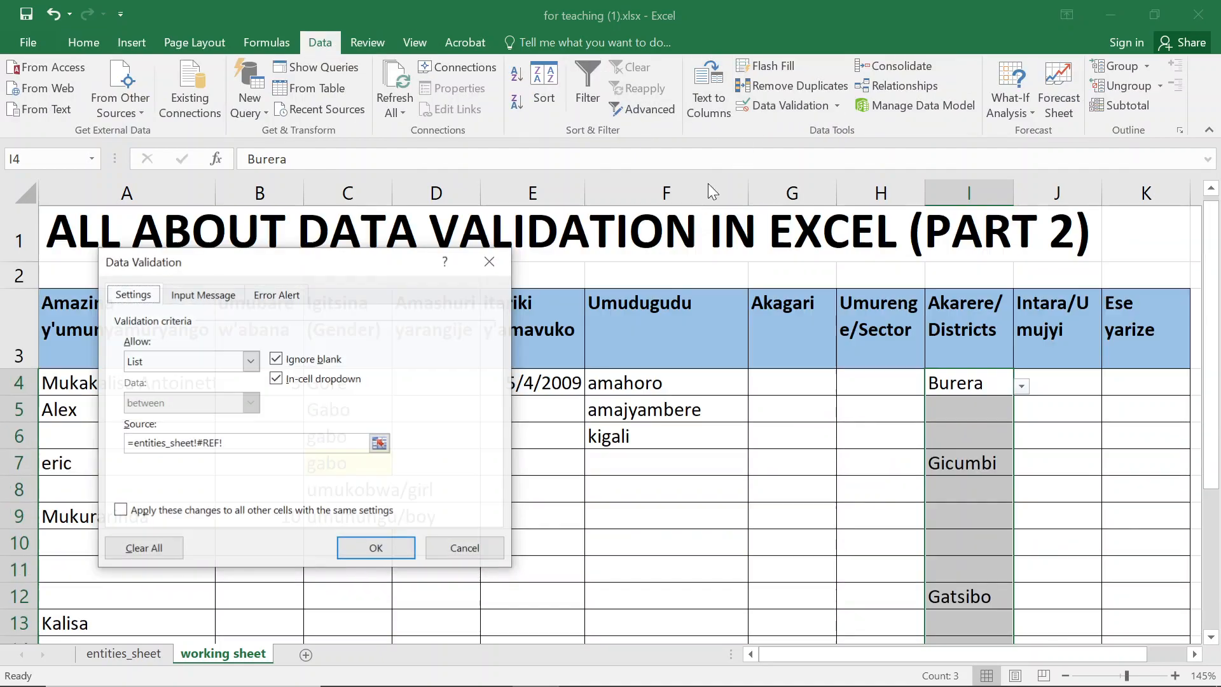
{"action": "left_click_drag", "start_coordinate": [257, 445], "coordinate": [152, 455]}
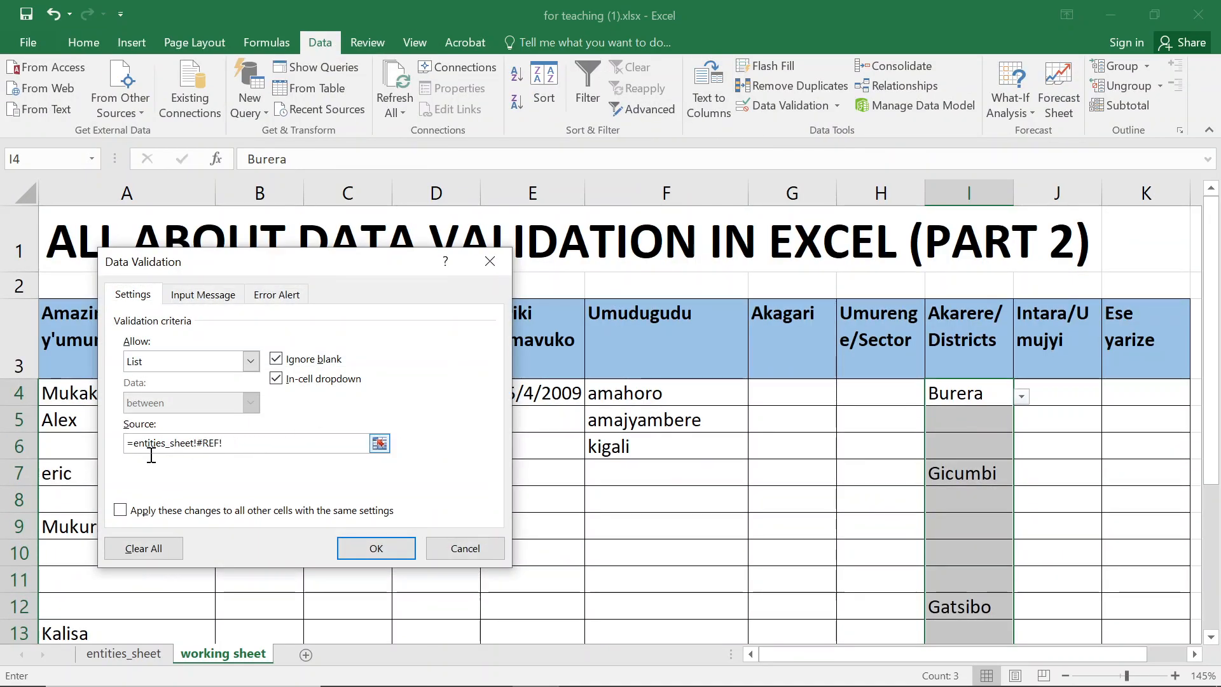
{"action": "key", "text": "BackSpace"}
{"action": "key", "text": "BackSpace"}
{"action": "key", "text": "BackSpace"}
{"action": "key", "text": "BackSpace"}
{"action": "key", "text": "BackSpace"}
{"action": "key", "text": "BackSpace"}
{"action": "key", "text": "BackSpace"}
{"action": "key", "text": "BackSpace"}
{"action": "key", "text": "BackSpace"}
{"action": "key", "text": "BackSpace"}
{"action": "key", "text": "BackSpace"}
{"action": "key", "text": "BackSpace"}
{"action": "key", "text": "BackSpace"}
{"action": "key", "text": "BackSpace"}
{"action": "key", "text": "BackSpace"}
{"action": "key", "text": "BackSpace"}
{"action": "key", "text": "BackSpace"}
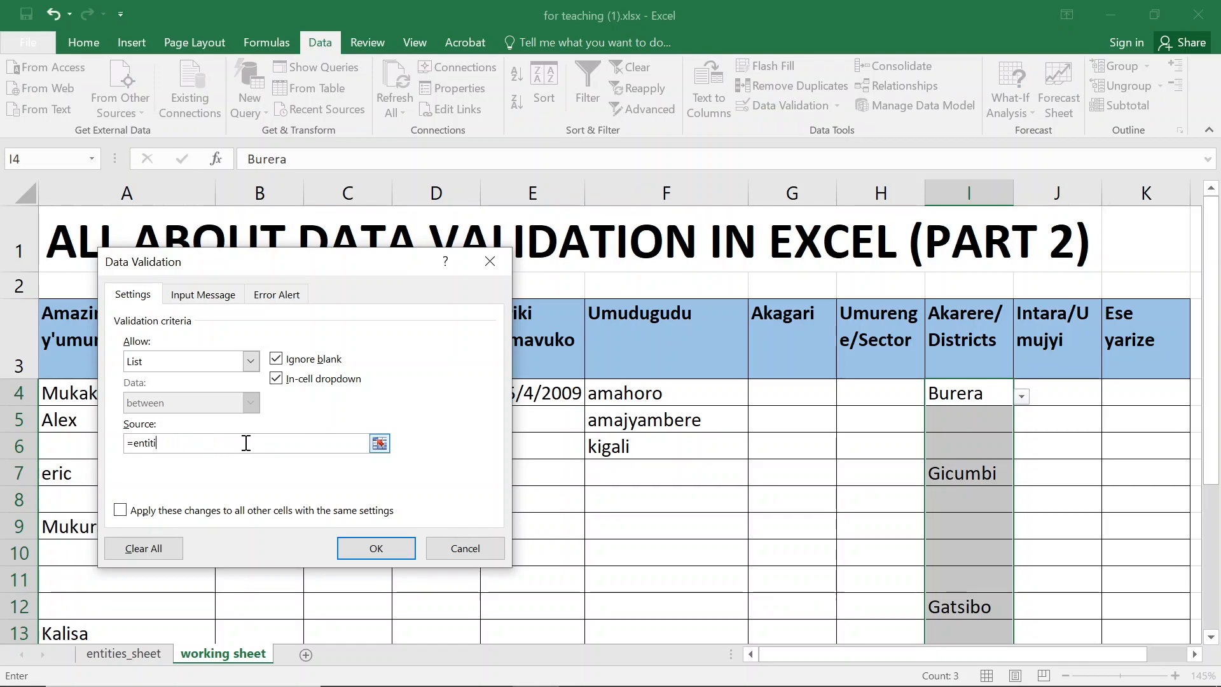
{"action": "key", "text": "BackSpace"}
{"action": "key", "text": "BackSpace"}
{"action": "key", "text": "BackSpace"}
{"action": "type", "text": "indirect(\""}
{"action": "type", "text": "districts_new["}
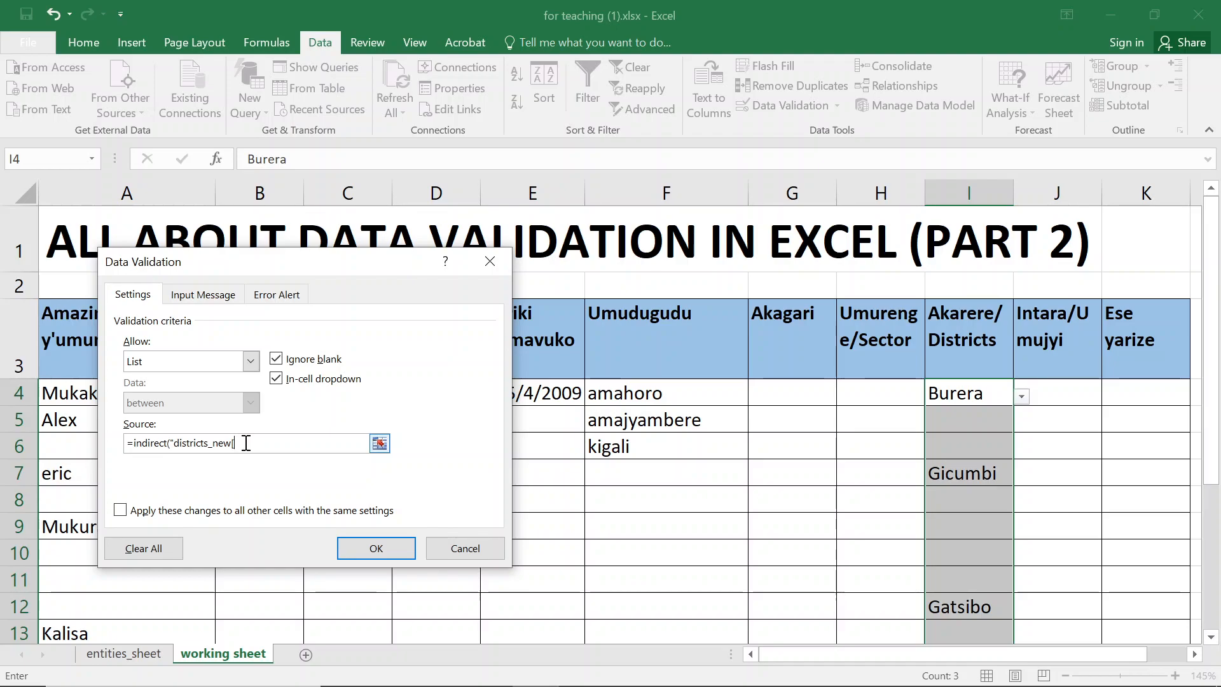
{"action": "type", "text": "table4]\""}
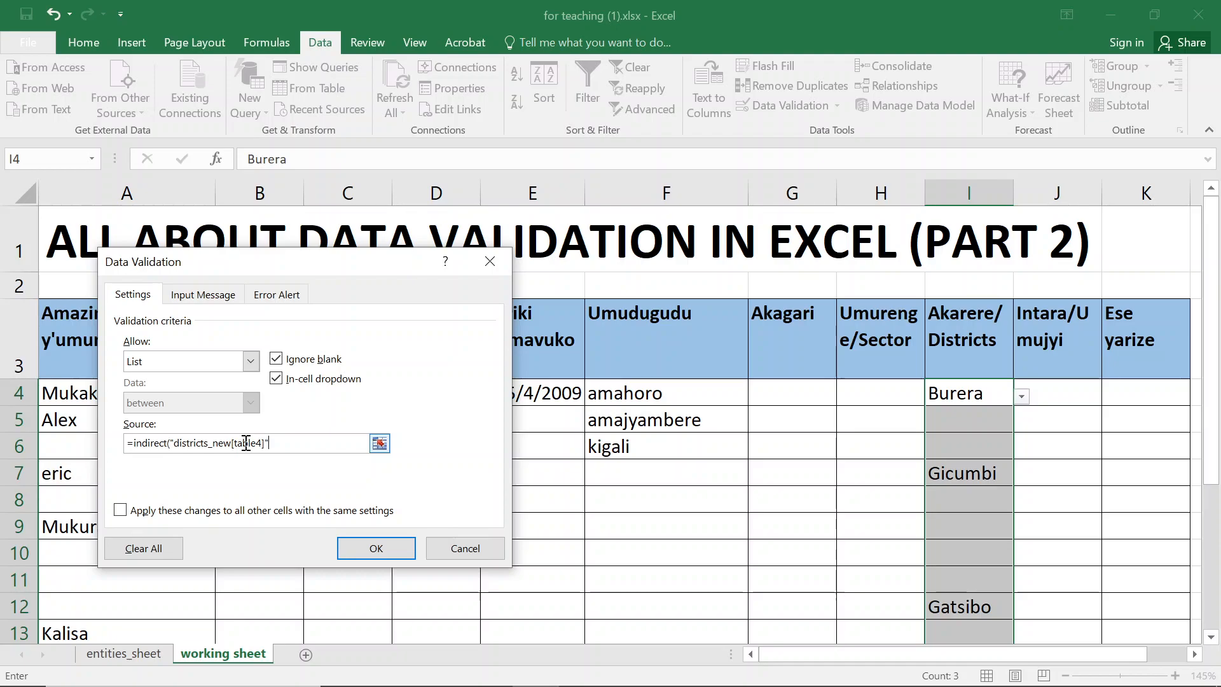
{"action": "type", "text": ")"}
{"action": "key", "text": "Return"}
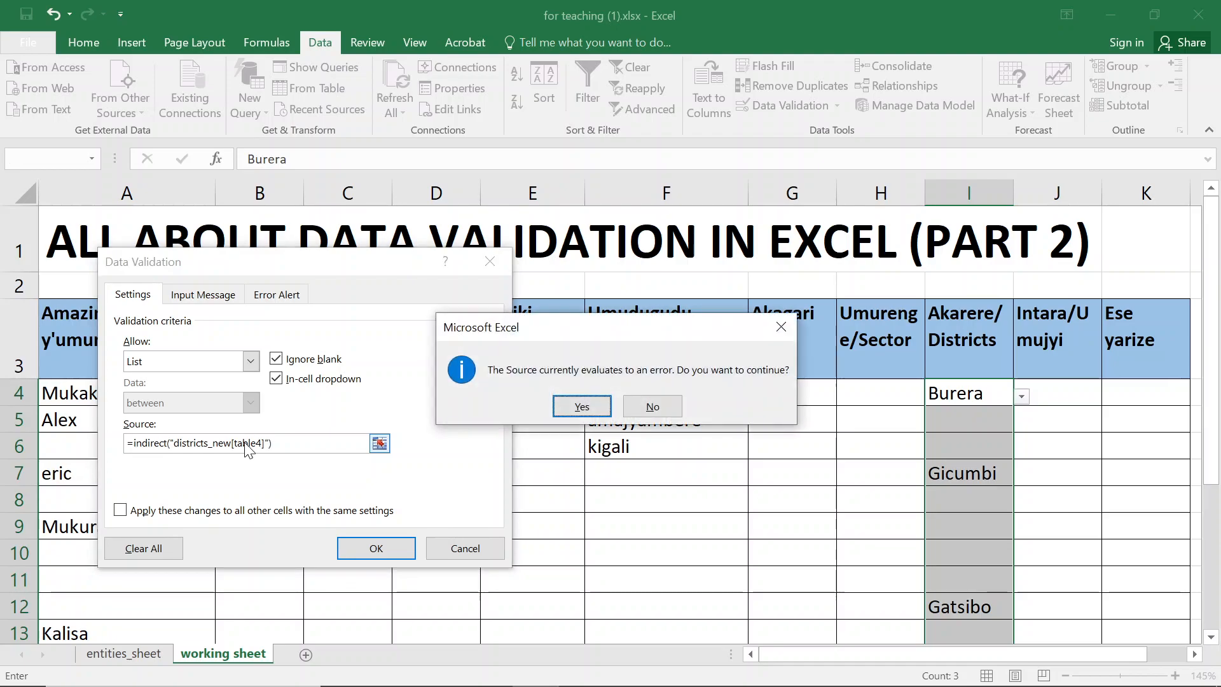
{"action": "key", "text": "Return"}
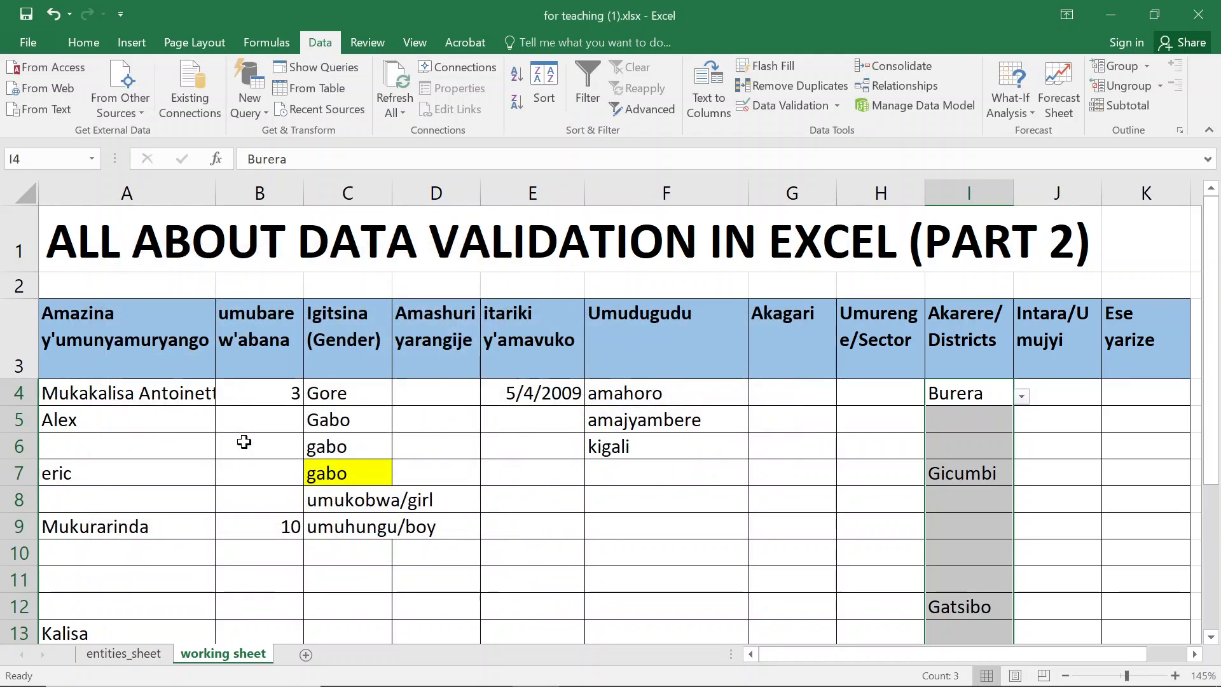
- Inspect I6's dropdown and the Districts table's range and defined names on entities_sheet
{"action": "left_click", "coordinate": [896, 425]}
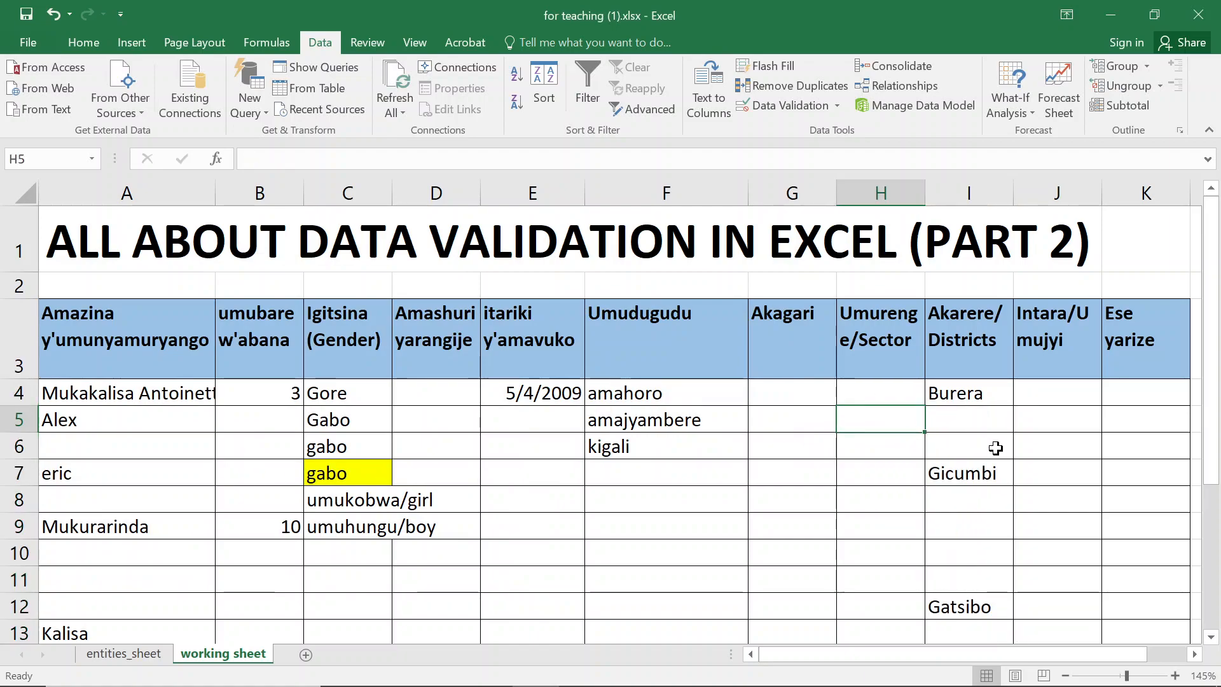
{"action": "left_click", "coordinate": [997, 446]}
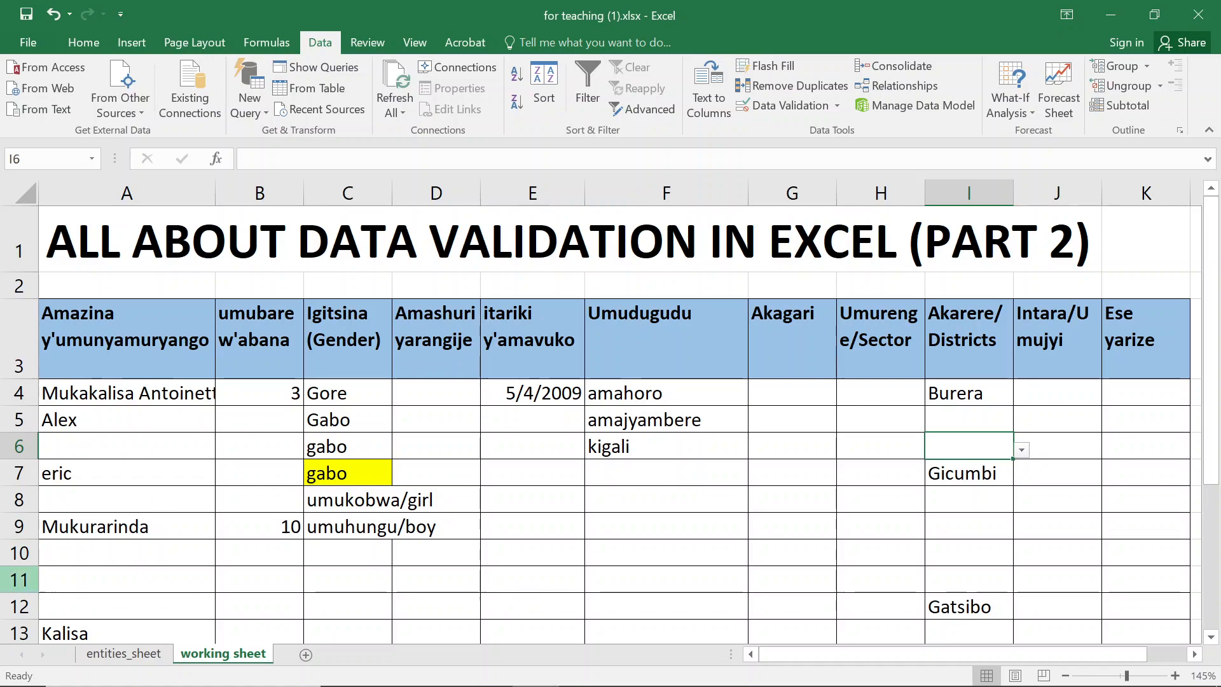
{"action": "left_click", "coordinate": [124, 653]}
{"action": "left_click", "coordinate": [113, 379]}
{"action": "key", "text": "ctrl+Up"}
{"action": "key", "text": "Down"}
{"action": "key", "text": "ctrl+shift+Down"}
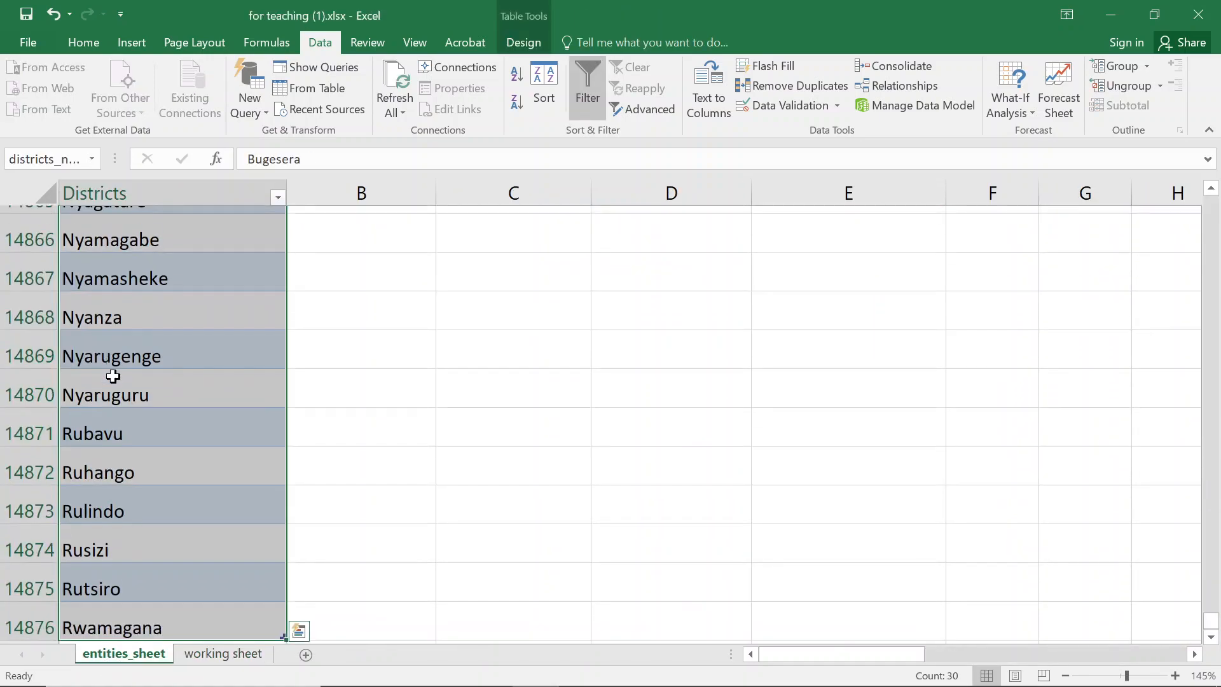
{"action": "left_click", "coordinate": [91, 159]}
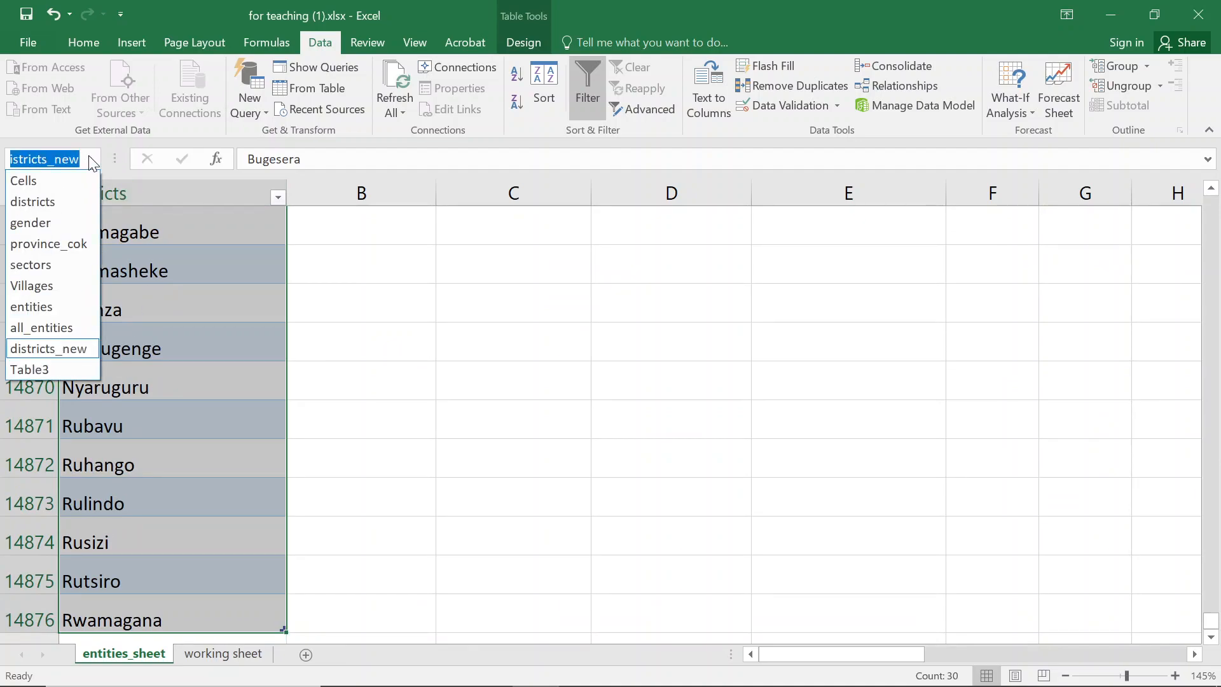
{"action": "left_click", "coordinate": [220, 333]}
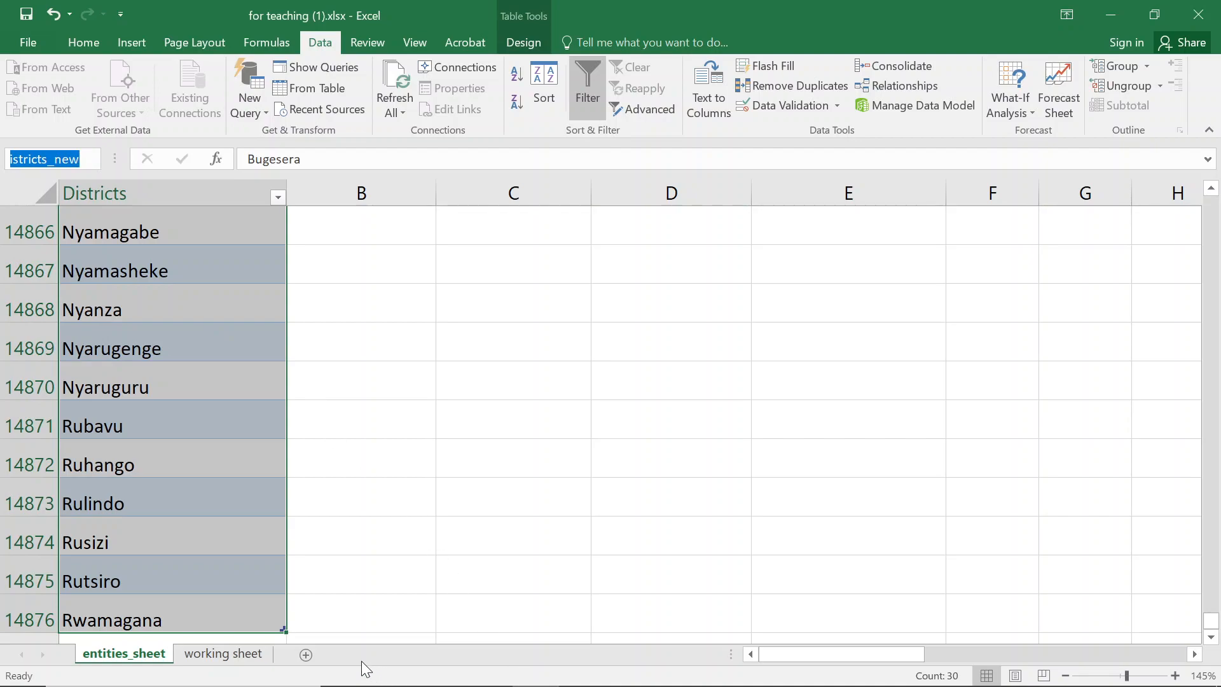
- Try entering nyarugenge in I20 on the working sheet, then cancel the entry
{"action": "left_click", "coordinate": [223, 654]}
{"action": "left_click", "coordinate": [995, 393]}
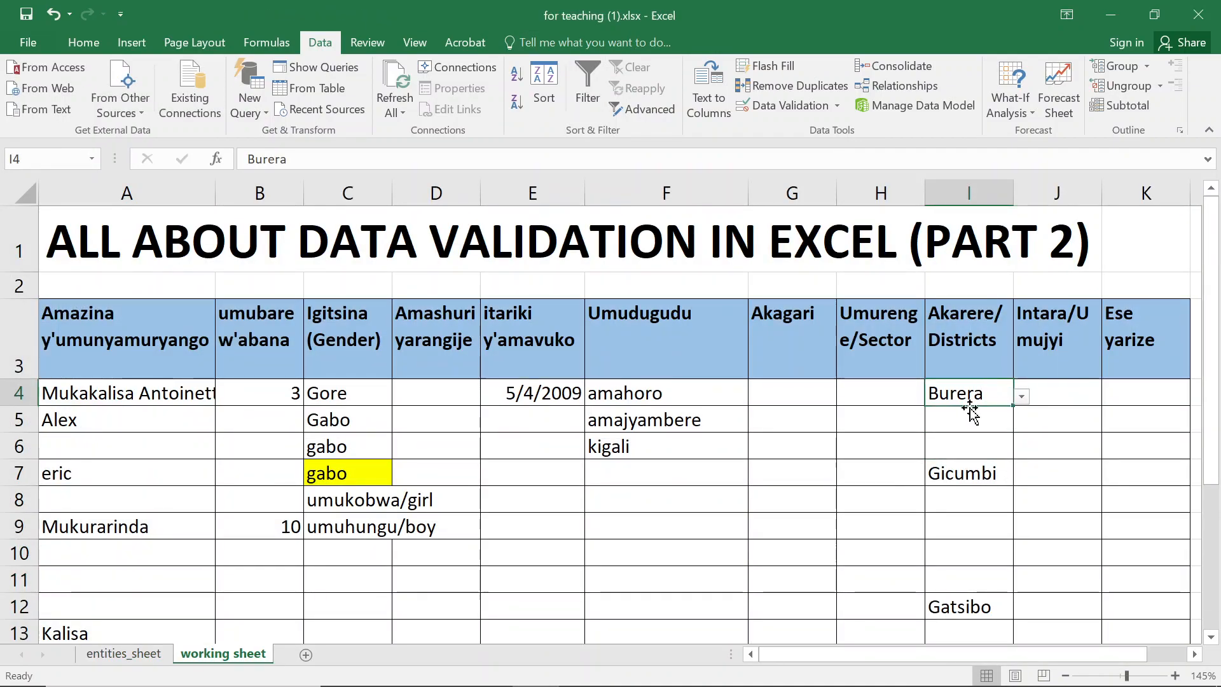
{"action": "scroll", "coordinate": [975, 417], "scroll_direction": "down", "scroll_amount": 5}
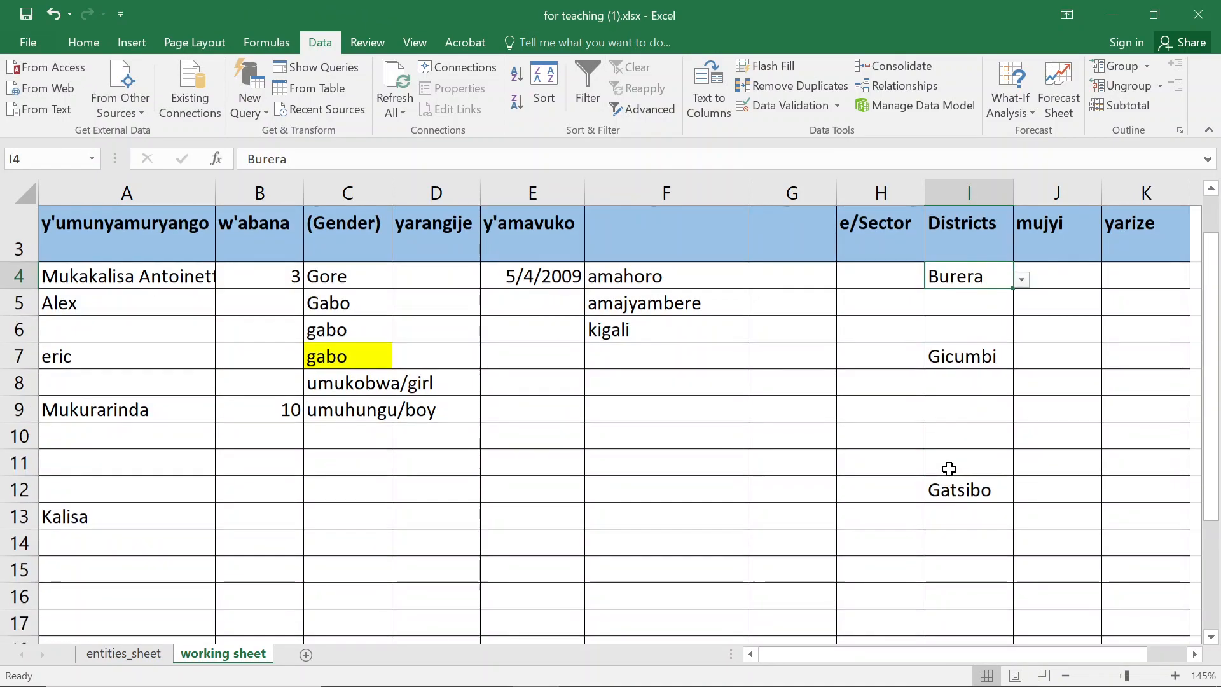
{"action": "left_click", "coordinate": [978, 323]}
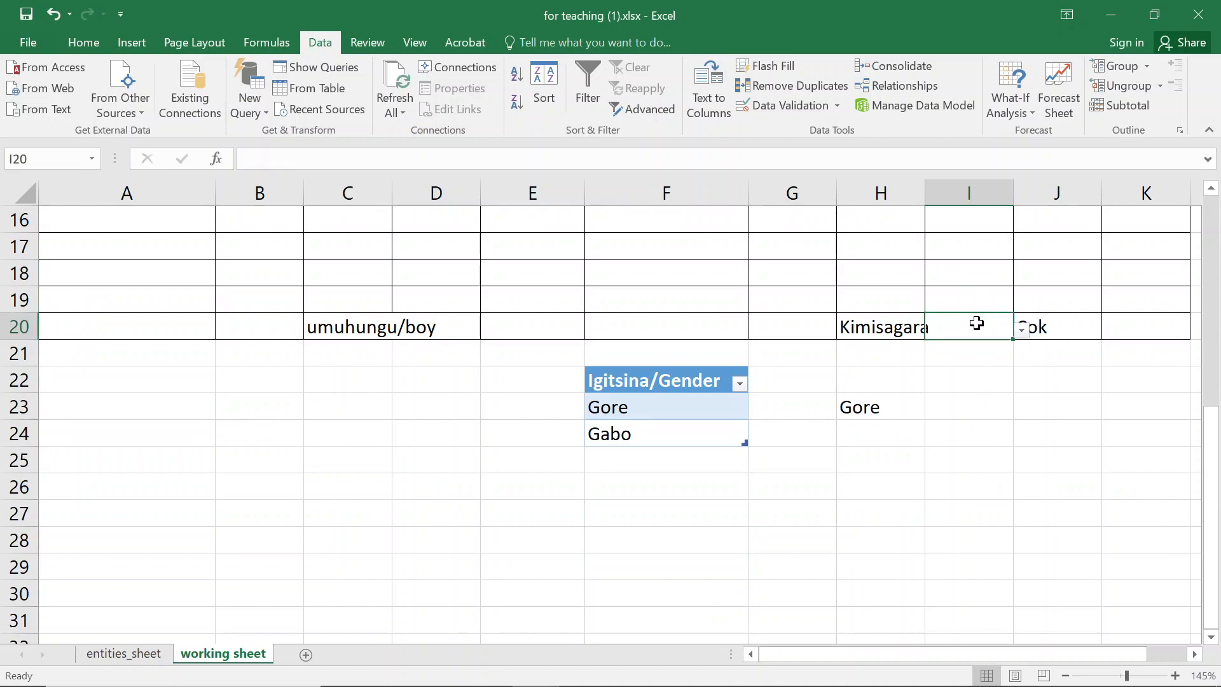
{"action": "type", "text": "nyarug"}
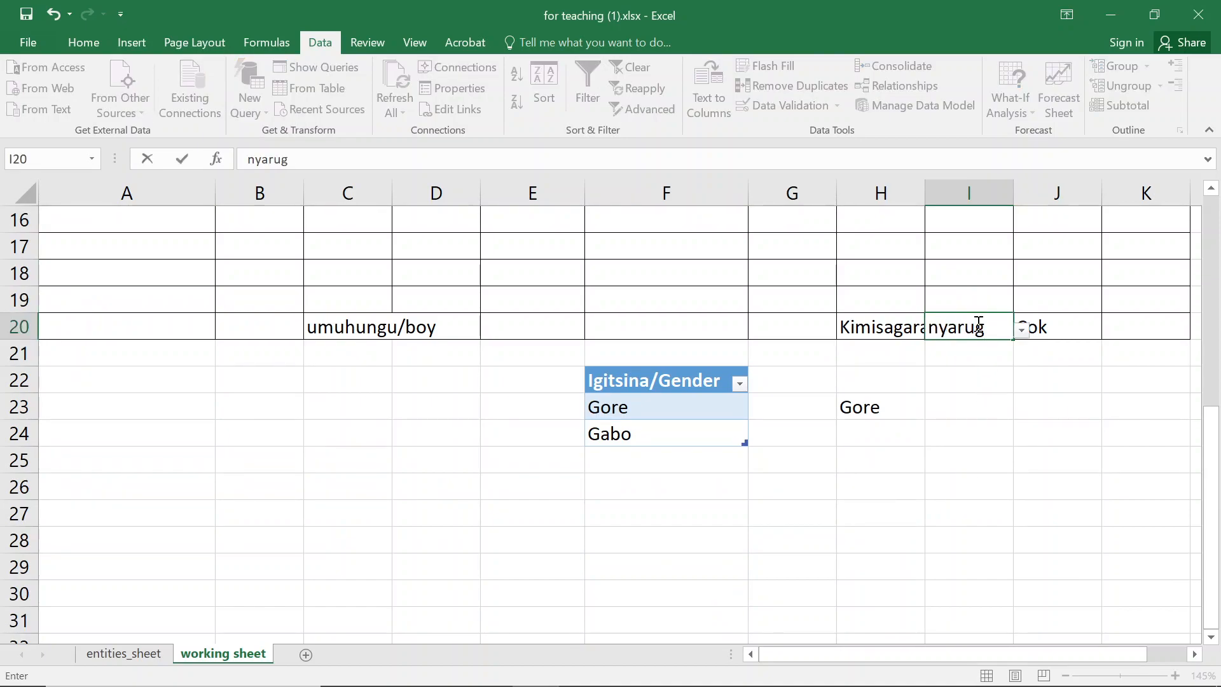
{"action": "type", "text": "enge"}
{"action": "key", "text": "Return"}
{"action": "key", "text": "Return"}
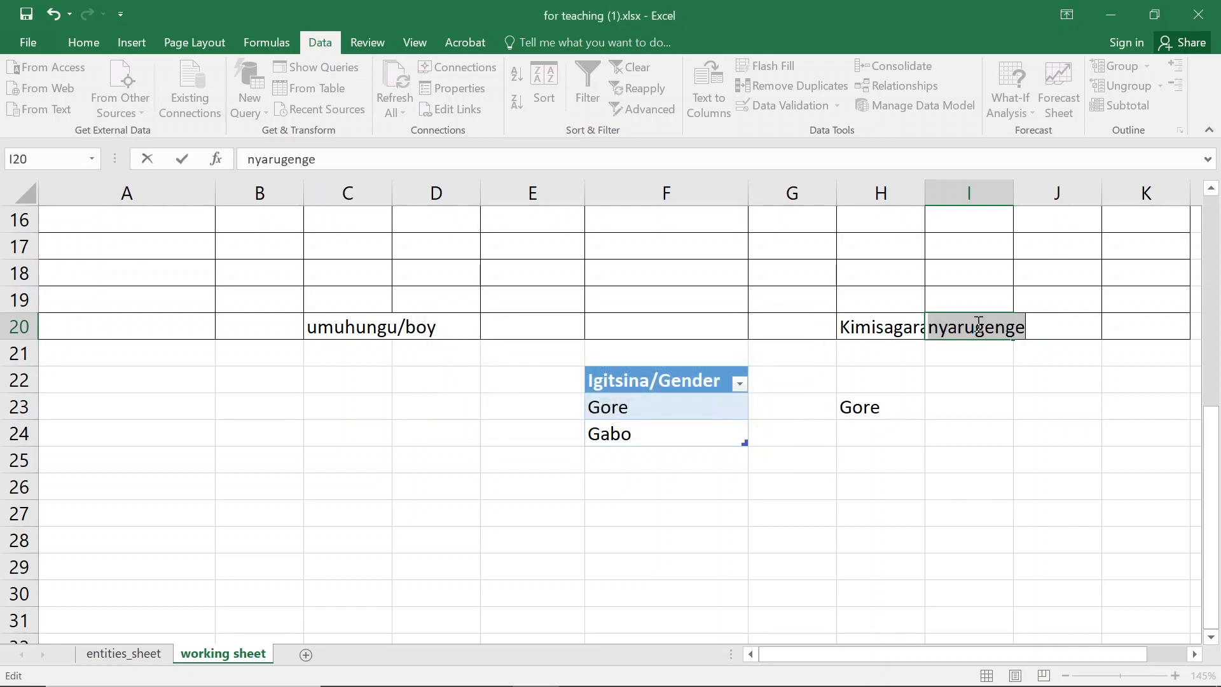
{"action": "key", "text": "Escape"}
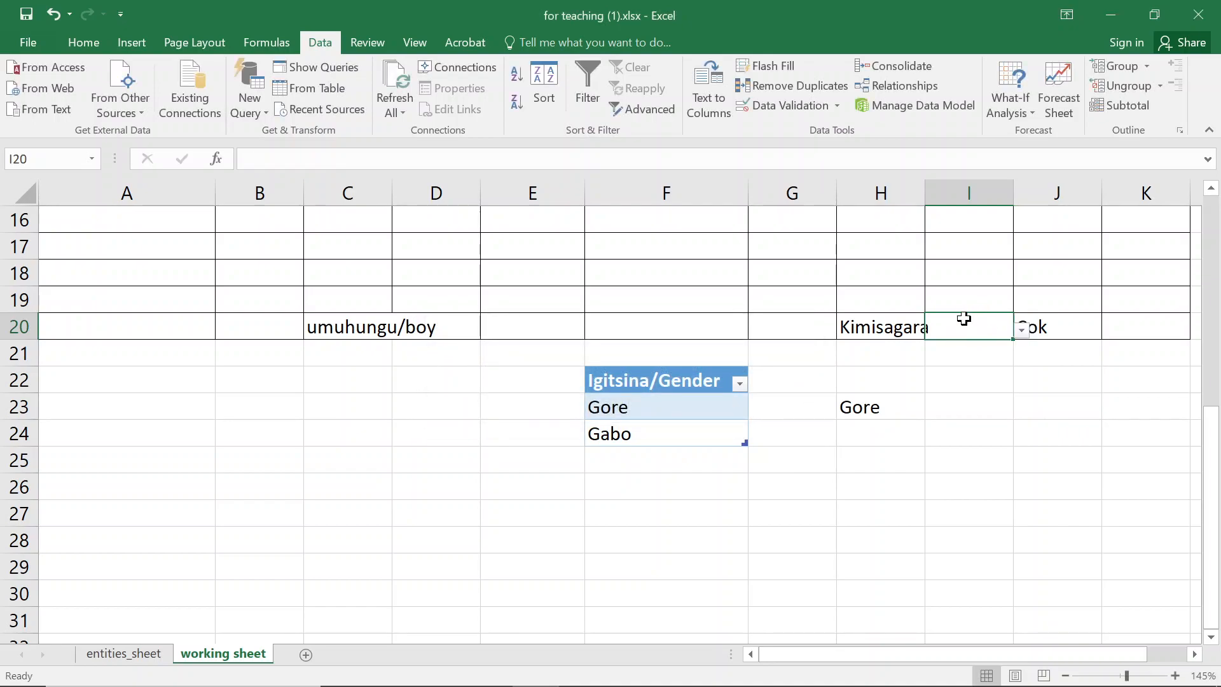
- Set the data validation source for I4:I20 to =INDIRECT("districts_new[districts_new]") and accept the warning
{"action": "key", "text": "ctrl+shift+Up"}
{"action": "key", "text": "ctrl+shift+Up"}
{"action": "key", "text": "ctrl+shift+Up"}
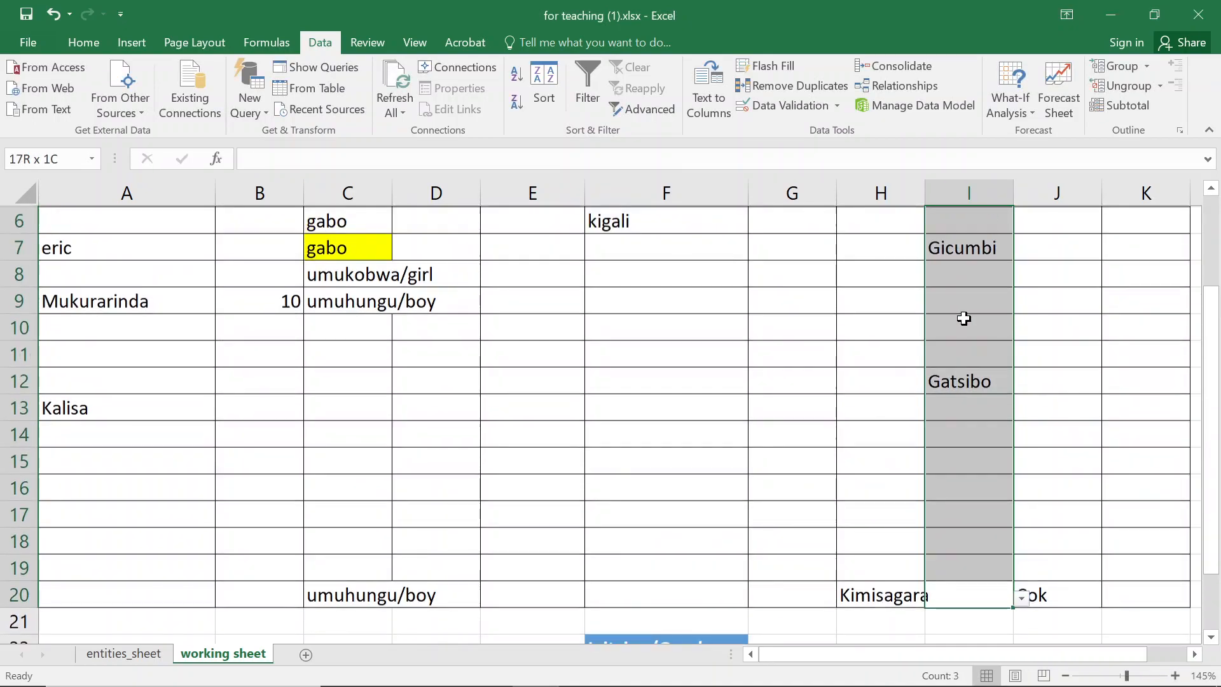
{"action": "key", "text": "ctrl+shift+Up"}
{"action": "key", "text": "shift+Down"}
{"action": "key", "text": "shift+Down"}
{"action": "key", "text": "shift+Up"}
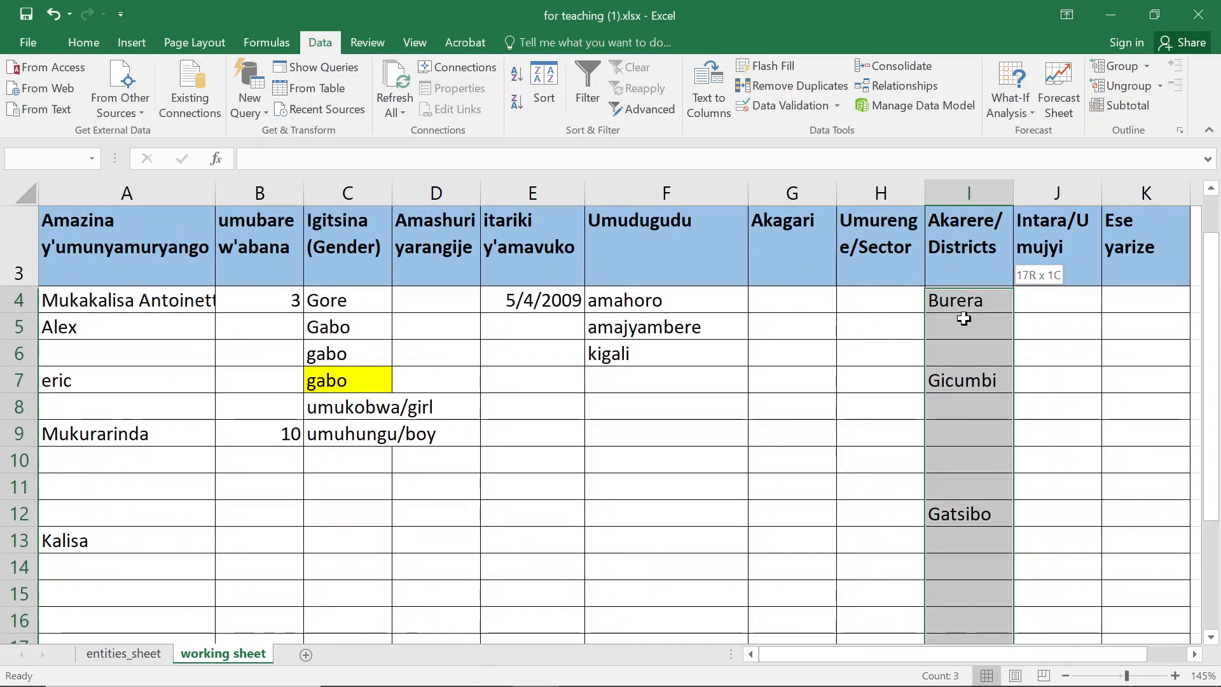
{"action": "left_click", "coordinate": [763, 106]}
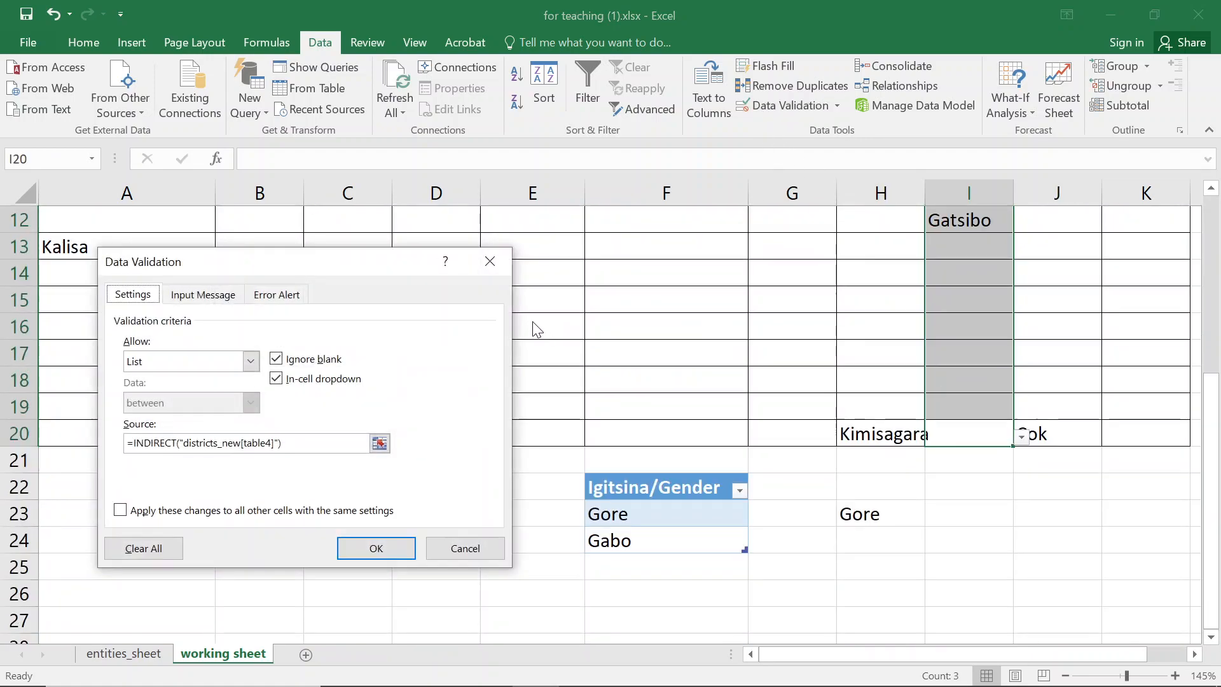
{"action": "left_click", "coordinate": [274, 443]}
{"action": "key", "text": "BackSpace"}
{"action": "key", "text": "BackSpace"}
{"action": "key", "text": "BackSpace"}
{"action": "key", "text": "BackSpace"}
{"action": "key", "text": "BackSpace"}
{"action": "key", "text": "BackSpace"}
{"action": "key", "text": "BackSpace"}
{"action": "type", "text": "distri"}
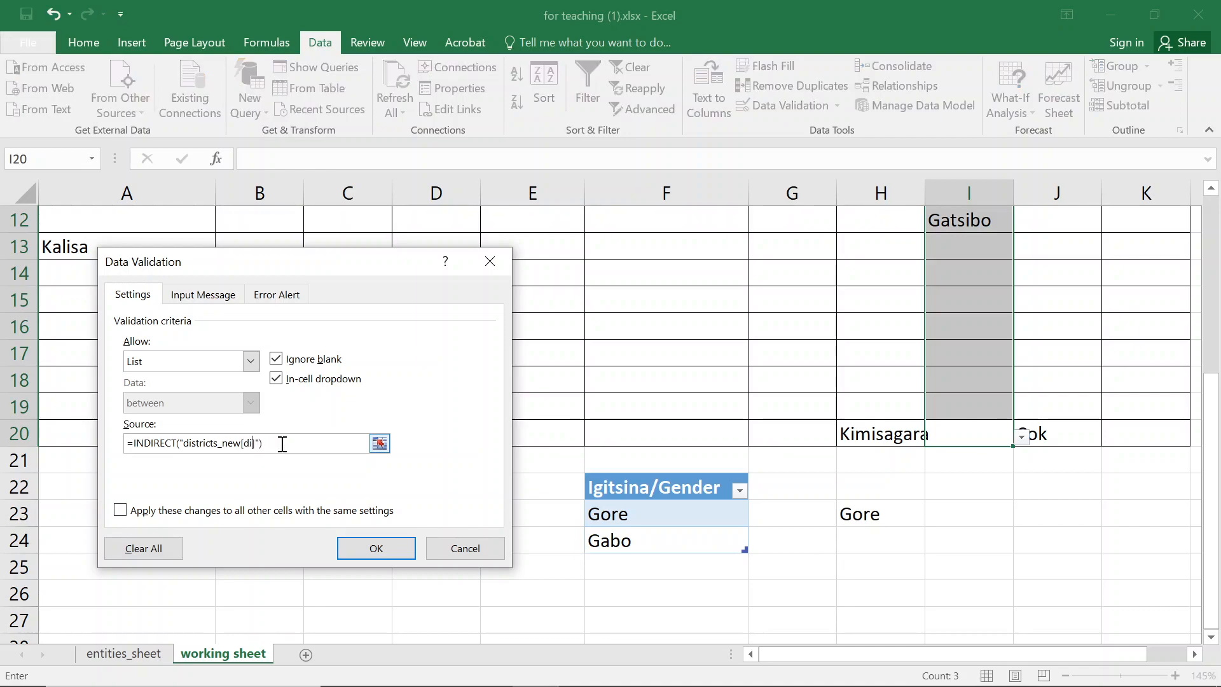
{"action": "type", "text": "cts_new"}
{"action": "key", "text": "Return"}
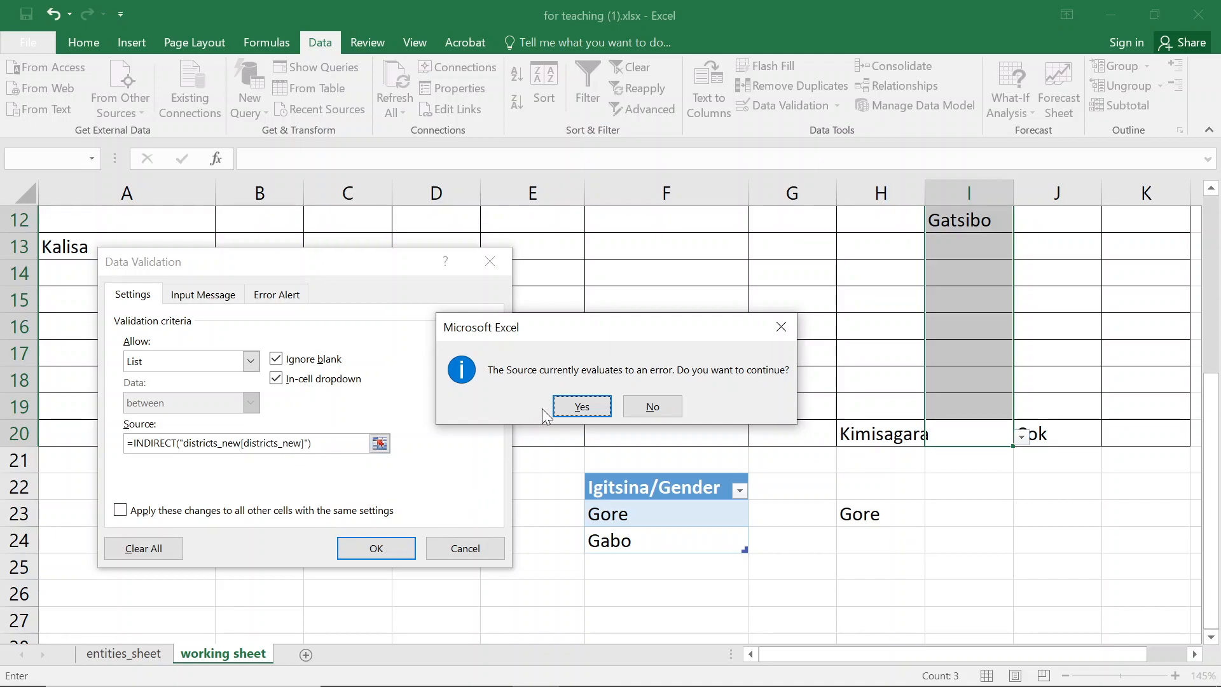
{"action": "left_click", "coordinate": [581, 407]}
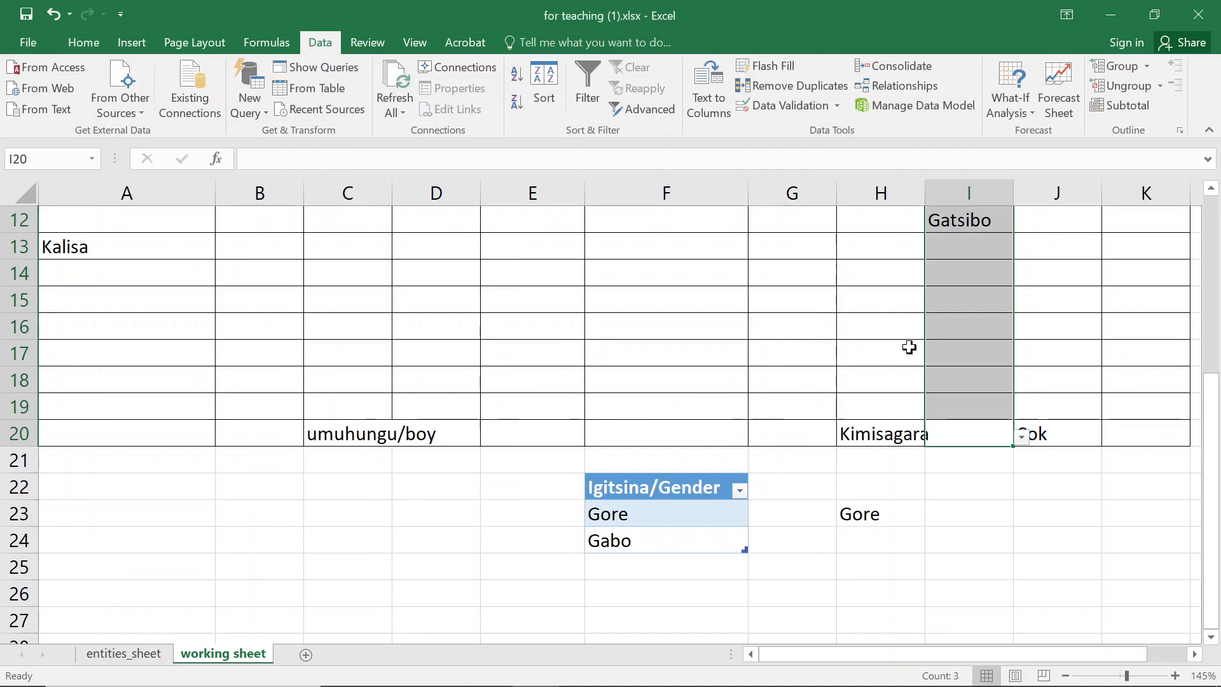
- Check J4's dropdown list and its data validation source
{"action": "scroll", "coordinate": [995, 365], "scroll_direction": "up", "scroll_amount": 4}
{"action": "left_click", "coordinate": [998, 393]}
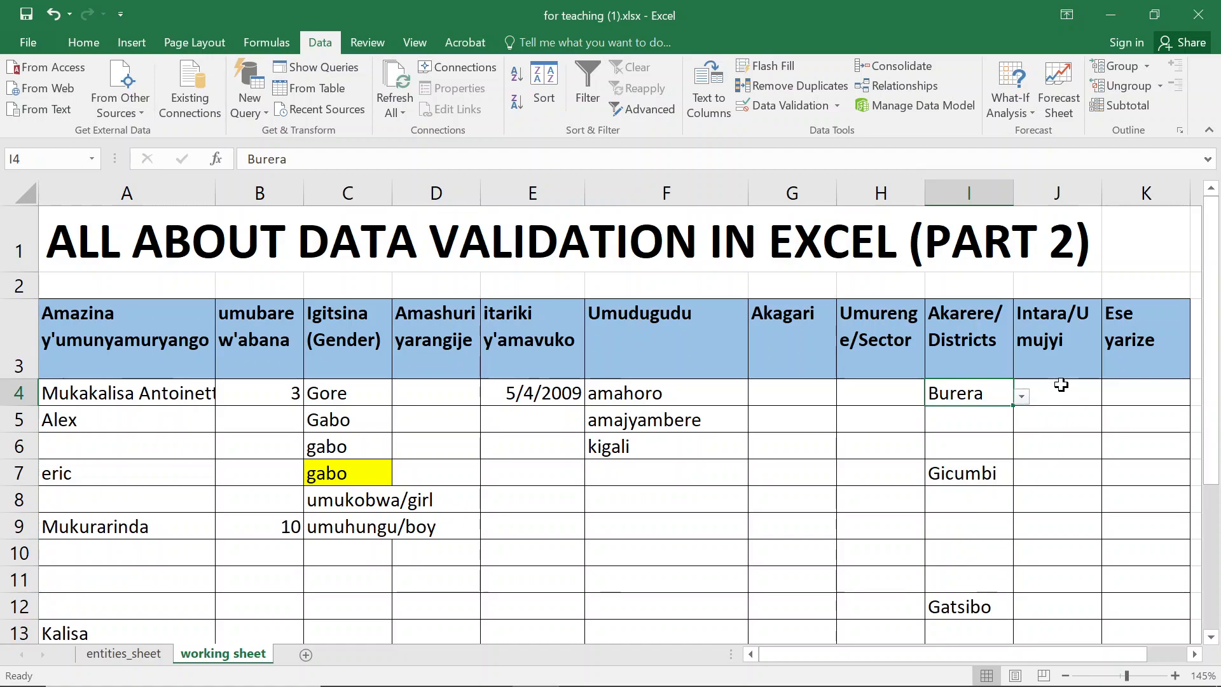
{"action": "left_click", "coordinate": [1081, 393]}
{"action": "left_click", "coordinate": [1109, 398]}
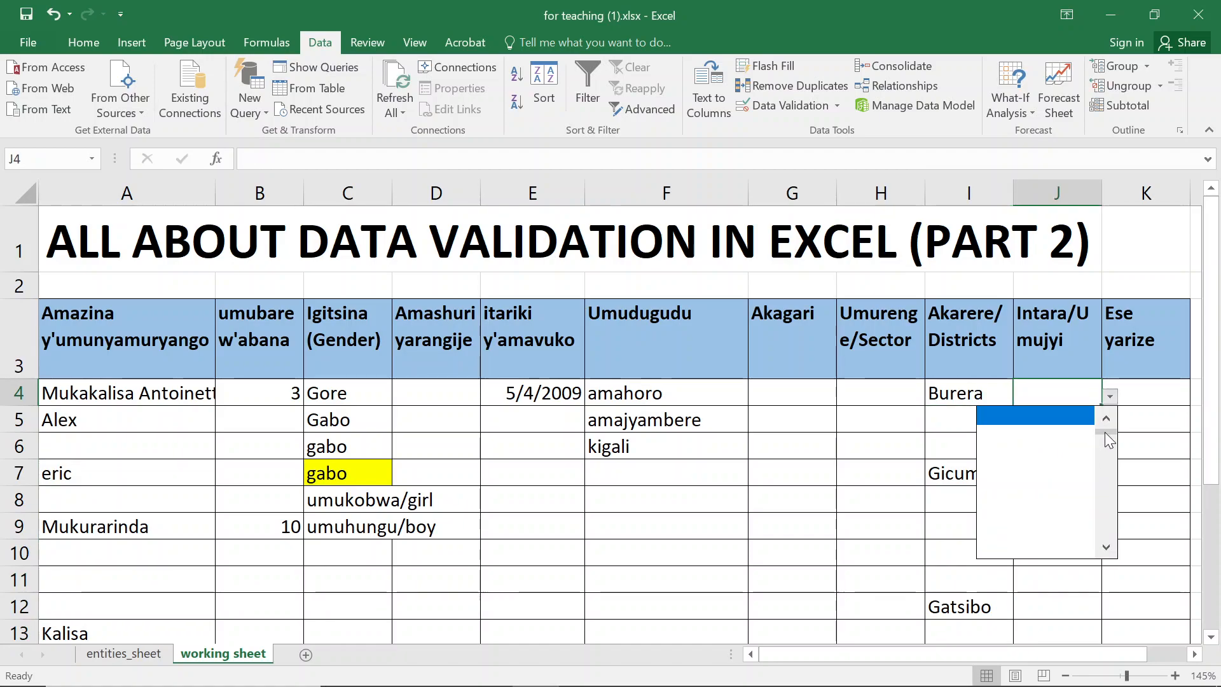
{"action": "left_click", "coordinate": [887, 321]}
{"action": "left_click", "coordinate": [773, 106]}
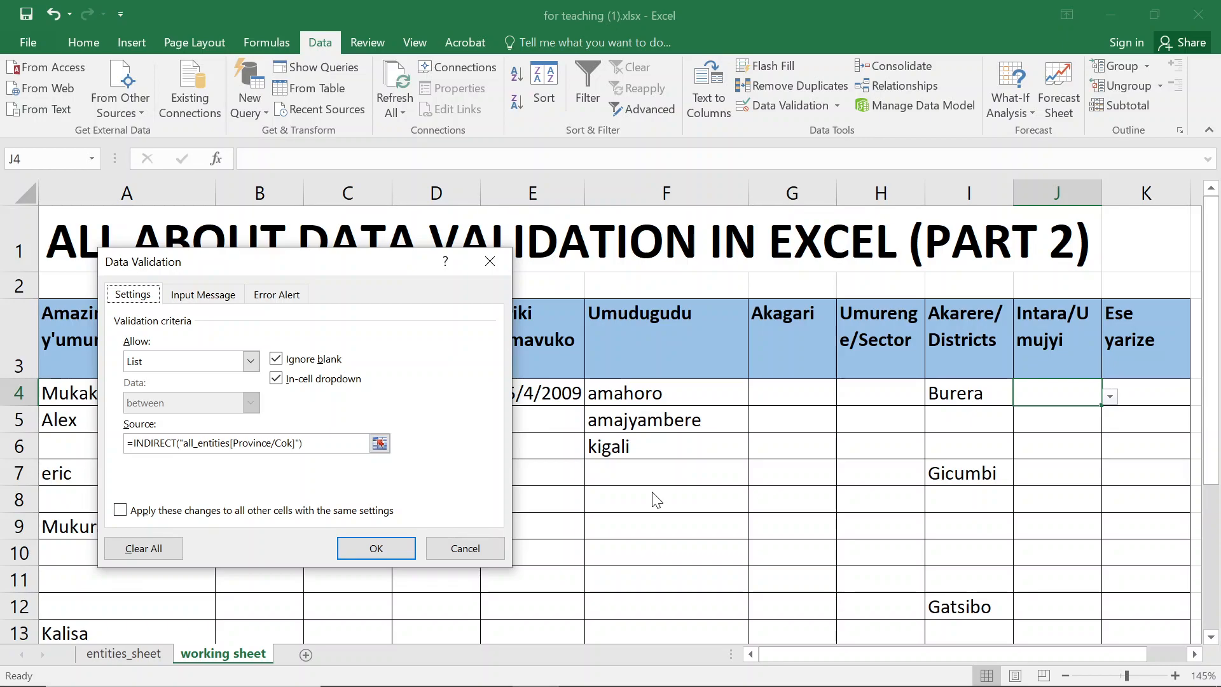
{"action": "left_click", "coordinate": [507, 263]}
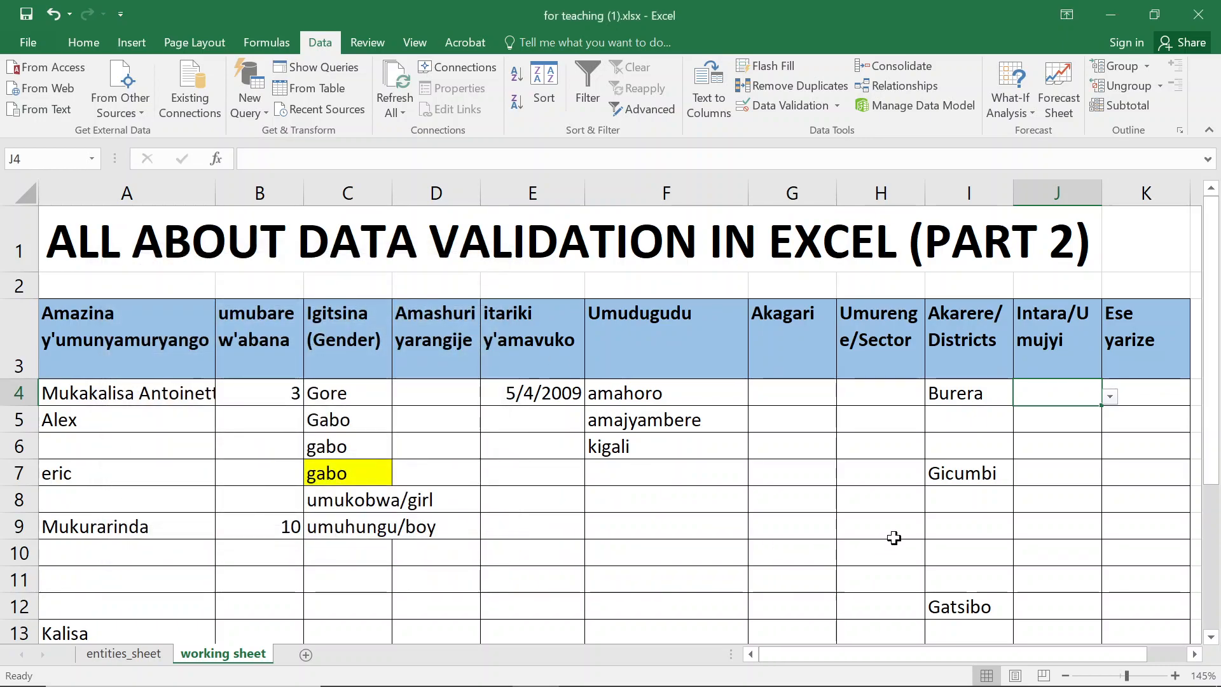
- Inspect the Districts table header on entities_sheet and return to the working sheet
{"action": "left_click", "coordinate": [101, 660]}
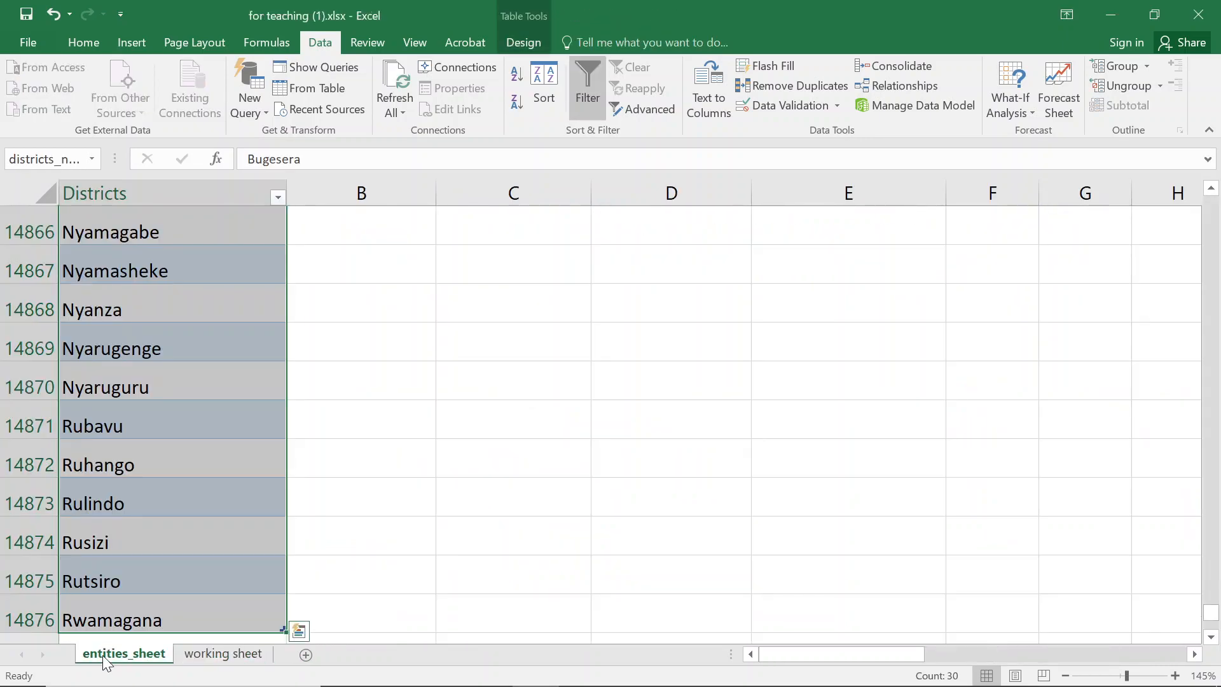
{"action": "left_click", "coordinate": [193, 328]}
{"action": "key", "text": "ctrl+Up"}
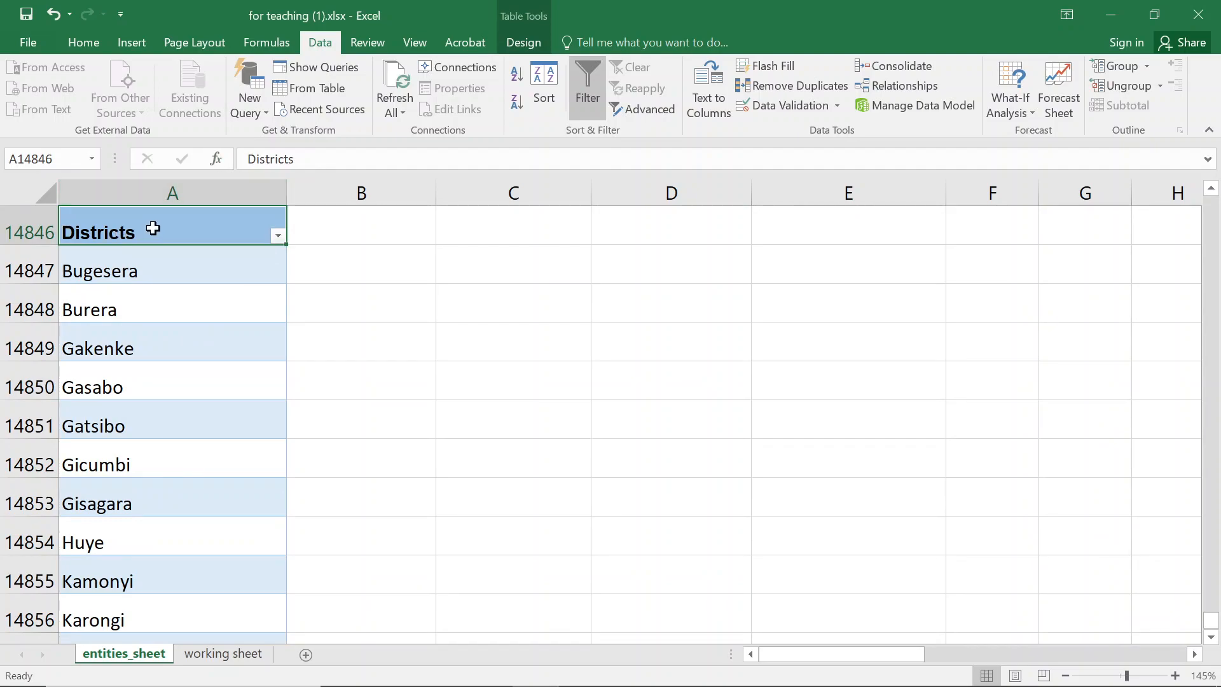
{"action": "left_click", "coordinate": [209, 653]}
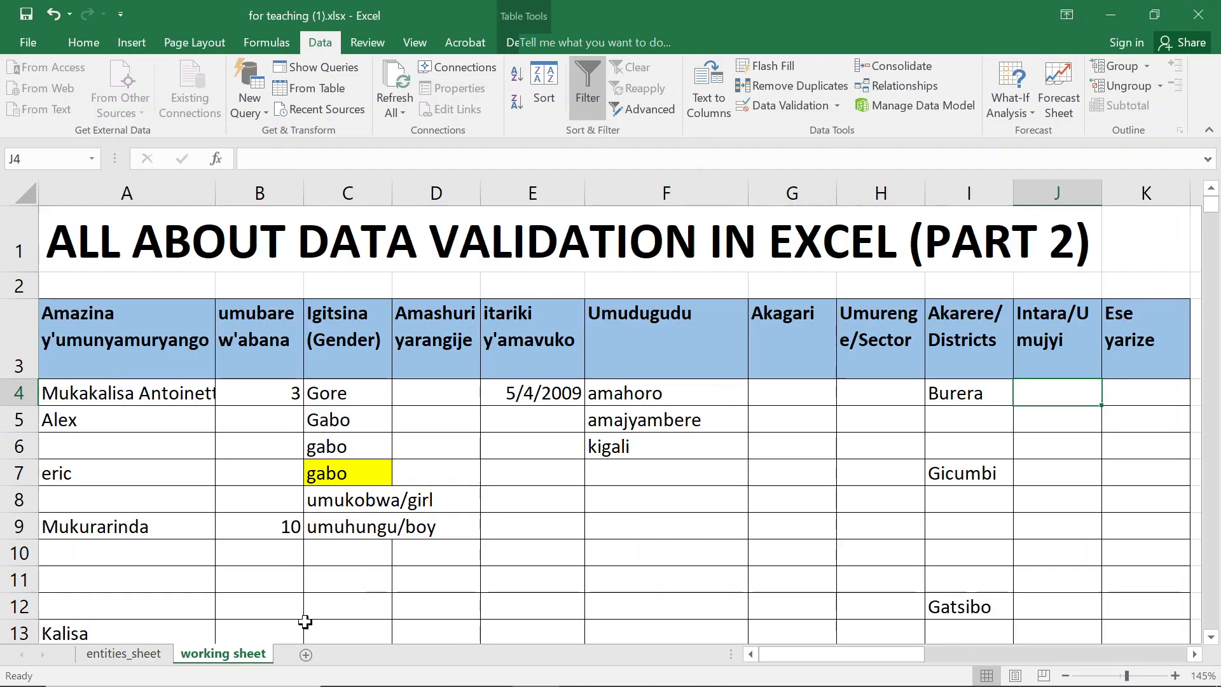
- Select I4:I18 and change its data validation source to =INDIRECT("districts_new[districts]")
{"action": "left_click", "coordinate": [973, 385]}
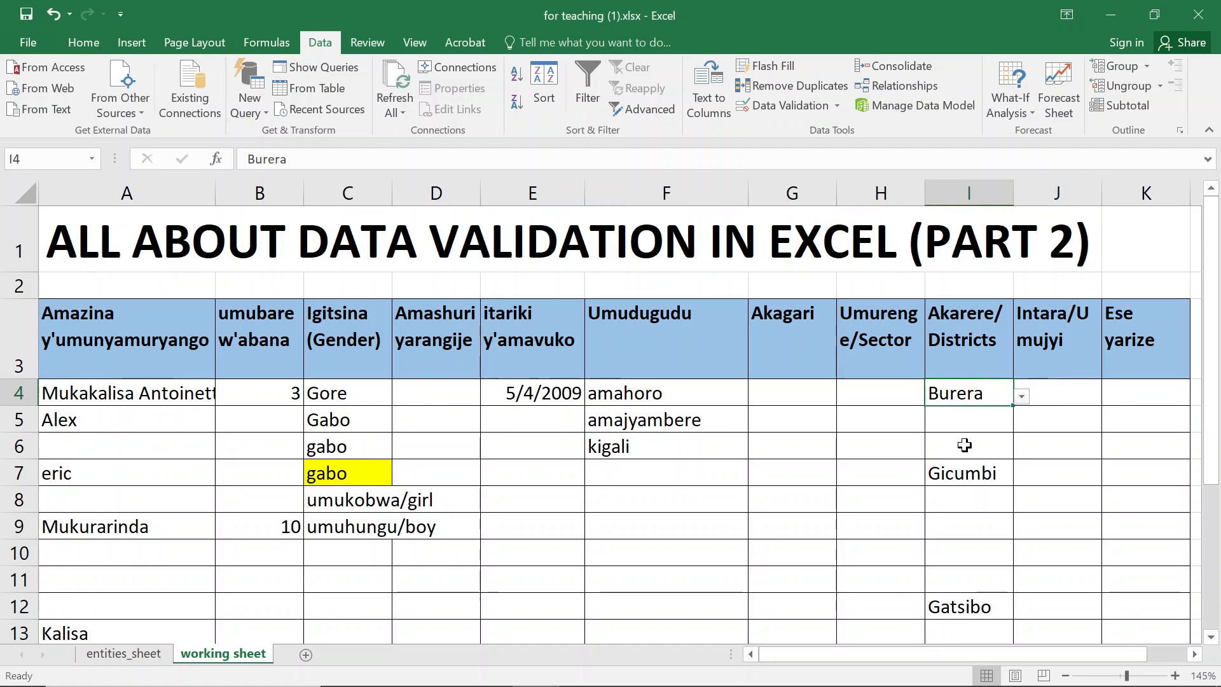
{"action": "key", "text": "ctrl+shift+Down"}
{"action": "key", "text": "ctrl+shift+Down"}
{"action": "key", "text": "ctrl+shift+Down"}
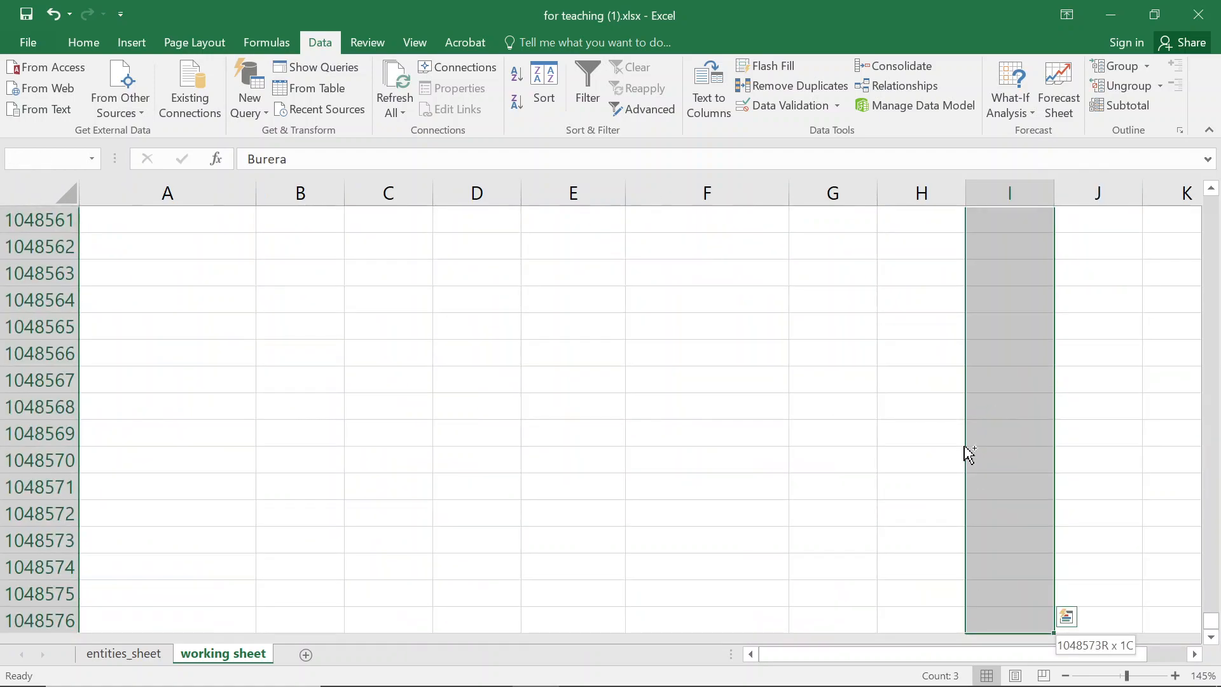
{"action": "key", "text": "ctrl+shift+Up"}
{"action": "key", "text": "shift+Down"}
{"action": "key", "text": "shift+Down"}
{"action": "key", "text": "shift+Down"}
{"action": "key", "text": "shift+Down"}
{"action": "key", "text": "shift+Down"}
{"action": "key", "text": "shift+Down"}
{"action": "key", "text": "shift+Down"}
{"action": "key", "text": "shift+Down"}
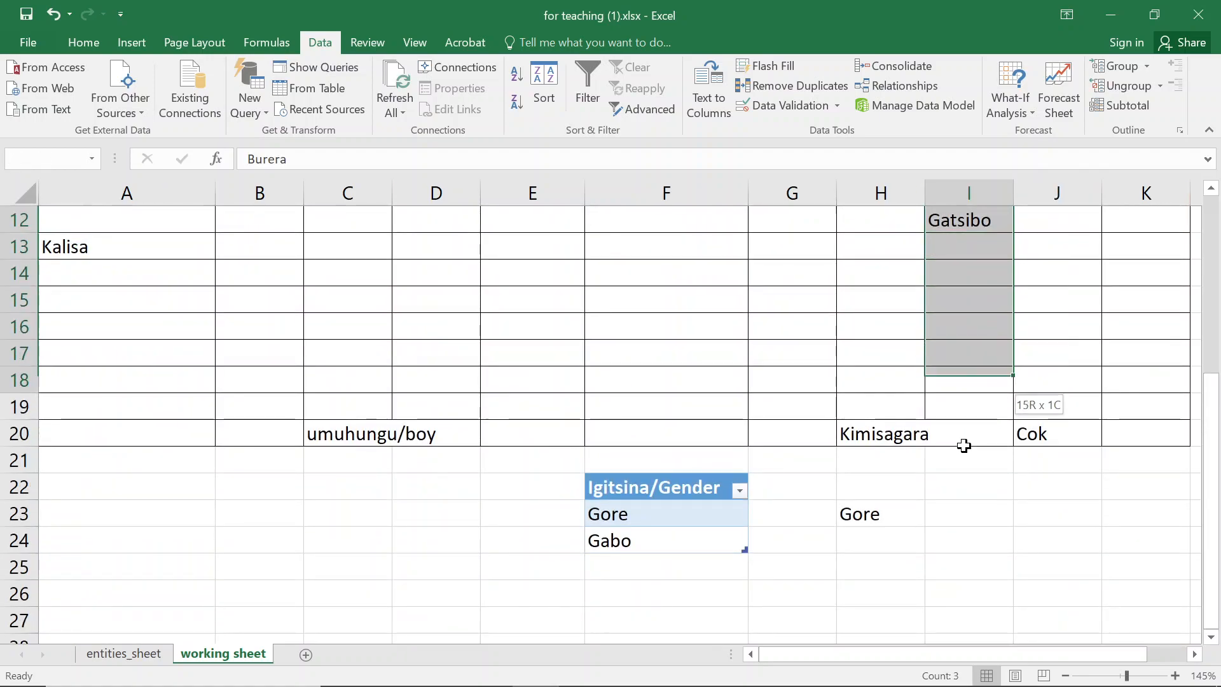
{"action": "left_click", "coordinate": [782, 103]}
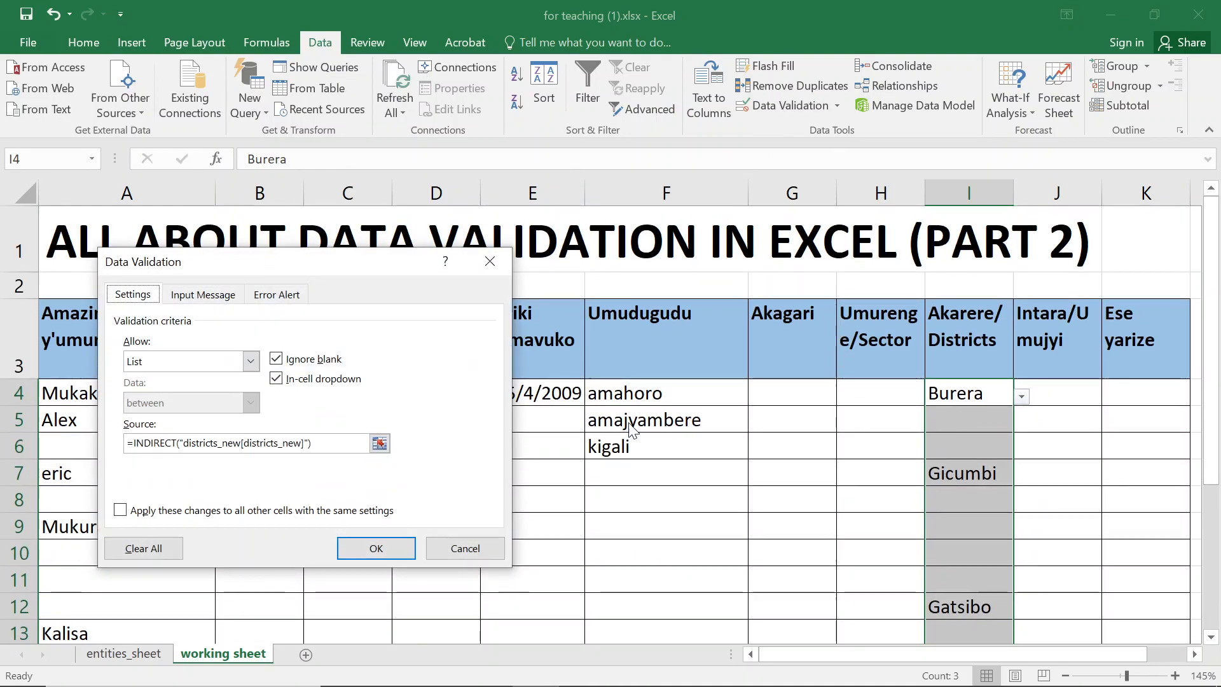
{"action": "left_click", "coordinate": [300, 444]}
{"action": "key", "text": "Delete"}
{"action": "key", "text": "Delete"}
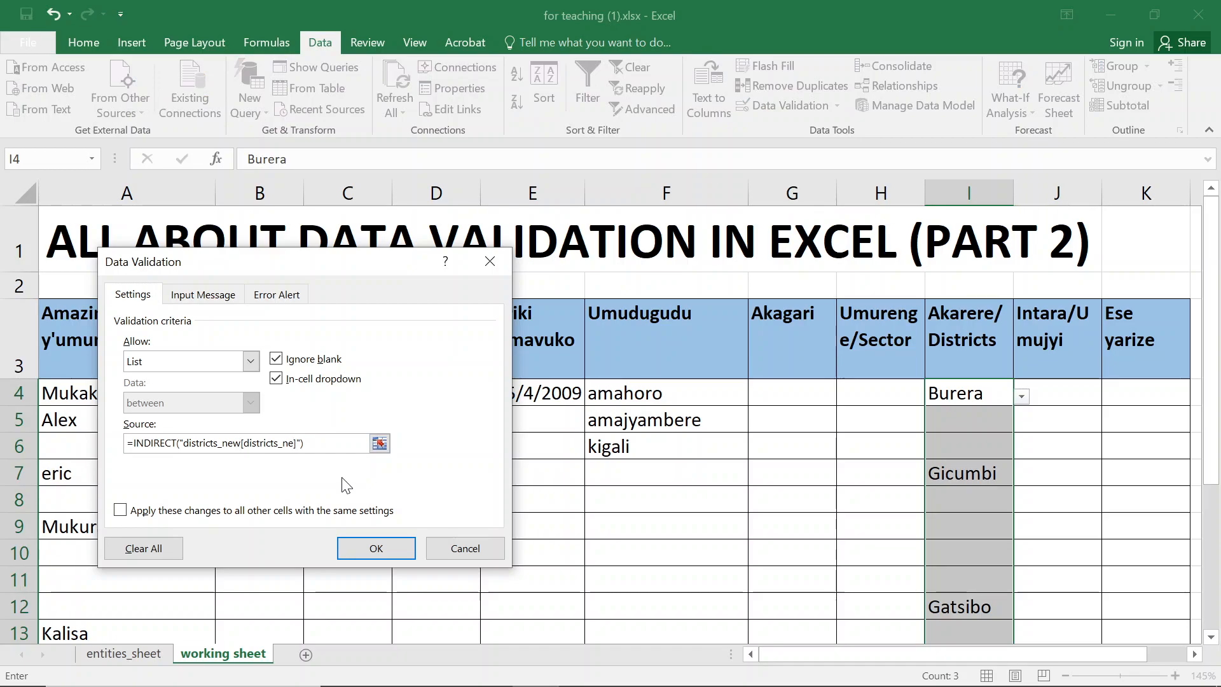
{"action": "key", "text": "Return"}
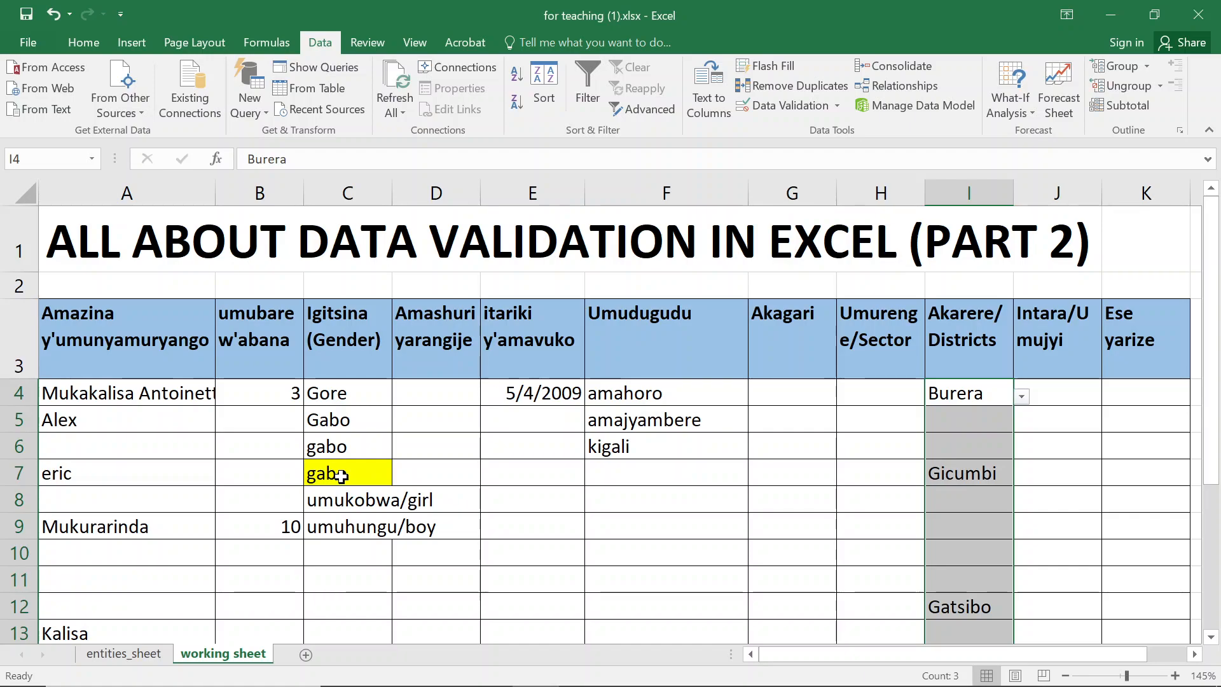
- Inspect the districts_new table name and its Districts column on entities_sheet, then return to the working sheet
{"action": "left_click", "coordinate": [116, 655]}
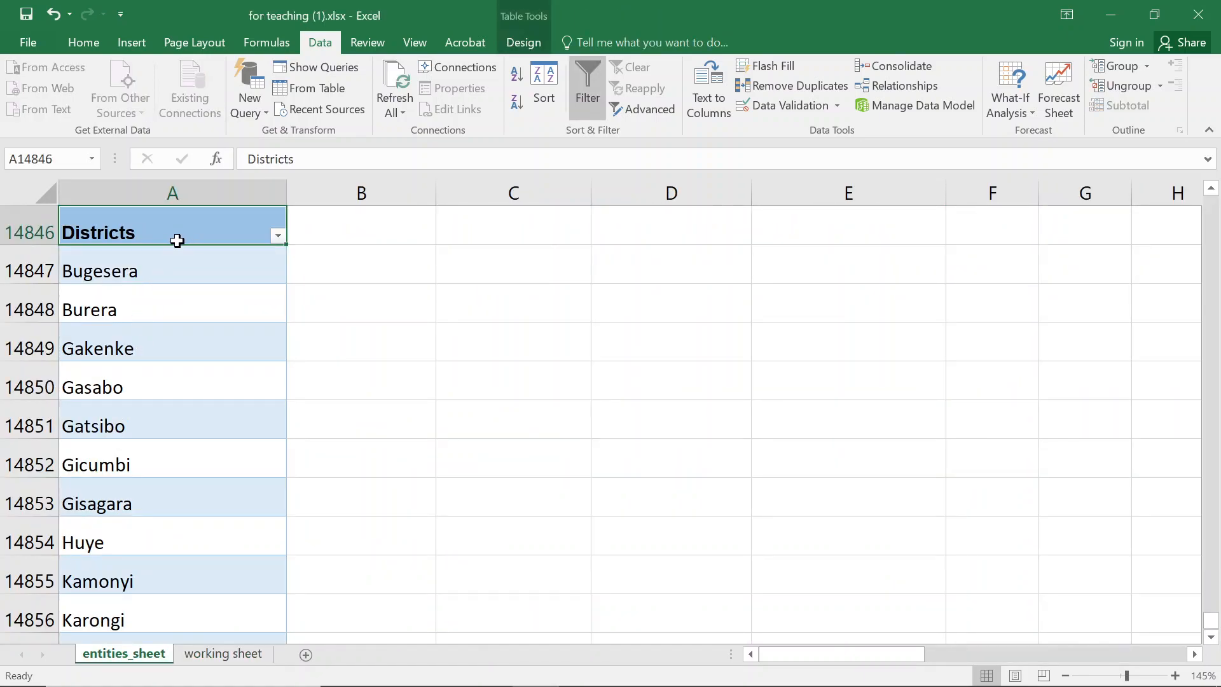
{"action": "left_click", "coordinate": [170, 312]}
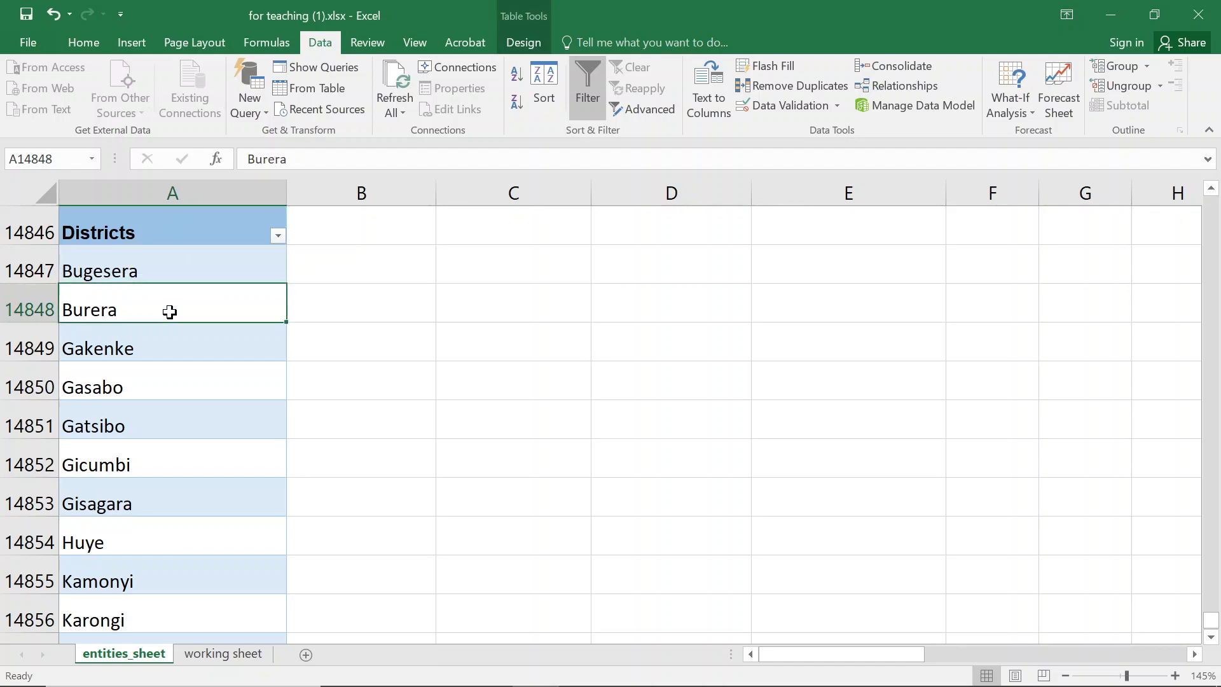
{"action": "left_click", "coordinate": [525, 39]}
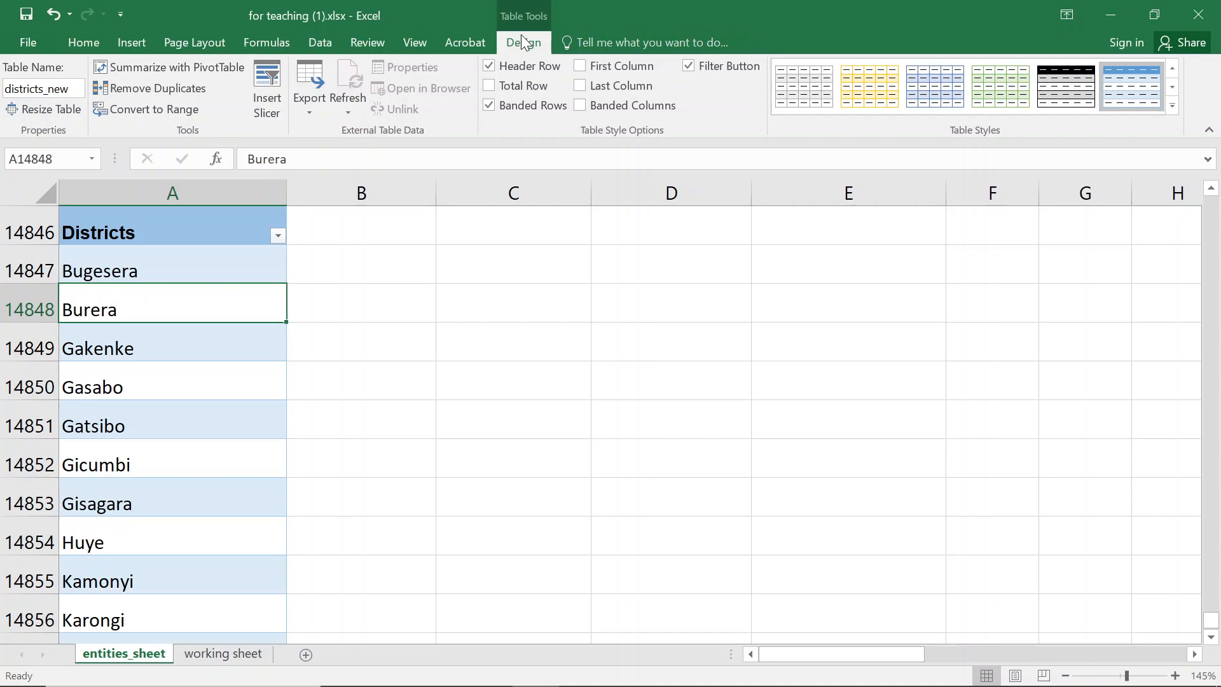
{"action": "left_click", "coordinate": [111, 392]}
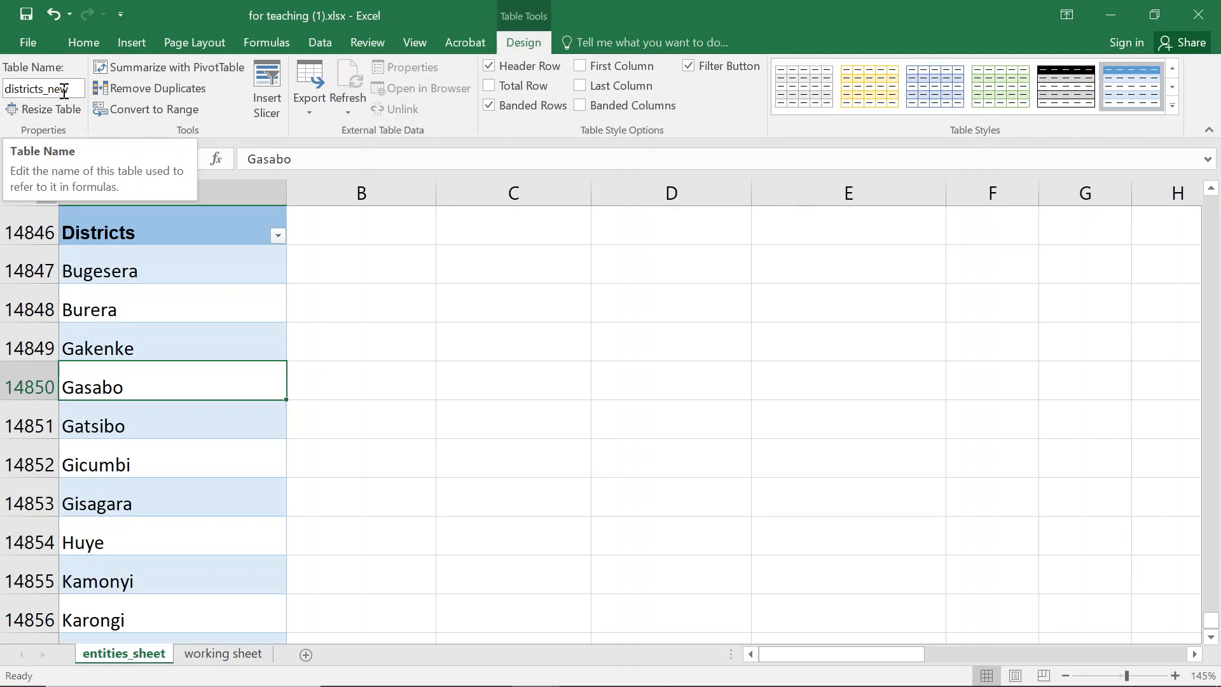
{"action": "left_click", "coordinate": [163, 272]}
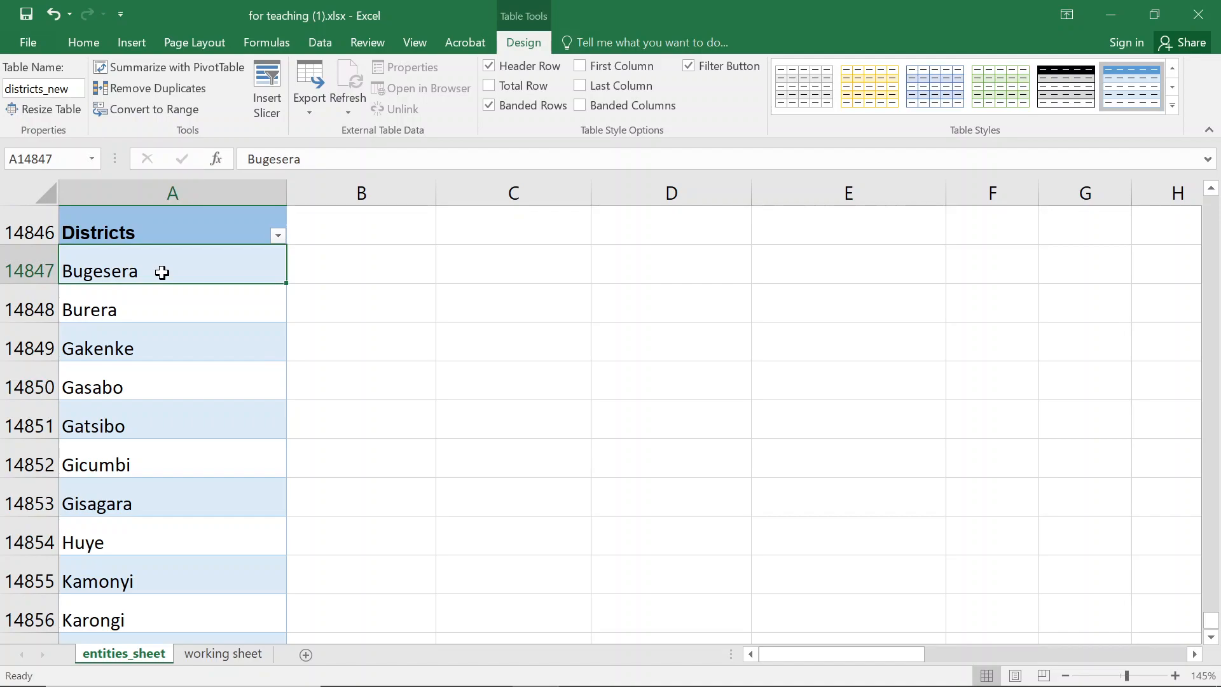
{"action": "left_click_drag", "start_coordinate": [141, 269], "coordinate": [133, 524]}
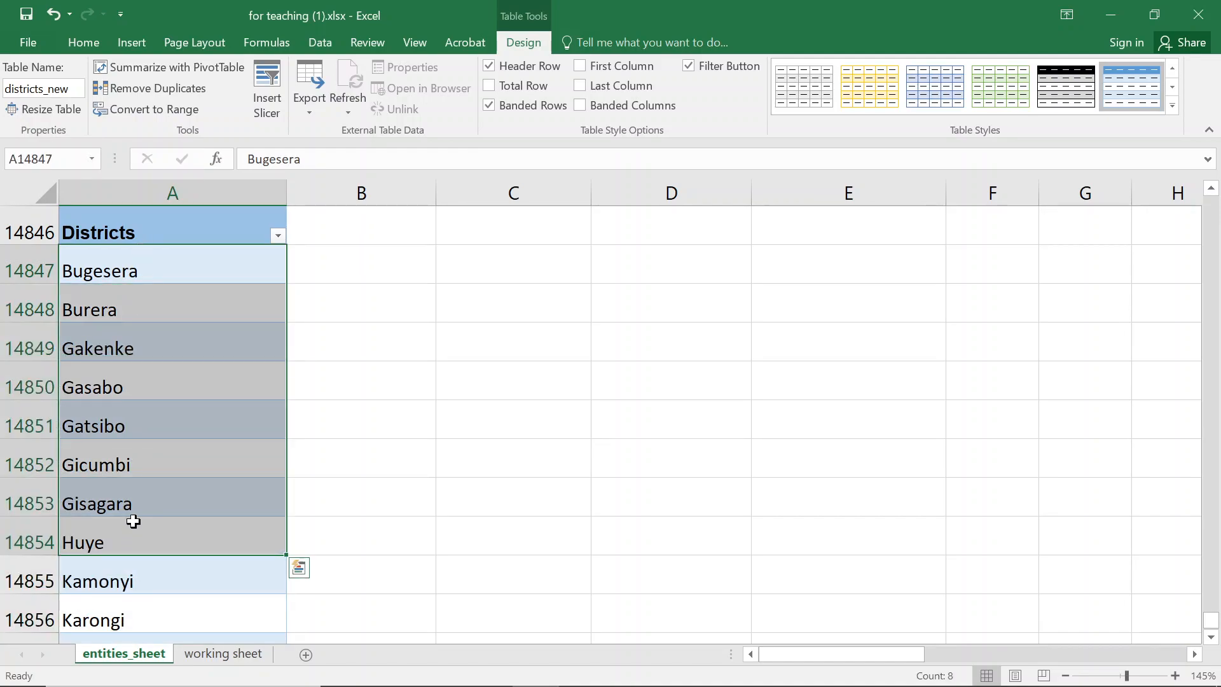
{"action": "left_click", "coordinate": [118, 232]}
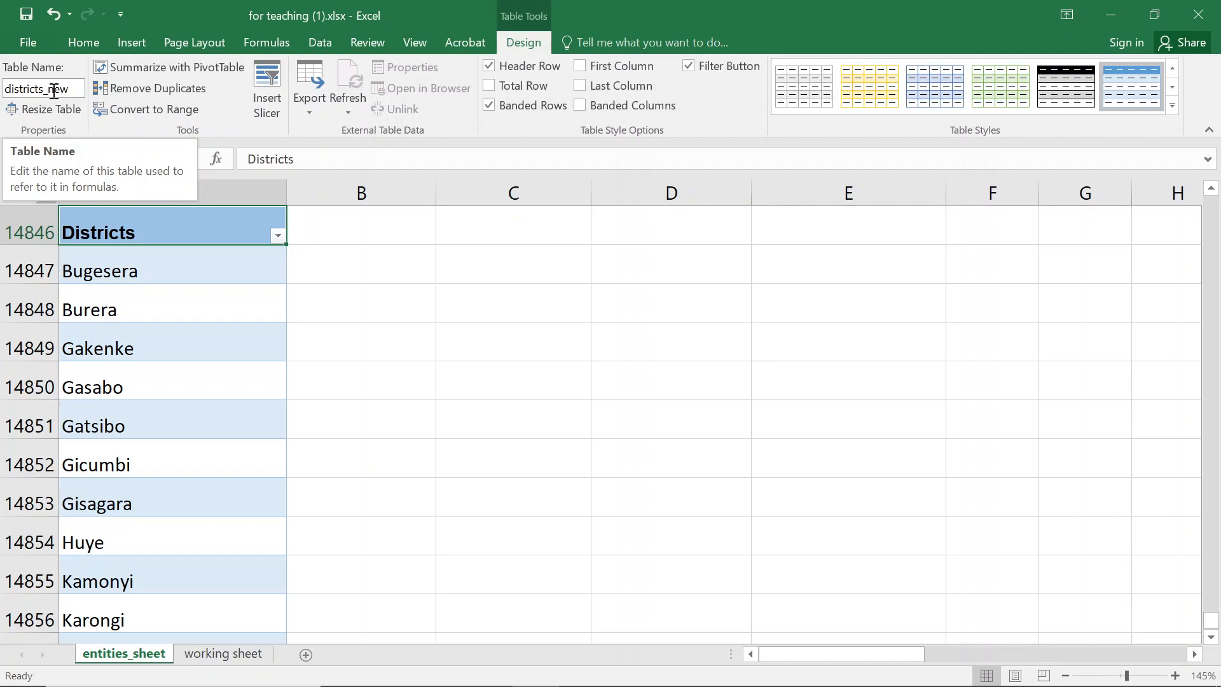
{"action": "left_click", "coordinate": [225, 652]}
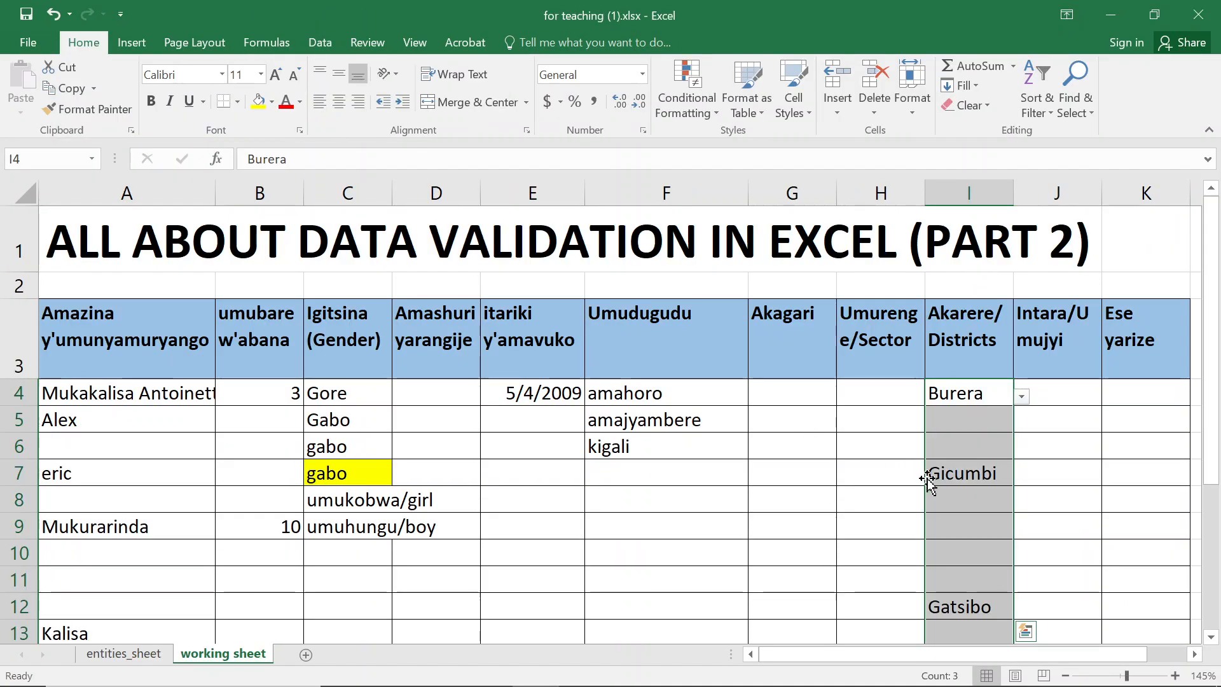
- Check I6's data validation source and compare it with the Districts table header on entities_sheet
{"action": "left_click", "coordinate": [961, 444]}
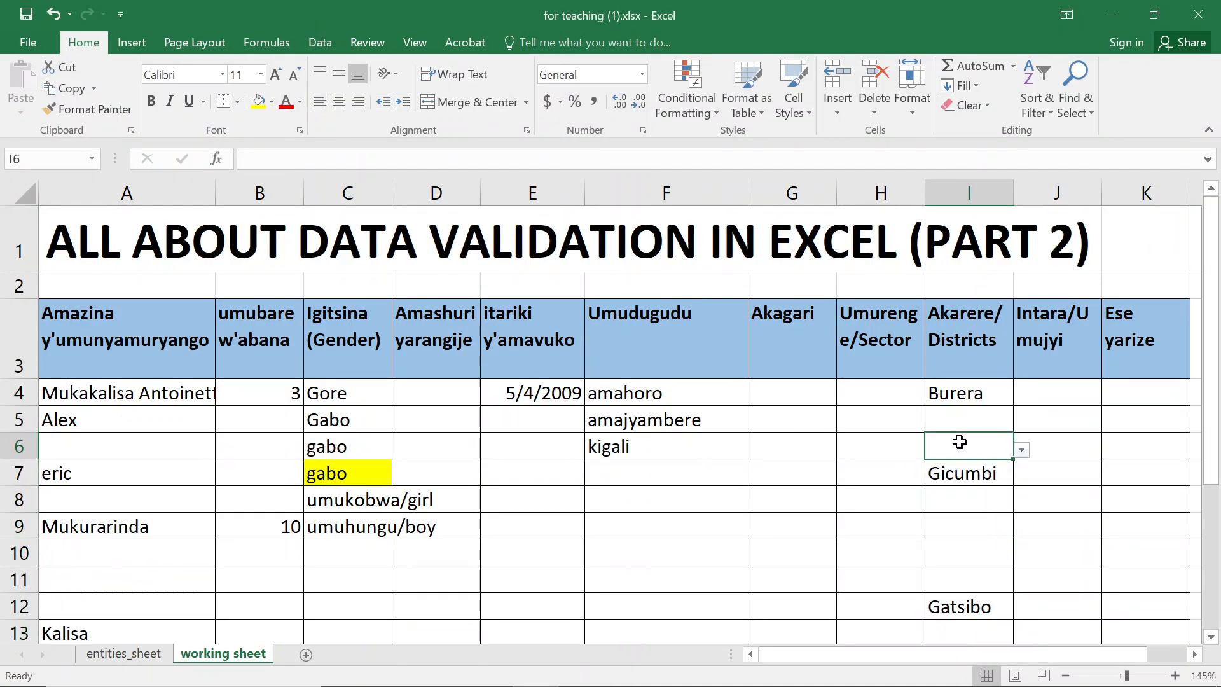
{"action": "left_click", "coordinate": [310, 40]}
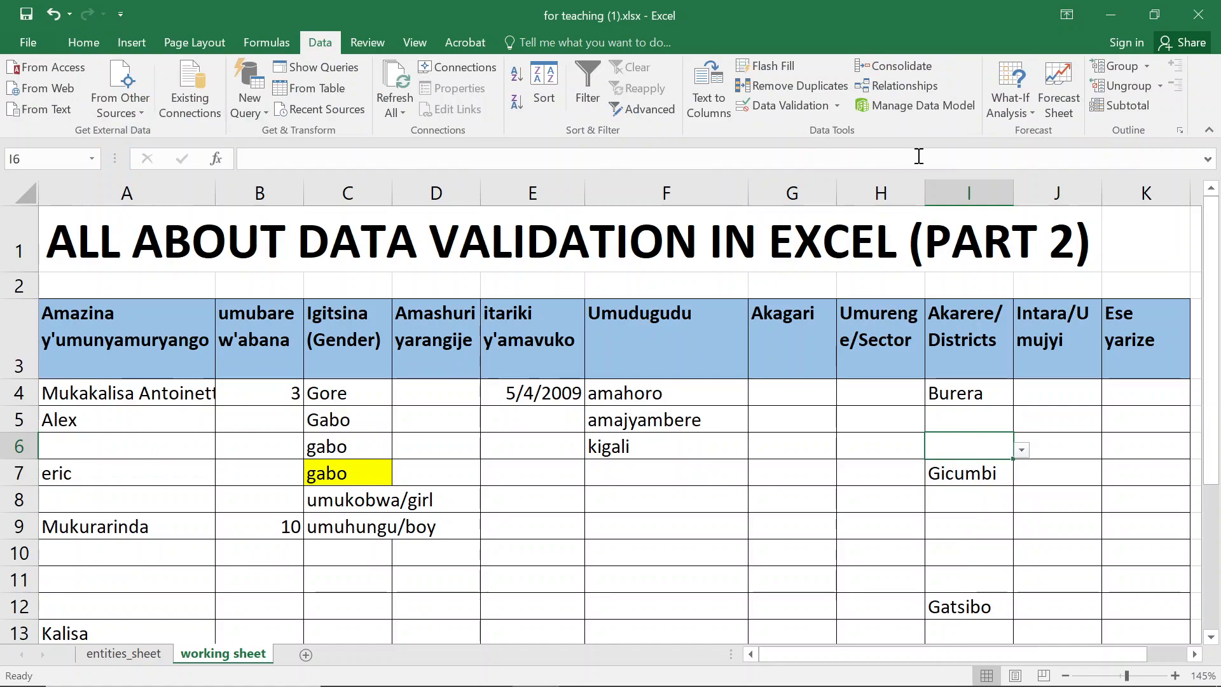
{"action": "left_click", "coordinate": [751, 105]}
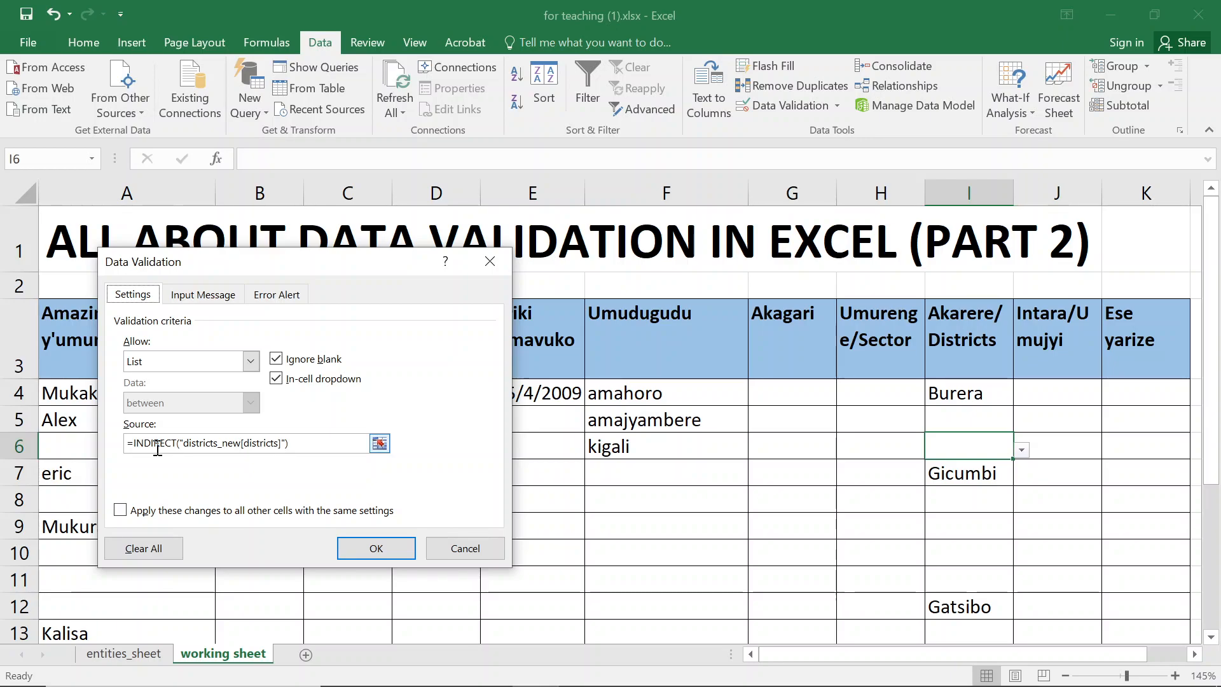
{"action": "double_click", "coordinate": [262, 443]}
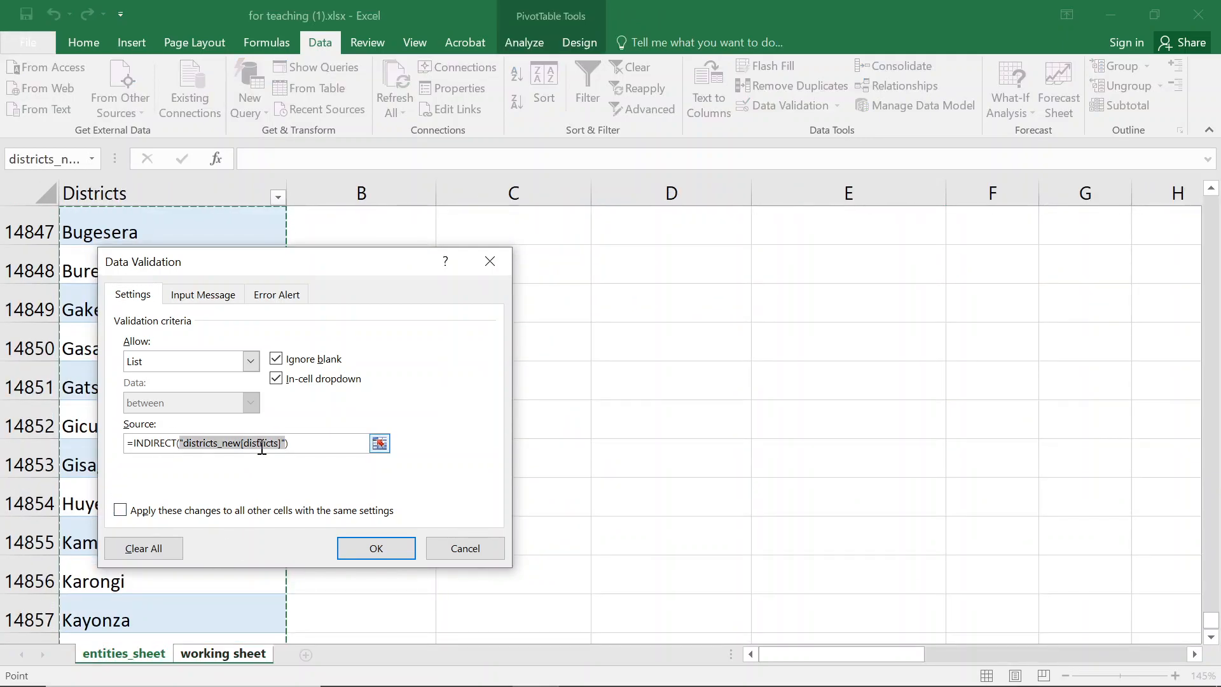
{"action": "key", "text": "Escape"}
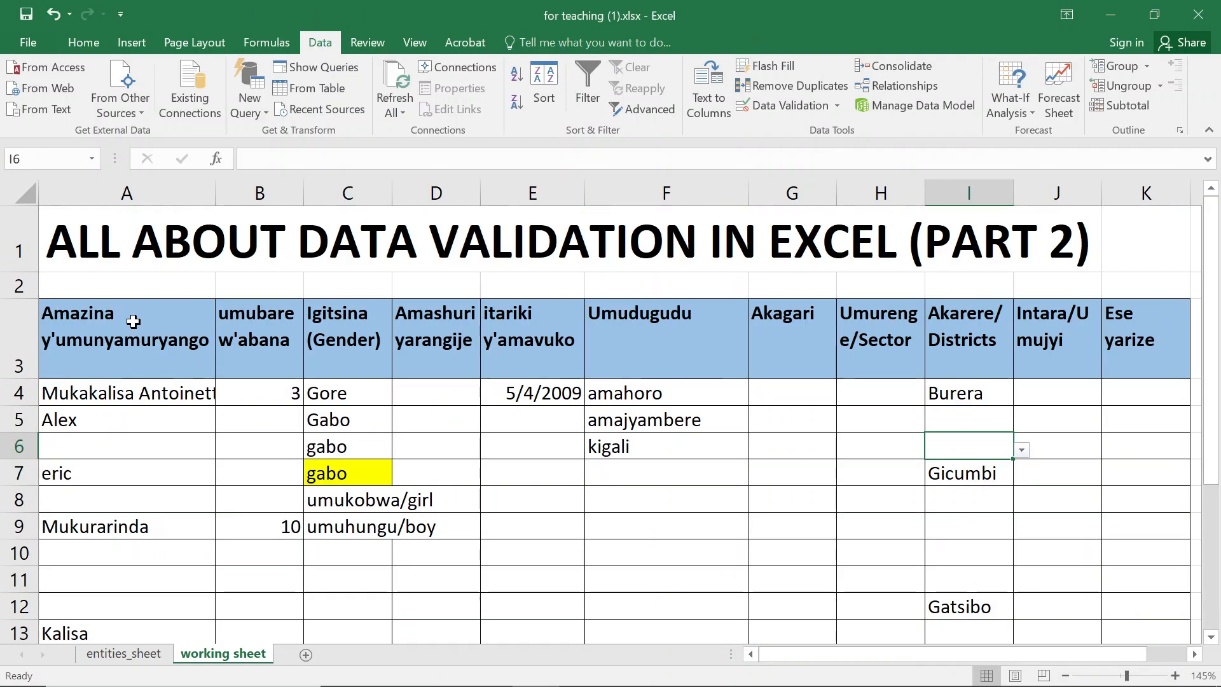
{"action": "left_click", "coordinate": [141, 661]}
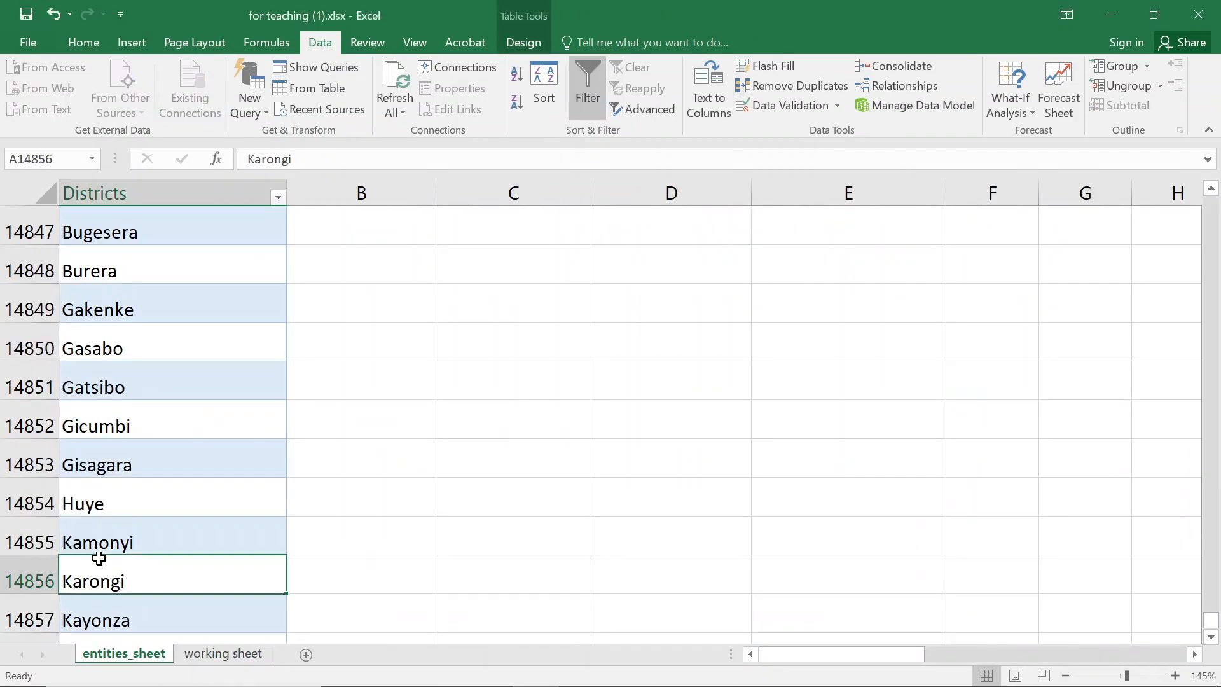
{"action": "key", "text": "ctrl+Up"}
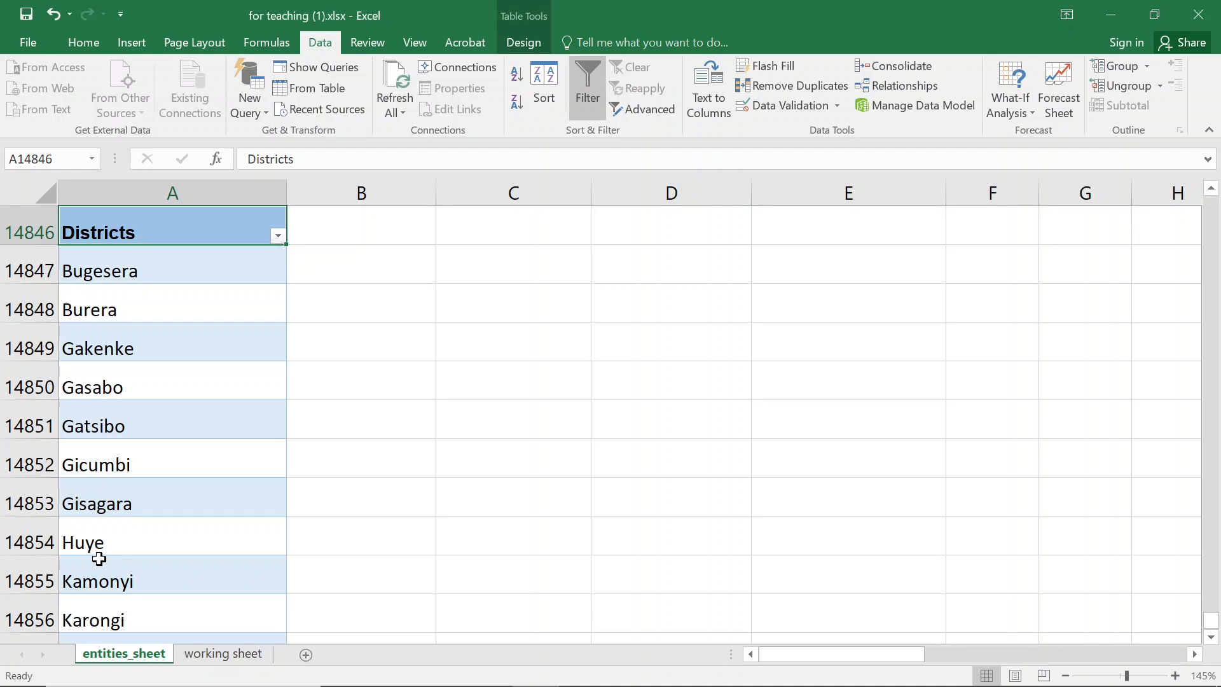
{"action": "left_click", "coordinate": [234, 658]}
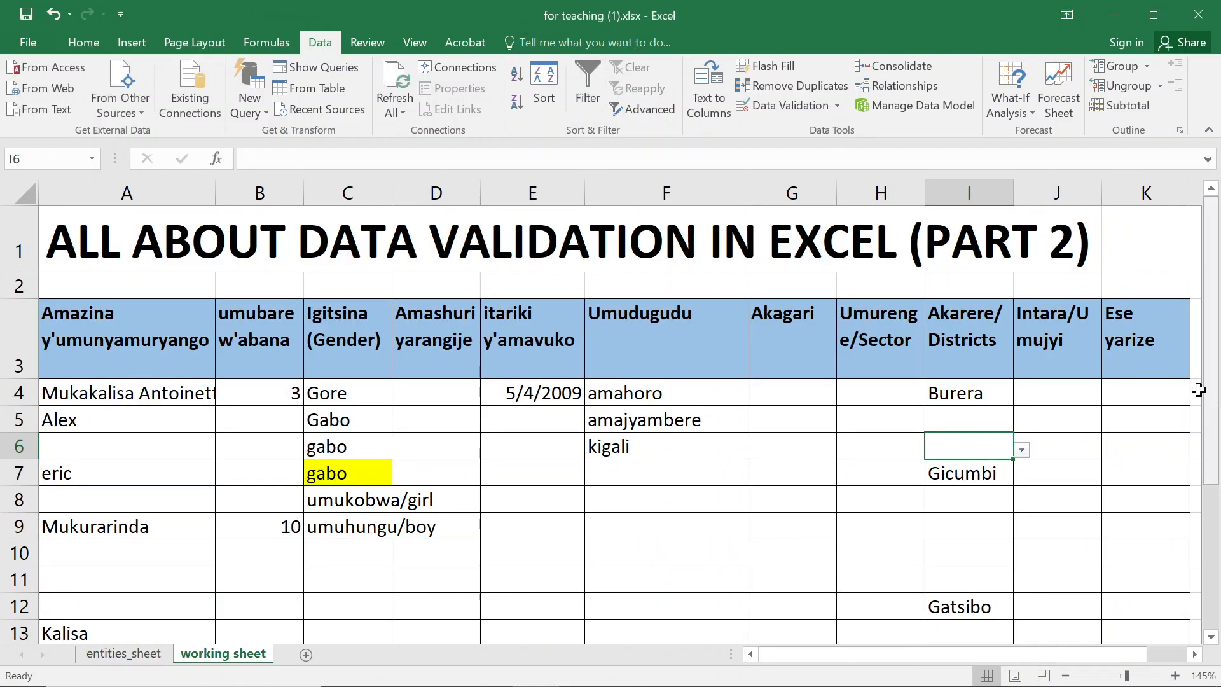
- Set I4's data validation source to =INDIRECT("districts_new[Districts]") with a capital D
{"action": "left_click", "coordinate": [989, 394]}
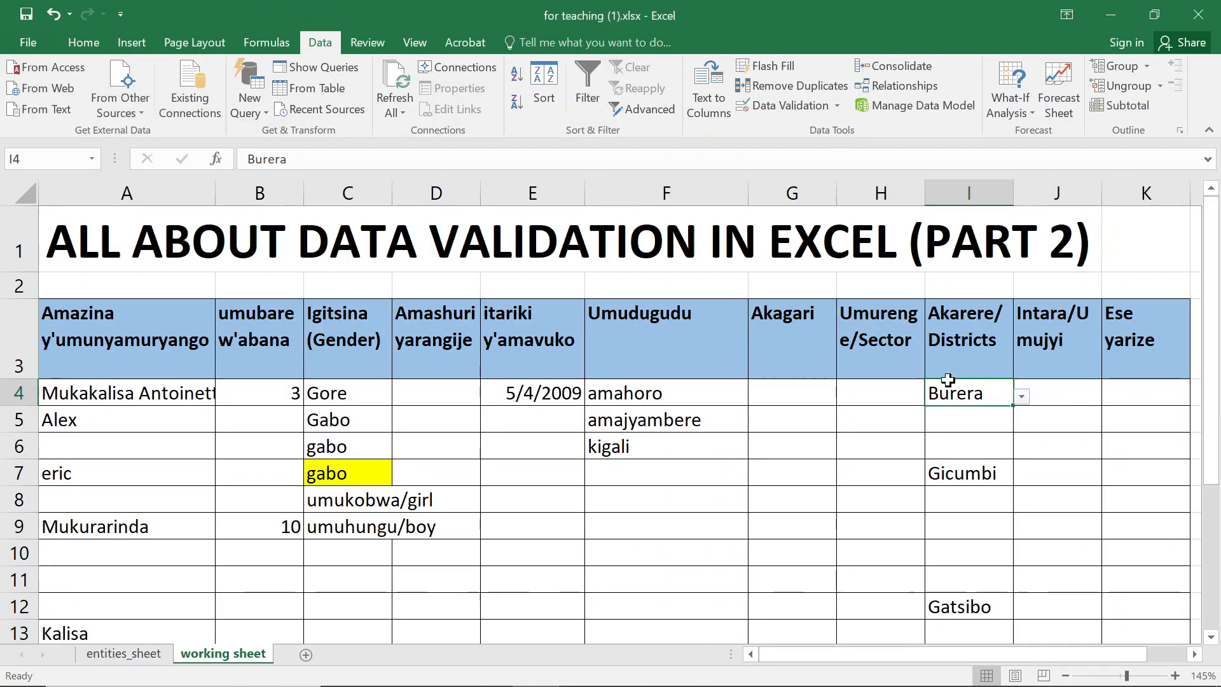
{"action": "left_click", "coordinate": [778, 109]}
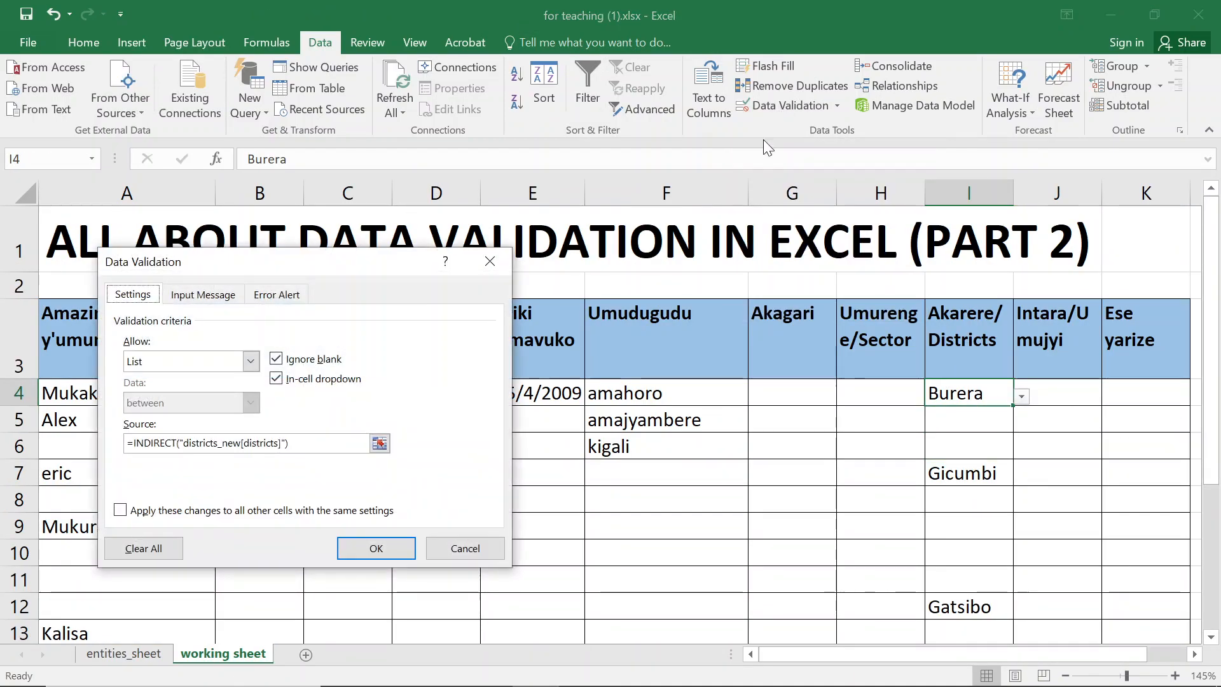
{"action": "left_click", "coordinate": [251, 443]}
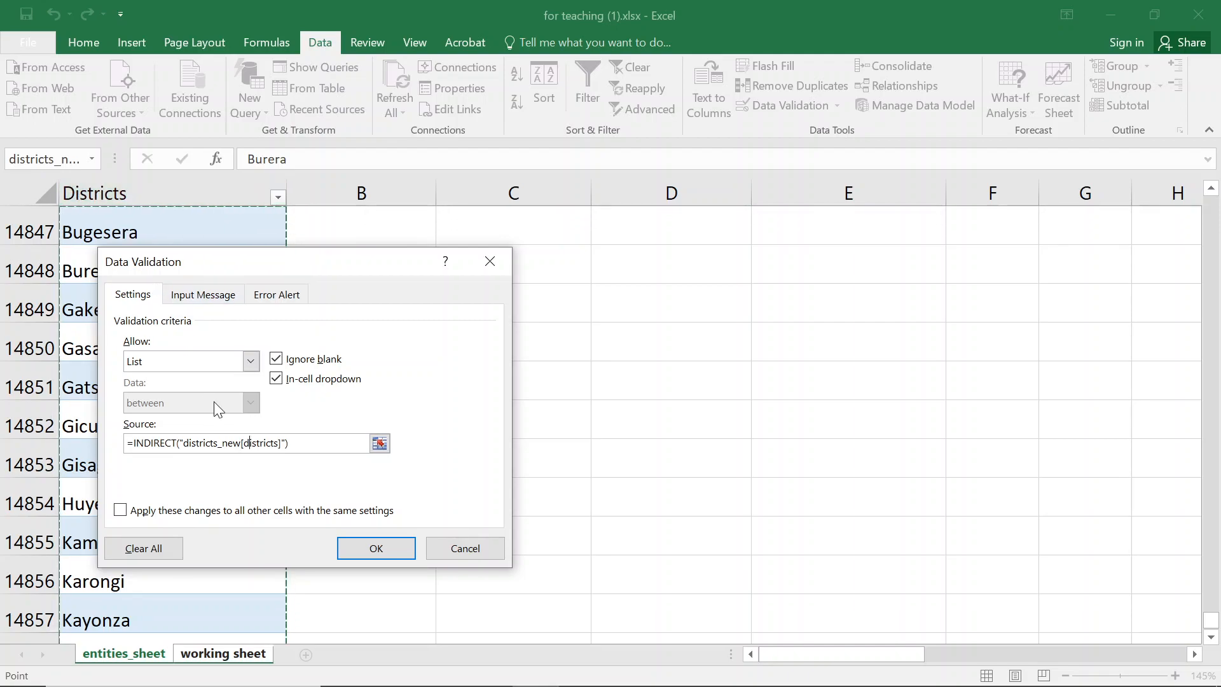
{"action": "left_click", "coordinate": [255, 445]}
{"action": "key", "text": "BackSpace"}
{"action": "type", "text": "D"}
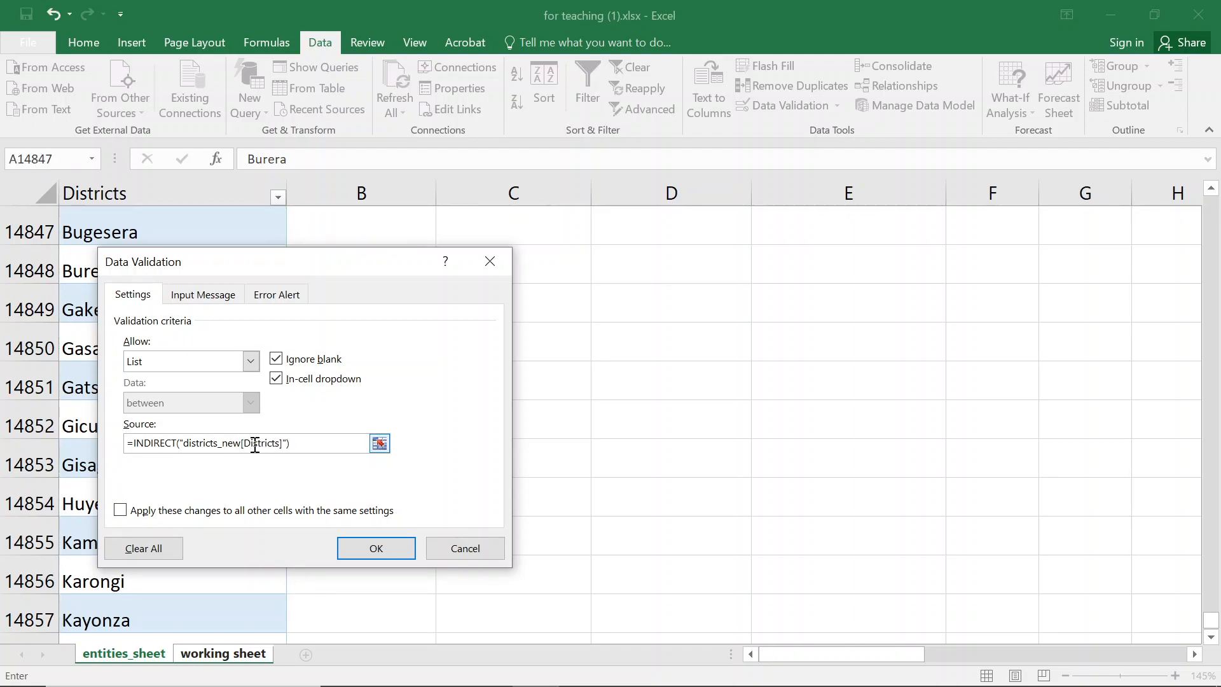
{"action": "key", "text": "Return"}
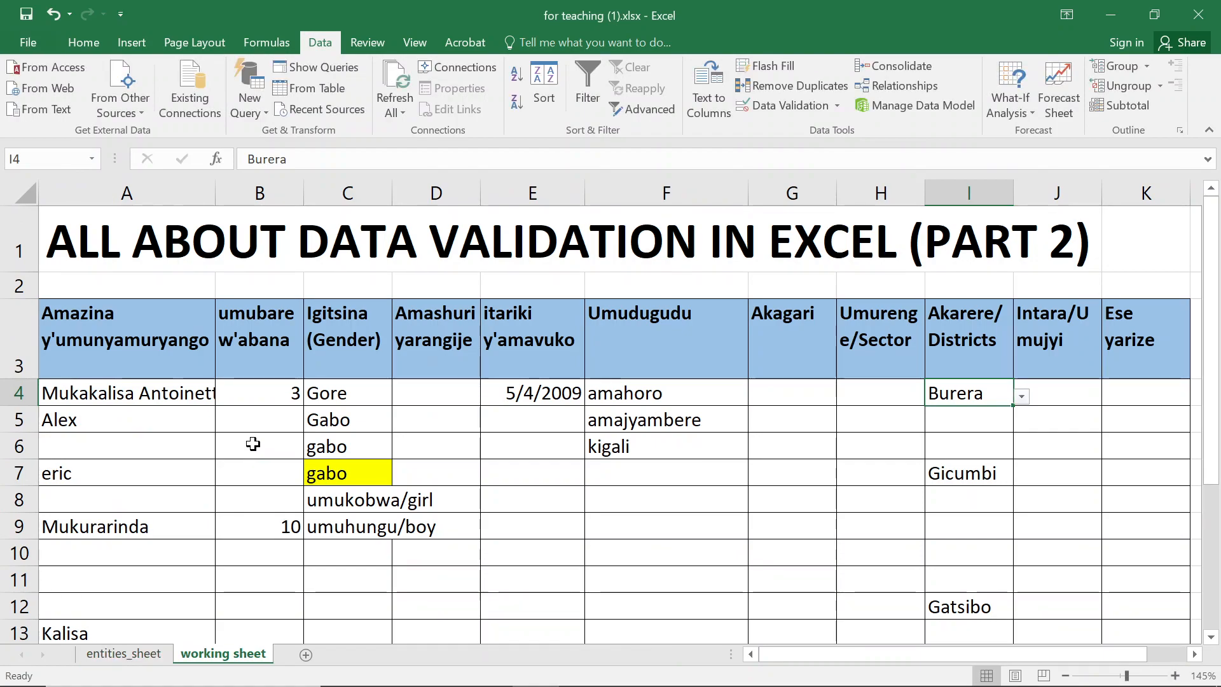
- Select the gender cells C5 and C6 to view their input message
{"action": "left_click", "coordinate": [340, 447]}
{"action": "left_click", "coordinate": [364, 418]}
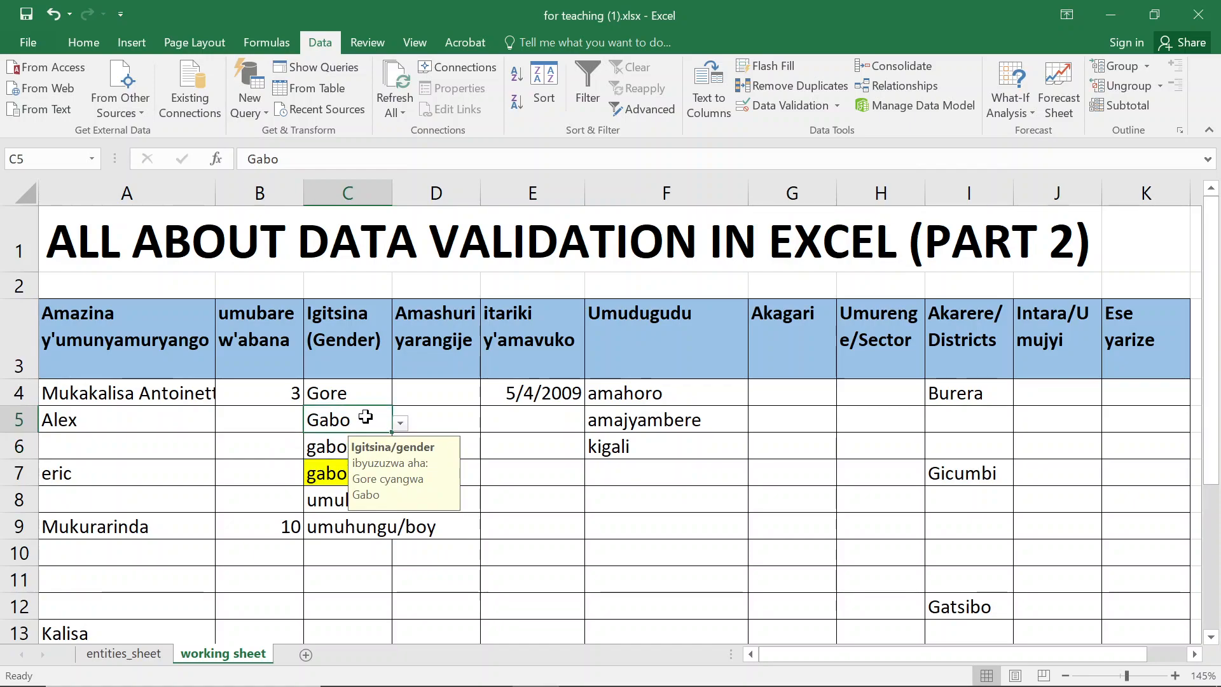
{"action": "left_click", "coordinate": [324, 448]}
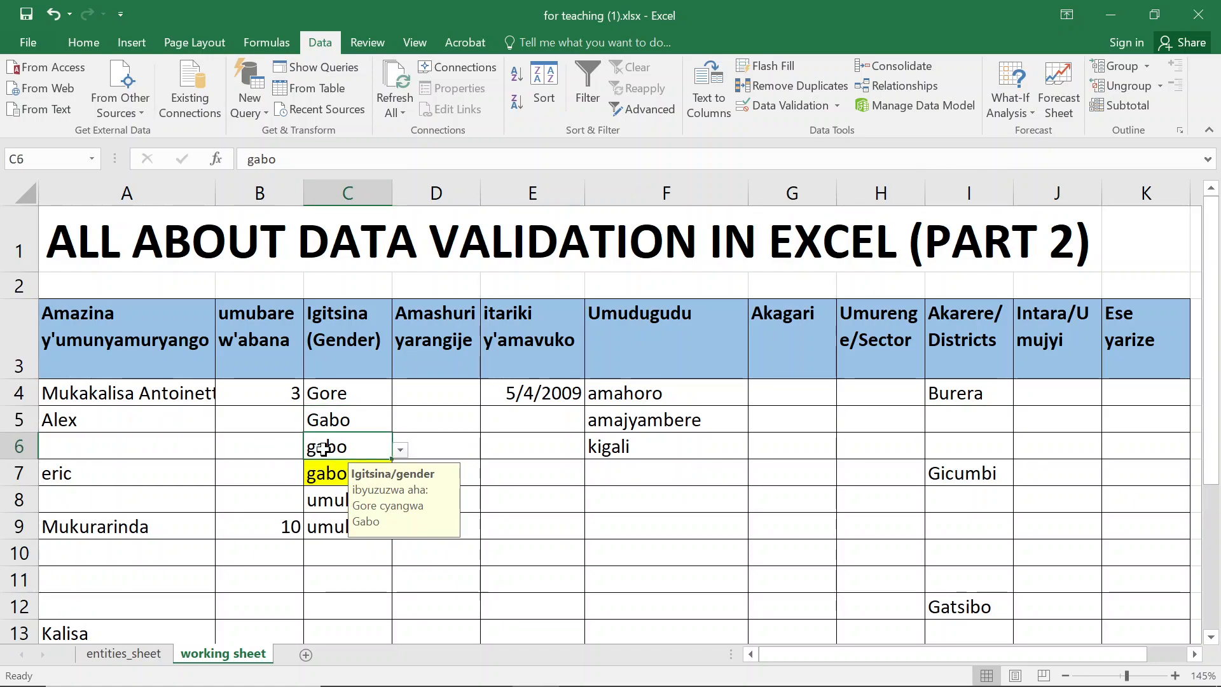
{"action": "left_click", "coordinate": [361, 425]}
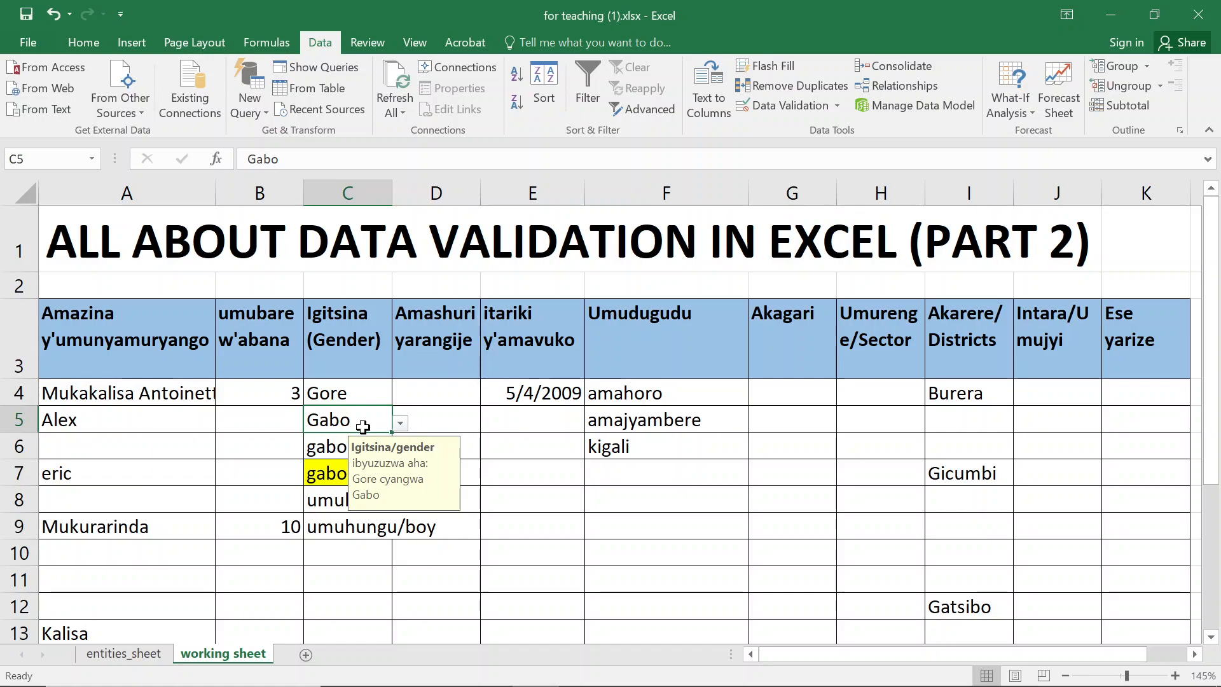
{"action": "left_click", "coordinate": [344, 446]}
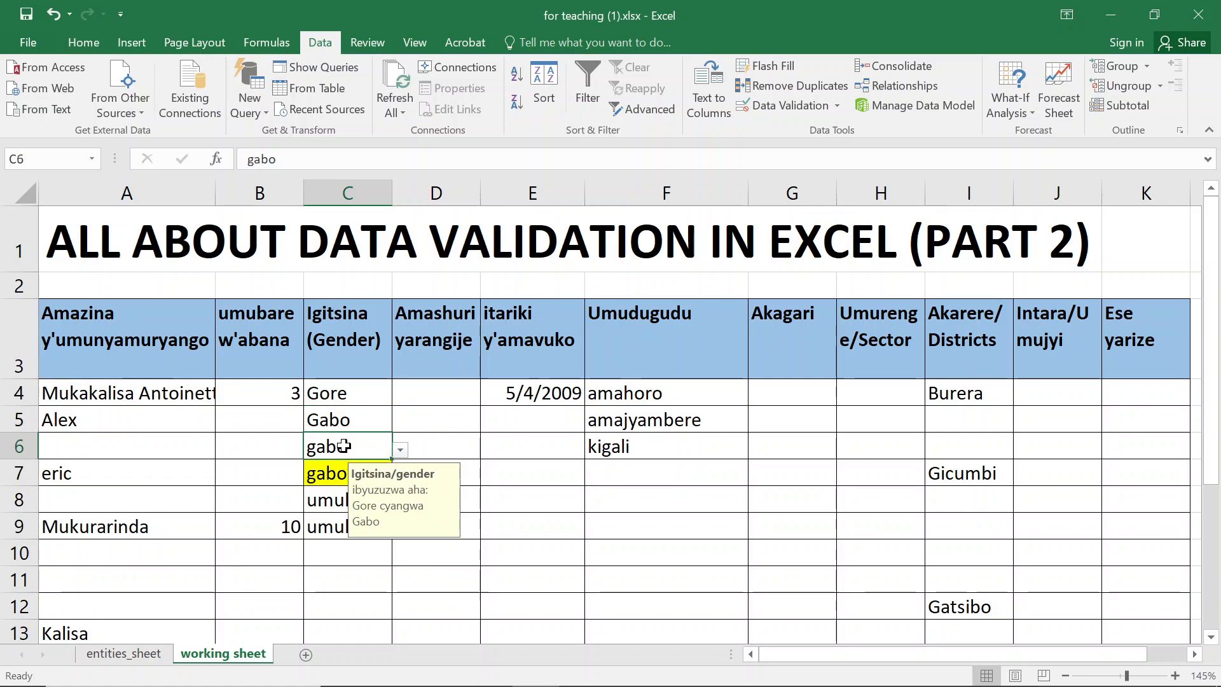
- Enter gAbo in C11 of the gender column and reselect C11 and C10
{"action": "left_click", "coordinate": [333, 571]}
{"action": "type", "text": "gAbo"}
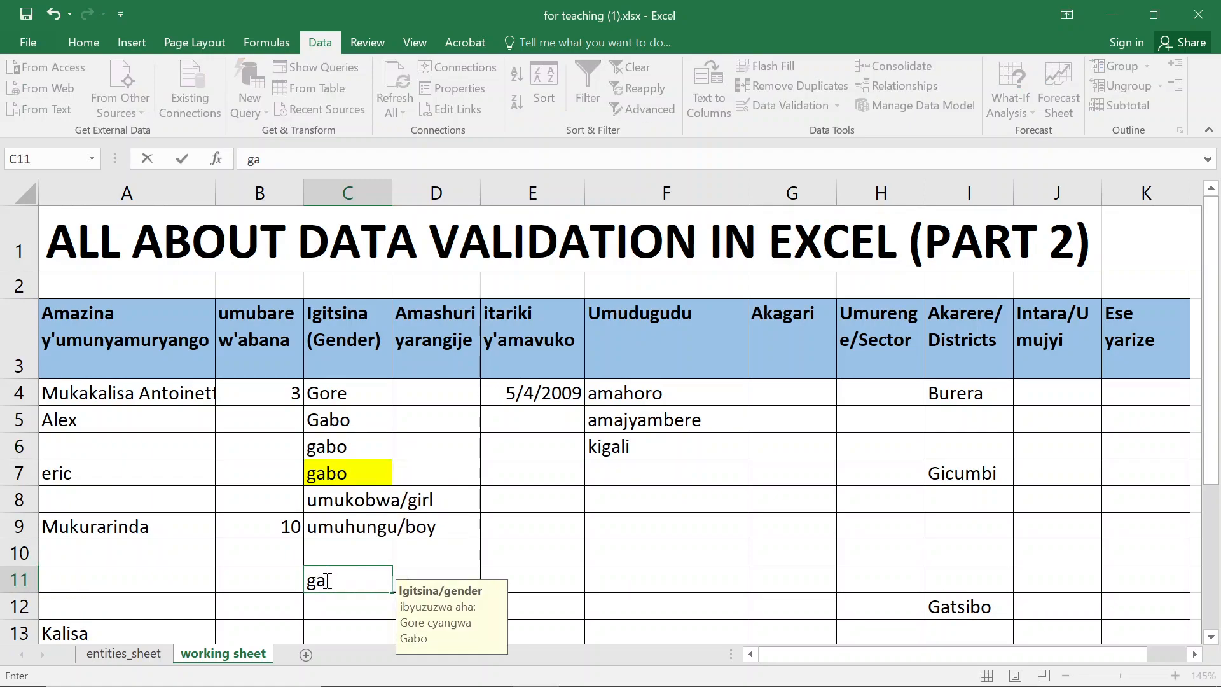
{"action": "key", "text": "Return"}
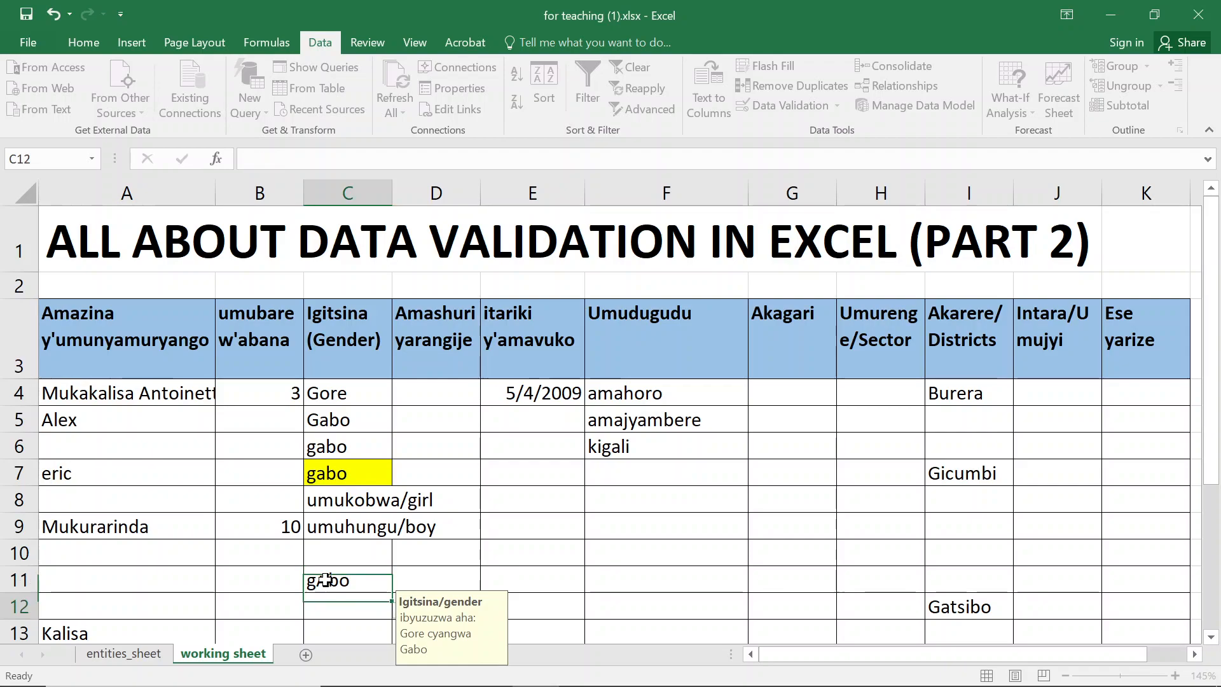
{"action": "left_click", "coordinate": [361, 578]}
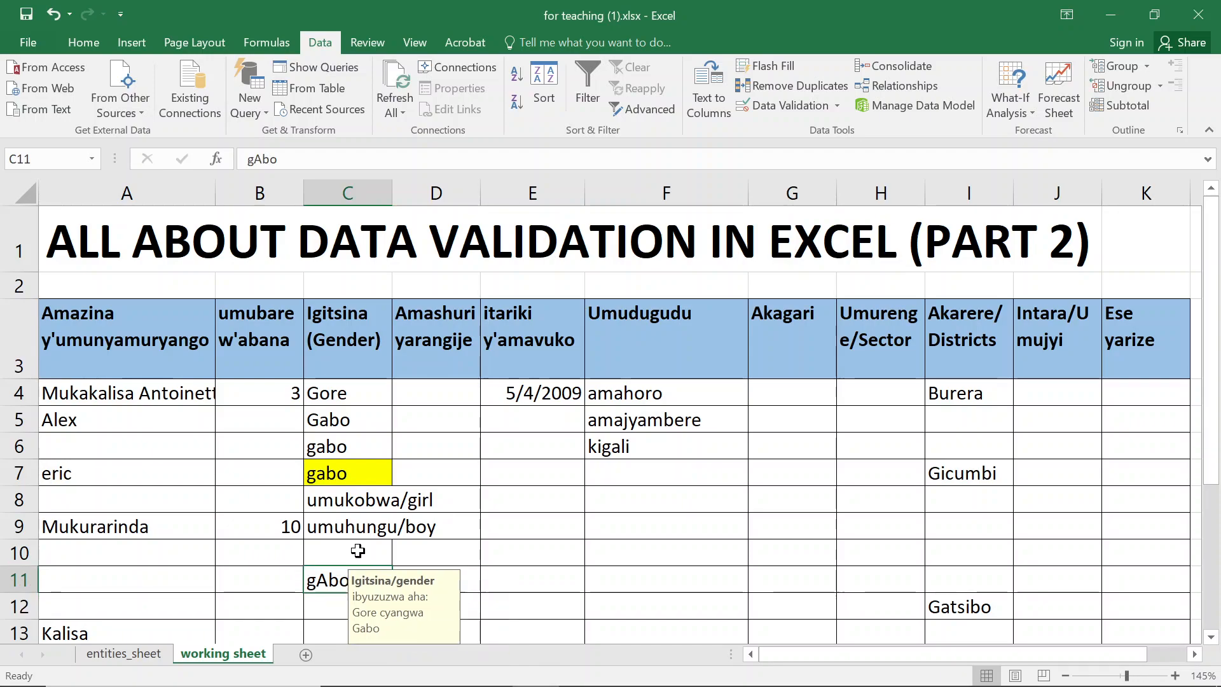
{"action": "left_click", "coordinate": [353, 549]}
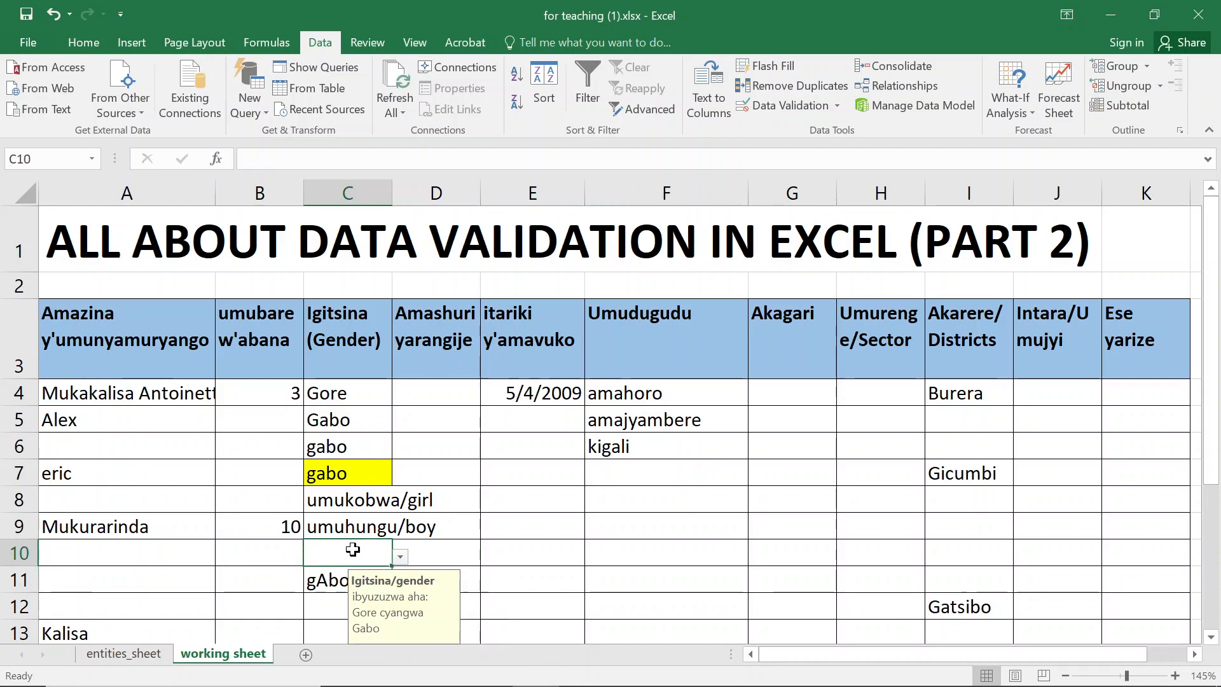
- Try to enter gorei in gender cell C10, cancelling the entry
{"action": "type", "text": "gorei"}
{"action": "key", "text": "Return"}
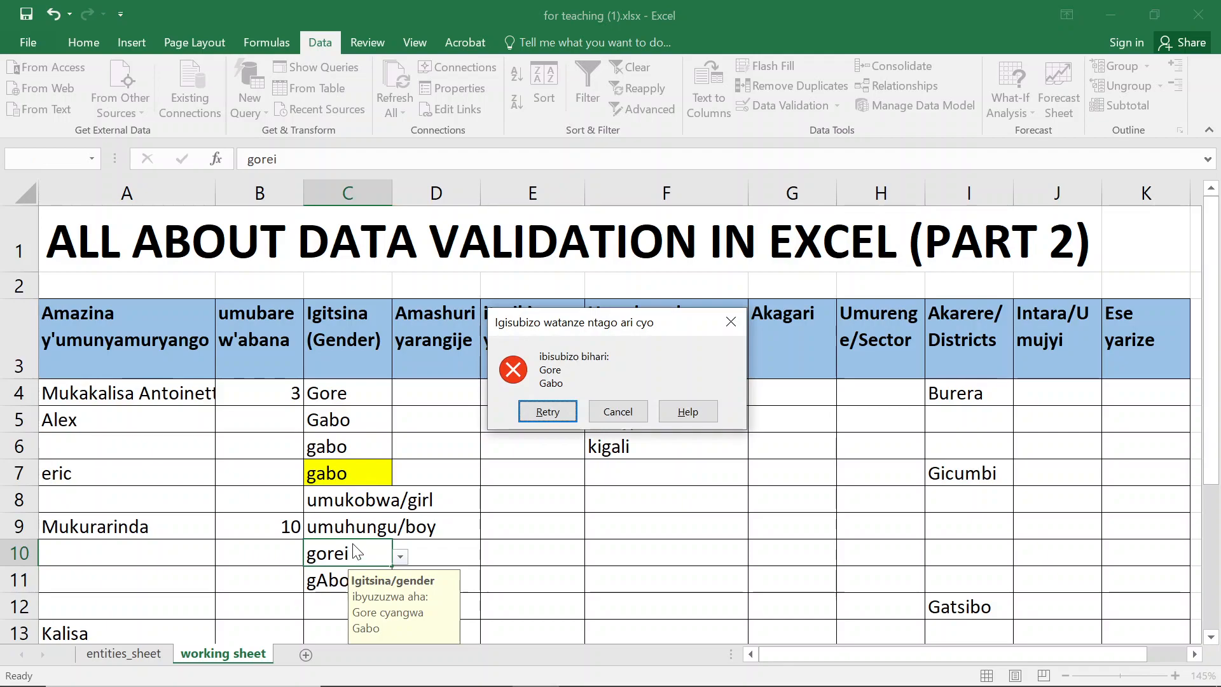
{"action": "left_click", "coordinate": [617, 416]}
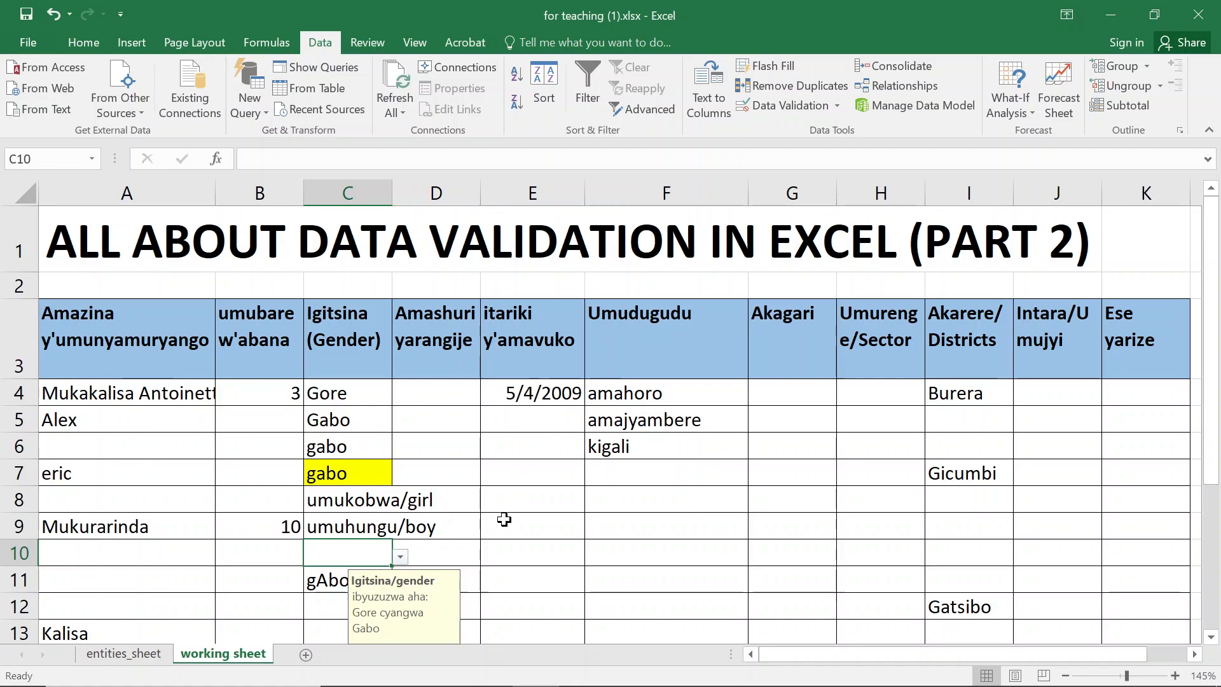
- Enter gore in C24 and Gore in C25, below the gender column outside the validated range
{"action": "scroll", "coordinate": [518, 489], "scroll_direction": "down", "scroll_amount": 3}
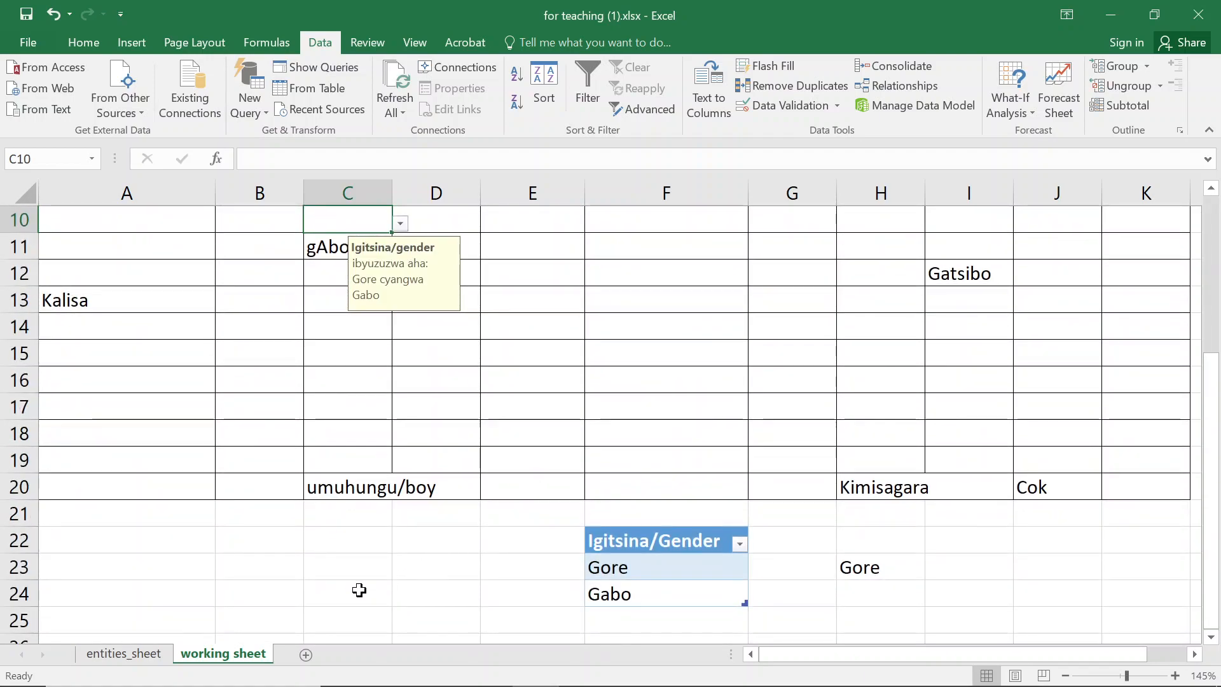
{"action": "left_click", "coordinate": [354, 588]}
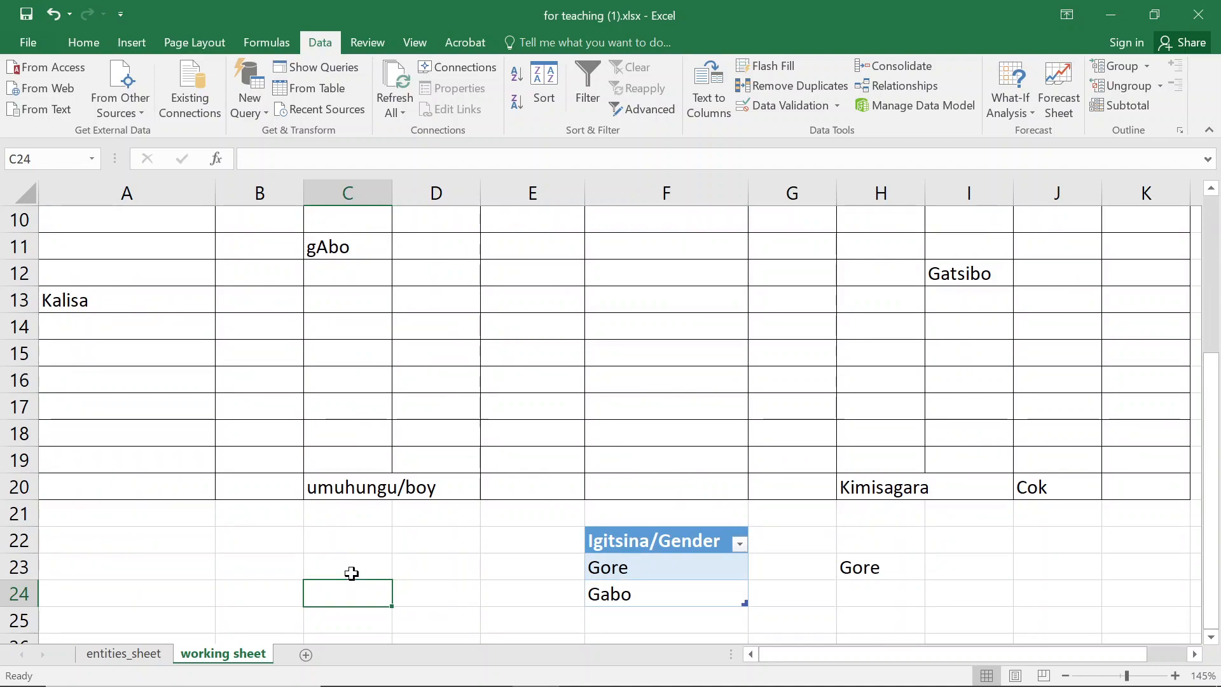
{"action": "type", "text": "gore"}
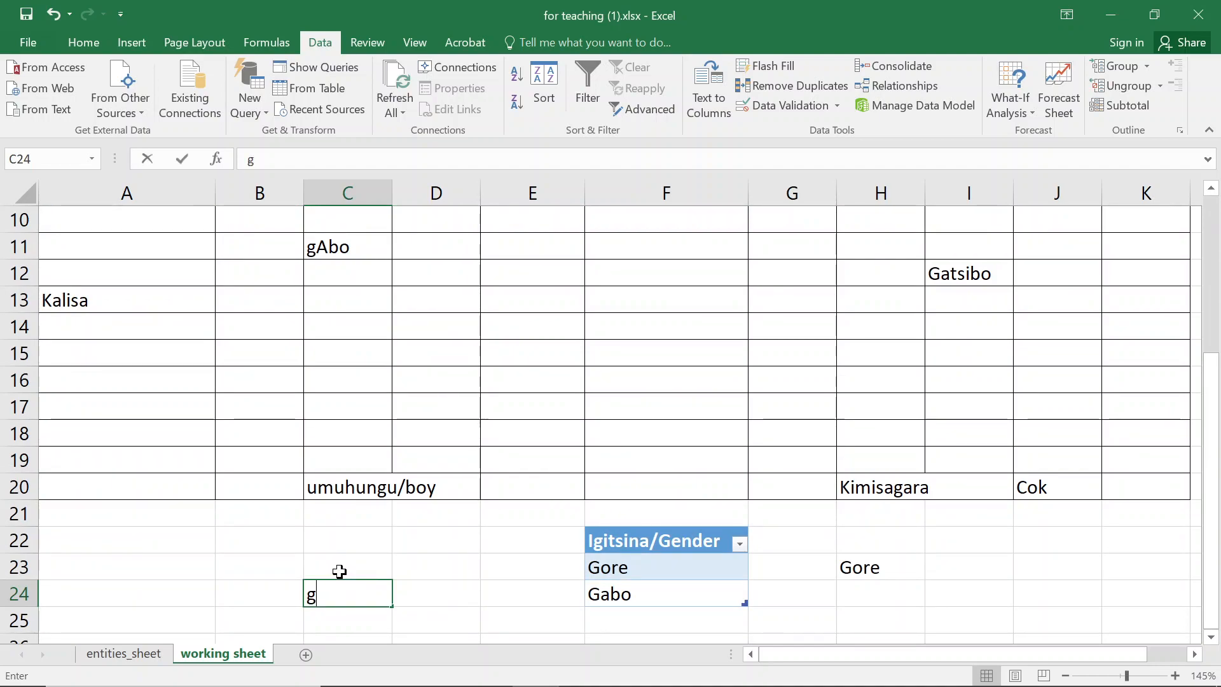
{"action": "key", "text": "Return"}
{"action": "type", "text": "Gore"}
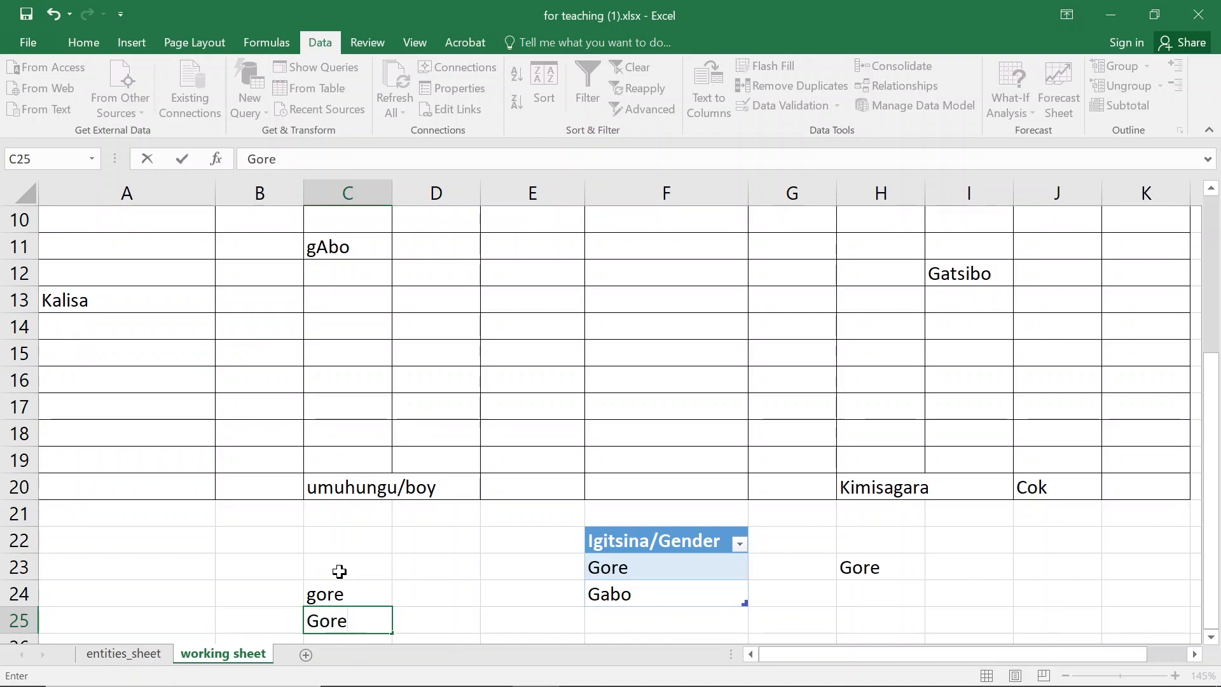
{"action": "key", "text": "Return"}
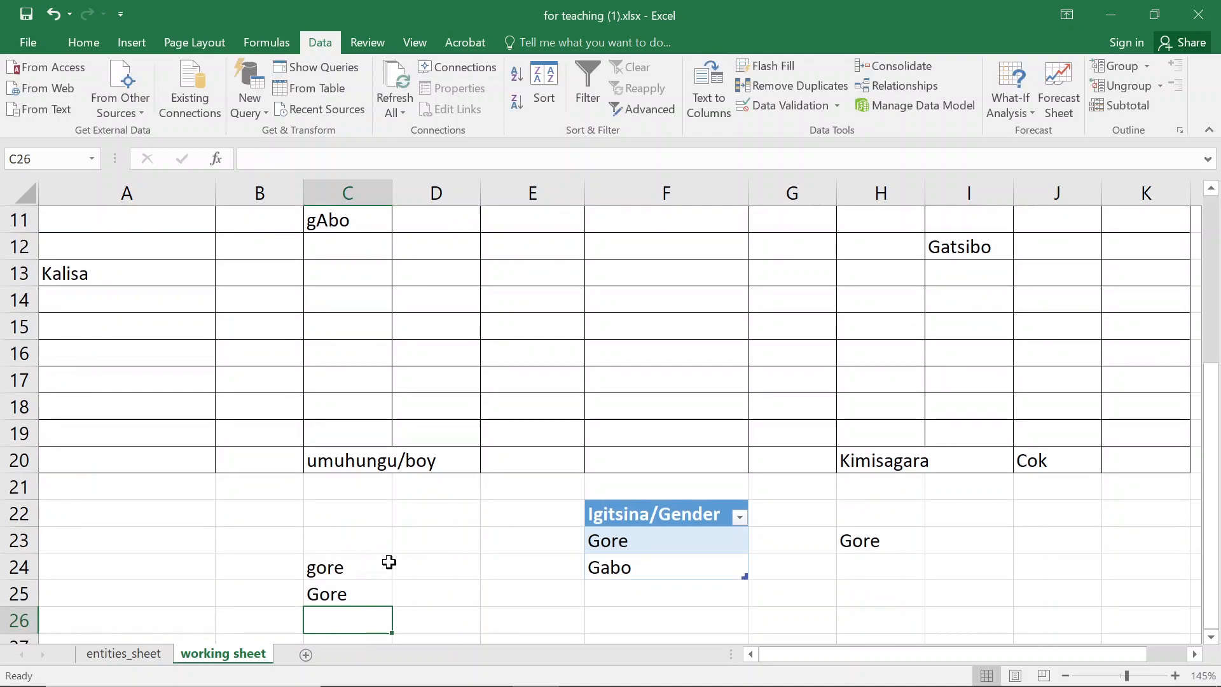
- Select C24 and C25 and clear their contents
{"action": "left_click_drag", "start_coordinate": [373, 569], "coordinate": [372, 595]}
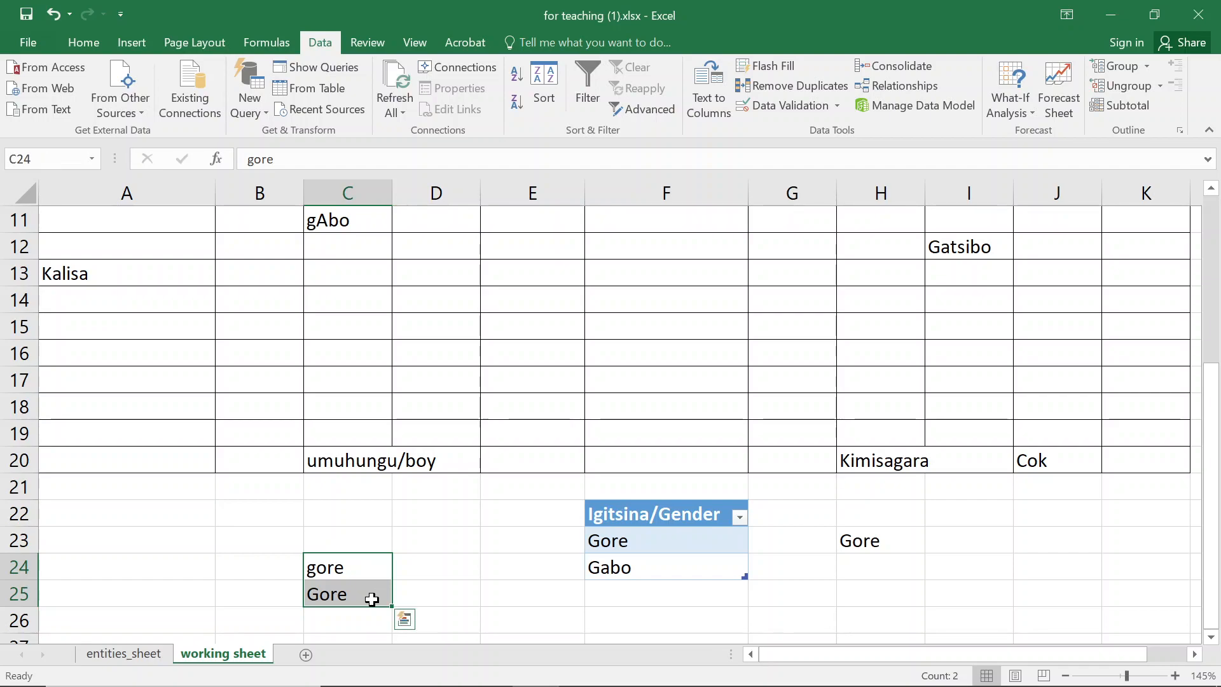
{"action": "left_click", "coordinate": [357, 591]}
{"action": "left_click_drag", "start_coordinate": [338, 558], "coordinate": [339, 582]}
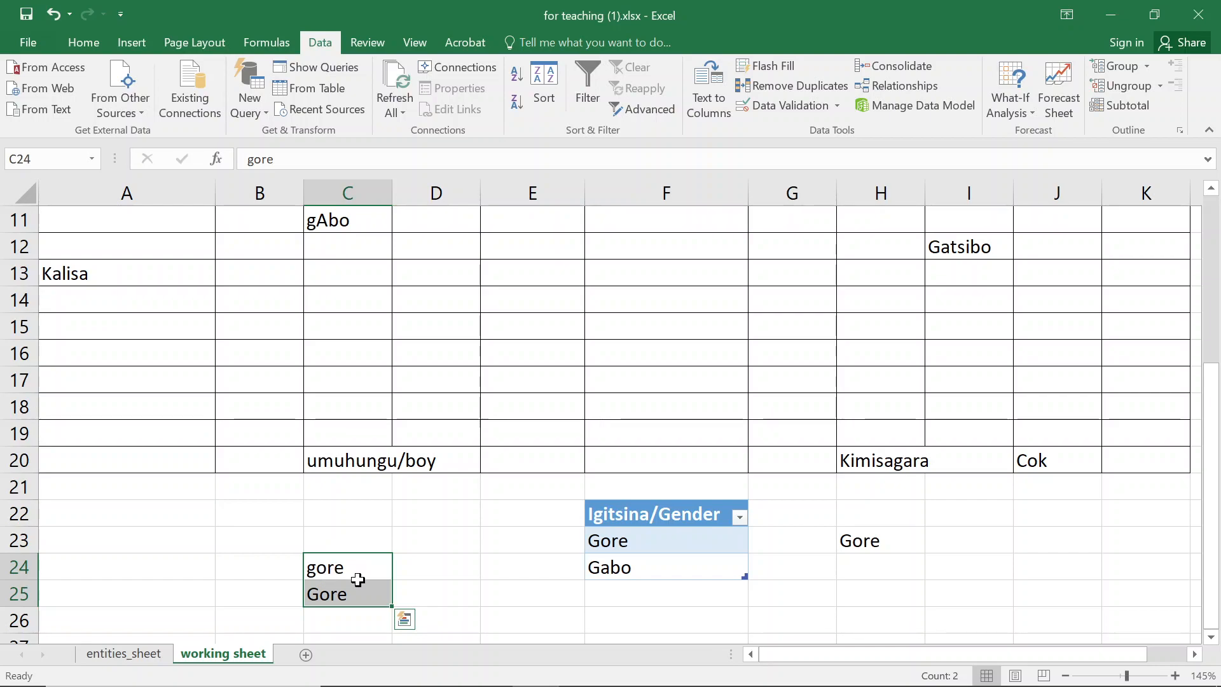
{"action": "left_click", "coordinate": [359, 574]}
{"action": "left_click", "coordinate": [330, 586]}
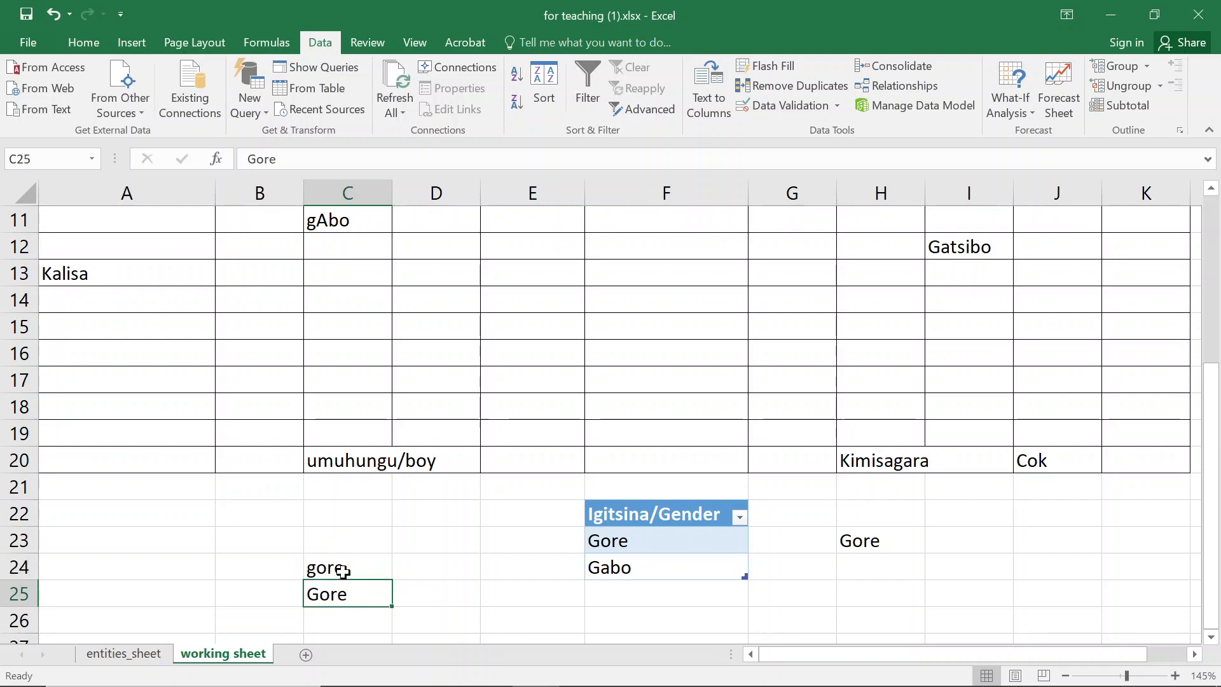
{"action": "left_click", "coordinate": [344, 571]}
{"action": "left_click_drag", "start_coordinate": [346, 566], "coordinate": [349, 591]}
{"action": "key", "text": "Delete"}
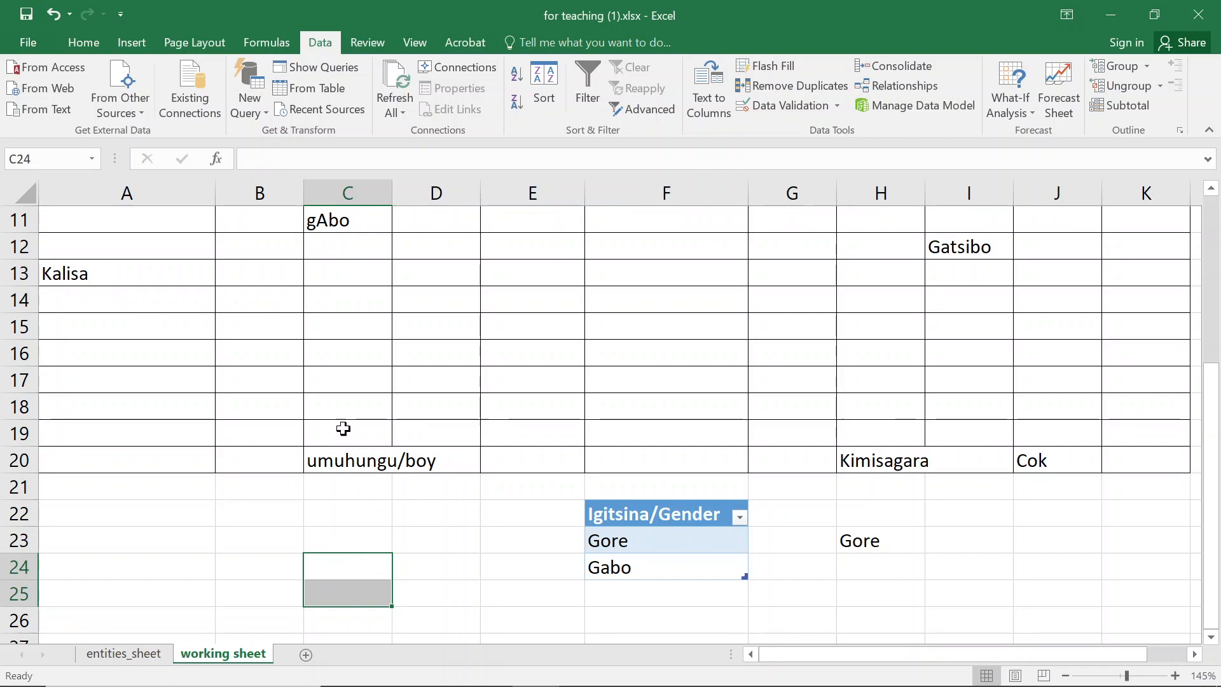
- Select gender cells C14, C7, C6 and C11 to view their input messages
{"action": "scroll", "coordinate": [336, 392], "scroll_direction": "up", "scroll_amount": 2}
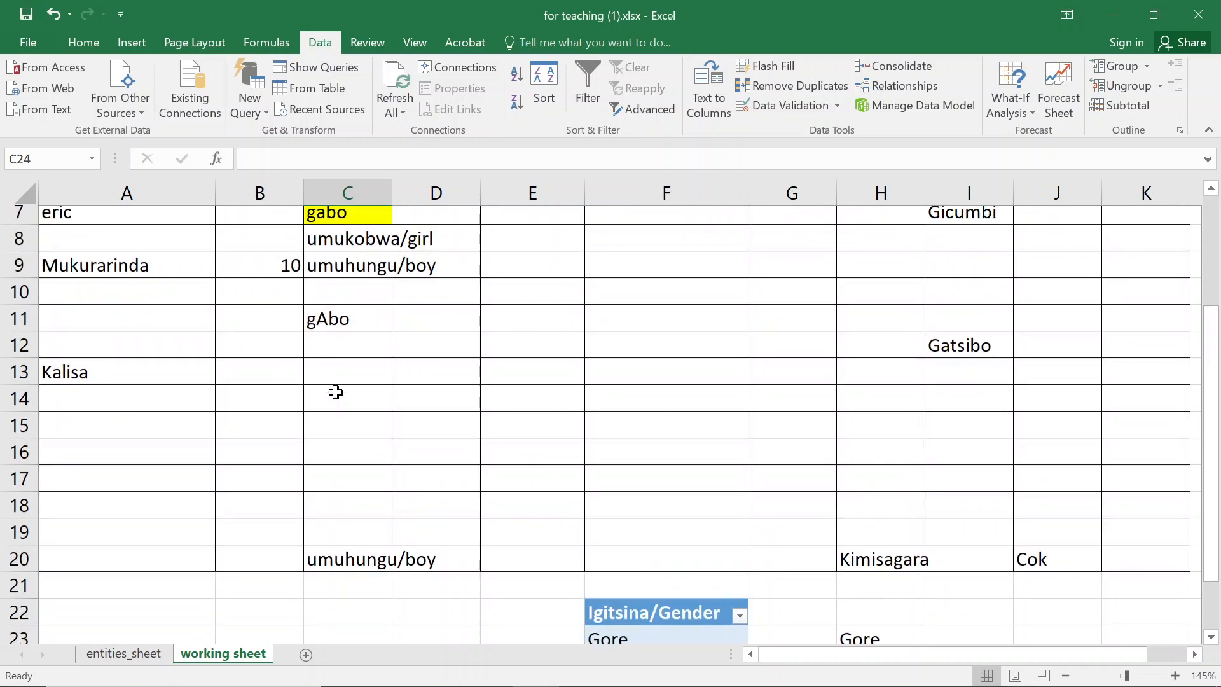
{"action": "left_click", "coordinate": [334, 388]}
{"action": "left_click", "coordinate": [336, 277]}
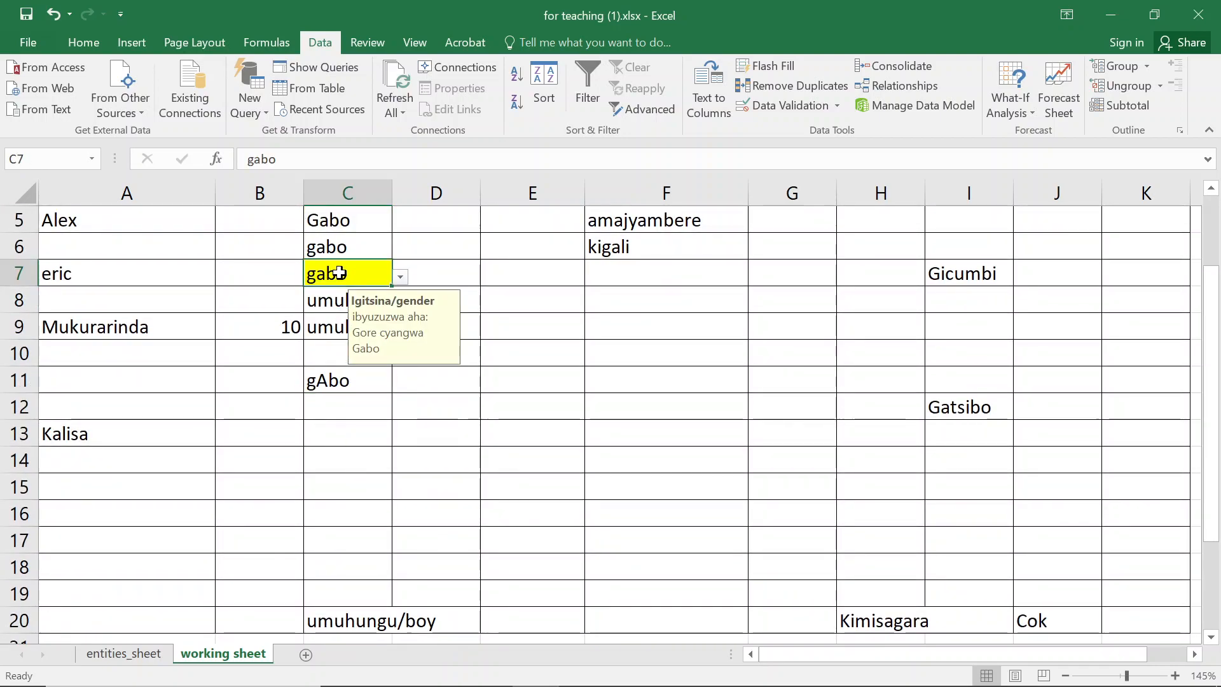
{"action": "left_click", "coordinate": [334, 249]}
{"action": "left_click", "coordinate": [327, 382]}
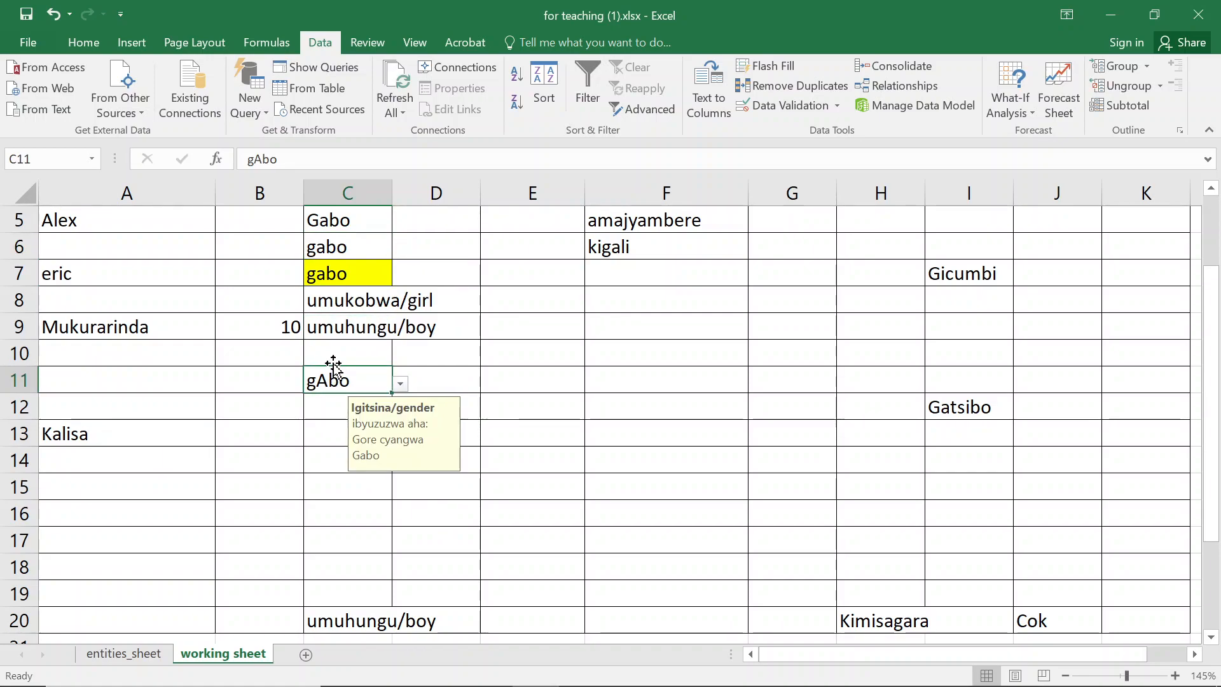
{"action": "scroll", "coordinate": [474, 376], "scroll_direction": "up", "scroll_amount": 2}
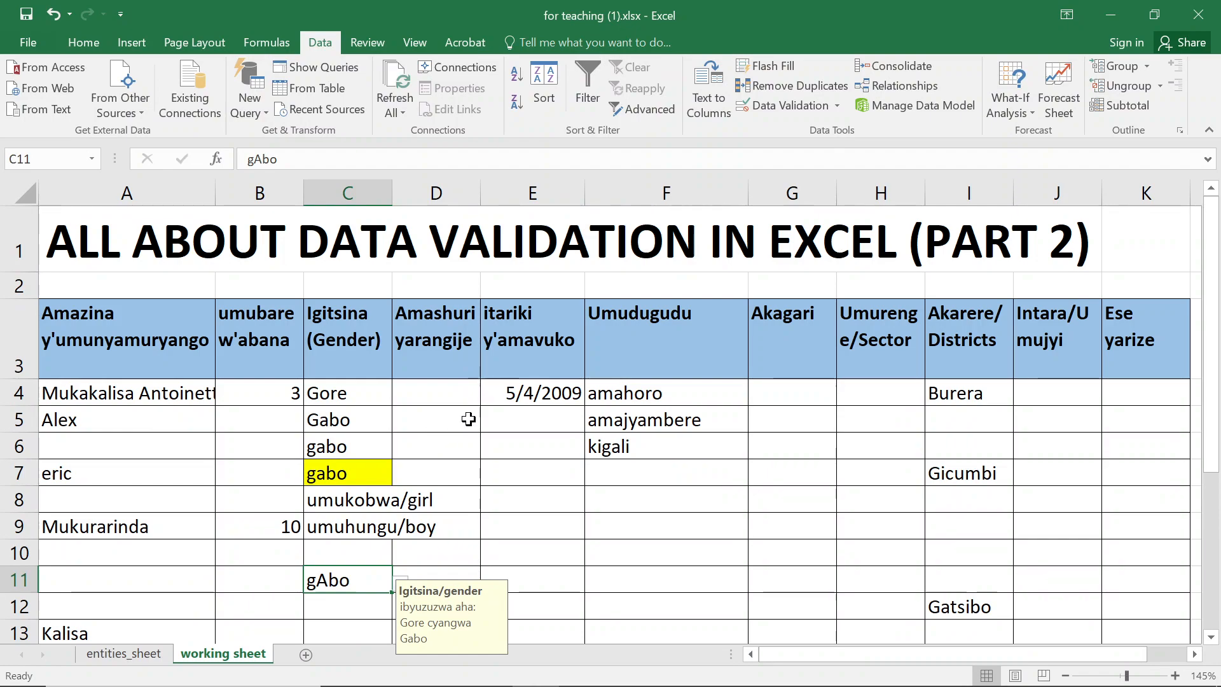
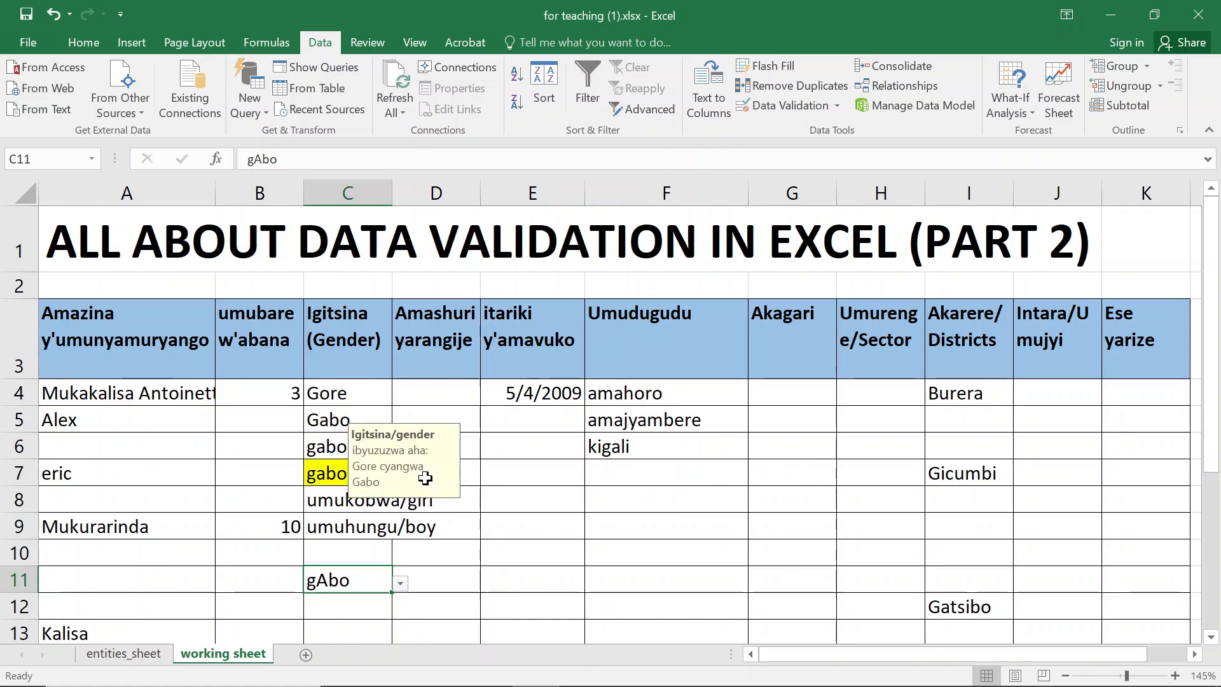
- Examine the Igitsina/Gender table below the data and its cell range
{"action": "scroll", "coordinate": [422, 477], "scroll_direction": "down", "scroll_amount": 4}
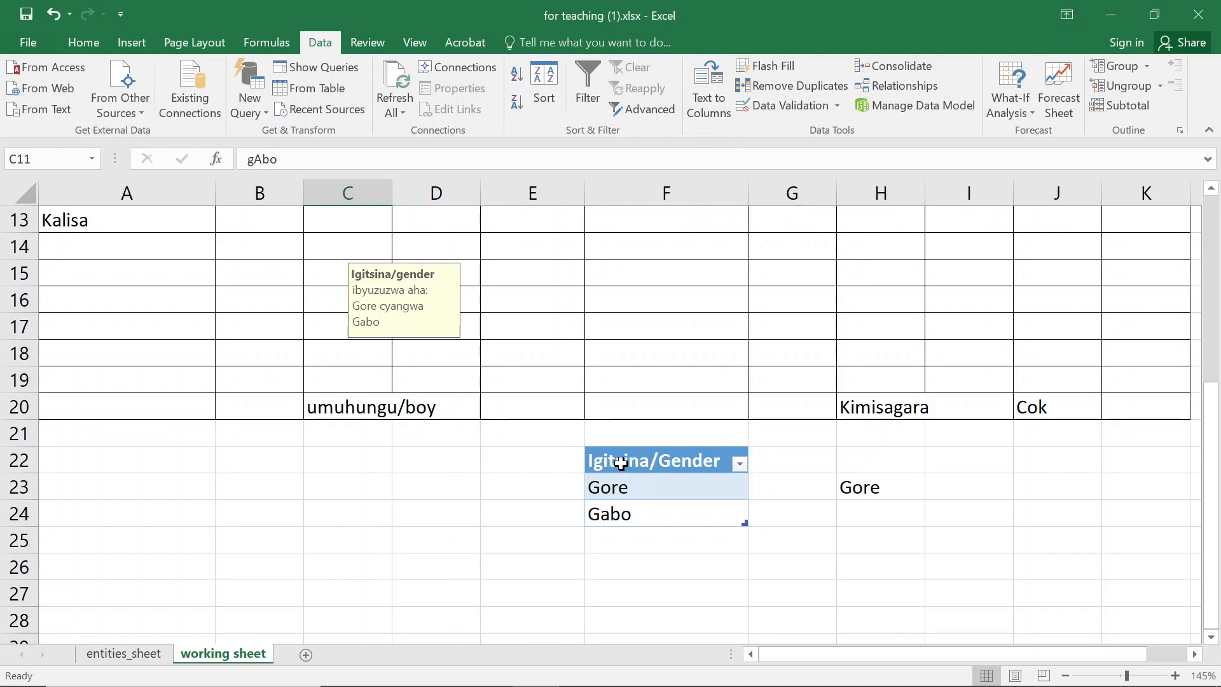
{"action": "left_click", "coordinate": [622, 463]}
{"action": "left_click", "coordinate": [395, 512]}
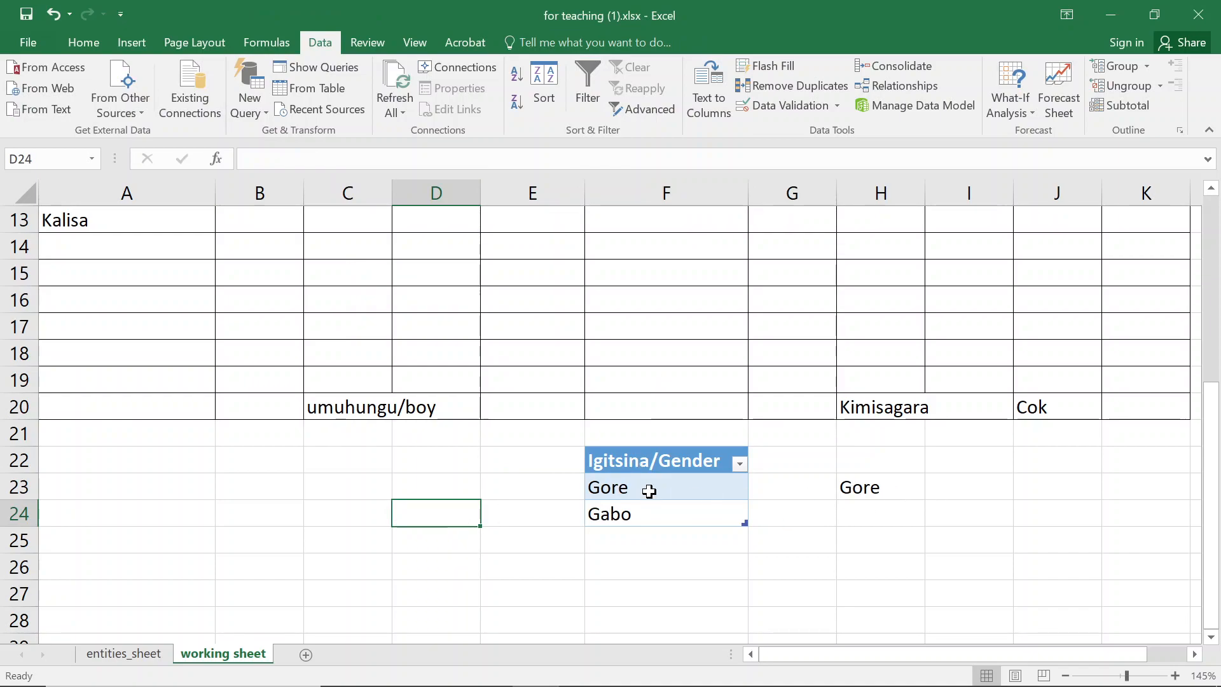
{"action": "left_click_drag", "start_coordinate": [658, 459], "coordinate": [670, 507]}
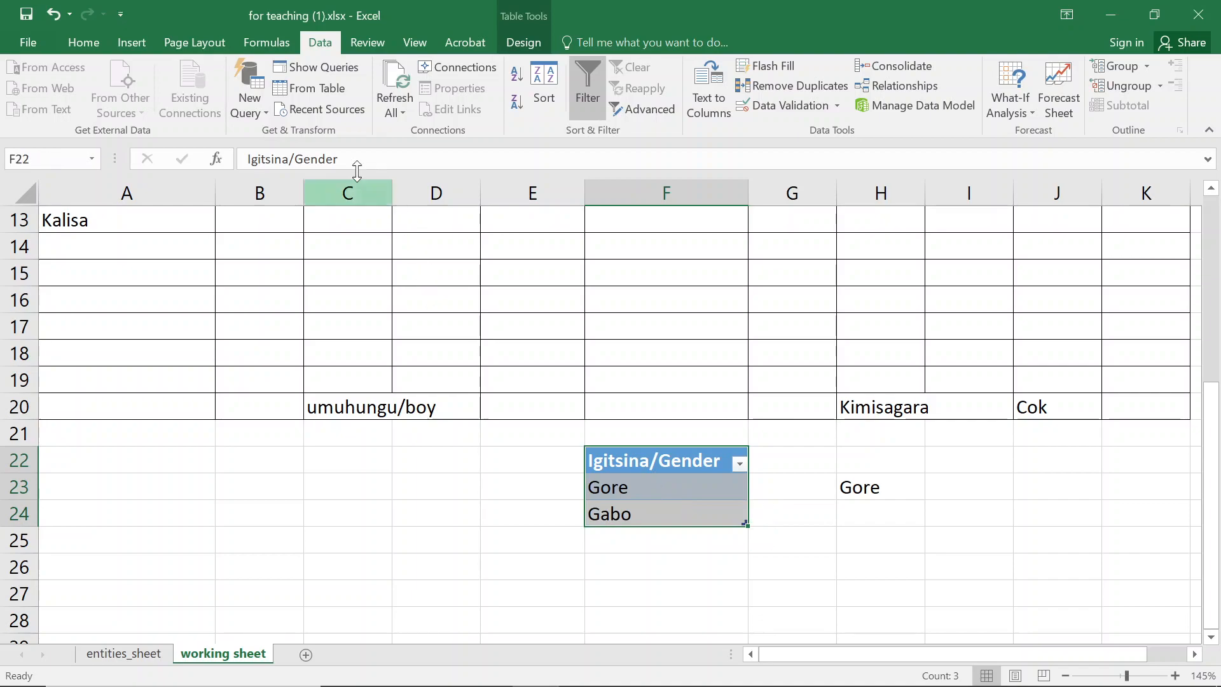
{"action": "left_click", "coordinate": [132, 44]}
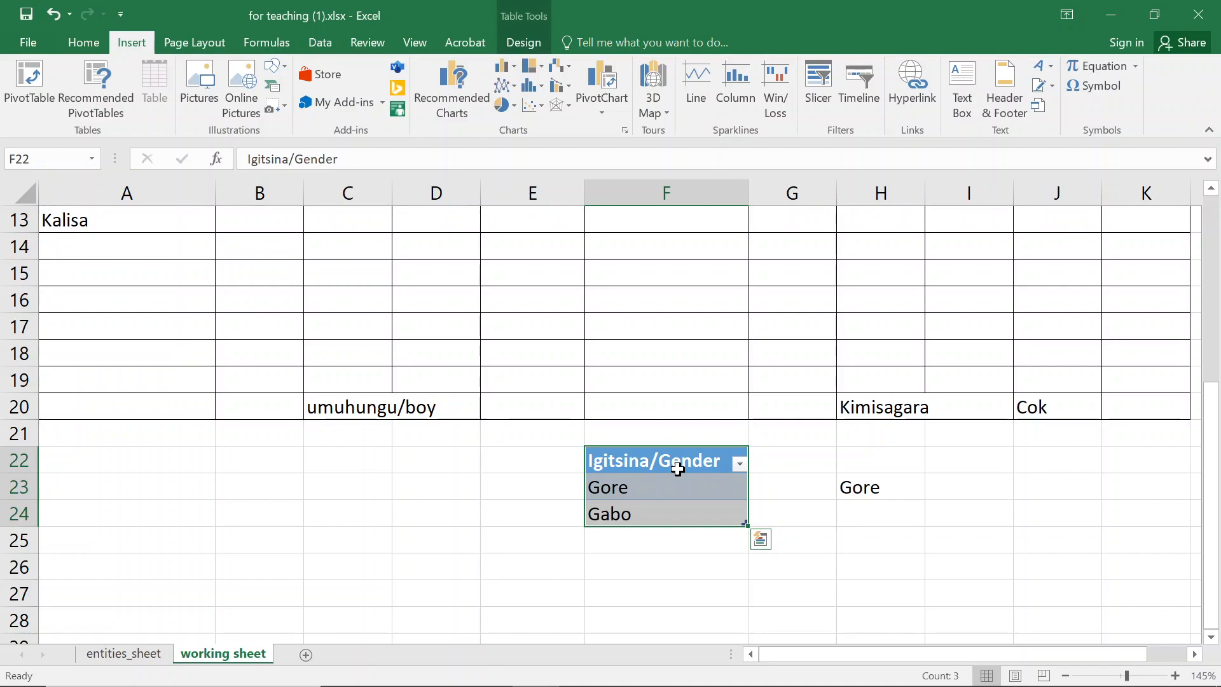
{"action": "left_click", "coordinate": [894, 520]}
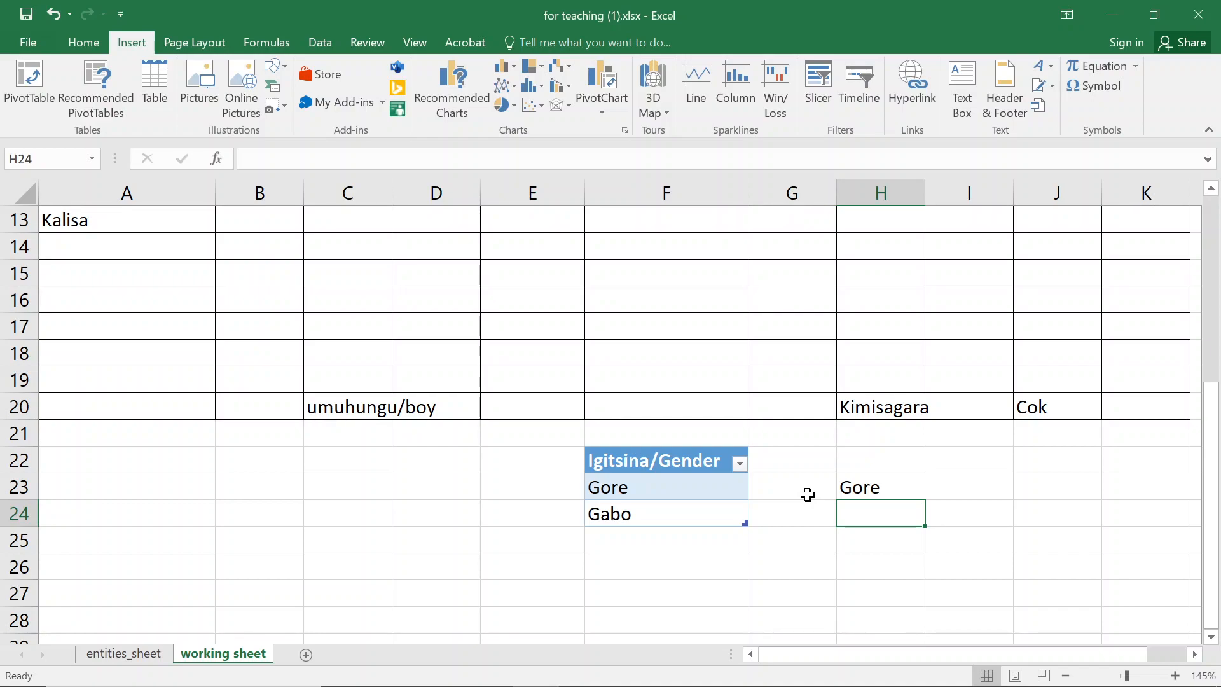
{"action": "scroll", "coordinate": [807, 494], "scroll_direction": "up", "scroll_amount": 4}
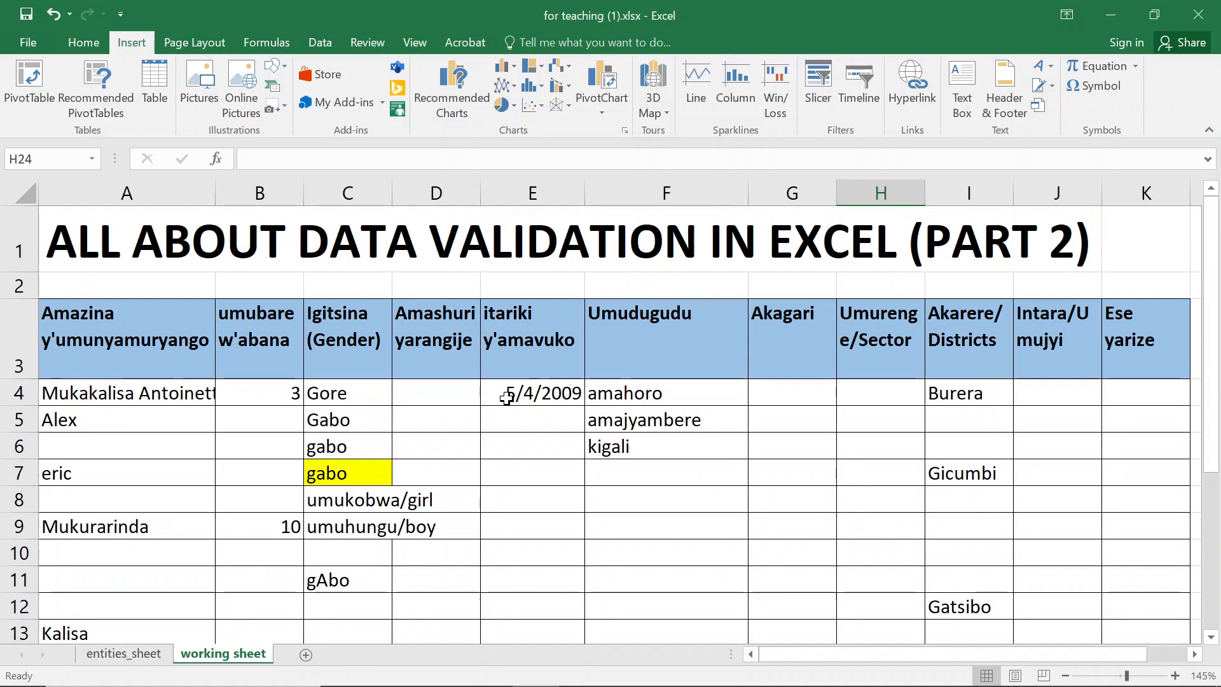
{"action": "scroll", "coordinate": [506, 398], "scroll_direction": "down", "scroll_amount": 3}
{"action": "left_click_drag", "start_coordinate": [660, 558], "coordinate": [662, 592]}
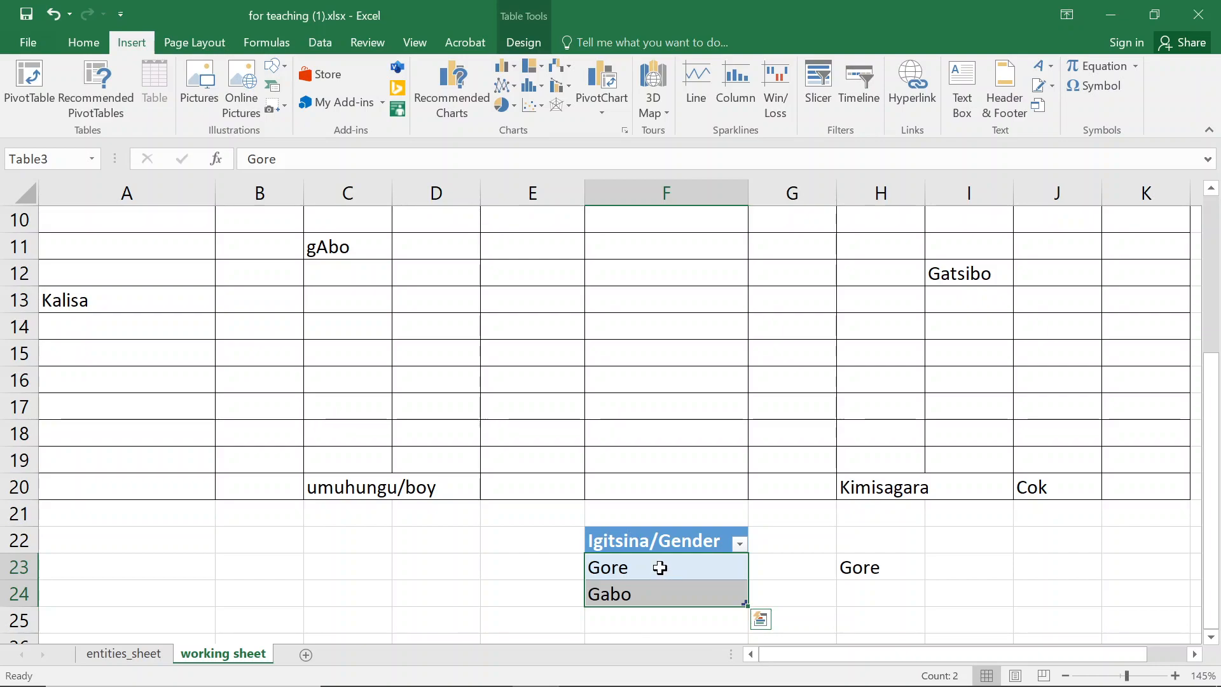
- Open the data validation settings of gender cell C14 to review its list source, then close them
{"action": "left_click", "coordinate": [357, 325]}
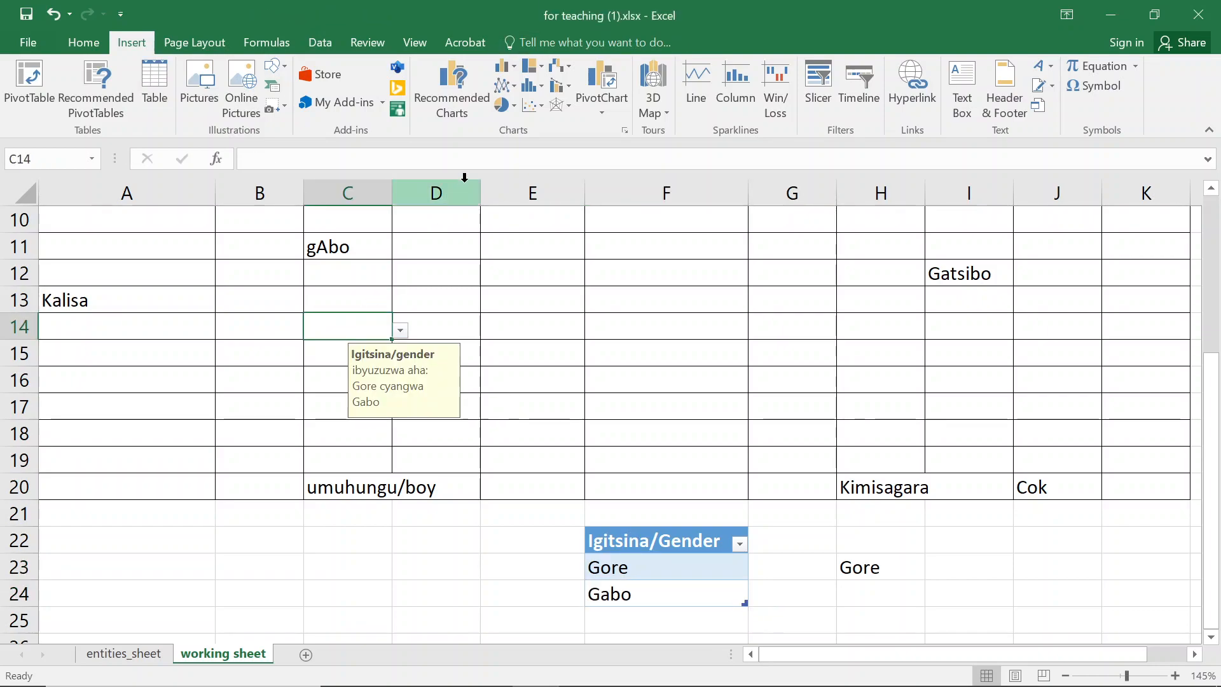
{"action": "left_click", "coordinate": [316, 41]}
{"action": "left_click", "coordinate": [763, 105]}
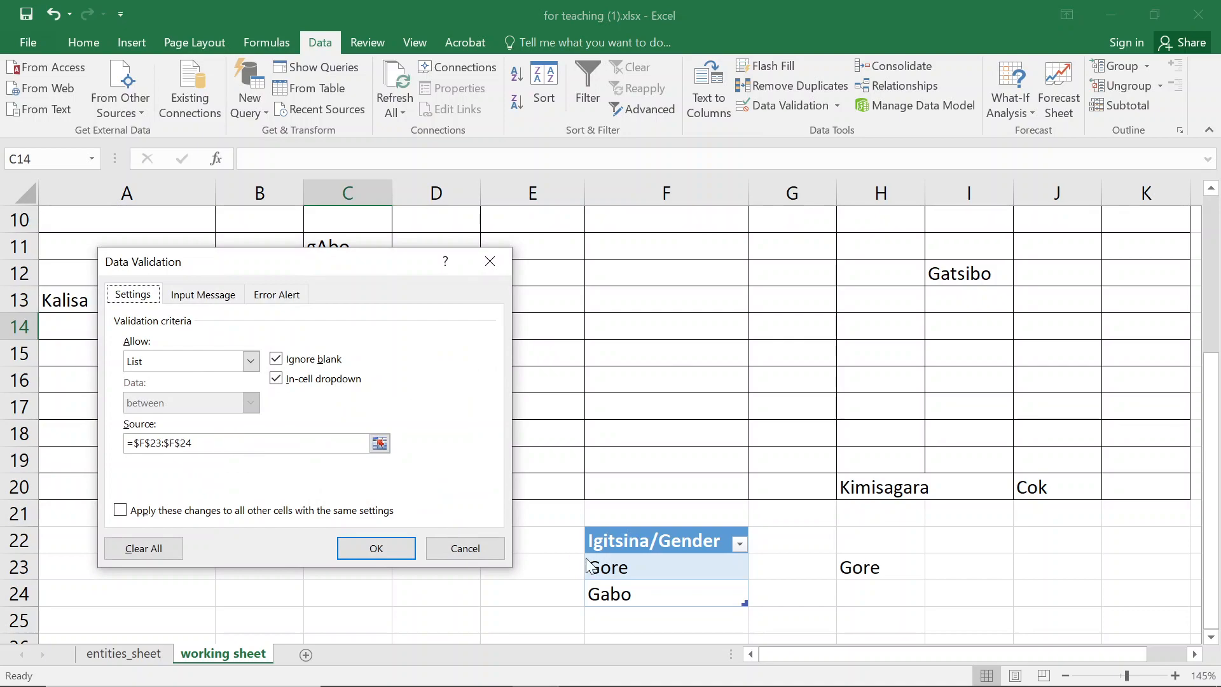
{"action": "left_click", "coordinate": [489, 262]}
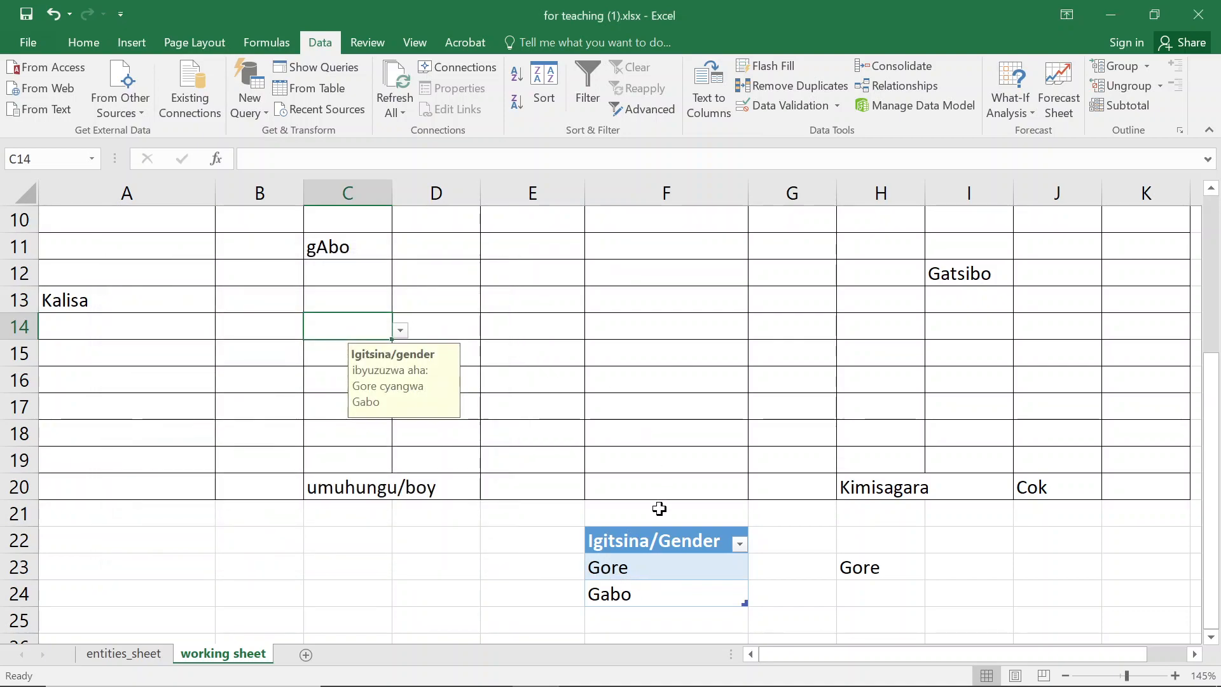
{"action": "left_click_drag", "start_coordinate": [661, 568], "coordinate": [669, 591]}
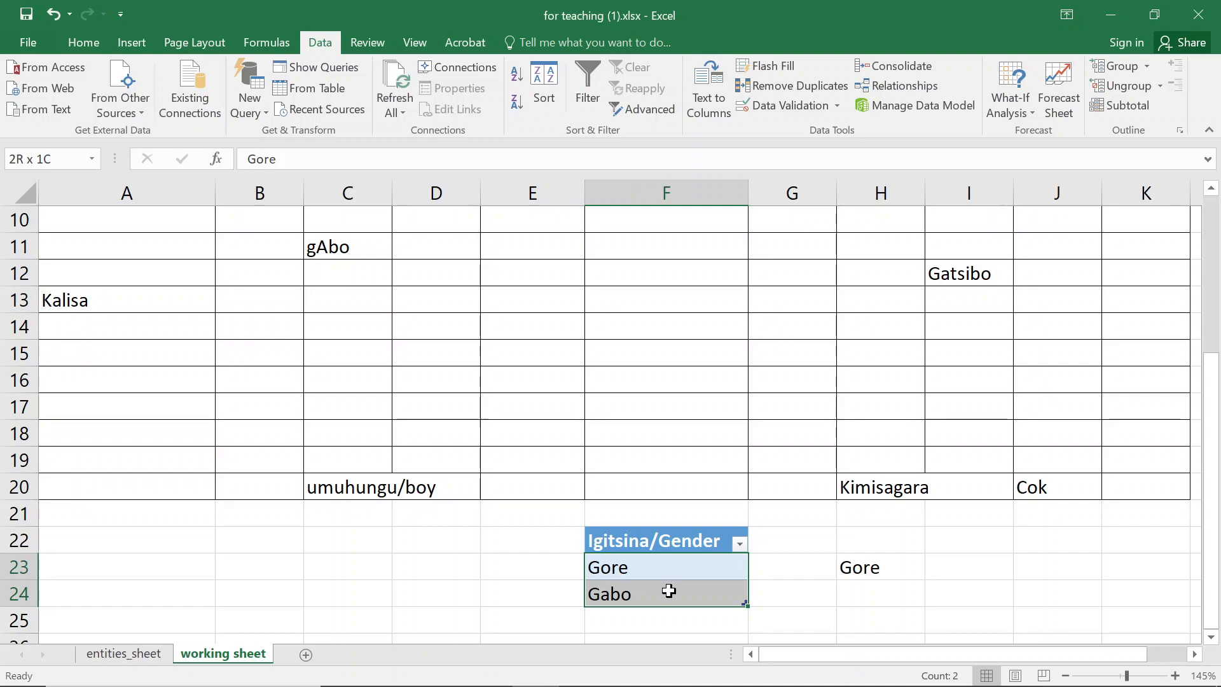
{"action": "left_click", "coordinate": [341, 348]}
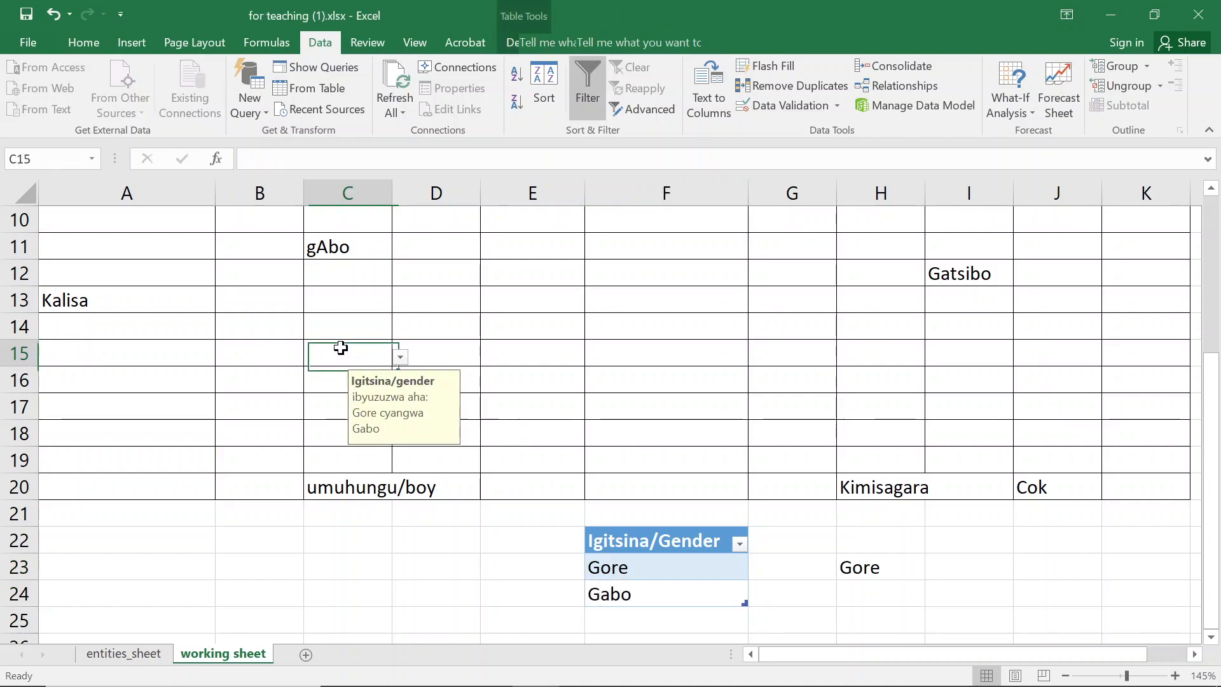
- Add fabrice as a new entry in F25 directly below the gender table
{"action": "left_click", "coordinate": [665, 619]}
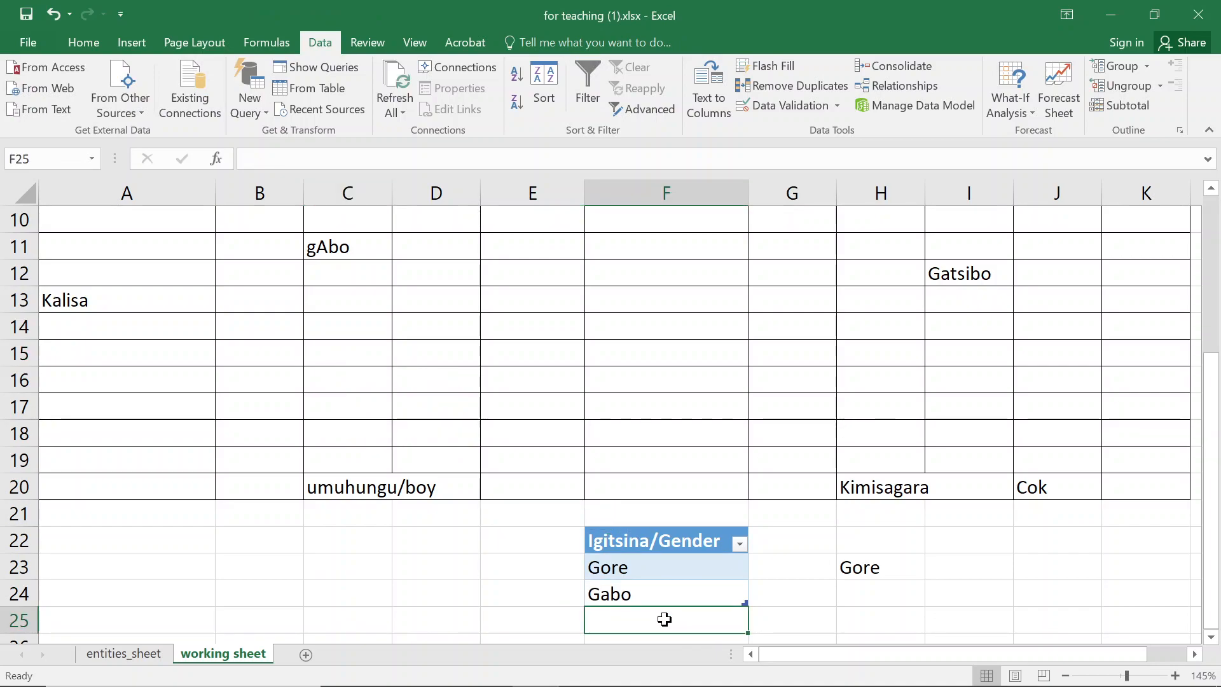
{"action": "type", "text": "fabrice"}
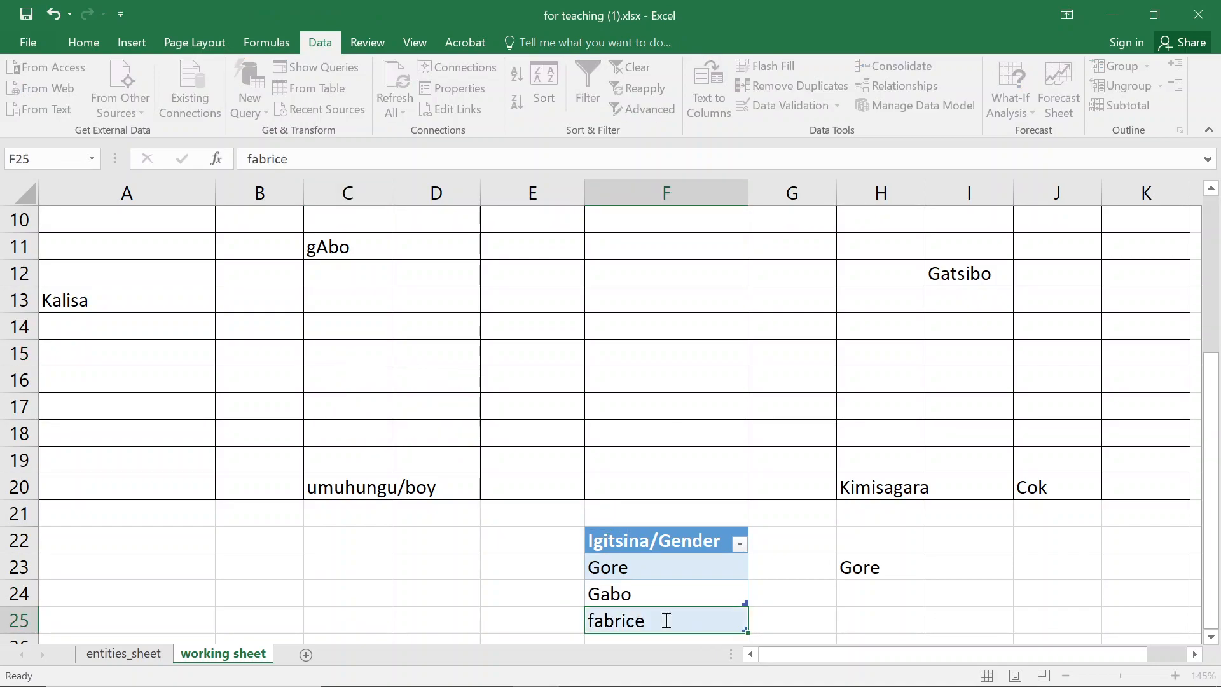
{"action": "key", "text": "Return"}
- Choose fabrice from the dropdown list in gender cell C18
{"action": "left_click", "coordinate": [353, 405]}
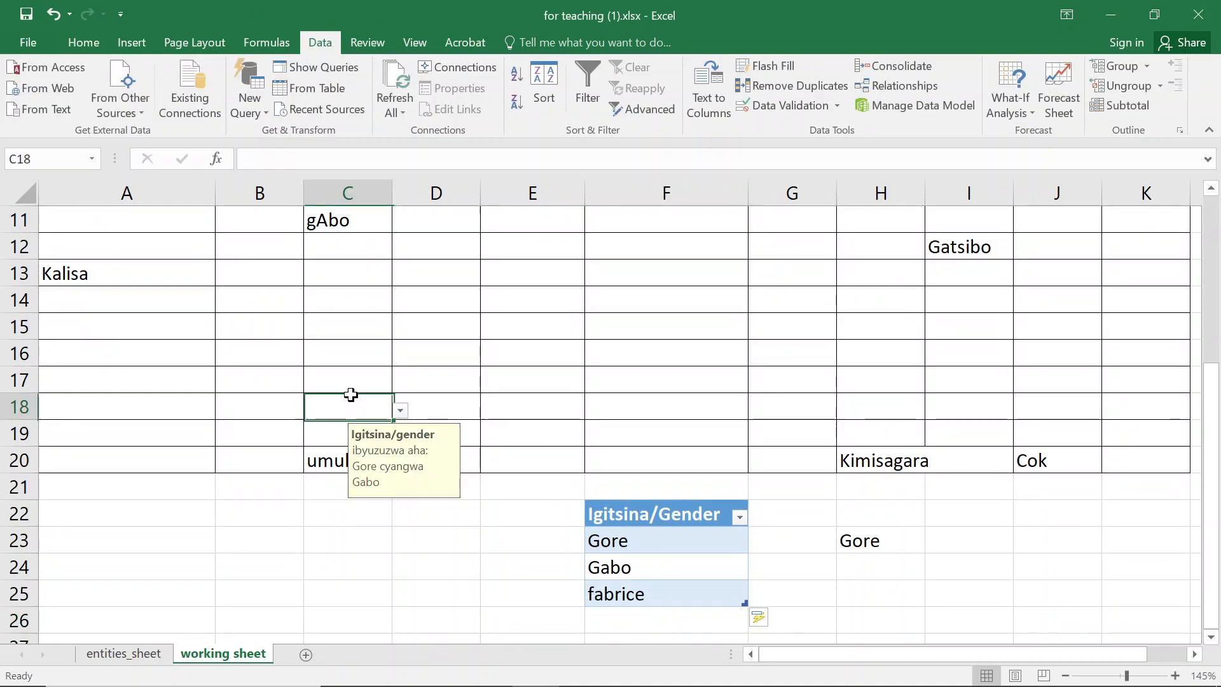
{"action": "left_click", "coordinate": [401, 413]}
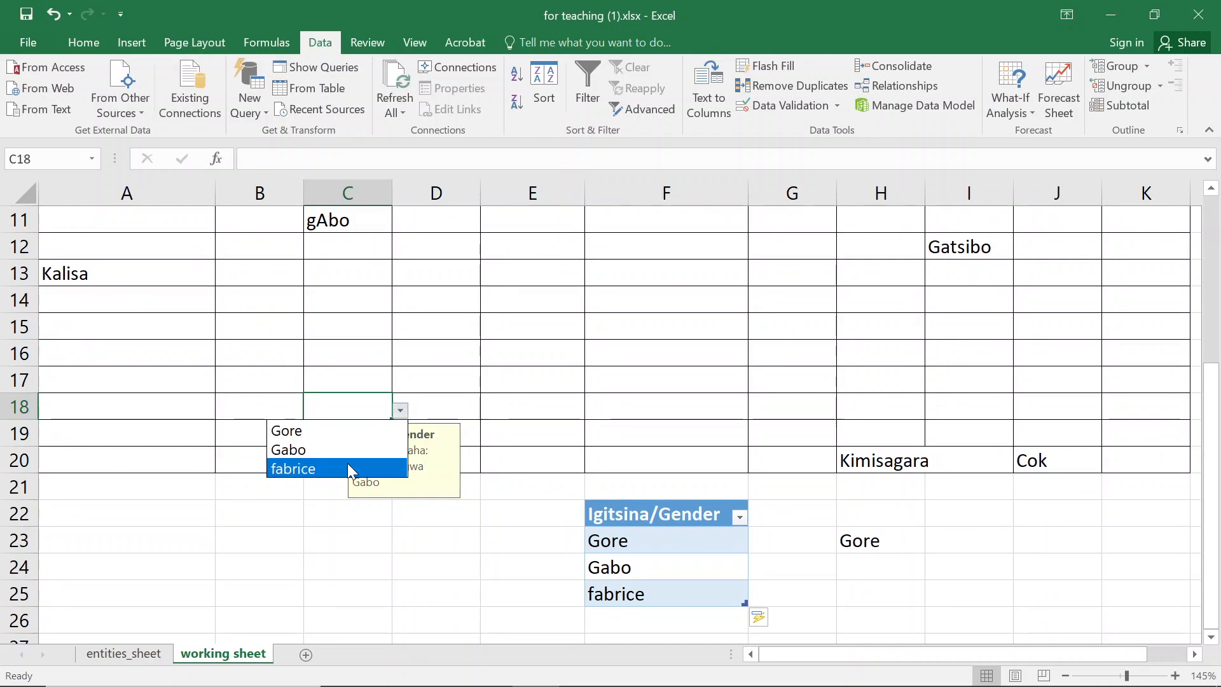
{"action": "left_click", "coordinate": [348, 464]}
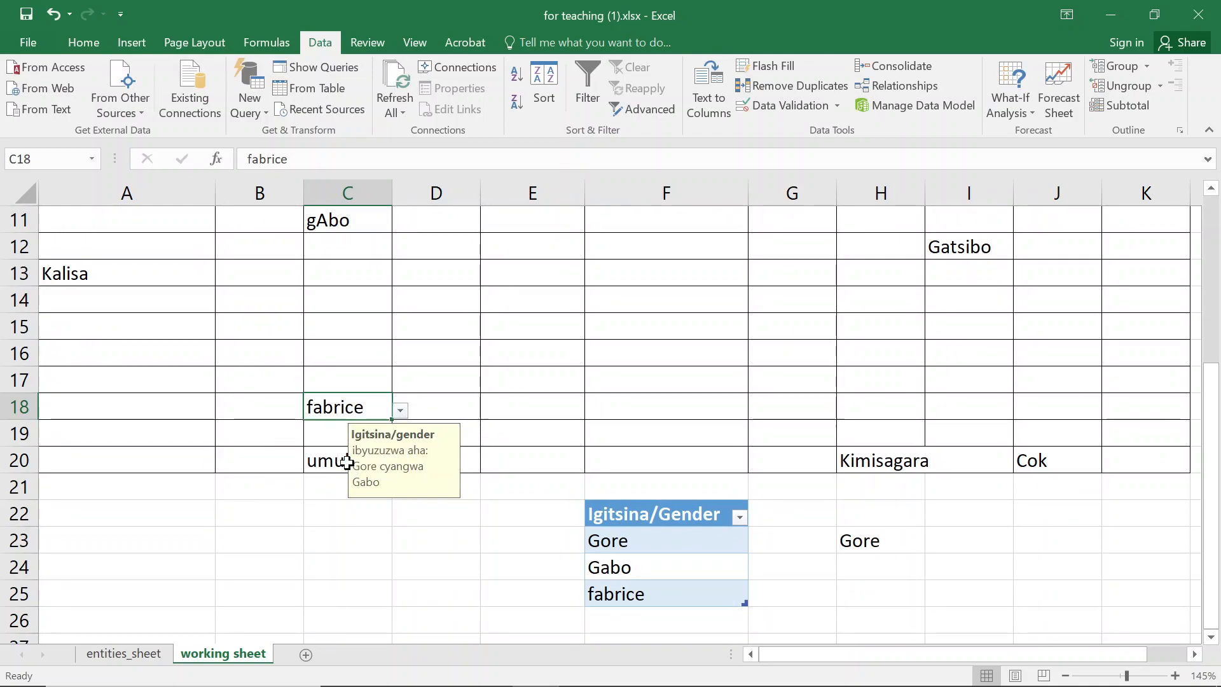
- Add birasa as another entry in F26 at the end of the gender table
{"action": "left_click", "coordinate": [632, 617]}
{"action": "type", "text": "birasa"}
{"action": "key", "text": "Return"}
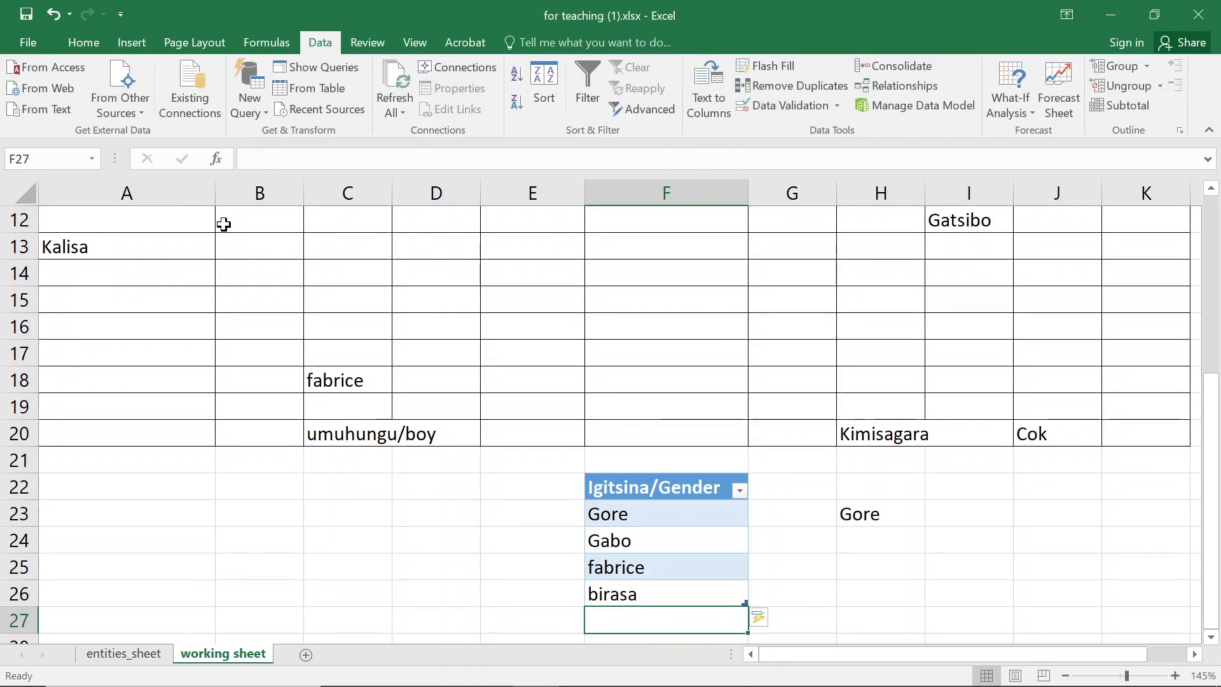
- Open the dropdown of gender cell C15 to view its expanded list
{"action": "left_click", "coordinate": [340, 308]}
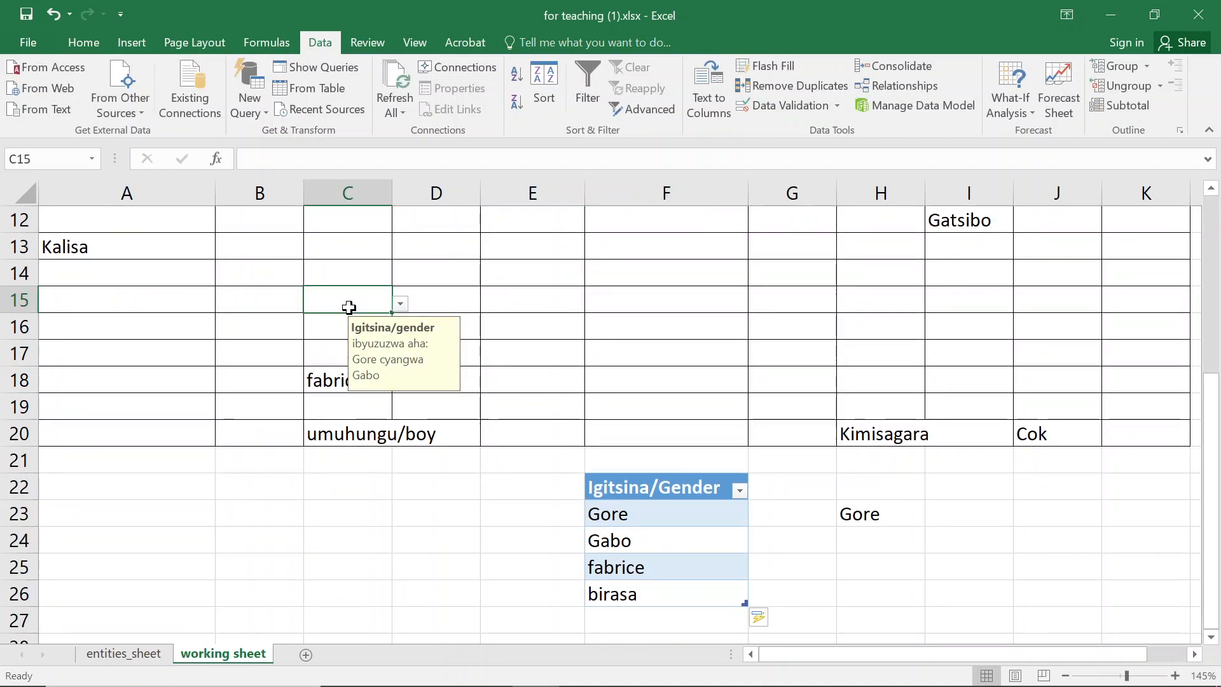
{"action": "left_click", "coordinate": [400, 303]}
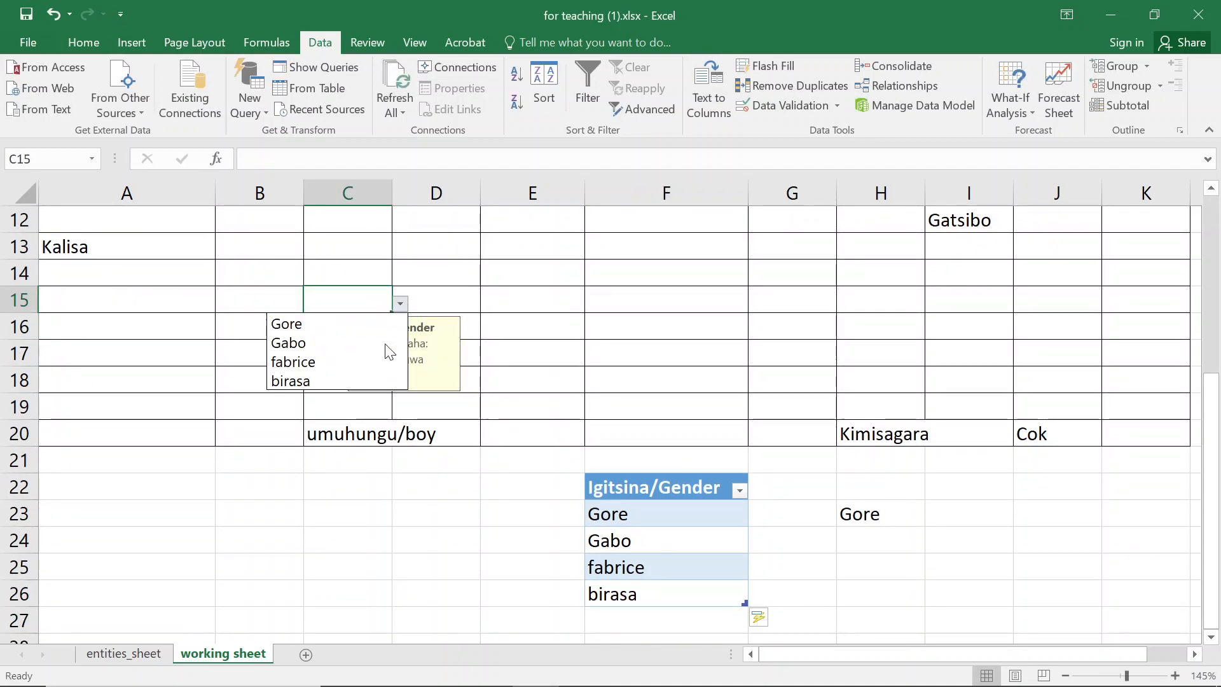
{"action": "key", "text": "Escape"}
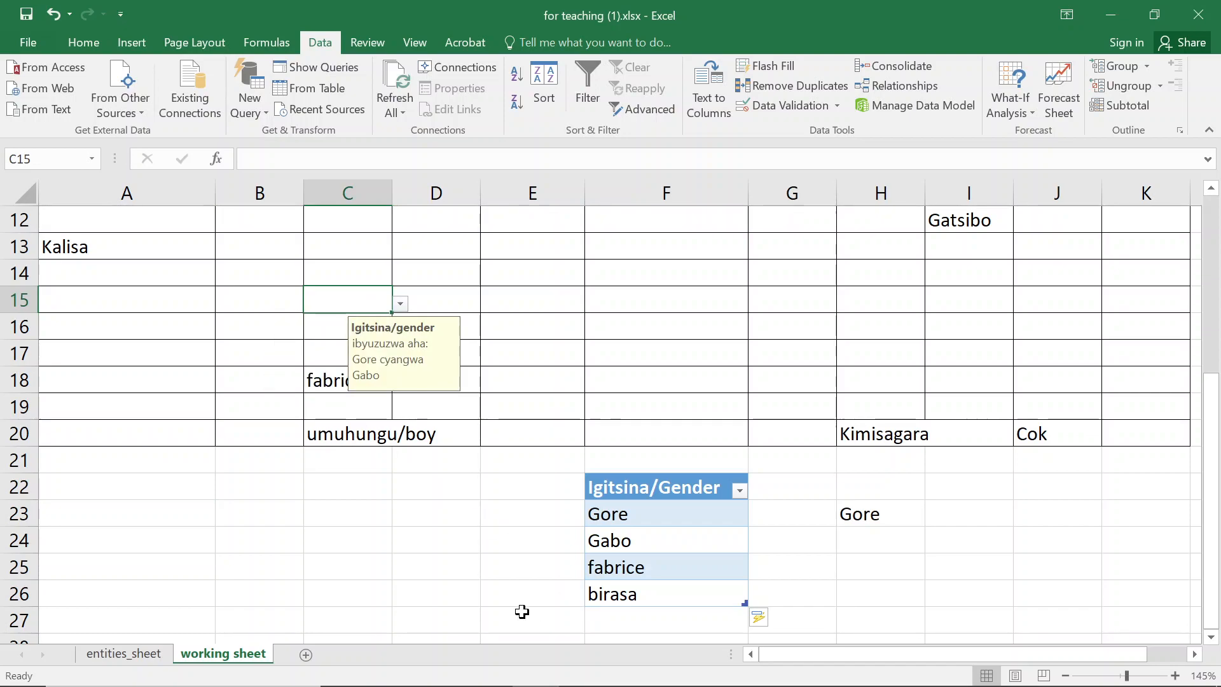
- Delete rows 25 and 26 holding fabrice and birasa from the gender table
{"action": "left_click_drag", "start_coordinate": [25, 583], "coordinate": [21, 568]}
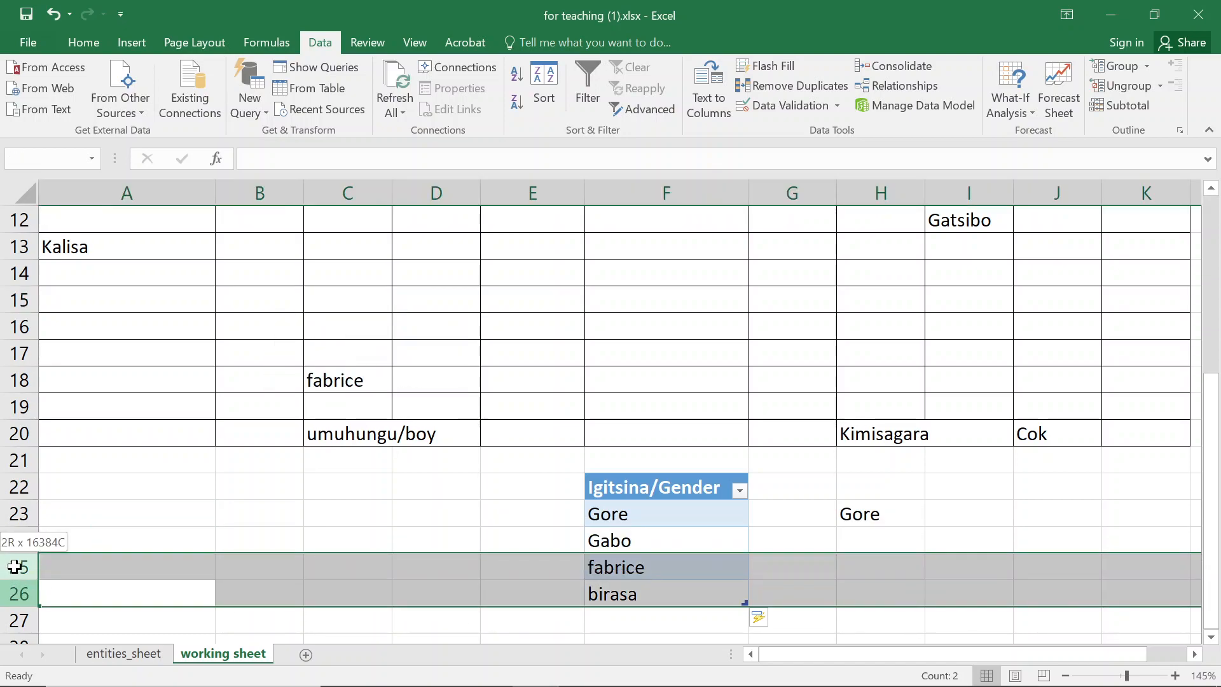
{"action": "right_click", "coordinate": [25, 574]}
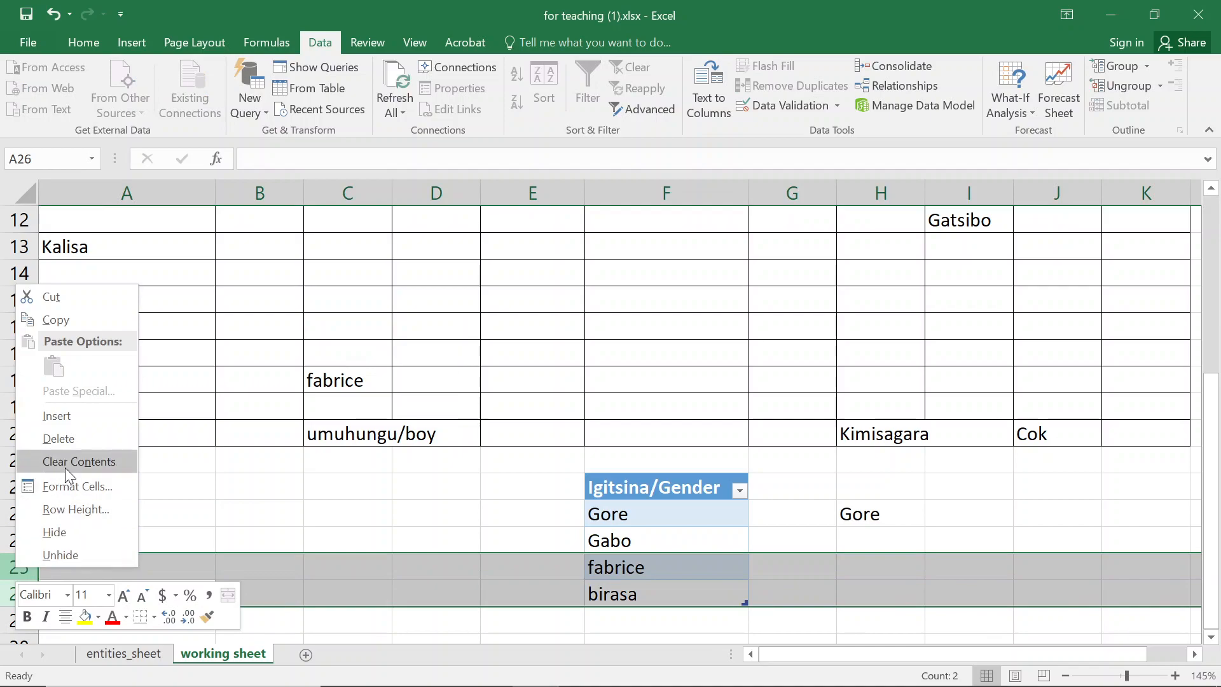
{"action": "left_click", "coordinate": [74, 439]}
- Open the dropdown of gender cell C17 to check its list entries
{"action": "left_click", "coordinate": [346, 344]}
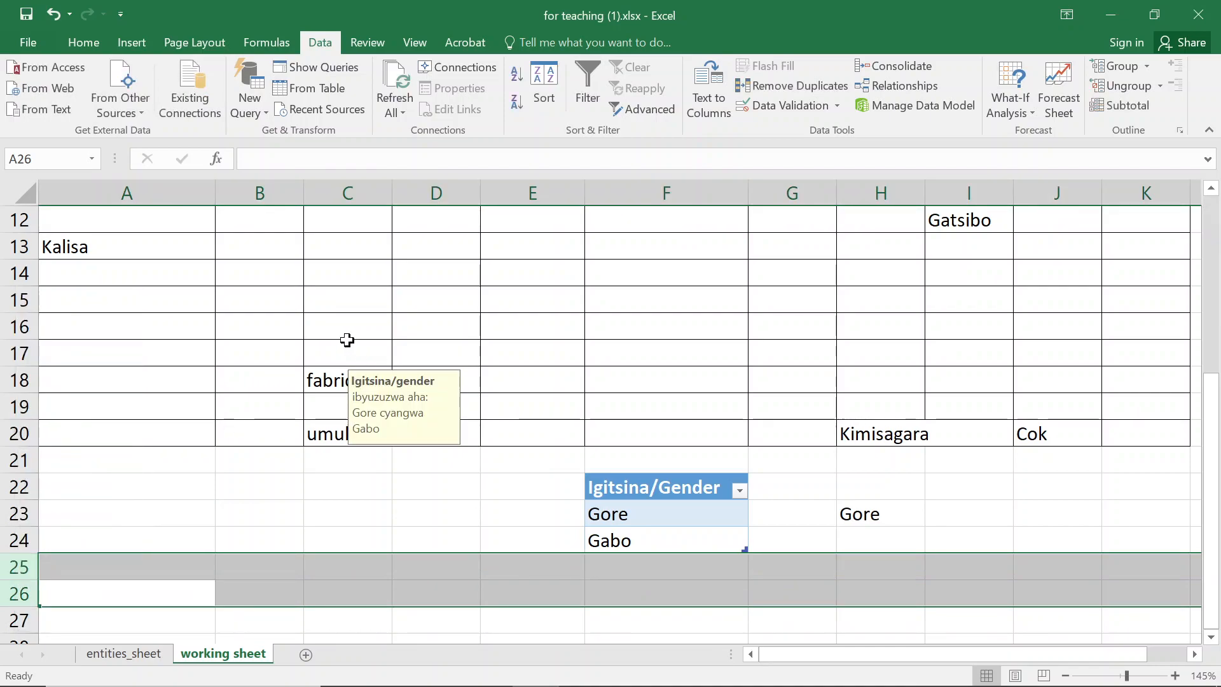
{"action": "left_click", "coordinate": [400, 357]}
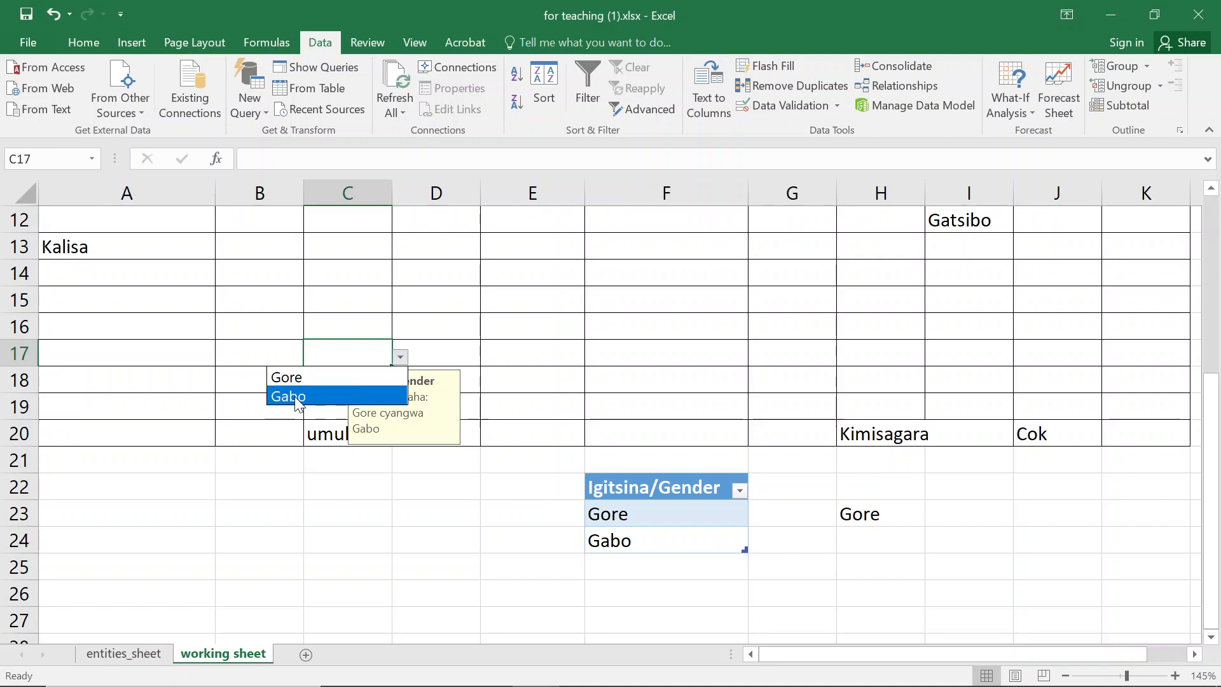
{"action": "key", "text": "Escape"}
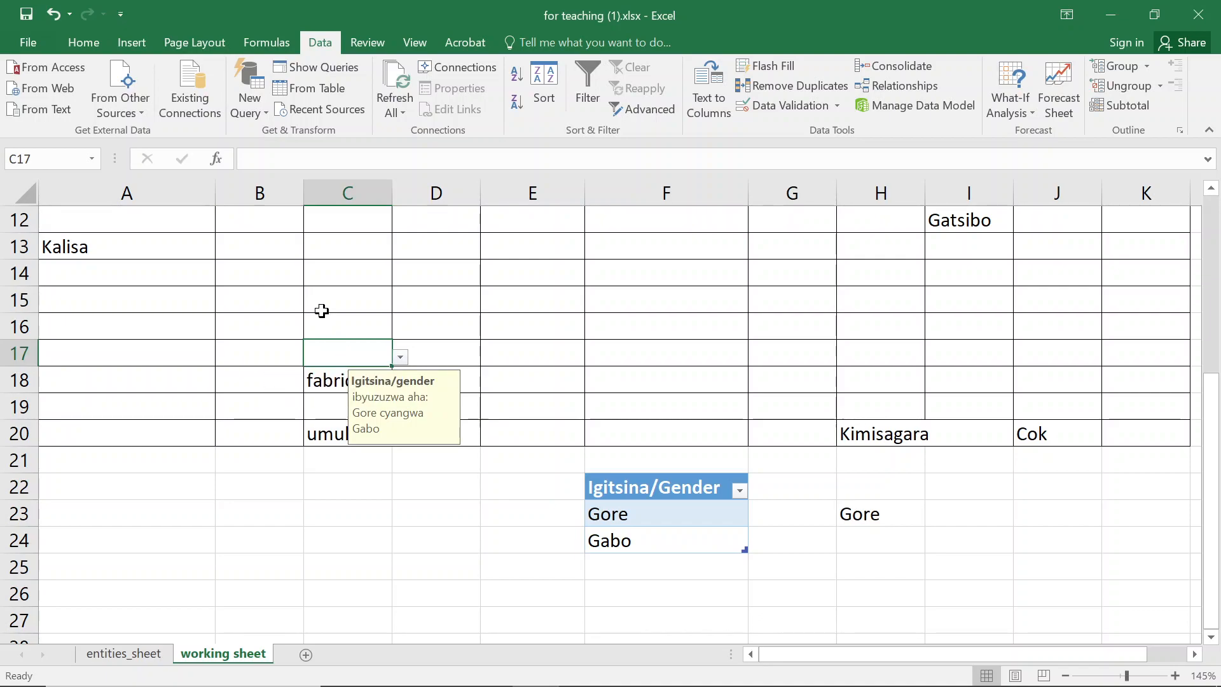
- Circle invalid data on the worksheet
{"action": "scroll", "coordinate": [321, 310], "scroll_direction": "up", "scroll_amount": 3}
{"action": "left_click", "coordinate": [352, 348]}
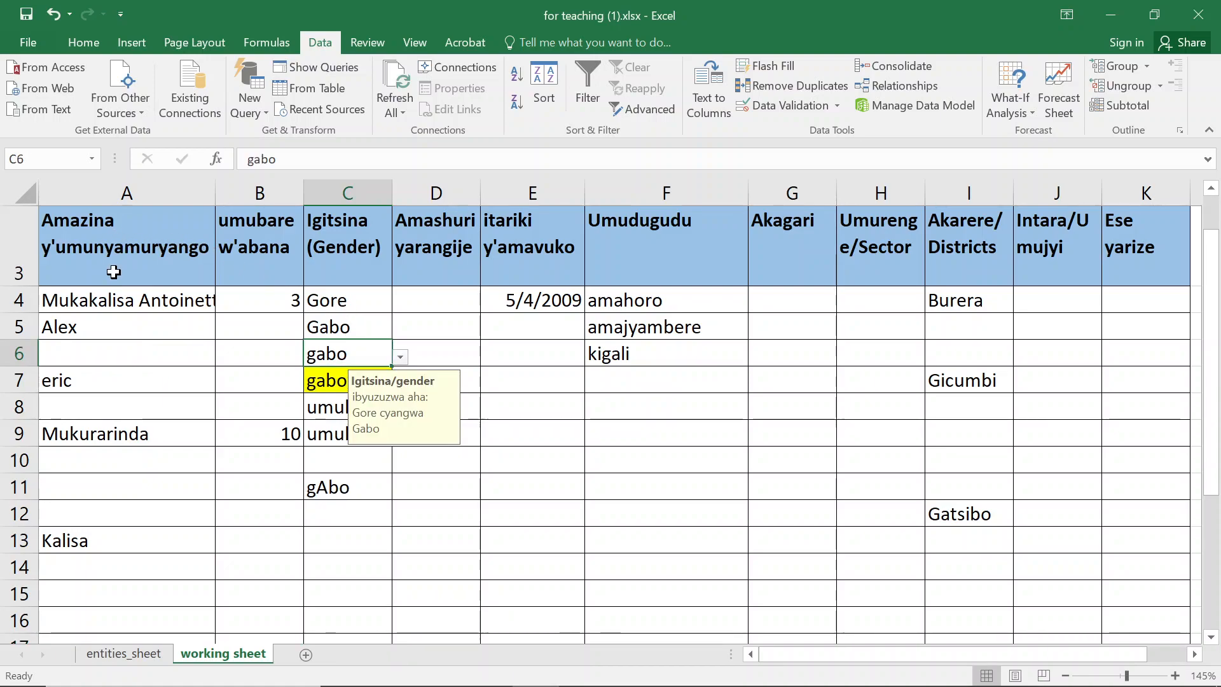
{"action": "left_click", "coordinate": [837, 106]}
{"action": "left_click", "coordinate": [811, 152]}
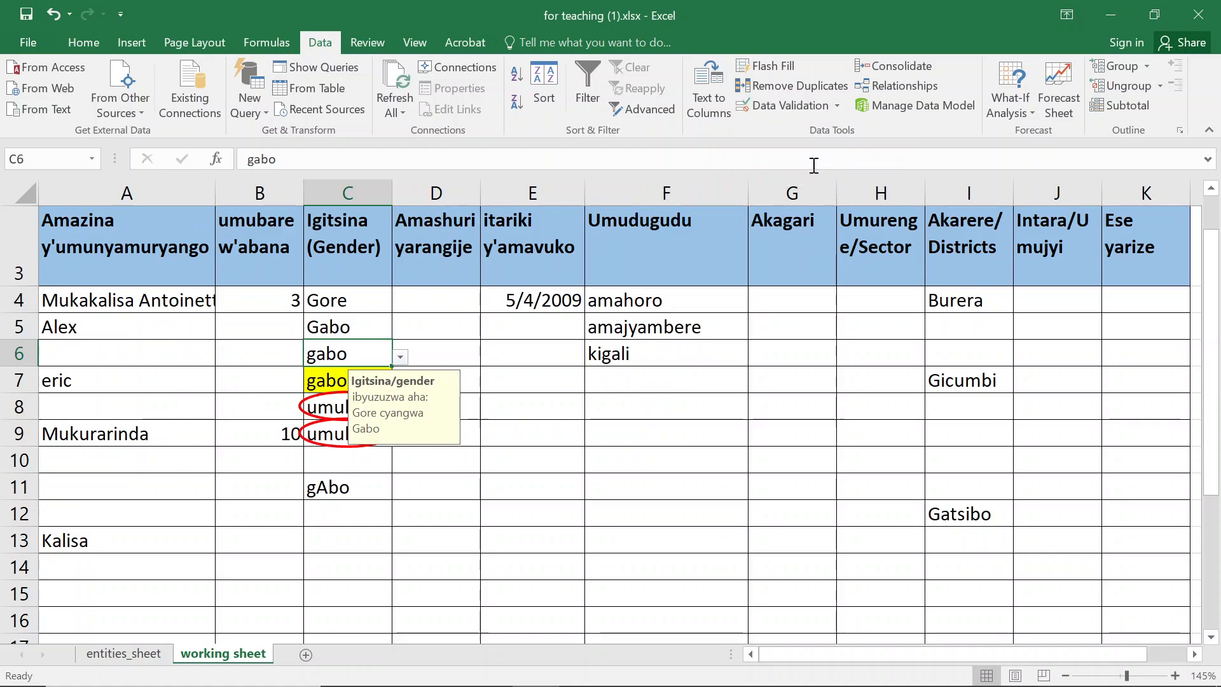
- Scroll through the sheet to review the circled invalid entries
{"action": "left_click", "coordinate": [372, 515]}
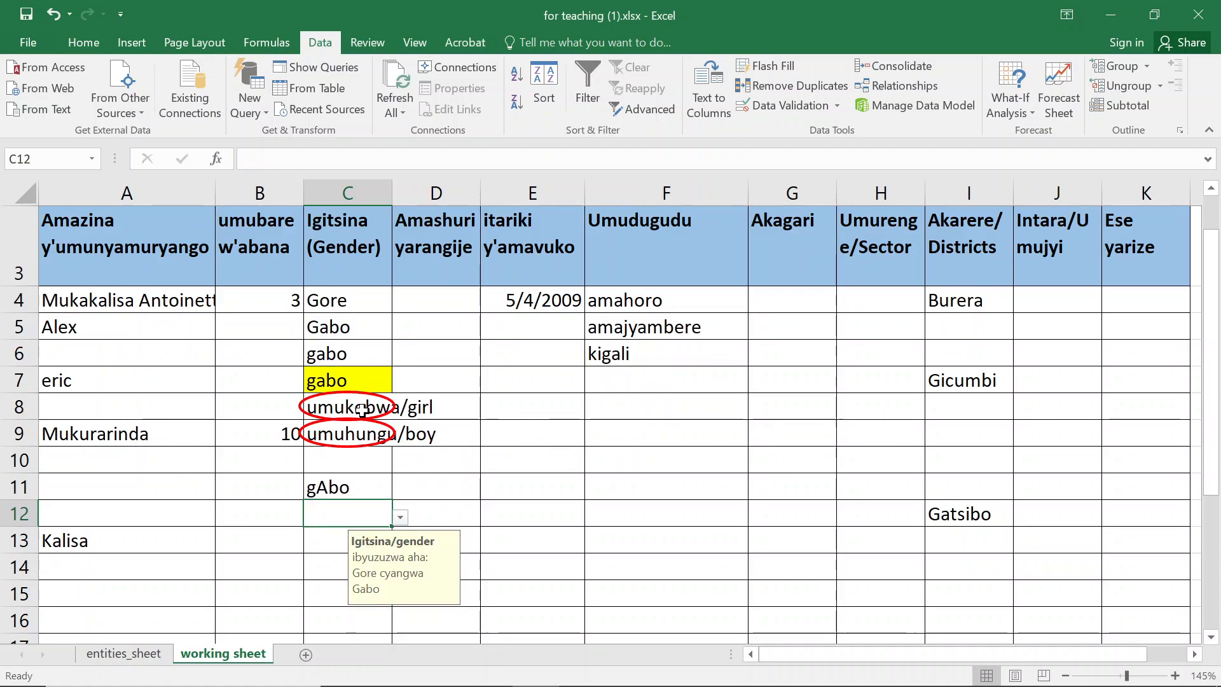
{"action": "scroll", "coordinate": [344, 370], "scroll_direction": "down", "scroll_amount": 1}
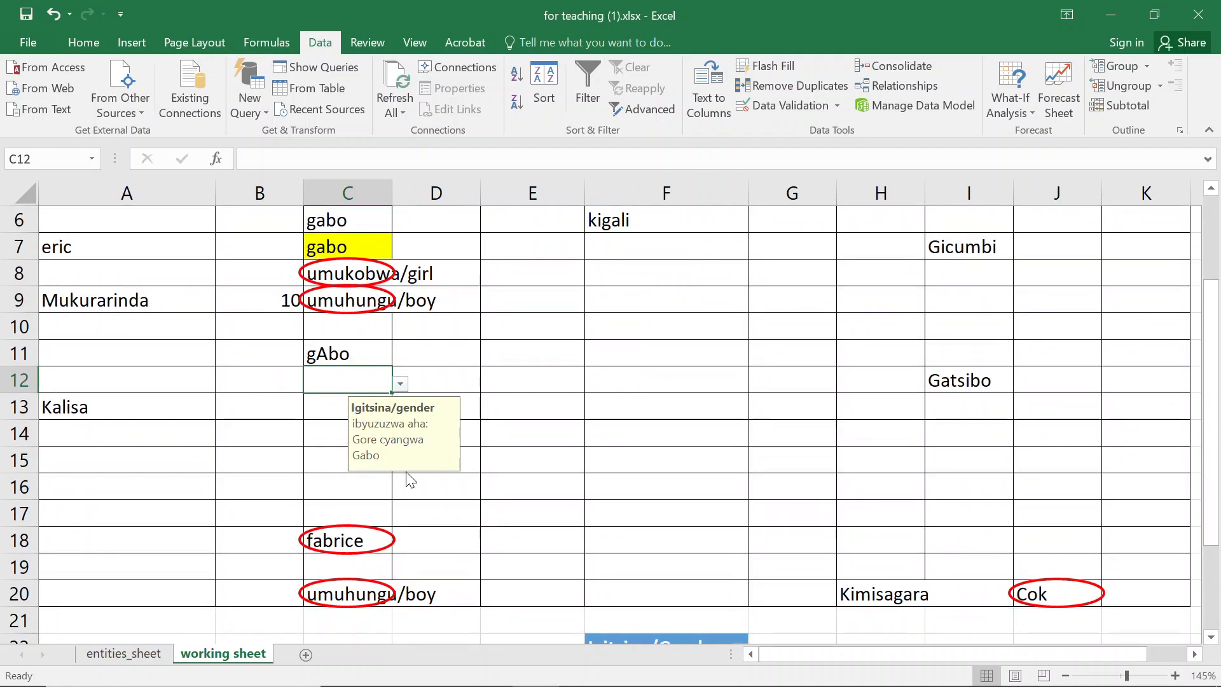
{"action": "scroll", "coordinate": [524, 461], "scroll_direction": "down", "scroll_amount": 2}
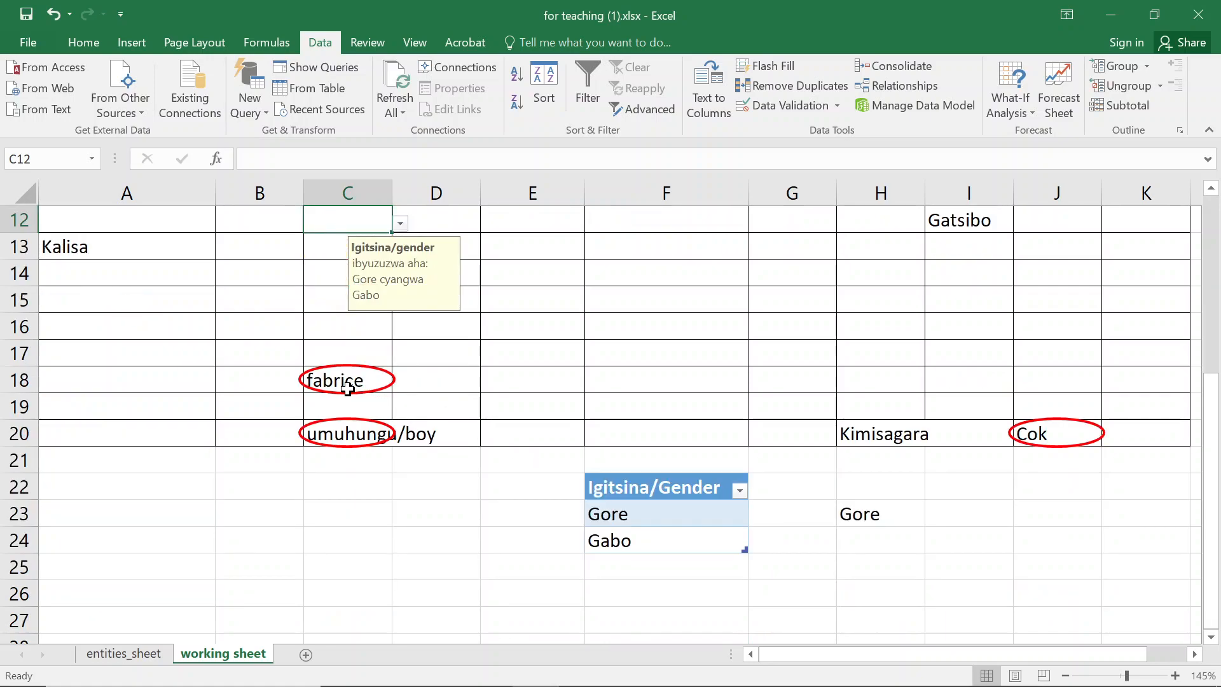
{"action": "scroll", "coordinate": [381, 426], "scroll_direction": "up", "scroll_amount": 1}
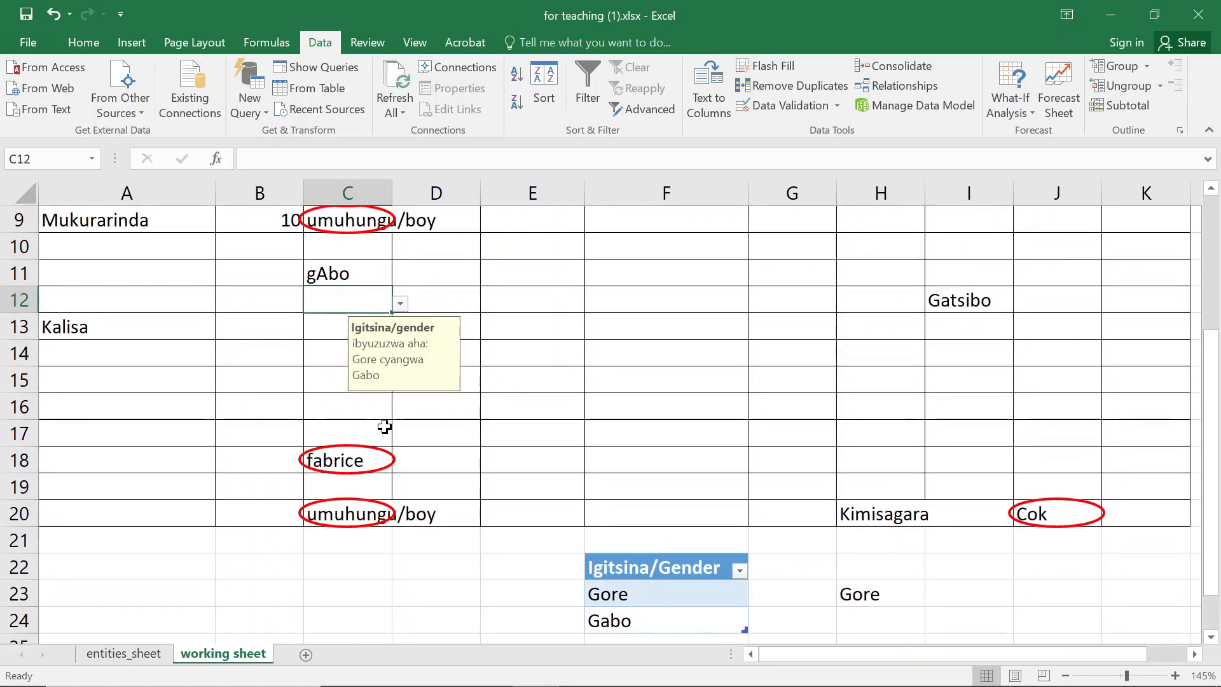
{"action": "scroll", "coordinate": [1078, 513], "scroll_direction": "up", "scroll_amount": 3}
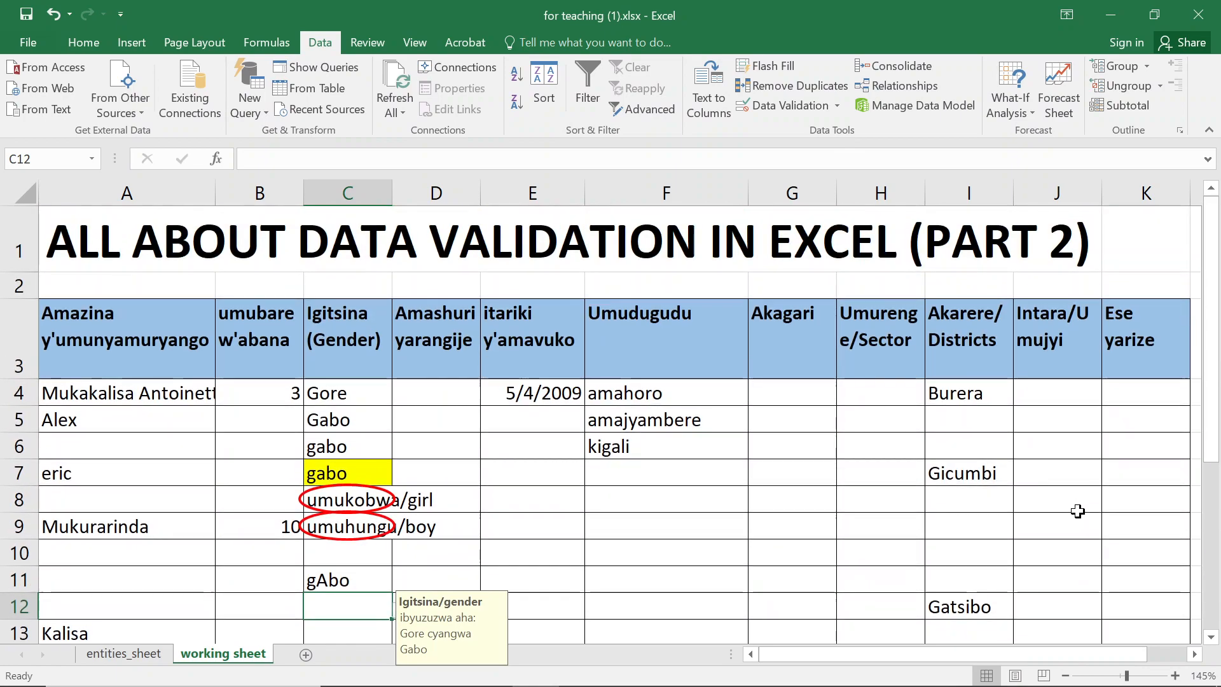
{"action": "scroll", "coordinate": [1063, 491], "scroll_direction": "down", "scroll_amount": 2}
{"action": "scroll", "coordinate": [1063, 491], "scroll_direction": "down", "scroll_amount": 1}
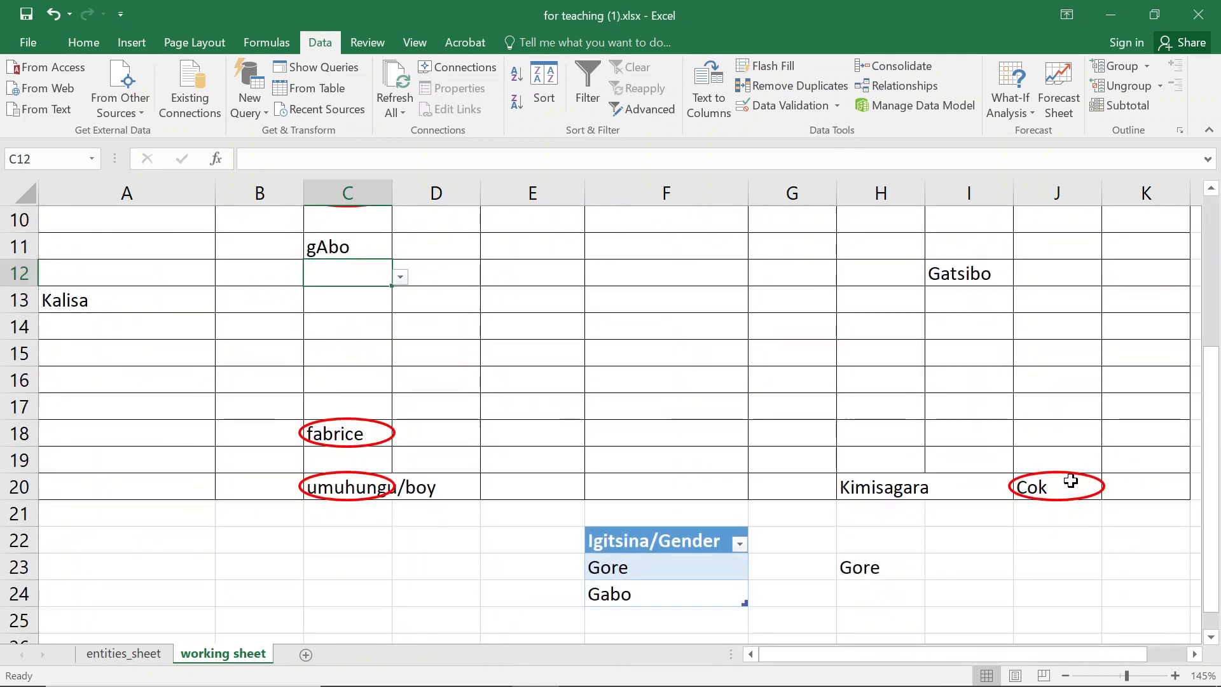
{"action": "left_click", "coordinate": [1065, 488]}
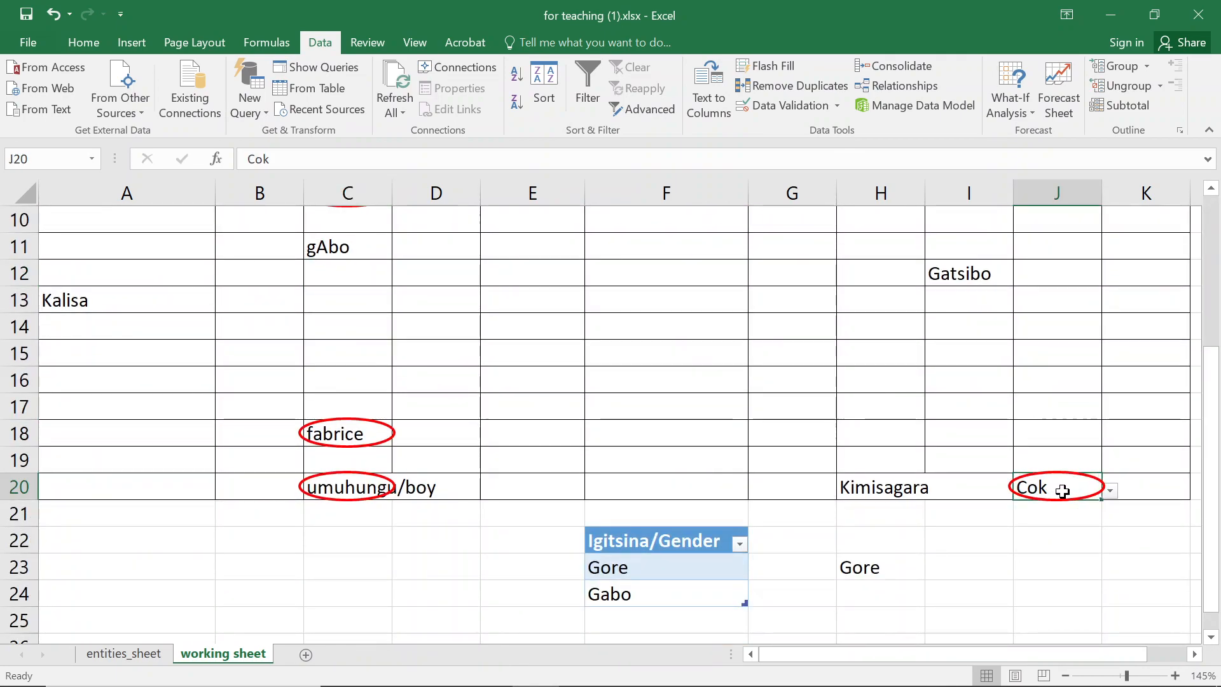
- Set district cell J20 to Umujyi wa Kigali using its dropdown list
{"action": "left_click", "coordinate": [1110, 490]}
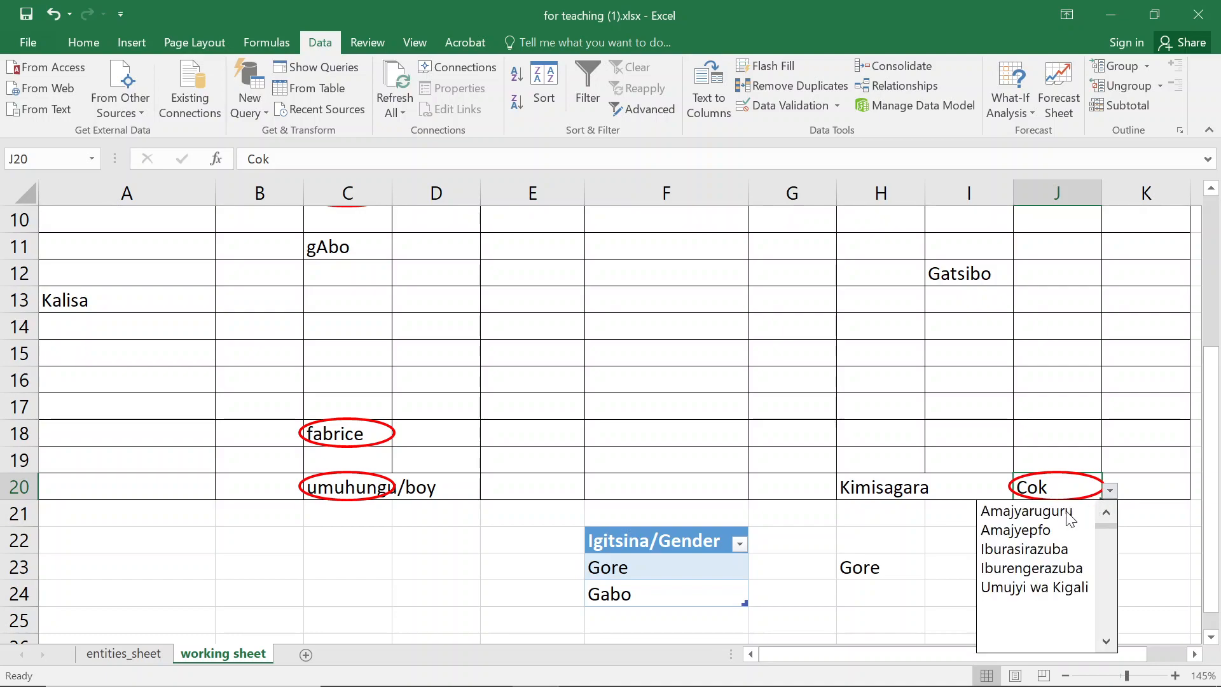
{"action": "left_click", "coordinate": [1007, 587]}
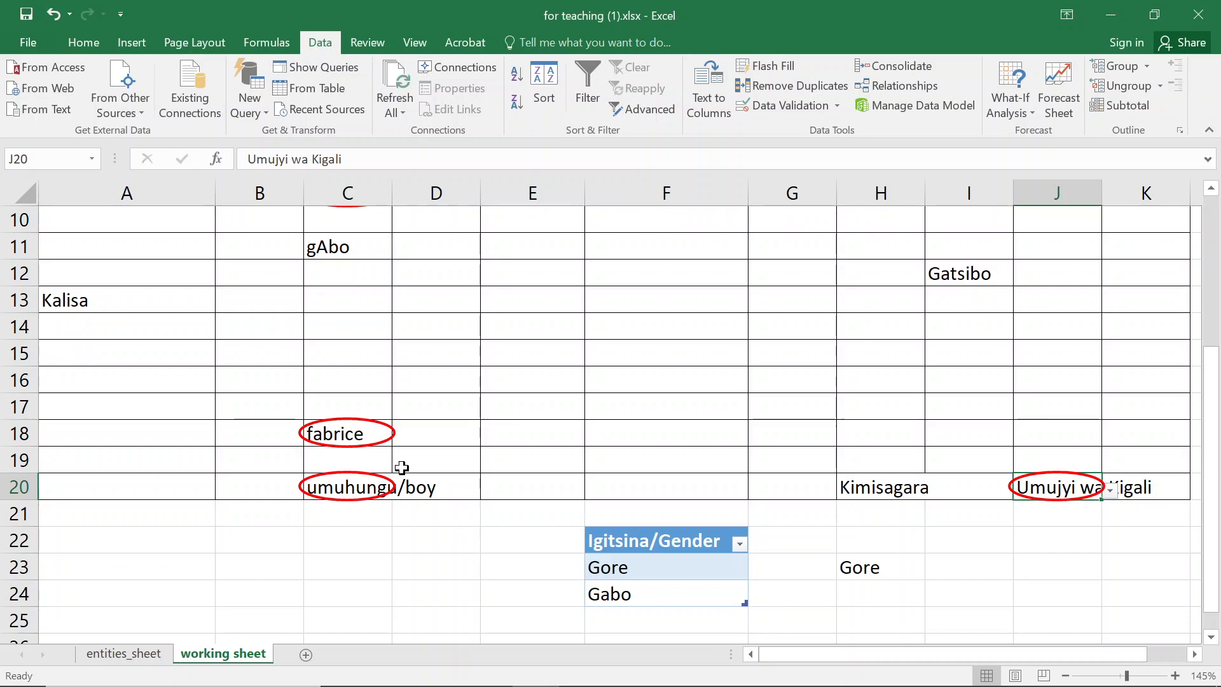
- Replace the circled gender entry in C8 with Gore picked from its dropdown
{"action": "left_click", "coordinate": [346, 482]}
{"action": "scroll", "coordinate": [1131, 389], "scroll_direction": "up", "scroll_amount": 3}
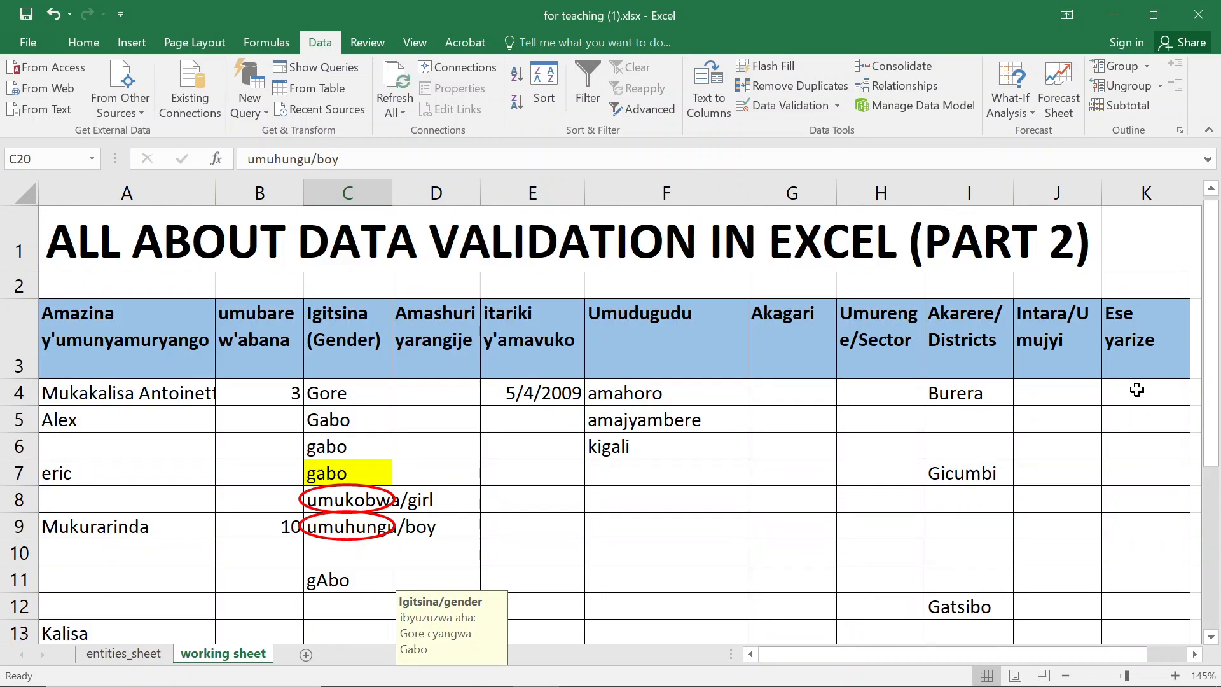
{"action": "scroll", "coordinate": [1015, 404], "scroll_direction": "down", "scroll_amount": 1}
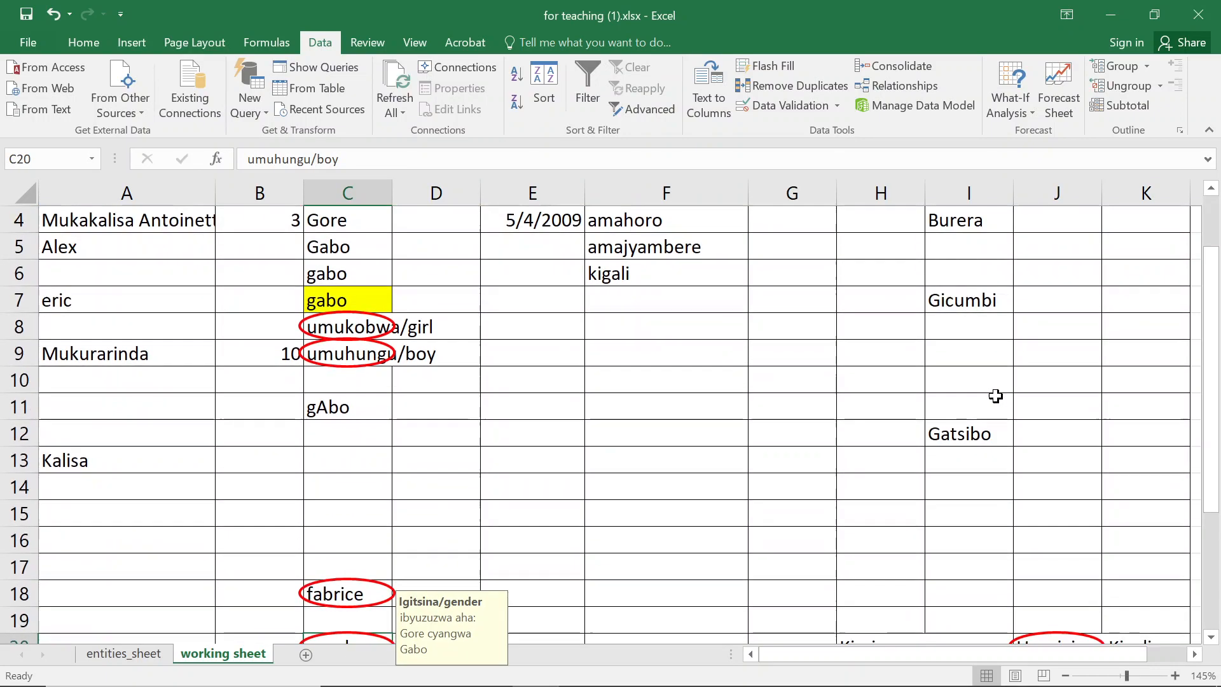
{"action": "left_click", "coordinate": [338, 337]}
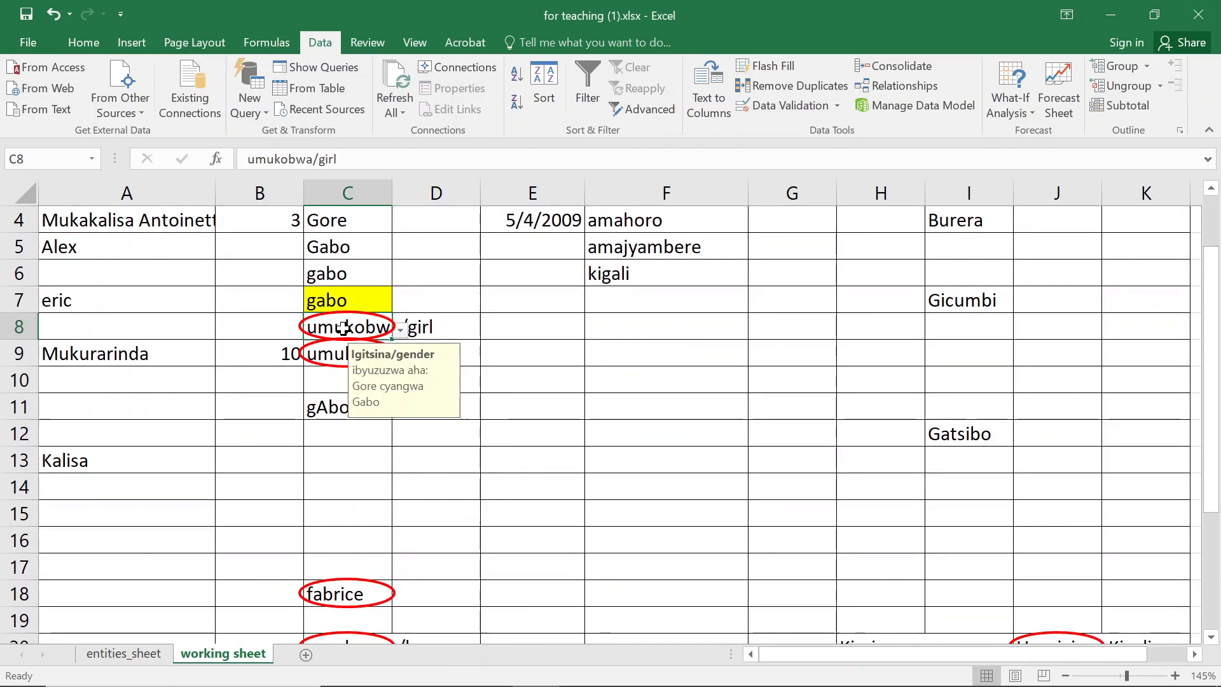
{"action": "left_click", "coordinate": [400, 329]}
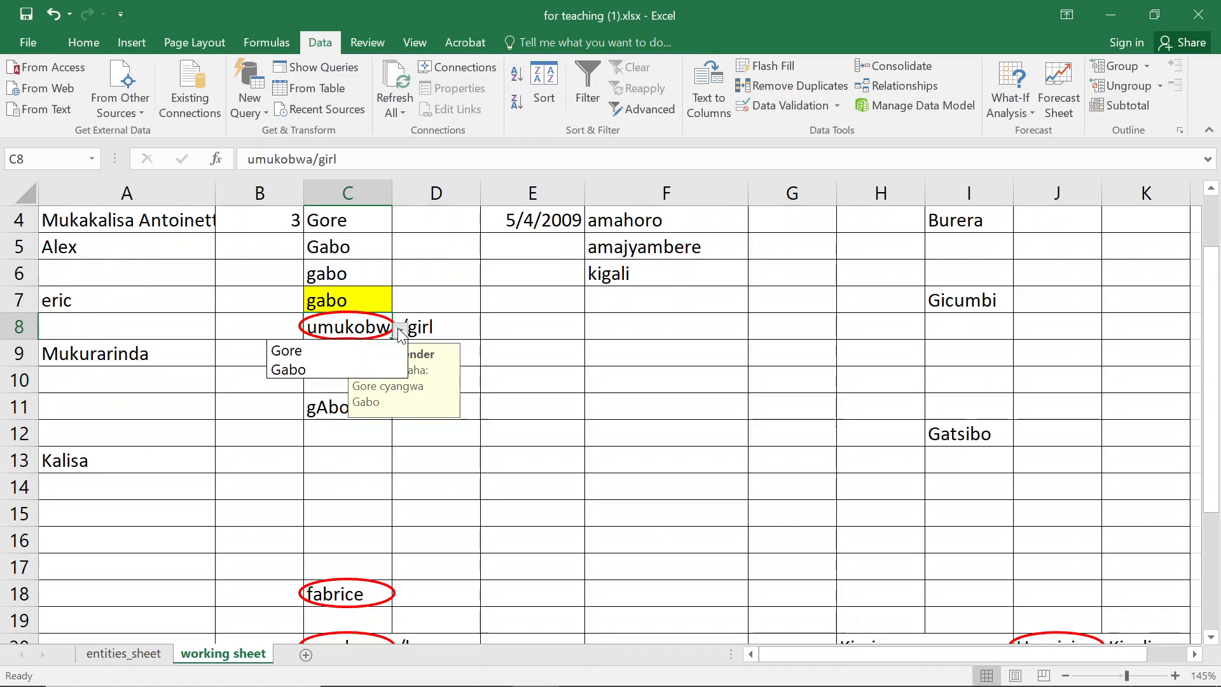
{"action": "left_click", "coordinate": [357, 362]}
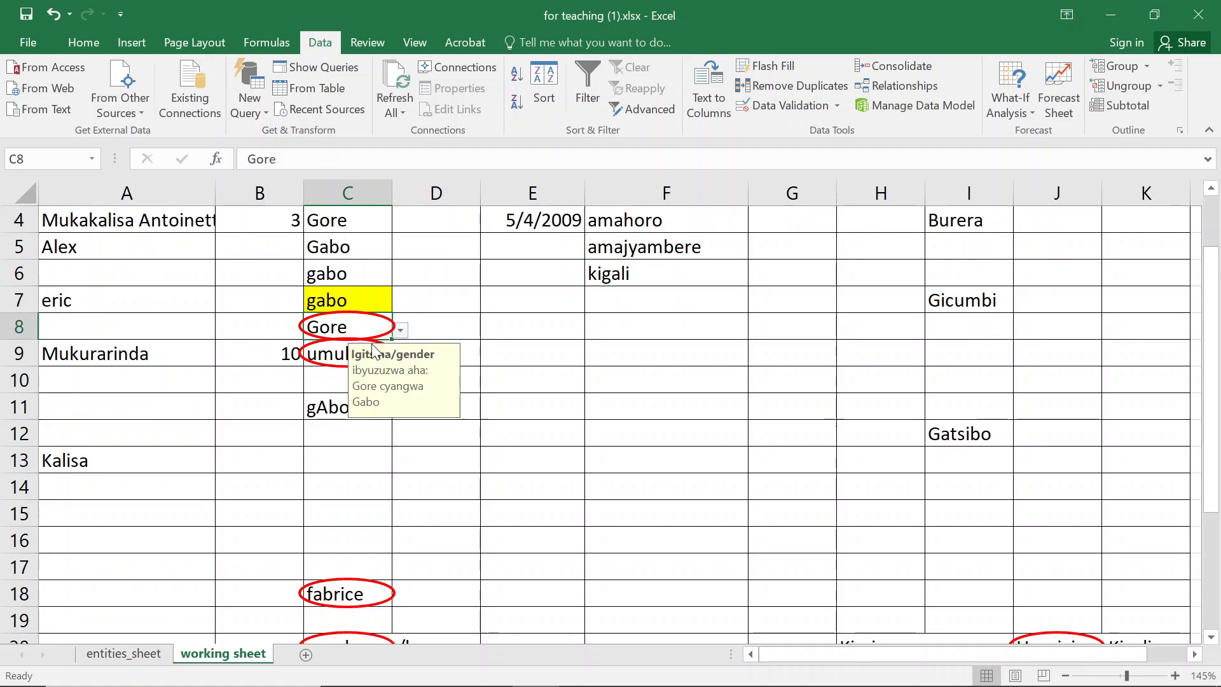
- Replace the circled gender entry in C9 with Gabo from its dropdown
{"action": "left_click", "coordinate": [326, 357]}
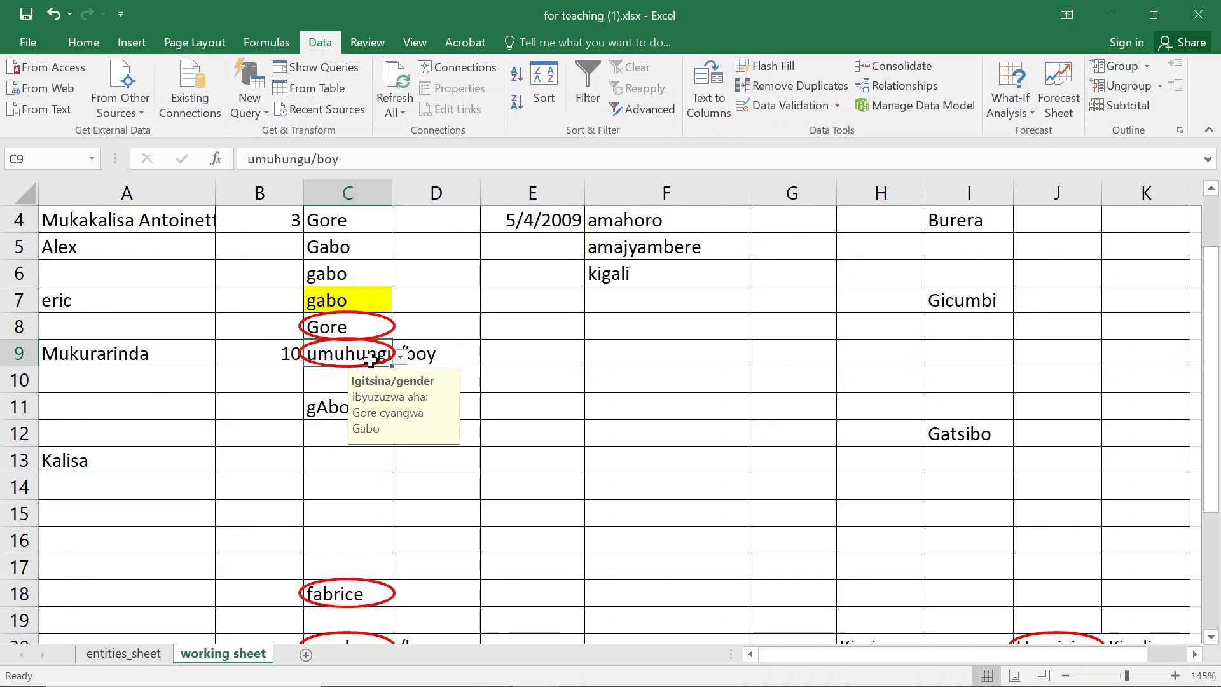
{"action": "left_click", "coordinate": [401, 359]}
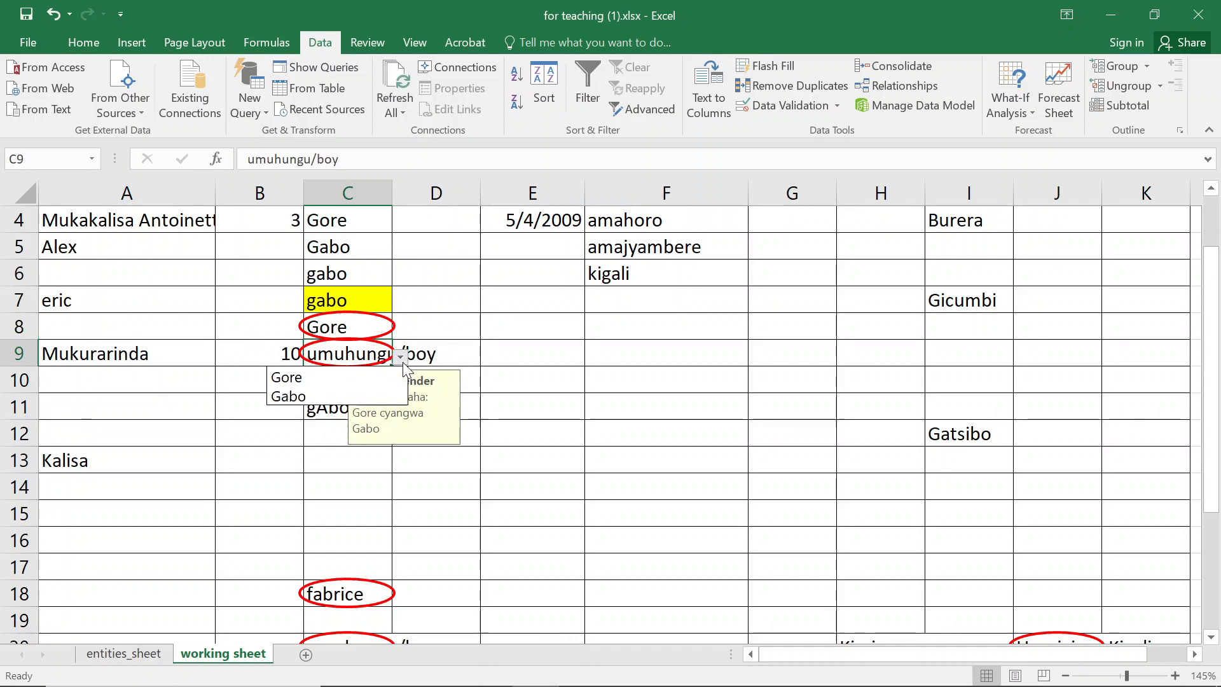
{"action": "left_click", "coordinate": [357, 394]}
- Clear the invalid entry fabrice from gender cell C18
{"action": "scroll", "coordinate": [357, 395], "scroll_direction": "down", "scroll_amount": 1}
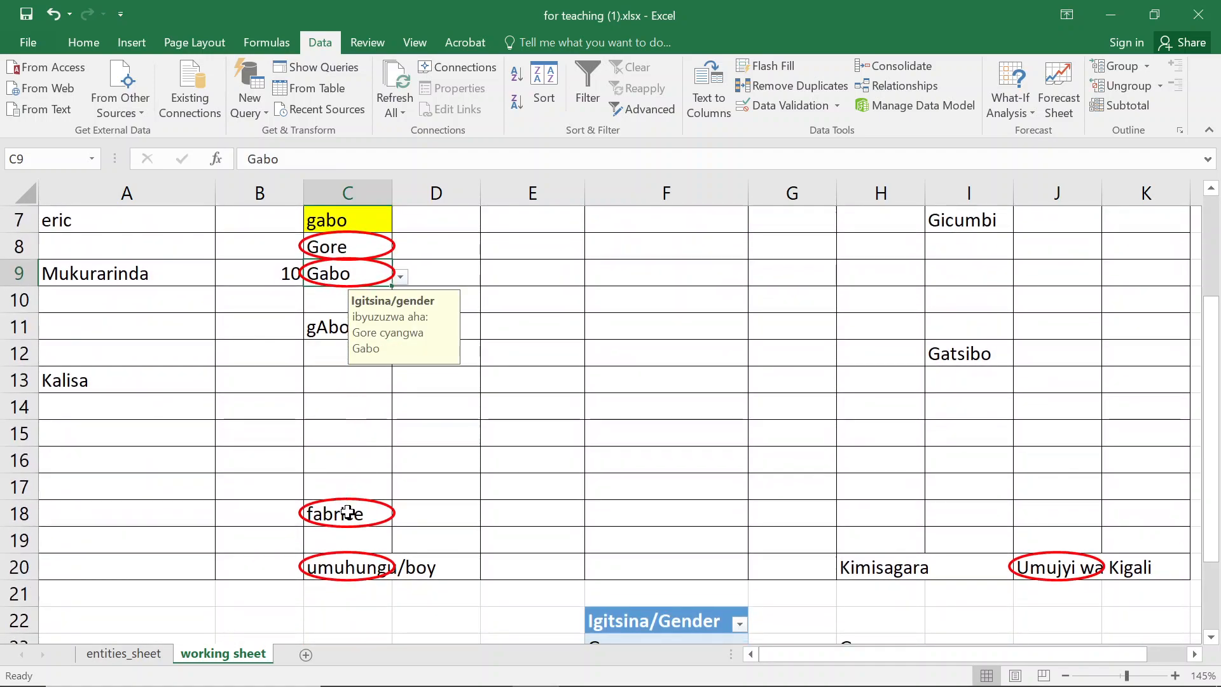
{"action": "left_click", "coordinate": [381, 513]}
{"action": "left_click", "coordinate": [401, 518]}
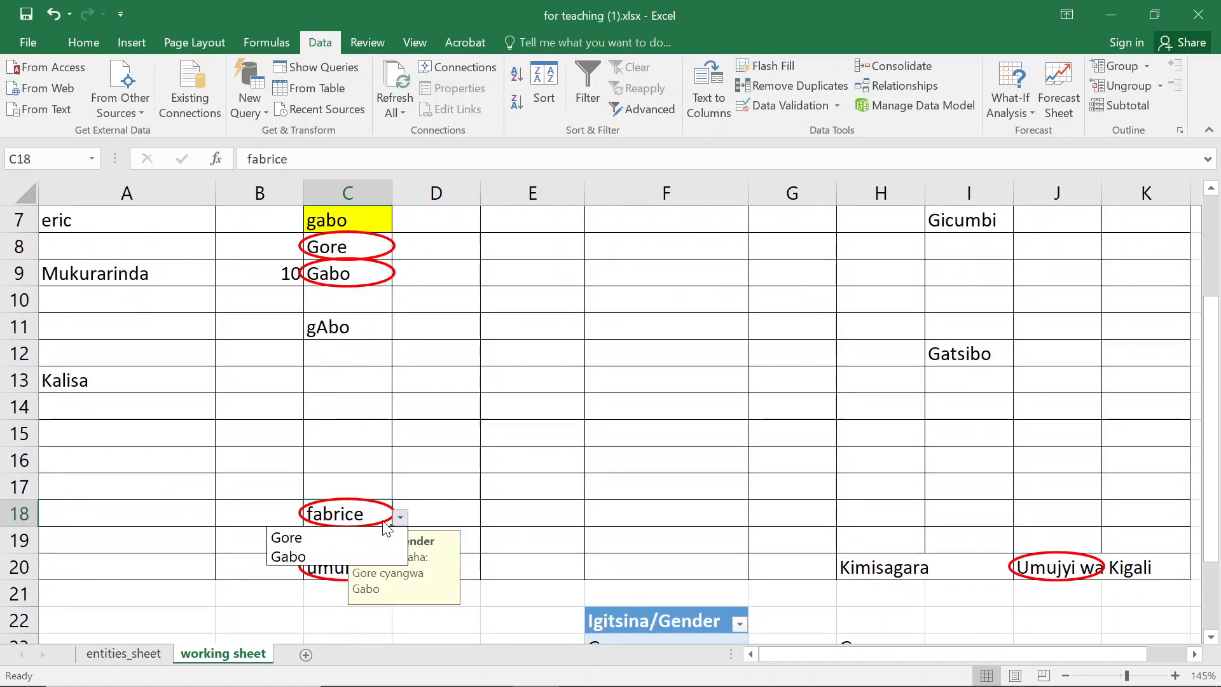
{"action": "left_click", "coordinate": [360, 508]}
{"action": "key", "text": "Delete"}
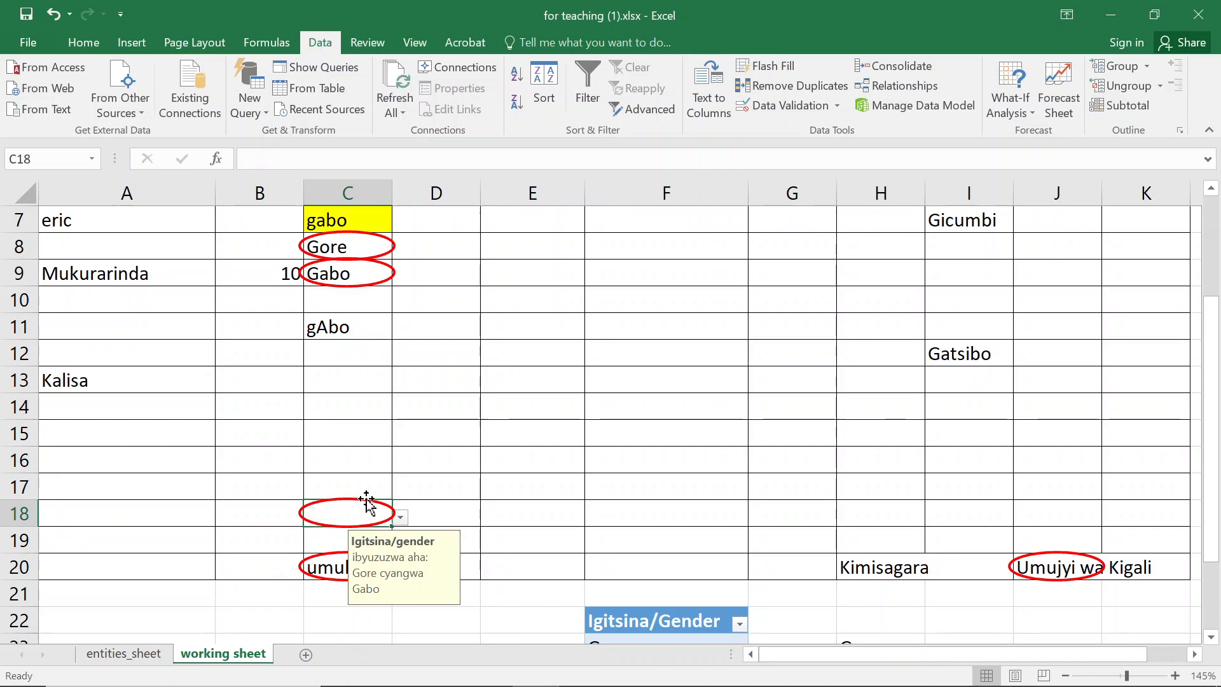
- Replace the gender entry in C20 with Gabo from its dropdown
{"action": "scroll", "coordinate": [384, 471], "scroll_direction": "down", "scroll_amount": 2}
{"action": "left_click", "coordinate": [373, 408]}
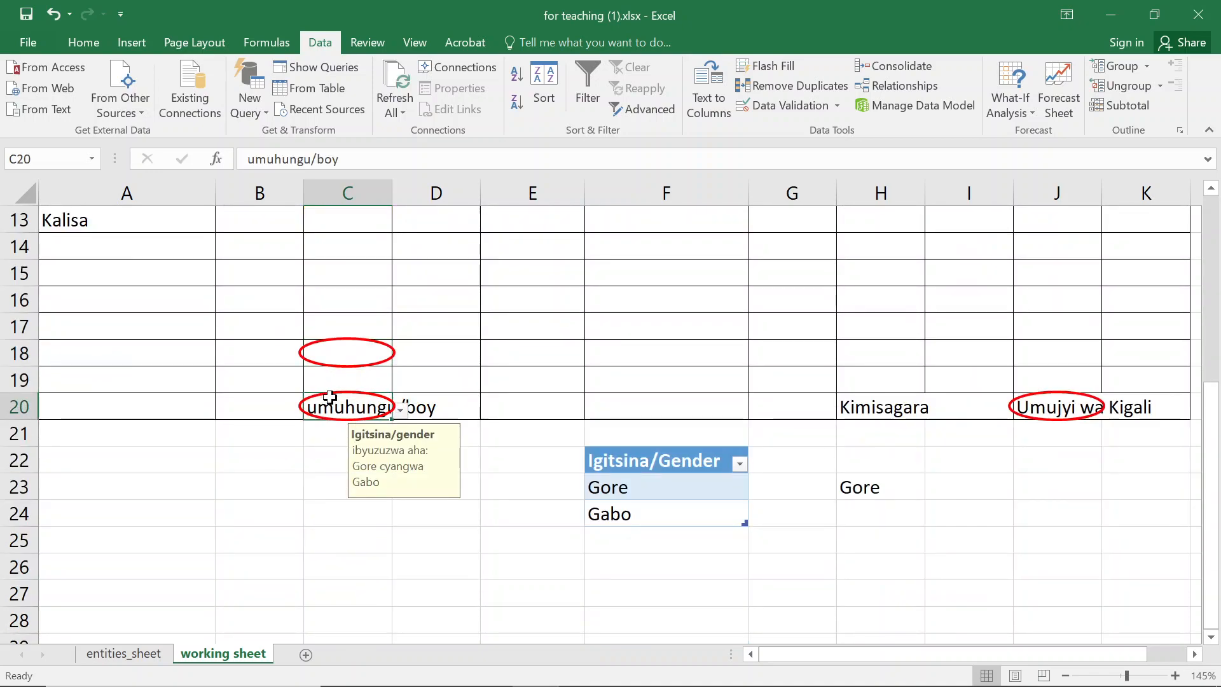
{"action": "left_click", "coordinate": [401, 410]}
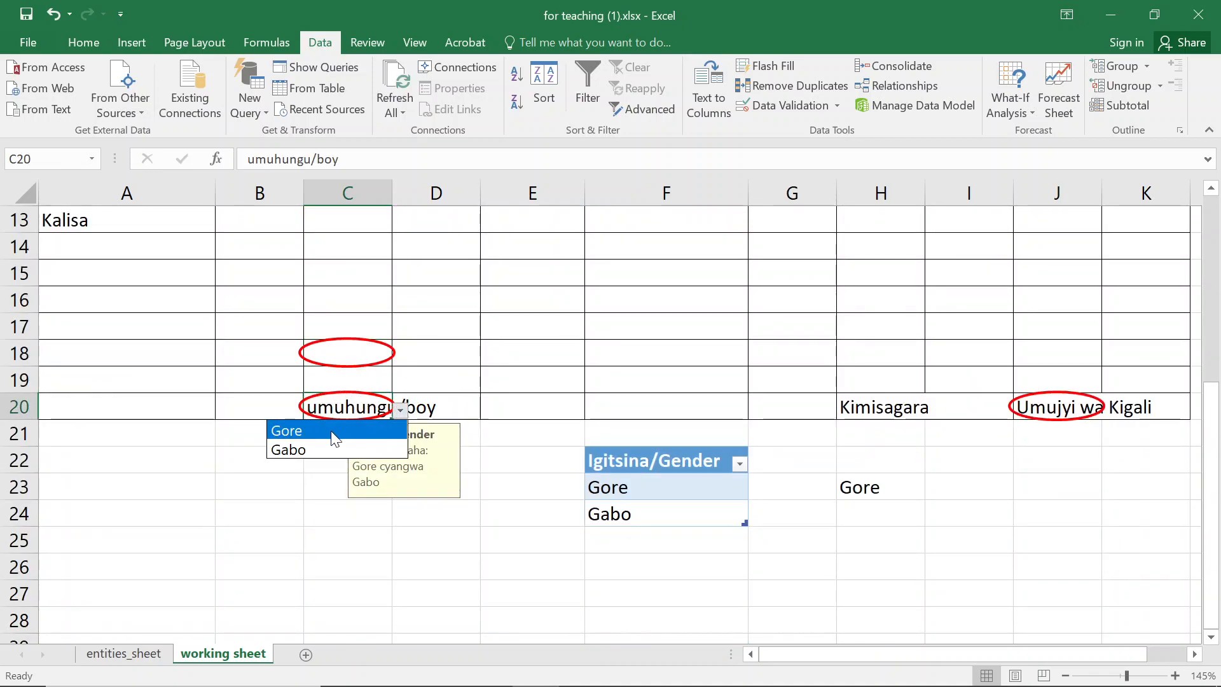
{"action": "left_click", "coordinate": [305, 449]}
- Edit the gender table's first item to read Gore/Women
{"action": "left_click", "coordinate": [675, 519]}
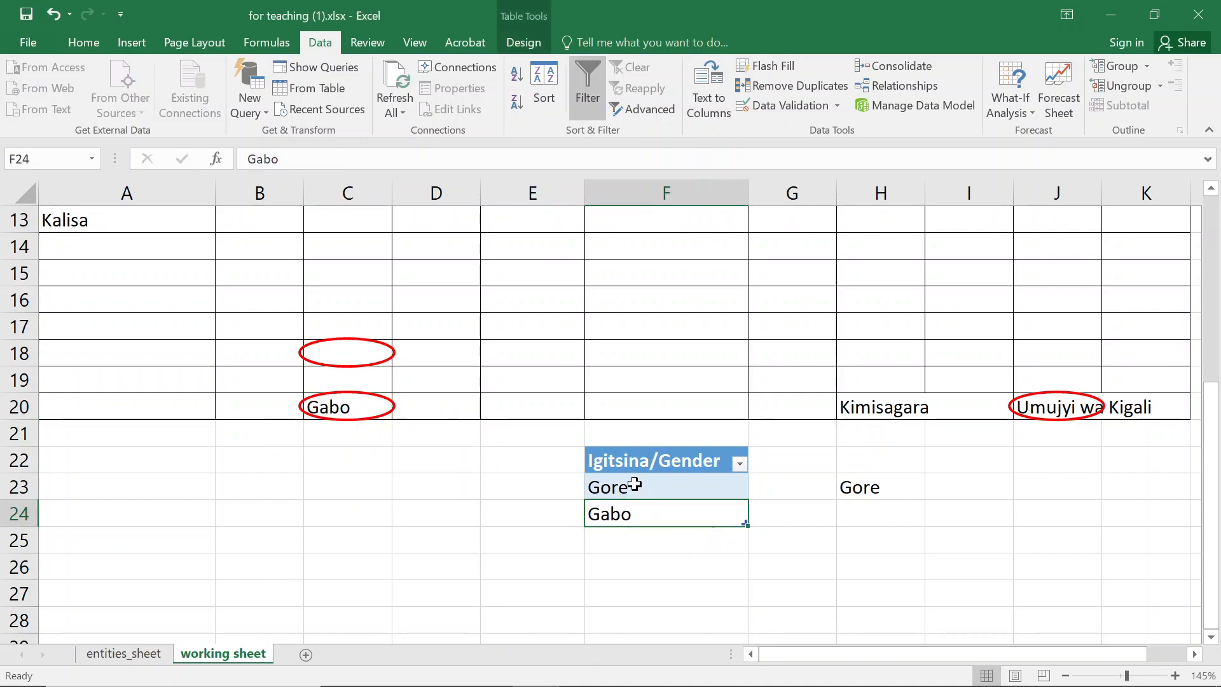
{"action": "left_click", "coordinate": [643, 483]}
{"action": "double_click", "coordinate": [644, 483]}
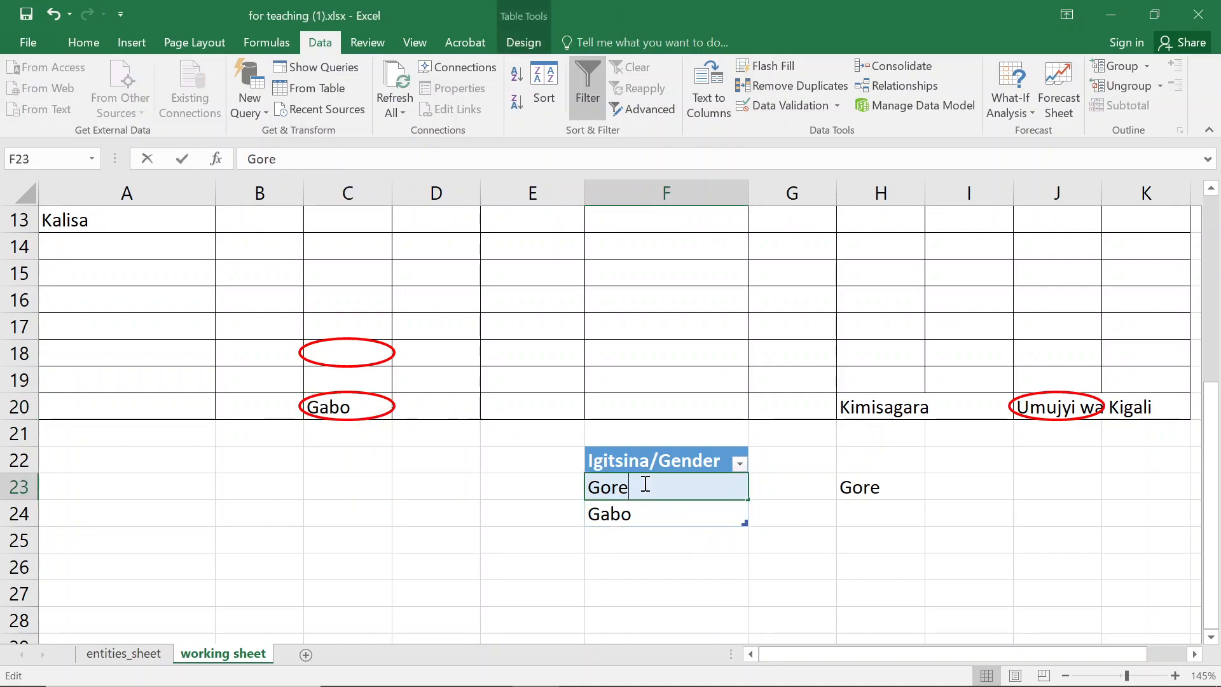
{"action": "type", "text": "/Wom"}
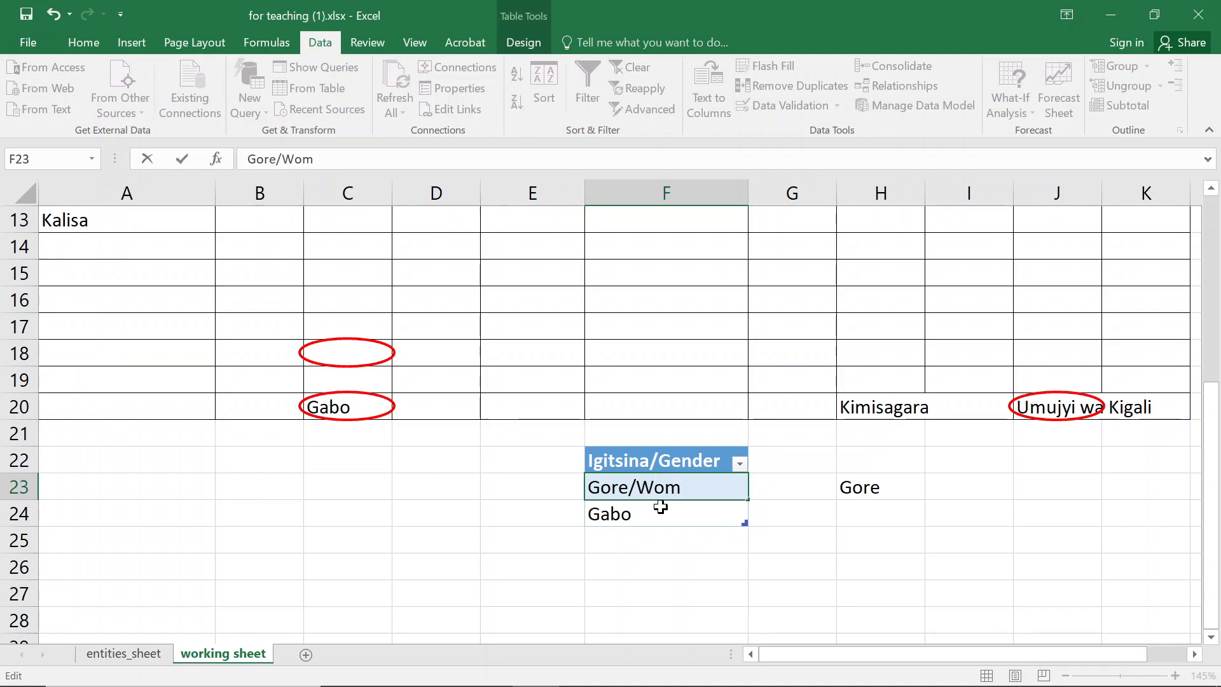
{"action": "type", "text": "en"}
{"action": "key", "text": "Return"}
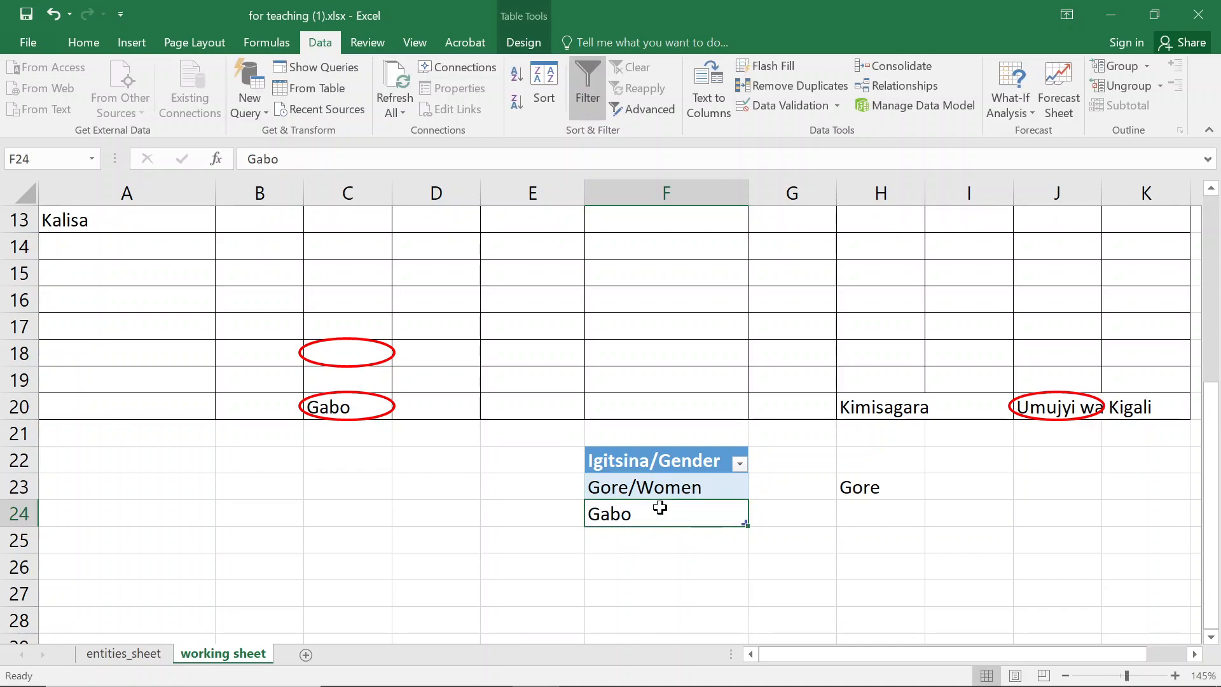
- Edit the gender table's second item to read Gabo/Men
{"action": "double_click", "coordinate": [659, 508]}
{"action": "type", "text": "/"}
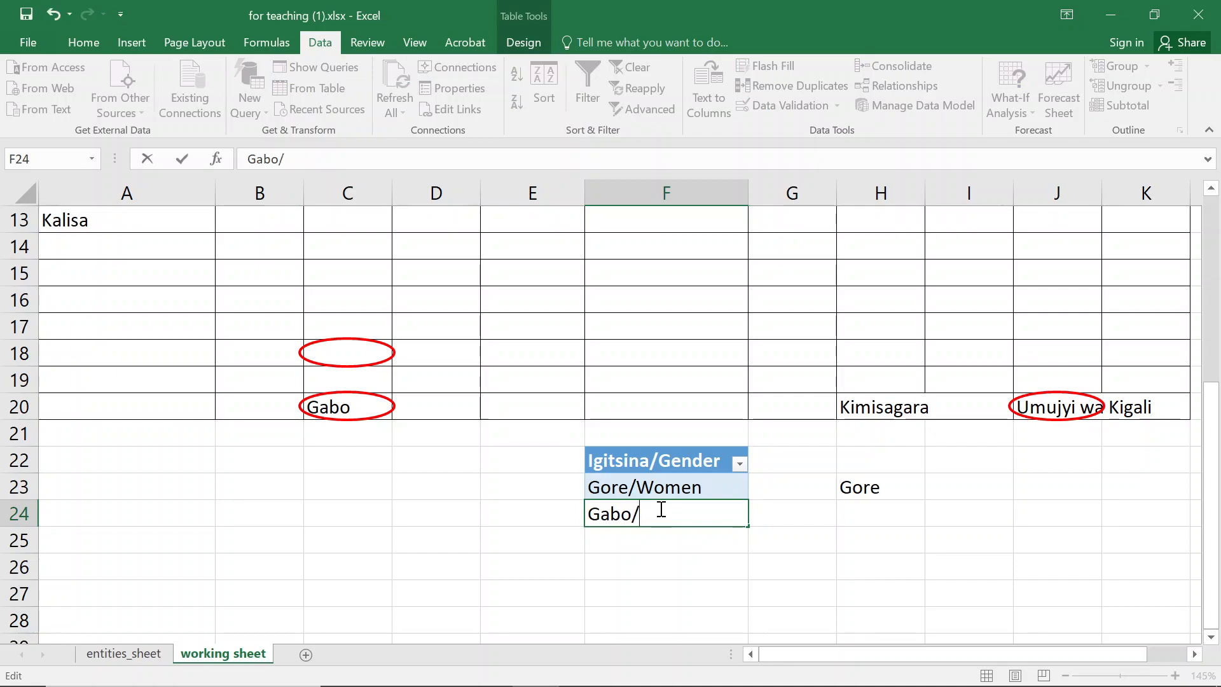
{"action": "type", "text": "Men"}
{"action": "key", "text": "Return"}
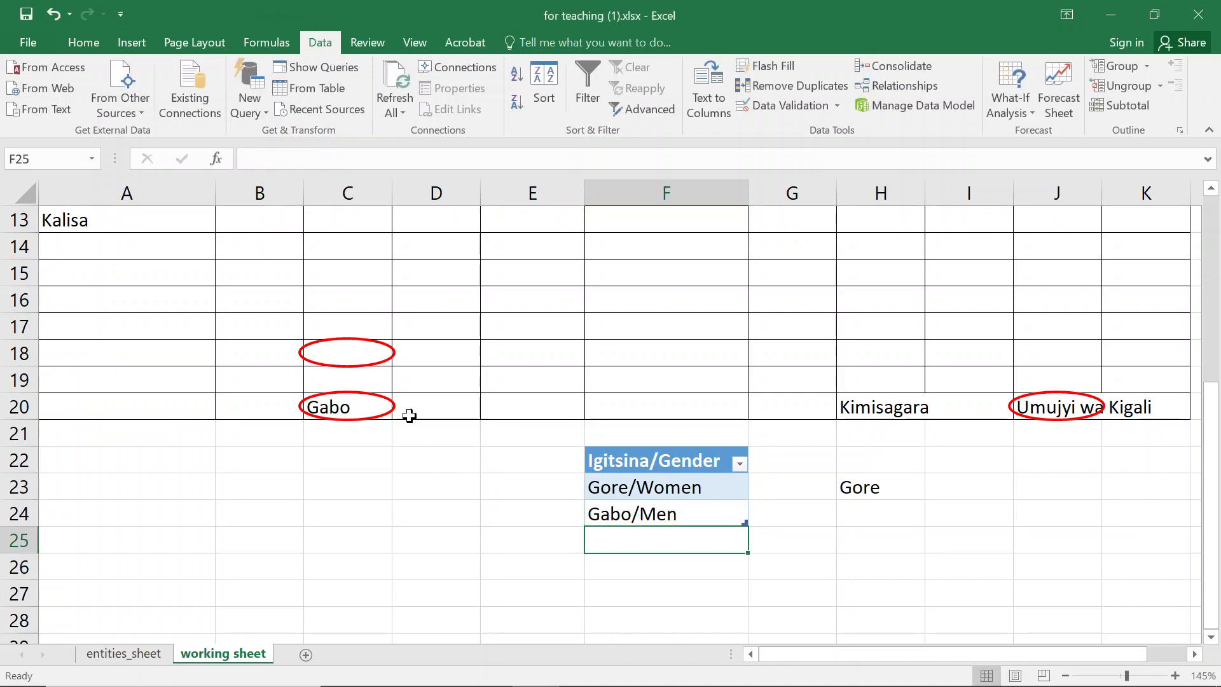
- Circle invalid data on the worksheet again
{"action": "left_click", "coordinate": [298, 302]}
{"action": "scroll", "coordinate": [357, 283], "scroll_direction": "up", "scroll_amount": 4}
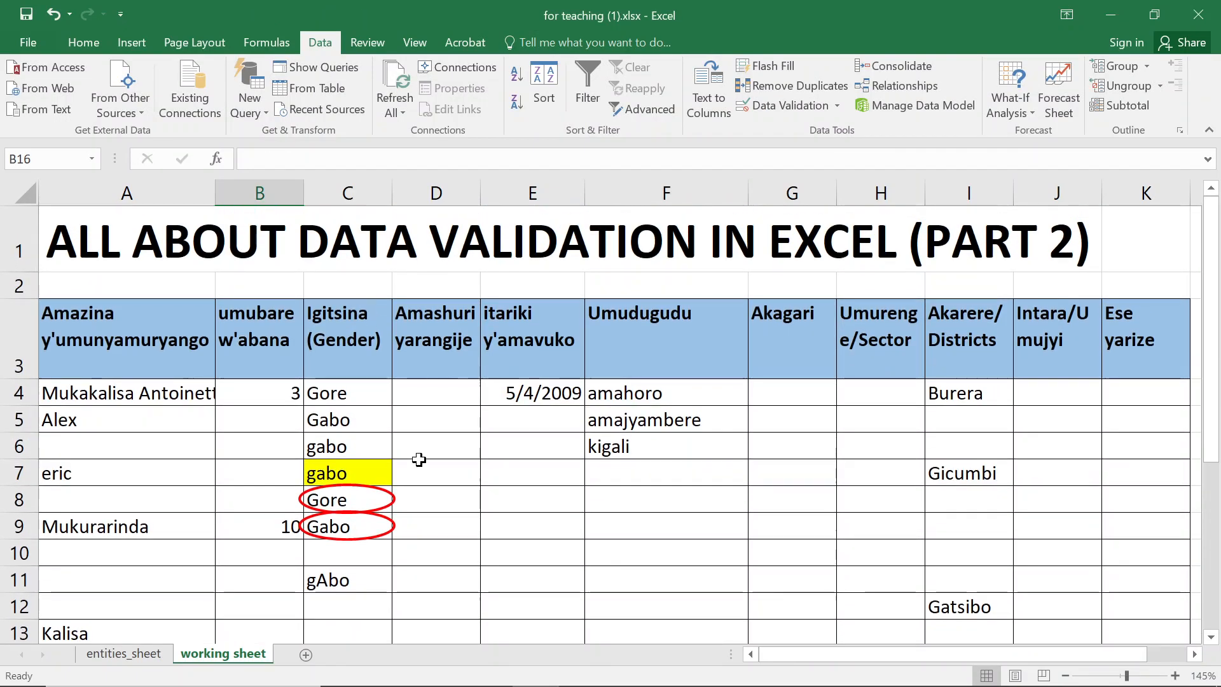
{"action": "left_click", "coordinate": [368, 488]}
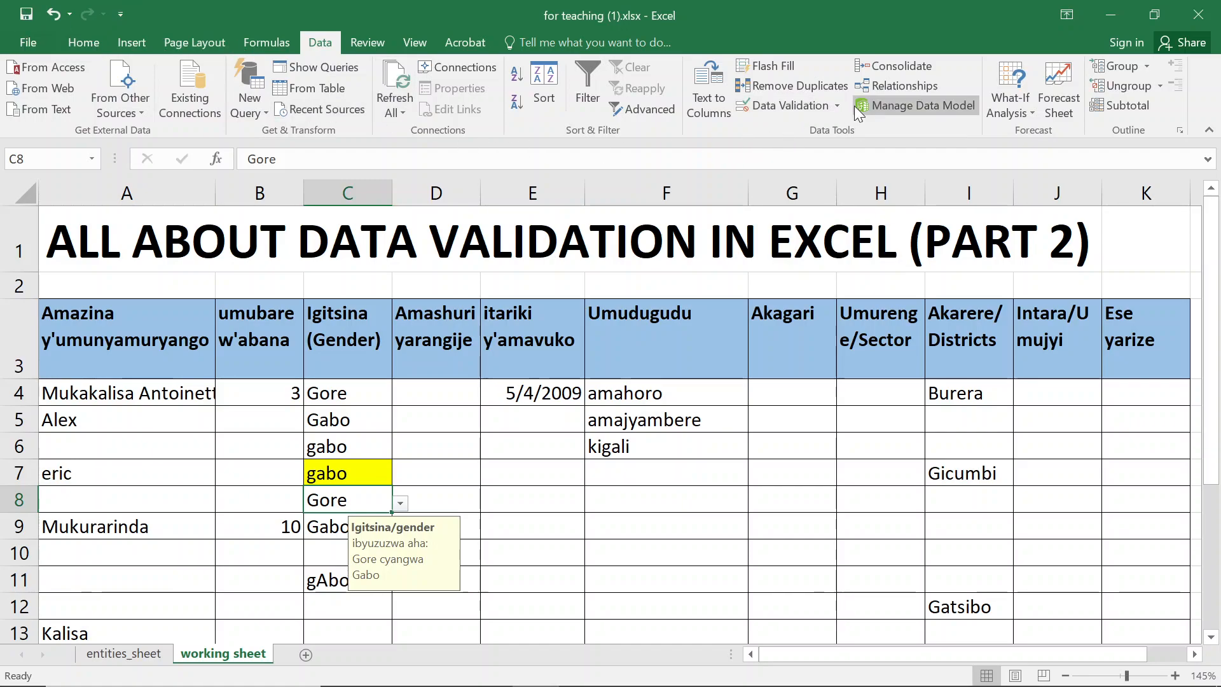
{"action": "left_click", "coordinate": [837, 105]}
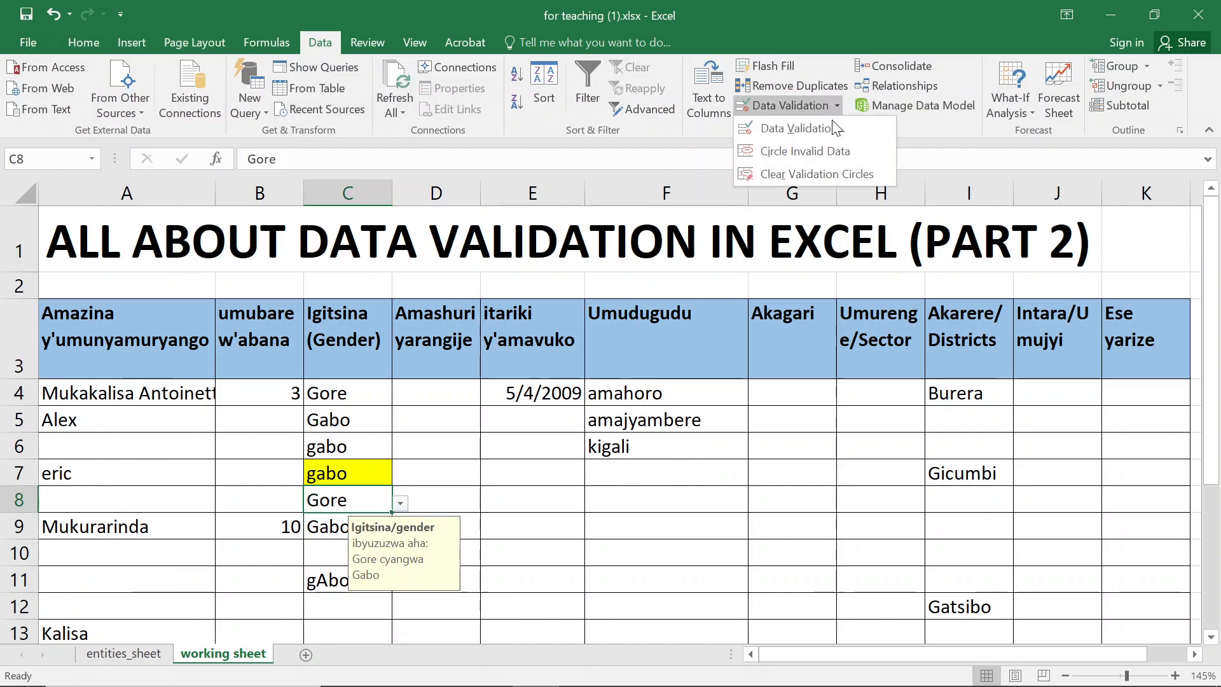
{"action": "left_click", "coordinate": [800, 153]}
- Scroll through the sheet to review which gender entries are now circled
{"action": "scroll", "coordinate": [469, 455], "scroll_direction": "down", "scroll_amount": 1}
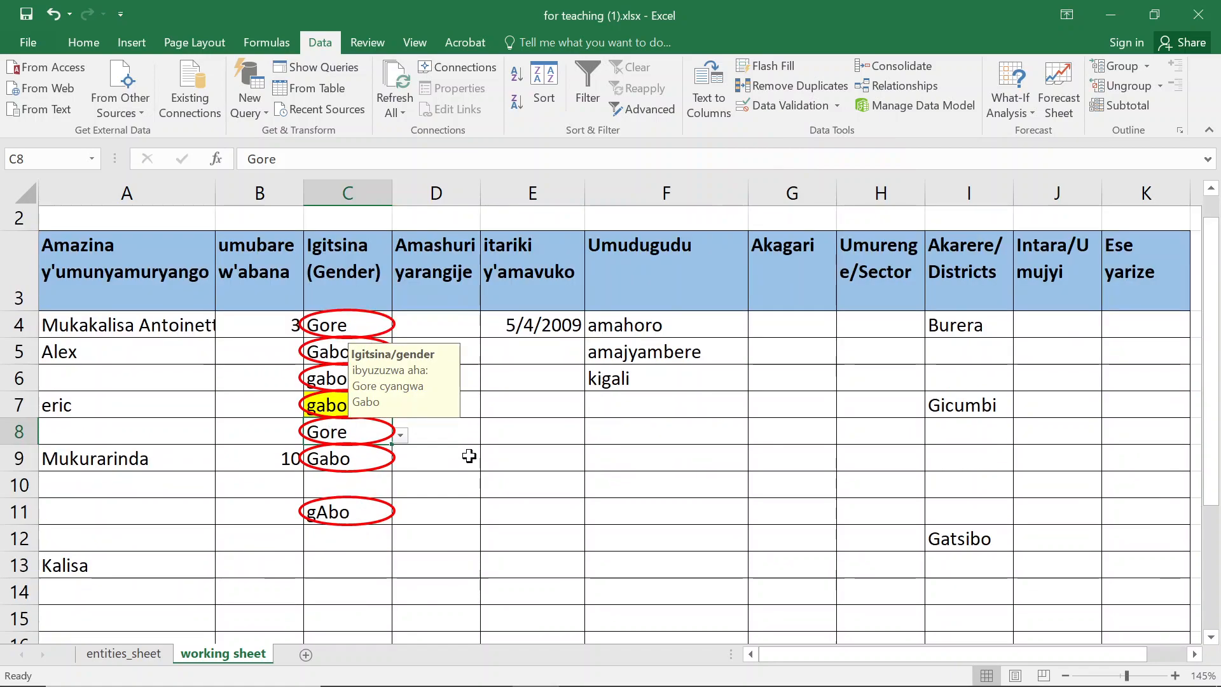
{"action": "scroll", "coordinate": [469, 455], "scroll_direction": "down", "scroll_amount": 5}
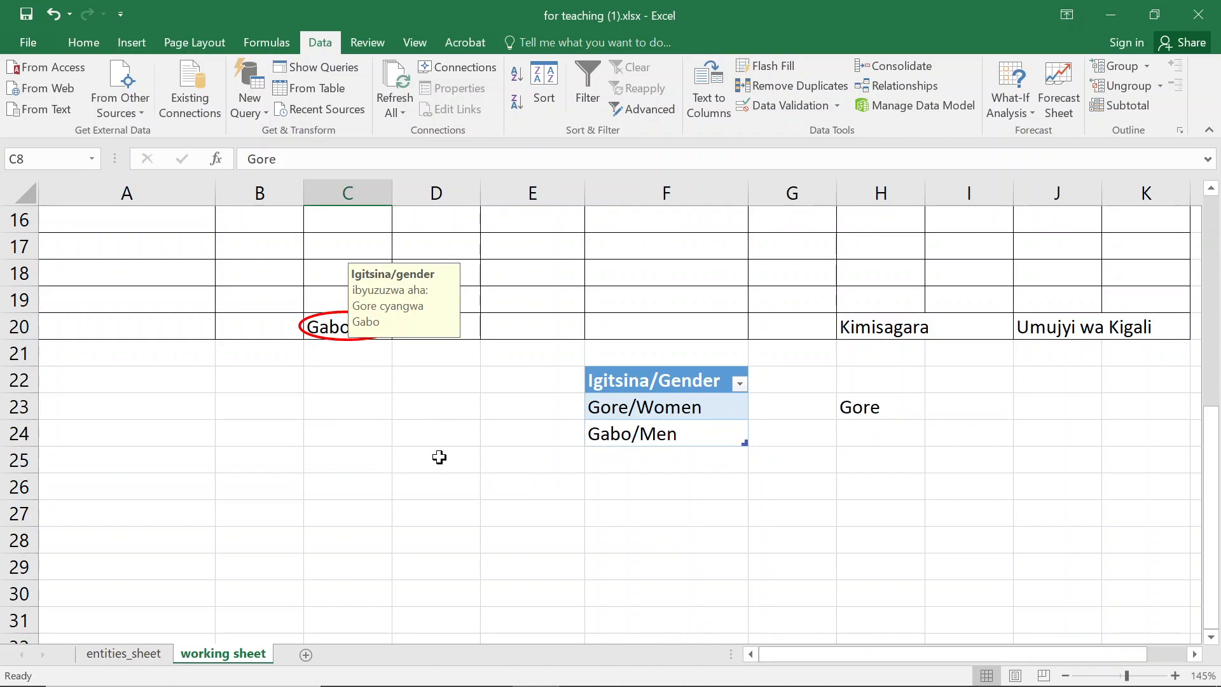
{"action": "scroll", "coordinate": [438, 456], "scroll_direction": "up", "scroll_amount": 1}
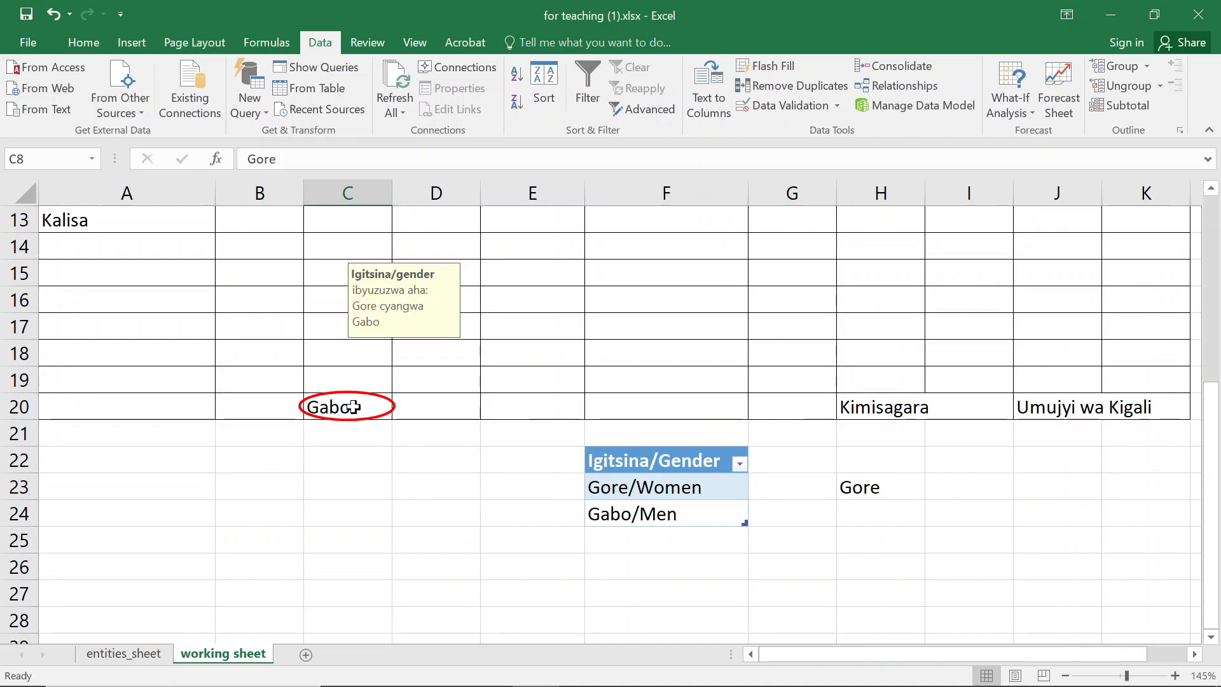
{"action": "scroll", "coordinate": [356, 404], "scroll_direction": "up", "scroll_amount": 3}
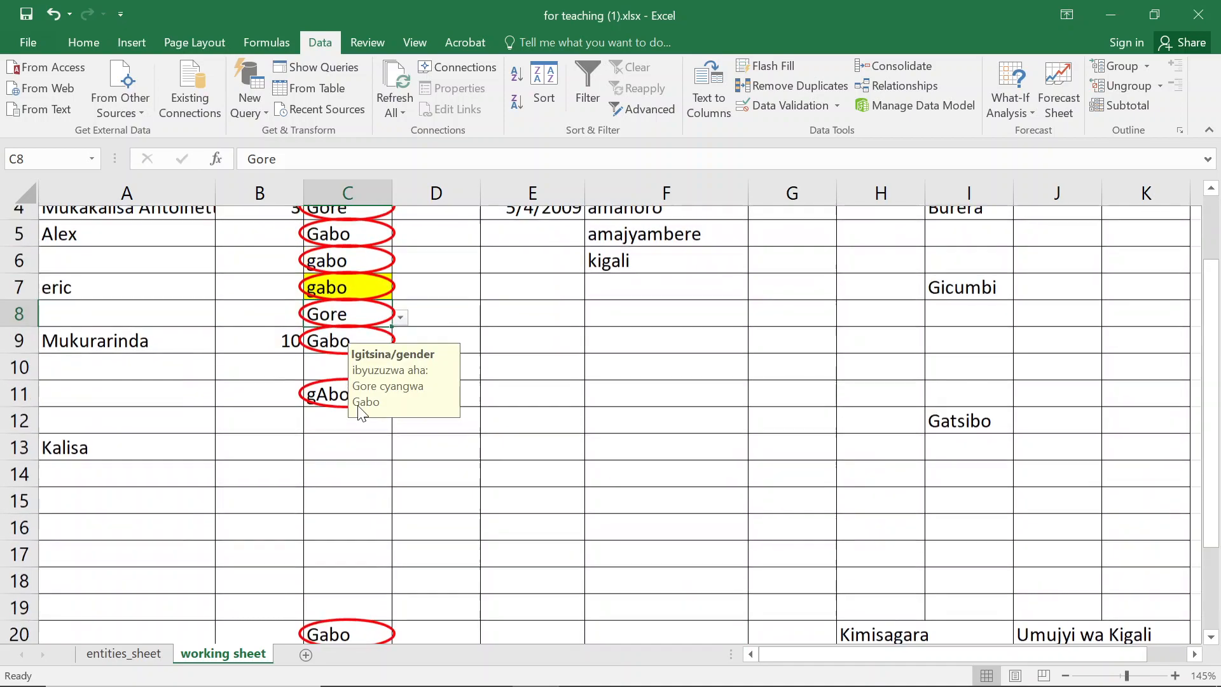
{"action": "scroll", "coordinate": [626, 478], "scroll_direction": "down", "scroll_amount": 2}
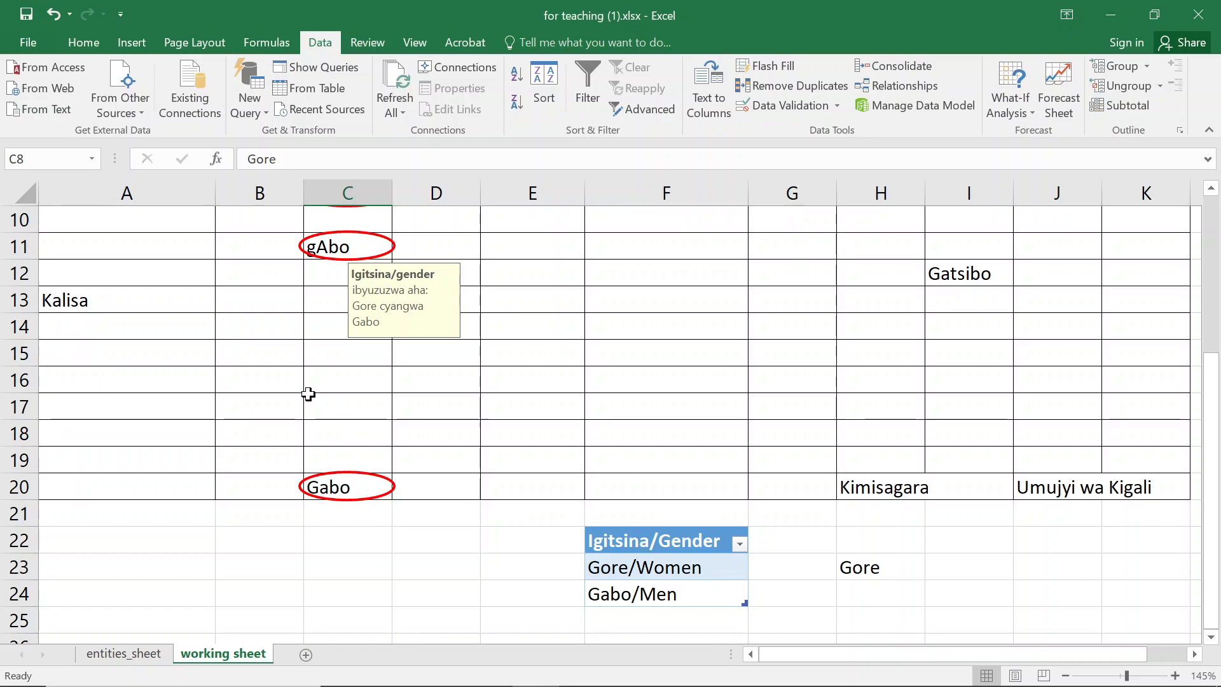
{"action": "scroll", "coordinate": [294, 376], "scroll_direction": "up", "scroll_amount": 2}
{"action": "scroll", "coordinate": [319, 298], "scroll_direction": "up", "scroll_amount": 1}
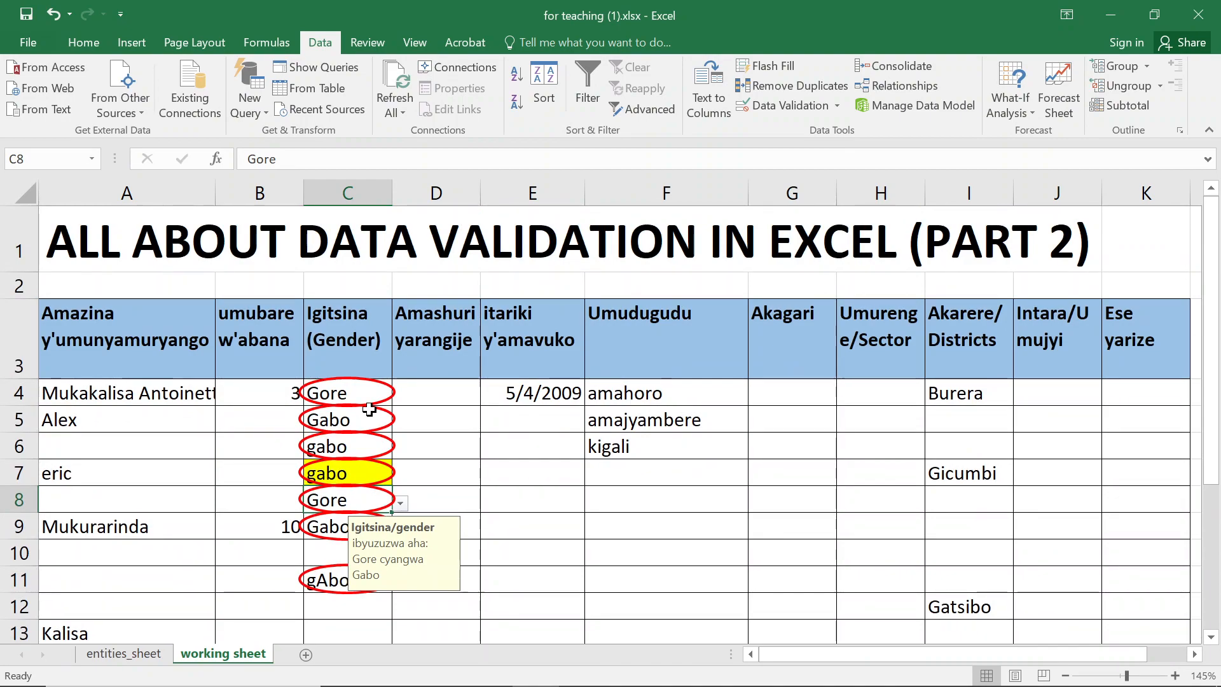
- Set gender cell C4 to Gore/Women from its dropdown
{"action": "left_click", "coordinate": [374, 390]}
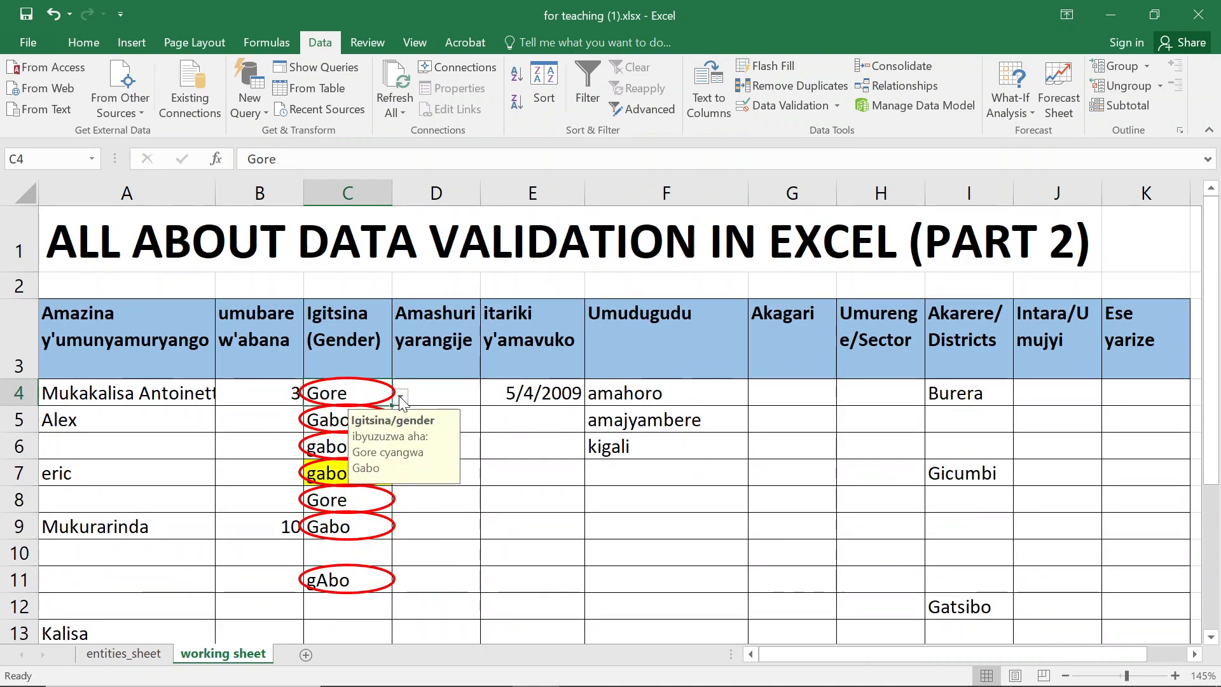
{"action": "left_click", "coordinate": [401, 398]}
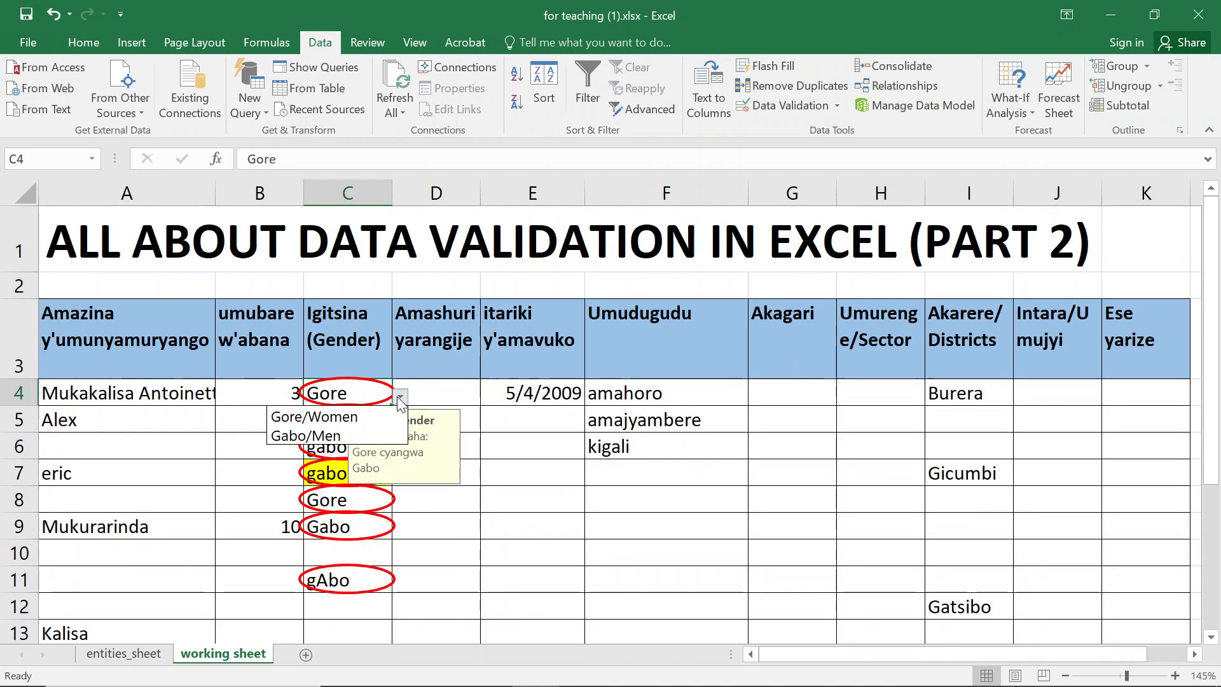
{"action": "left_click", "coordinate": [357, 413]}
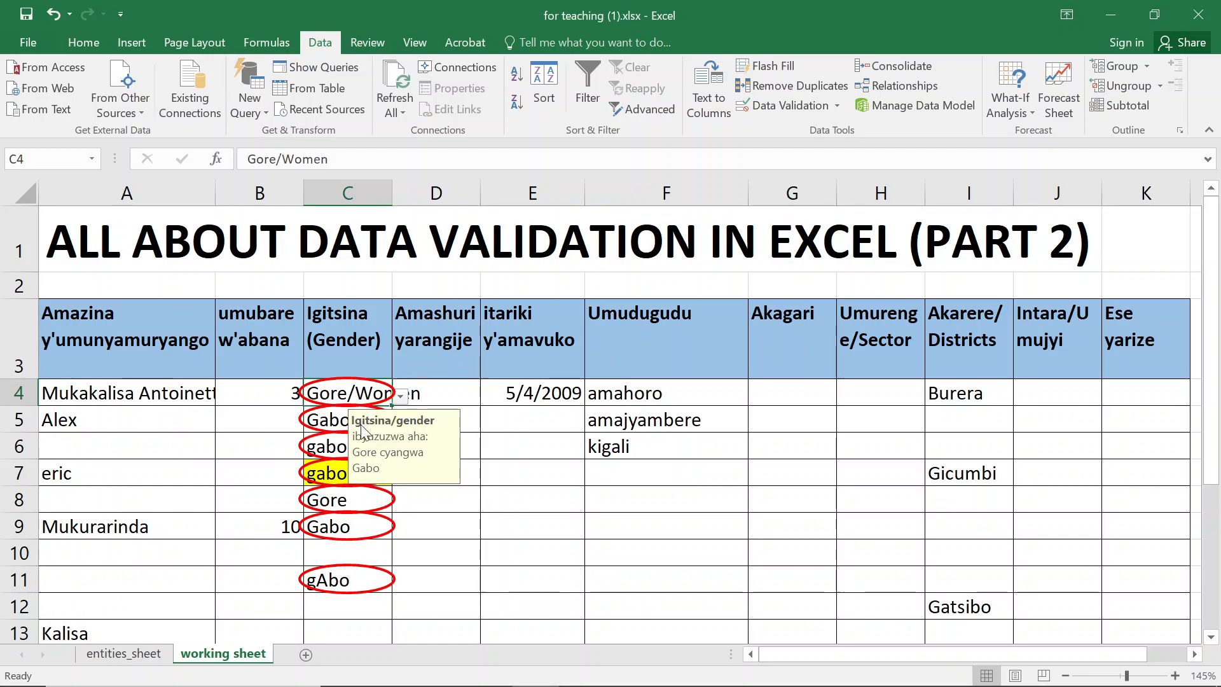
- Set gender cell C5 to Gabo/Men from its dropdown
{"action": "left_click", "coordinate": [325, 423]}
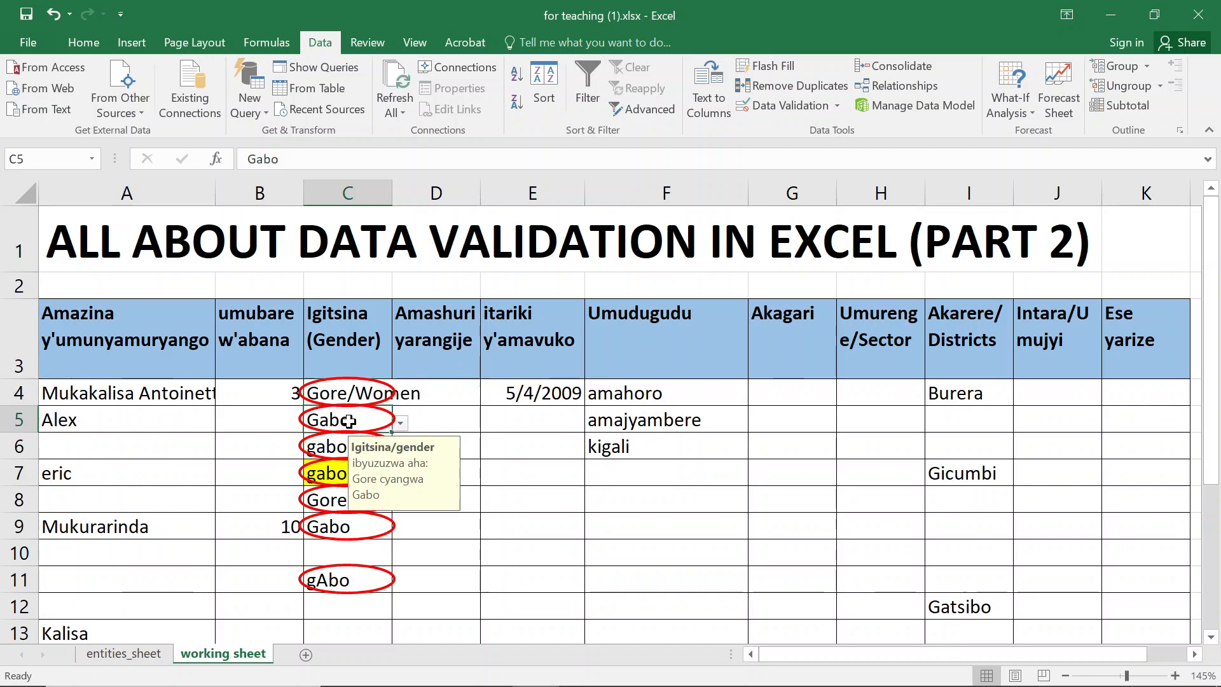
{"action": "left_click", "coordinate": [400, 423]}
{"action": "left_click", "coordinate": [337, 456]}
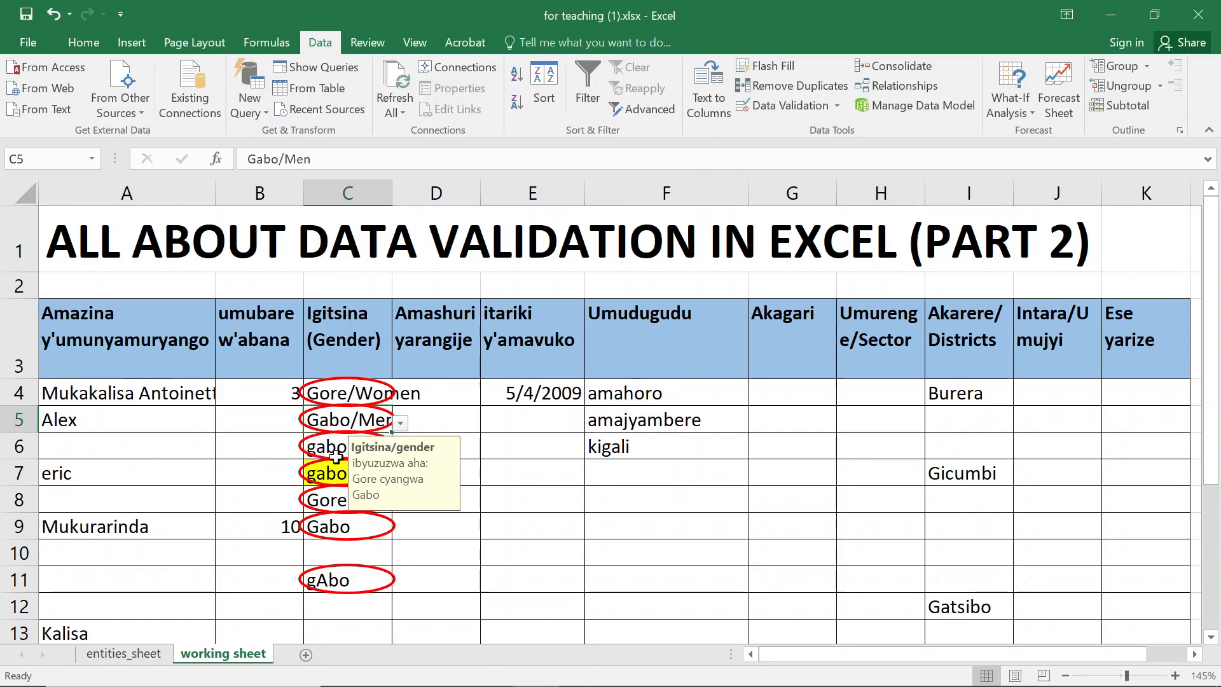
- Set gender cell C6 to Gabo/Men from its dropdown
{"action": "left_click", "coordinate": [335, 451]}
{"action": "left_click", "coordinate": [406, 457]}
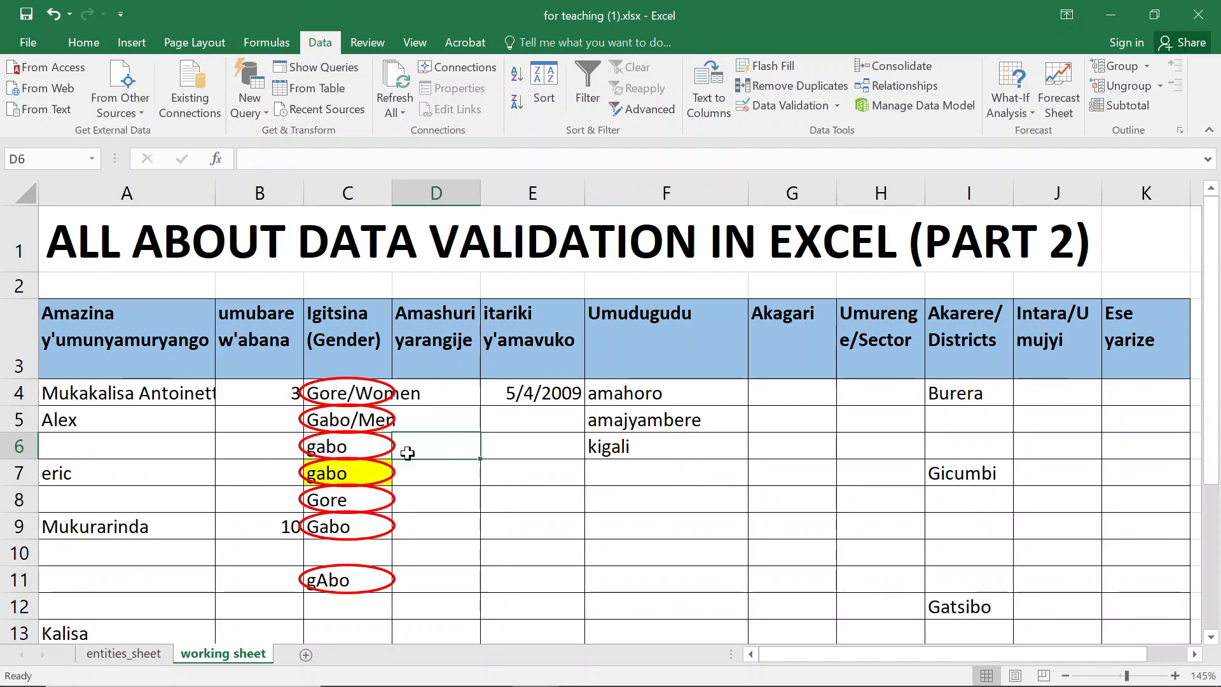
{"action": "left_click", "coordinate": [386, 452]}
{"action": "left_click", "coordinate": [400, 449]}
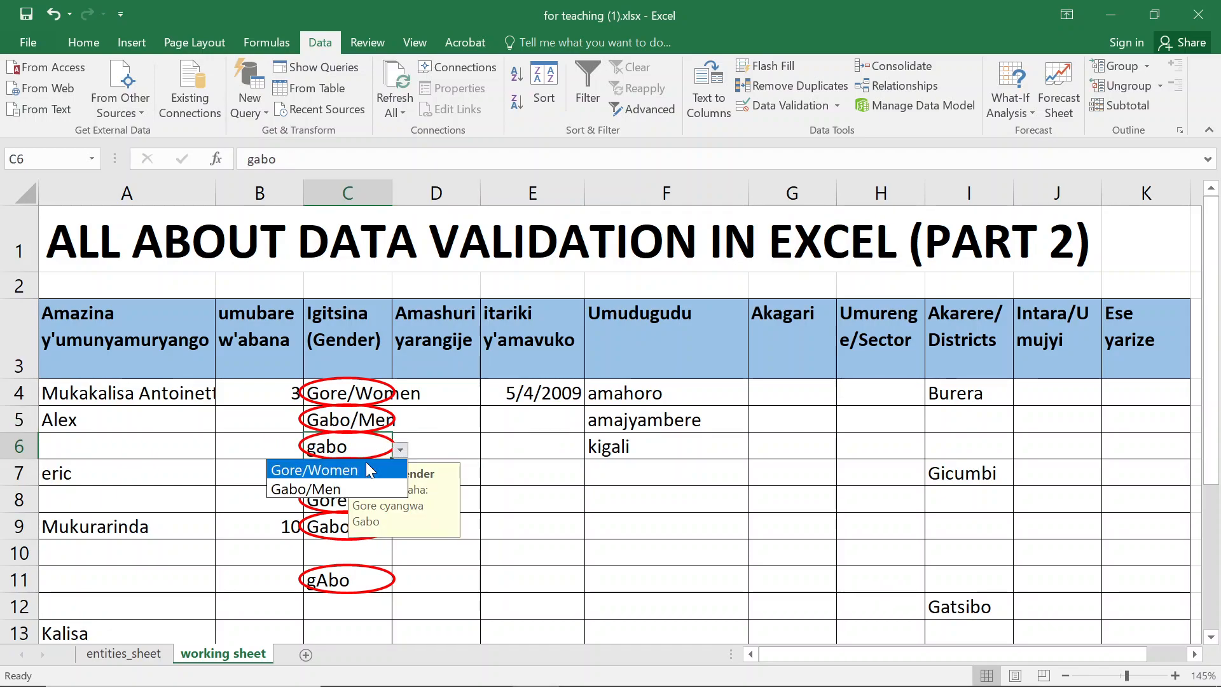
{"action": "left_click", "coordinate": [328, 489]}
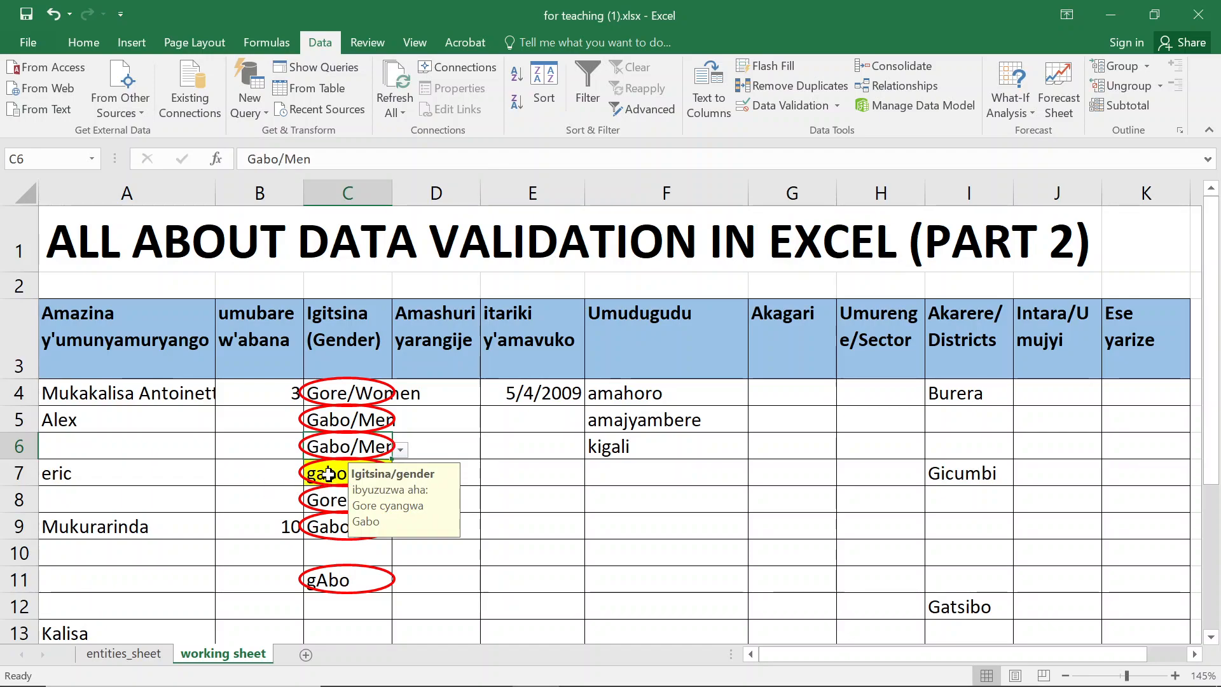
- Save the workbook and circle invalid data on the worksheet again
{"action": "left_click", "coordinate": [327, 473]}
{"action": "key", "text": "ctrl+s"}
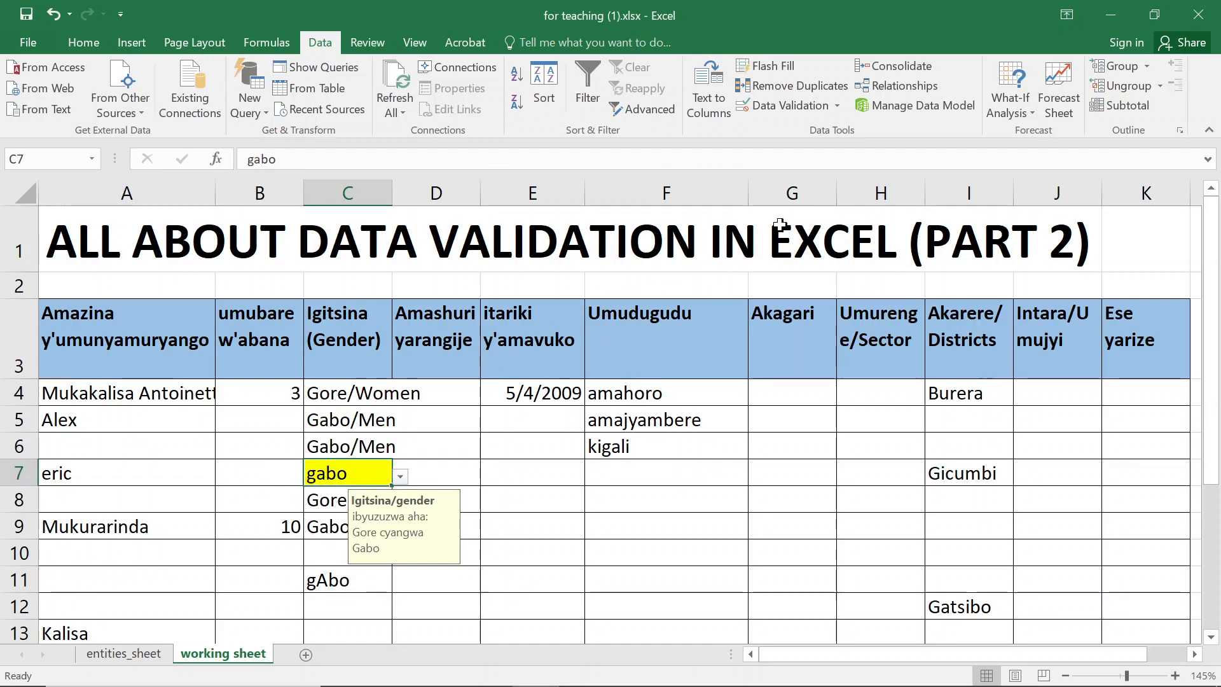
{"action": "left_click", "coordinate": [830, 109]}
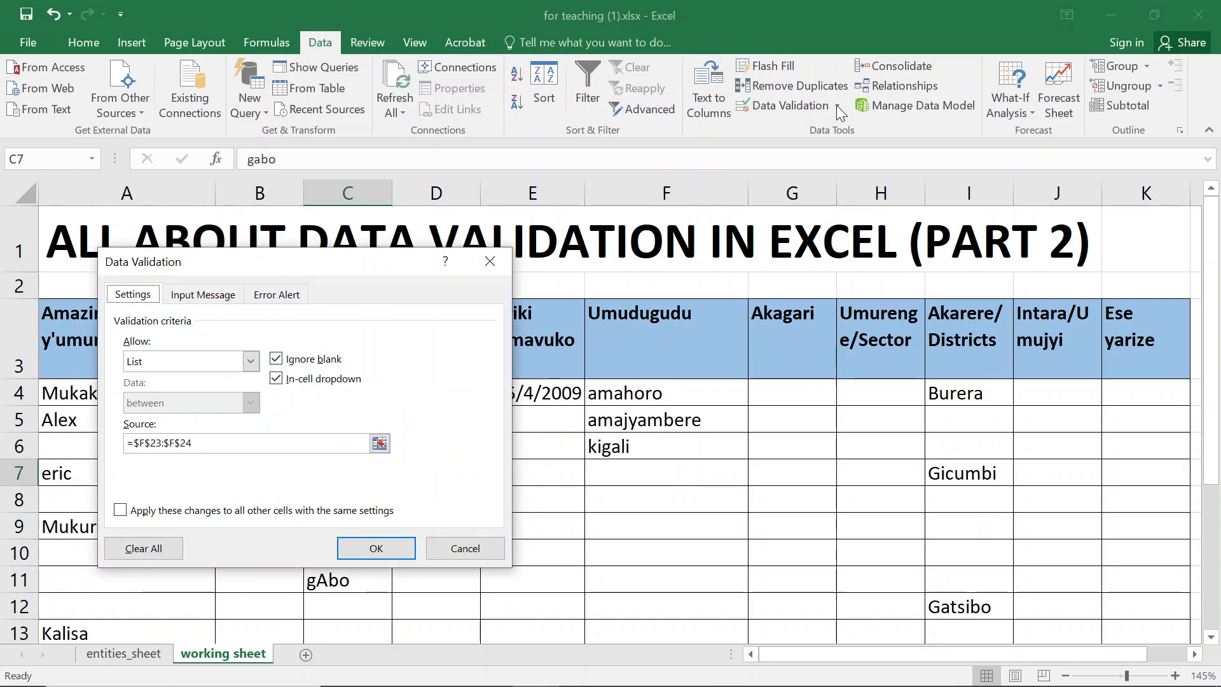
{"action": "key", "text": "Escape"}
{"action": "left_click", "coordinate": [838, 108]}
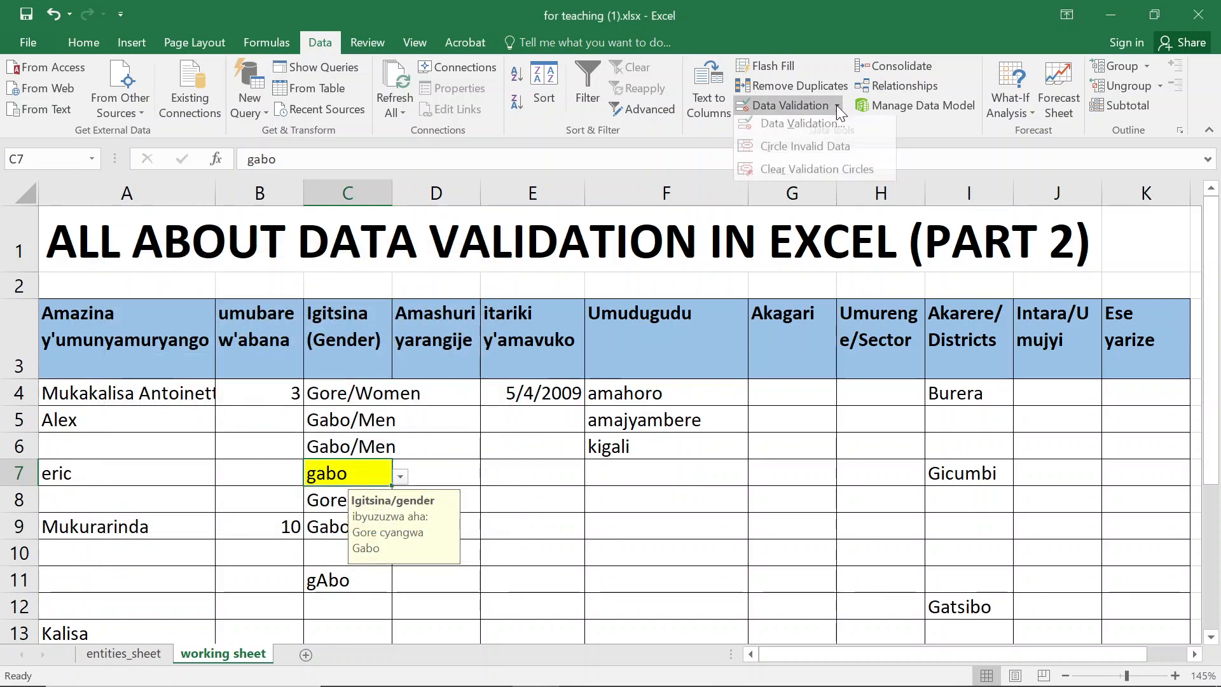
{"action": "left_click", "coordinate": [850, 156]}
- Set gender cell C7 to Gabo/Men from its dropdown
{"action": "left_click", "coordinate": [331, 490]}
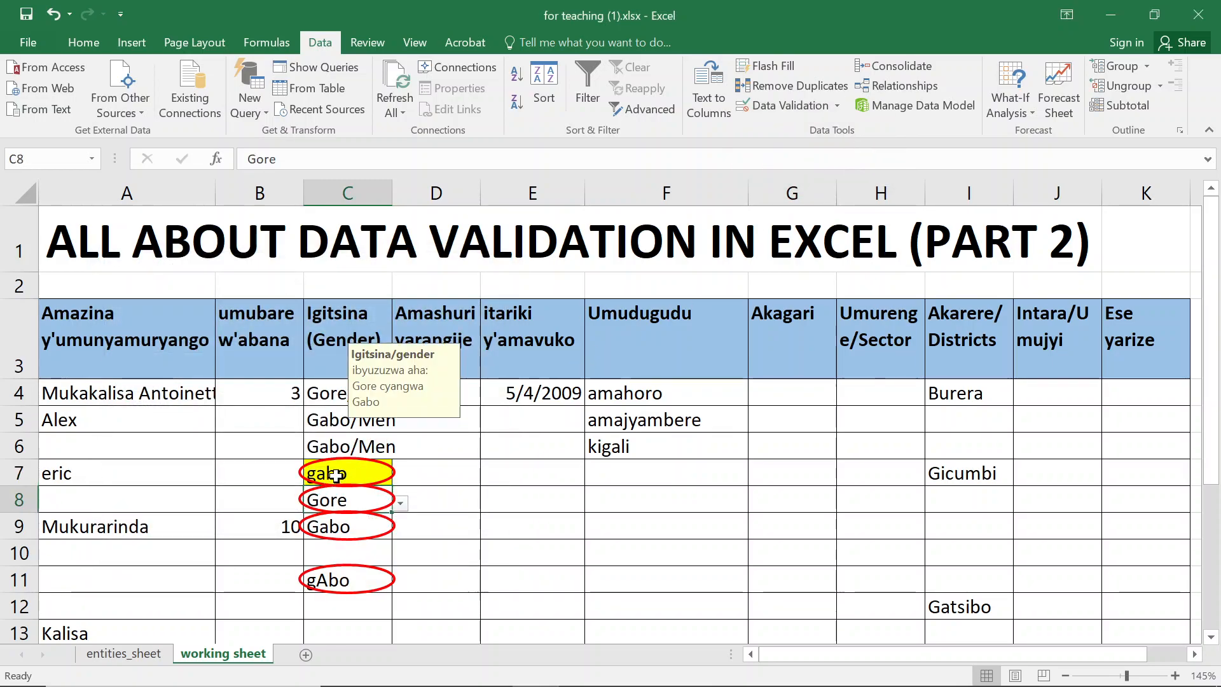
{"action": "scroll", "coordinate": [342, 446], "scroll_direction": "down", "scroll_amount": 1}
{"action": "left_click", "coordinate": [377, 304]}
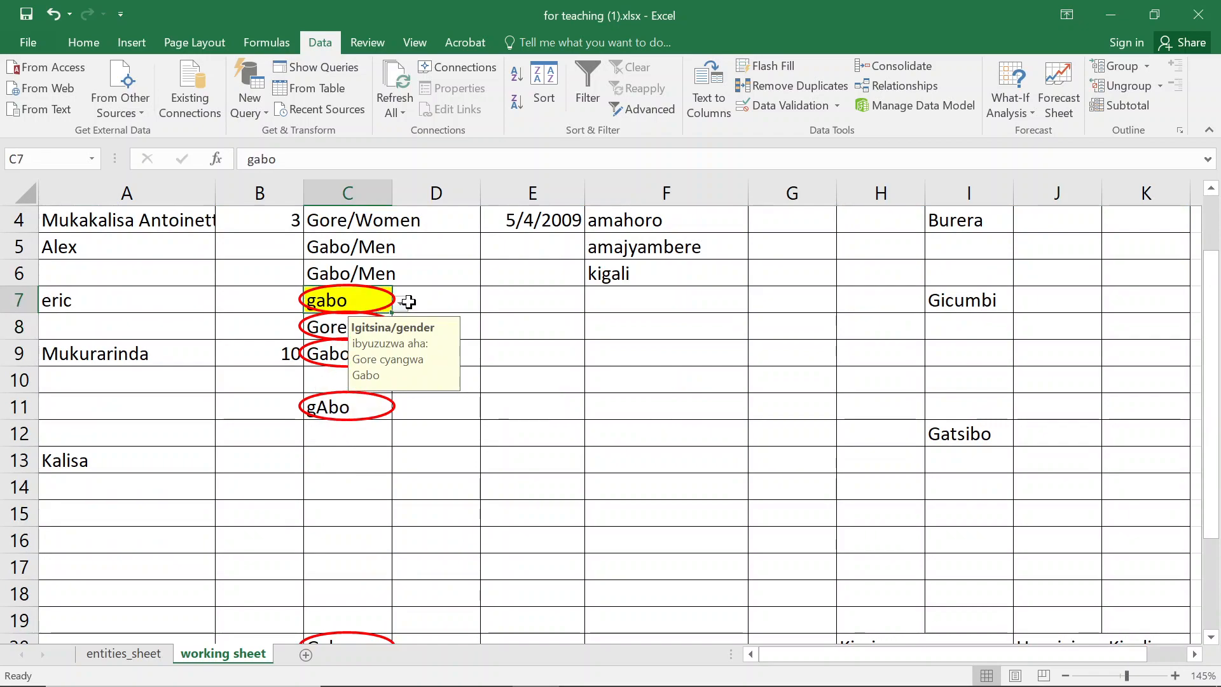
{"action": "left_click", "coordinate": [401, 304]}
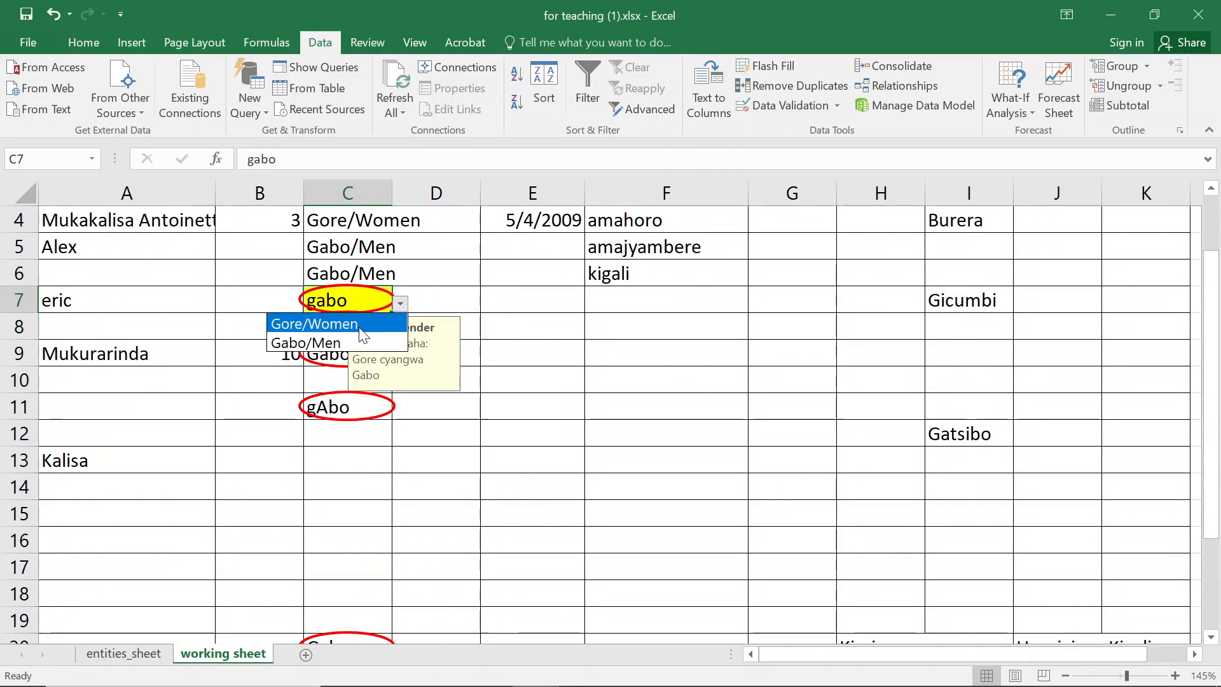
{"action": "left_click", "coordinate": [342, 341]}
- Set gender cell C8 to Gore/Women from its dropdown
{"action": "left_click", "coordinate": [339, 326]}
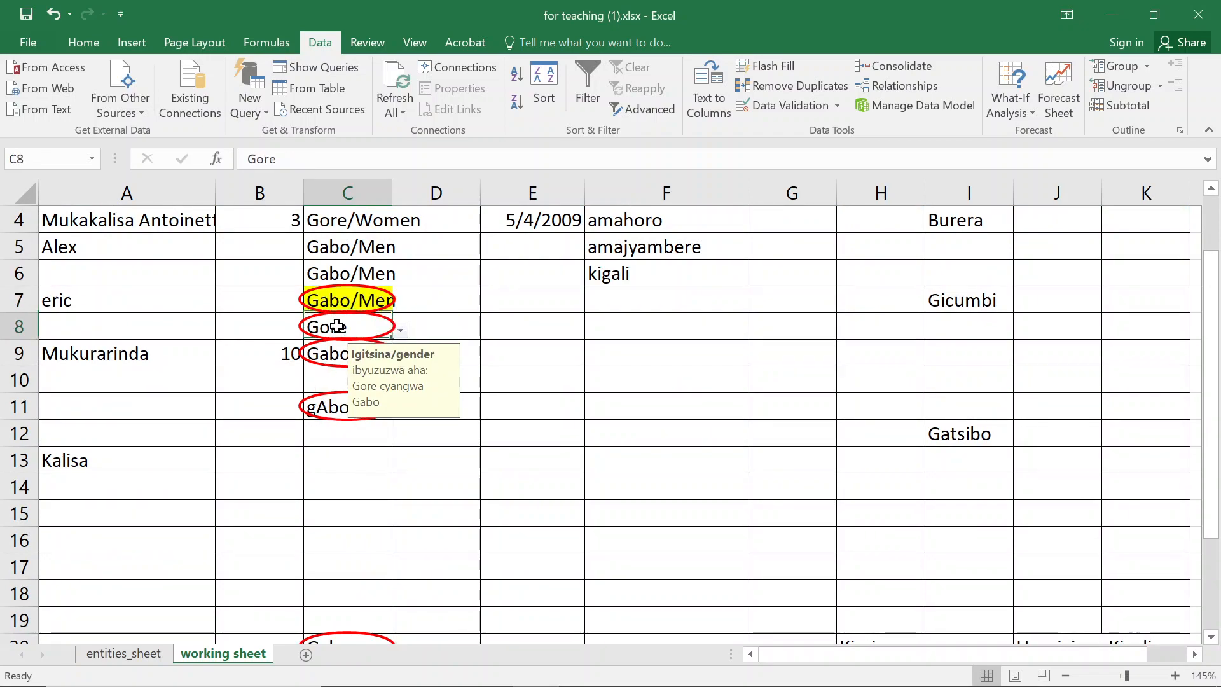
{"action": "left_click", "coordinate": [400, 330]}
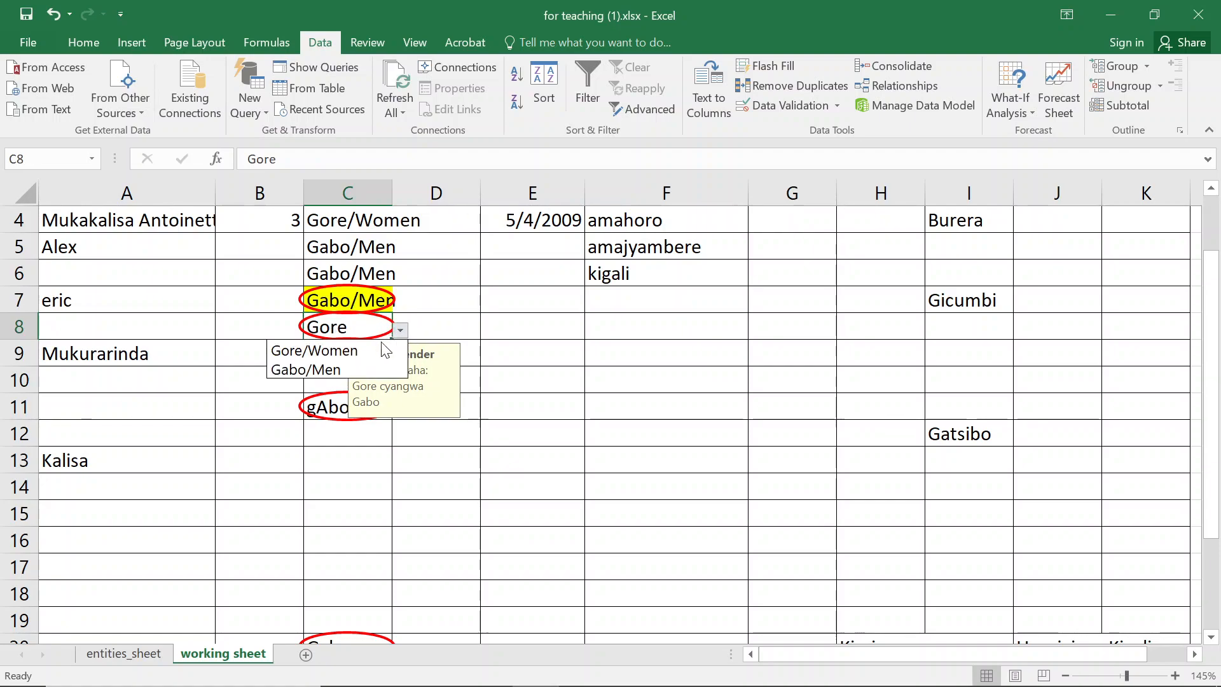
{"action": "left_click", "coordinate": [345, 350]}
- Set gender cell C9 to Gabo/Men from its dropdown
{"action": "left_click", "coordinate": [329, 354]}
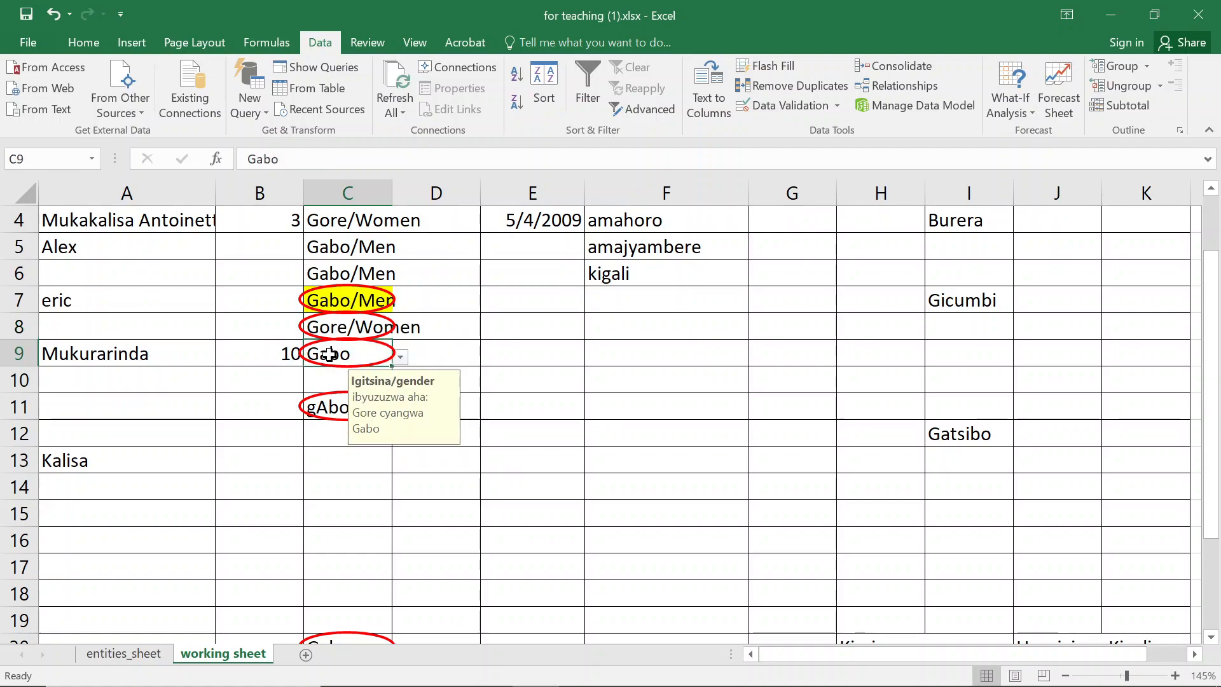
{"action": "left_click", "coordinate": [401, 358]}
{"action": "left_click", "coordinate": [318, 396]}
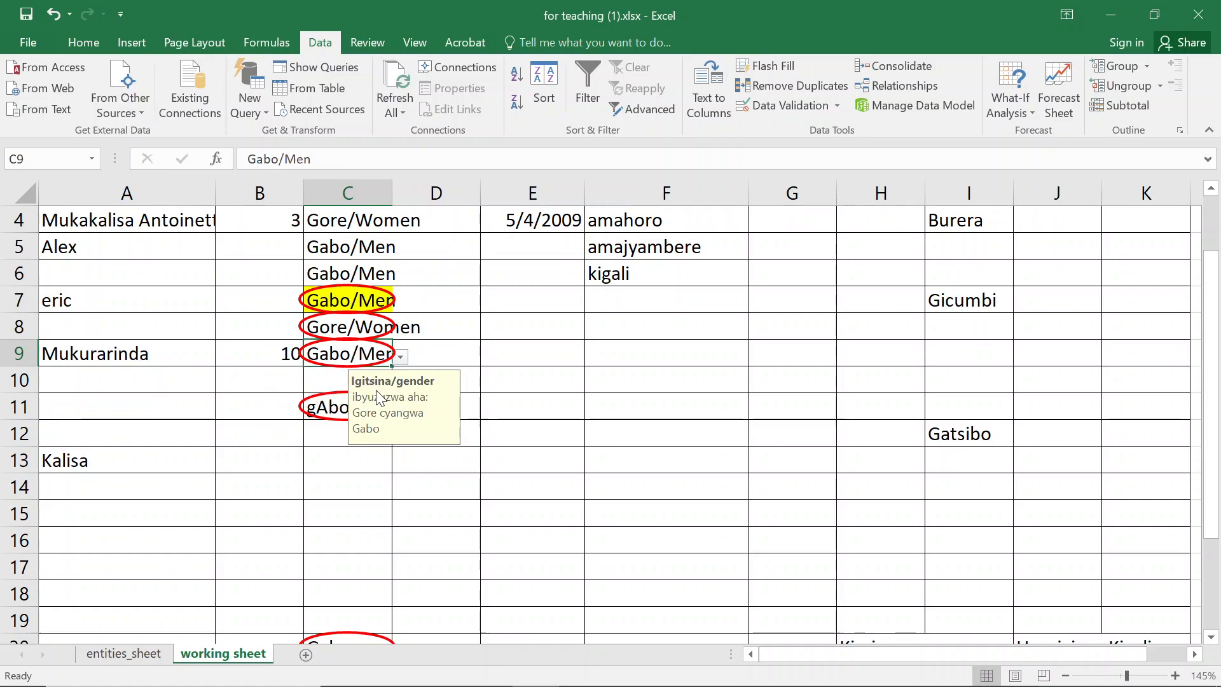
- Set gender cell C11 to Gabo/Men from its dropdown
{"action": "scroll", "coordinate": [332, 384], "scroll_direction": "down", "scroll_amount": 1}
{"action": "left_click", "coordinate": [331, 327]}
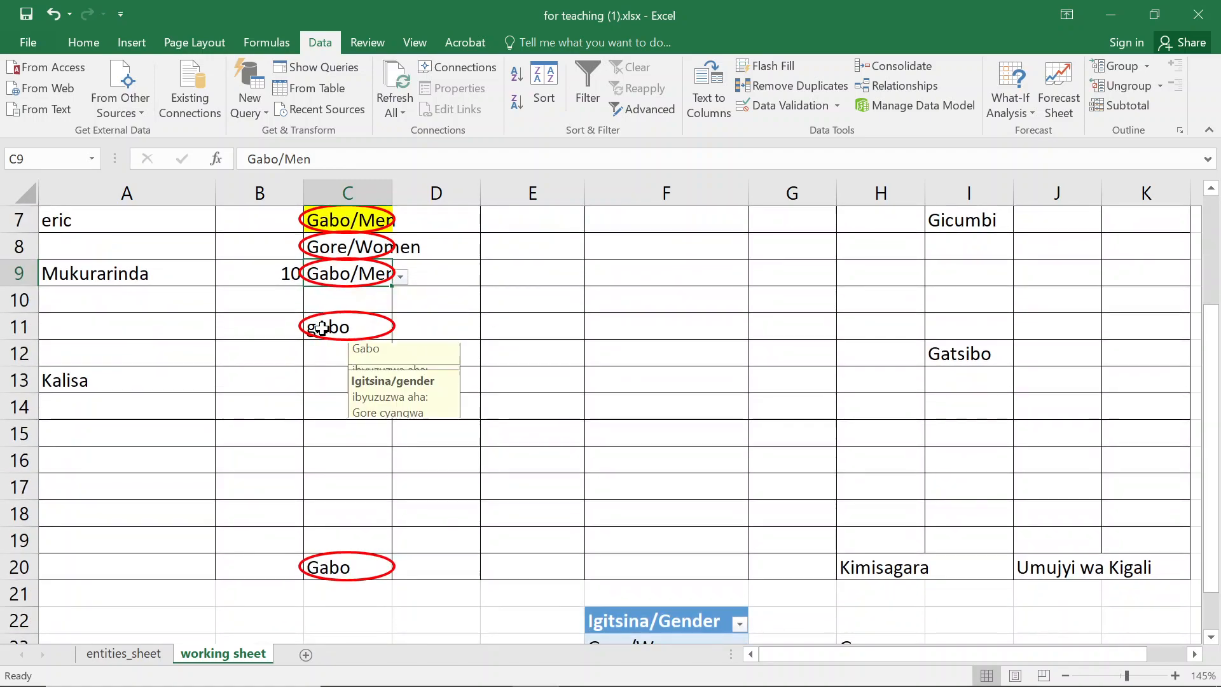
{"action": "left_click", "coordinate": [401, 331]}
{"action": "key", "text": "Escape"}
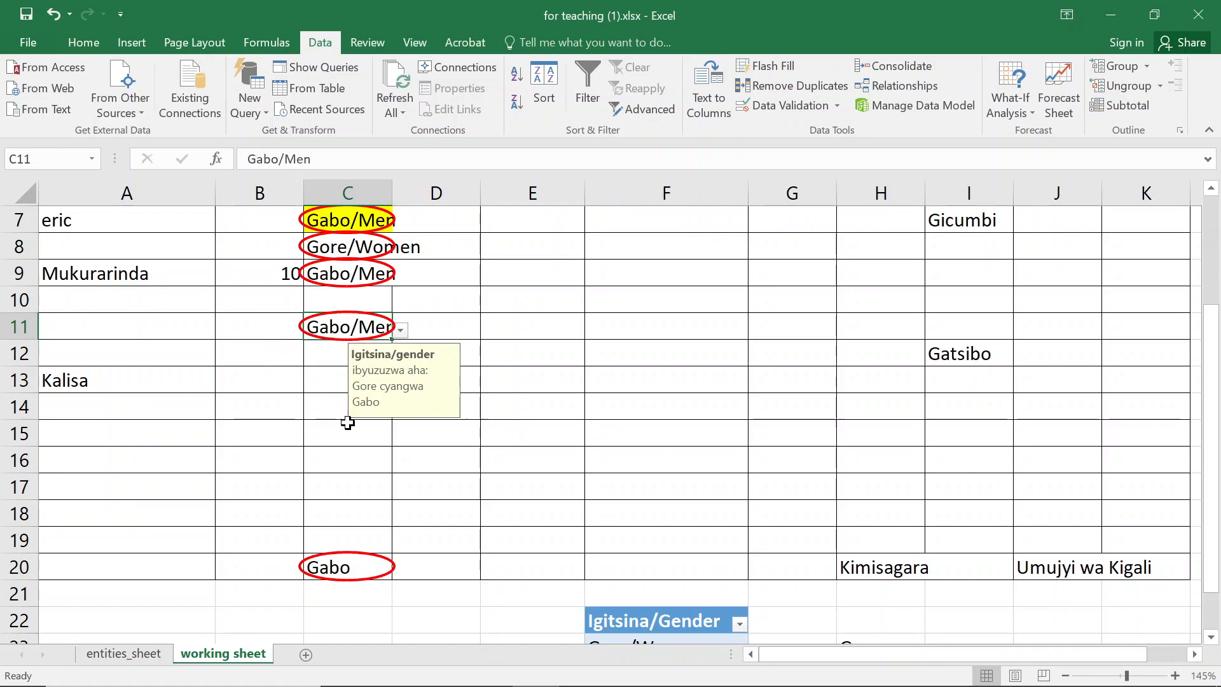
- Set gender cell C20 to Gabo/Men from its dropdown
{"action": "left_click", "coordinate": [390, 568]}
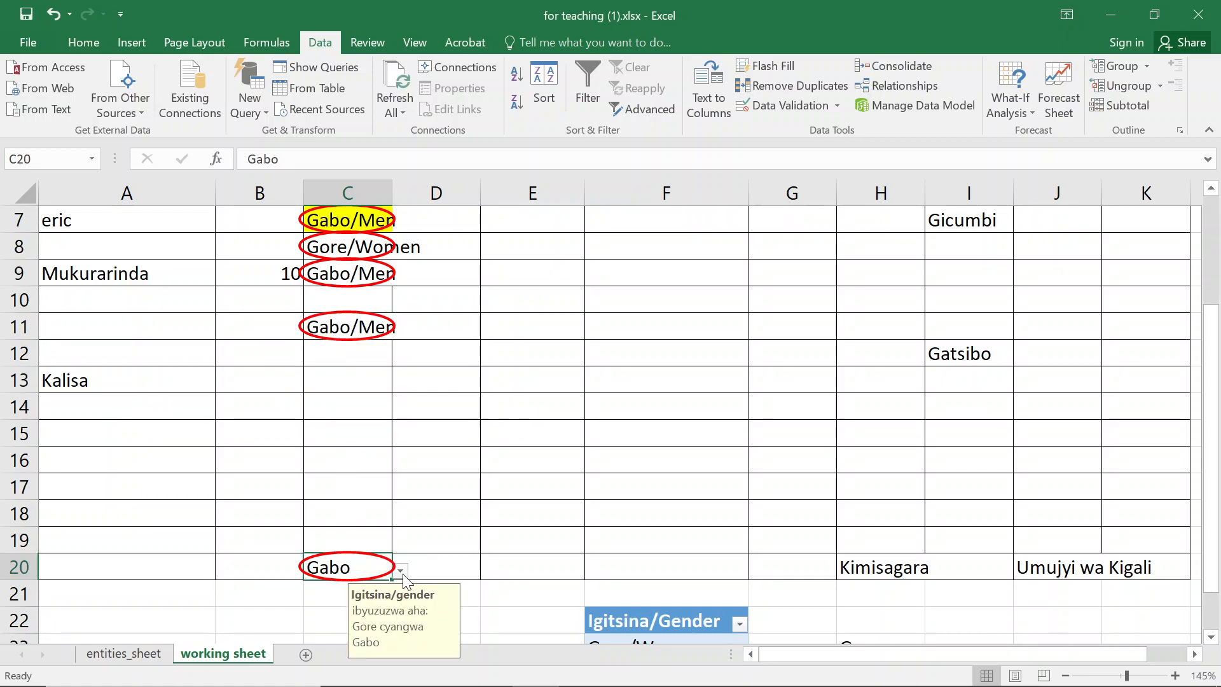
{"action": "left_click", "coordinate": [401, 570]}
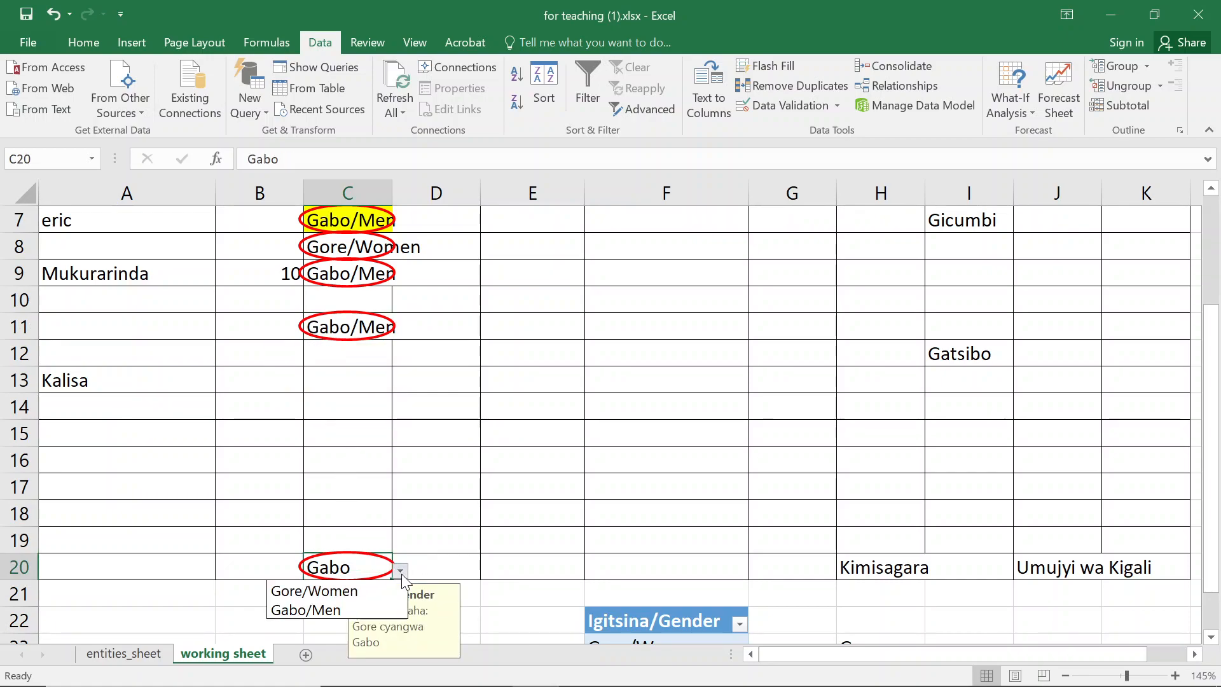
{"action": "left_click", "coordinate": [321, 610]}
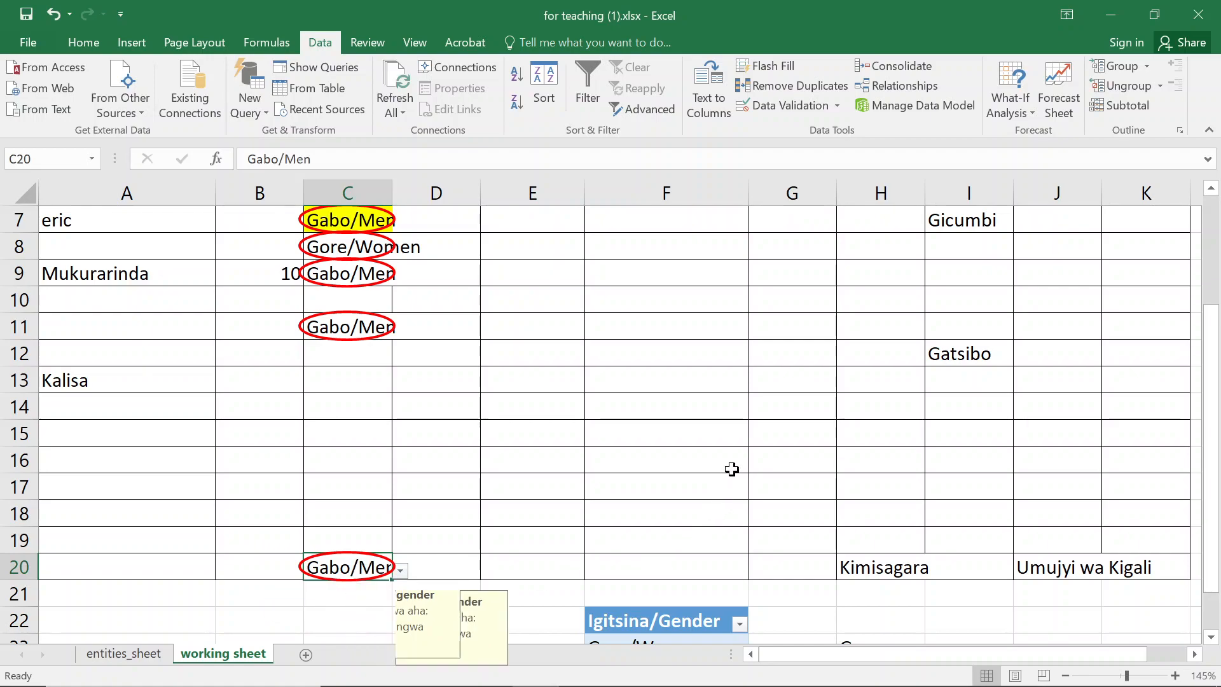
- Save the workbook to clear the validation circles
{"action": "scroll", "coordinate": [731, 469], "scroll_direction": "up", "scroll_amount": 2}
{"action": "left_click", "coordinate": [751, 284]}
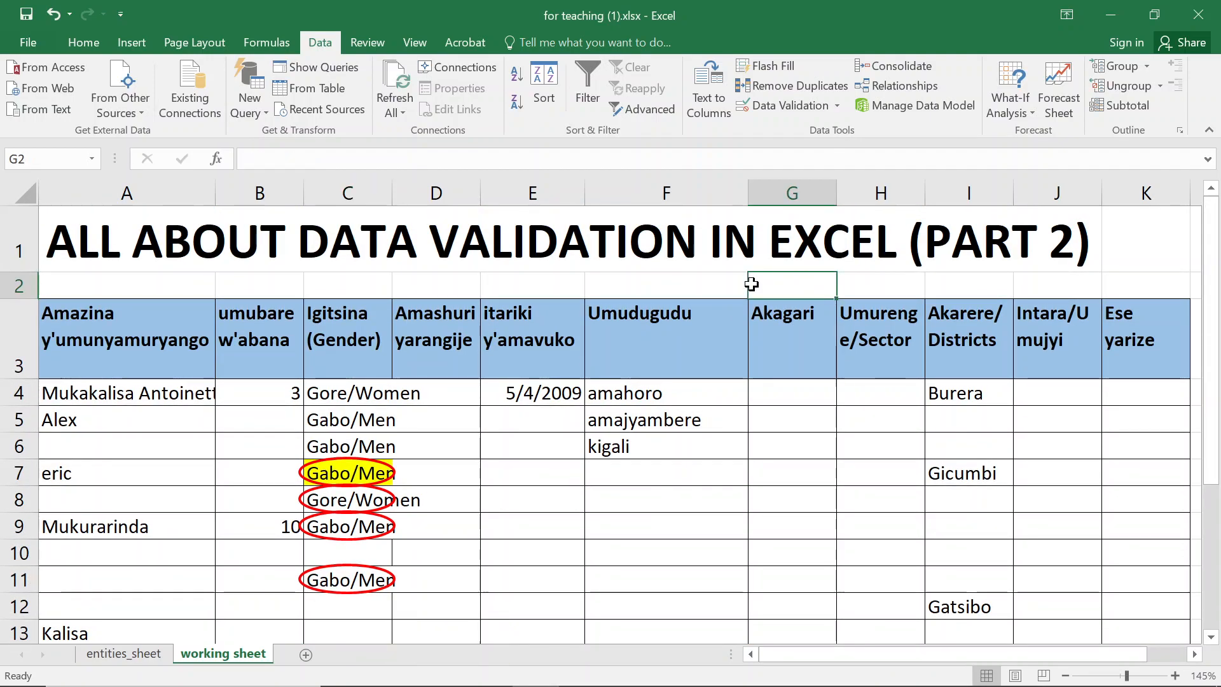
{"action": "key", "text": "ctrl+s"}
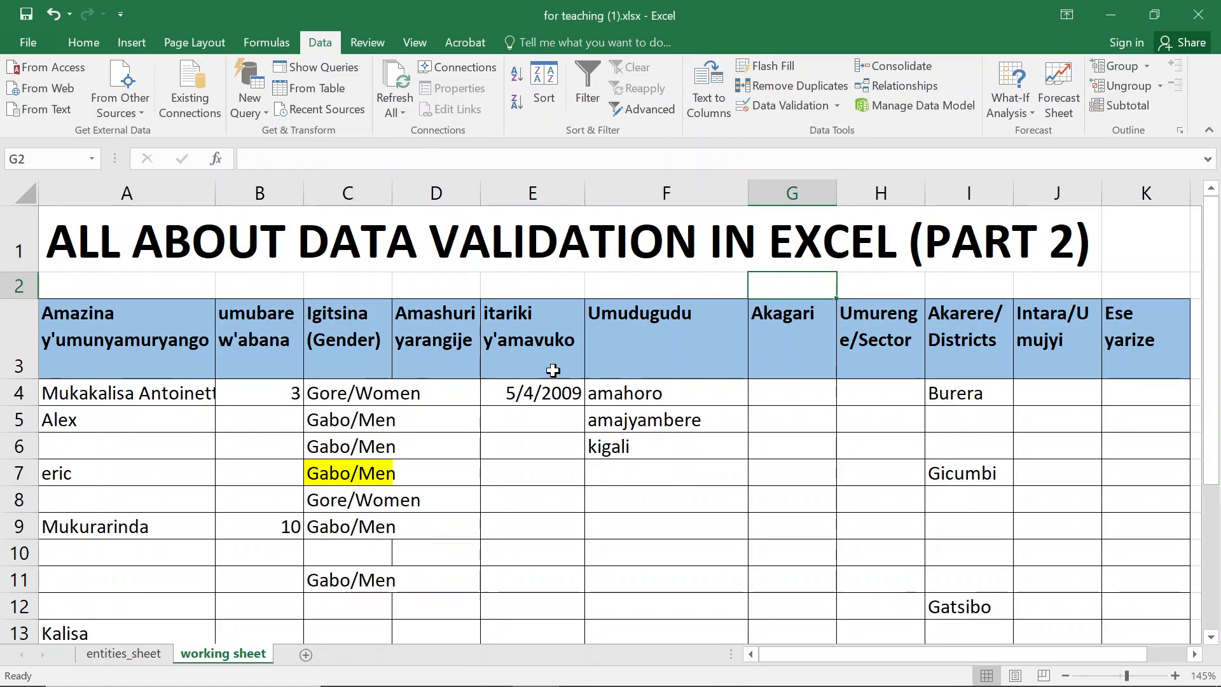
- Select the data range from the header row A3:K3 down to row 20
{"action": "left_click", "coordinate": [111, 343]}
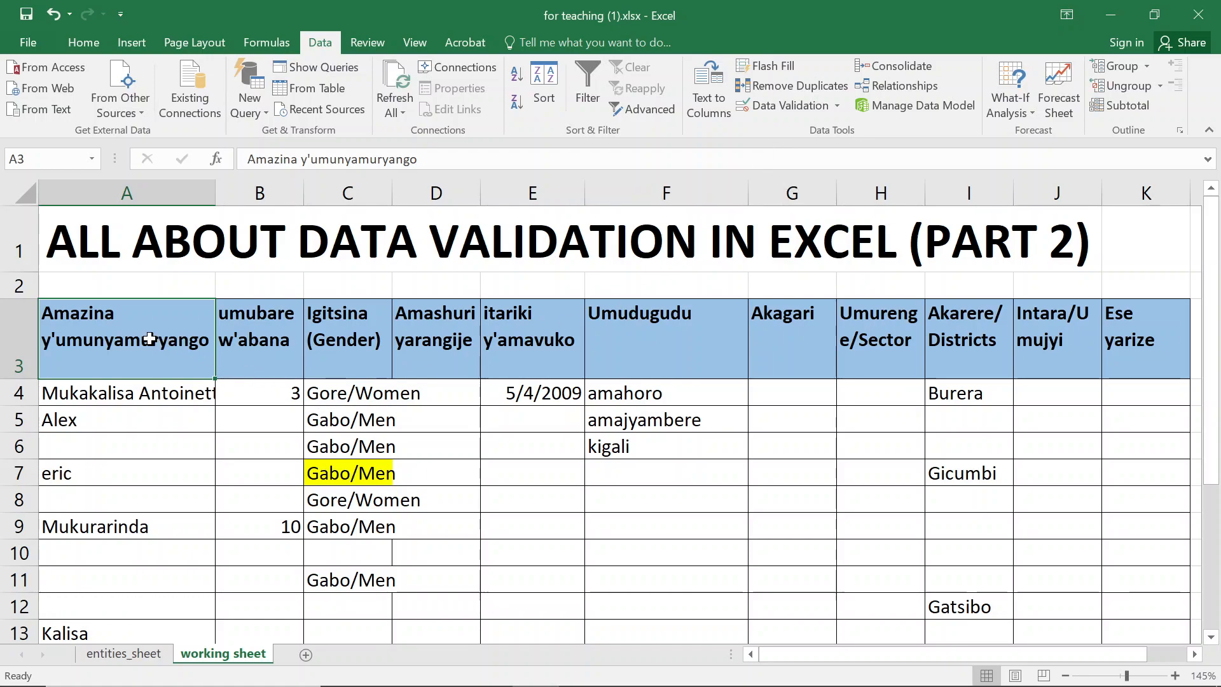
{"action": "key", "text": "ctrl+shift+Right"}
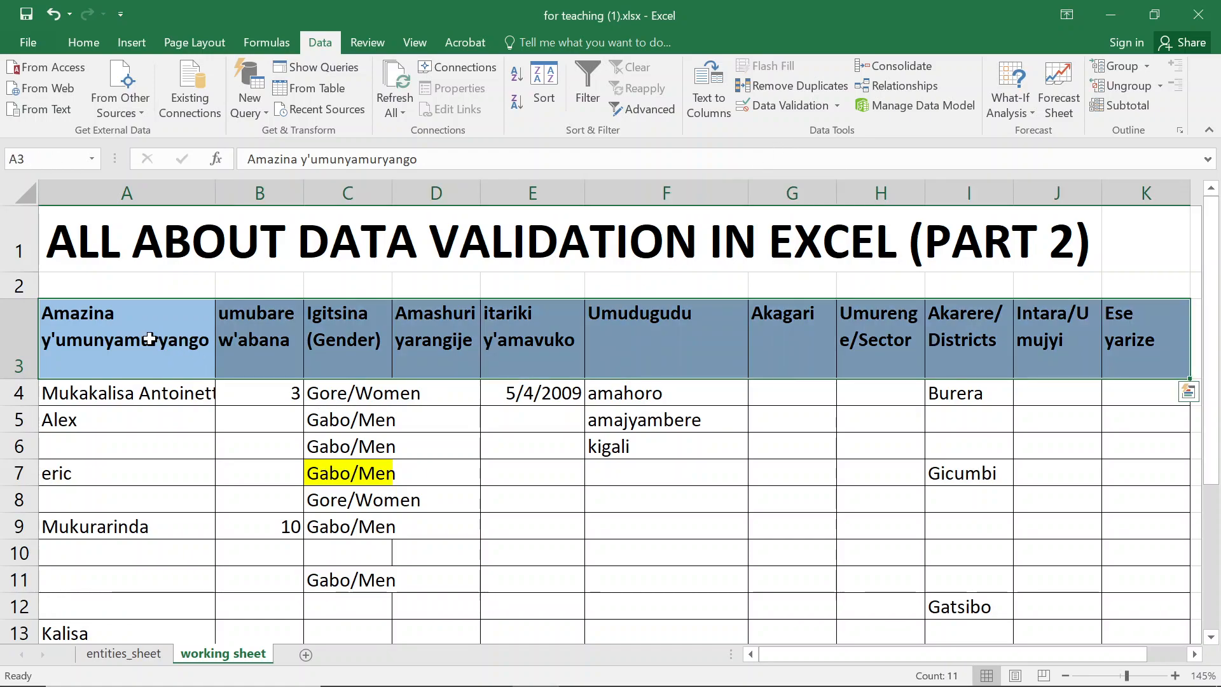
{"action": "scroll", "coordinate": [256, 405], "scroll_direction": "down", "scroll_amount": 2}
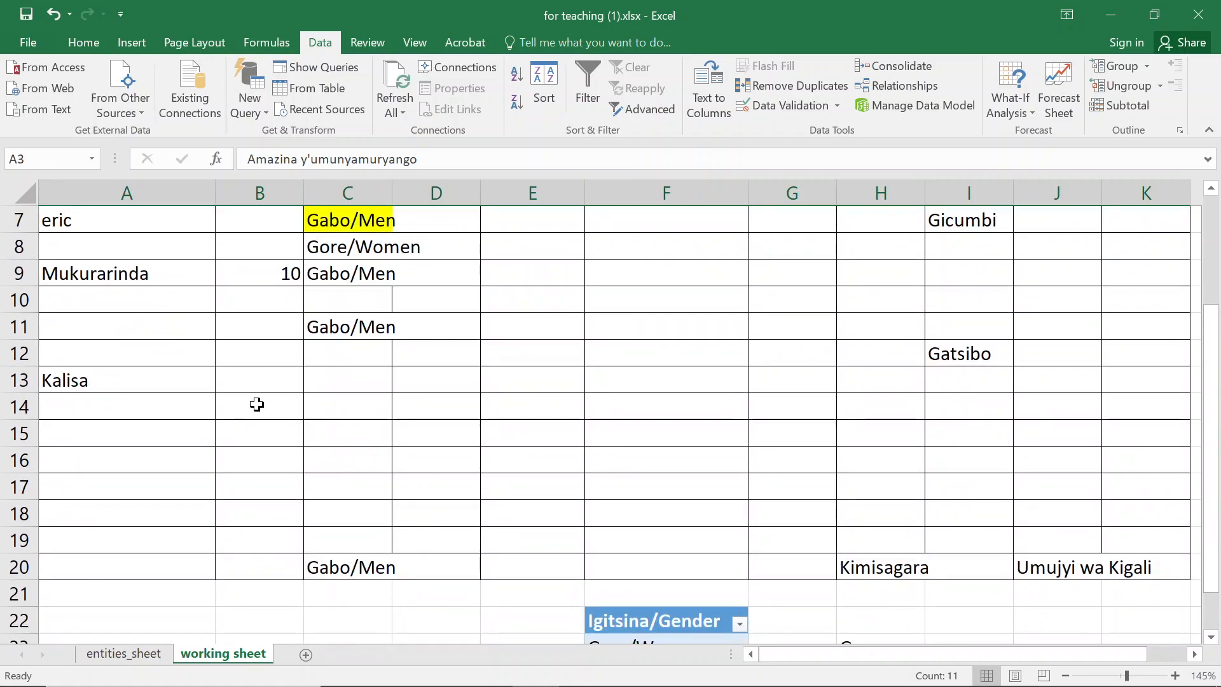
{"action": "key", "text": "shift+Down"}
{"action": "key", "text": "shift+Down"}
{"action": "key", "text": "shift+Down"}
{"action": "key", "text": "shift+Down"}
{"action": "key", "text": "shift+Down"}
{"action": "key", "text": "shift+Down"}
{"action": "key", "text": "shift+Down"}
{"action": "key", "text": "shift+Down"}
{"action": "key", "text": "shift+Down"}
{"action": "key", "text": "shift+Down"}
{"action": "key", "text": "shift+Down"}
{"action": "key", "text": "shift+Down"}
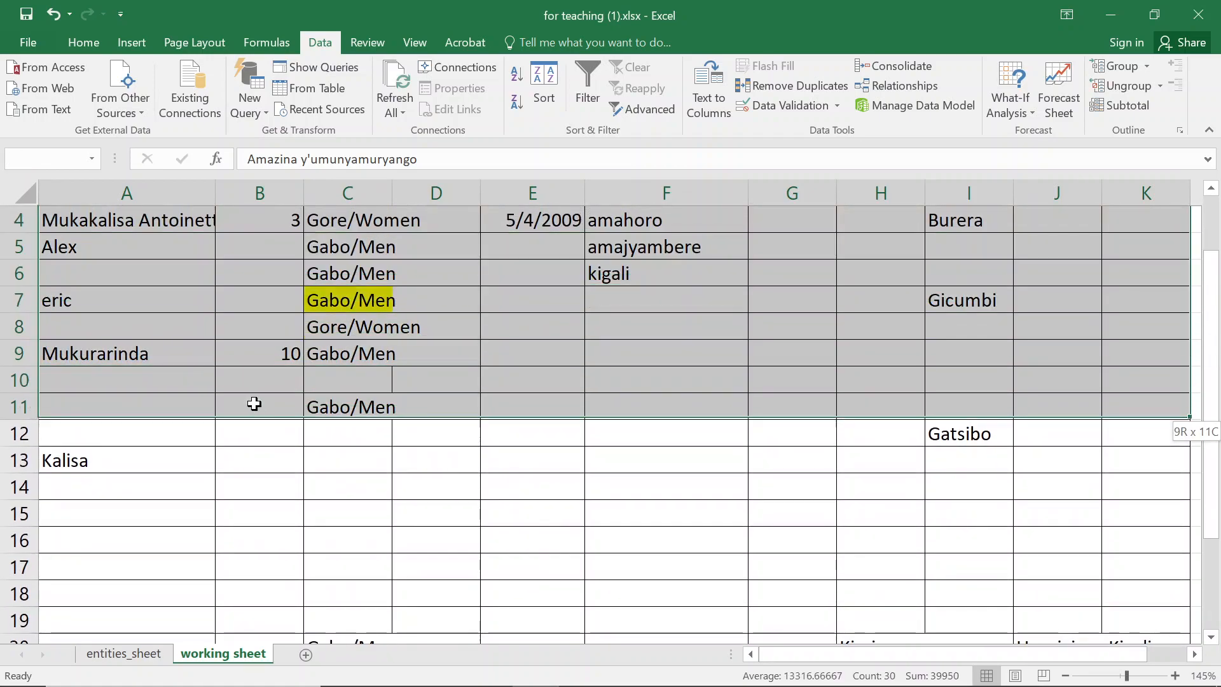
{"action": "key", "text": "shift+Down"}
{"action": "key", "text": "shift+Down"}
{"action": "key", "text": "shift+Down"}
{"action": "key", "text": "shift+Down"}
{"action": "key", "text": "shift+Down"}
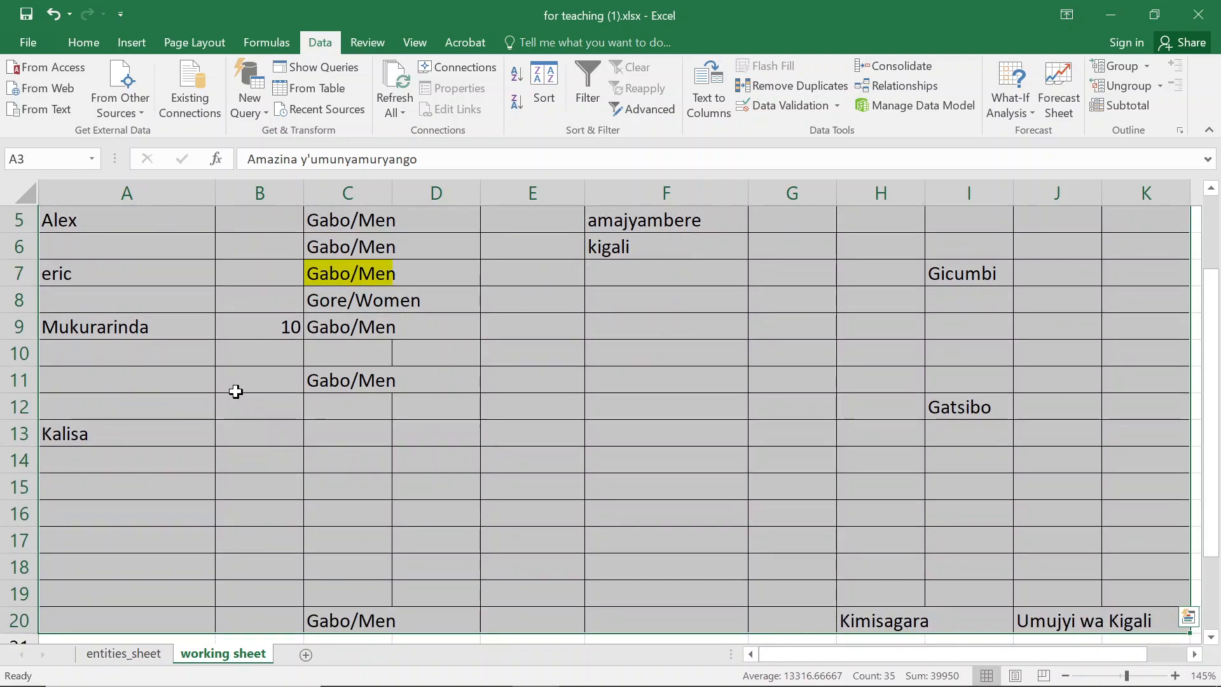
{"action": "left_click", "coordinate": [236, 400]}
{"action": "scroll", "coordinate": [229, 394], "scroll_direction": "up", "scroll_amount": 2}
{"action": "left_click", "coordinate": [160, 318]}
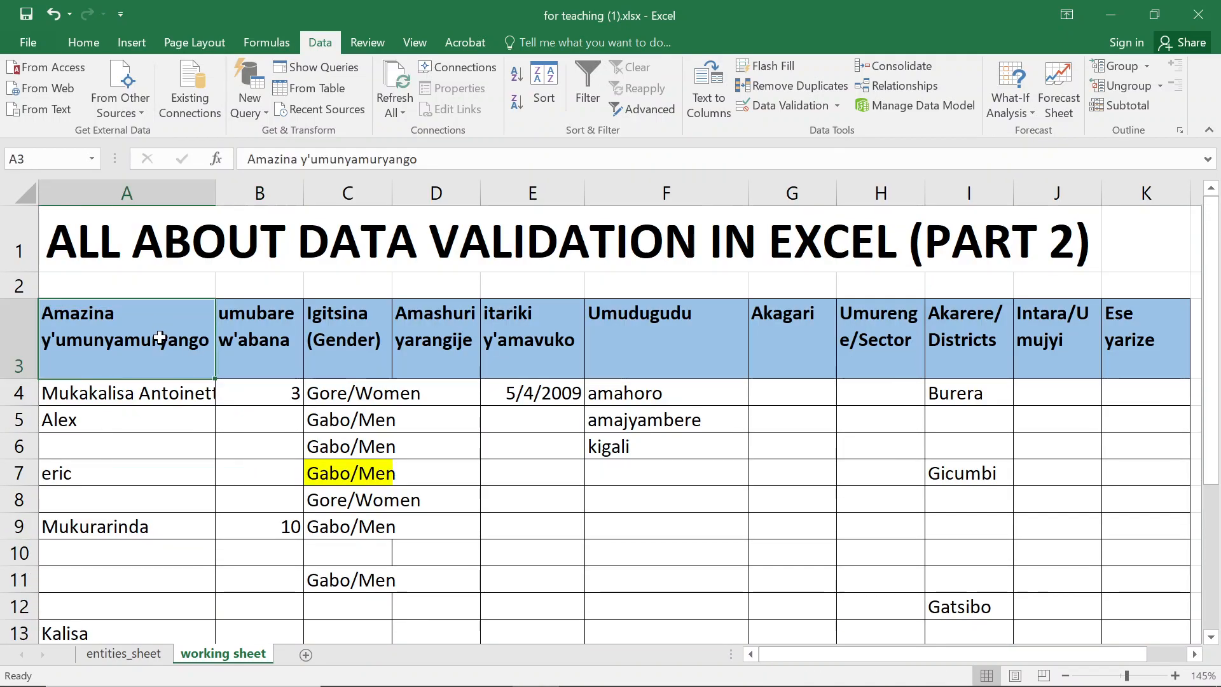
{"action": "scroll", "coordinate": [163, 522], "scroll_direction": "down", "scroll_amount": 3}
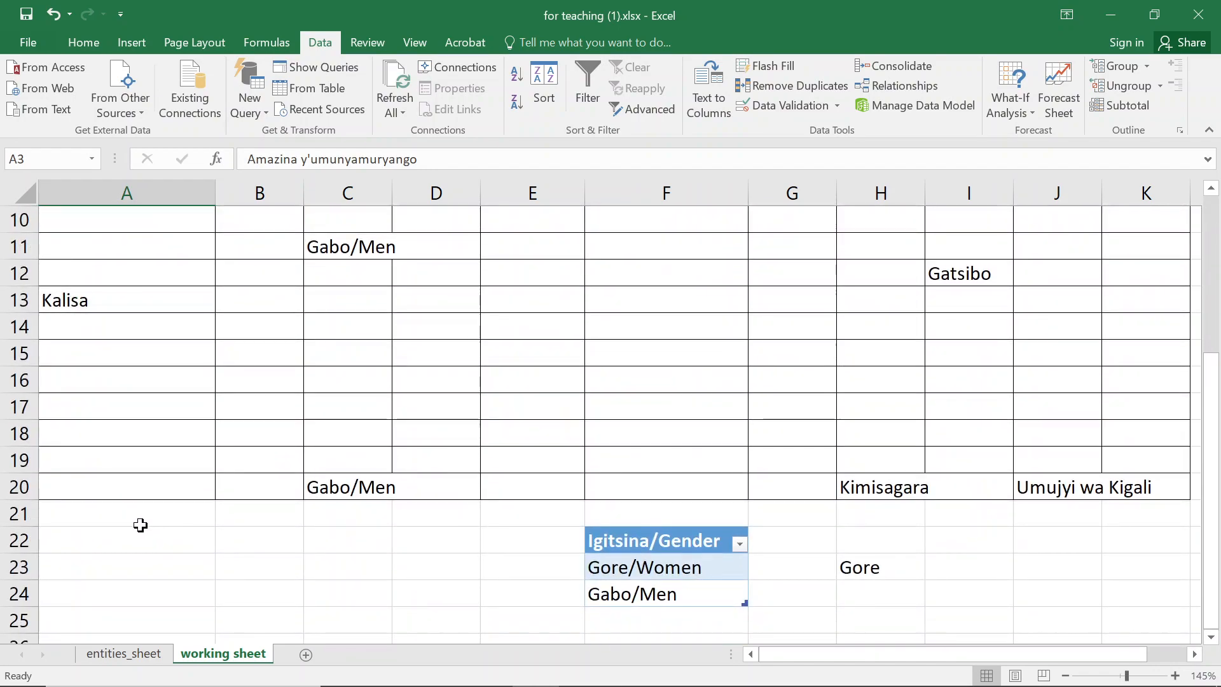
- Copy the Igitsina/Gender table in F22:F24 and paste it into cell M3
{"action": "left_click_drag", "start_coordinate": [661, 546], "coordinate": [689, 597]}
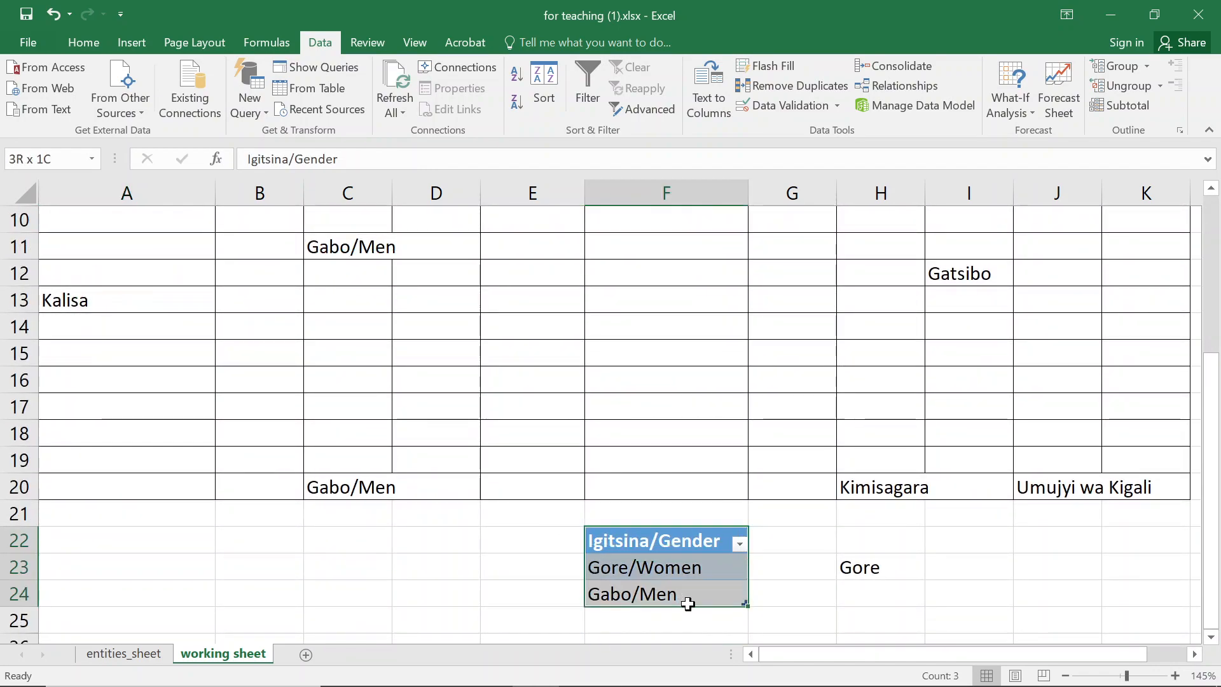
{"action": "key", "text": "ctrl+c"}
{"action": "scroll", "coordinate": [1150, 305], "scroll_direction": "up", "scroll_amount": 3}
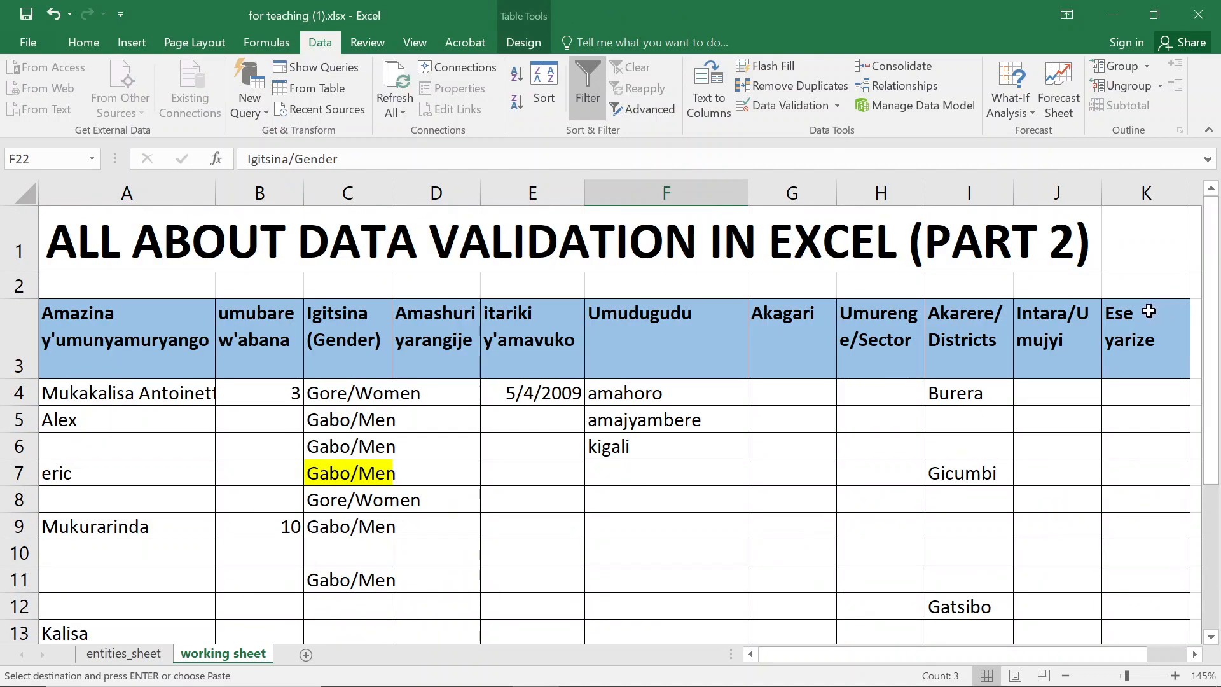
{"action": "left_click", "coordinate": [1148, 318]}
{"action": "key", "text": "Right"}
{"action": "key", "text": "Right"}
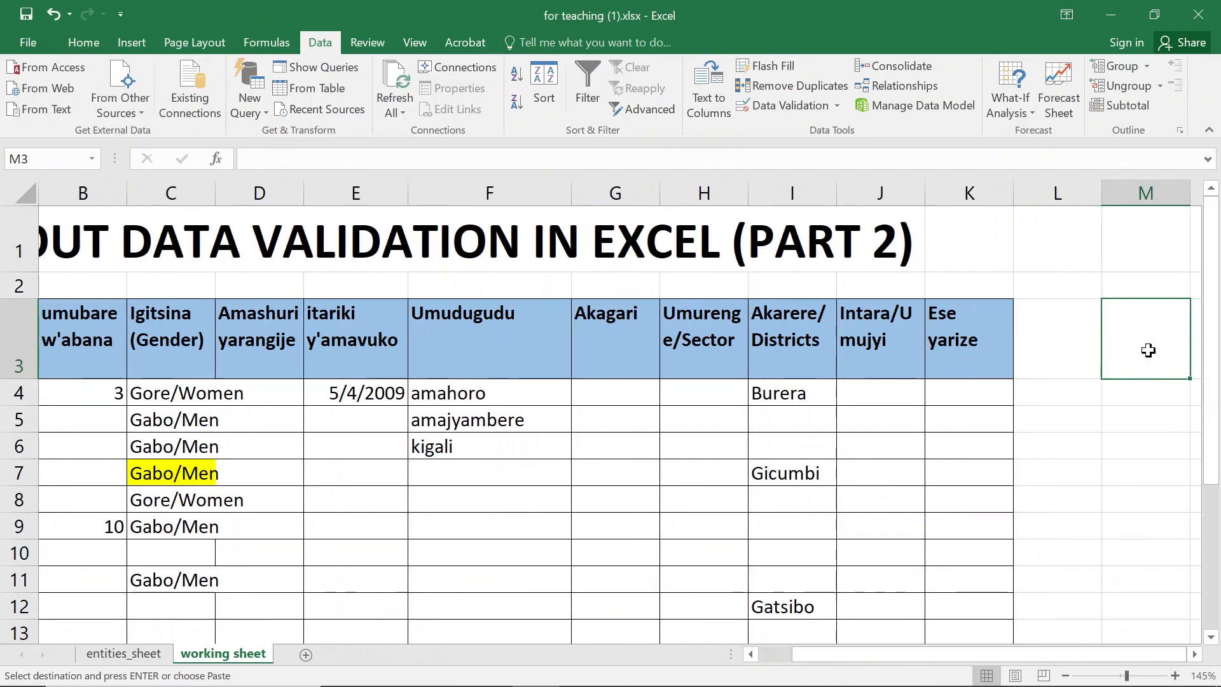
{"action": "key", "text": "Return"}
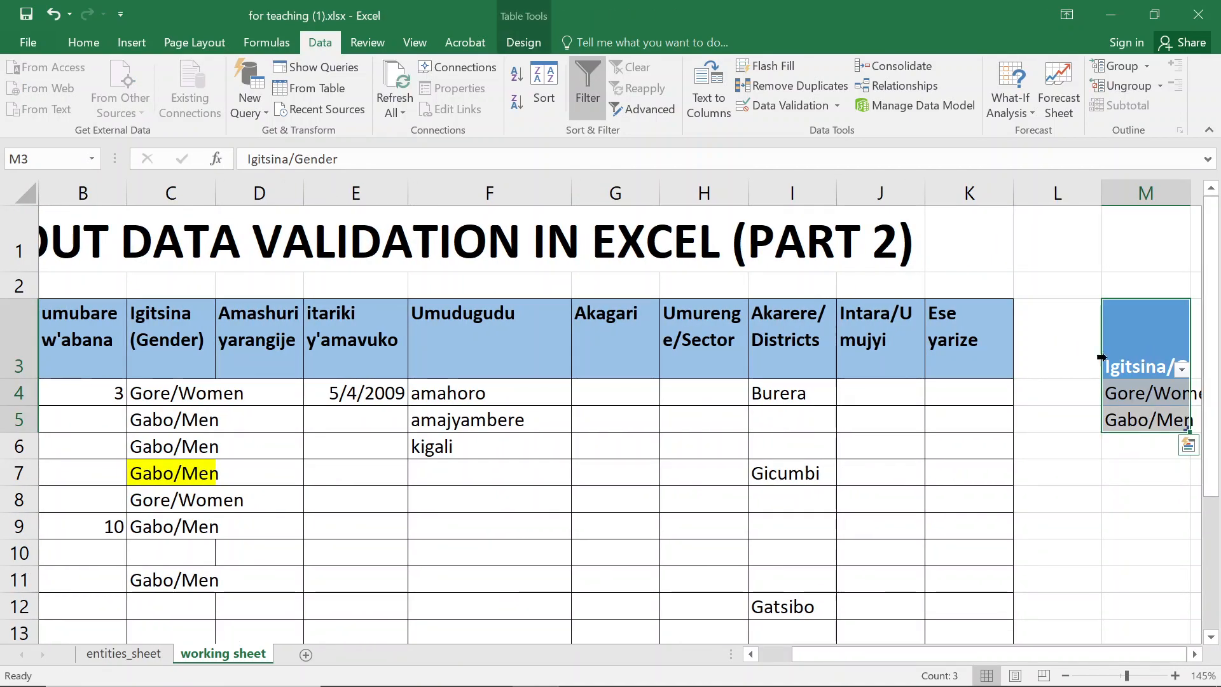
- Jump to the end of column B and back up to find the last filled row
{"action": "left_click", "coordinate": [81, 42]}
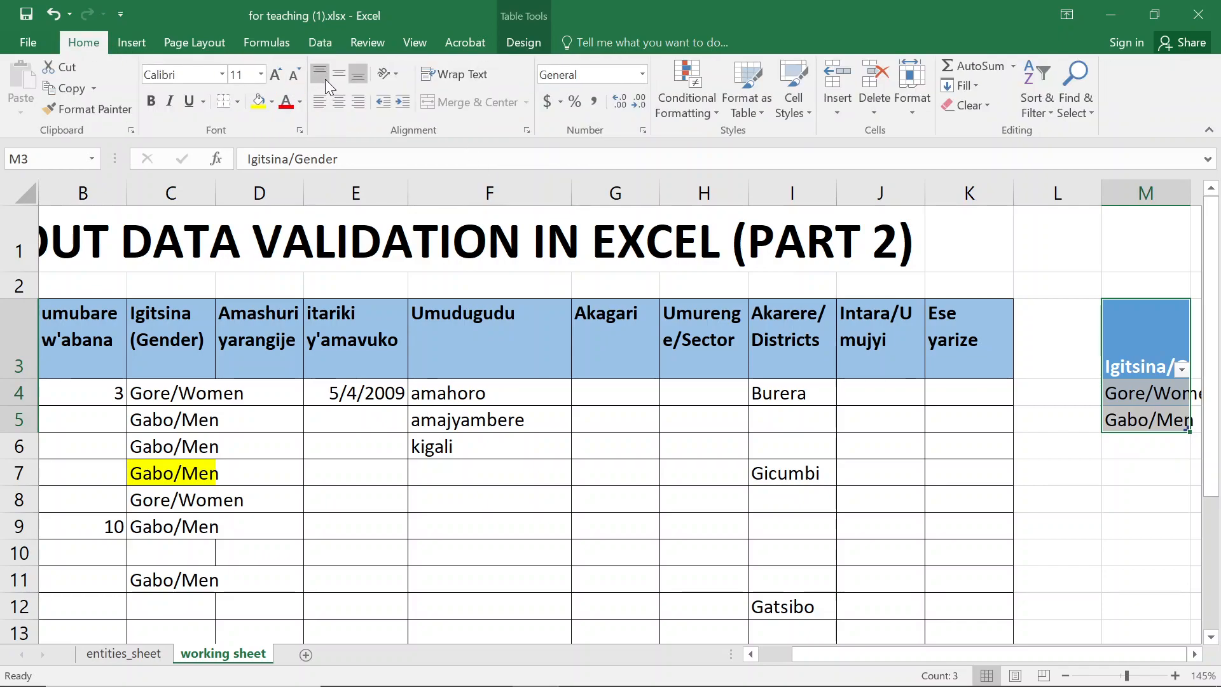
{"action": "left_click", "coordinate": [151, 492]}
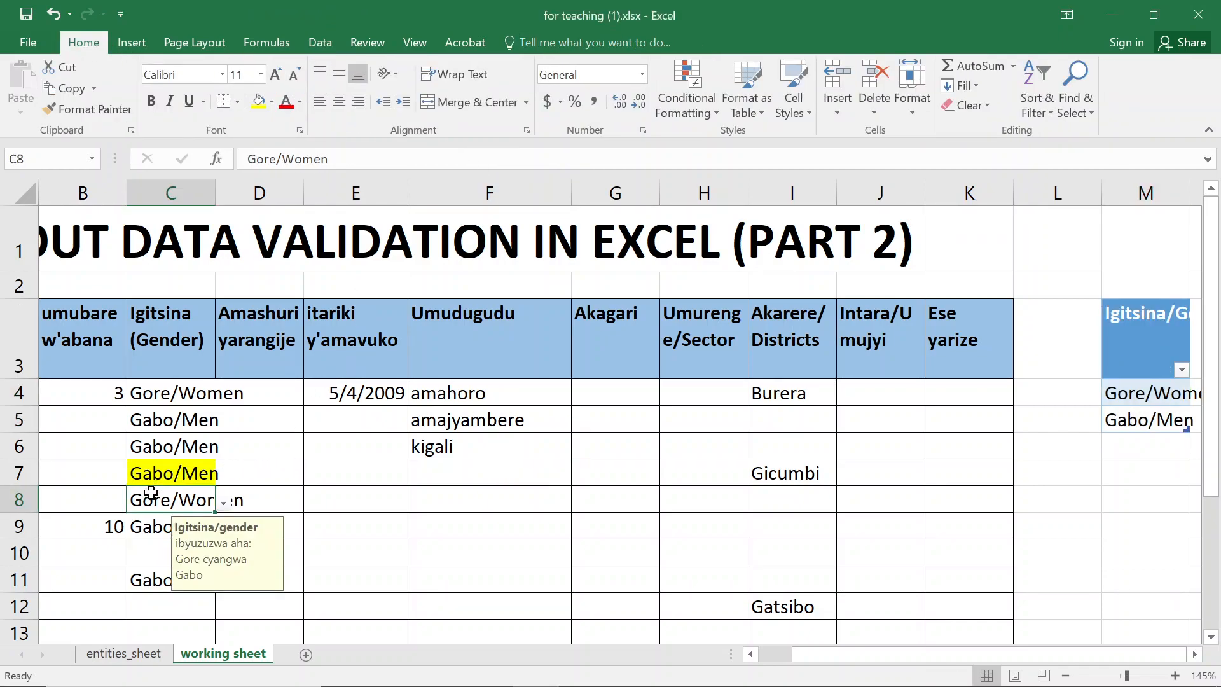
{"action": "key", "text": "Down"}
{"action": "key", "text": "Left"}
{"action": "key", "text": "ctrl+Down"}
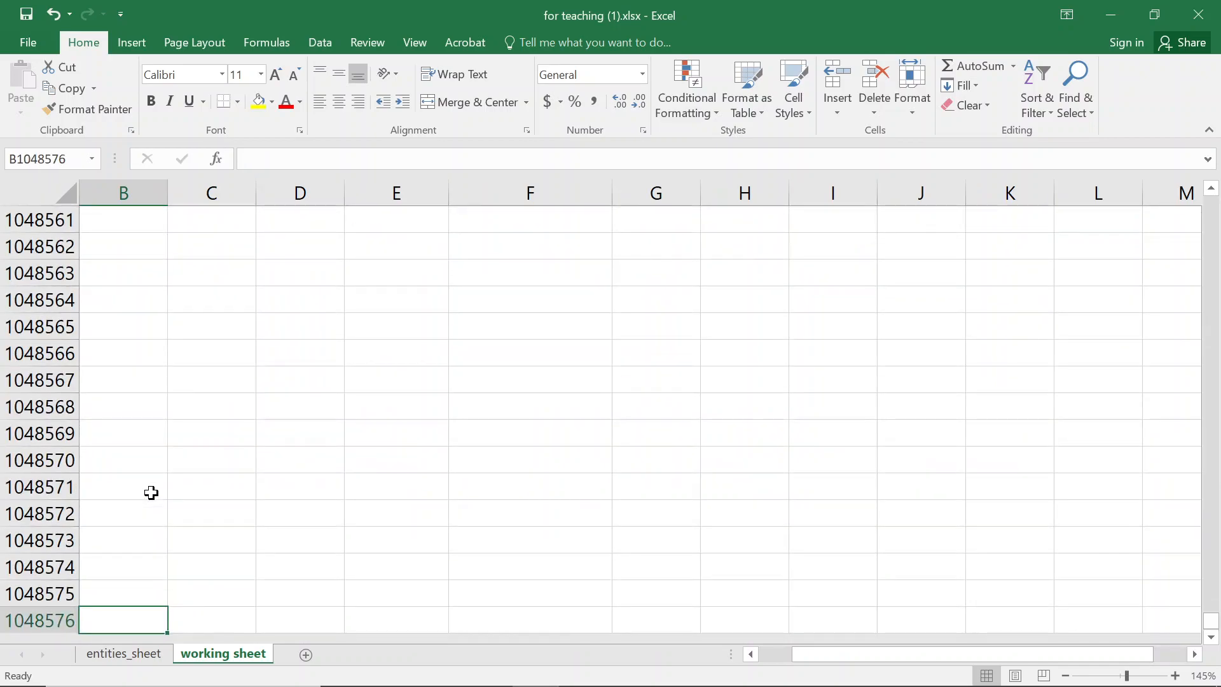
{"action": "key", "text": "ctrl+Up"}
{"action": "key", "text": "Down"}
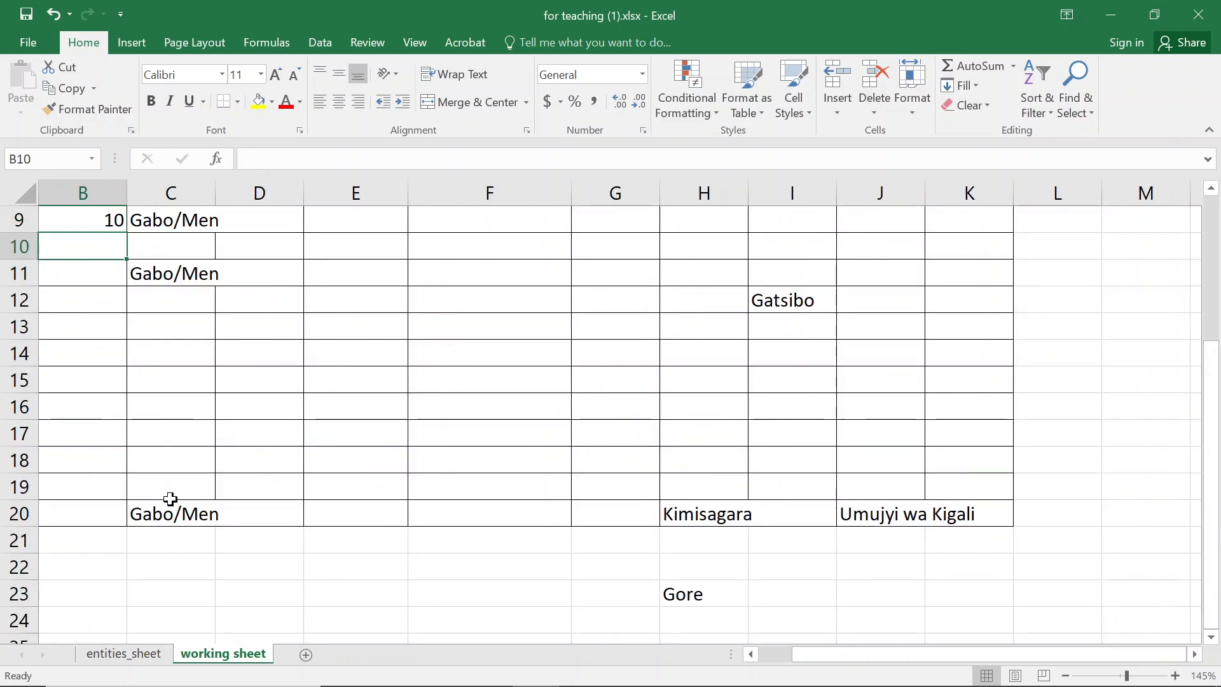
- Clear the contents of rows 21 to 23 below the data table
{"action": "left_click_drag", "start_coordinate": [20, 552], "coordinate": [19, 591]}
{"action": "right_click", "coordinate": [19, 590]}
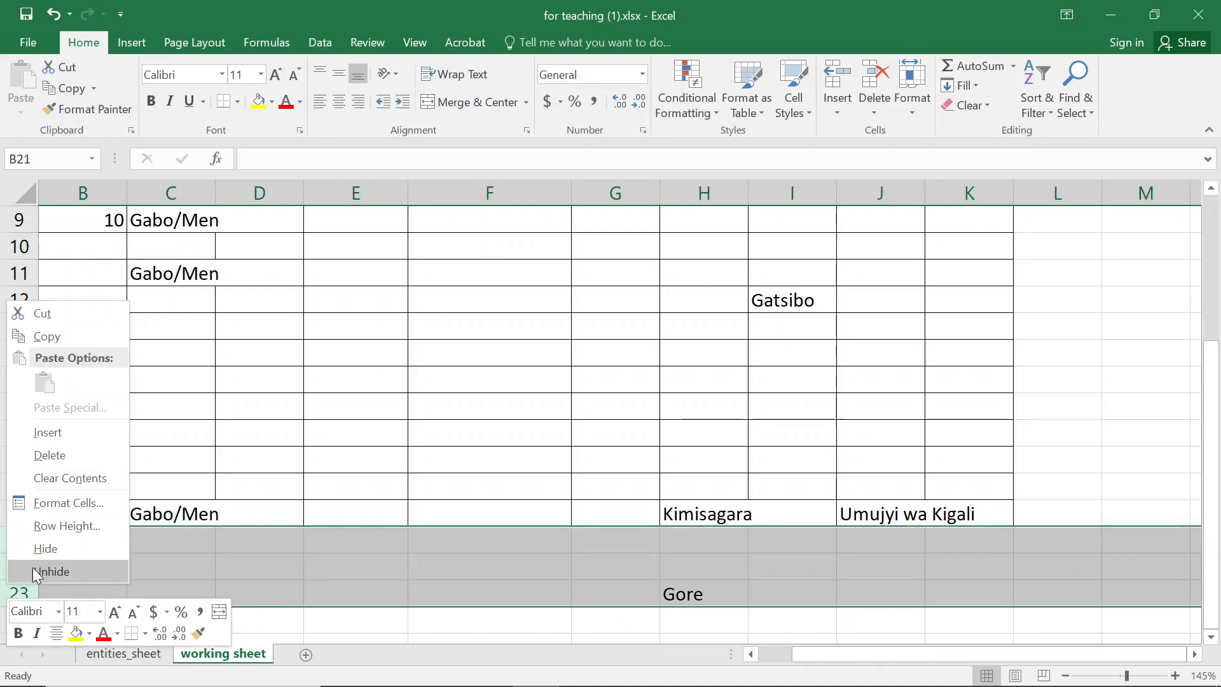
{"action": "key", "text": "Escape"}
{"action": "key", "text": "Delete"}
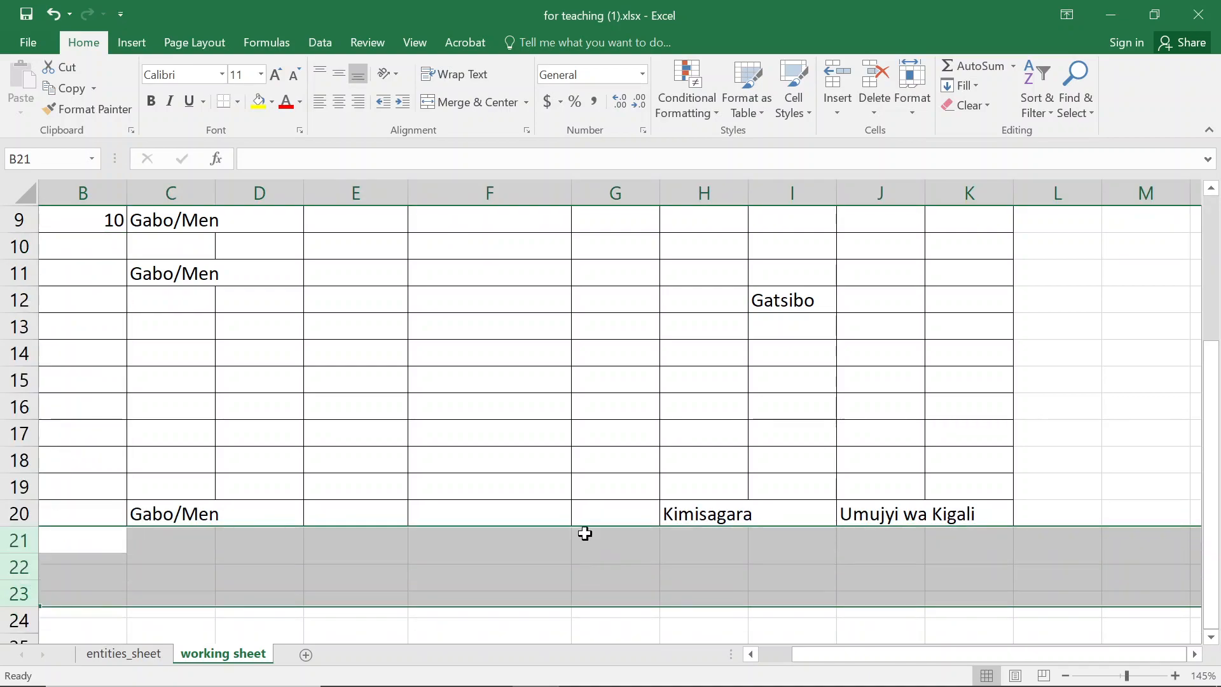
- Move through columns A and B from the header down to row 21 to check where the data ends
{"action": "left_click", "coordinate": [108, 349]}
{"action": "key", "text": "Up"}
{"action": "key", "text": "Up"}
{"action": "key", "text": "Up"}
{"action": "key", "text": "Up"}
{"action": "key", "text": "Up"}
{"action": "key", "text": "Up"}
{"action": "key", "text": "Up"}
{"action": "key", "text": "Up"}
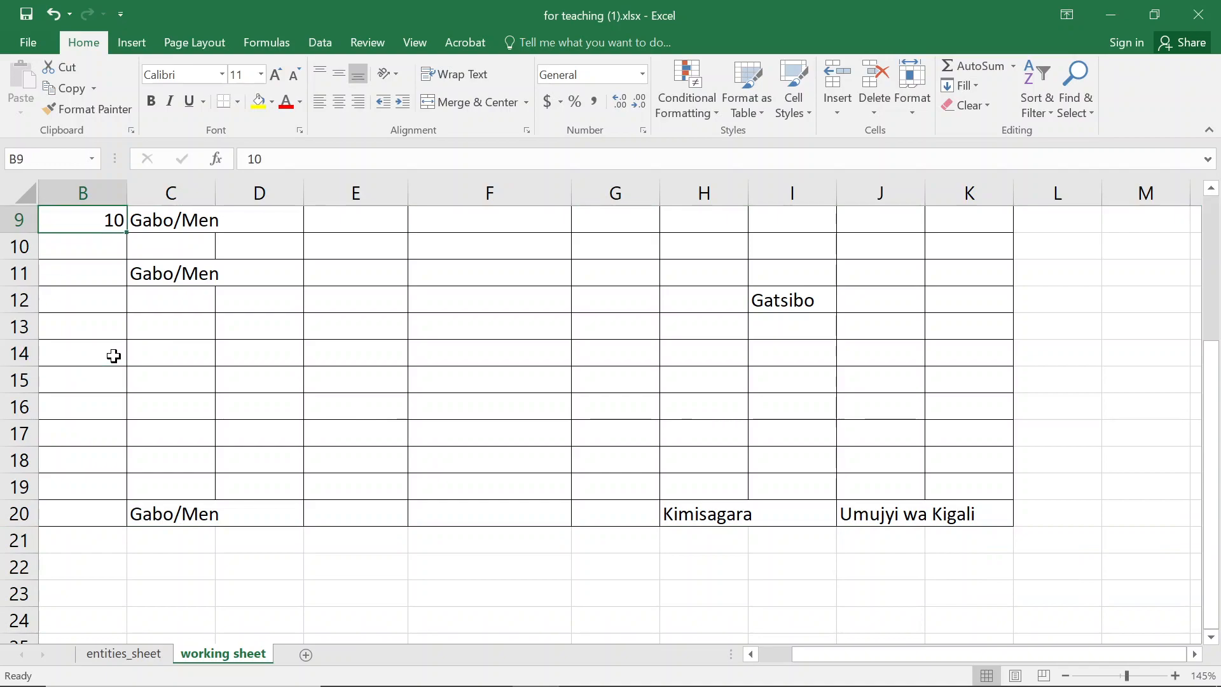
{"action": "key", "text": "Up"}
{"action": "key", "text": "Up"}
{"action": "key", "text": "Up"}
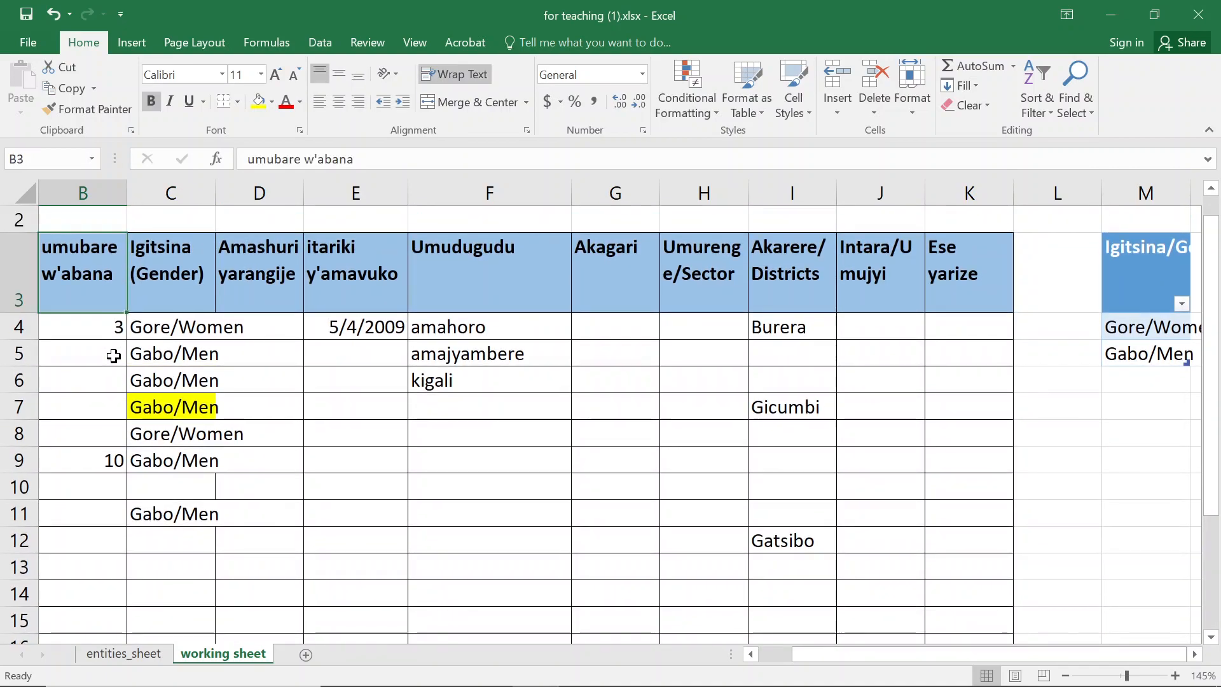
{"action": "key", "text": "Down"}
{"action": "key", "text": "Down"}
{"action": "key", "text": "Down"}
{"action": "key", "text": "Down"}
{"action": "key", "text": "Down"}
{"action": "key", "text": "Down"}
{"action": "key", "text": "Down"}
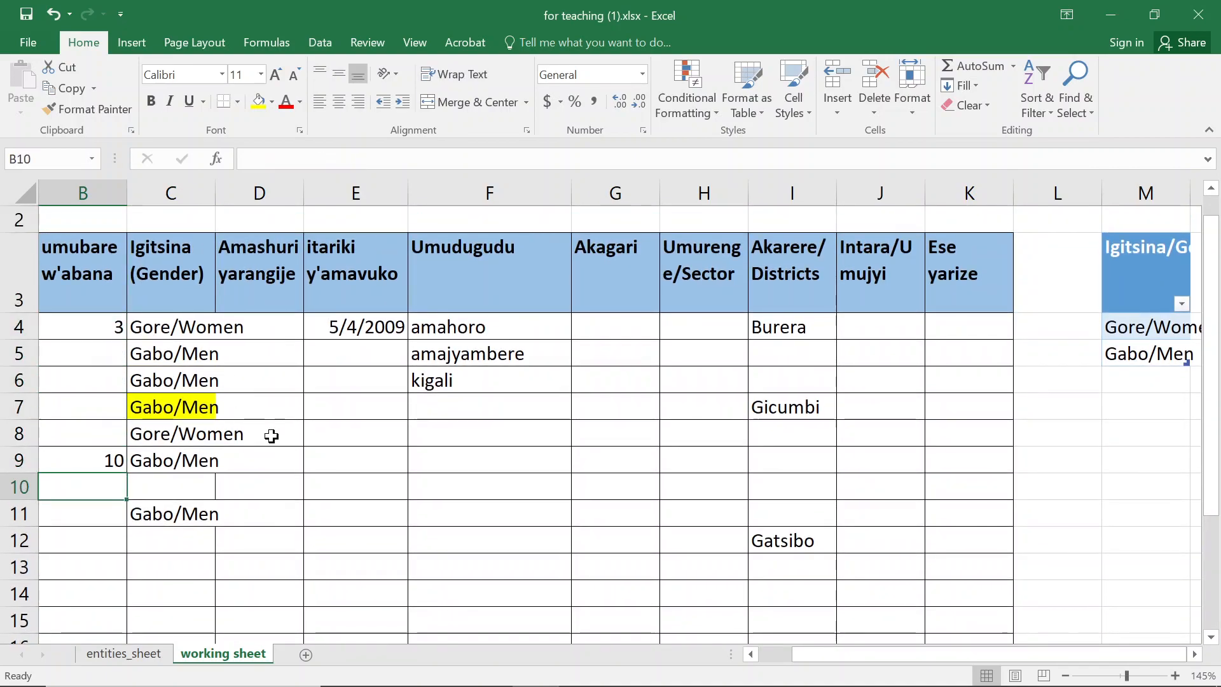
{"action": "scroll", "coordinate": [273, 436], "scroll_direction": "down", "scroll_amount": 3}
{"action": "left_click", "coordinate": [76, 491]}
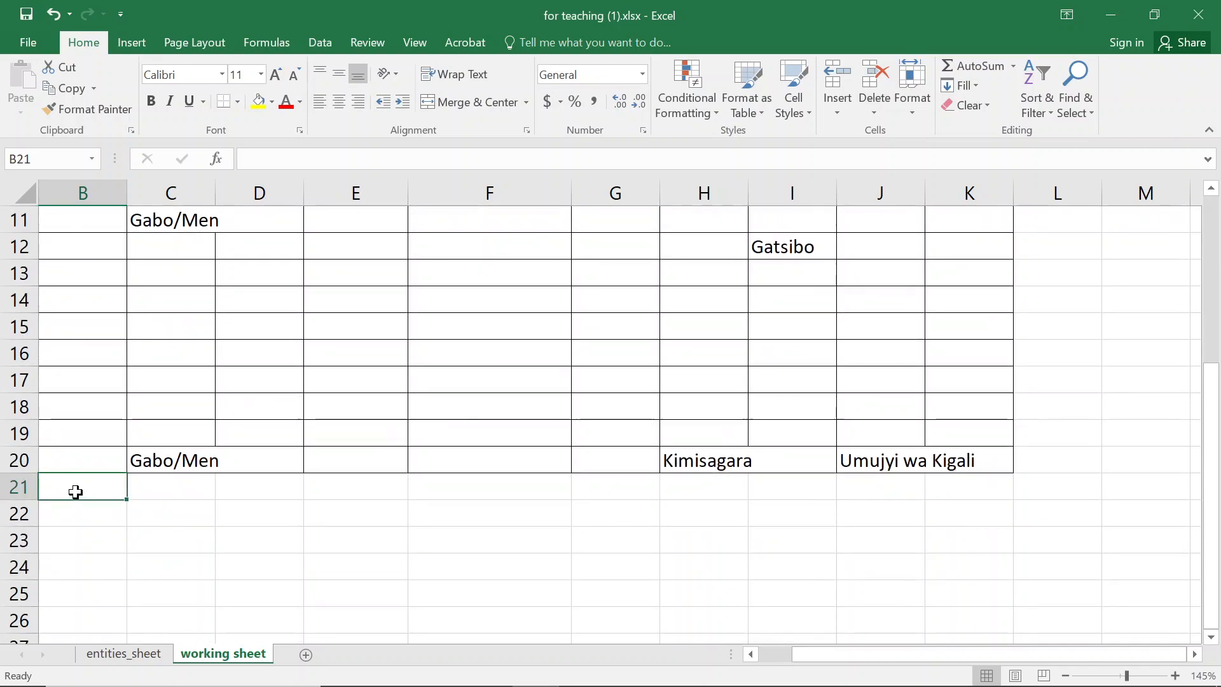
{"action": "key", "text": "Left"}
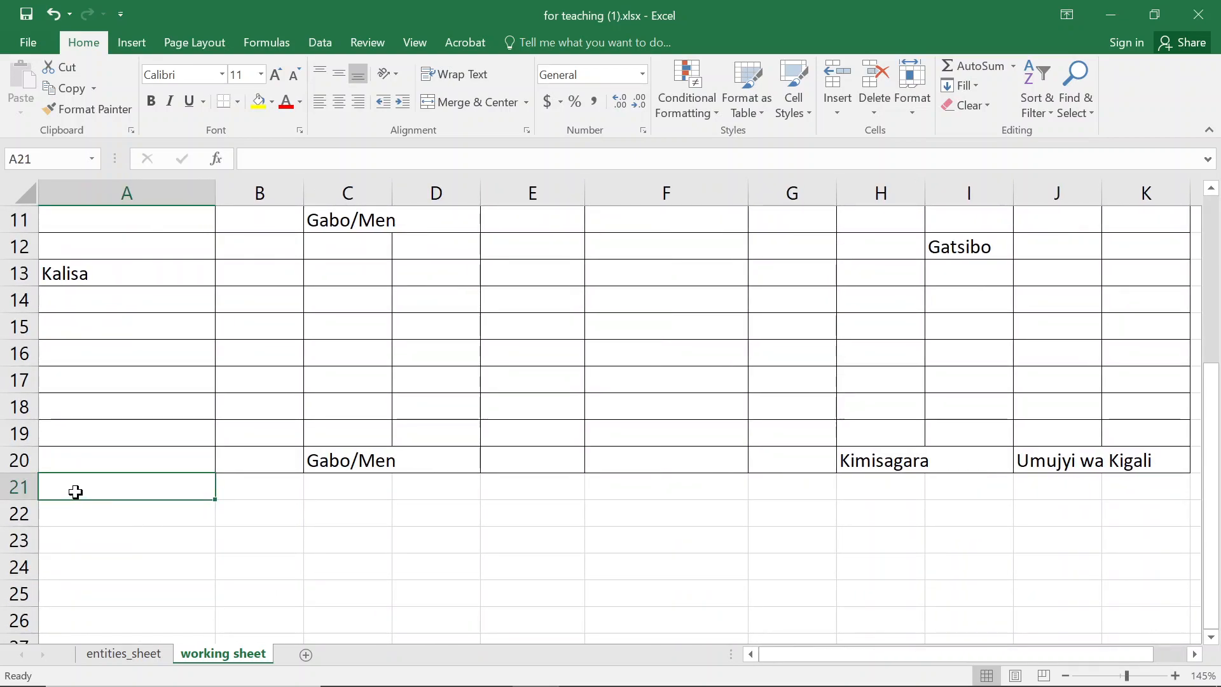
{"action": "left_click_drag", "start_coordinate": [107, 266], "coordinate": [156, 460]}
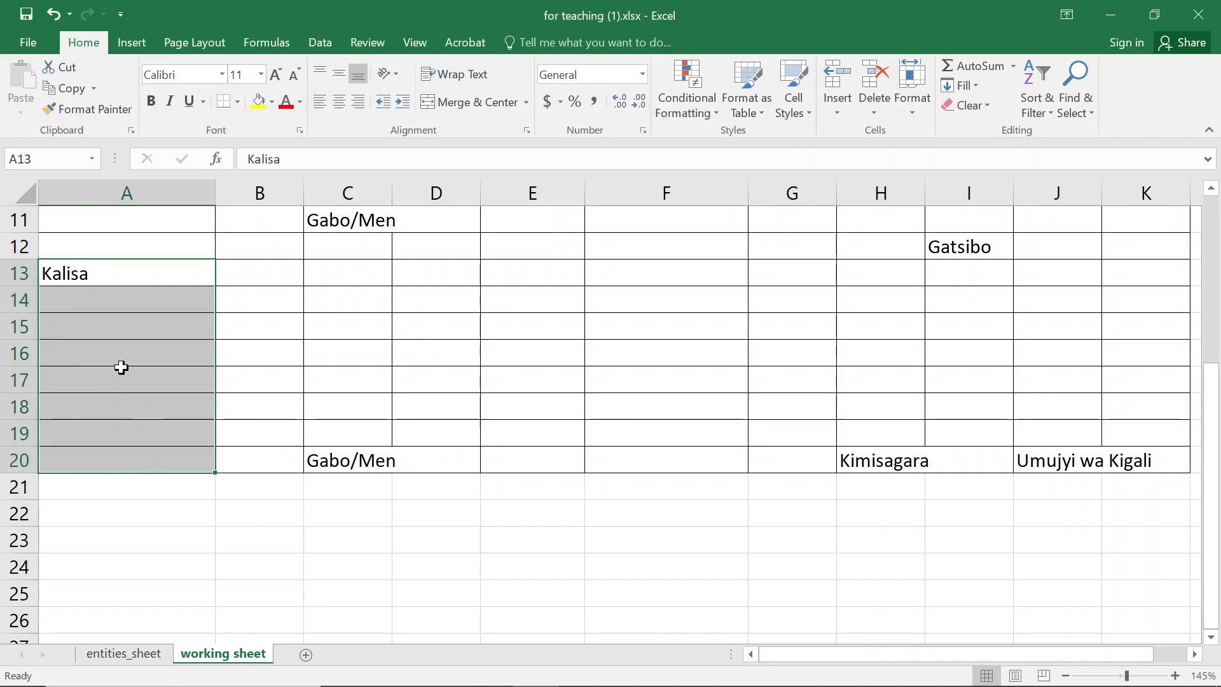
{"action": "scroll", "coordinate": [120, 354], "scroll_direction": "up", "scroll_amount": 3}
{"action": "scroll", "coordinate": [136, 494], "scroll_direction": "down", "scroll_amount": 2}
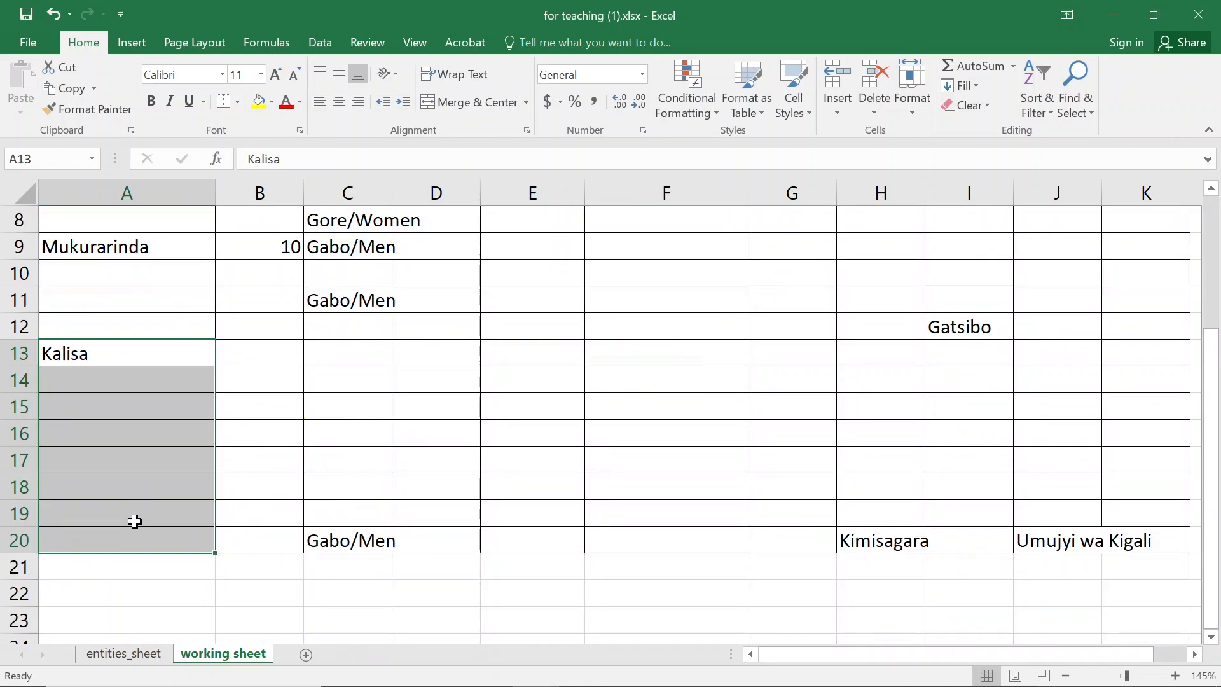
- Enter a family member's name in A20 and another person's name in A19
{"action": "left_click", "coordinate": [97, 546]}
{"action": "type", "text": "Birear"}
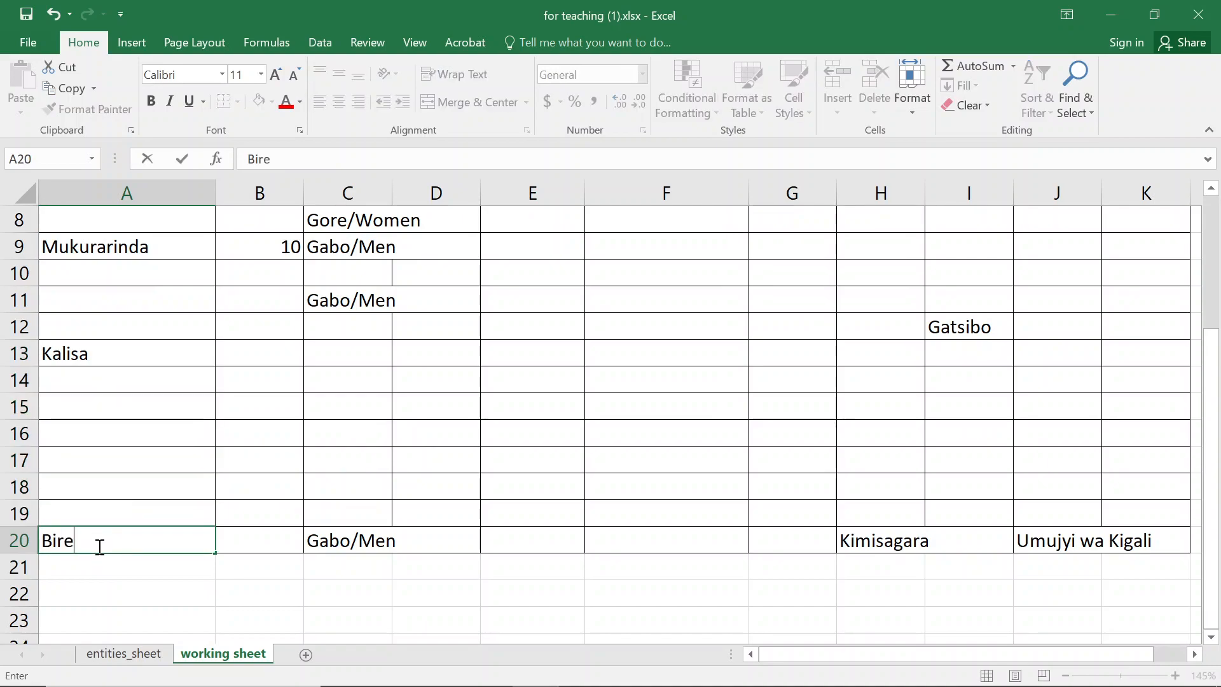
{"action": "key", "text": "BackSpace"}
{"action": "key", "text": "BackSpace"}
{"action": "key", "text": "BackSpace"}
{"action": "type", "text": "asa"}
{"action": "key", "text": "Up"}
{"action": "type", "text": "Fabr"}
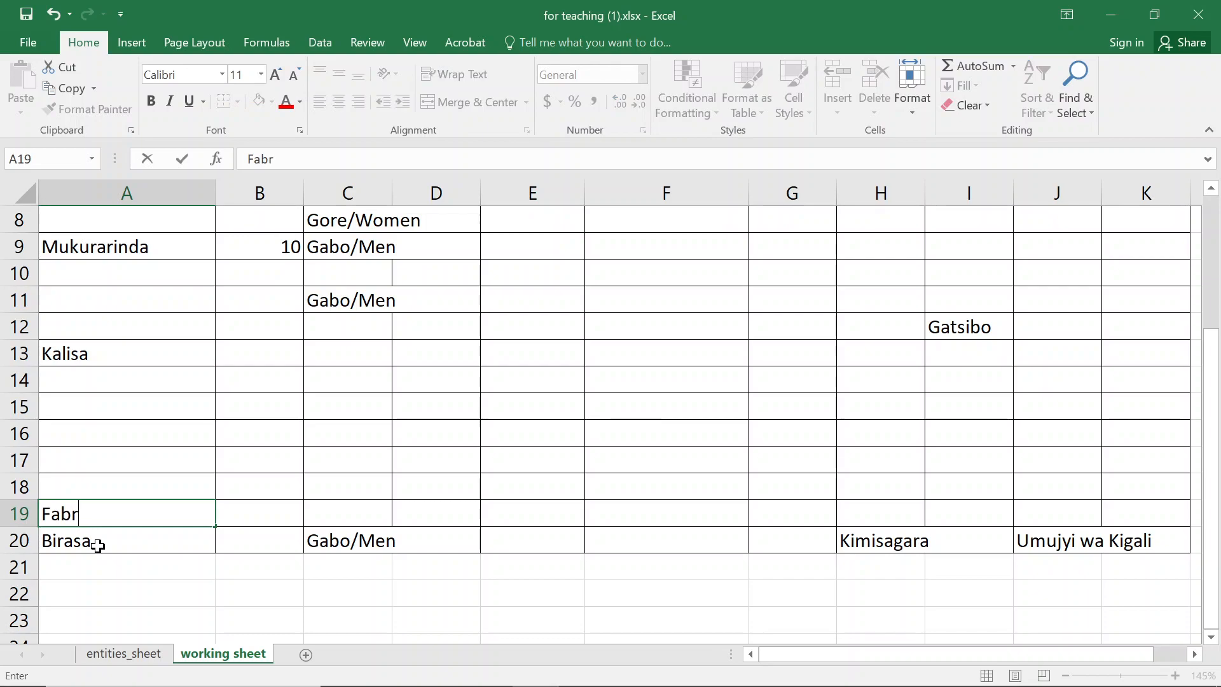
{"action": "key", "text": "BackSpace"}
{"action": "key", "text": "BackSpace"}
{"action": "type", "text": "e"}
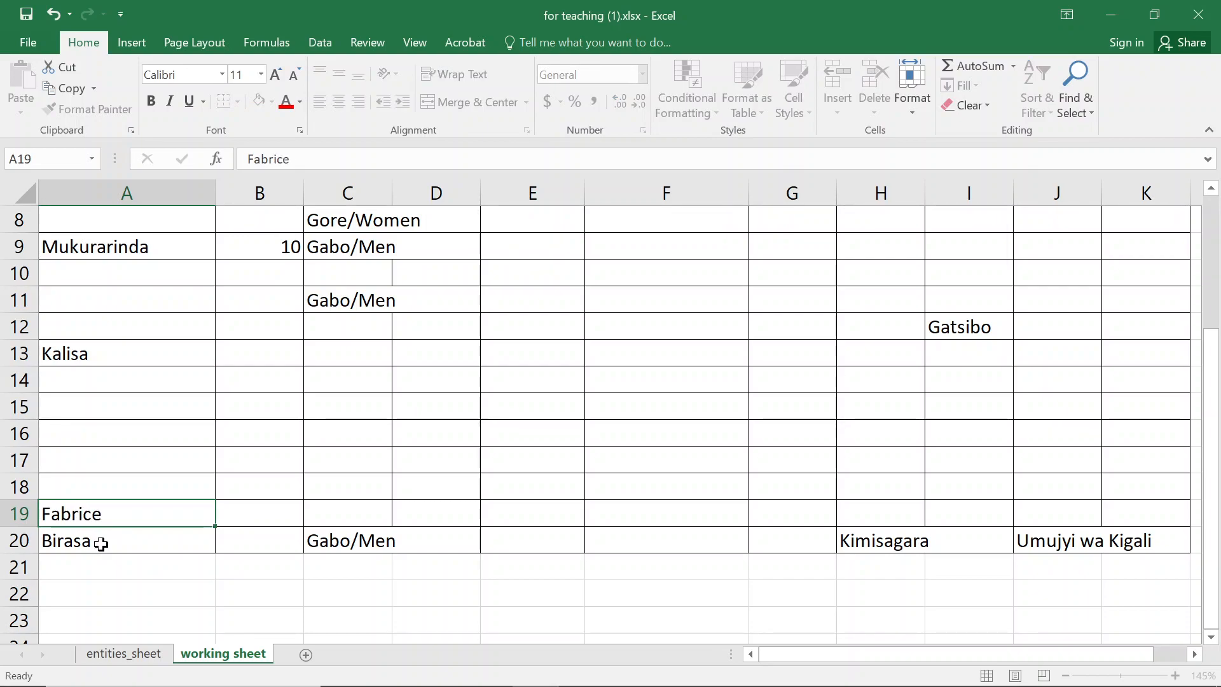
{"action": "key", "text": "Return"}
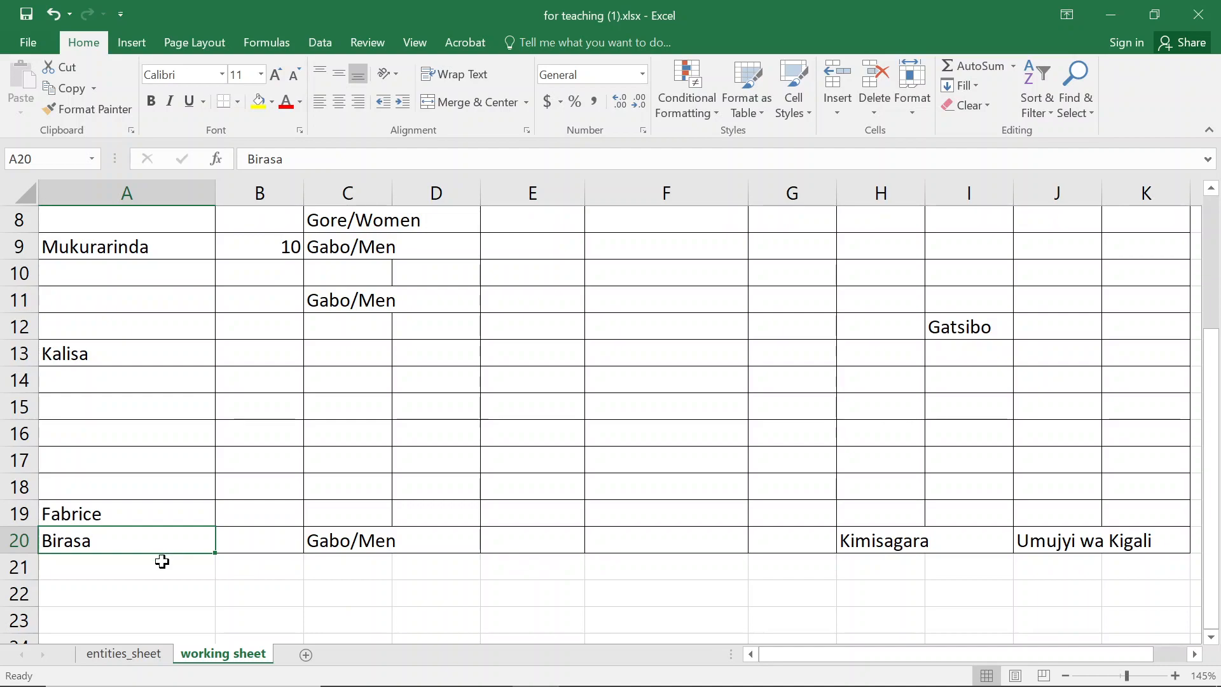
- Enter Twitter as the name in A21
{"action": "left_click", "coordinate": [137, 572]}
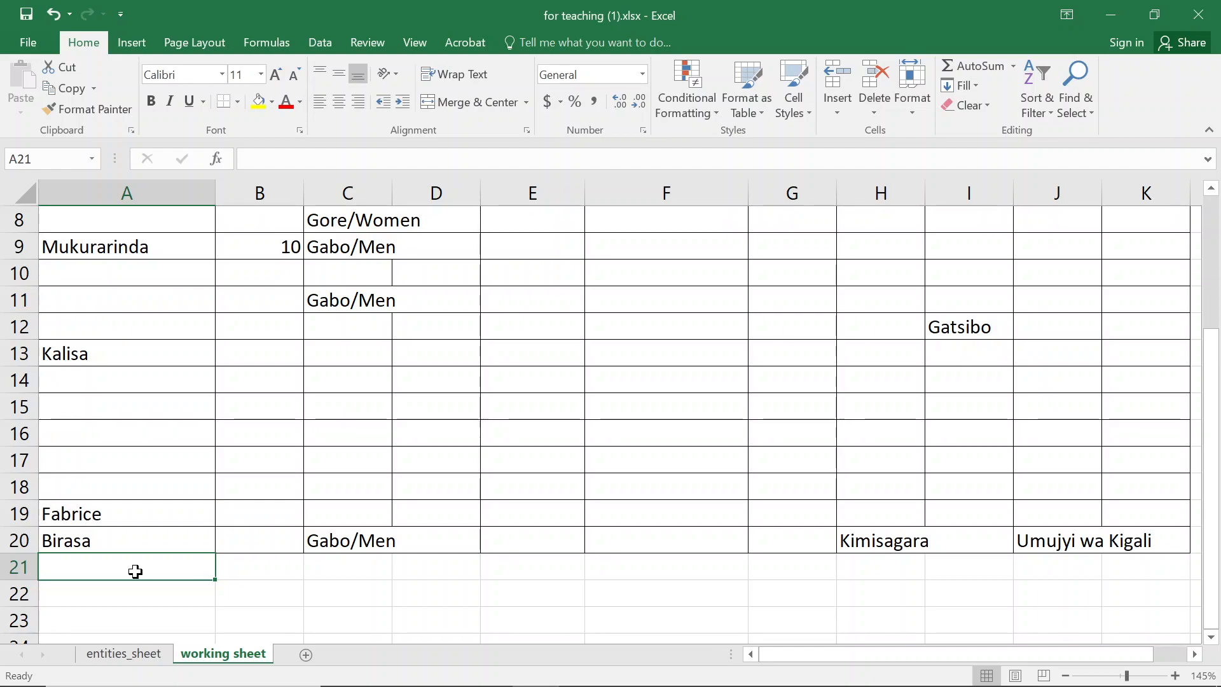
{"action": "type", "text": "TWi"}
{"action": "type", "text": "itte"}
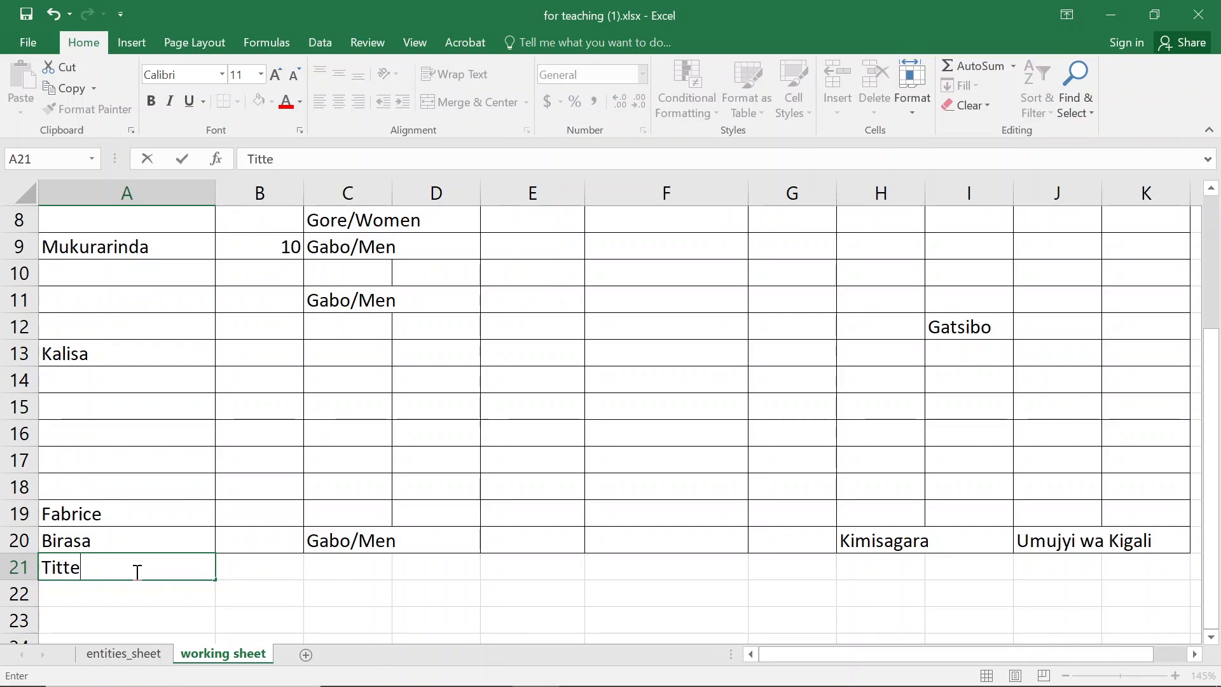
{"action": "type", "text": "rwi"}
{"action": "key", "text": "BackSpace"}
{"action": "key", "text": "BackSpace"}
{"action": "key", "text": "BackSpace"}
{"action": "type", "text": "witt"}
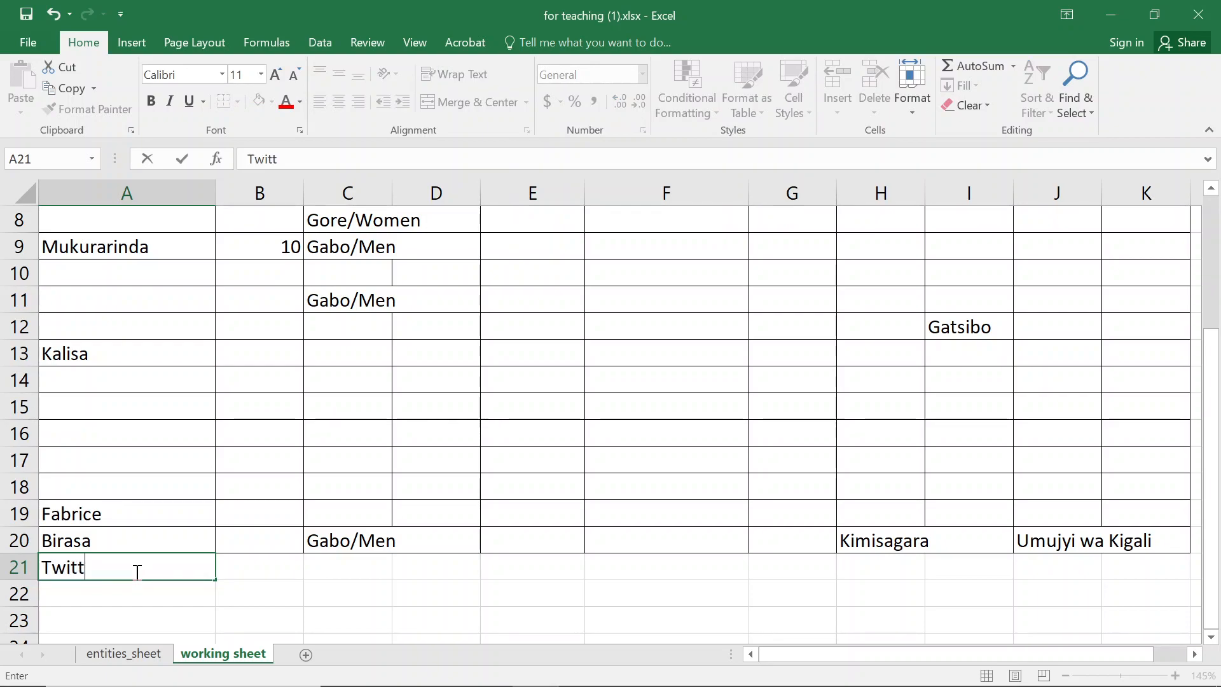
{"action": "key", "text": "Return"}
- Enter 5 as the number of children in B21
{"action": "key", "text": "Up"}
{"action": "key", "text": "Right"}
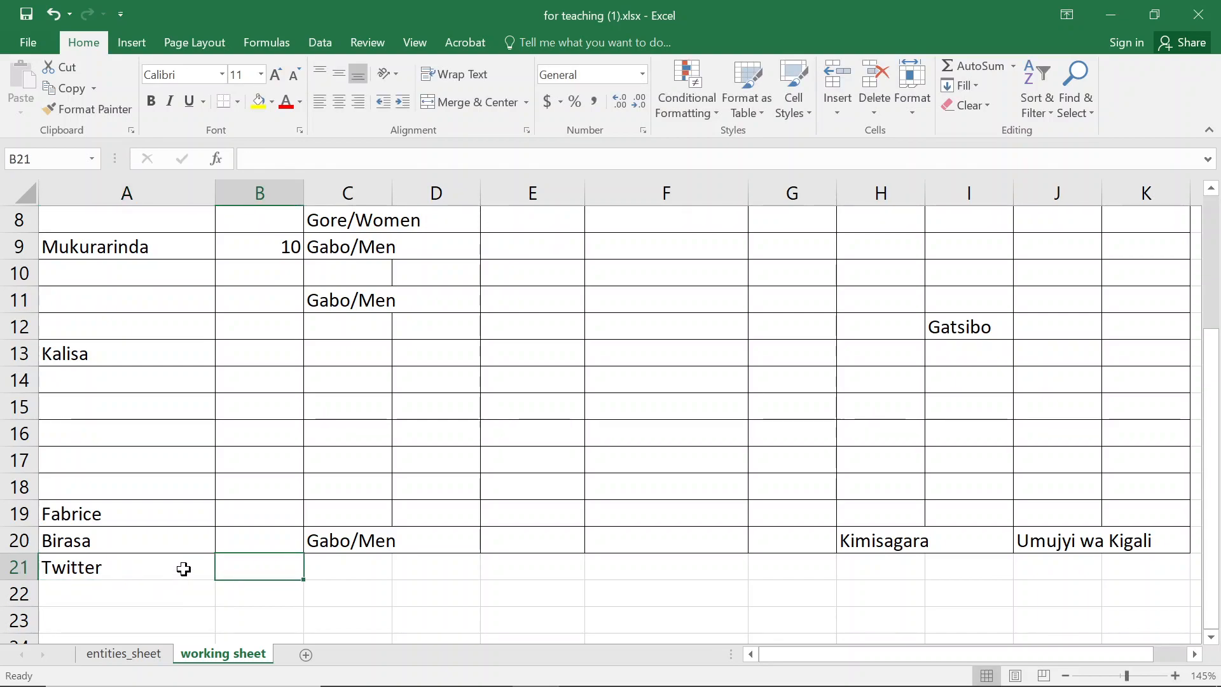
{"action": "left_click", "coordinate": [96, 565]}
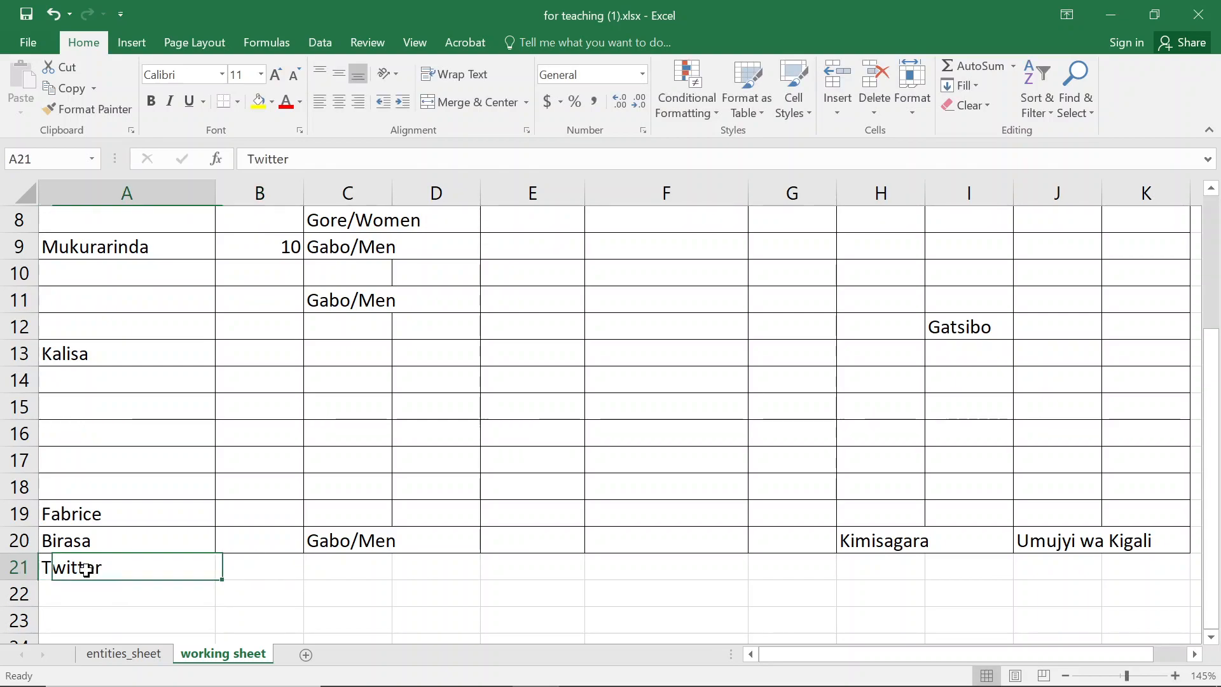
{"action": "scroll", "coordinate": [280, 466], "scroll_direction": "up", "scroll_amount": 3}
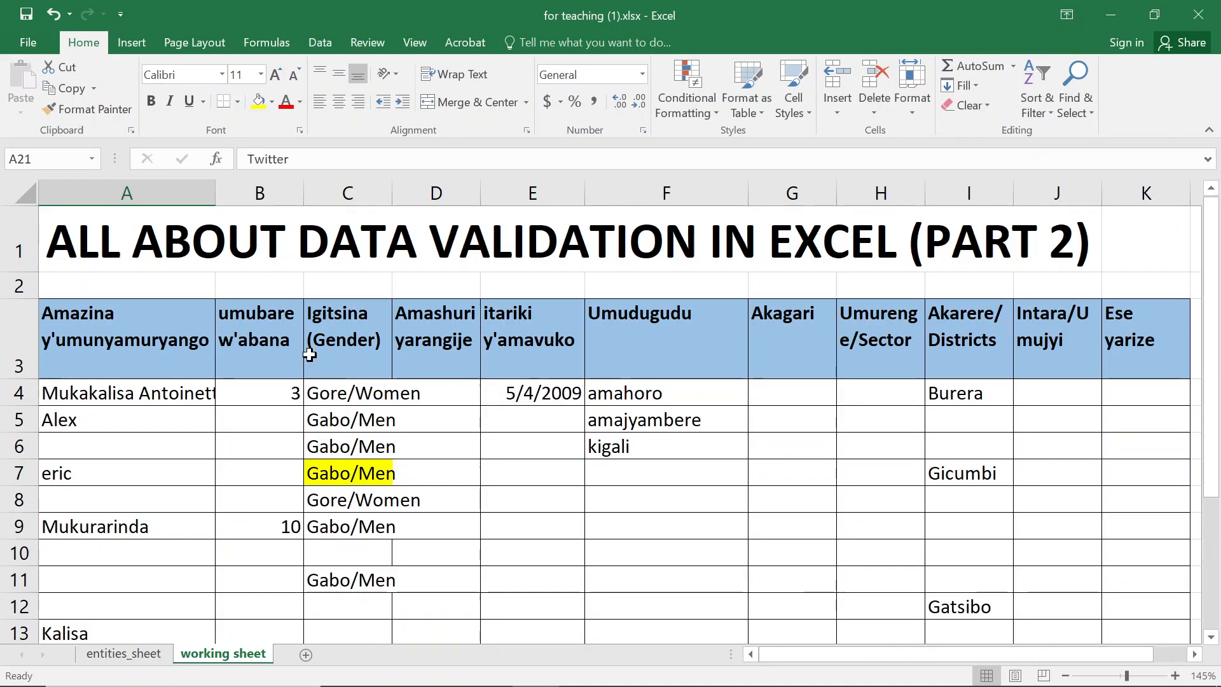
{"action": "scroll", "coordinate": [257, 337], "scroll_direction": "down", "scroll_amount": 4}
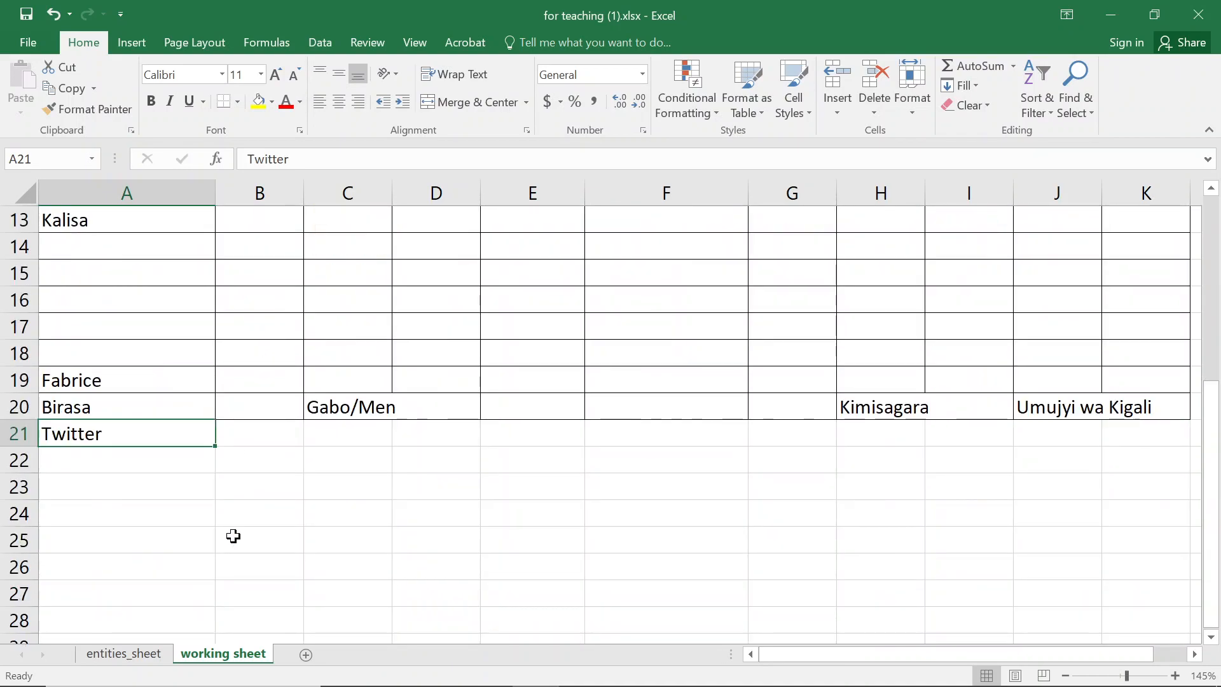
{"action": "left_click", "coordinate": [273, 438]}
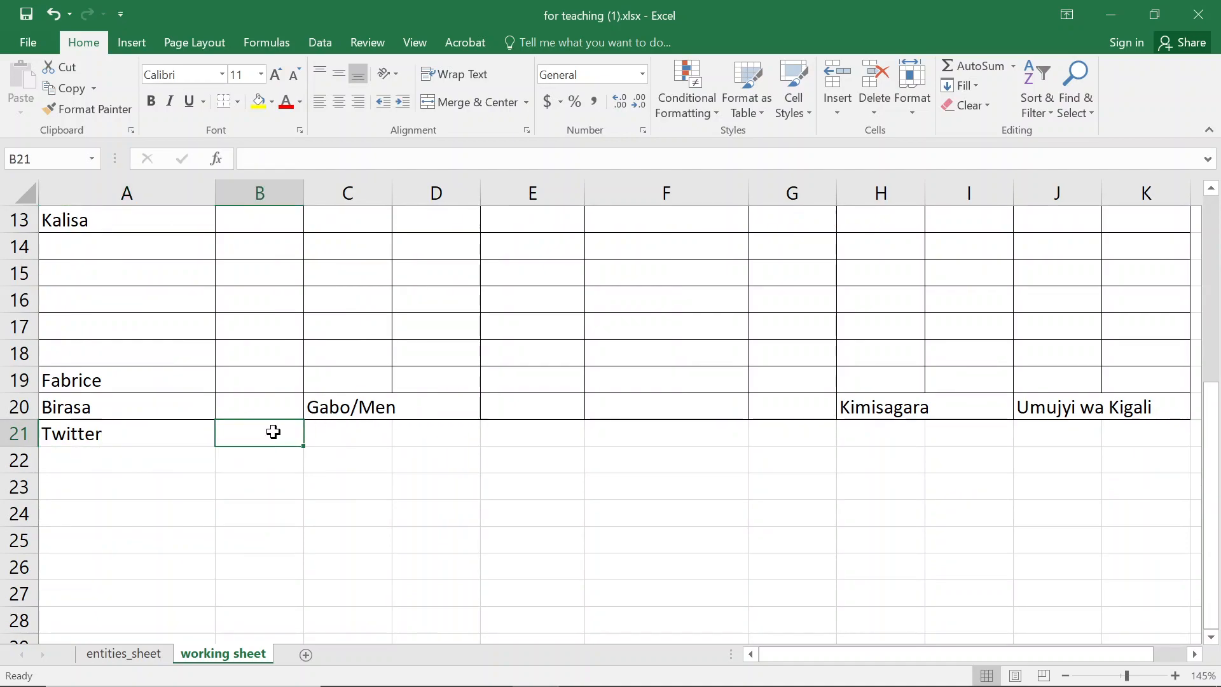
{"action": "type", "text": "5"}
{"action": "key", "text": "Tab"}
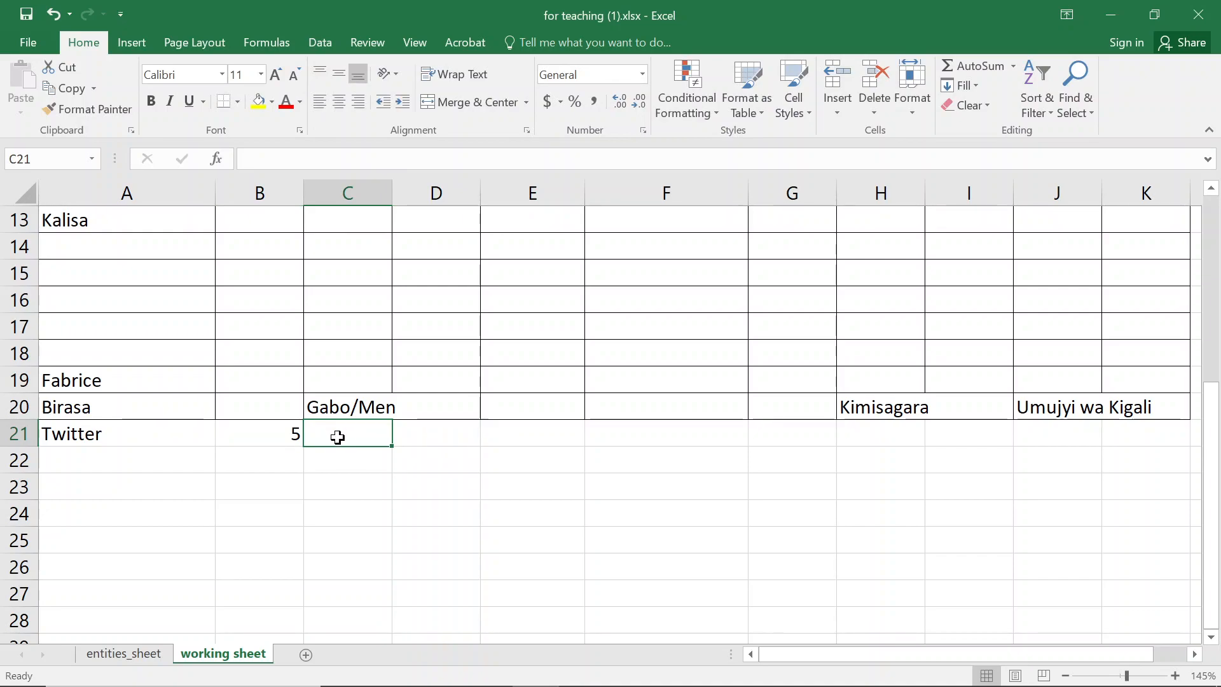
- Enter male as the gender in C21
{"action": "left_click", "coordinate": [61, 428]}
{"action": "left_click", "coordinate": [326, 432]}
{"action": "type", "text": "male"}
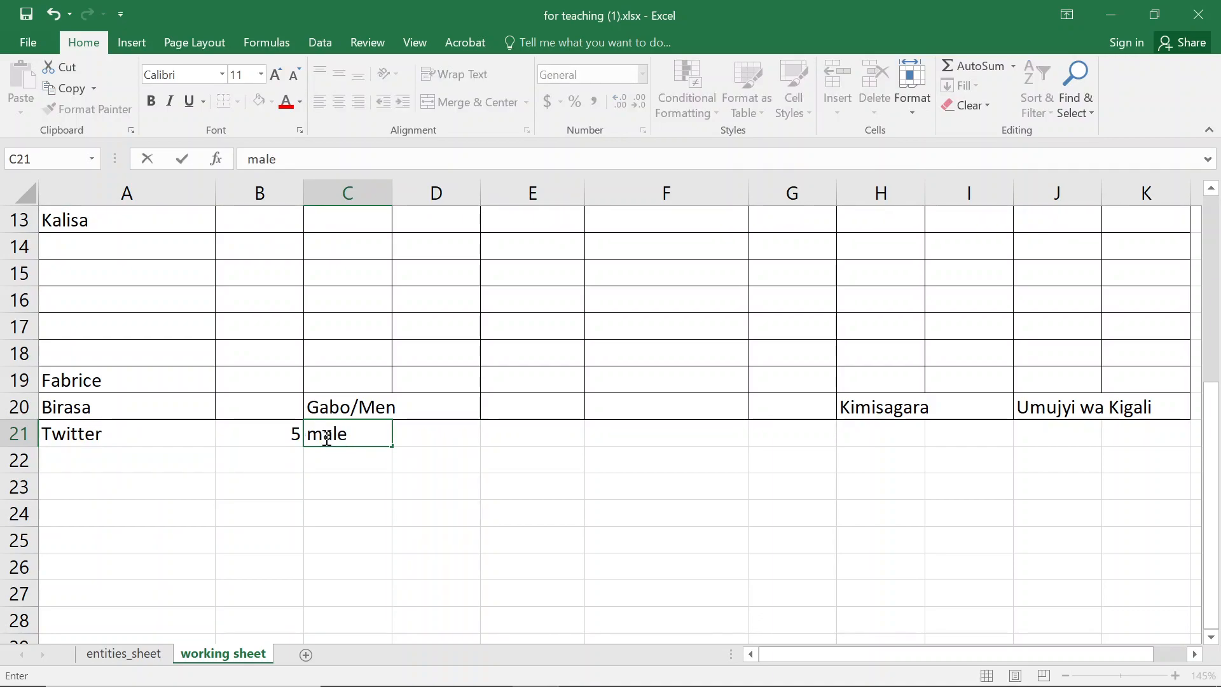
{"action": "key", "text": "Tab"}
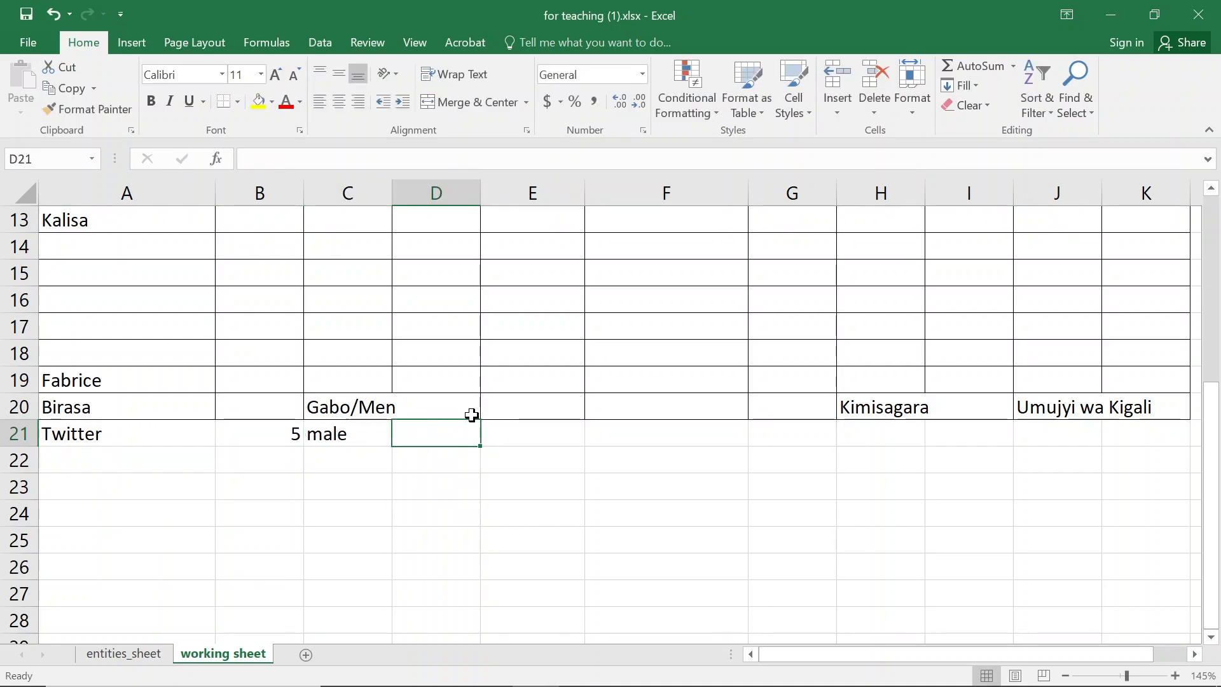
- Enter No education in the education column D21
{"action": "scroll", "coordinate": [469, 410], "scroll_direction": "up", "scroll_amount": 4}
{"action": "scroll", "coordinate": [414, 361], "scroll_direction": "down", "scroll_amount": 4}
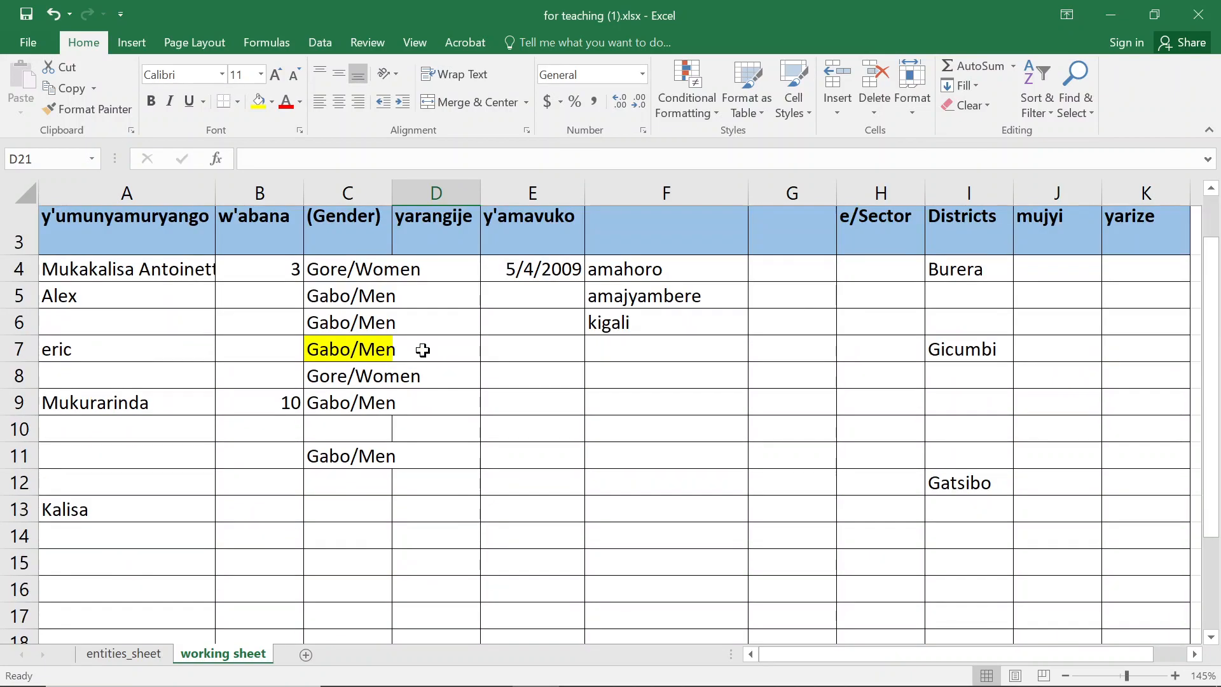
{"action": "type", "text": "NO"}
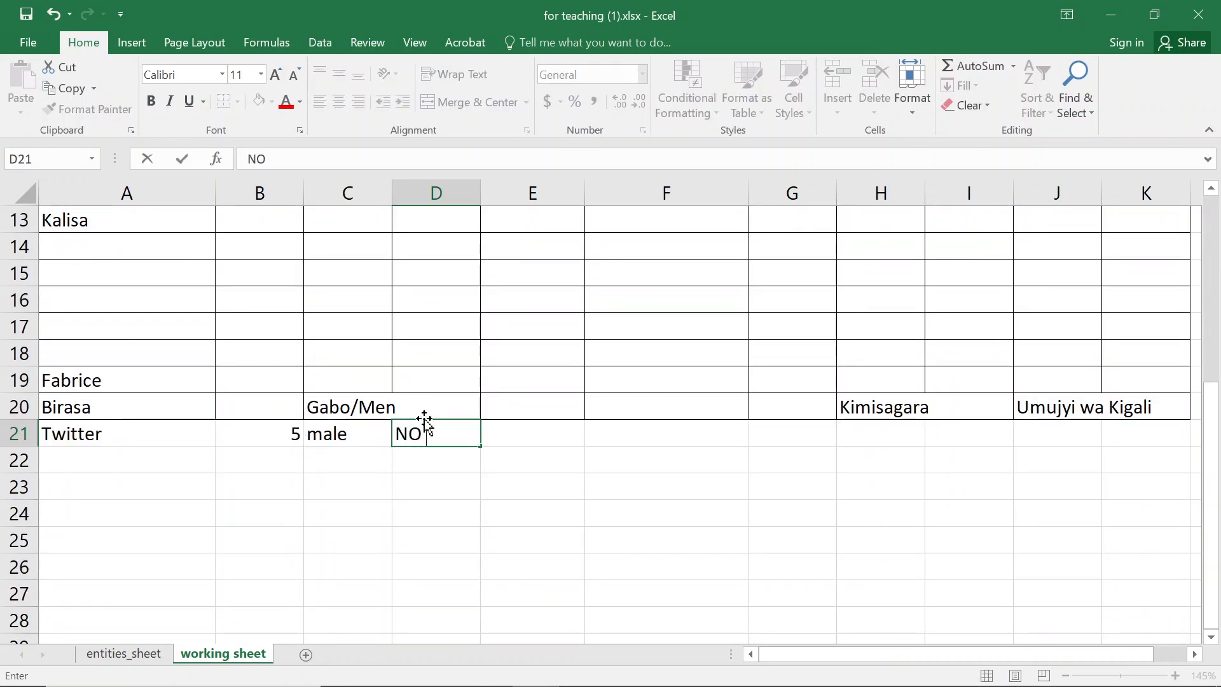
{"action": "key", "text": "BackSpace"}
{"action": "key", "text": "BackSpace"}
{"action": "type", "text": "o education"}
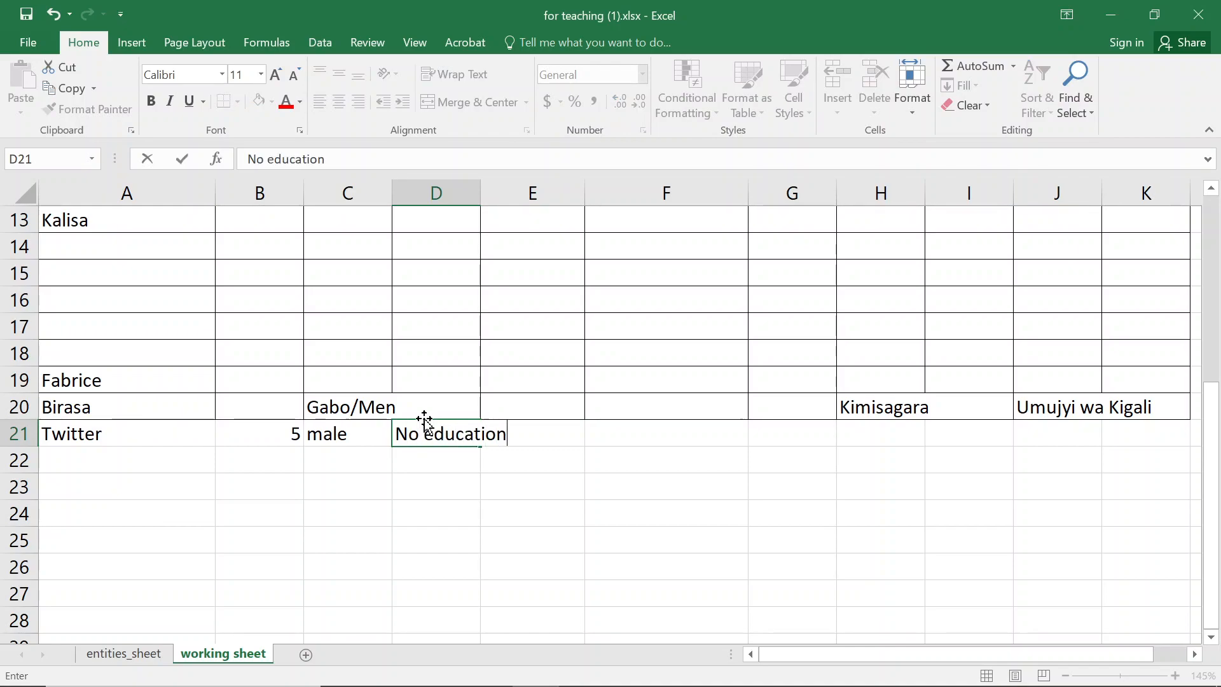
{"action": "key", "text": "Tab"}
- Enter 2009 in the birth date cell E21
{"action": "scroll", "coordinate": [477, 321], "scroll_direction": "up", "scroll_amount": 4}
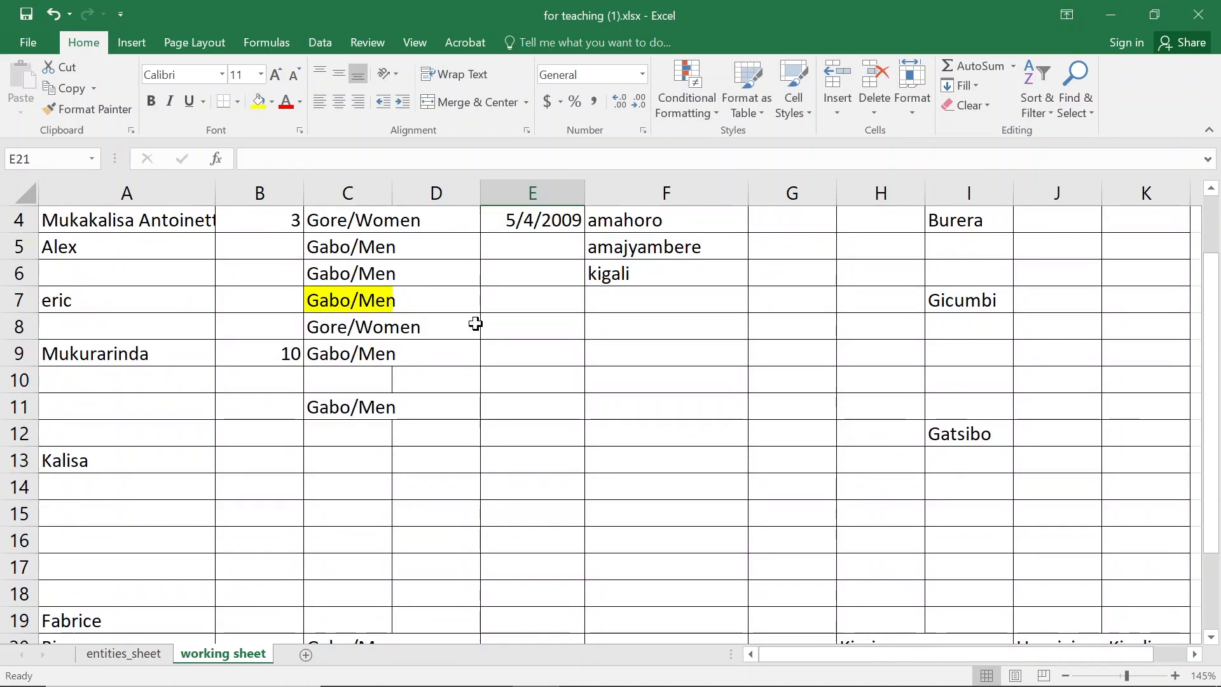
{"action": "scroll", "coordinate": [531, 262], "scroll_direction": "down", "scroll_amount": 3}
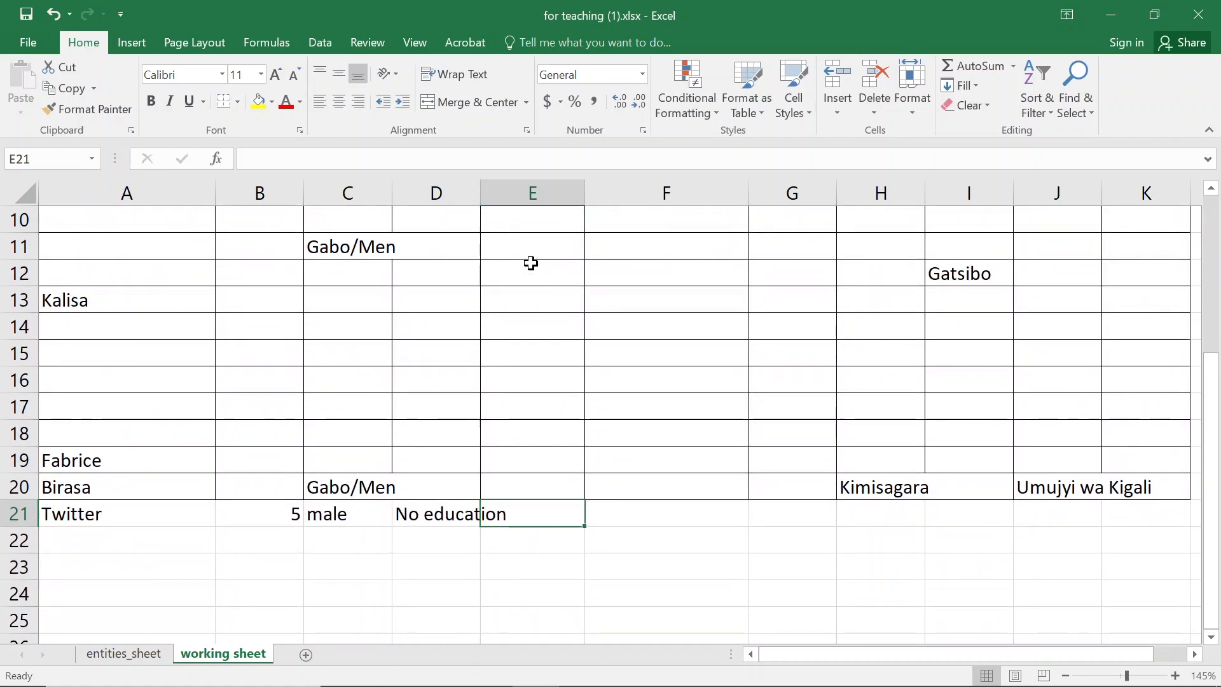
{"action": "type", "text": "20"}
{"action": "key", "text": "BackSpace"}
{"action": "key", "text": "BackSpace"}
{"action": "type", "text": "2009"}
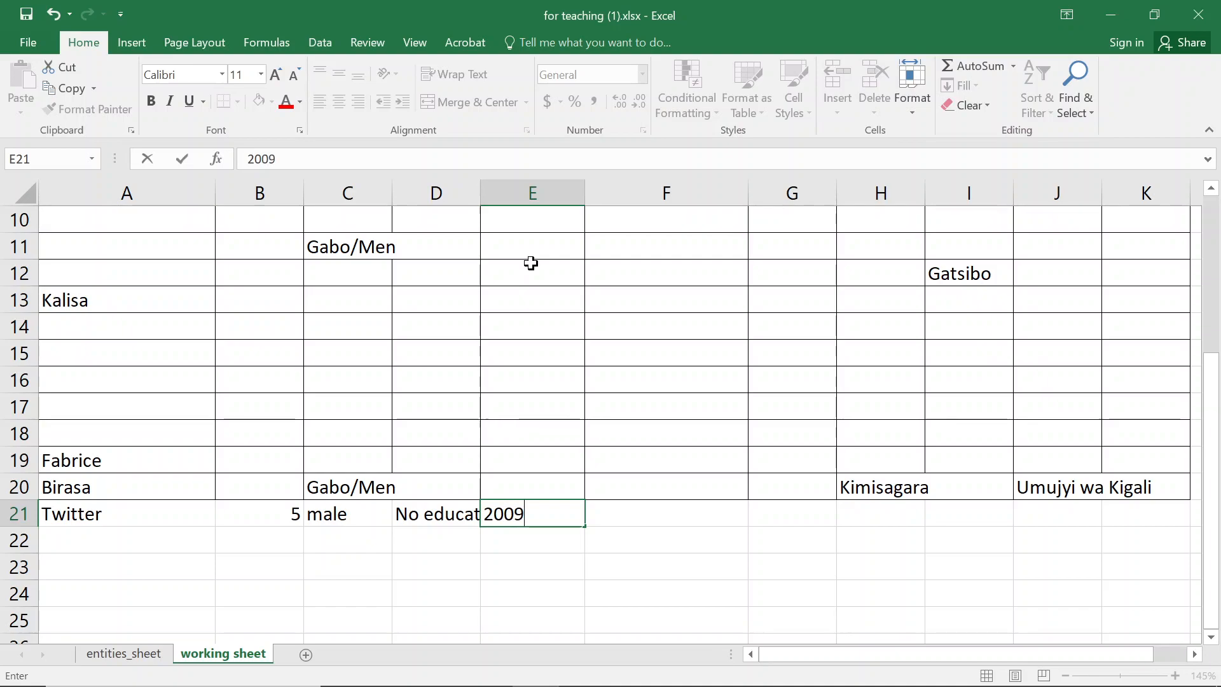
{"action": "key", "text": "Tab"}
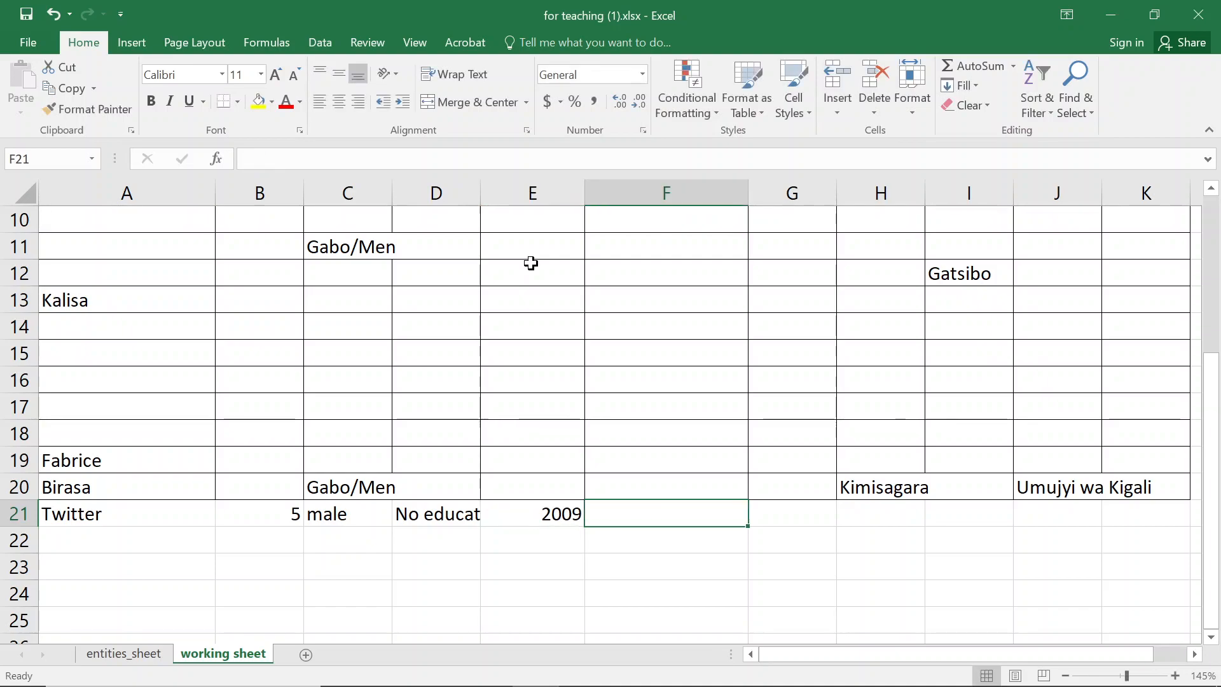
- Enter california as the village in cell F21
{"action": "key", "text": "Right"}
{"action": "key", "text": "Up"}
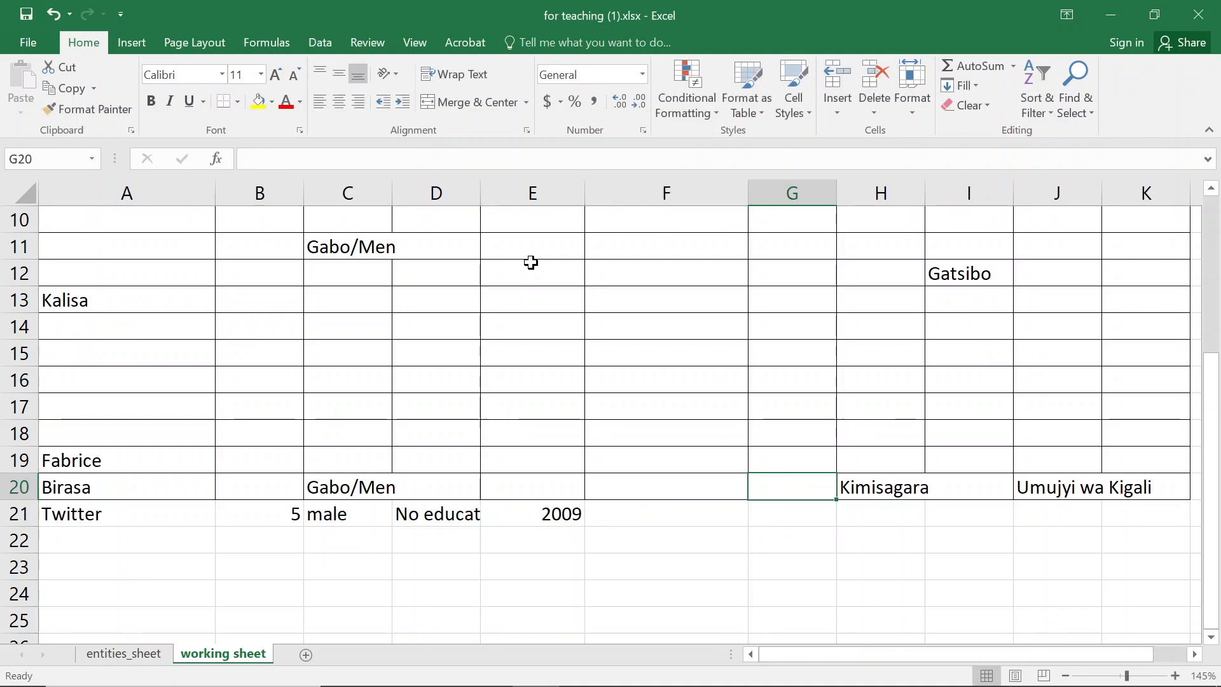
{"action": "scroll", "coordinate": [534, 202], "scroll_direction": "up", "scroll_amount": 3}
{"action": "scroll", "coordinate": [667, 338], "scroll_direction": "down", "scroll_amount": 3}
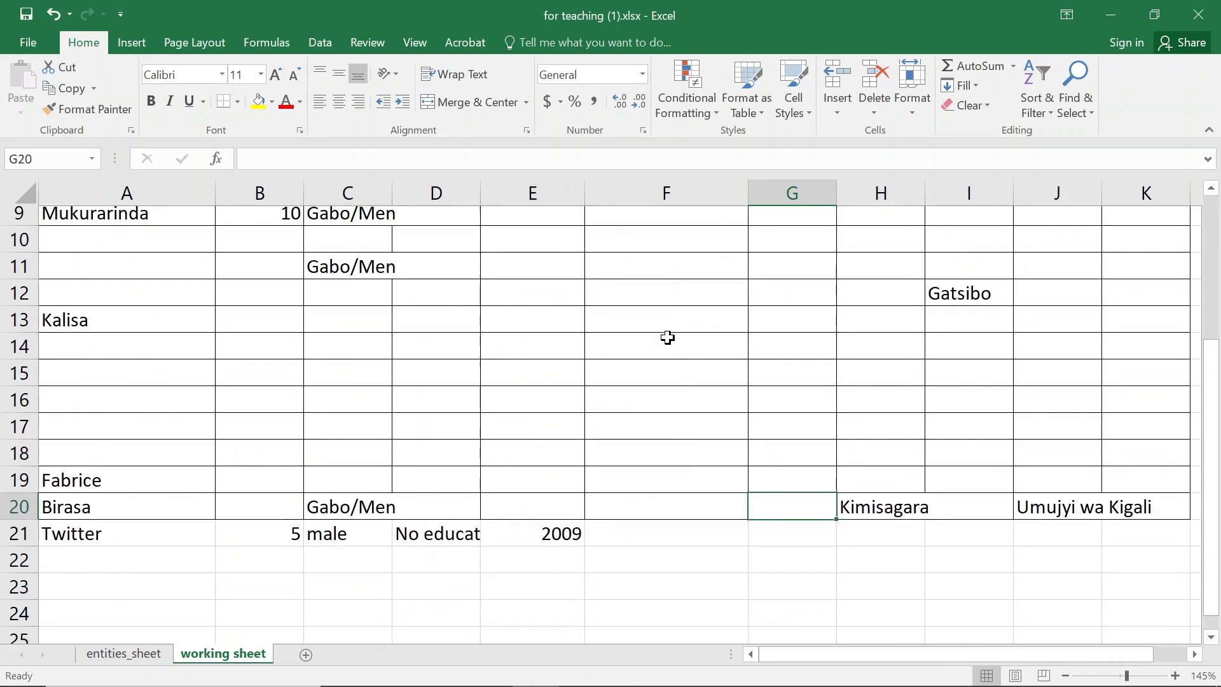
{"action": "scroll", "coordinate": [667, 338], "scroll_direction": "down", "scroll_amount": 1}
{"action": "left_click", "coordinate": [637, 518]}
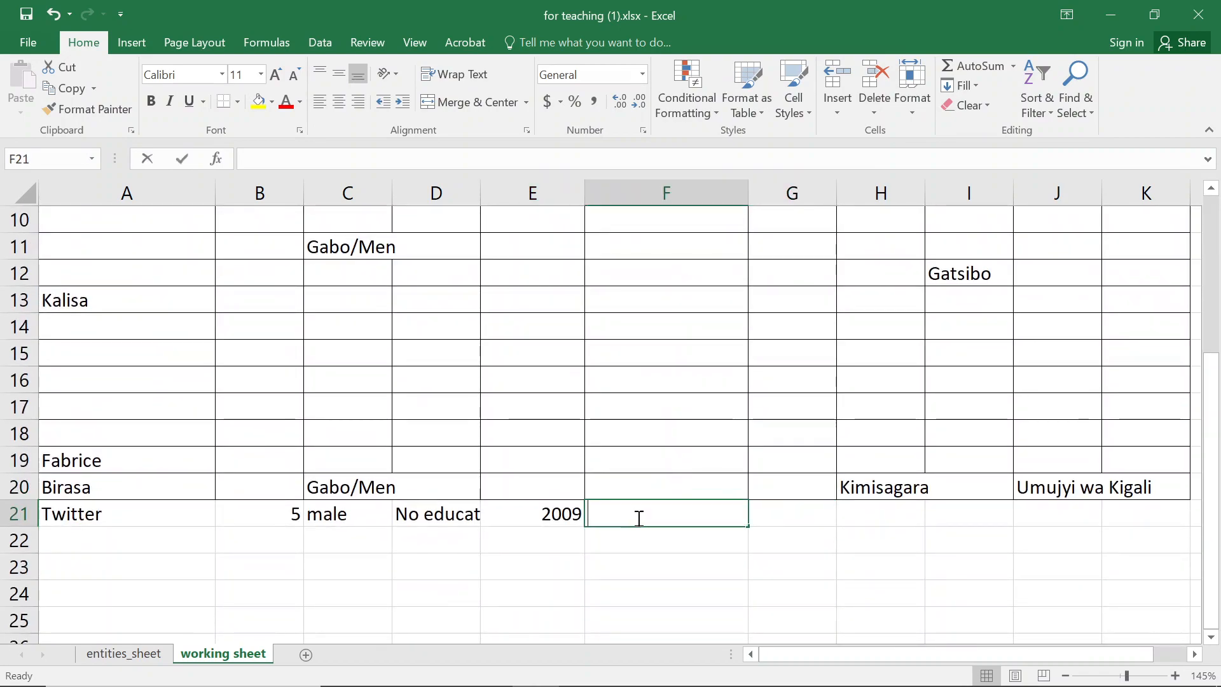
{"action": "type", "text": "tol"}
{"action": "key", "text": "BackSpace"}
{"action": "key", "text": "BackSpace"}
{"action": "type", "text": "california"}
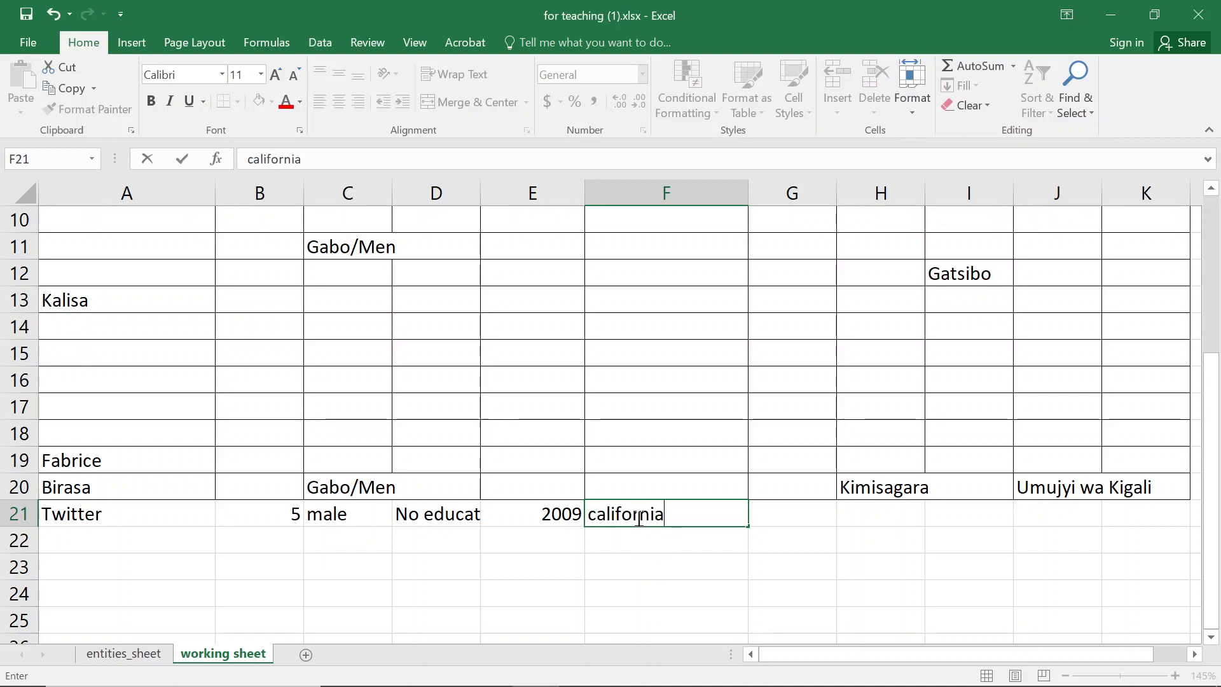
{"action": "key", "text": "Tab"}
- Copy california from F21 into cells G21 through K21 and save the workbook
{"action": "type", "text": "cali"}
{"action": "key", "text": "Escape"}
{"action": "left_click", "coordinate": [637, 517]}
{"action": "key", "text": "ctrl+c"}
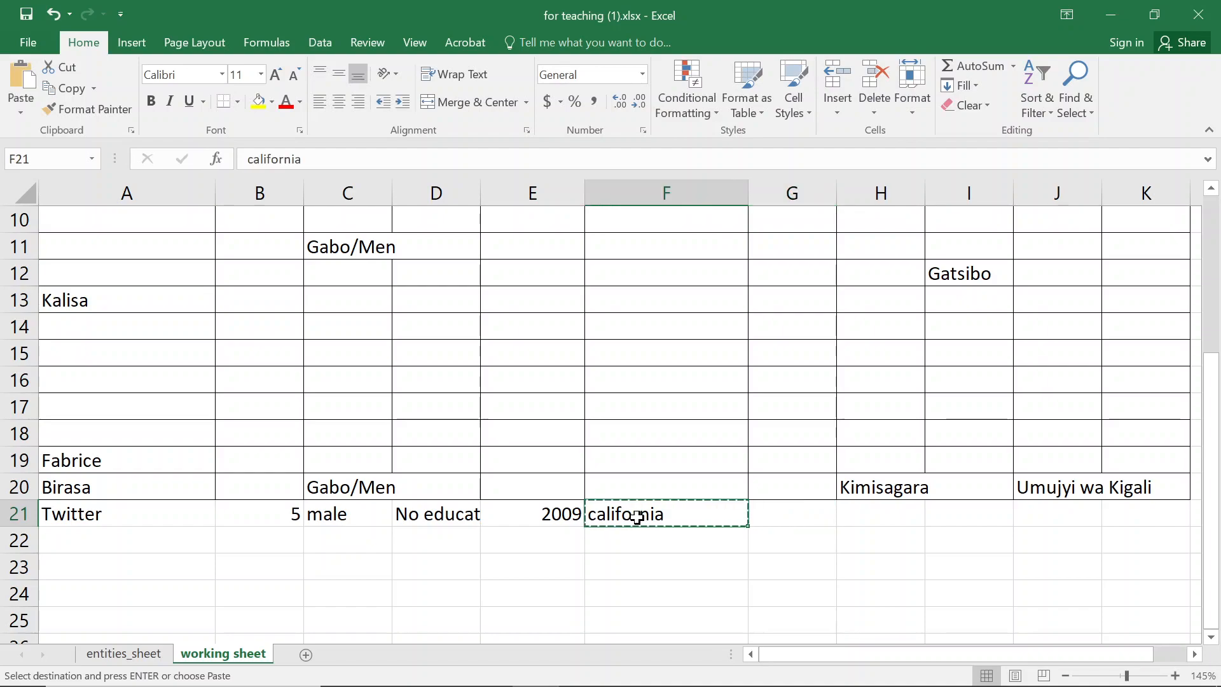
{"action": "key", "text": "Right"}
{"action": "key", "text": "shift+Right"}
{"action": "key", "text": "shift+Right"}
{"action": "key", "text": "shift+Right"}
{"action": "key", "text": "shift+Right"}
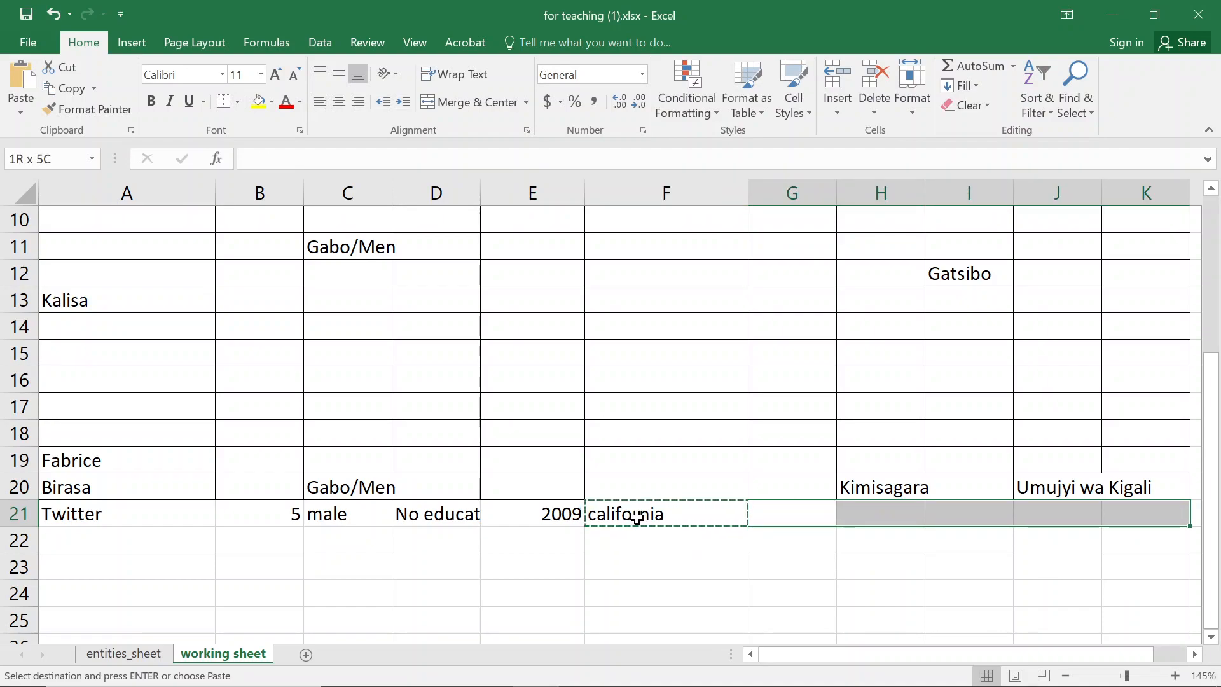
{"action": "key", "text": "shift+Left"}
{"action": "key", "text": "shift+Right"}
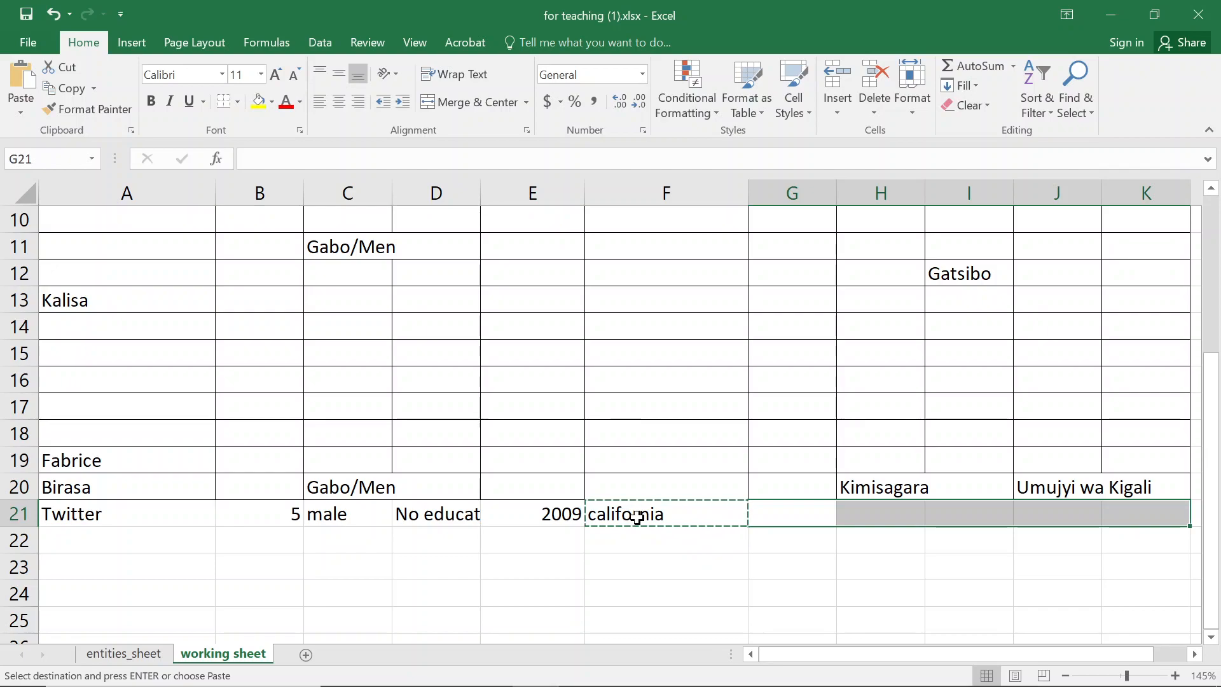
{"action": "key", "text": "ctrl+v"}
{"action": "key", "text": "ctrl+s"}
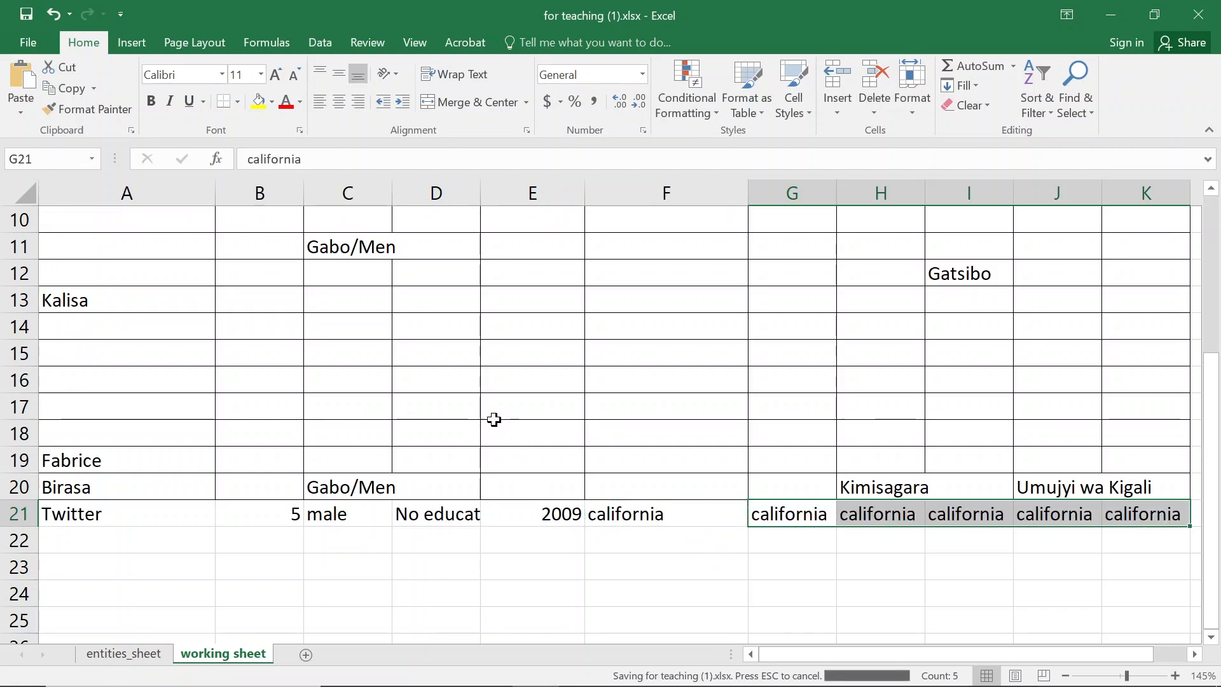
- Circle the invalid data on the working sheet with Data Validation's Circle Invalid Data
{"action": "scroll", "coordinate": [159, 450], "scroll_direction": "up", "scroll_amount": 1}
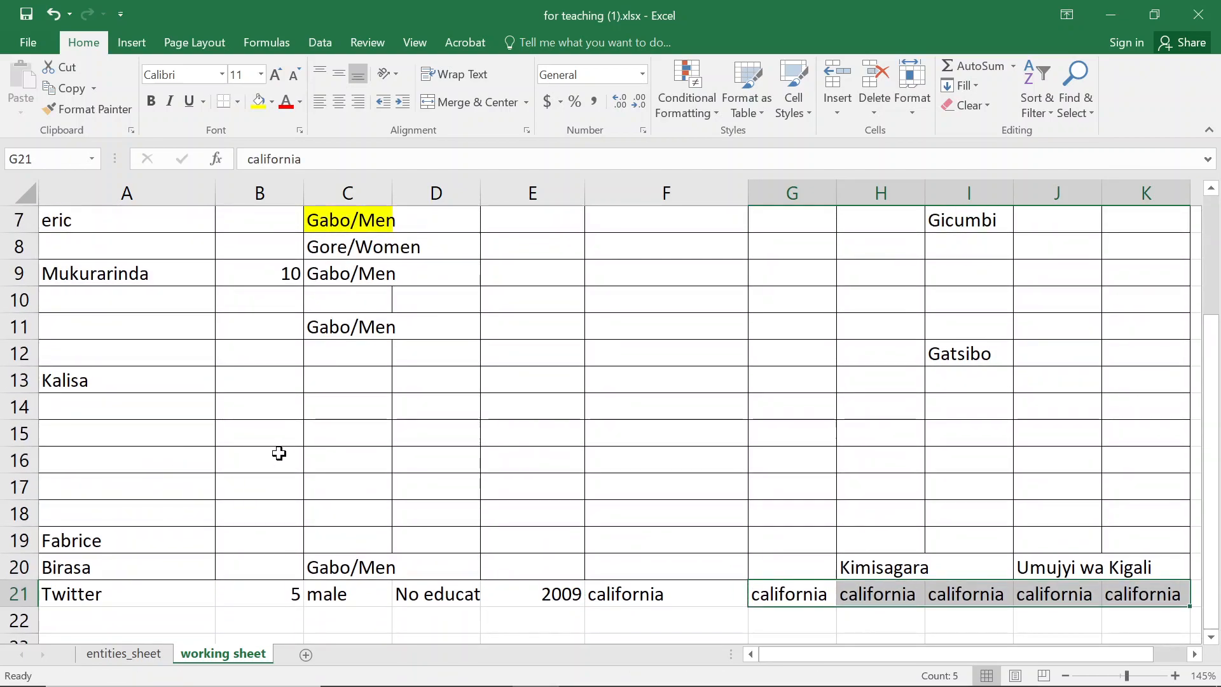
{"action": "left_click", "coordinate": [280, 453]}
{"action": "scroll", "coordinate": [284, 458], "scroll_direction": "up", "scroll_amount": 2}
{"action": "left_click", "coordinate": [442, 318]}
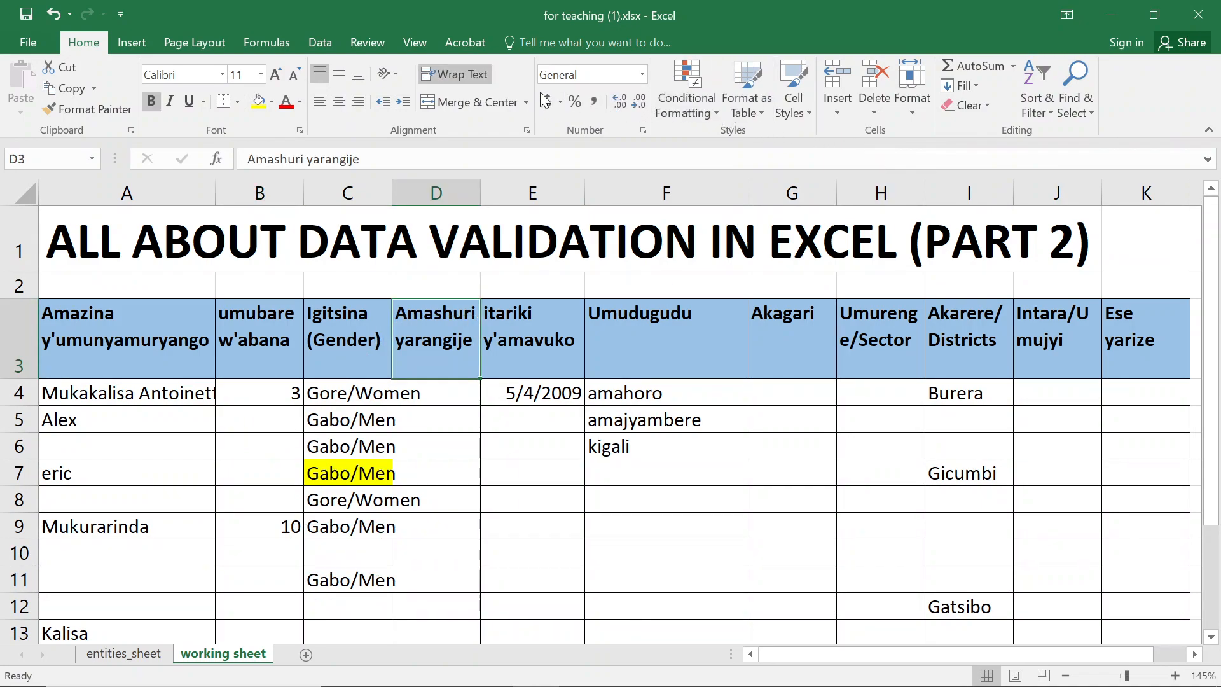
{"action": "left_click", "coordinate": [336, 42]}
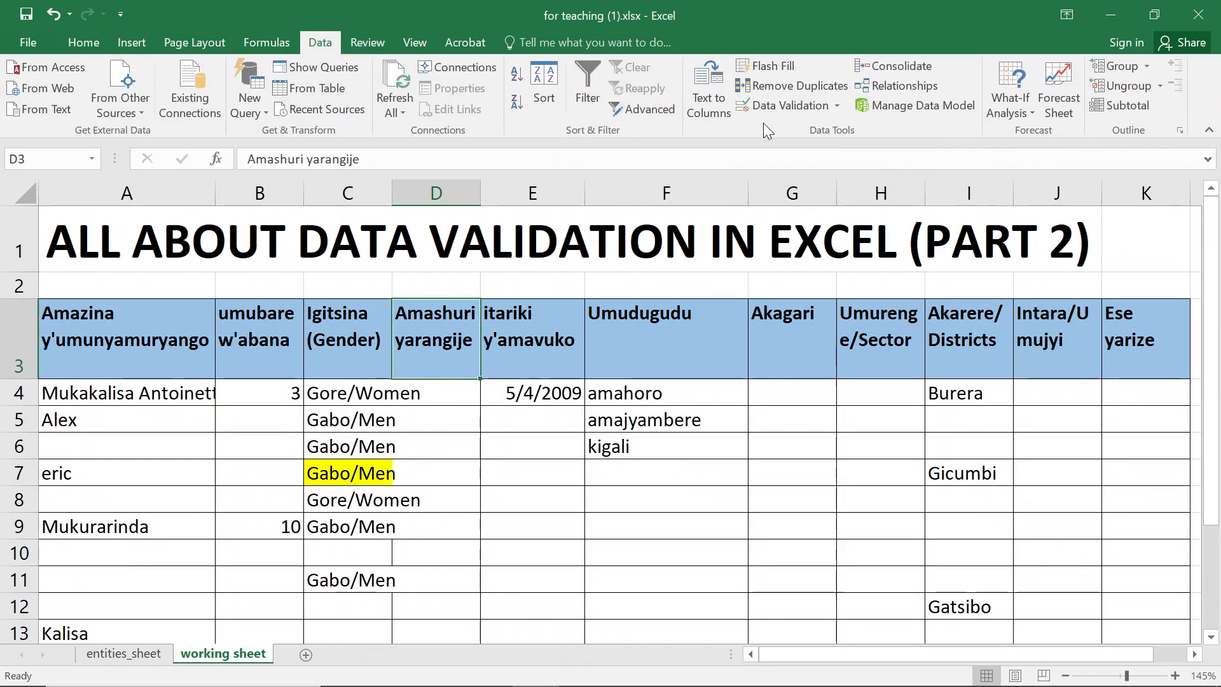
{"action": "left_click", "coordinate": [837, 106]}
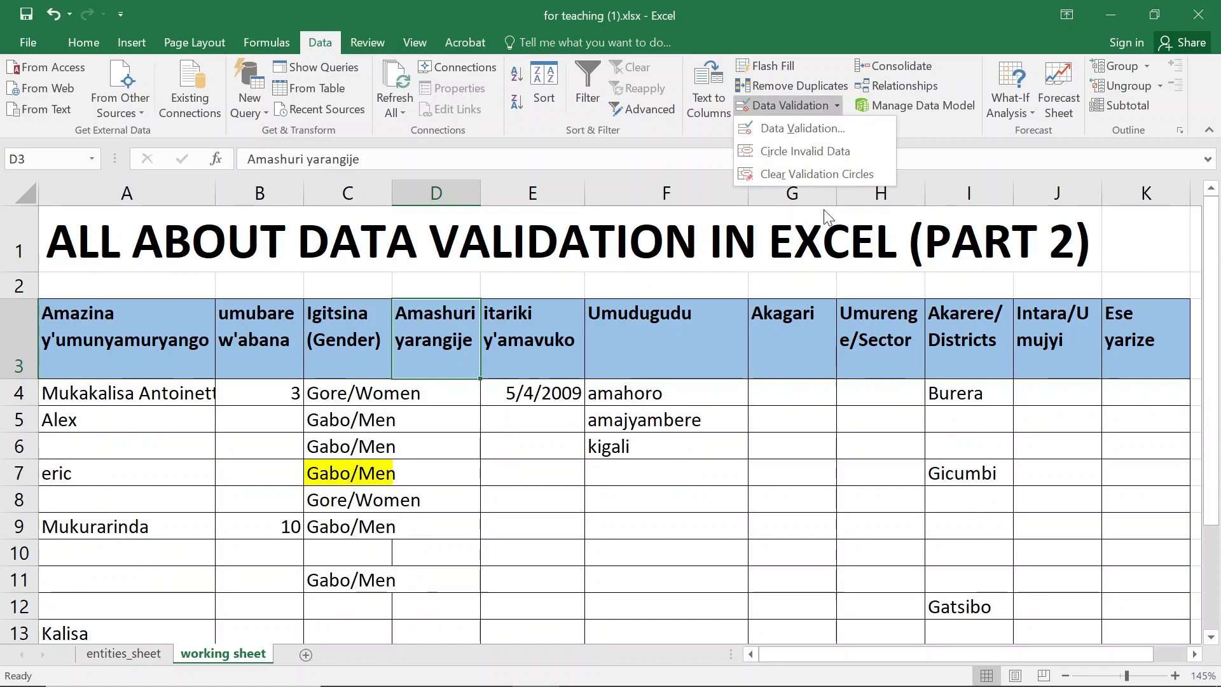
{"action": "left_click", "coordinate": [805, 151]}
- Scroll through the data rows to examine the circled invalid entries
{"action": "scroll", "coordinate": [414, 384], "scroll_direction": "down", "scroll_amount": 1}
{"action": "scroll", "coordinate": [415, 384], "scroll_direction": "down", "scroll_amount": 4}
{"action": "scroll", "coordinate": [413, 383], "scroll_direction": "up", "scroll_amount": 4}
{"action": "scroll", "coordinate": [414, 383], "scroll_direction": "down", "scroll_amount": 1}
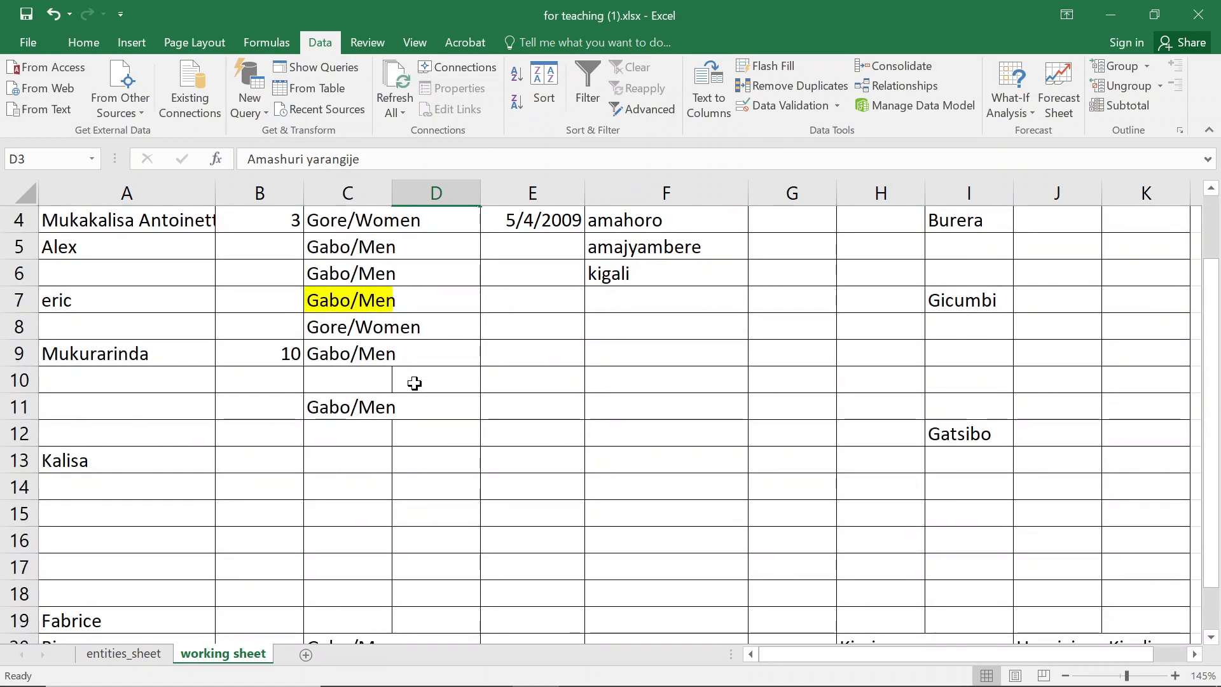
{"action": "scroll", "coordinate": [414, 383], "scroll_direction": "down", "scroll_amount": 2}
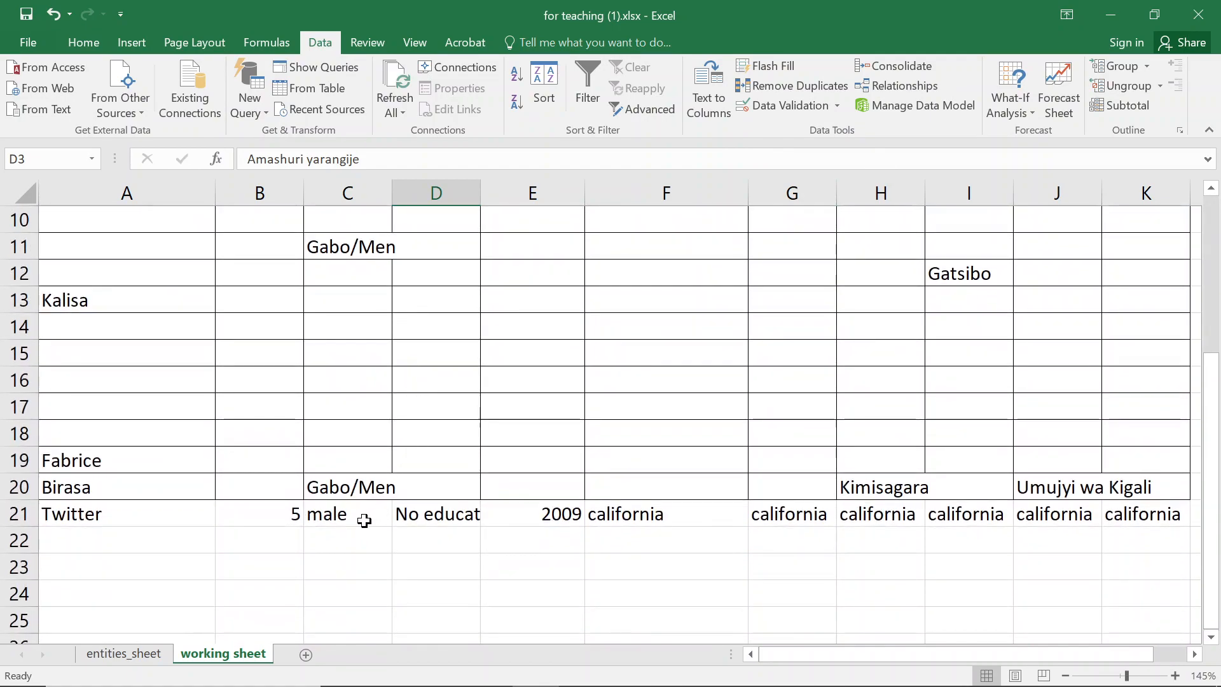
{"action": "left_click", "coordinate": [362, 520]}
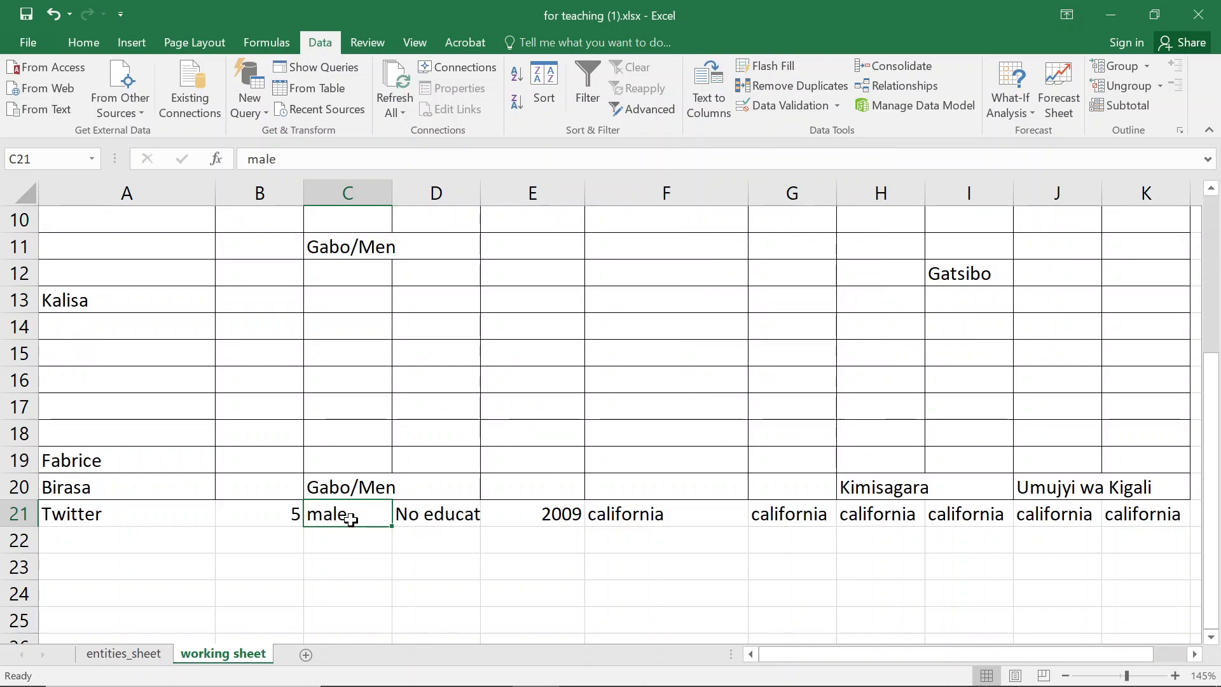
{"action": "scroll", "coordinate": [145, 382], "scroll_direction": "up", "scroll_amount": 3}
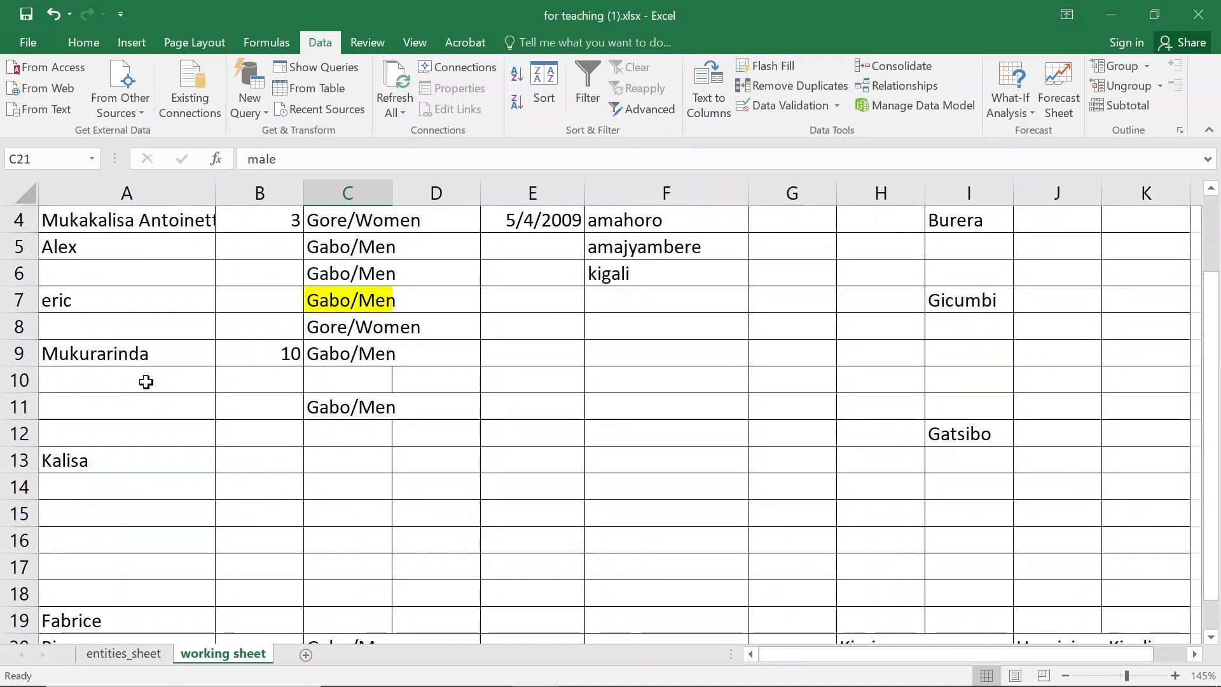
- Select the data area and row 21 to check how far the data range extends
{"action": "left_click_drag", "start_coordinate": [99, 313], "coordinate": [1159, 613]}
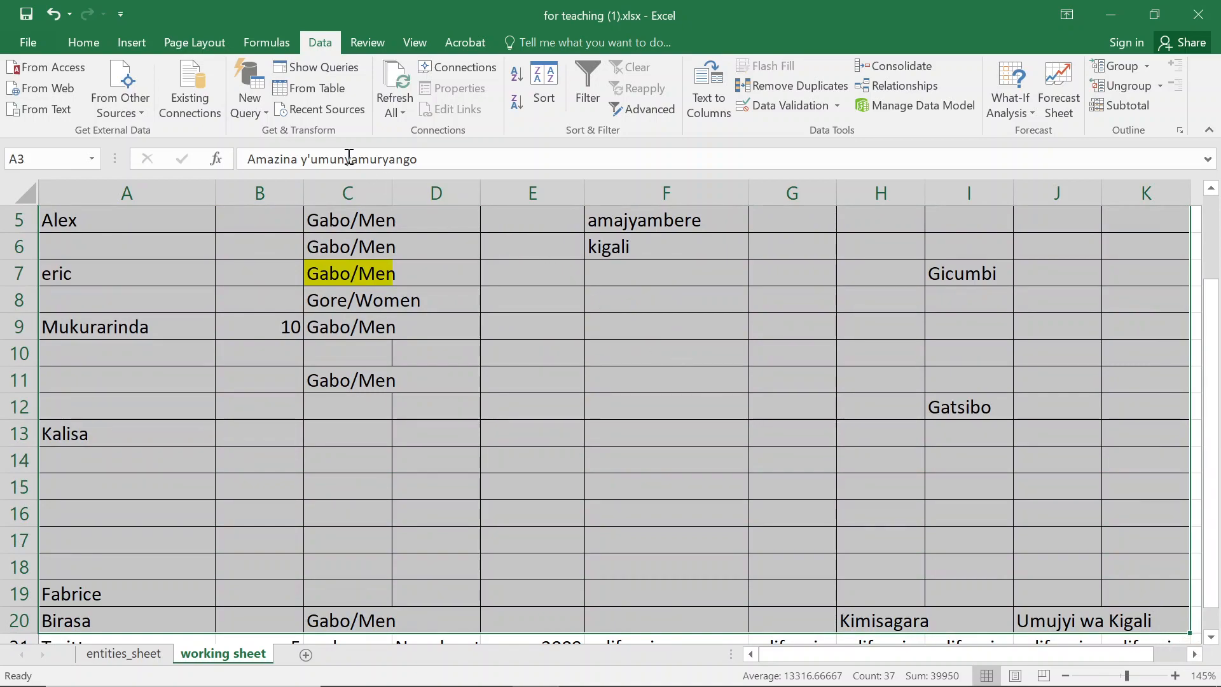
{"action": "left_click", "coordinate": [121, 44]}
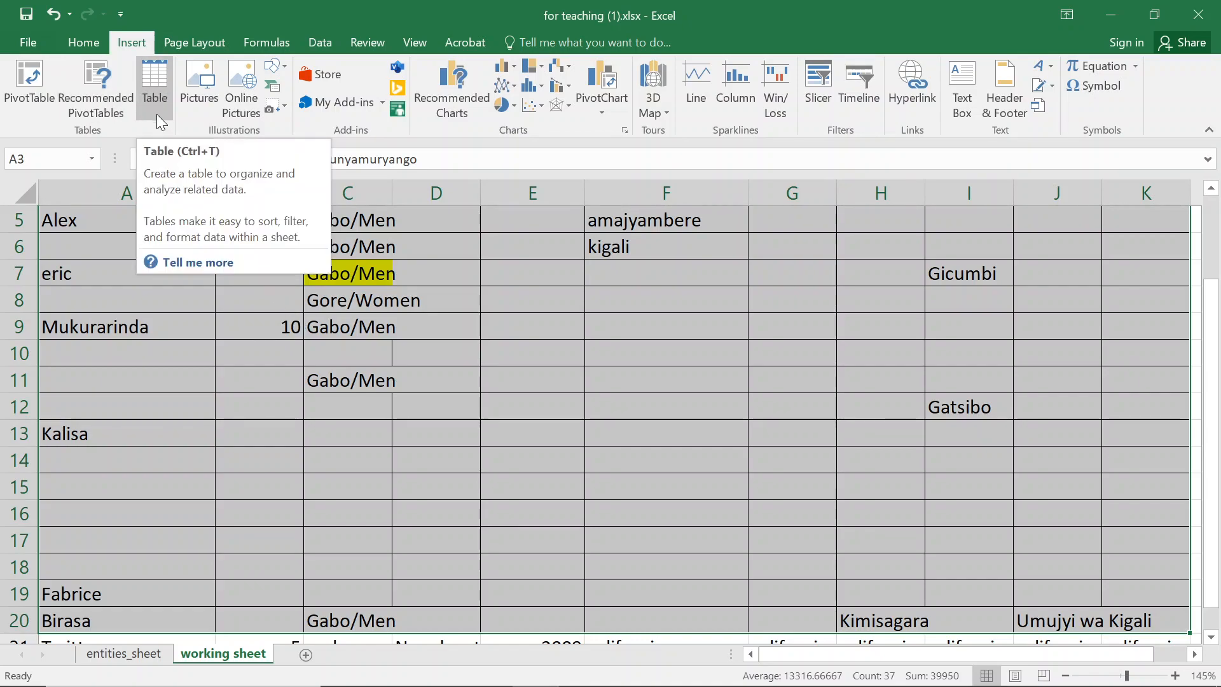
{"action": "left_click", "coordinate": [396, 406]}
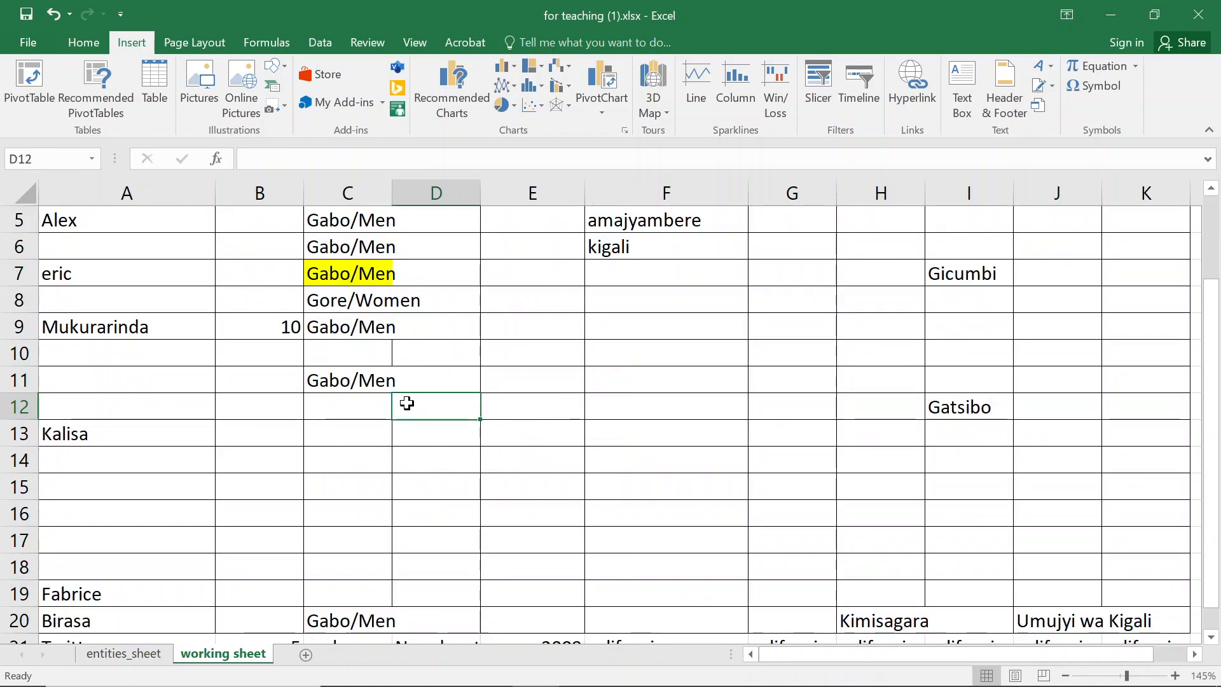
{"action": "scroll", "coordinate": [407, 402], "scroll_direction": "up", "scroll_amount": 2}
{"action": "left_click", "coordinate": [433, 390]}
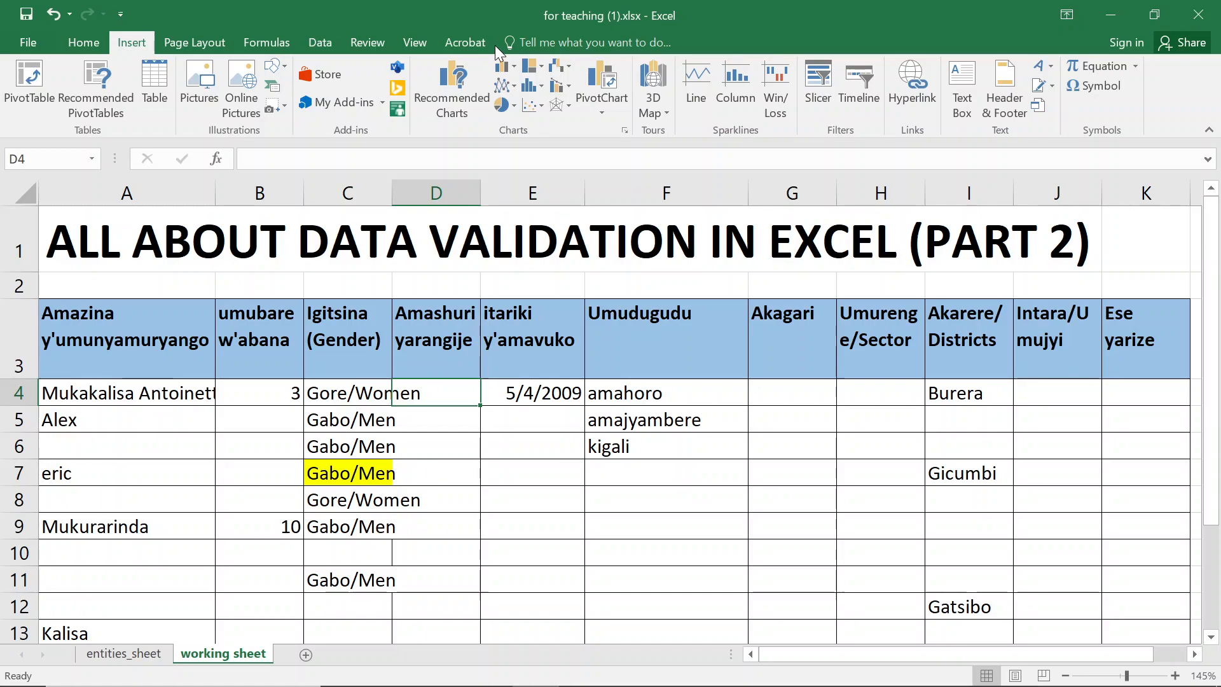
{"action": "left_click", "coordinate": [134, 342]}
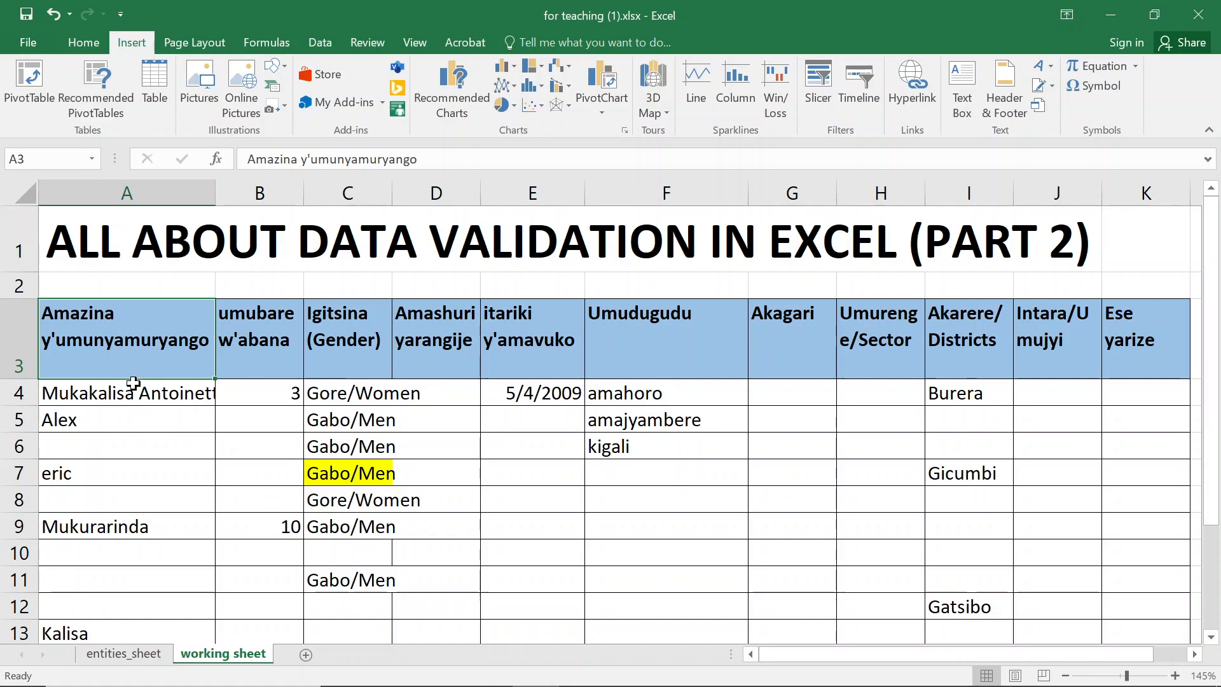
{"action": "scroll", "coordinate": [140, 368], "scroll_direction": "down", "scroll_amount": 2}
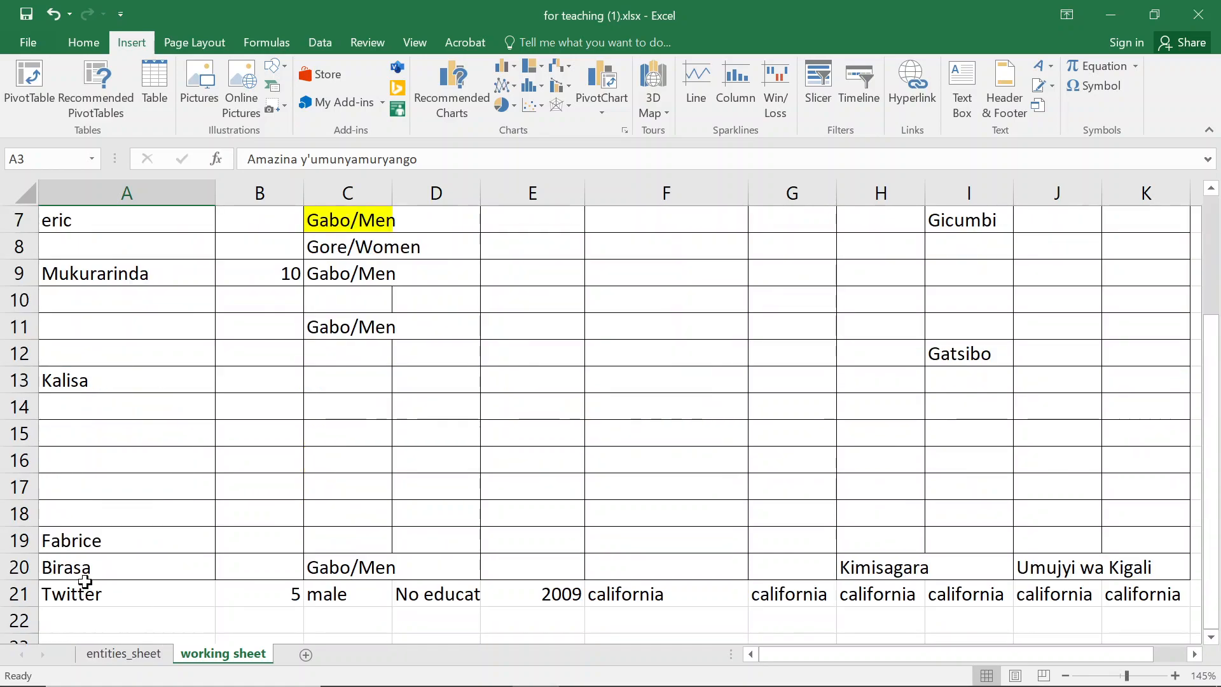
{"action": "left_click_drag", "start_coordinate": [74, 590], "coordinate": [1190, 592]}
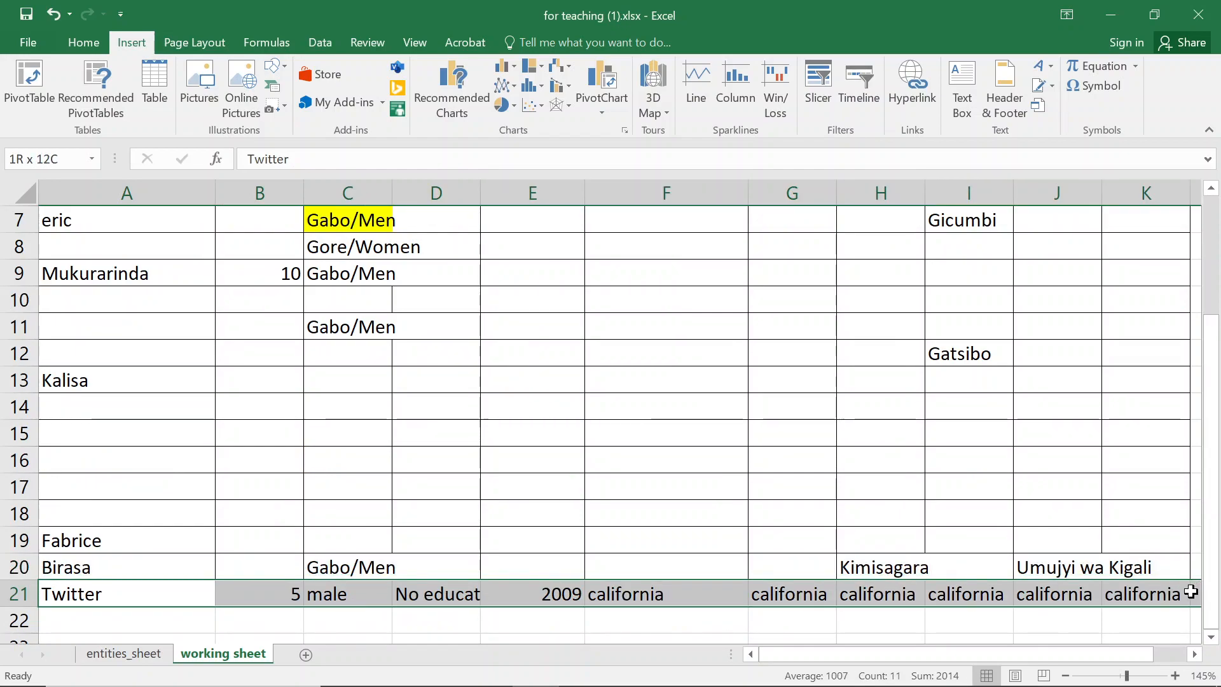
{"action": "left_click_drag", "start_coordinate": [1190, 591], "coordinate": [1191, 591]}
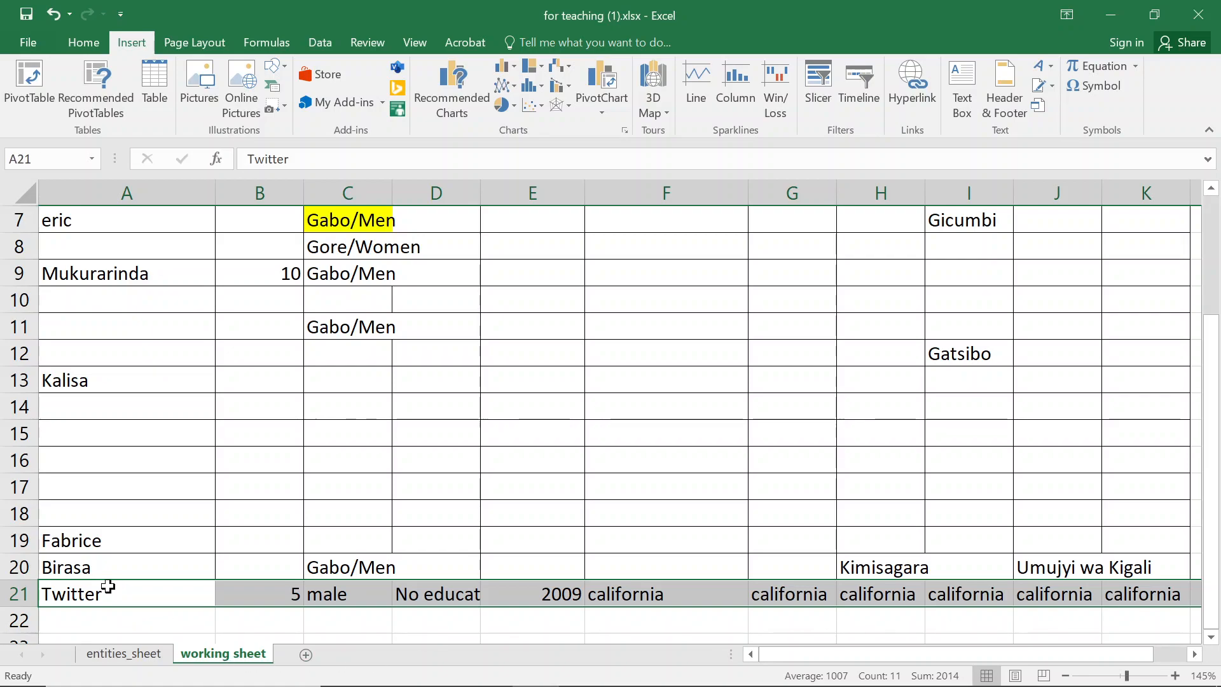
- Inspect the cells in rows 20 and 21, including the gender cell's input message
{"action": "left_click", "coordinate": [331, 563]}
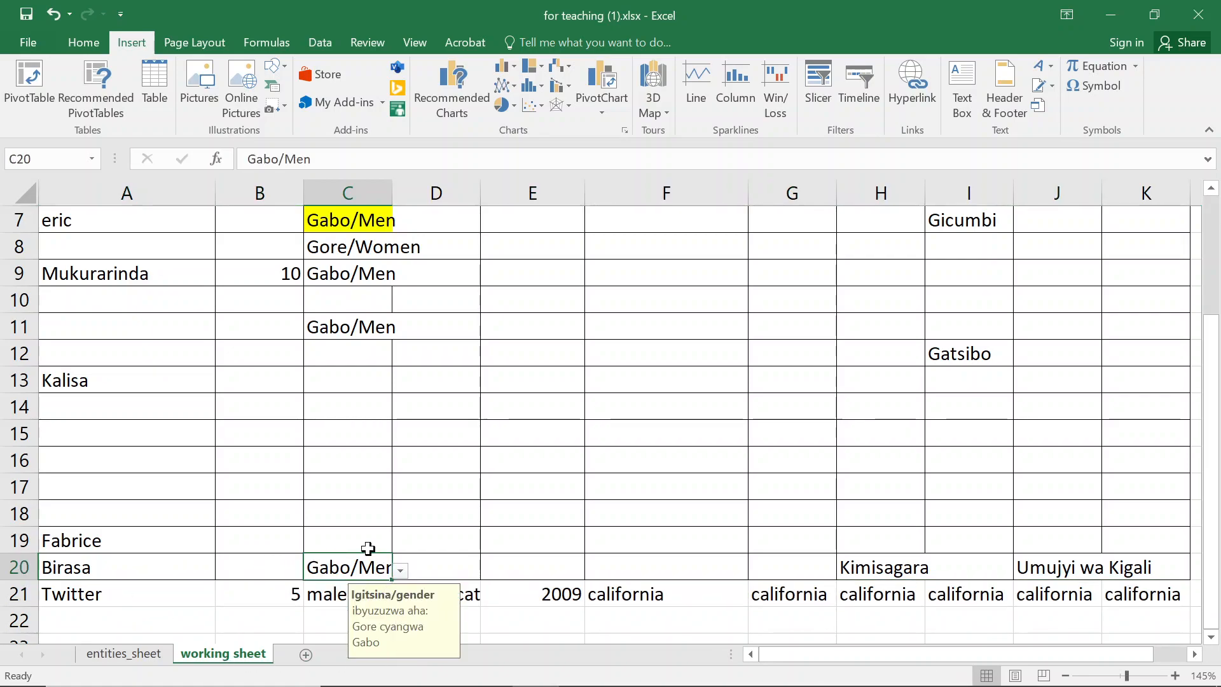
{"action": "left_click", "coordinate": [452, 574]}
{"action": "left_click", "coordinate": [525, 570]}
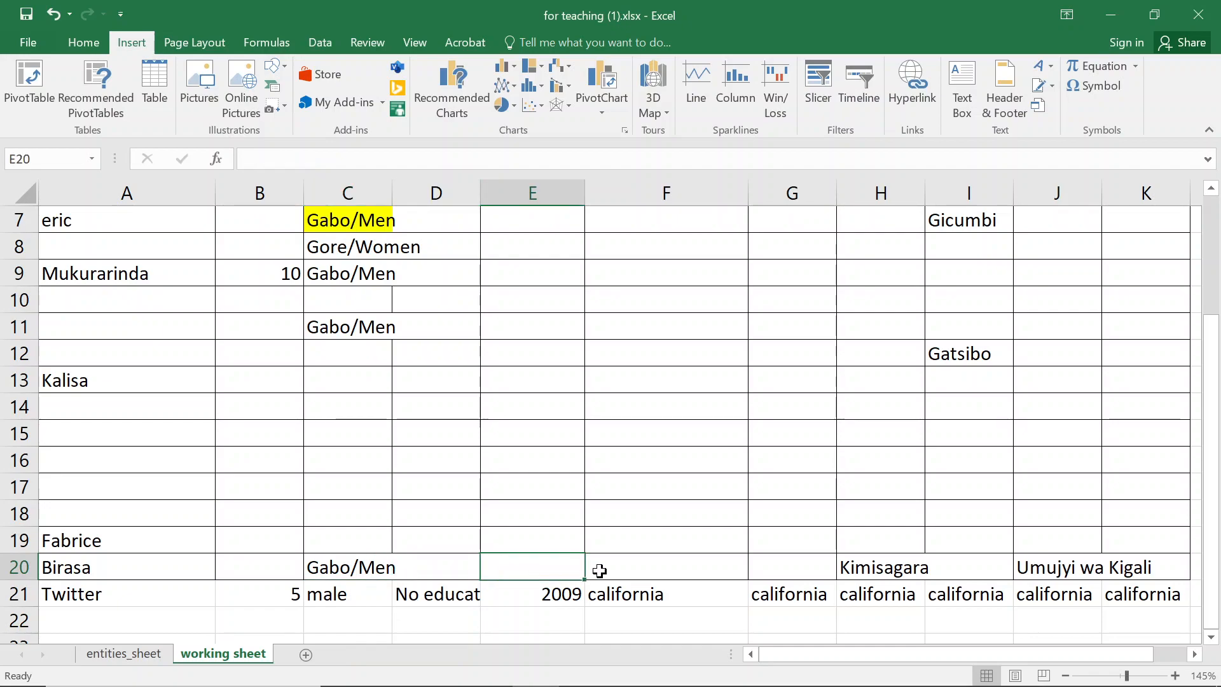
{"action": "left_click", "coordinate": [650, 571]}
{"action": "left_click", "coordinate": [914, 556]}
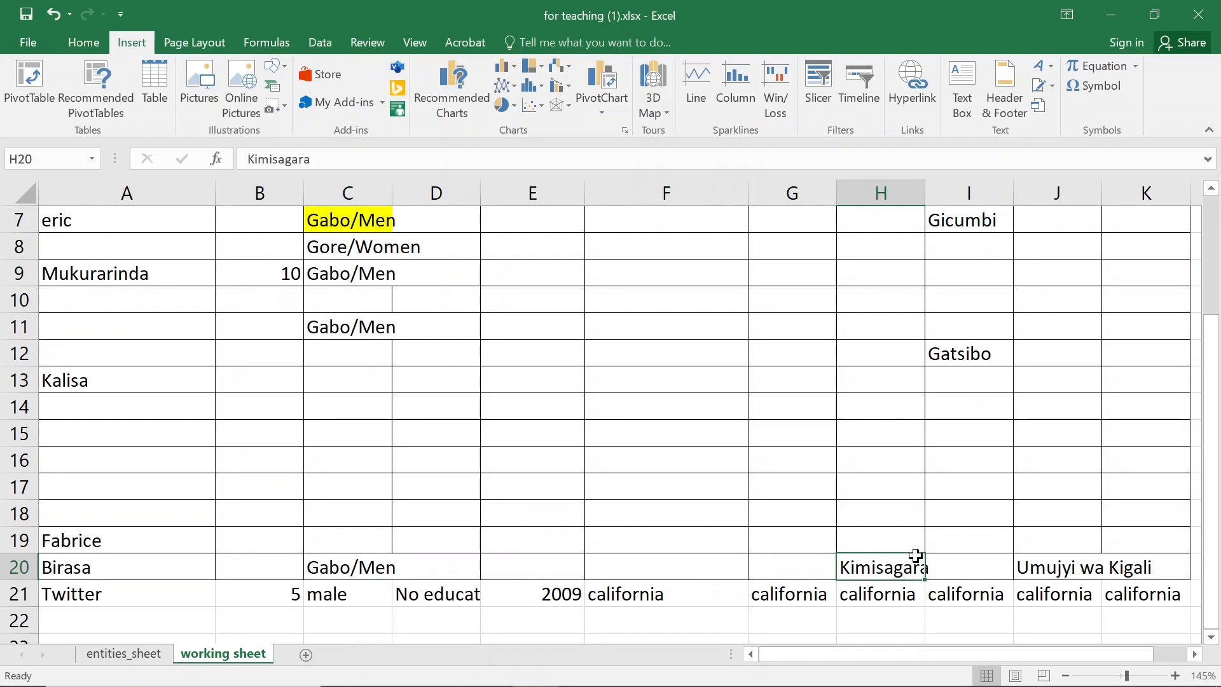
{"action": "left_click_drag", "start_coordinate": [82, 601], "coordinate": [1049, 589]}
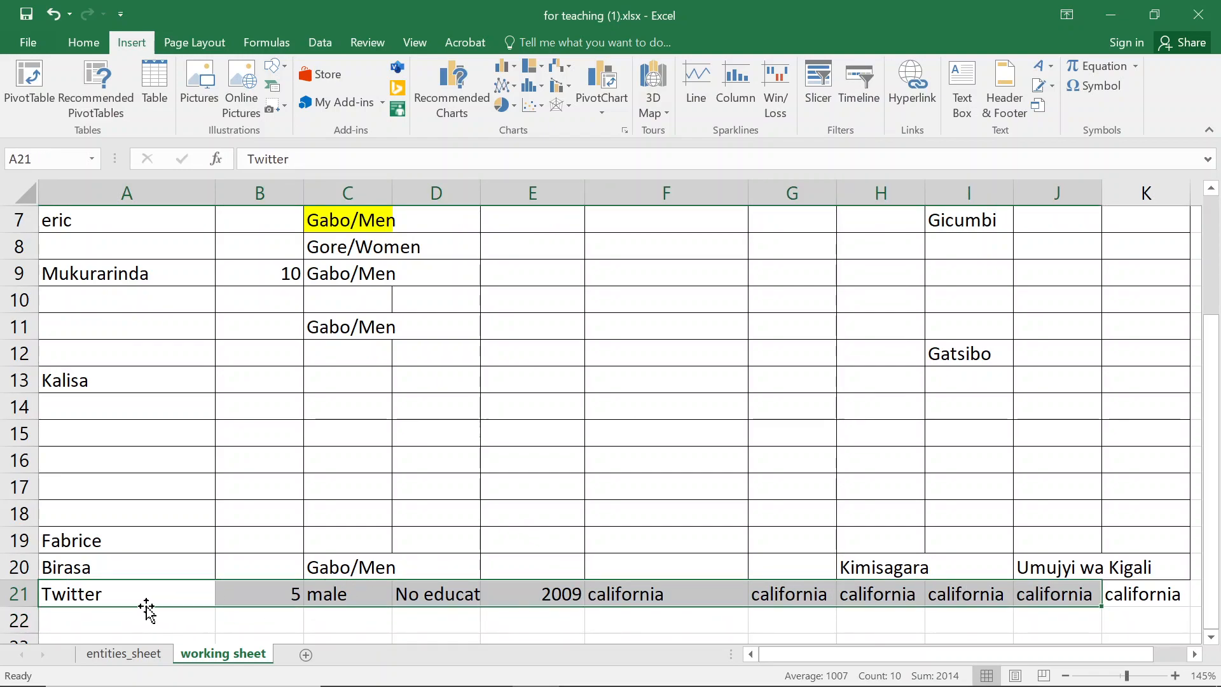
{"action": "scroll", "coordinate": [105, 373], "scroll_direction": "up", "scroll_amount": 2}
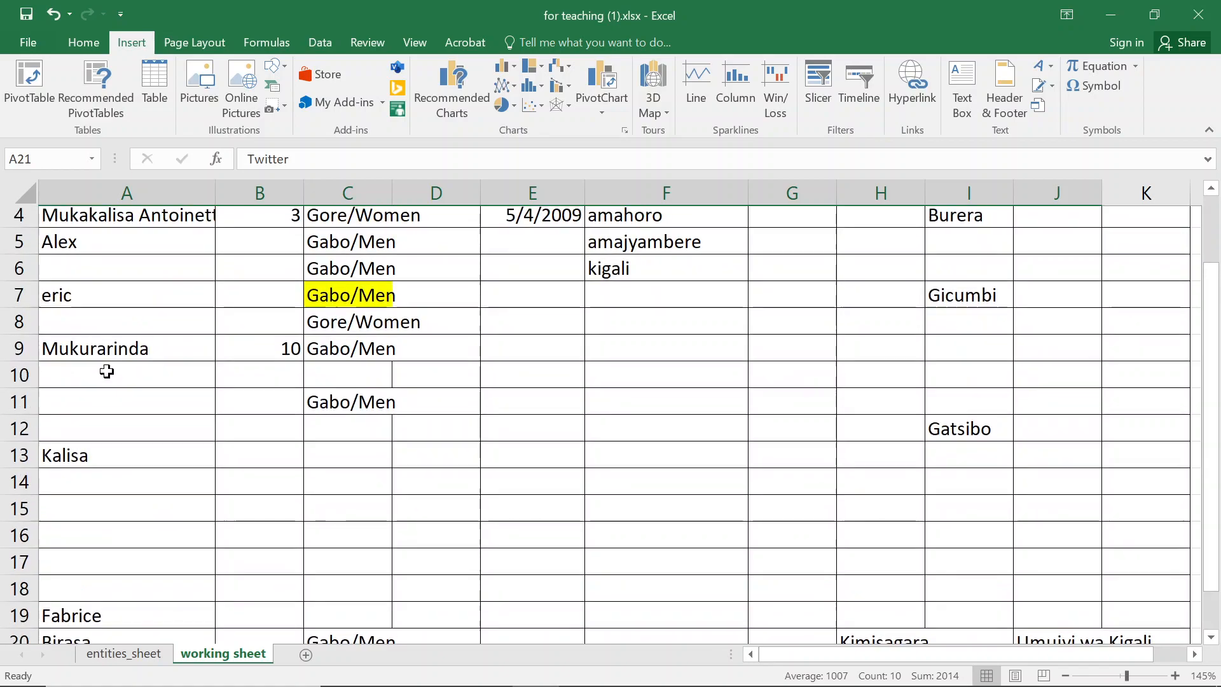
{"action": "left_click", "coordinate": [267, 346]}
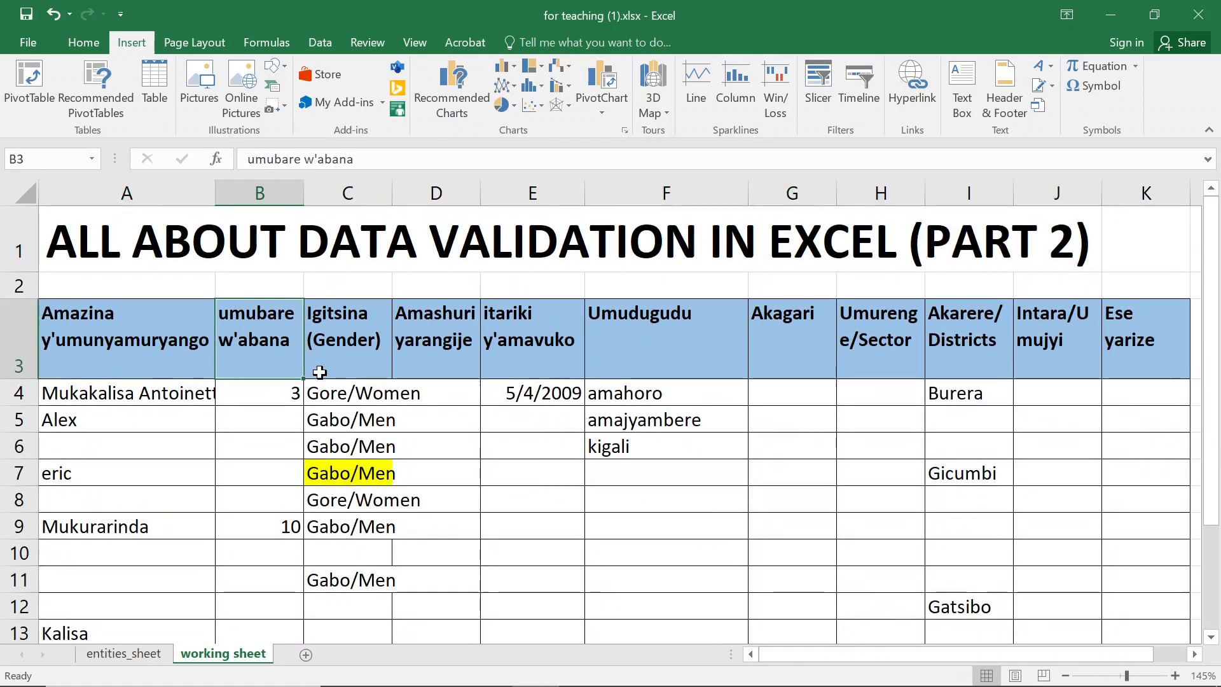
- Convert the data range from A3 to K21 into a table with headers
{"action": "left_click", "coordinate": [155, 89]}
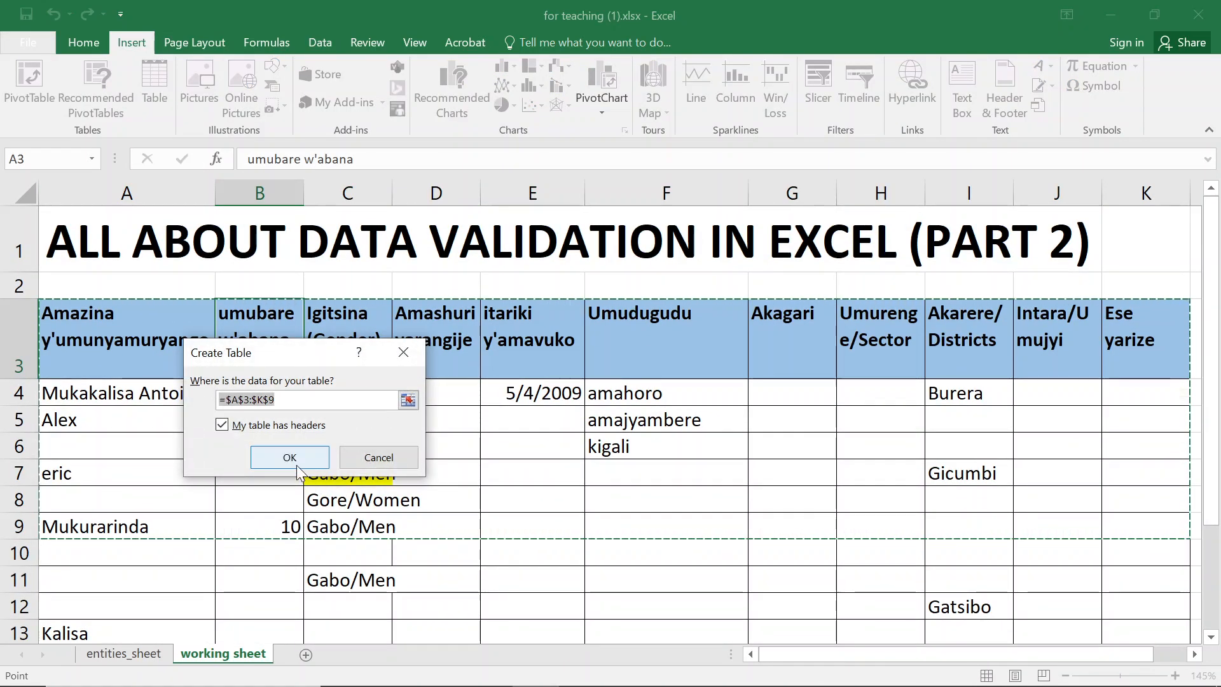
{"action": "scroll", "coordinate": [853, 499], "scroll_direction": "down", "scroll_amount": 1}
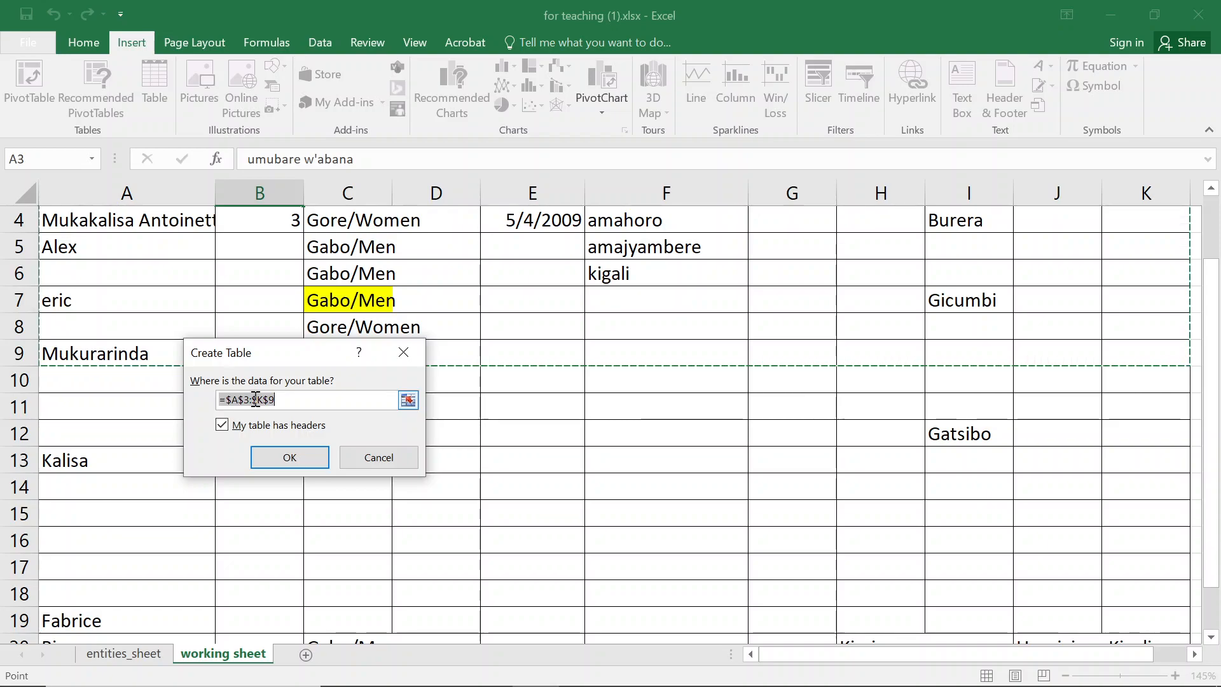
{"action": "left_click_drag", "start_coordinate": [232, 353], "coordinate": [658, 305]}
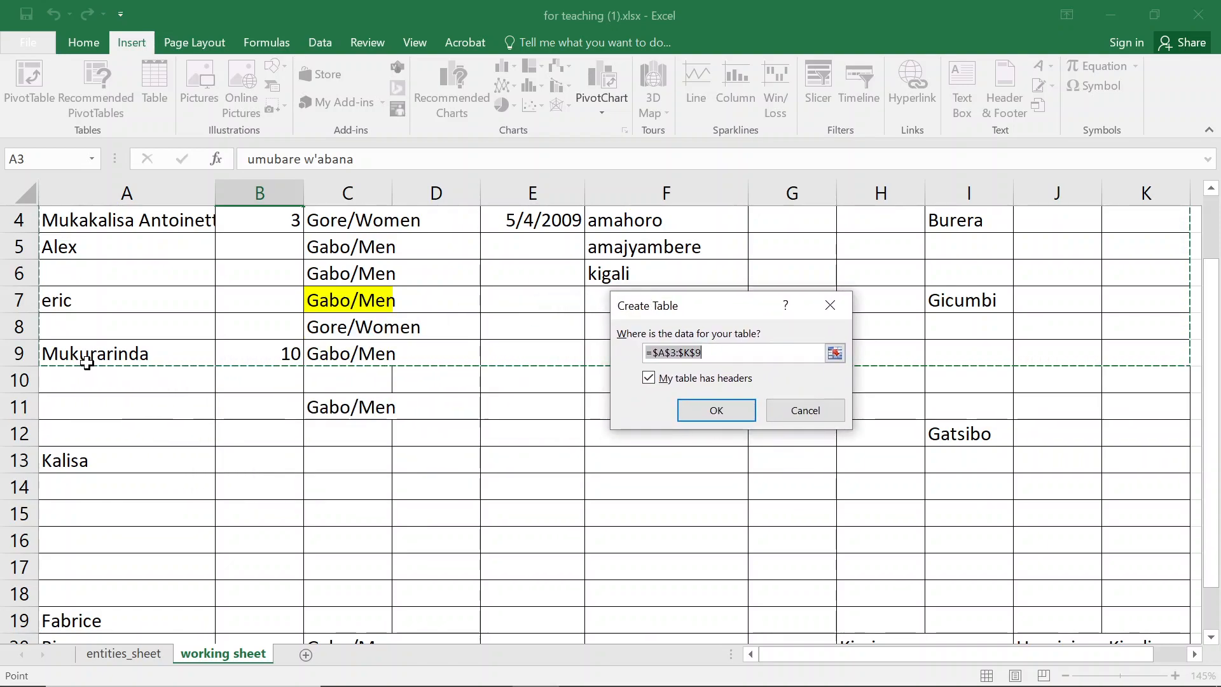
{"action": "left_click", "coordinate": [711, 354]}
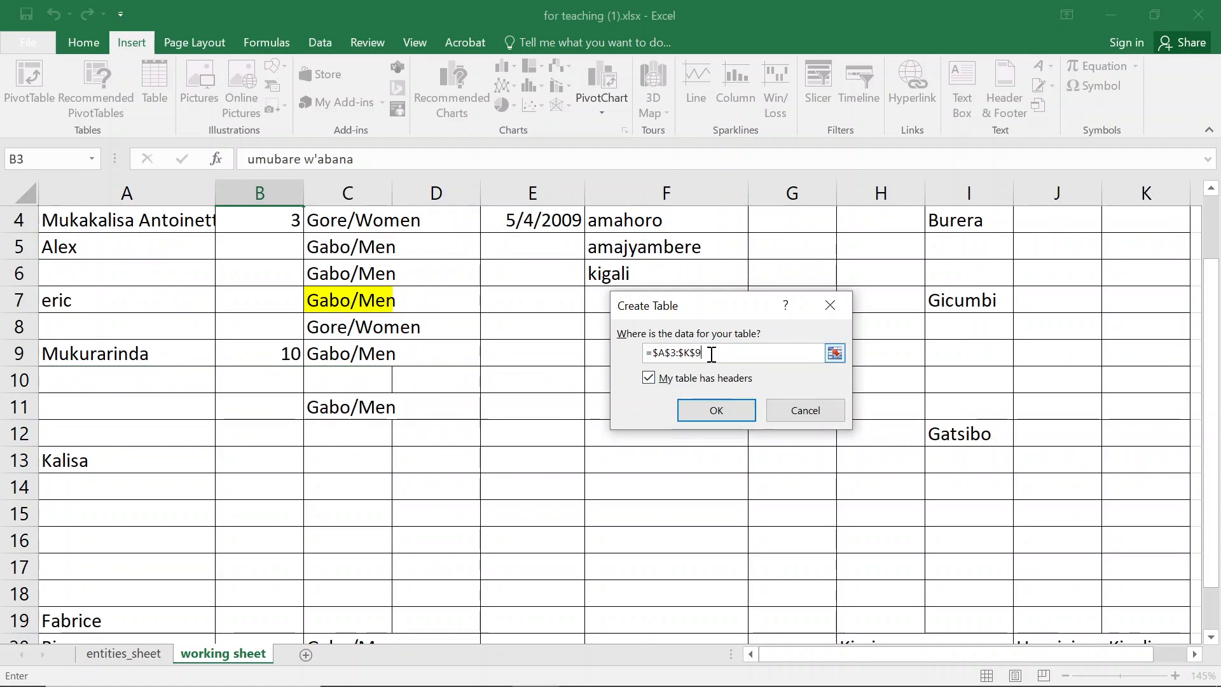
{"action": "scroll", "coordinate": [998, 546], "scroll_direction": "down", "scroll_amount": 1}
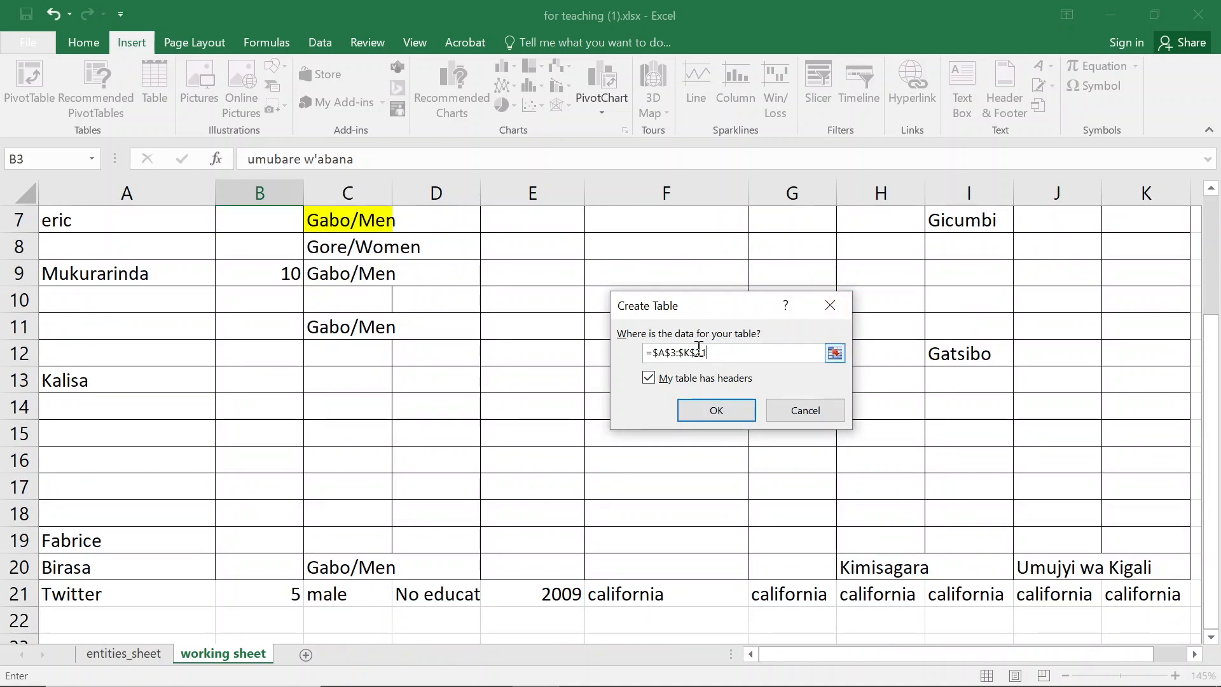
{"action": "key", "text": "Return"}
- Inspect cells of the new table, including the gender column's input message in rows 20 and 21
{"action": "scroll", "coordinate": [804, 428], "scroll_direction": "down", "scroll_amount": 1}
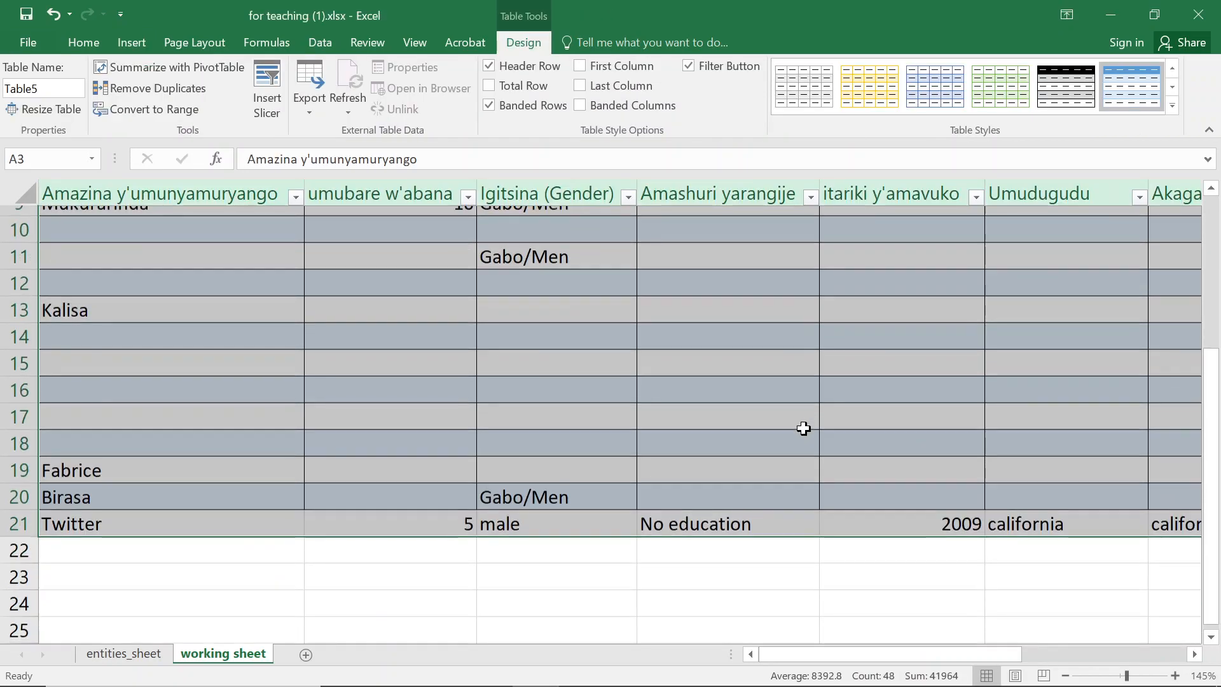
{"action": "scroll", "coordinate": [795, 432], "scroll_direction": "down", "scroll_amount": 1}
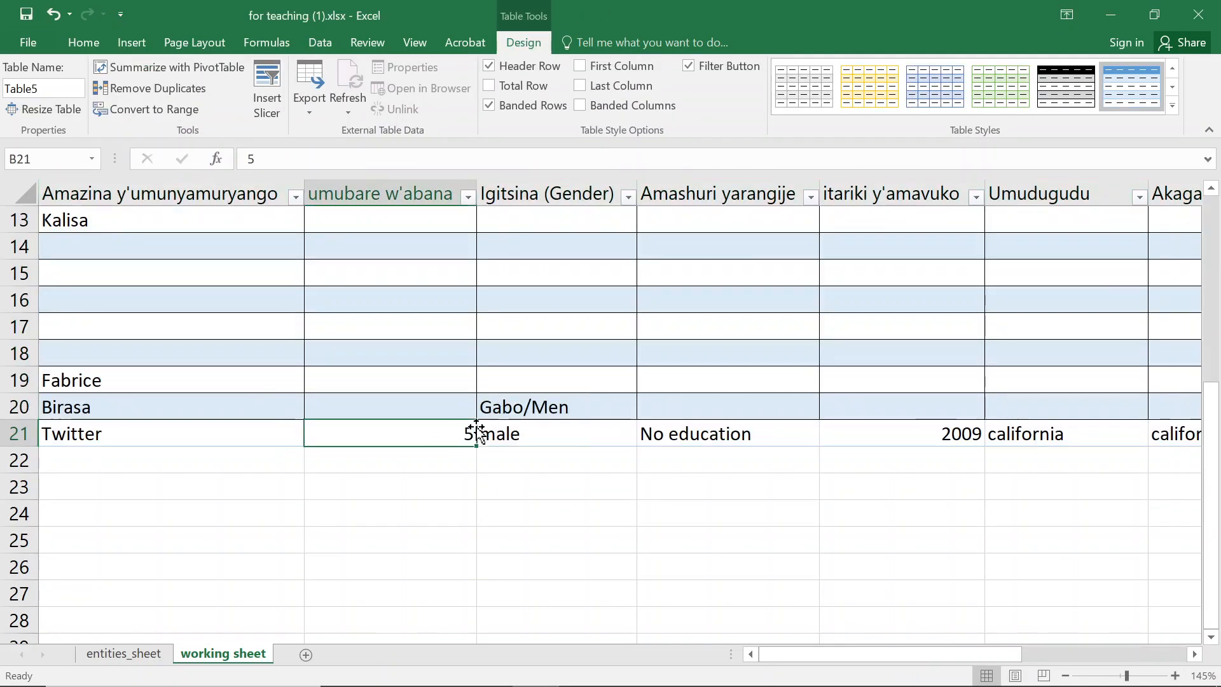
{"action": "left_click", "coordinate": [455, 400]}
{"action": "left_click", "coordinate": [439, 308]}
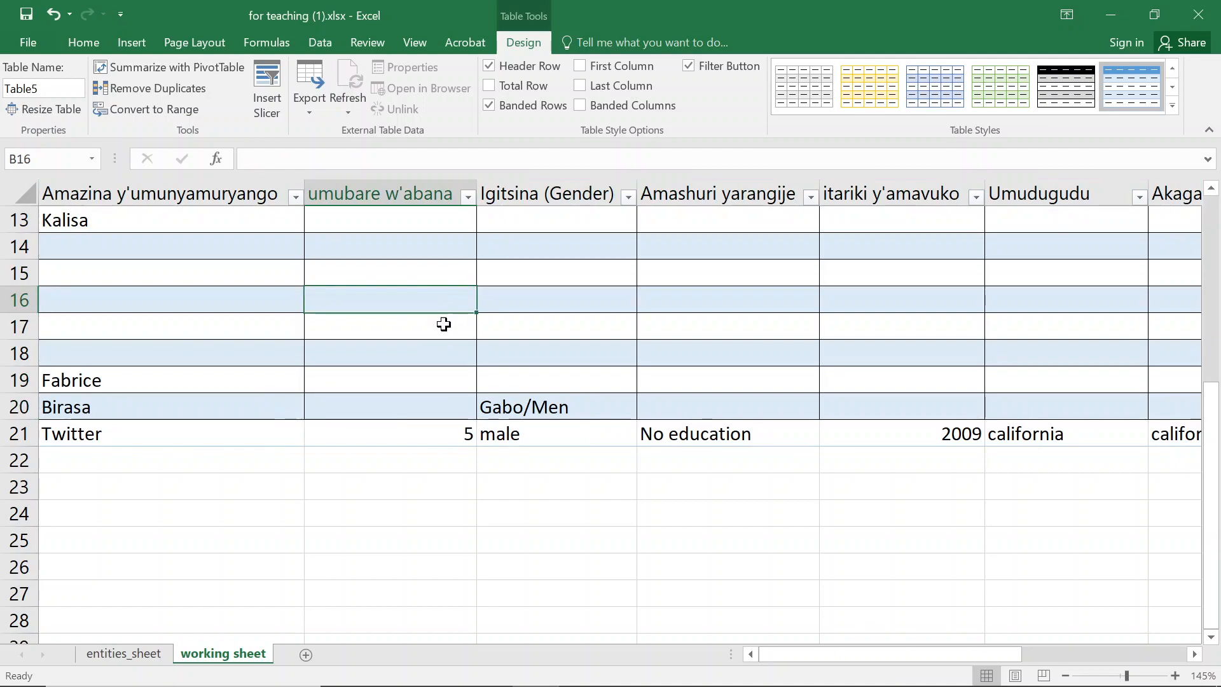
{"action": "scroll", "coordinate": [423, 308], "scroll_direction": "up", "scroll_amount": 2}
{"action": "scroll", "coordinate": [425, 308], "scroll_direction": "up", "scroll_amount": 2}
{"action": "left_click", "coordinate": [445, 393]}
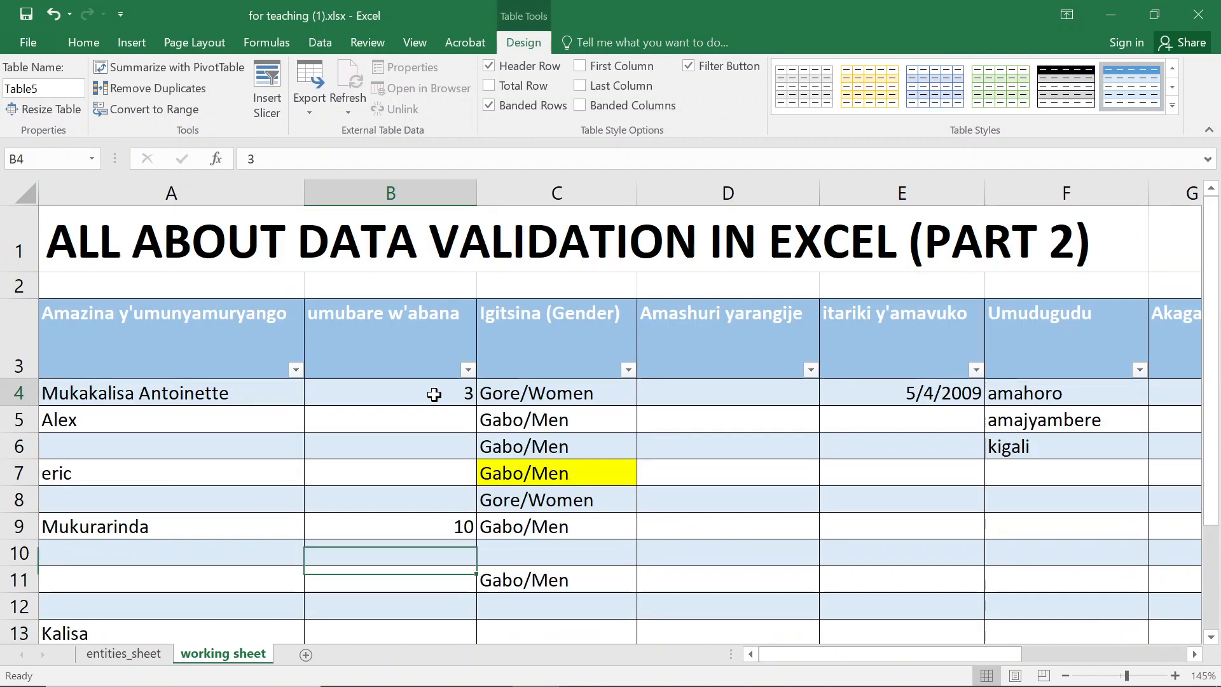
{"action": "left_click", "coordinate": [545, 442]}
{"action": "scroll", "coordinate": [613, 457], "scroll_direction": "down", "scroll_amount": 3}
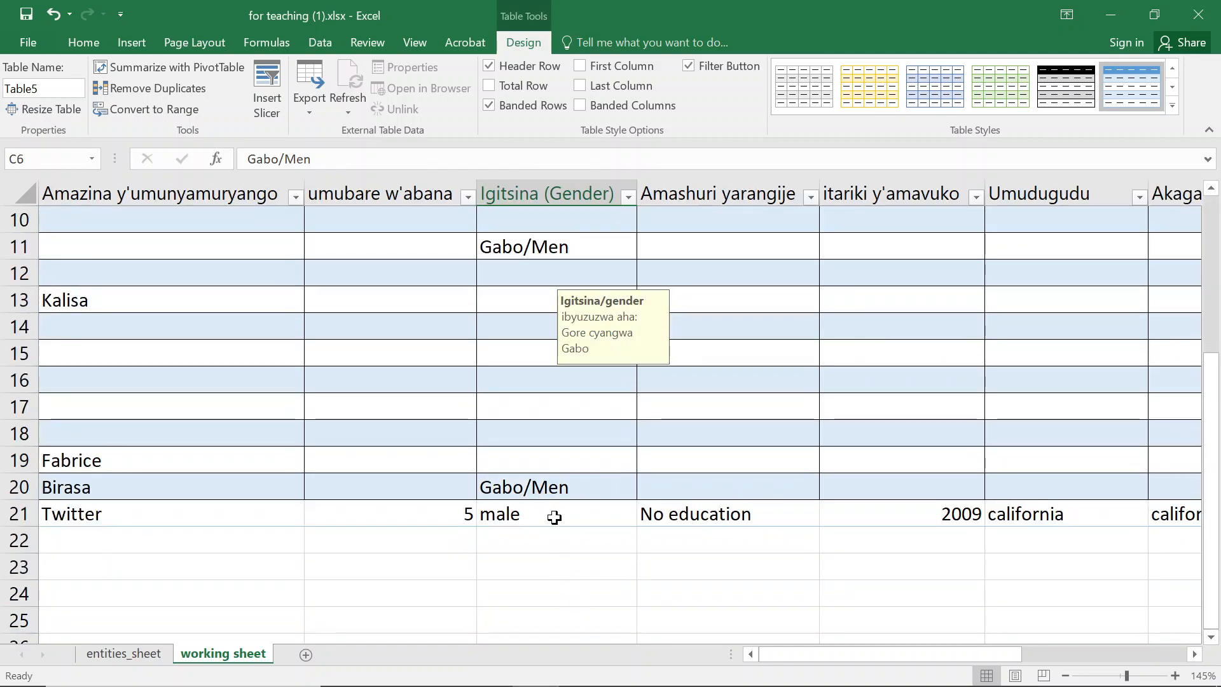
{"action": "left_click", "coordinate": [552, 512]}
{"action": "left_click", "coordinate": [549, 475]}
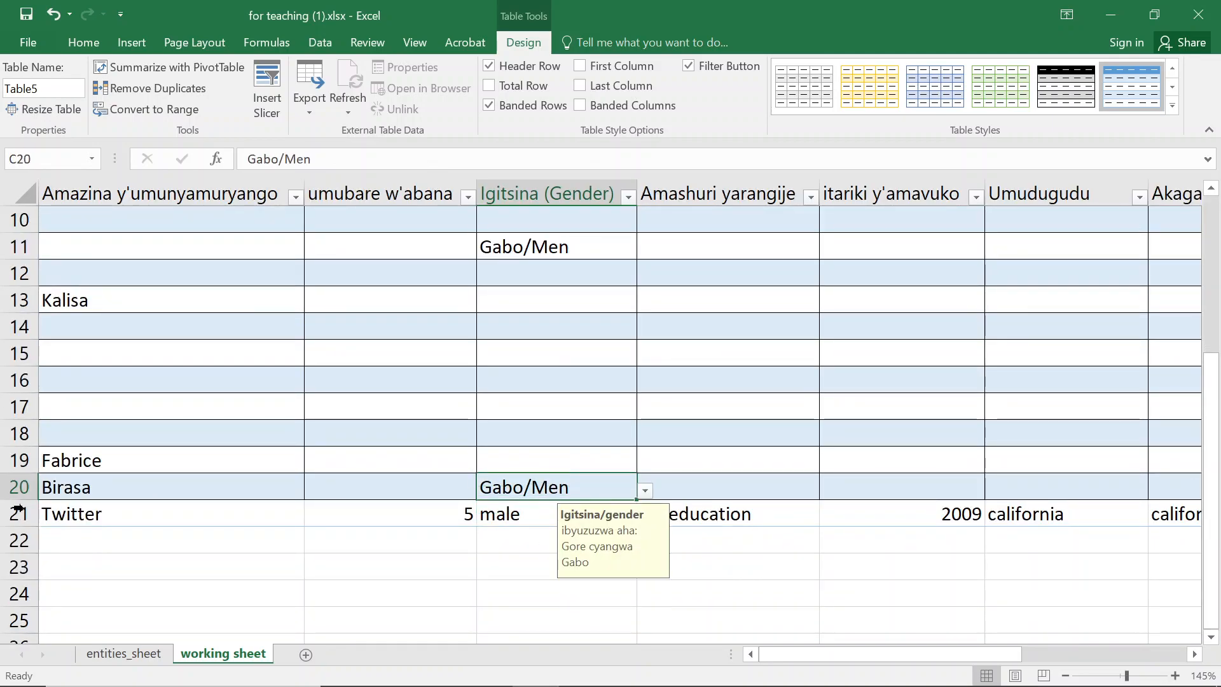
- Clear the data from table row 21
{"action": "left_click_drag", "start_coordinate": [84, 511], "coordinate": [766, 526]}
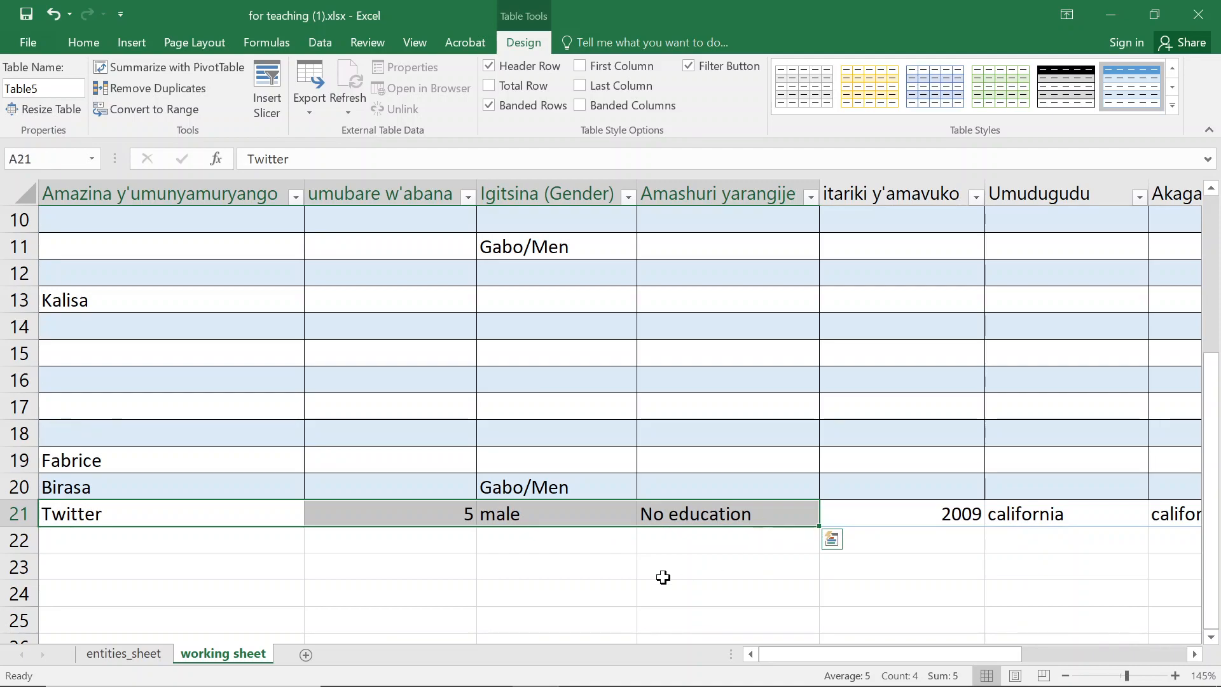
{"action": "left_click", "coordinate": [390, 515]}
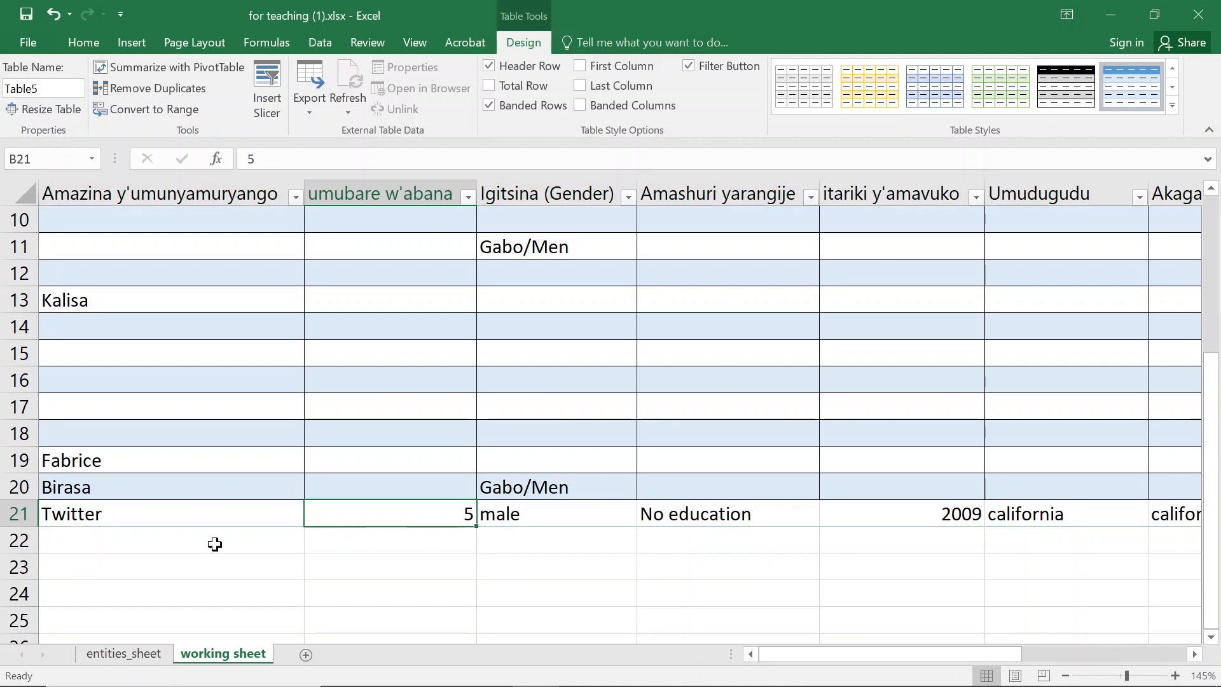
{"action": "left_click", "coordinate": [197, 401]}
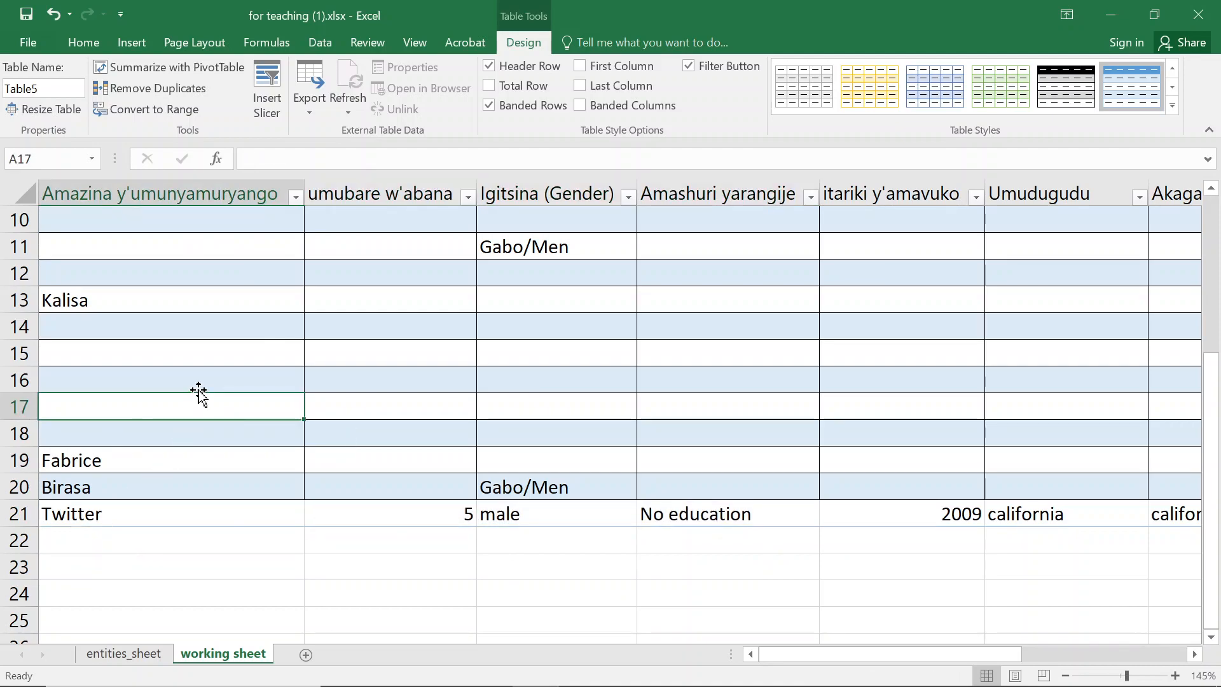
{"action": "right_click", "coordinate": [12, 513]}
{"action": "left_click", "coordinate": [51, 384]}
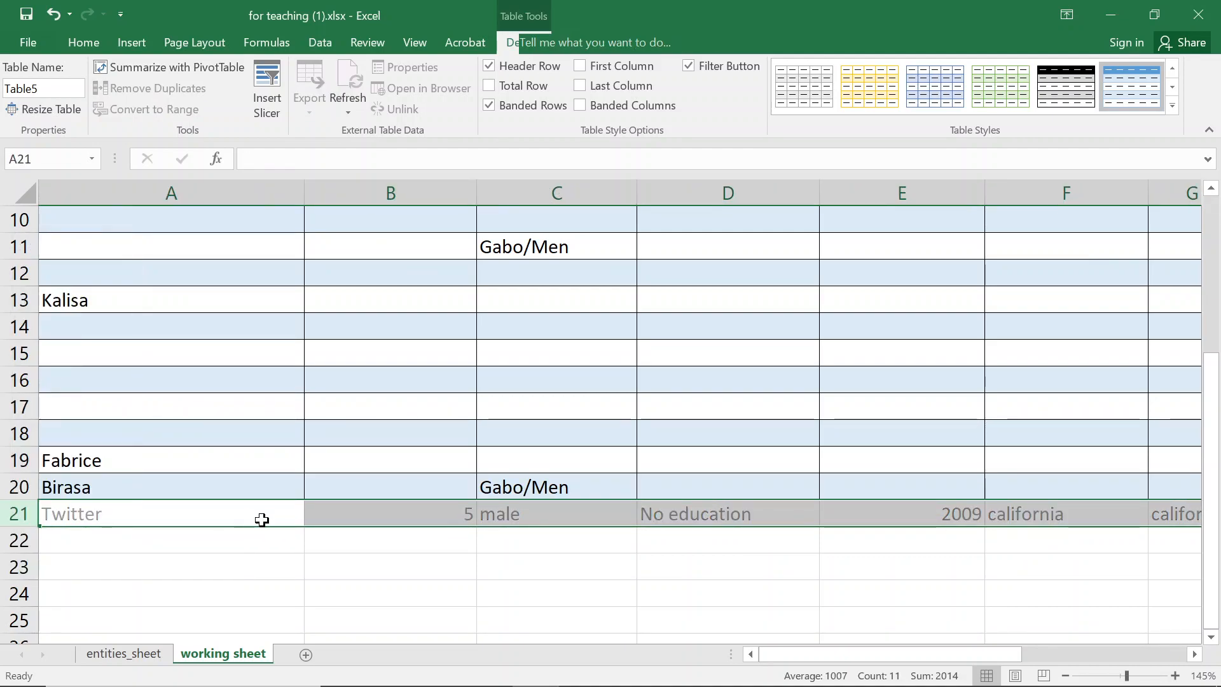
{"action": "left_click", "coordinate": [534, 413]}
{"action": "scroll", "coordinate": [533, 442], "scroll_direction": "up", "scroll_amount": 3}
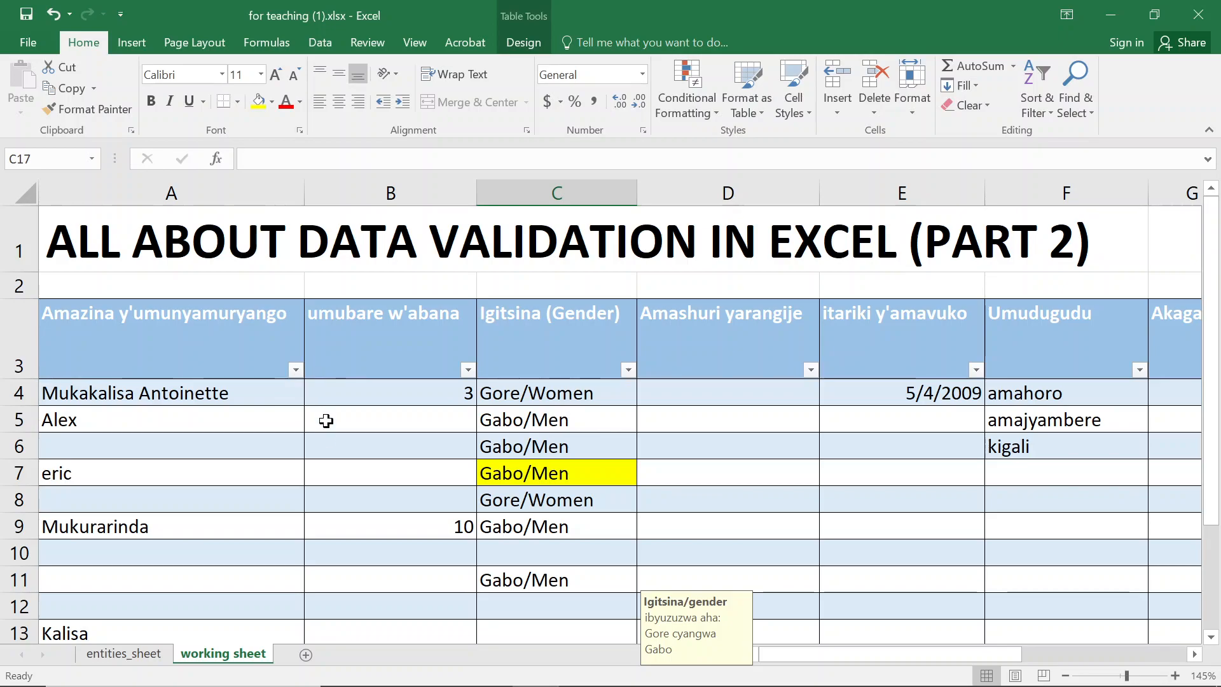
{"action": "scroll", "coordinate": [327, 420], "scroll_direction": "down", "scroll_amount": 2}
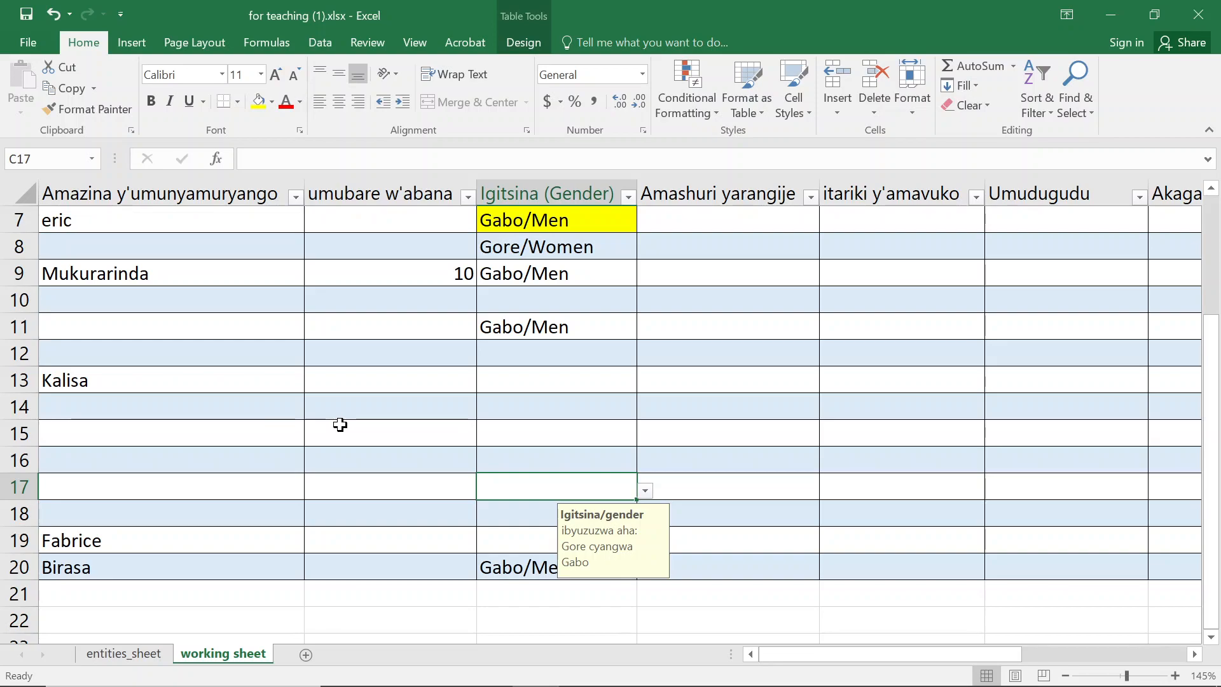
- Enter twitter as the name in row 21 and try to enter 19 as its number of children
{"action": "left_click", "coordinate": [166, 584]}
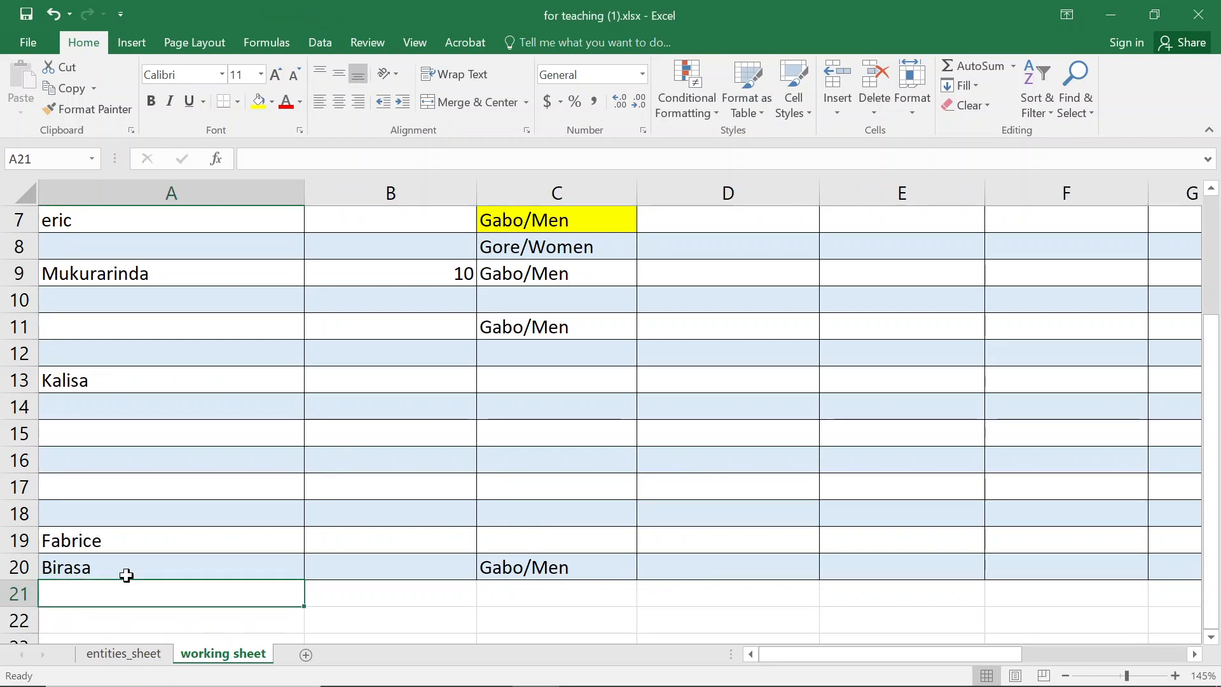
{"action": "type", "text": "twitter"}
{"action": "key", "text": "Tab"}
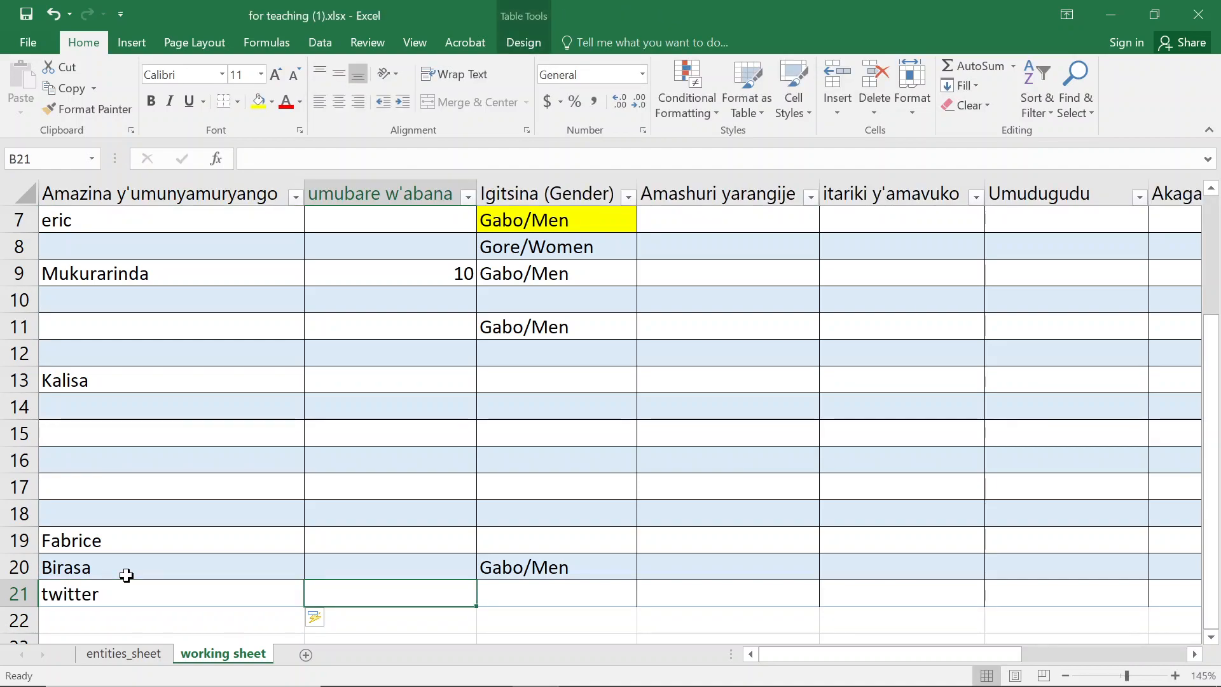
{"action": "type", "text": "8"}
{"action": "key", "text": "BackSpace"}
{"action": "type", "text": "19"}
{"action": "key", "text": "Return"}
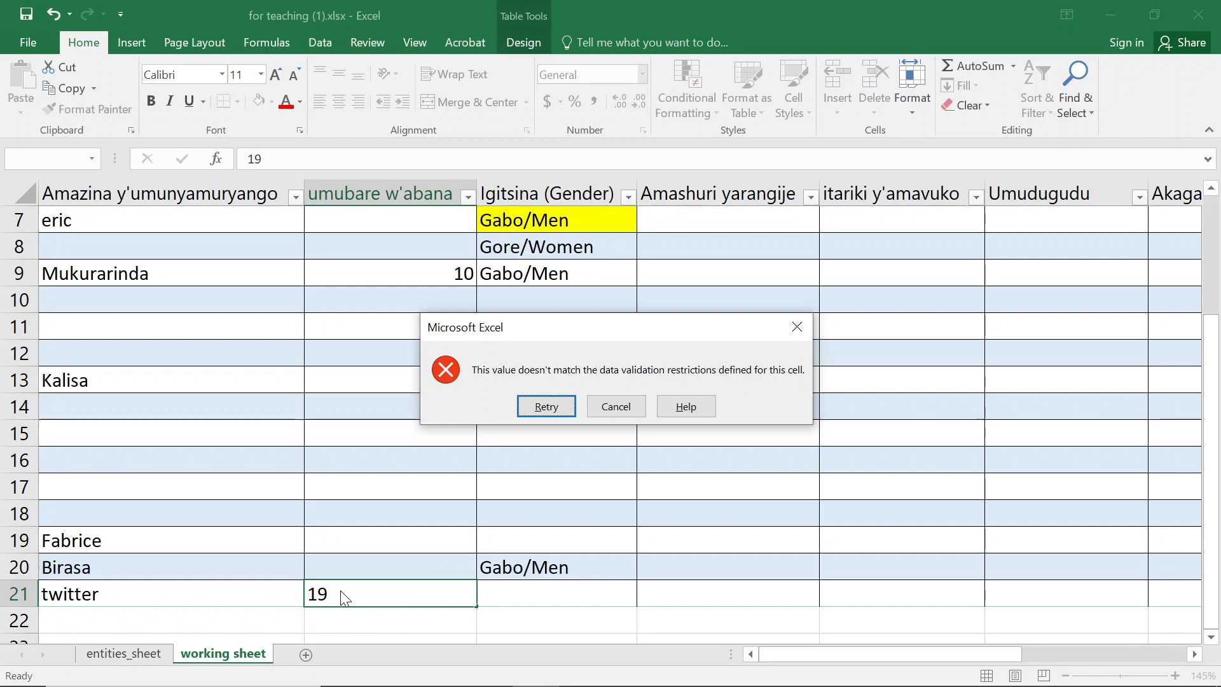
{"action": "left_click", "coordinate": [621, 412]}
- Open the Data Validation settings of the children column to review its criteria
{"action": "left_click", "coordinate": [383, 568]}
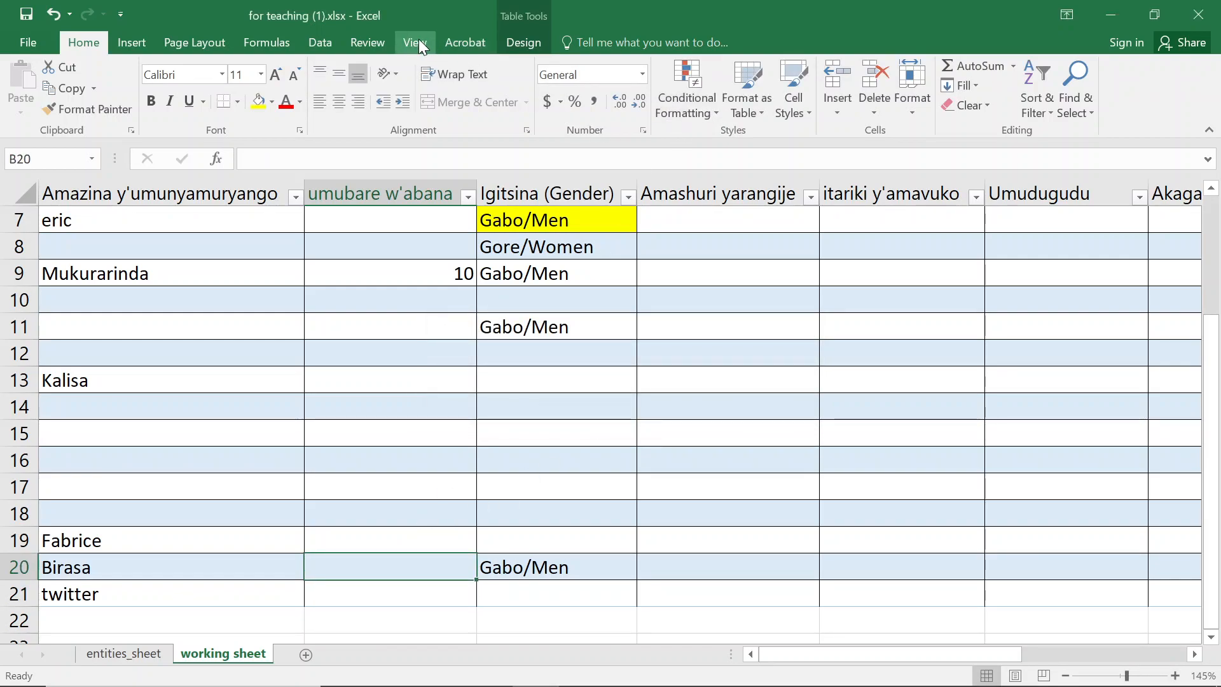
{"action": "left_click", "coordinate": [328, 44]}
{"action": "left_click", "coordinate": [791, 105]}
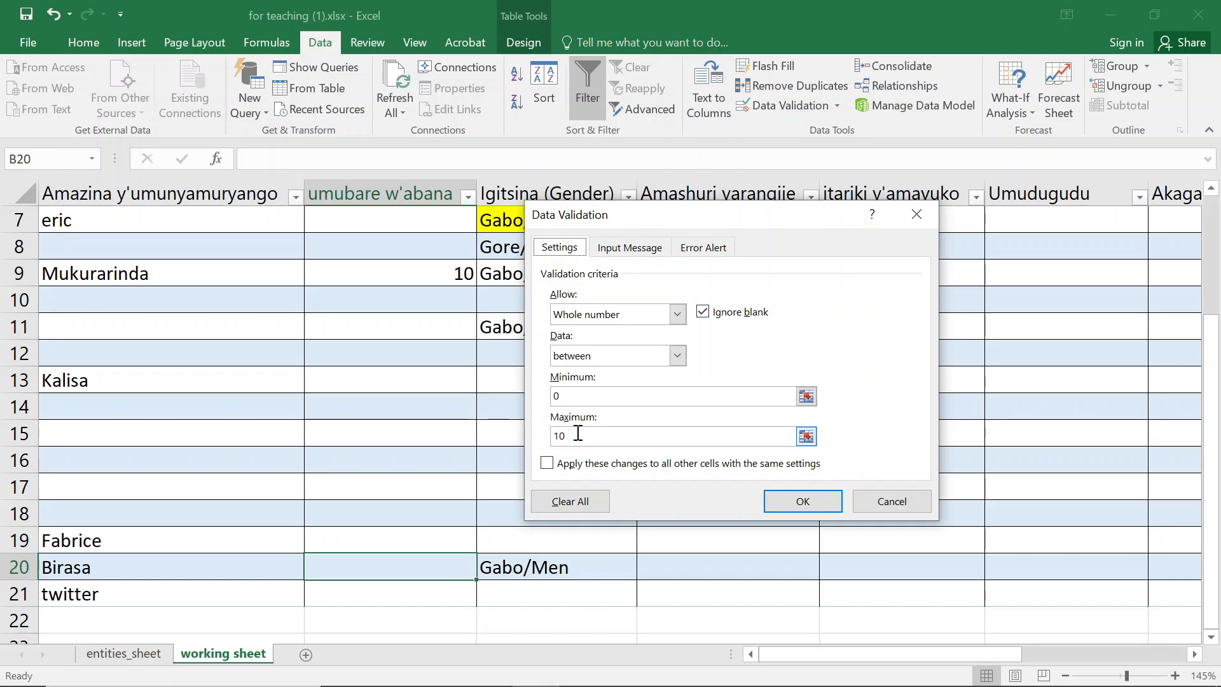
{"action": "left_click", "coordinate": [916, 215]}
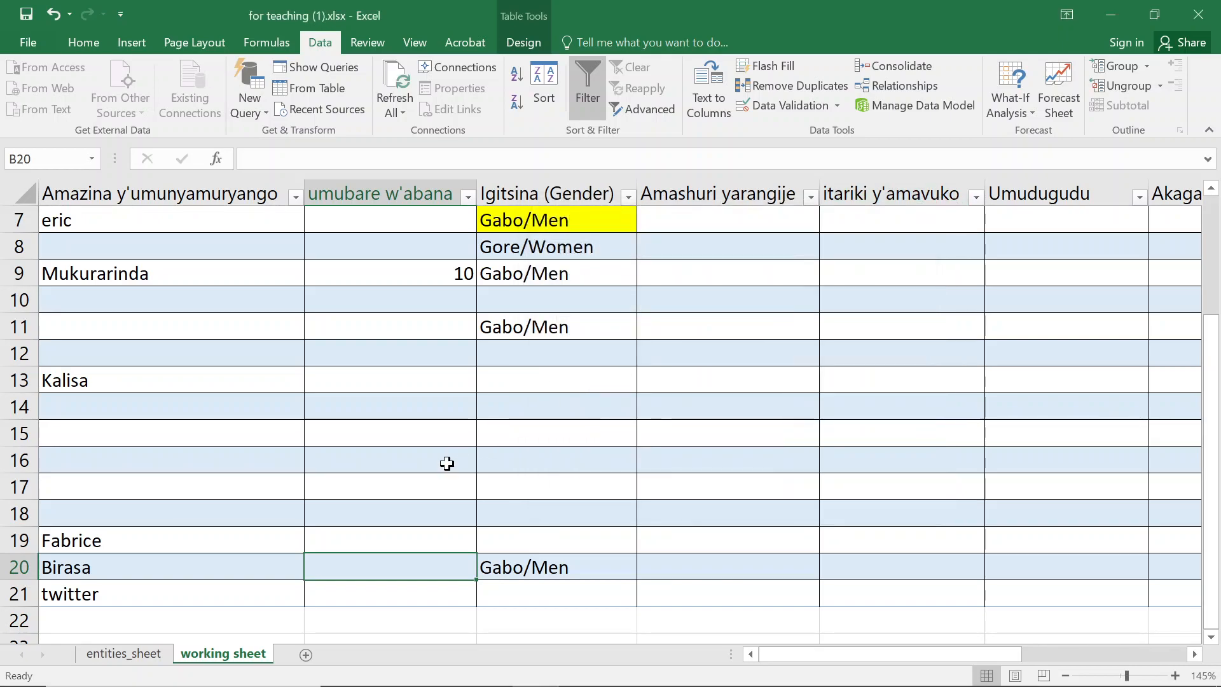
- Try 19 again in row 21's children cell, then enter 10 instead
{"action": "left_click", "coordinate": [371, 589]}
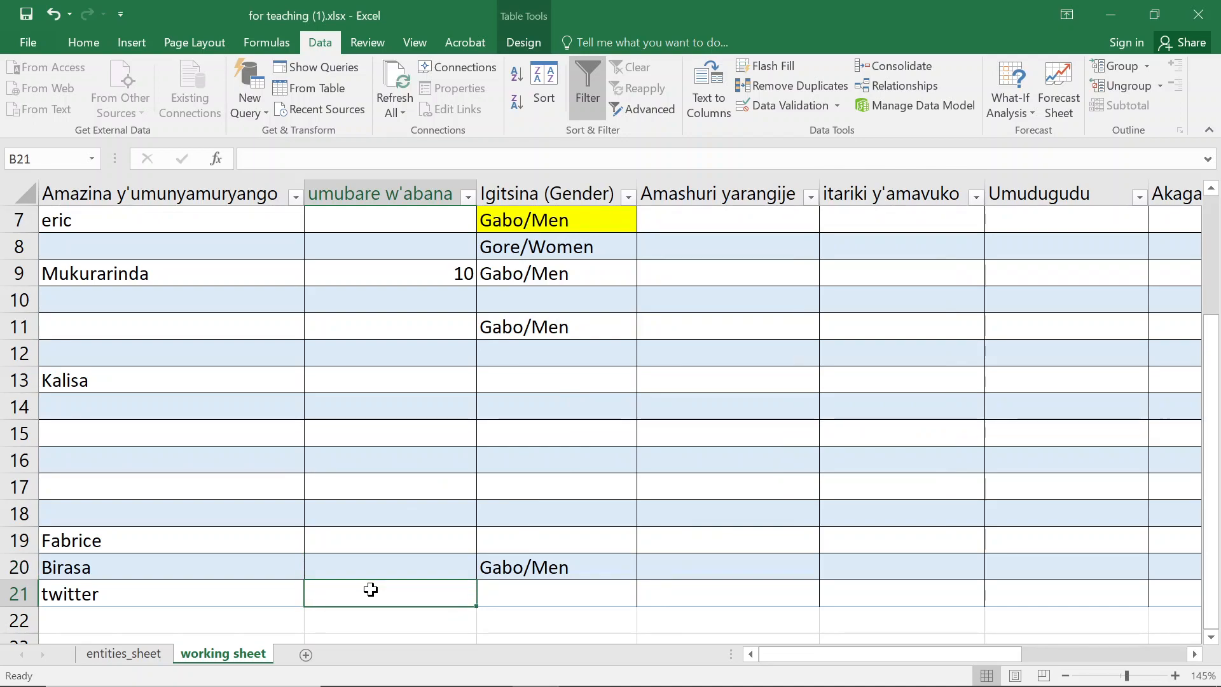
{"action": "left_click", "coordinate": [428, 196]}
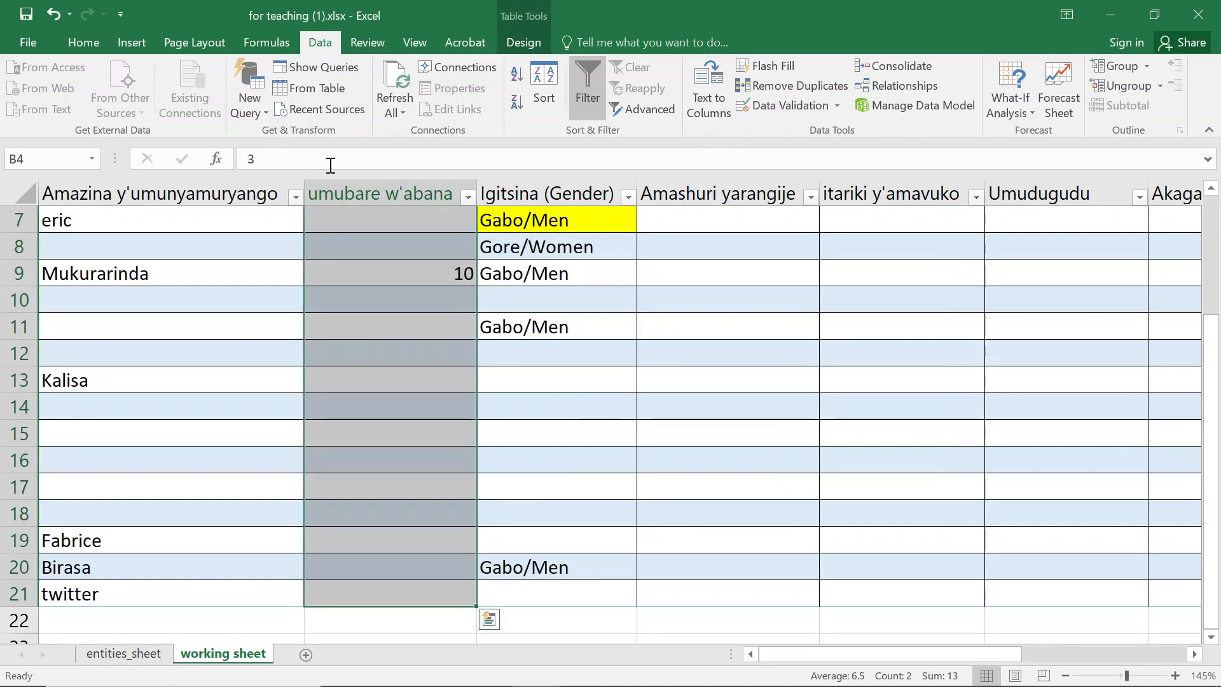
{"action": "left_click", "coordinate": [380, 601]}
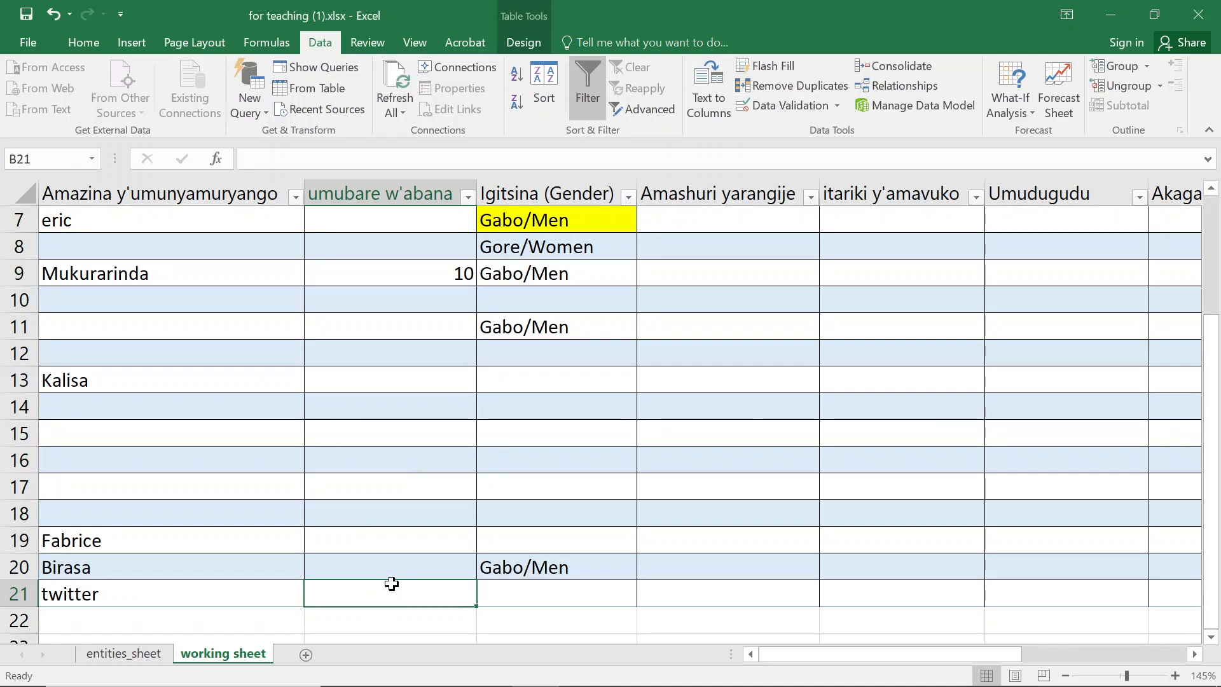
{"action": "type", "text": "19"}
{"action": "key", "text": "Return"}
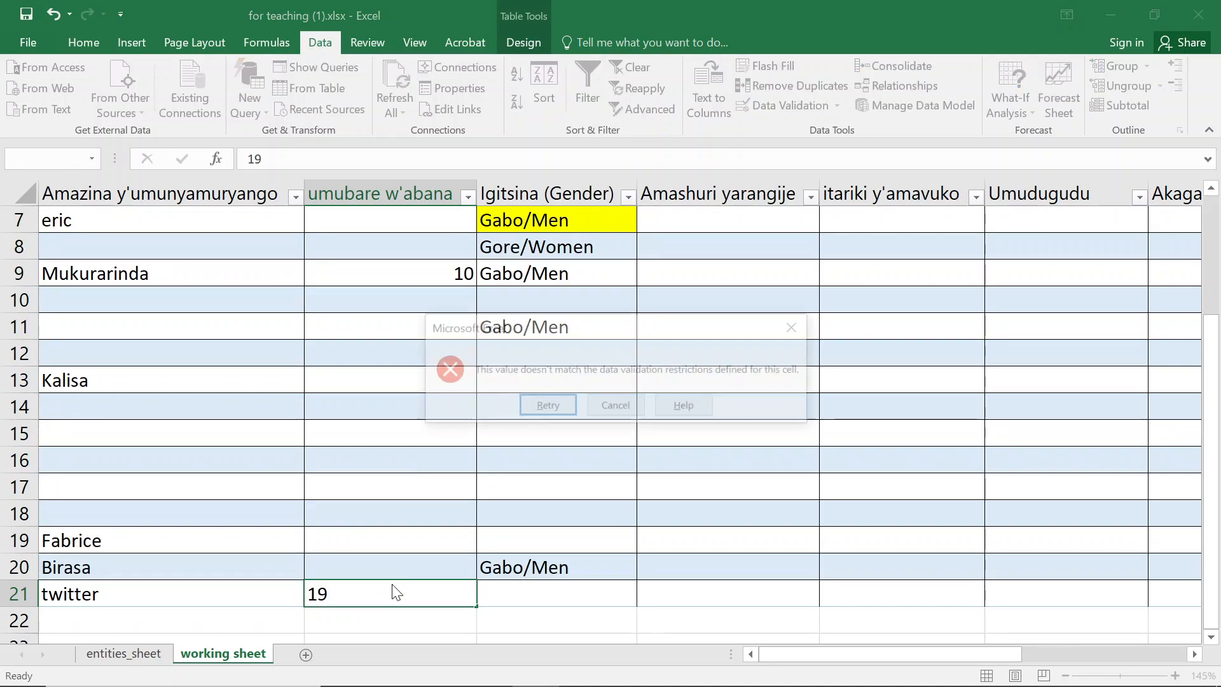
{"action": "key", "text": "Escape"}
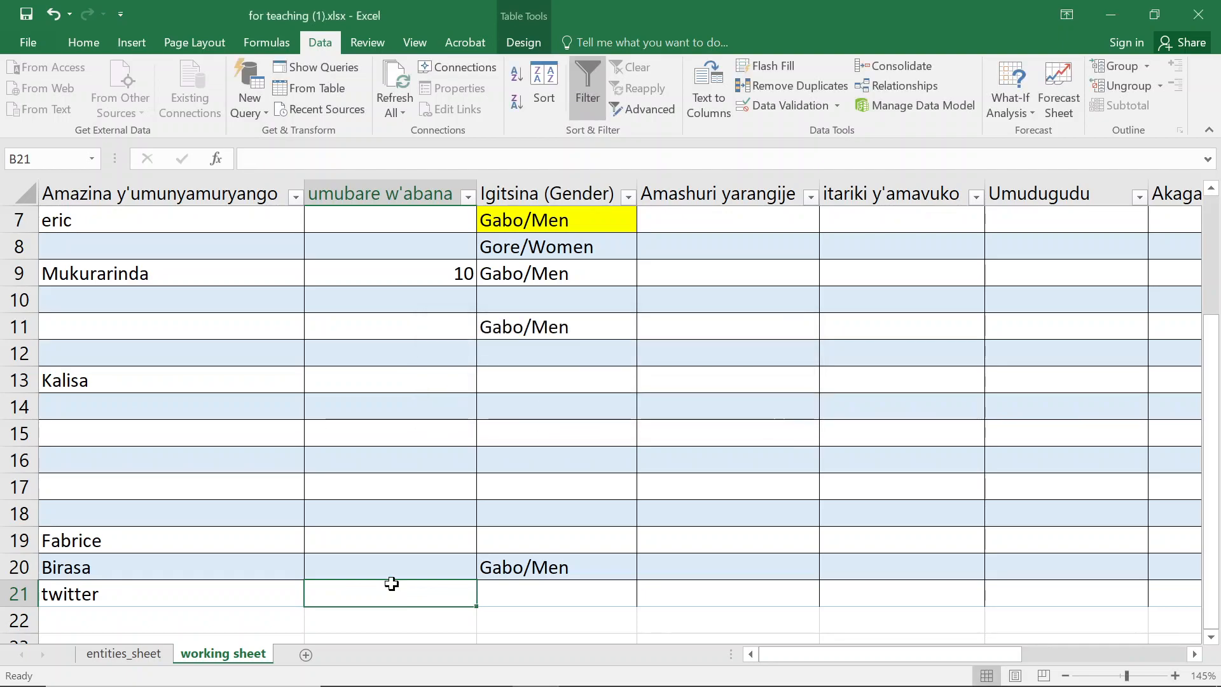
{"action": "type", "text": "10"}
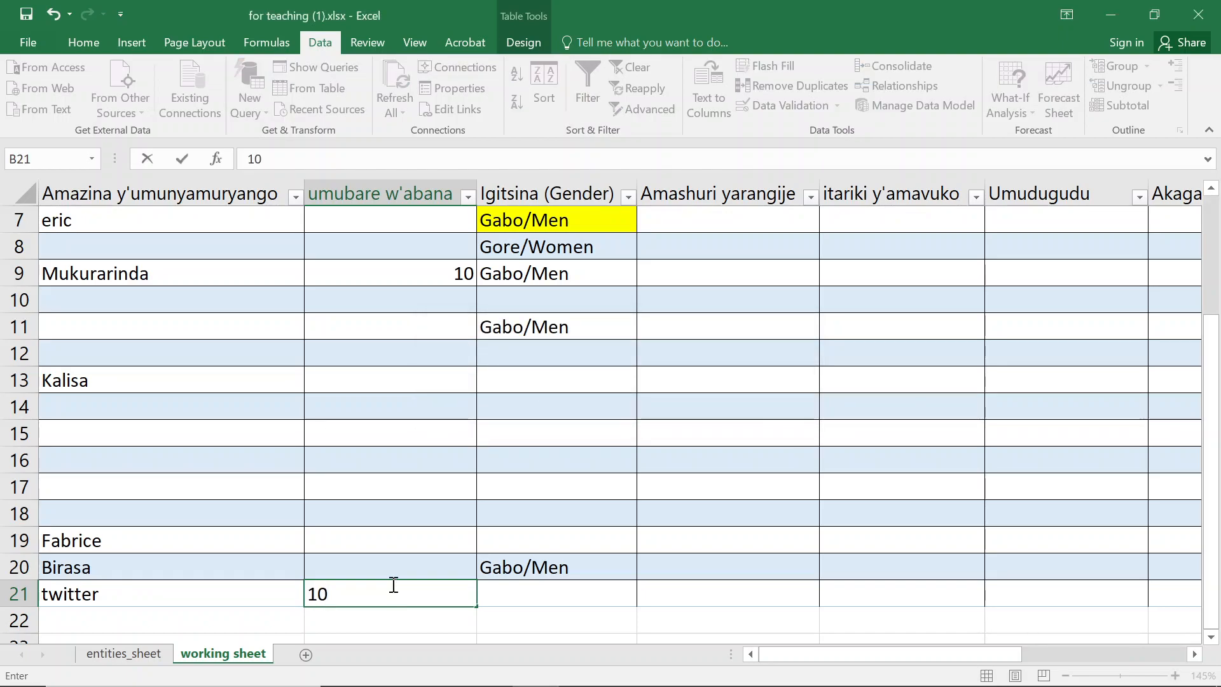
{"action": "key", "text": "Return"}
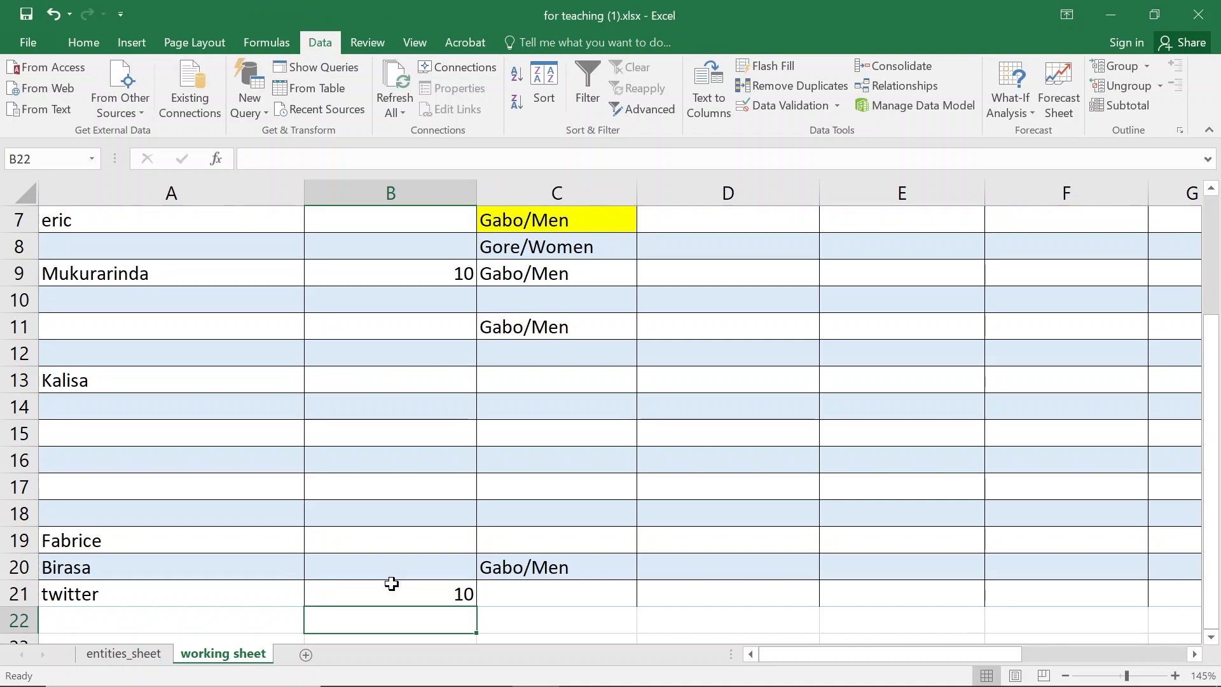
- Try to enter male as the gender in row 21
{"action": "left_click", "coordinate": [392, 584]}
{"action": "key", "text": "Tab"}
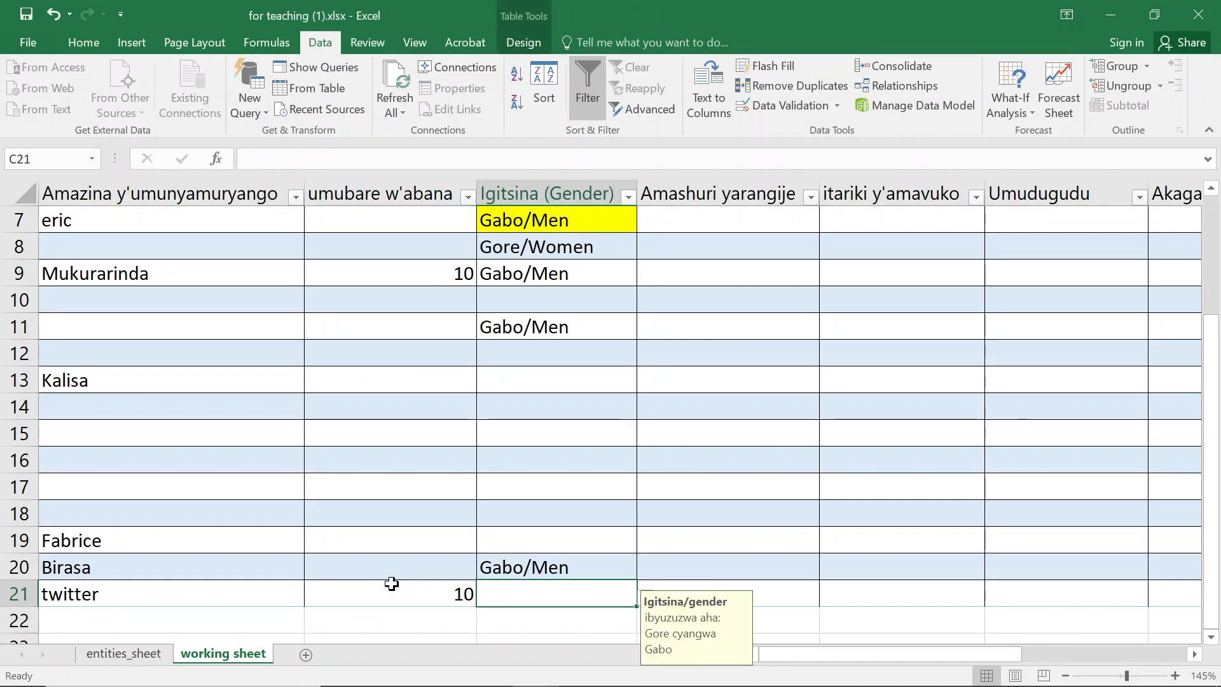
{"action": "type", "text": "male"}
{"action": "key", "text": "Return"}
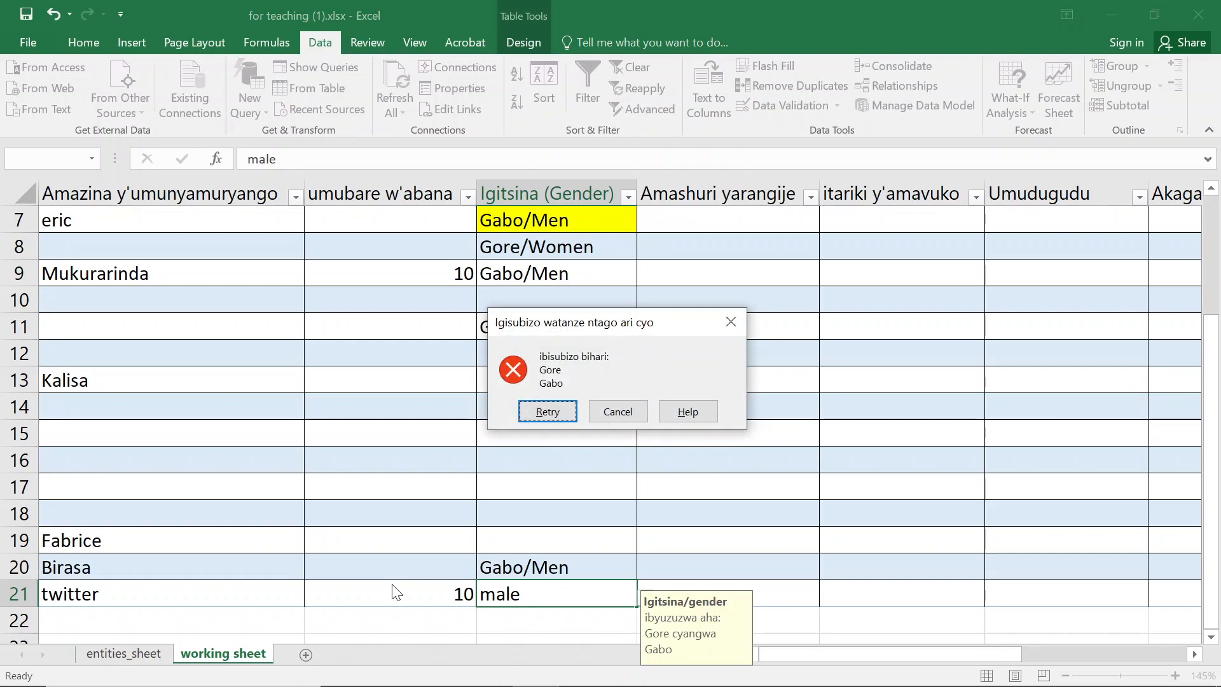
{"action": "key", "text": "Escape"}
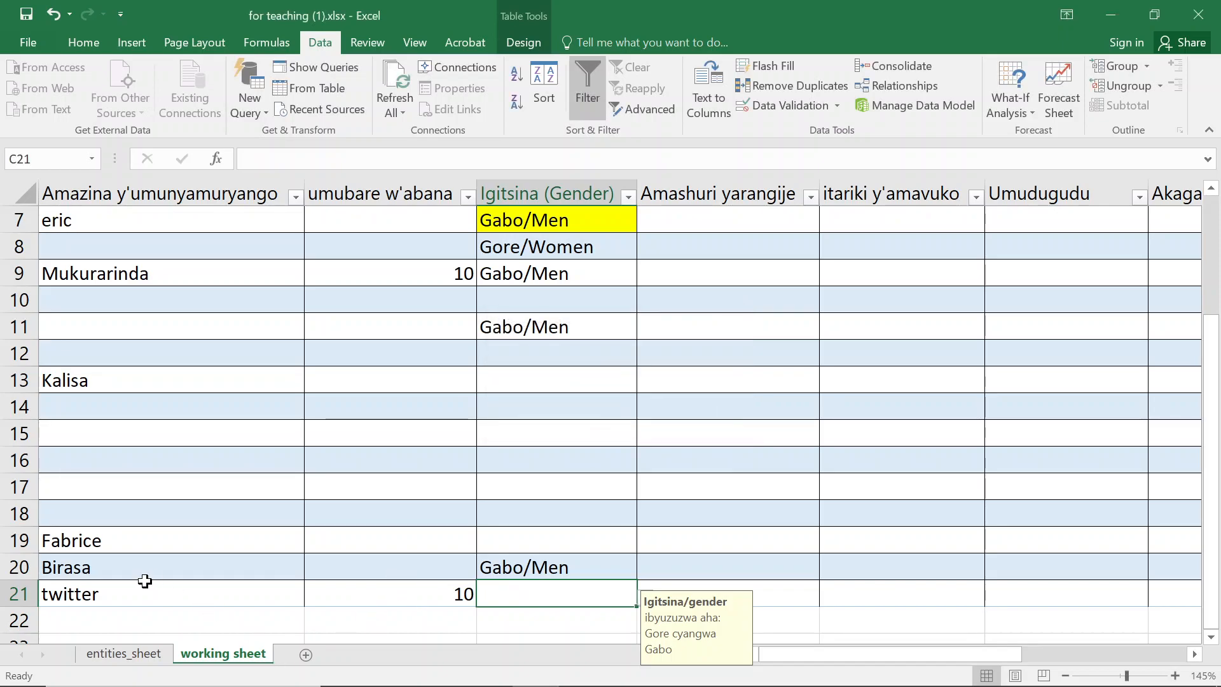
{"action": "left_click", "coordinate": [99, 616]}
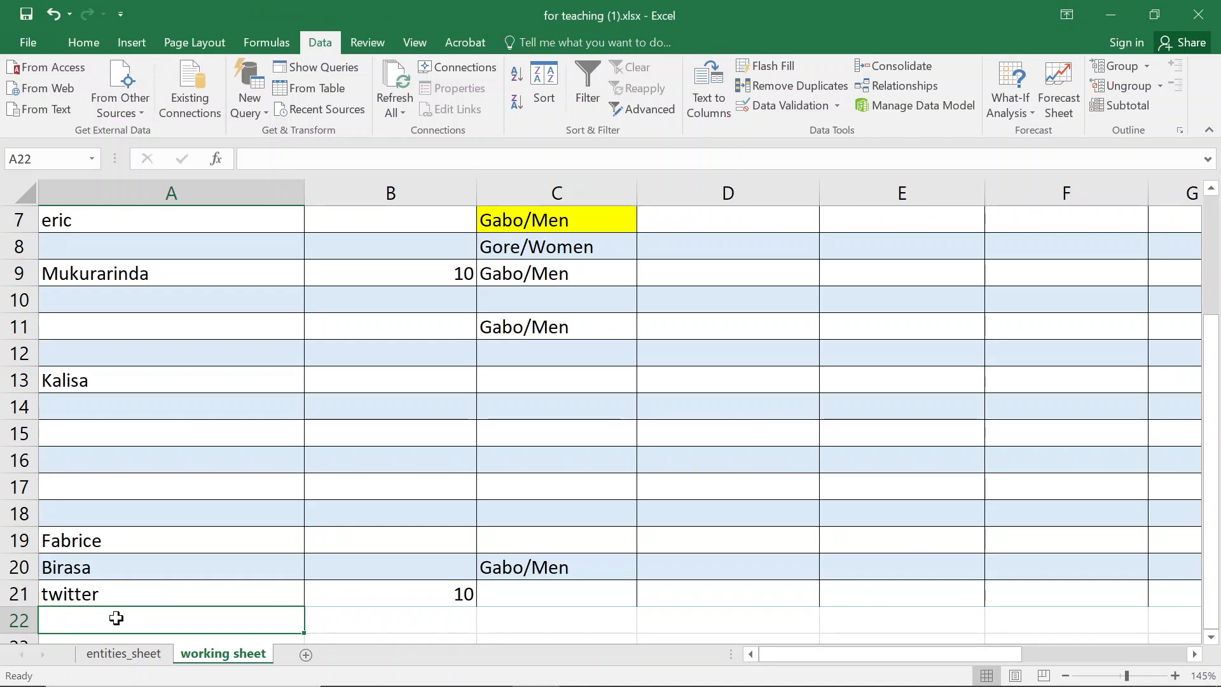
{"action": "type", "text": "fa"}
{"action": "key", "text": "BackSpace"}
{"action": "key", "text": "BackSpace"}
{"action": "key", "text": "BackSpace"}
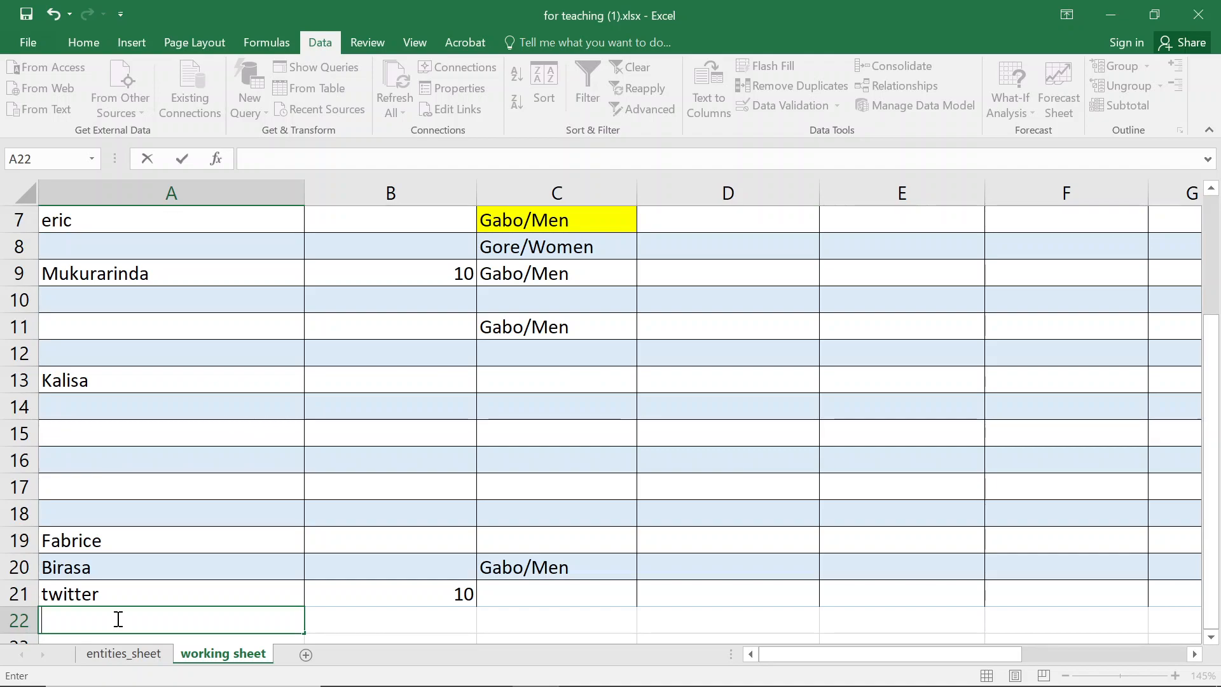
- Enter Uwimana as the name in row 22 instead of the autocompleted name
{"action": "type", "text": "Muka"}
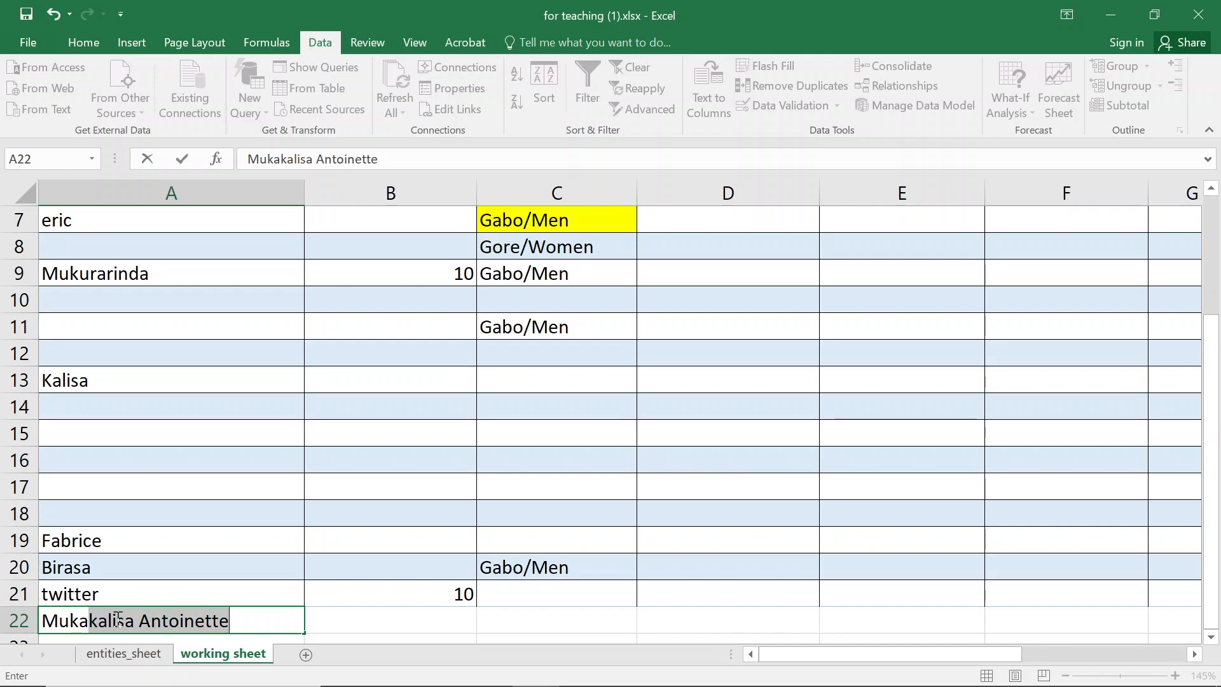
{"action": "key", "text": "BackSpace"}
{"action": "key", "text": "BackSpace"}
{"action": "key", "text": "BackSpace"}
{"action": "key", "text": "BackSpace"}
{"action": "key", "text": "BackSpace"}
{"action": "type", "text": "Uwimana"}
{"action": "key", "text": "Tab"}
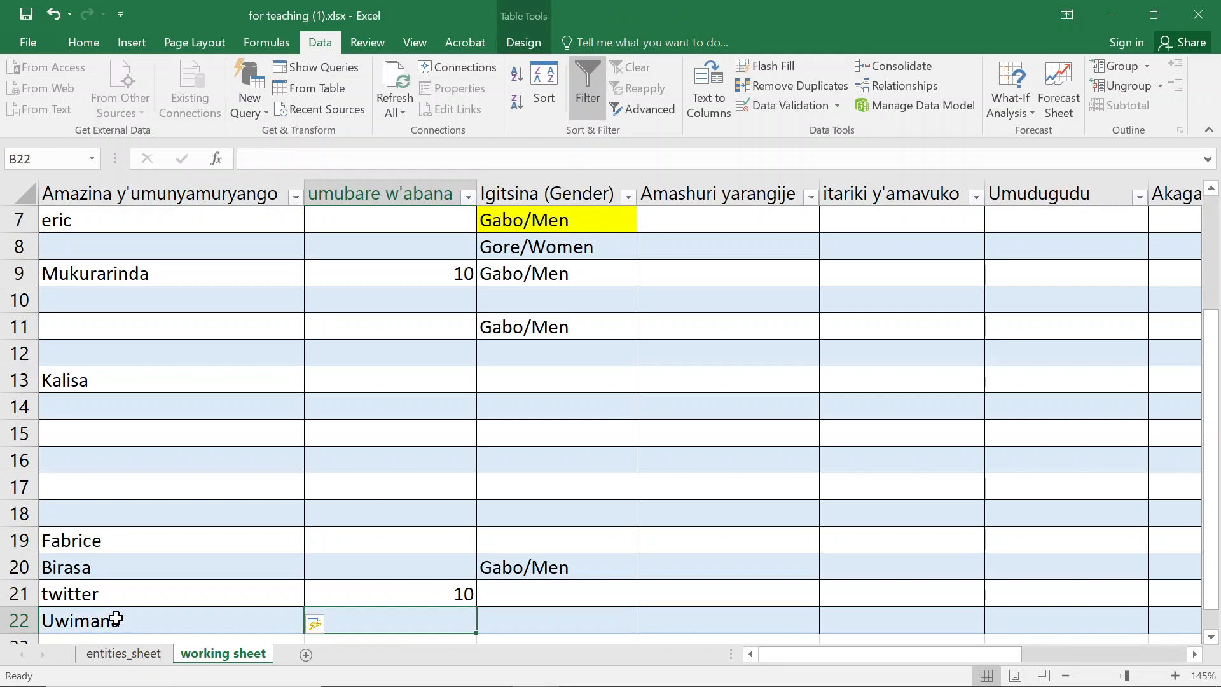
- Try to enter 11 as the number of children for Uwimana in row 22, cancelling the entry
{"action": "type", "text": "11"}
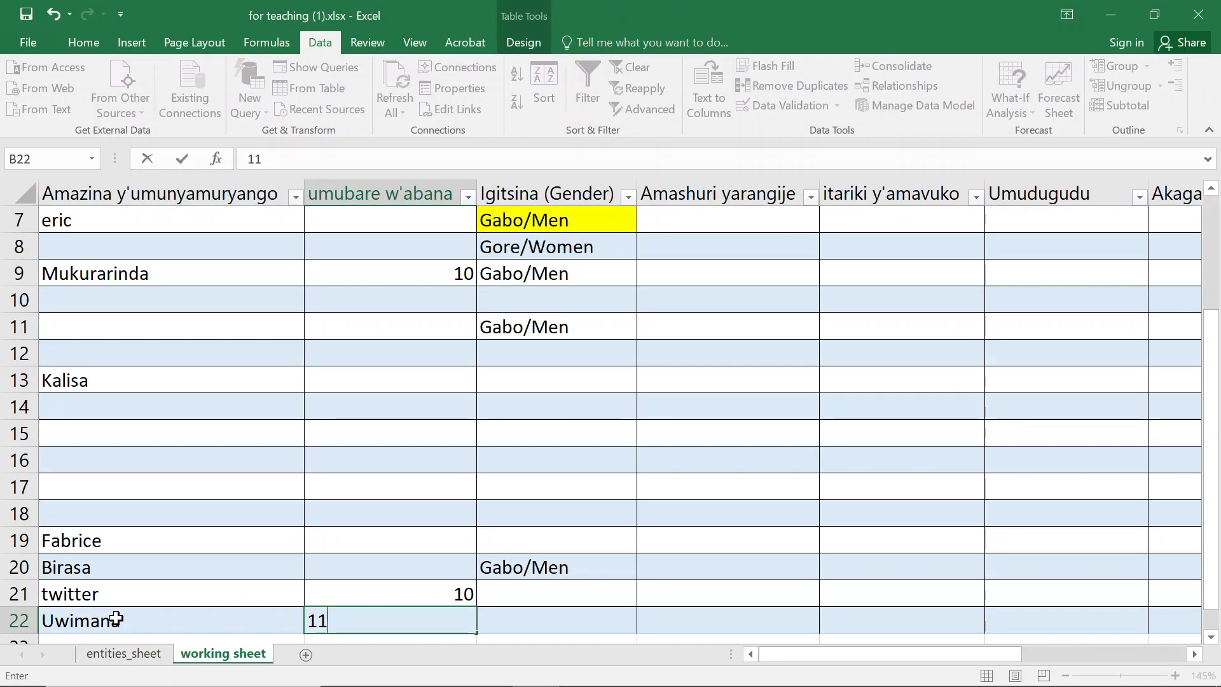
{"action": "key", "text": "Tab"}
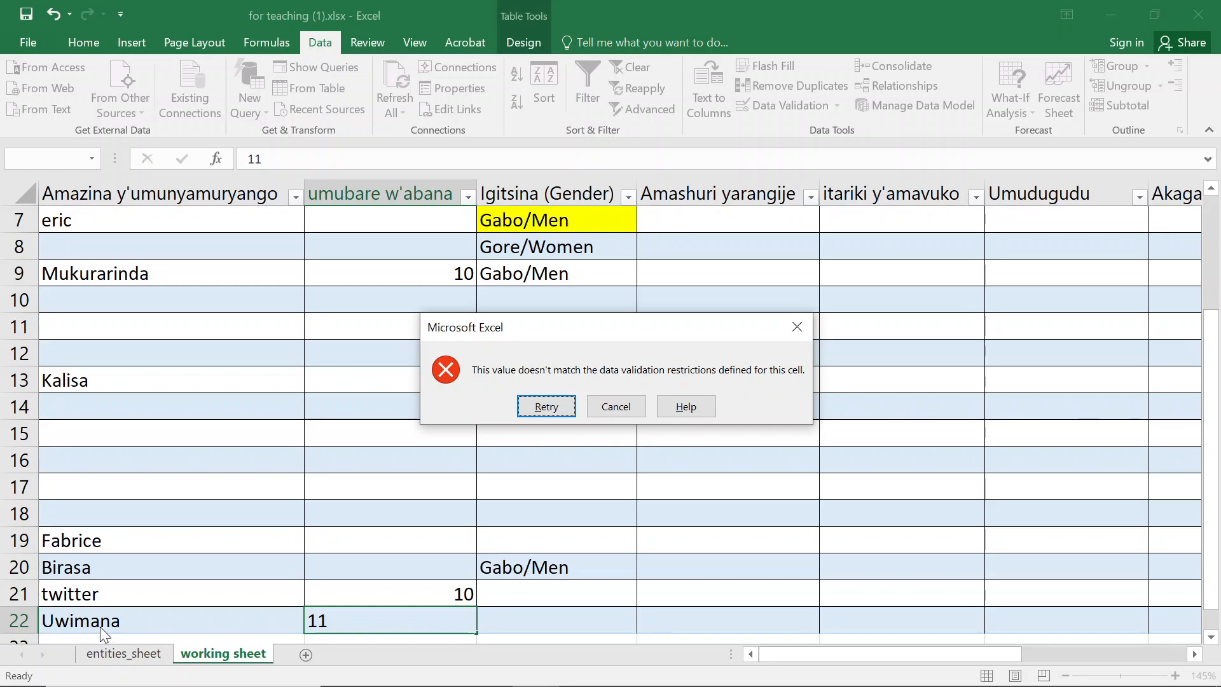
{"action": "left_click", "coordinate": [616, 406]}
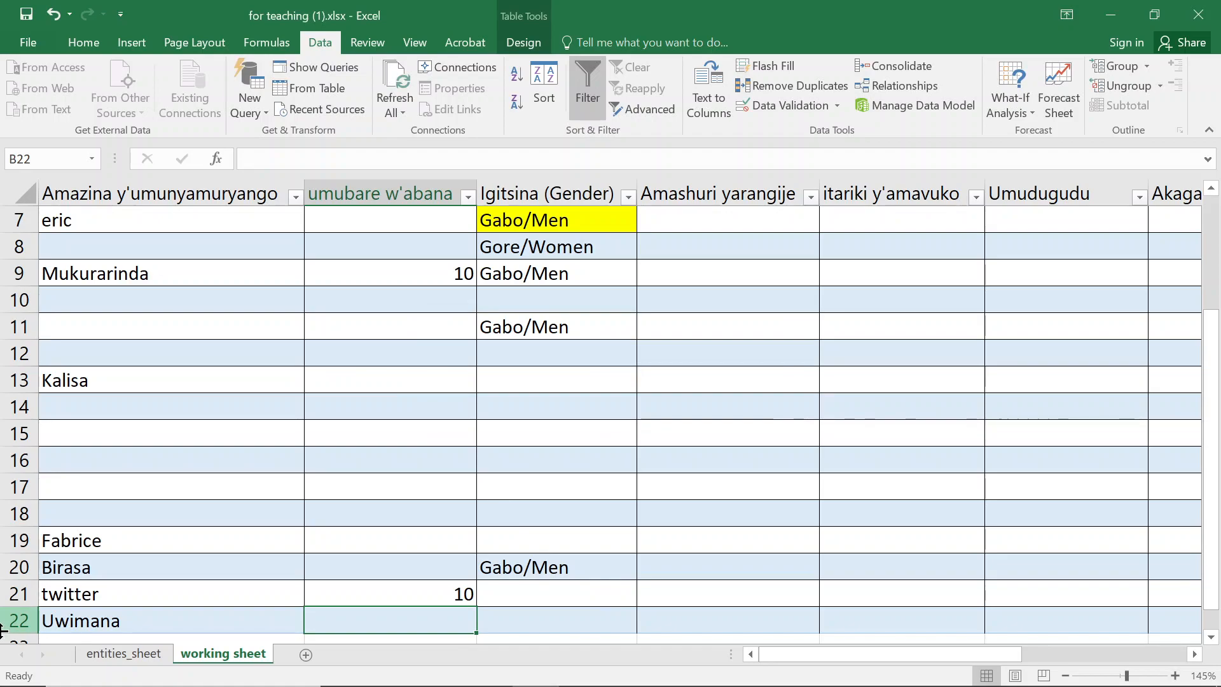
{"action": "left_click", "coordinate": [14, 619]}
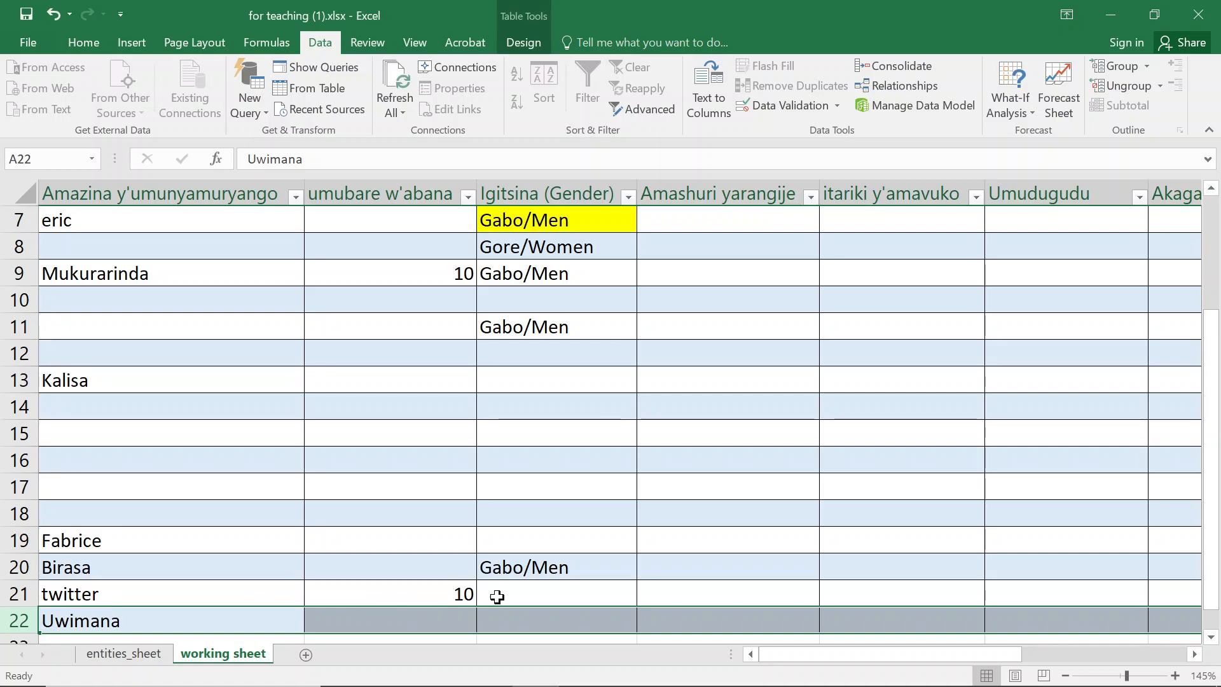
{"action": "key", "text": "XF86AudioMute"}
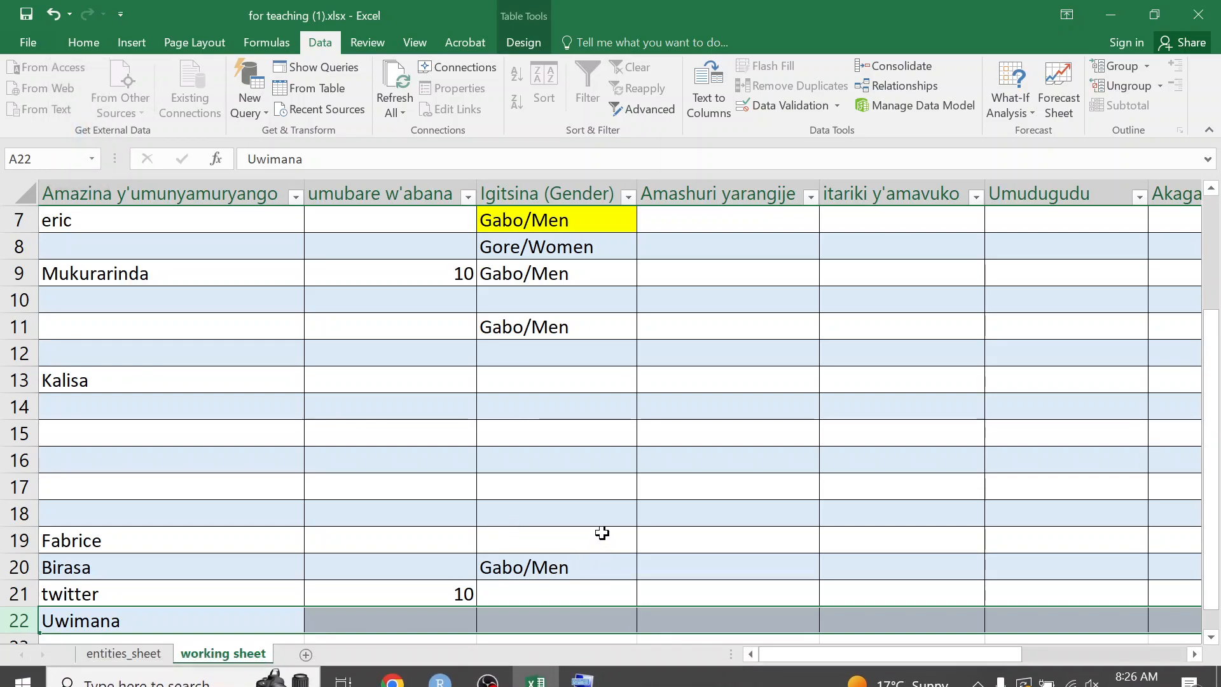
{"action": "key", "text": "XF86AudioRaiseVolume"}
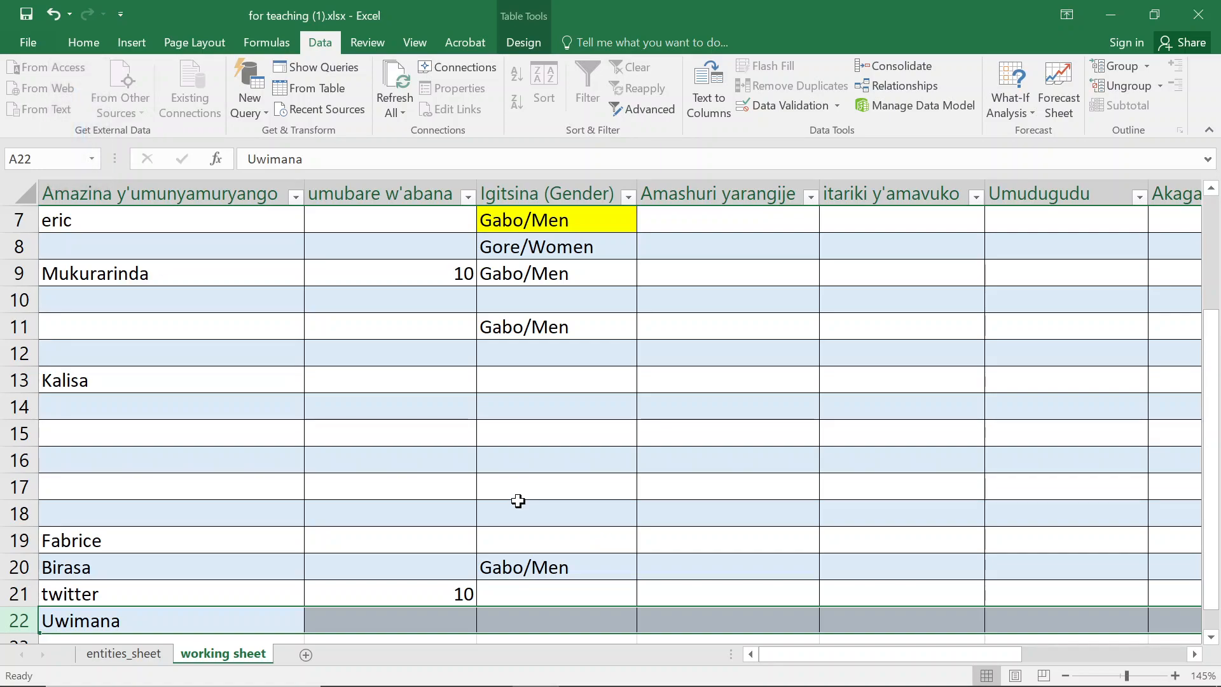
{"action": "key", "text": "XF86AudioRaiseVolume"}
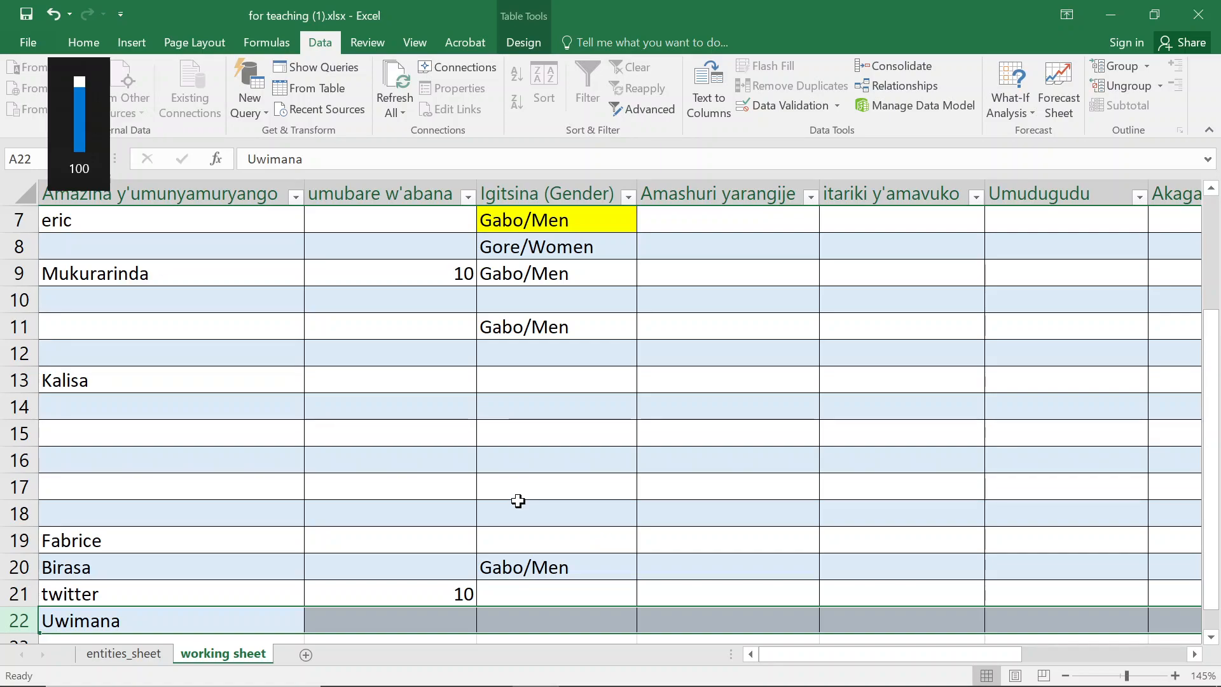
{"action": "left_click", "coordinate": [519, 534]}
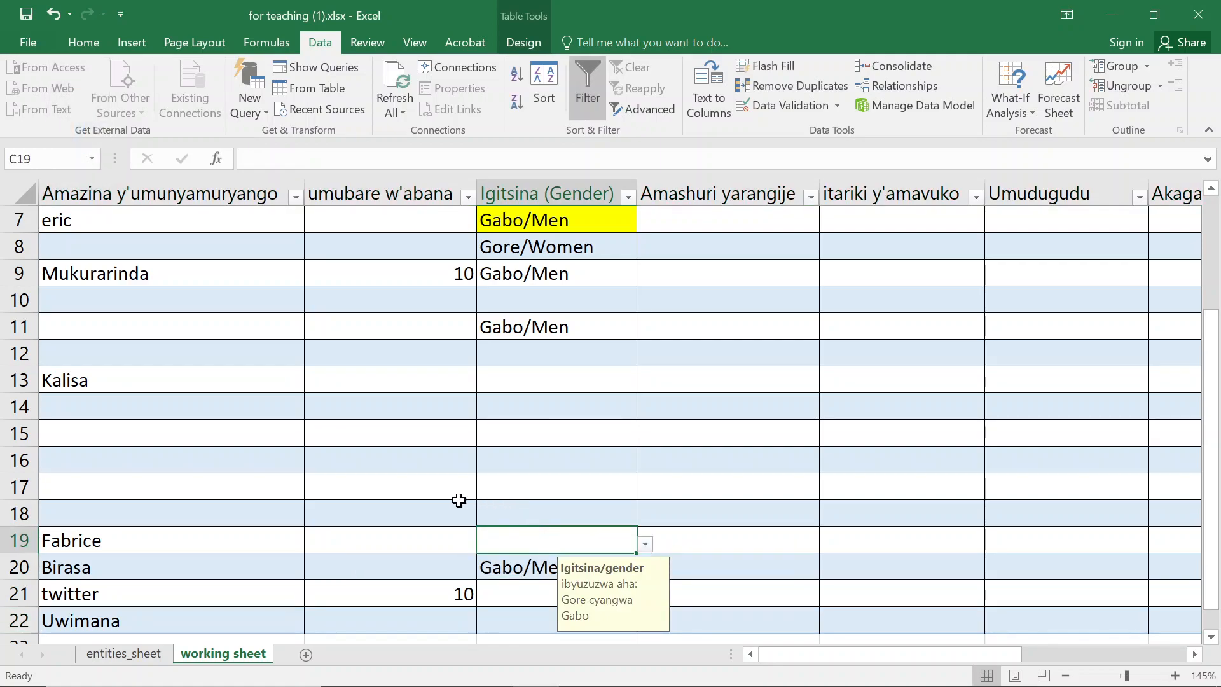
- Browse the table's rows and columns to review the names, children counts and genders entered
{"action": "scroll", "coordinate": [109, 342], "scroll_direction": "up", "scroll_amount": 2}
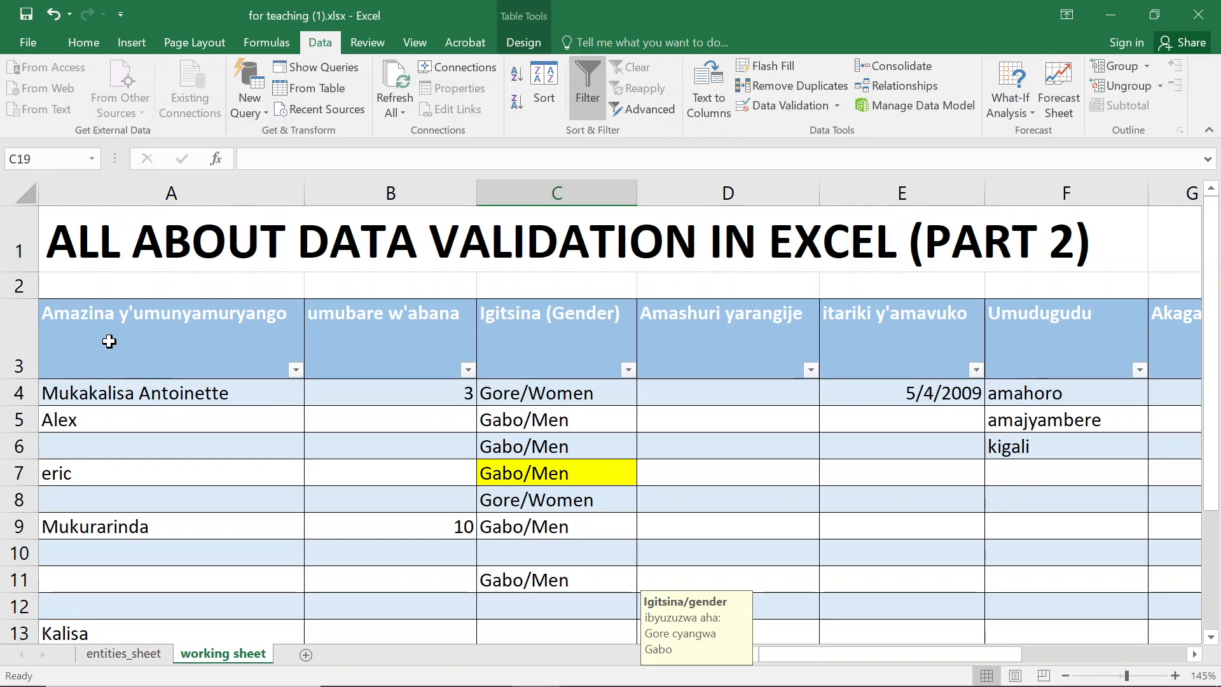
{"action": "left_click", "coordinate": [205, 425]}
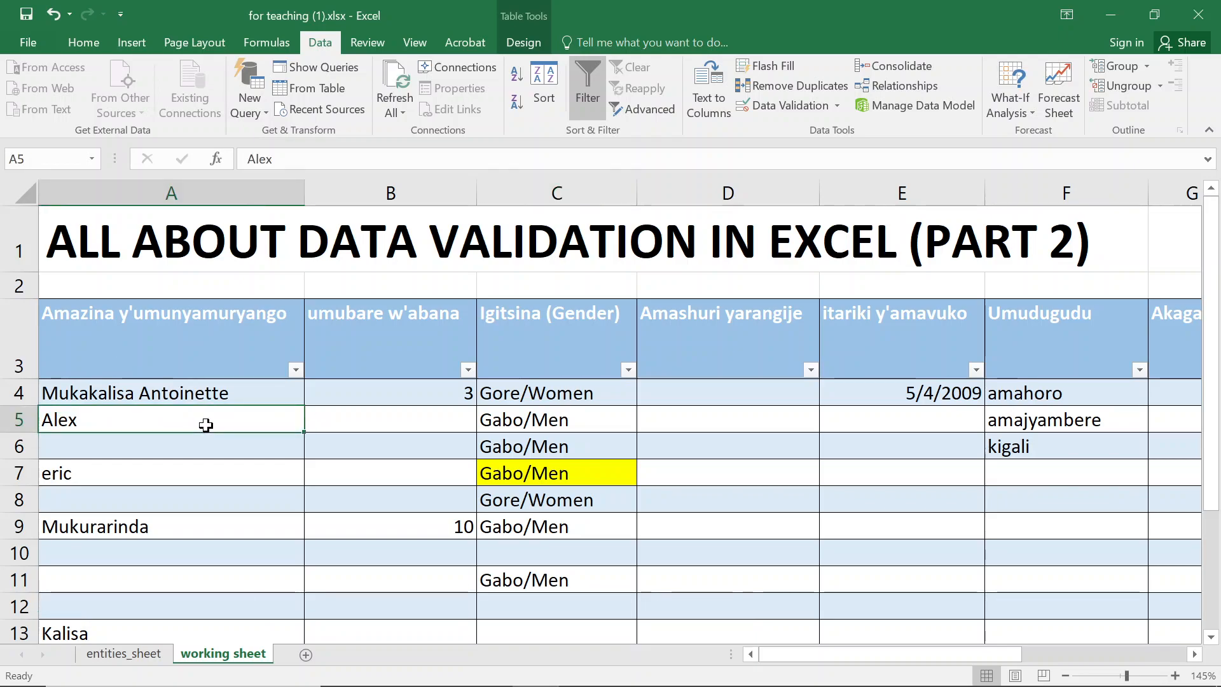
{"action": "left_click", "coordinate": [213, 505]}
{"action": "scroll", "coordinate": [221, 499], "scroll_direction": "down", "scroll_amount": 1}
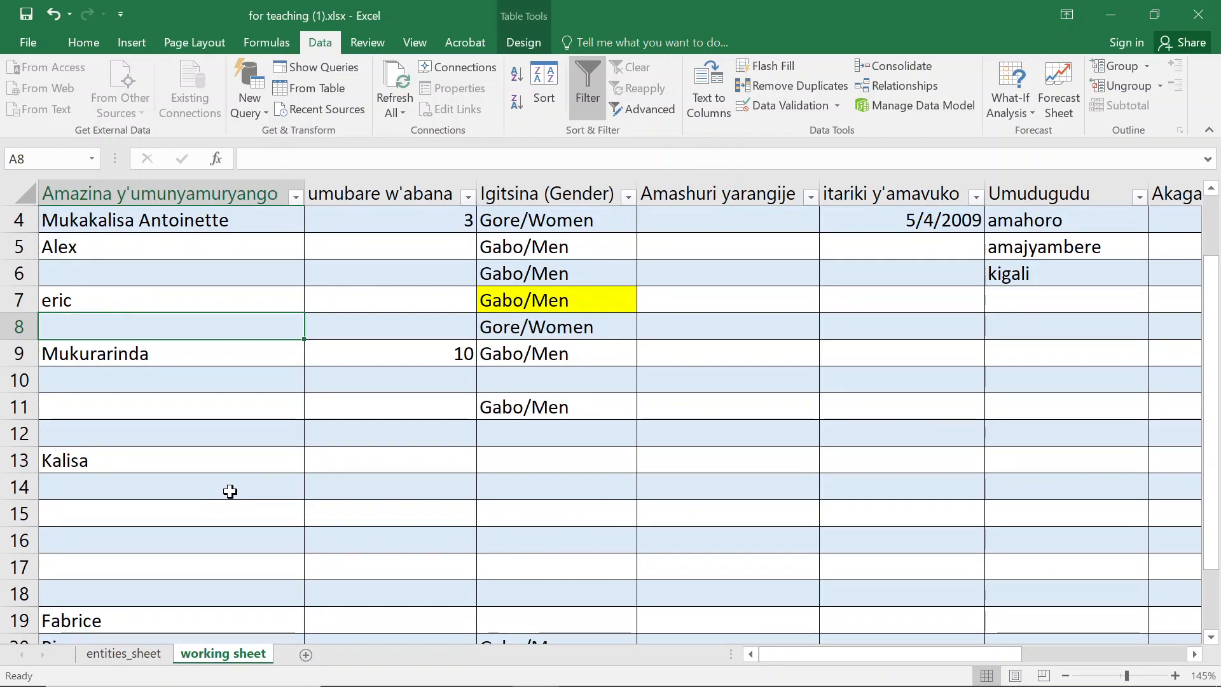
{"action": "scroll", "coordinate": [230, 491], "scroll_direction": "up", "scroll_amount": 1}
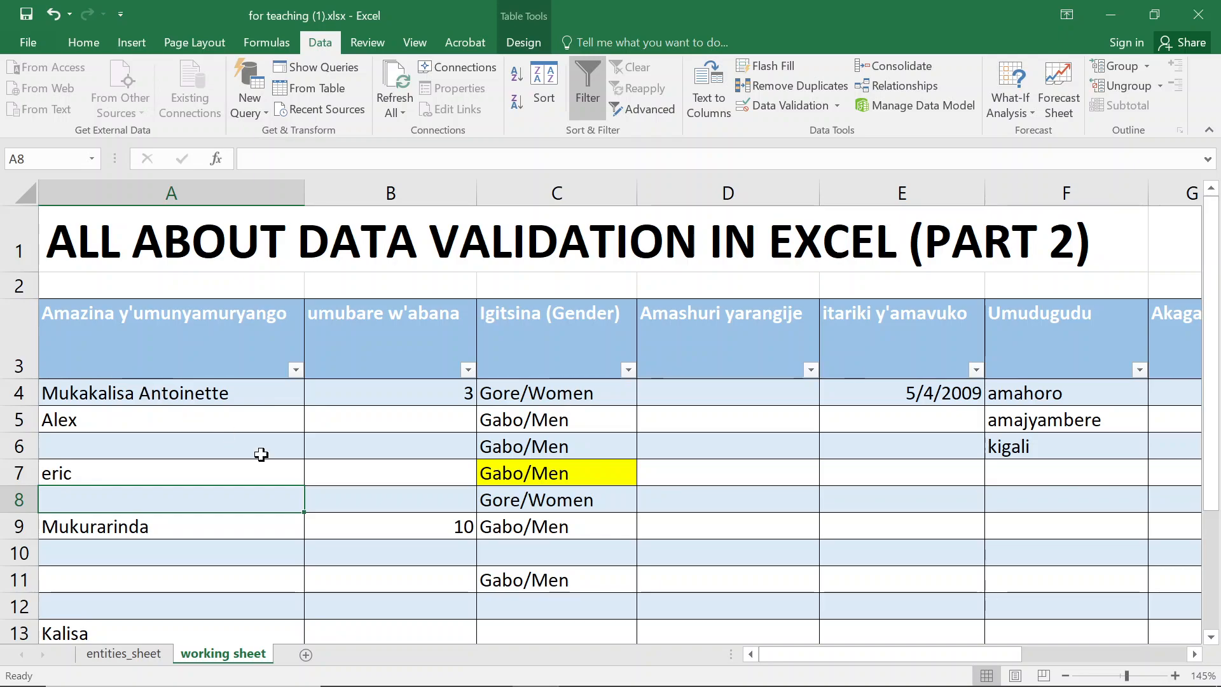
{"action": "left_click", "coordinate": [428, 549]}
{"action": "scroll", "coordinate": [429, 547], "scroll_direction": "down", "scroll_amount": 3}
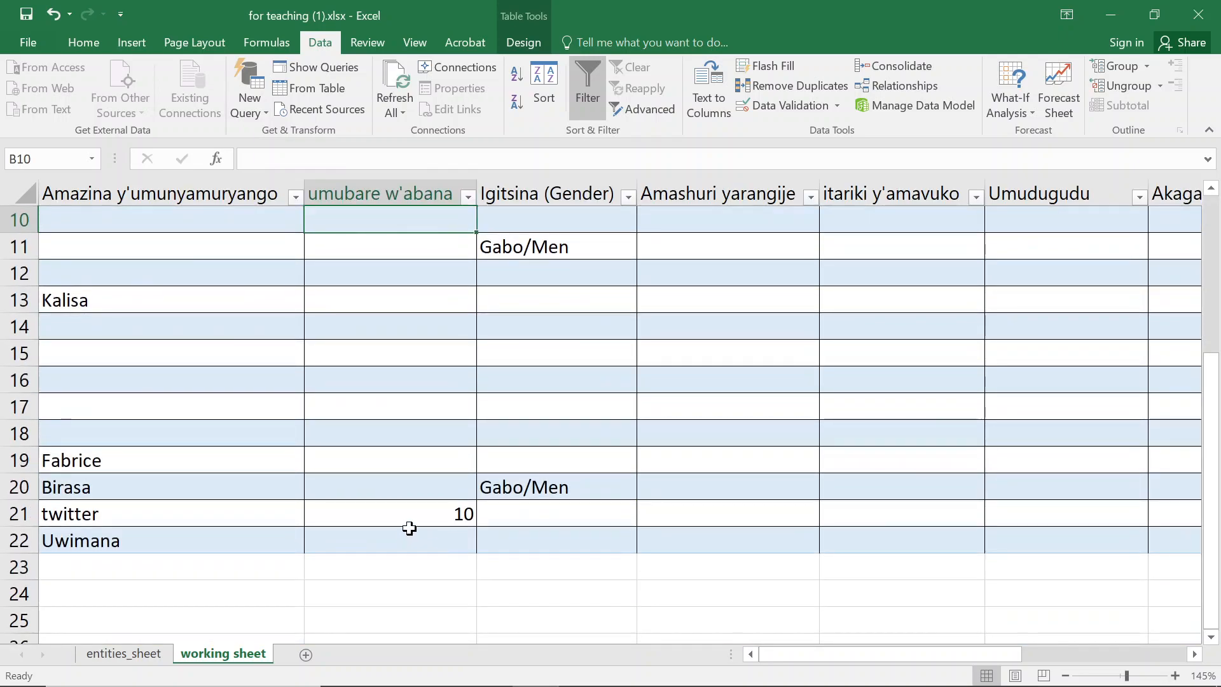
{"action": "left_click_drag", "start_coordinate": [414, 512], "coordinate": [423, 608]}
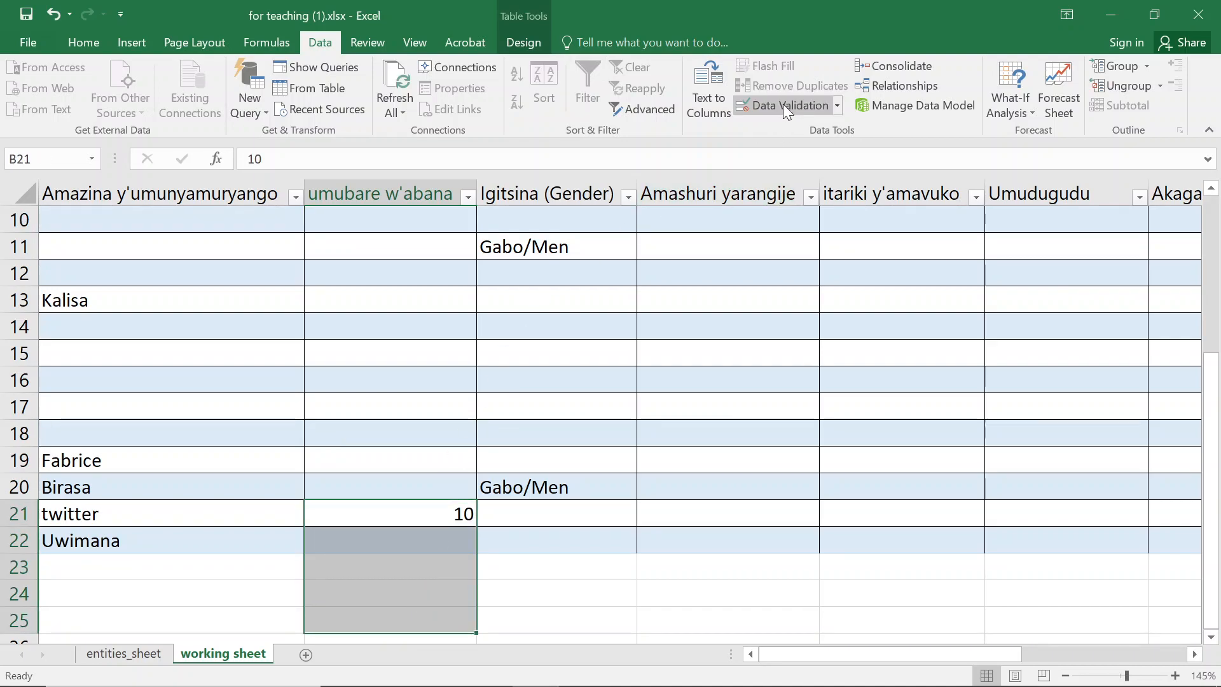
{"action": "left_click", "coordinate": [393, 356]}
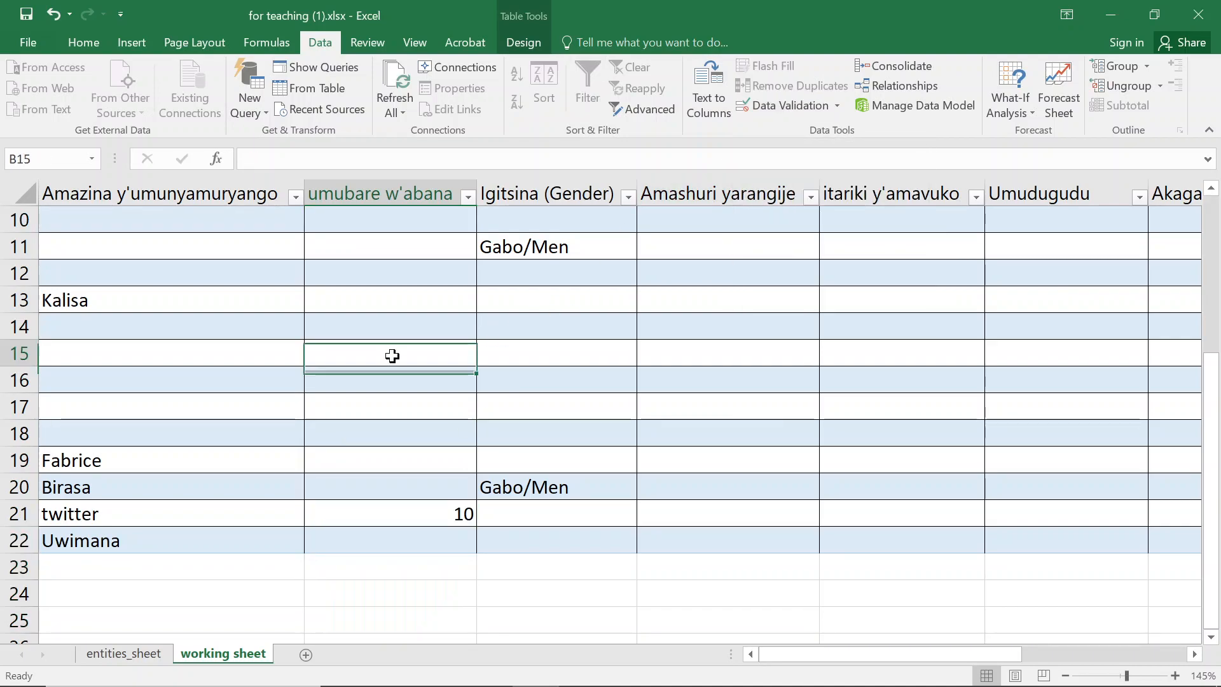
{"action": "left_click", "coordinate": [443, 295]}
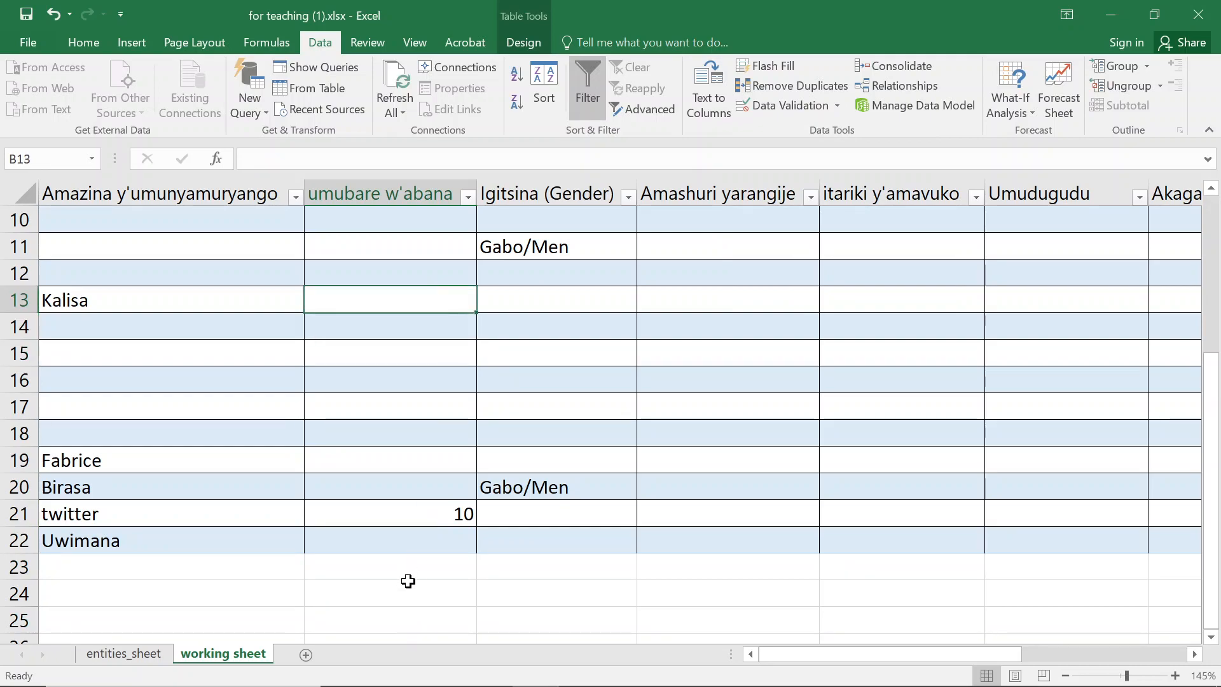
{"action": "left_click", "coordinate": [541, 496]}
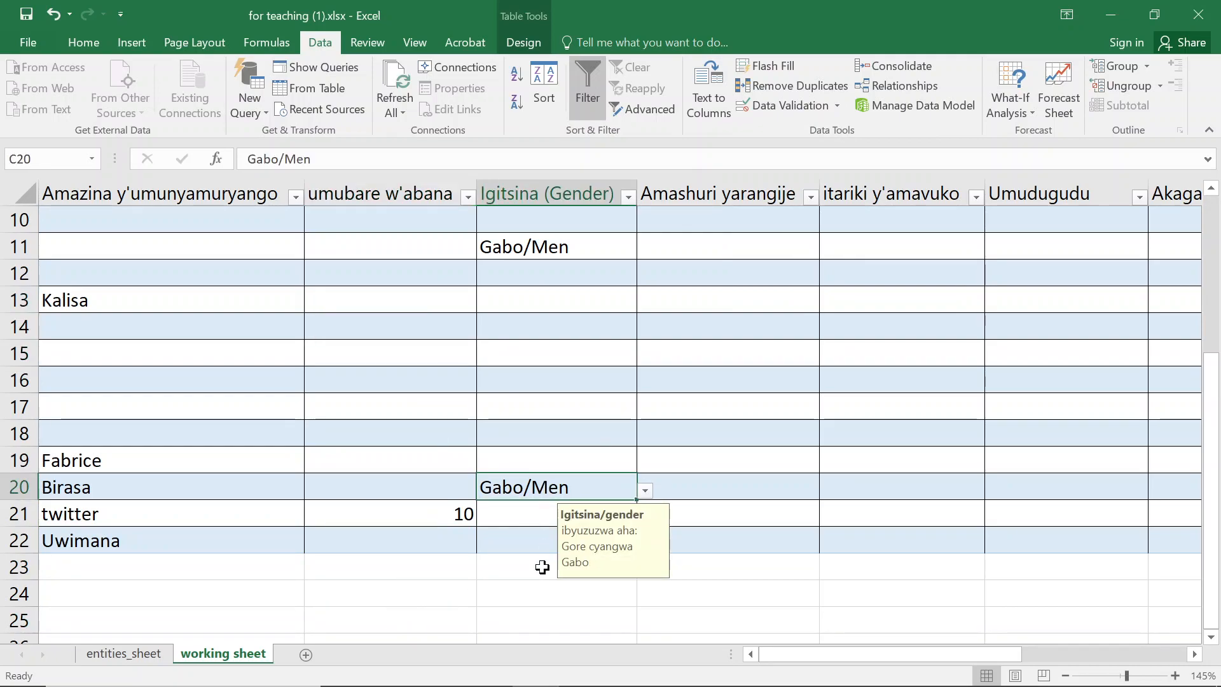
{"action": "left_click", "coordinate": [729, 479]}
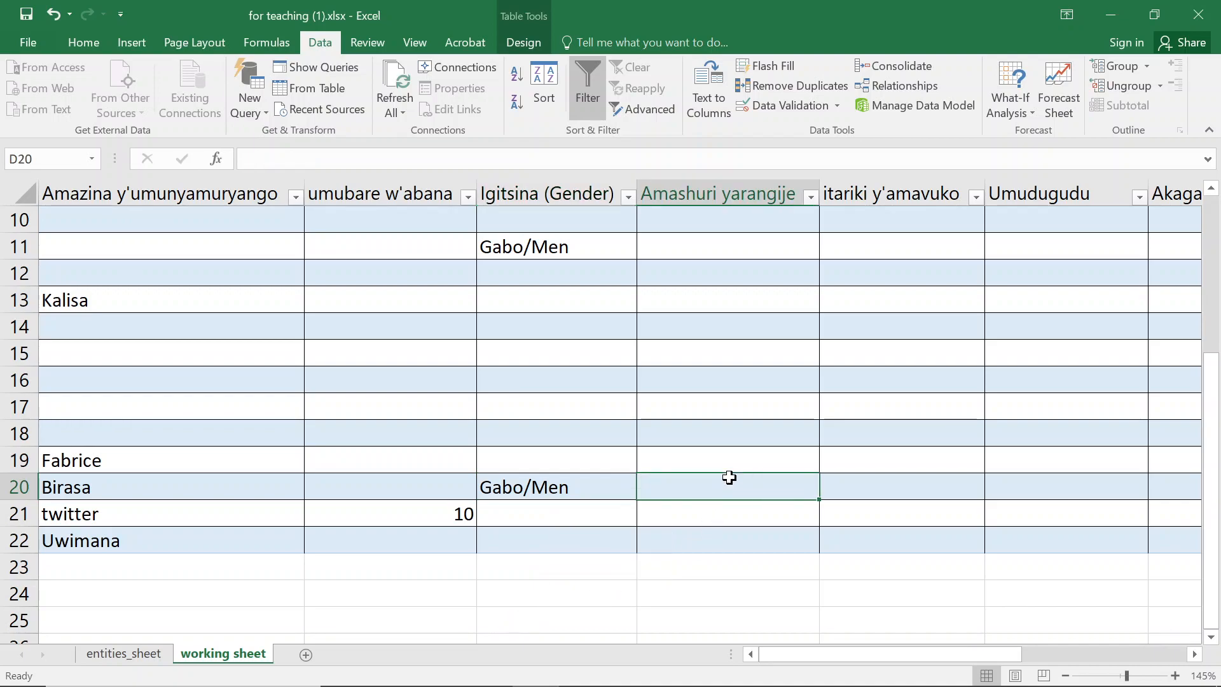
{"action": "left_click", "coordinate": [741, 601]}
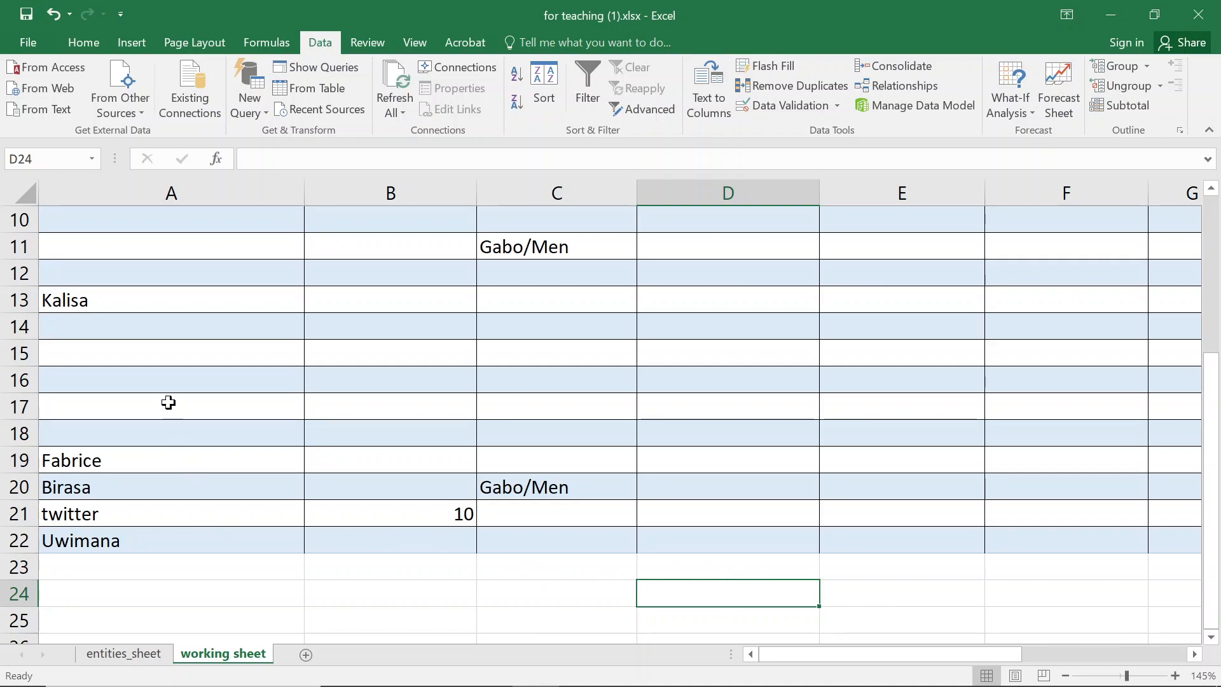
{"action": "scroll", "coordinate": [160, 374], "scroll_direction": "up", "scroll_amount": 3}
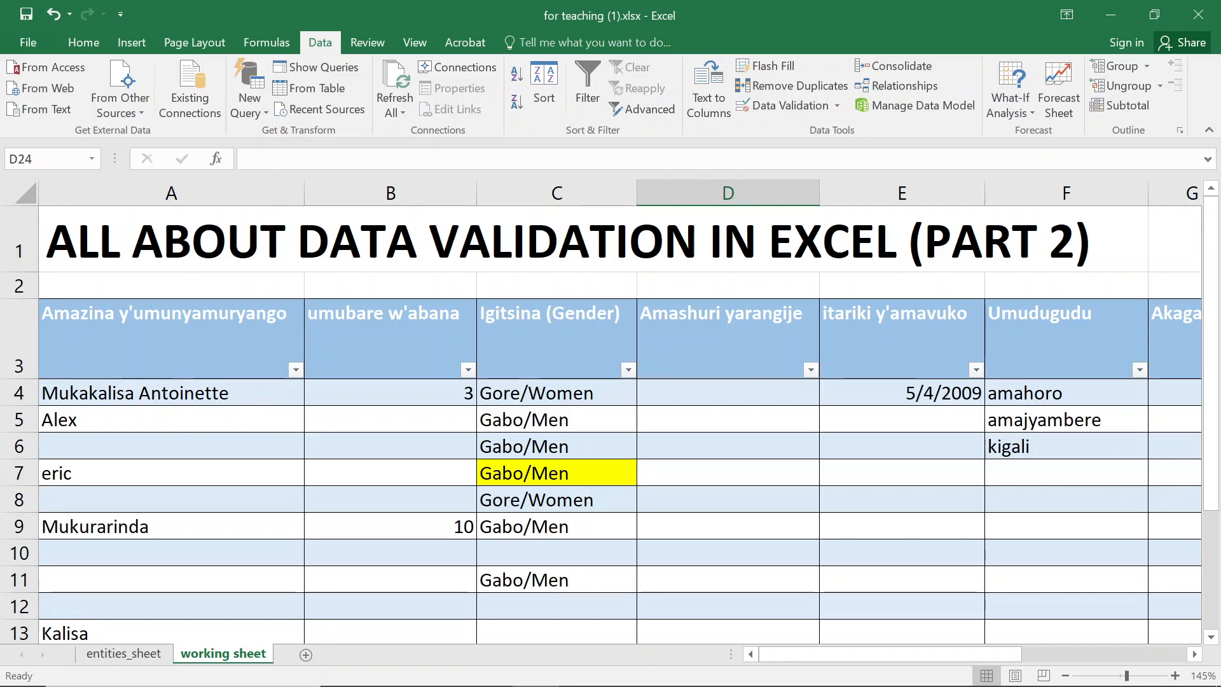
{"action": "mouse_move", "coordinate": [571, 685]}
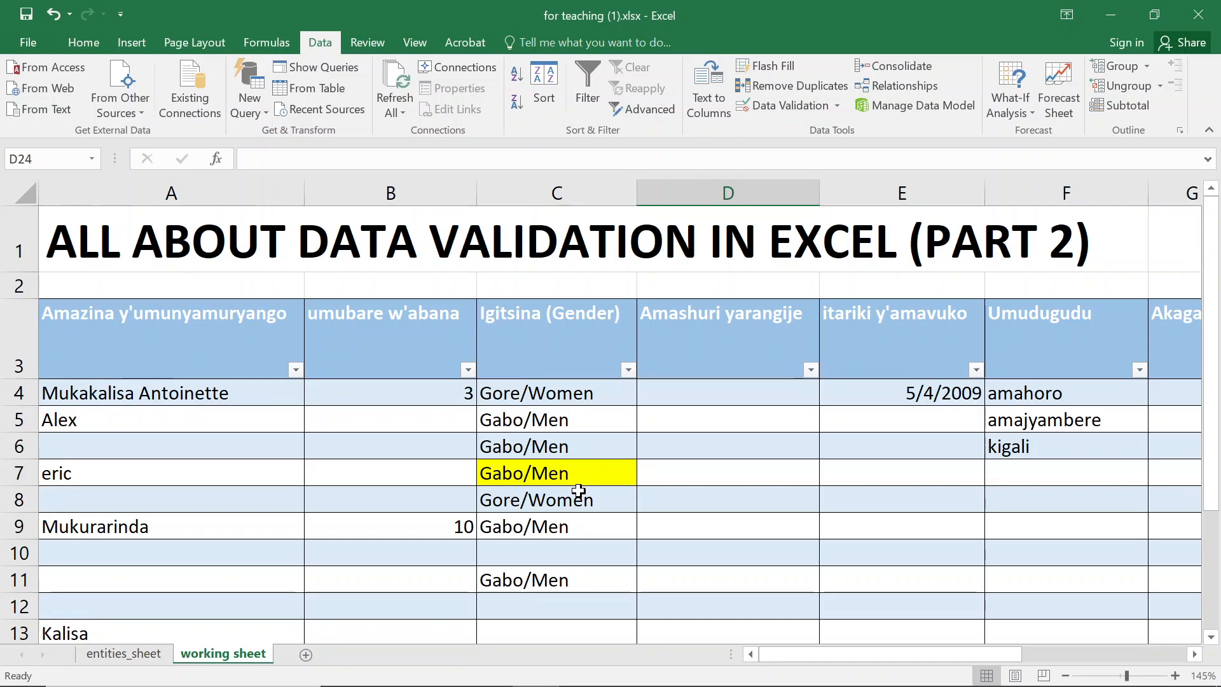
{"action": "left_click", "coordinate": [488, 676]}
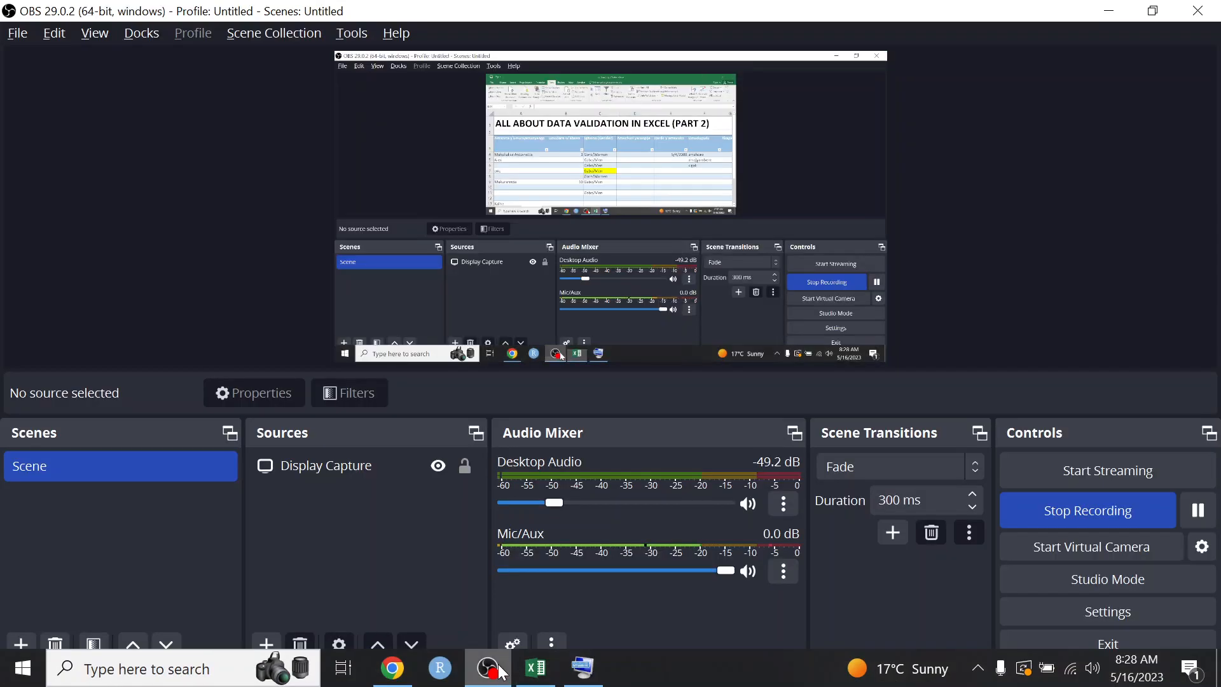